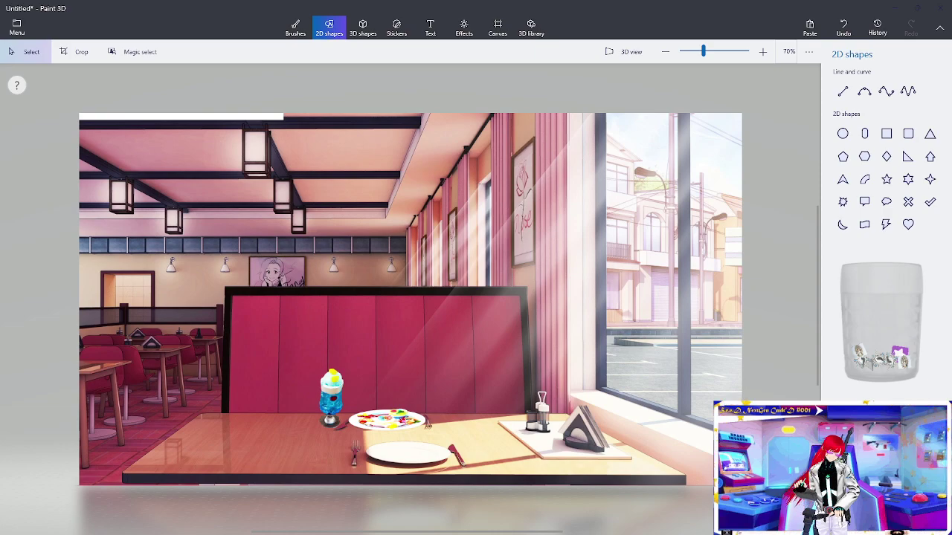
# Play the Final Fantasy VIII 'Fisherman's Horizon' classical guitar track in Media Player, then minimize the player.
pyautogui.press('super+e')
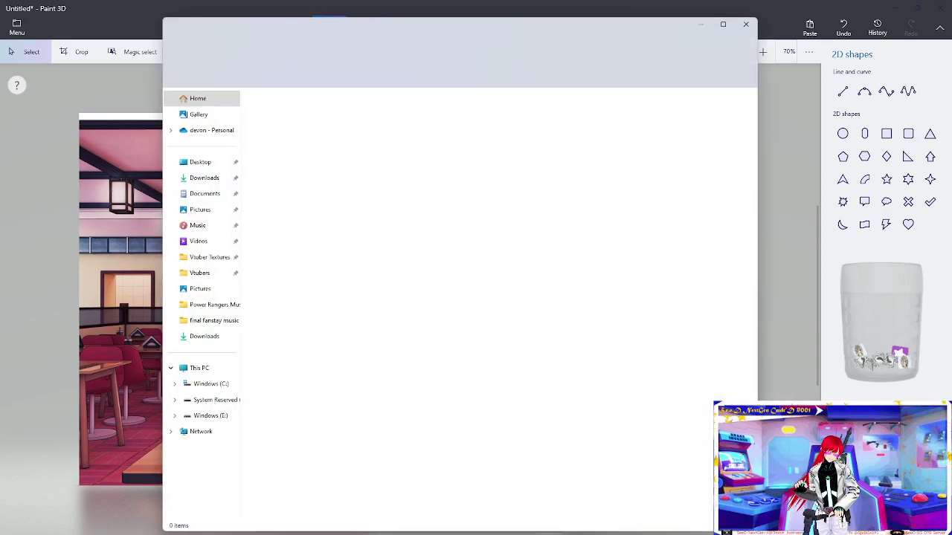
pyautogui.press('super+Down')
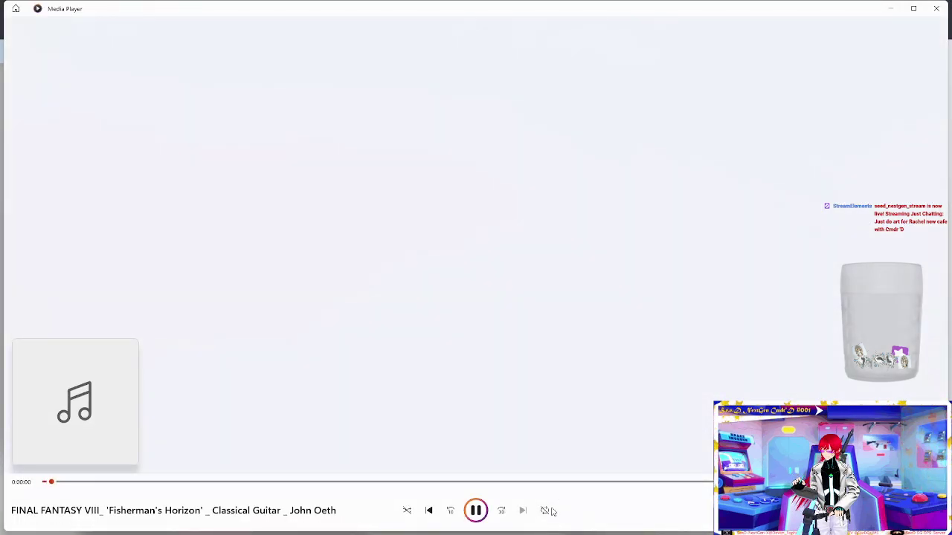
pyautogui.click(891, 8)
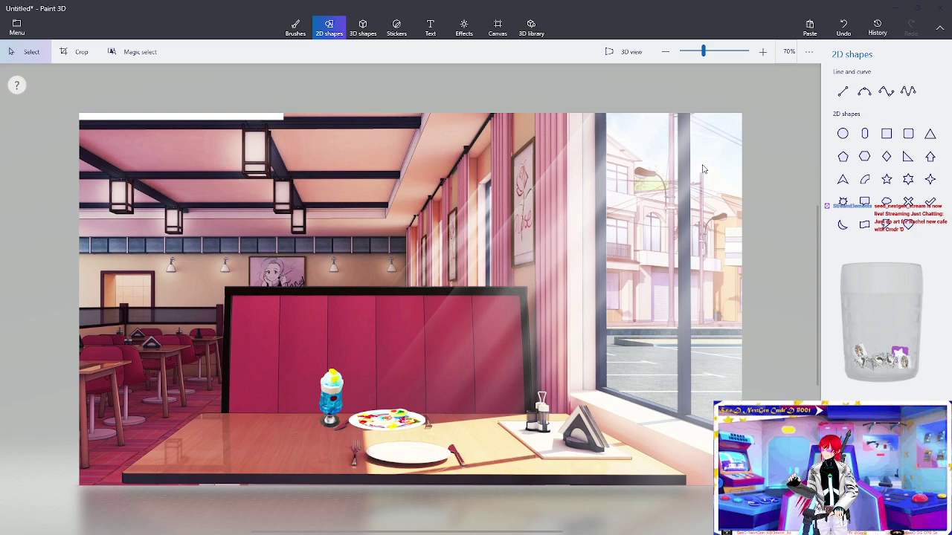
# Draw a solid teal right triangle at the café picture's top-right corner, keeping the teal outline.
pyautogui.click(929, 133)
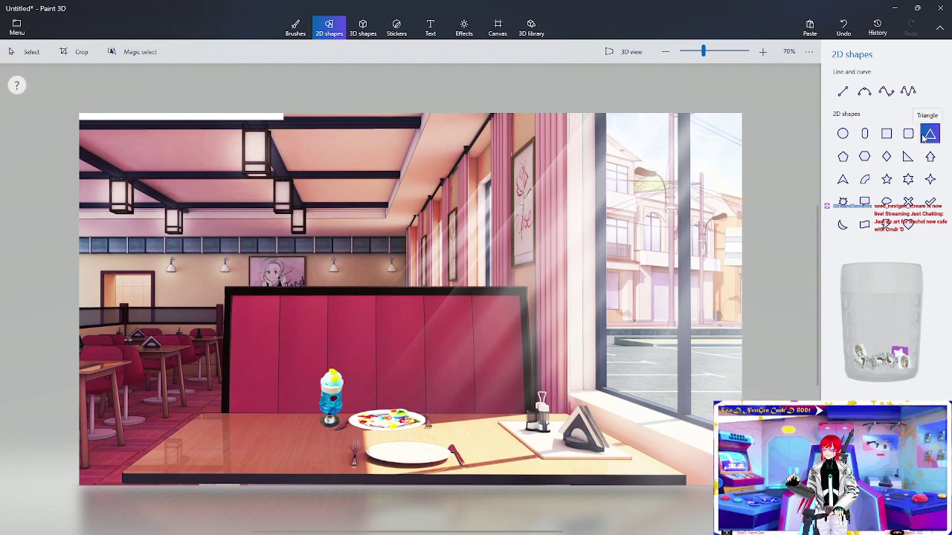
pyautogui.click(908, 157)
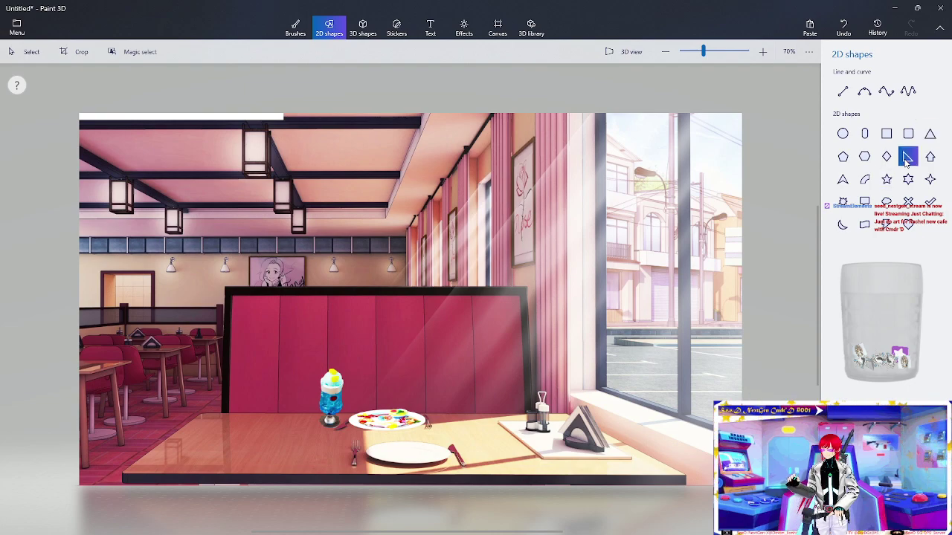
pyautogui.moveTo(695, 114); pyautogui.dragTo(742, 150)
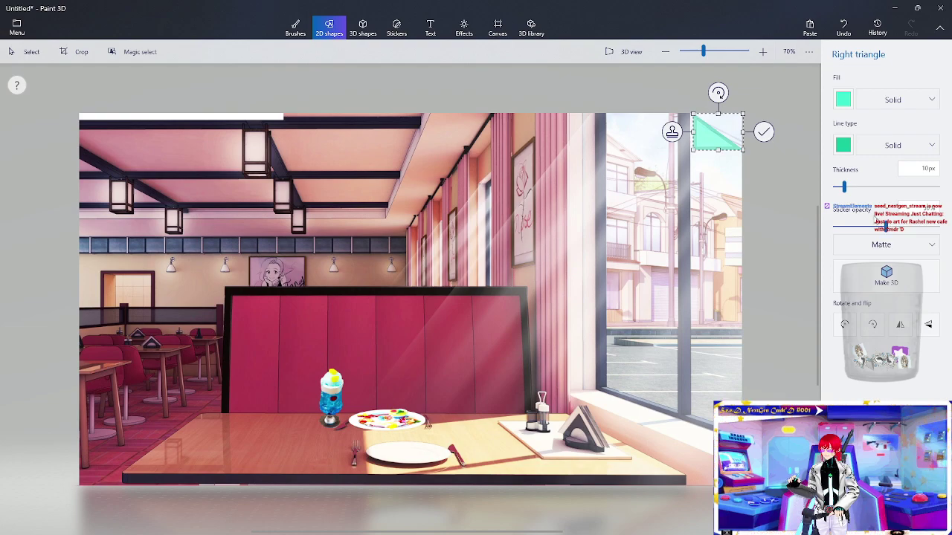
pyautogui.click(843, 146)
pyautogui.click(852, 239)
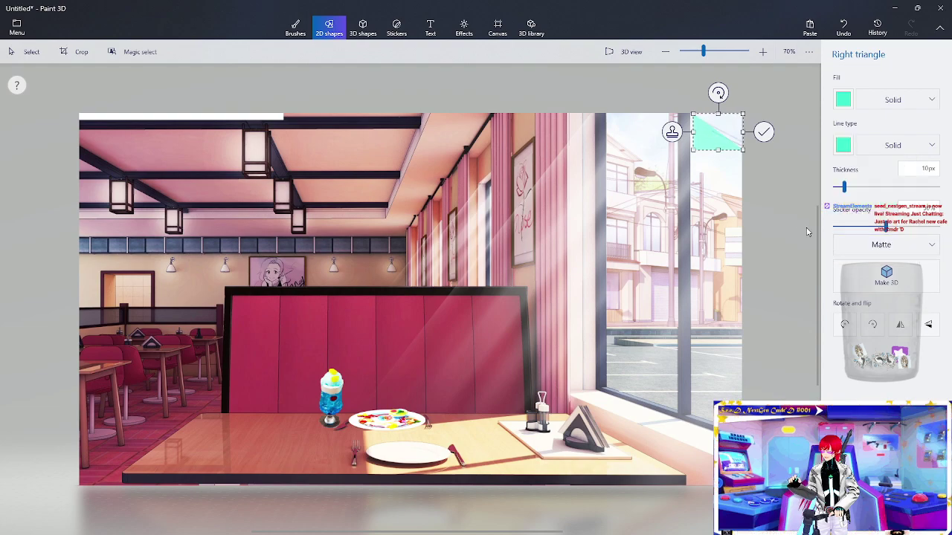
pyautogui.click(771, 191)
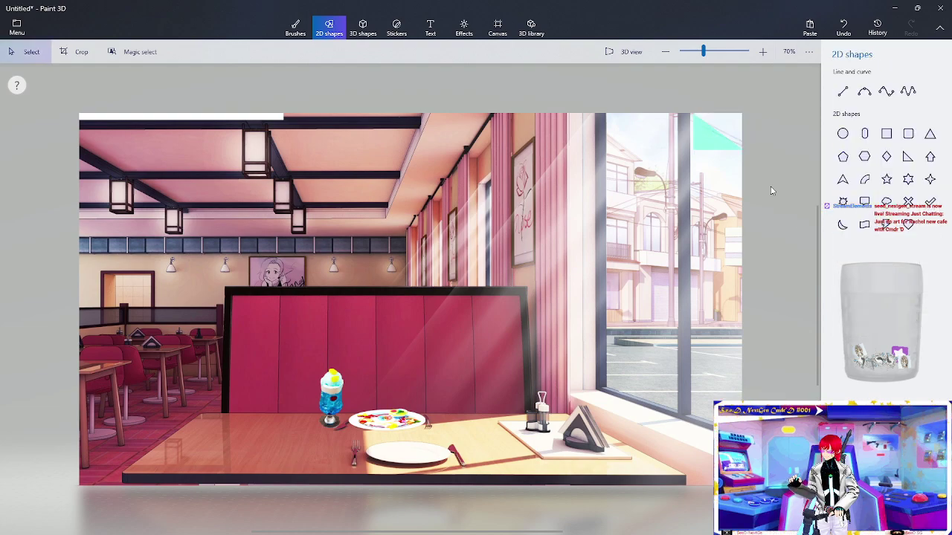
# Draw a teal rectangle bar across the picture's top and lower its opacity to make it semi-transparent.
pyautogui.click(886, 134)
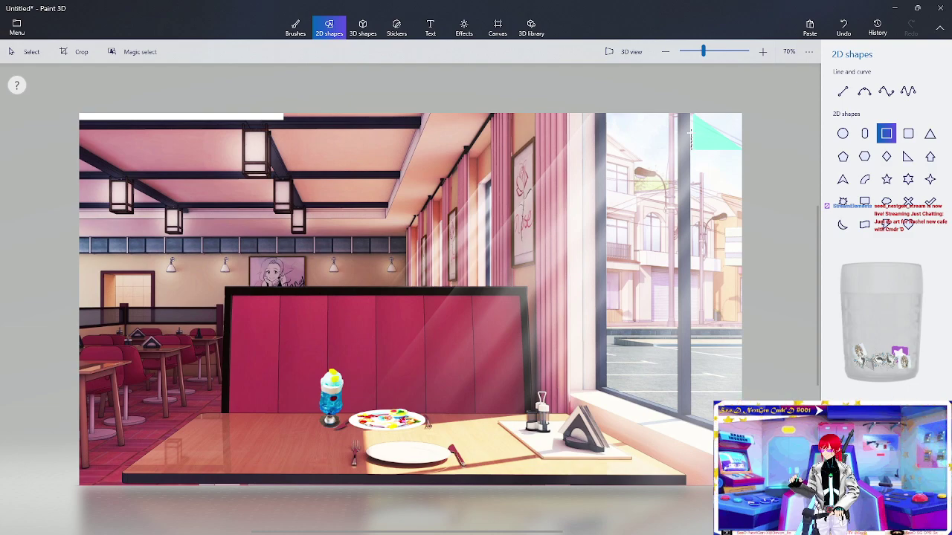
pyautogui.moveTo(690, 150); pyautogui.dragTo(145, 113)
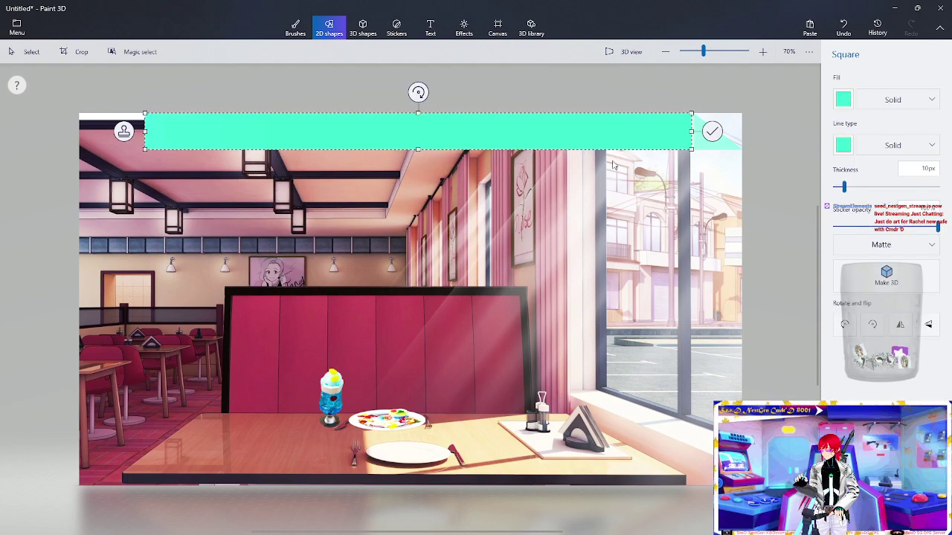
pyautogui.moveTo(692, 132); pyautogui.dragTo(693, 136)
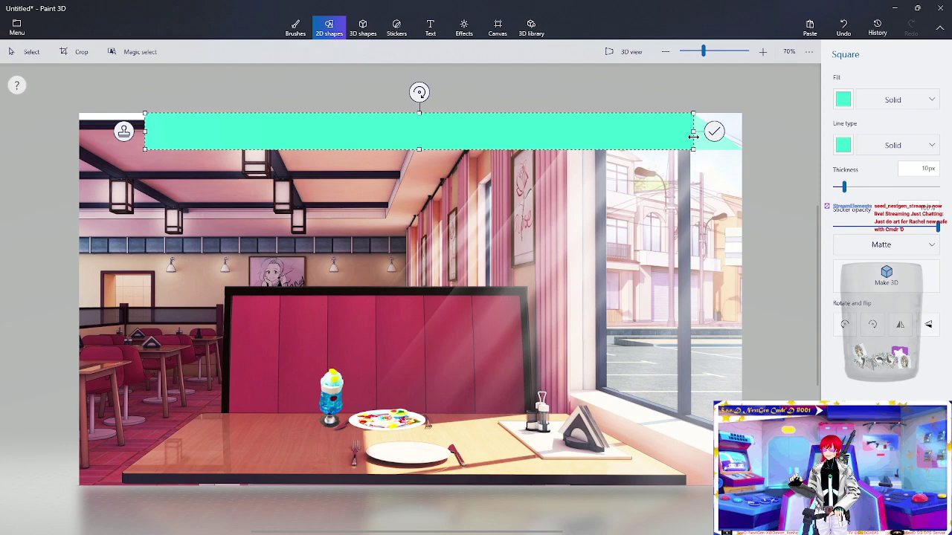
pyautogui.moveTo(938, 231); pyautogui.dragTo(886, 231)
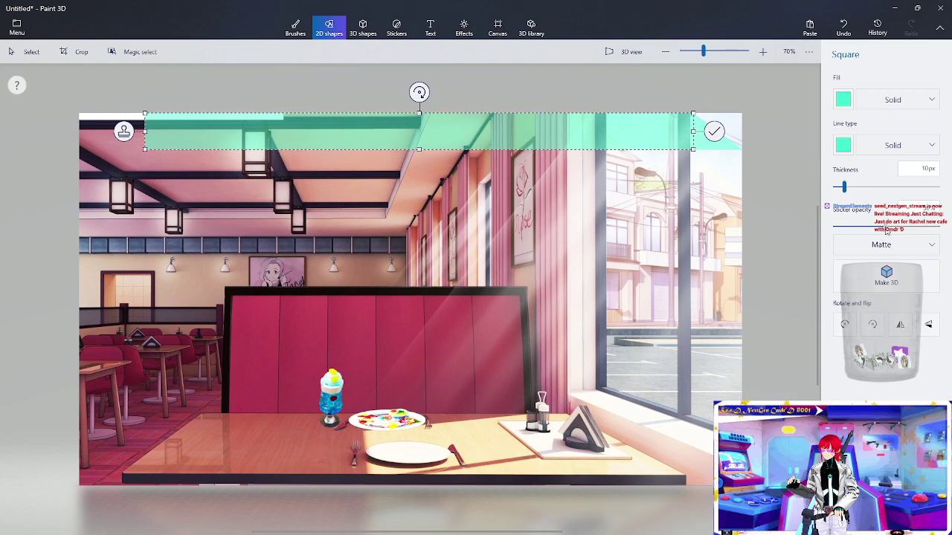
pyautogui.moveTo(886, 231); pyautogui.dragTo(887, 232)
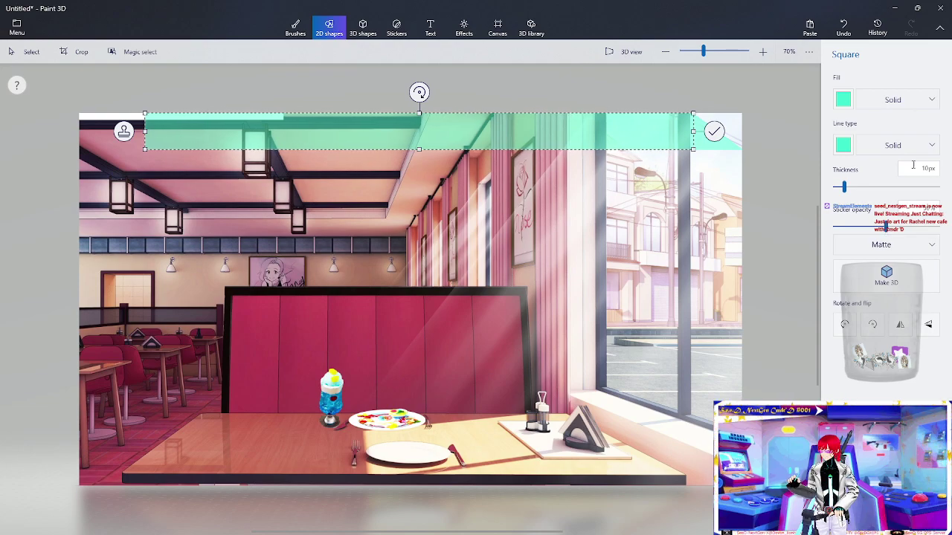
pyautogui.click(768, 101)
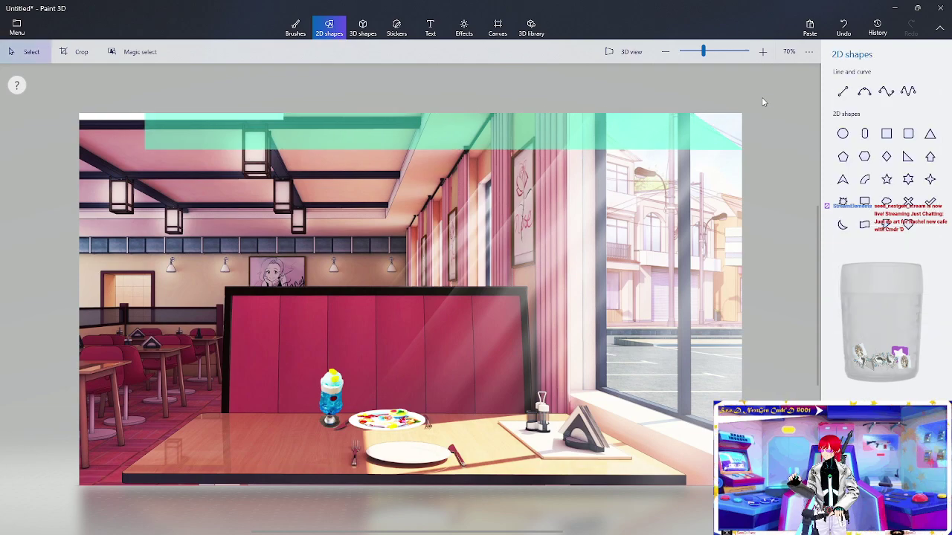
pyautogui.click(906, 157)
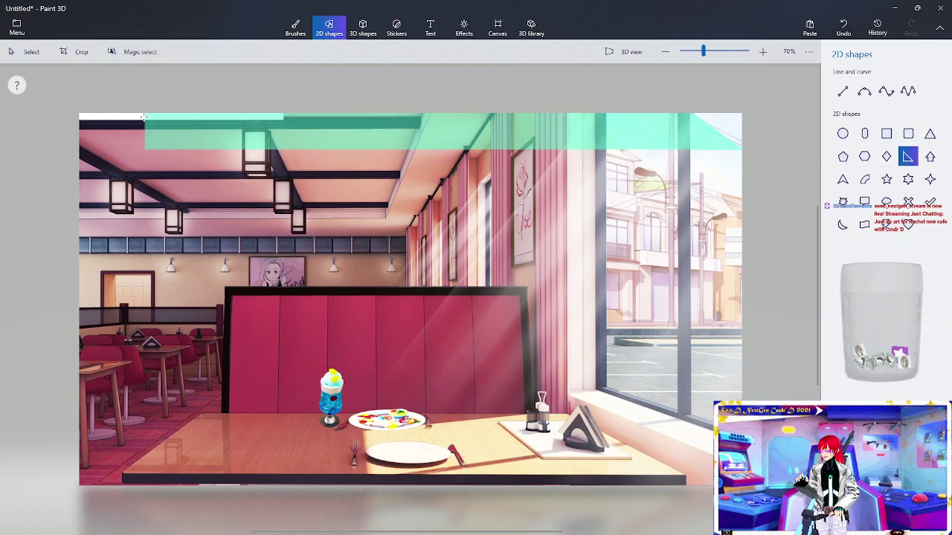
pyautogui.moveTo(143, 146); pyautogui.dragTo(109, 148)
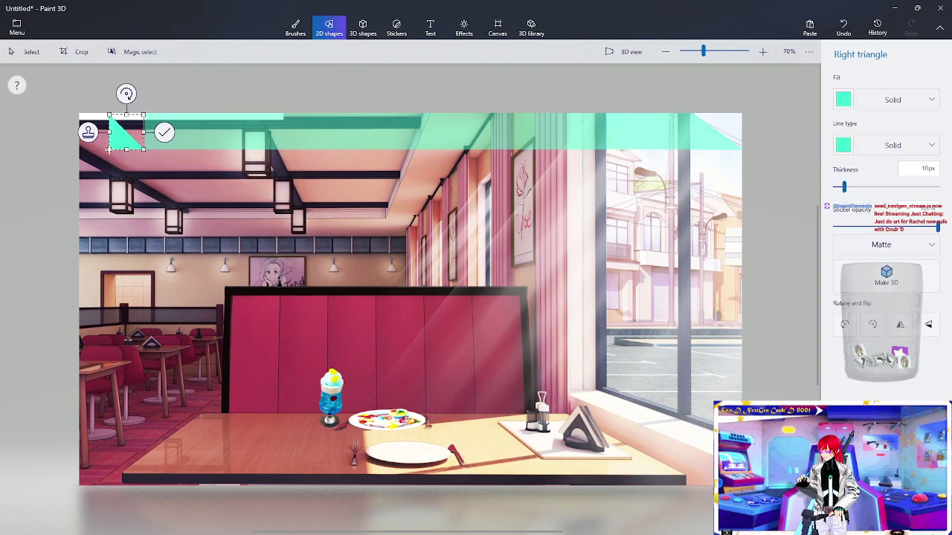
pyautogui.click(898, 332)
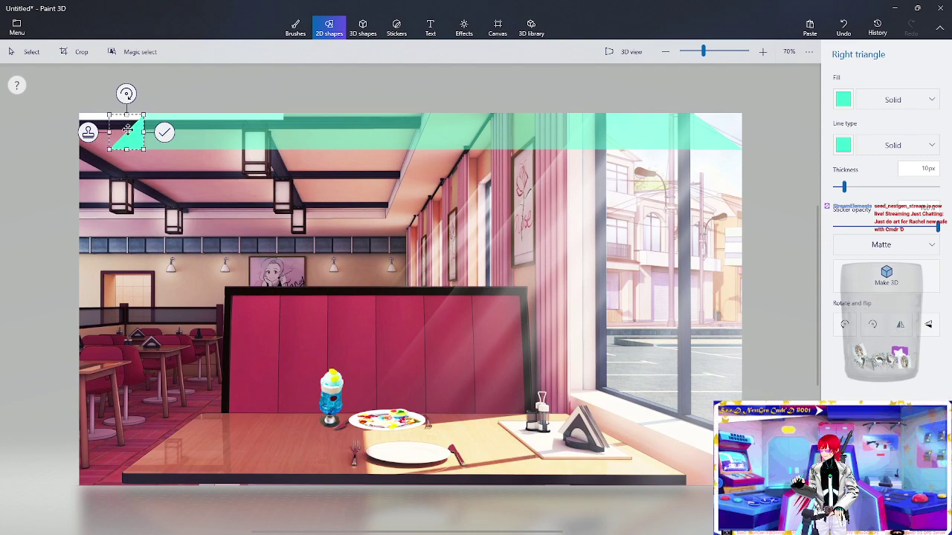
pyautogui.moveTo(128, 130); pyautogui.dragTo(100, 140)
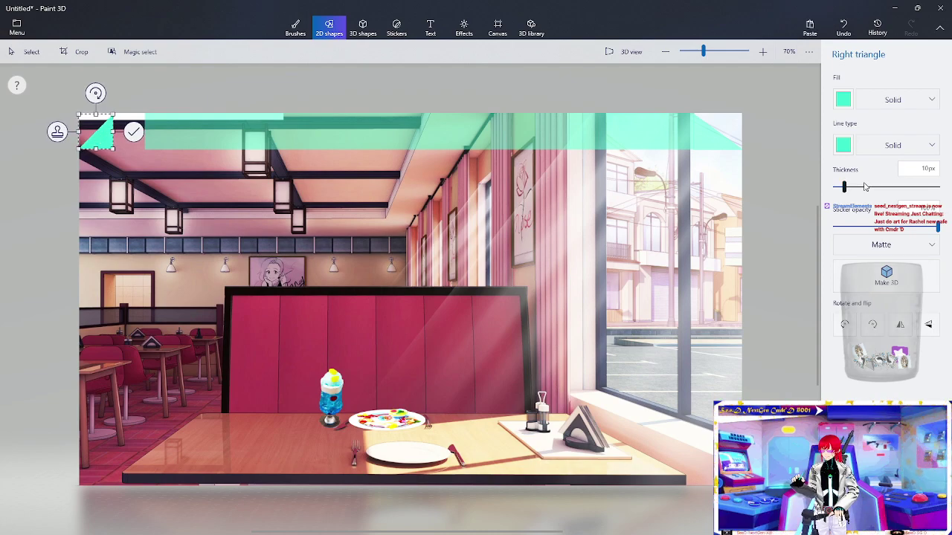
pyautogui.moveTo(939, 227); pyautogui.dragTo(872, 230)
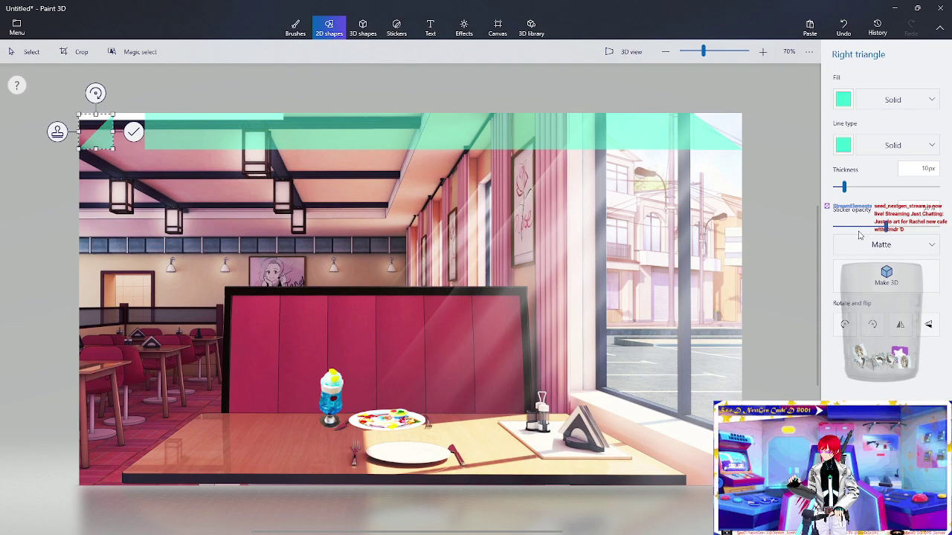
pyautogui.click(771, 211)
pyautogui.click(885, 134)
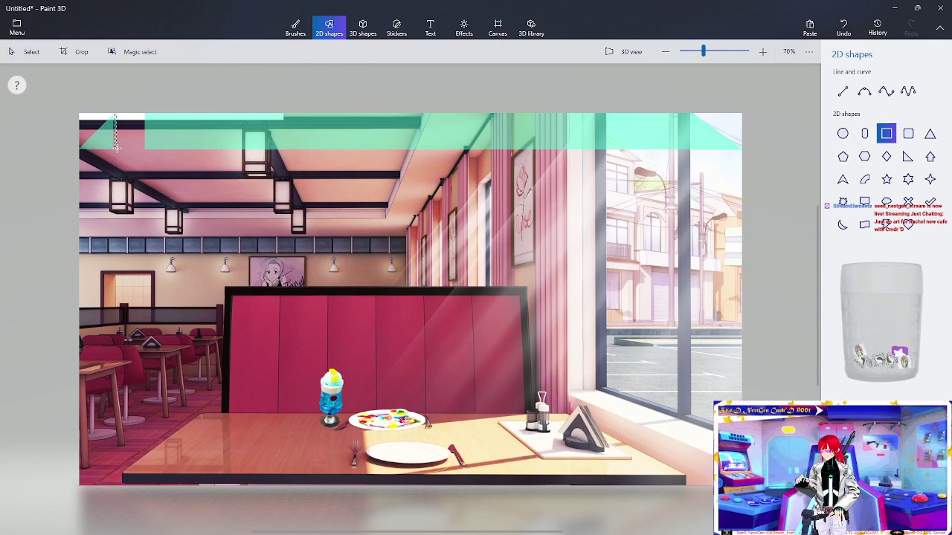
pyautogui.moveTo(141, 149); pyautogui.dragTo(151, 149)
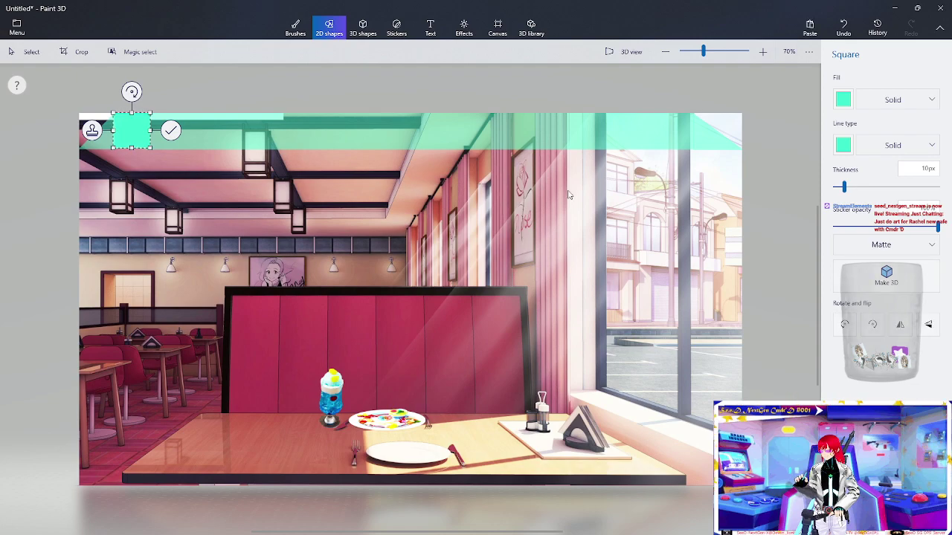
pyautogui.scroll(5, 120, 142)
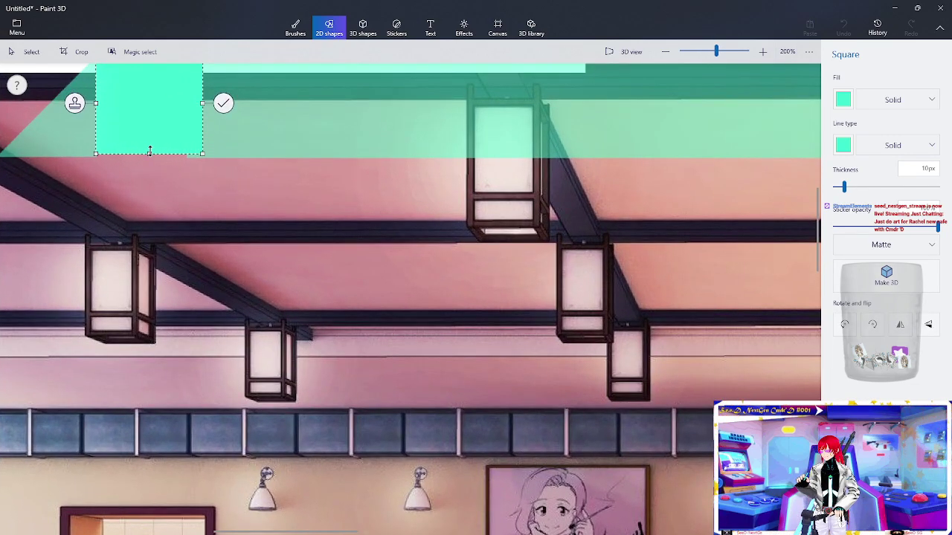
pyautogui.moveTo(150, 151); pyautogui.dragTo(148, 154)
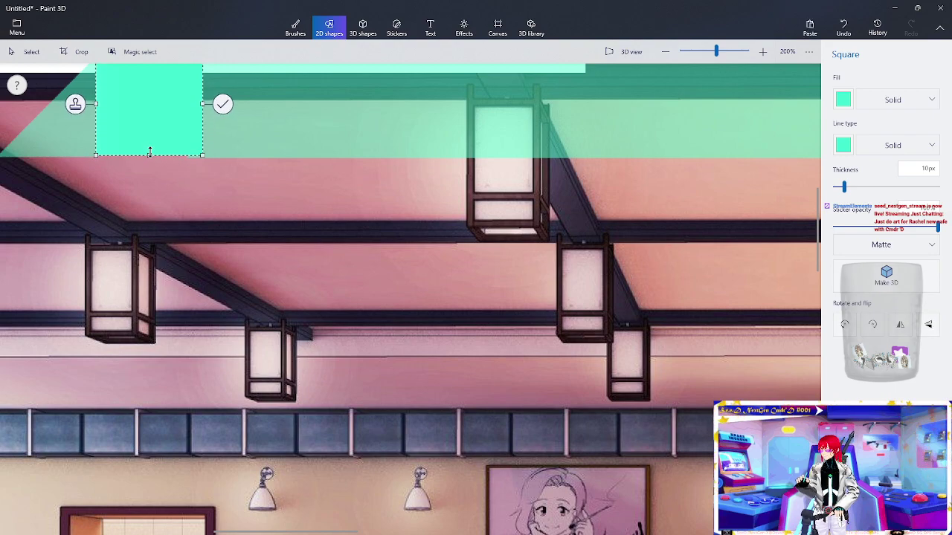
pyautogui.scroll(-2, 229, 189)
pyautogui.scroll(3, 159, 153)
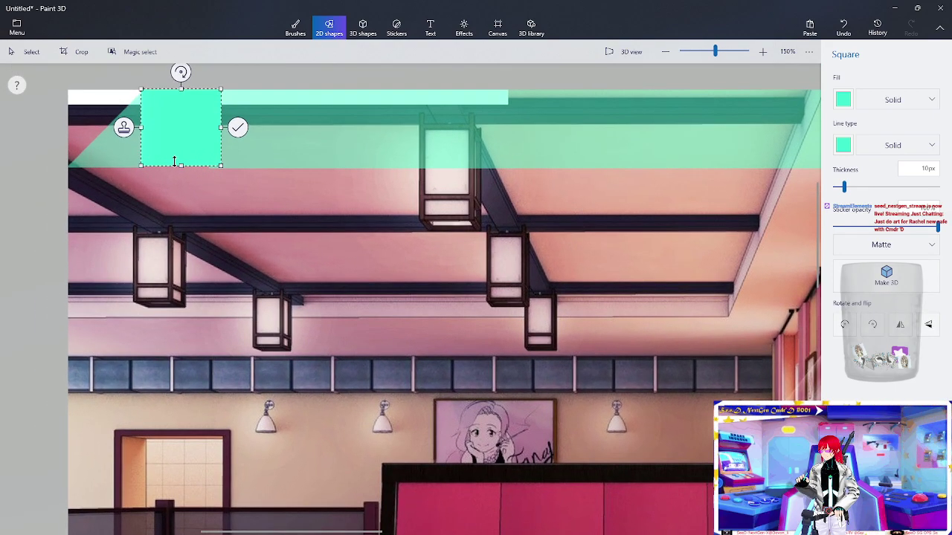
pyautogui.moveTo(181, 166); pyautogui.dragTo(182, 170)
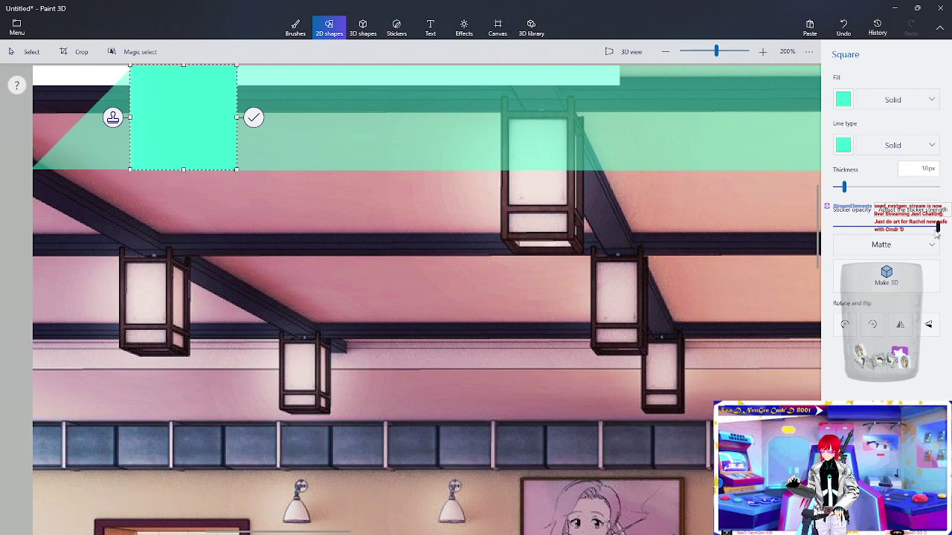
pyautogui.click(832, 28)
# Undo the top-left triangle and the translucent top bar.
pyautogui.click(833, 28)
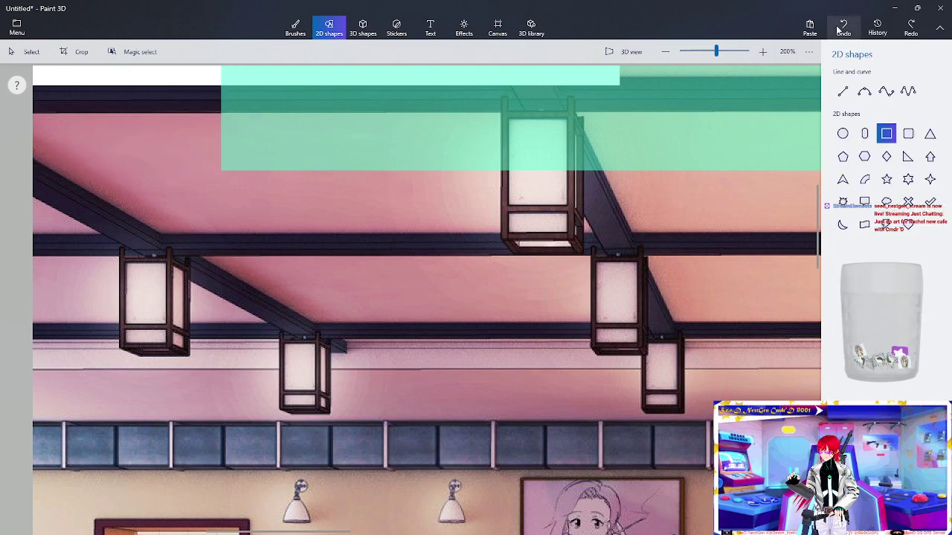
pyautogui.click(832, 28)
pyautogui.scroll(-6, 668, 192)
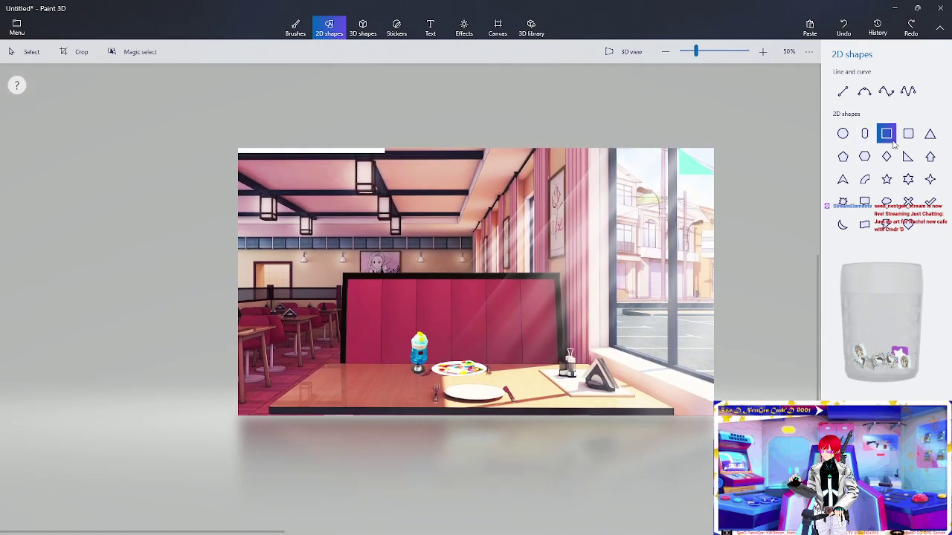
# Replace the top-right teal right triangle with a new one and lower its opacity to translucent.
pyautogui.click(908, 156)
pyautogui.scroll(3, 693, 177)
pyautogui.scroll(3, 693, 177)
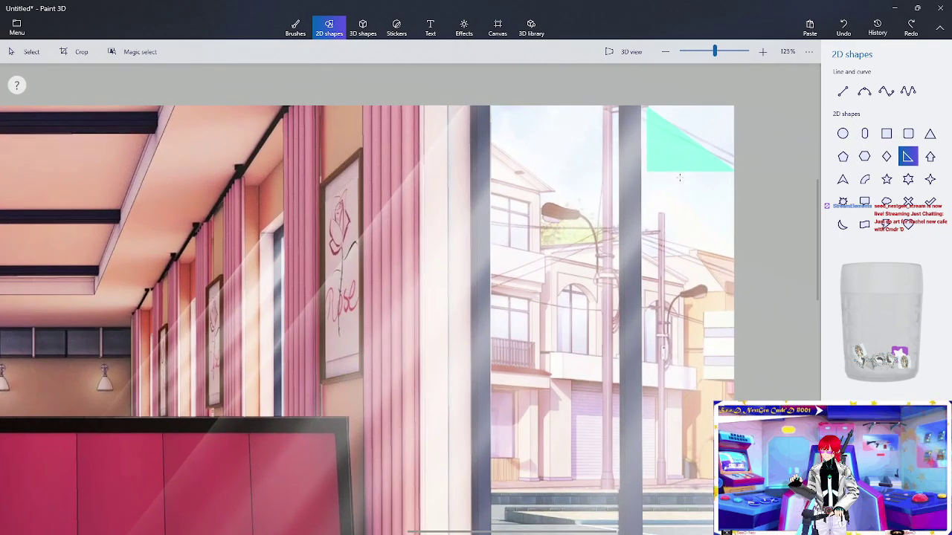
pyautogui.scroll(1, 712, 128)
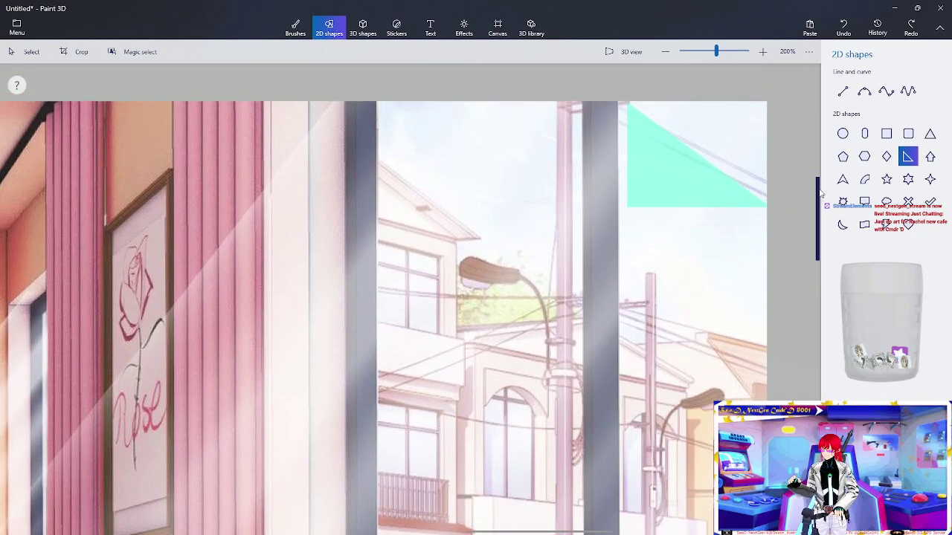
pyautogui.click(843, 28)
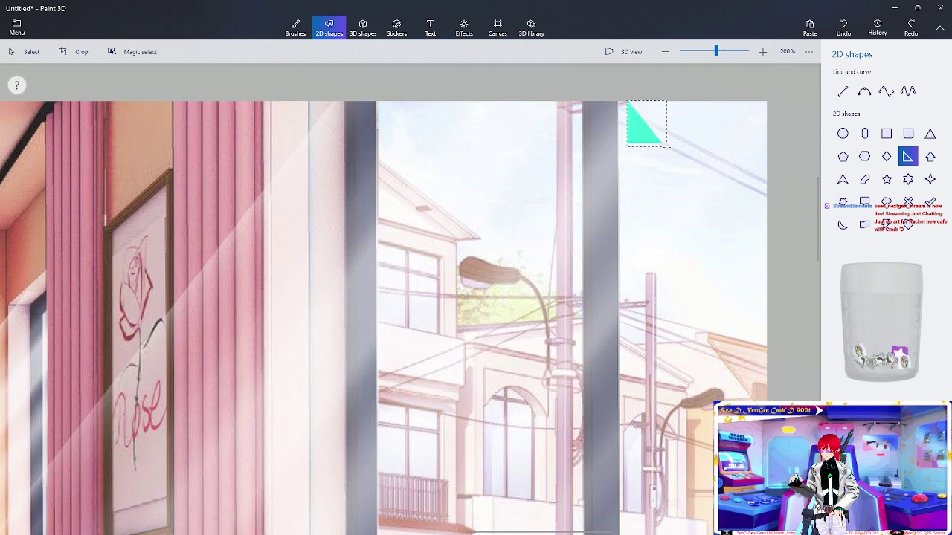
pyautogui.moveTo(749, 191); pyautogui.dragTo(767, 200)
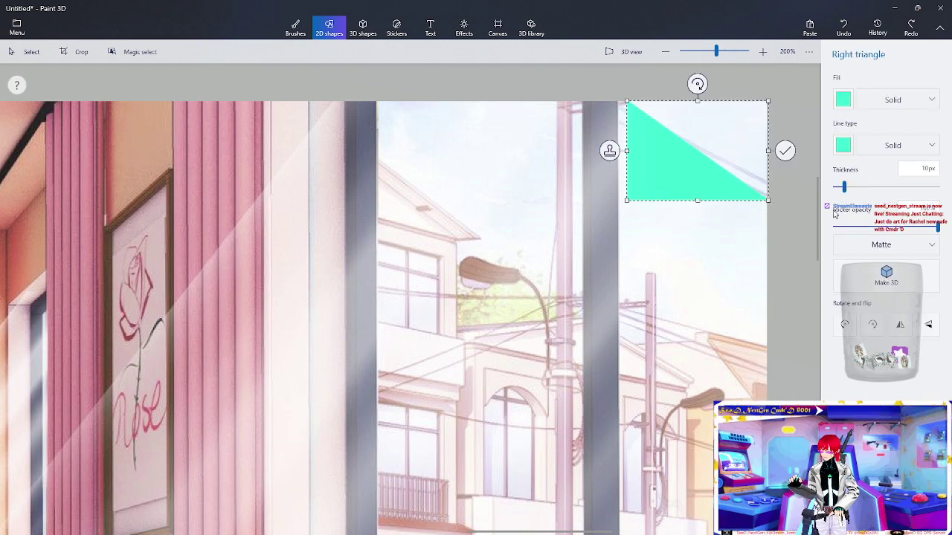
pyautogui.moveTo(938, 227); pyautogui.dragTo(896, 229)
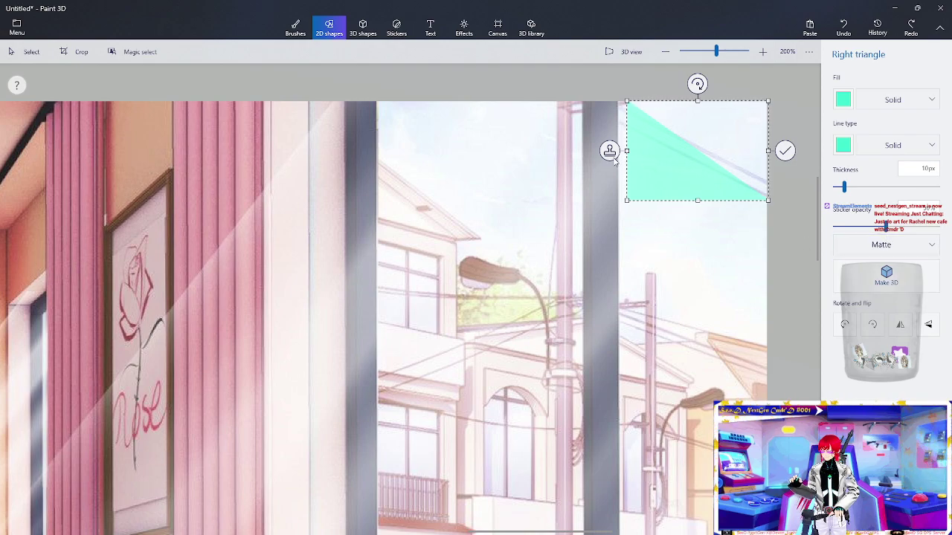
pyautogui.scroll(-6, 611, 152)
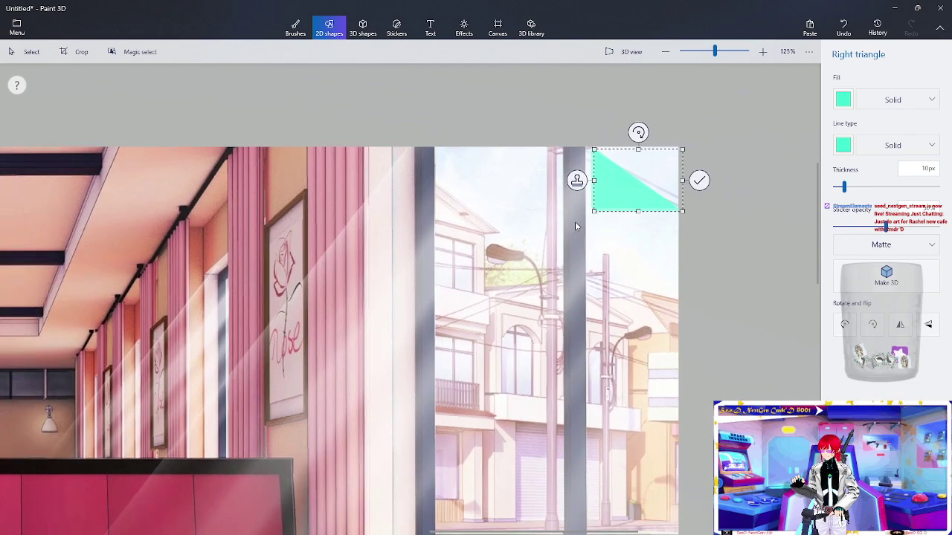
pyautogui.scroll(-1, 577, 232)
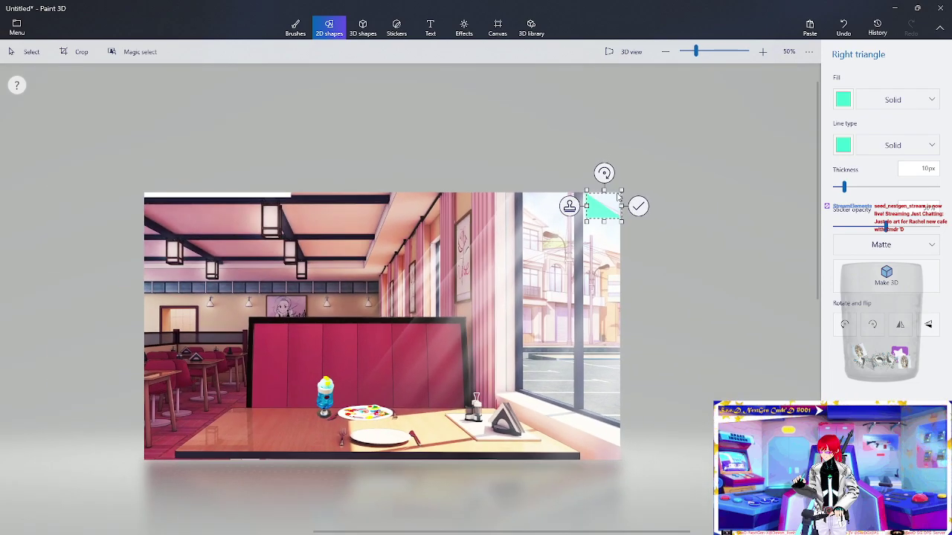
# Move the triangle to the top-left corner, mirror it to face that corner, and stamp a copy.
pyautogui.moveTo(600, 207); pyautogui.dragTo(156, 206)
pyautogui.scroll(4, 156, 206)
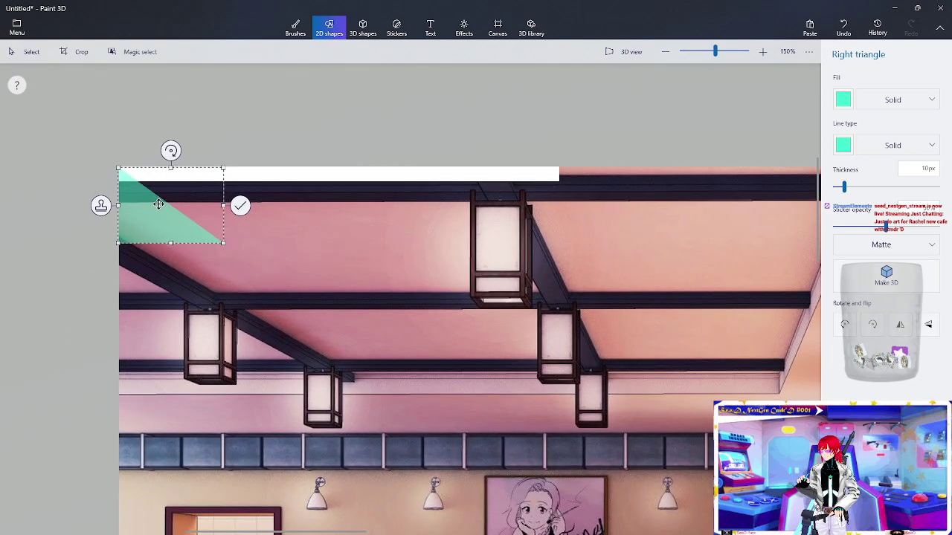
pyautogui.click(927, 324)
pyautogui.click(928, 325)
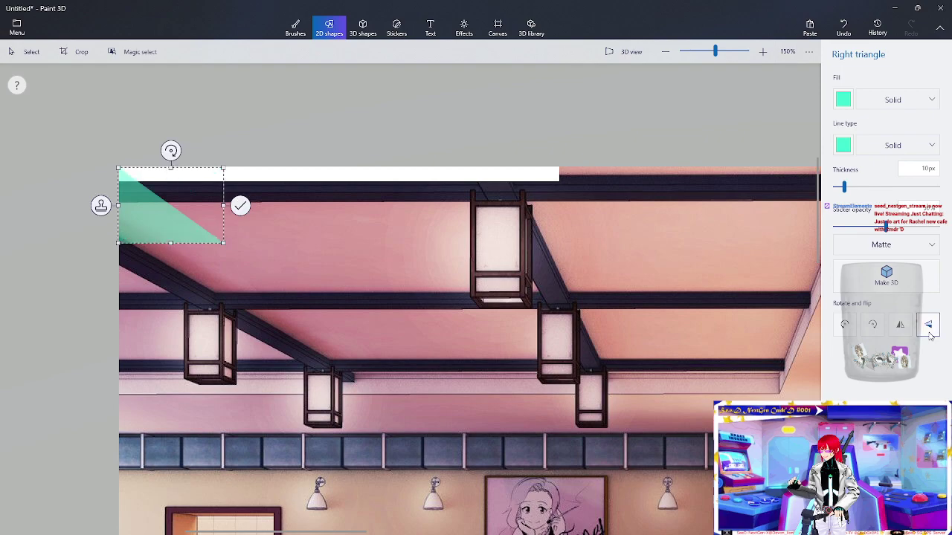
pyautogui.click(900, 327)
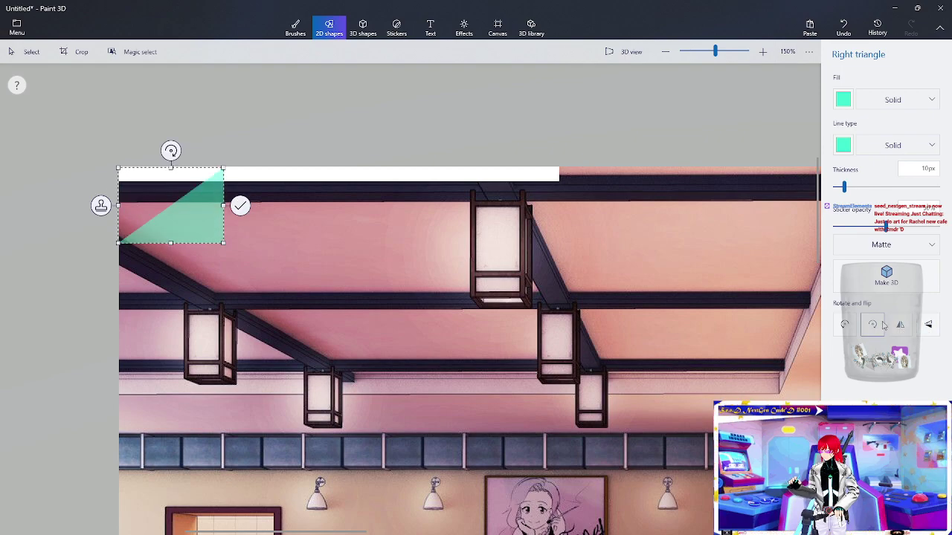
pyautogui.scroll(-2, 505, 423)
pyautogui.scroll(-2, 570, 420)
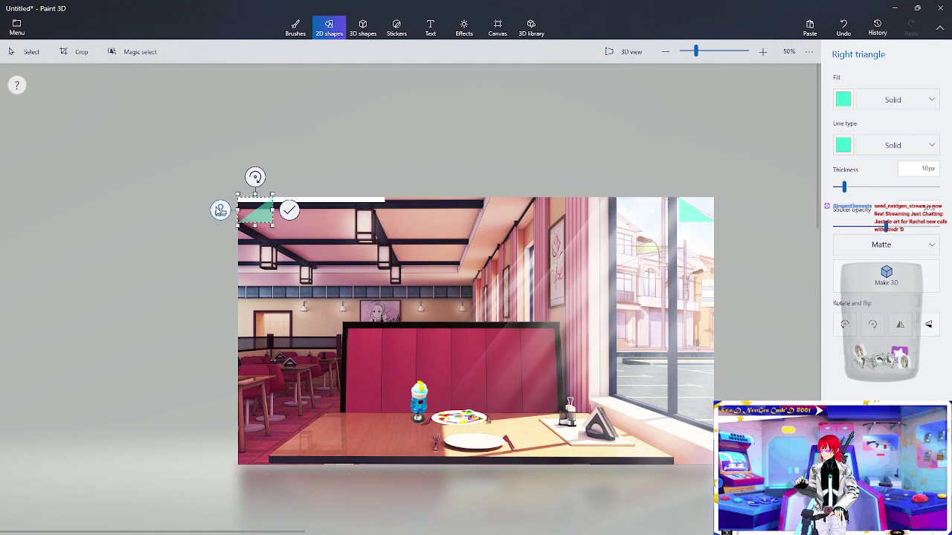
pyautogui.click(220, 210)
# Move a triangle copy into the bottom-left corner and flip it to fit.
pyautogui.moveTo(257, 218); pyautogui.dragTo(267, 457)
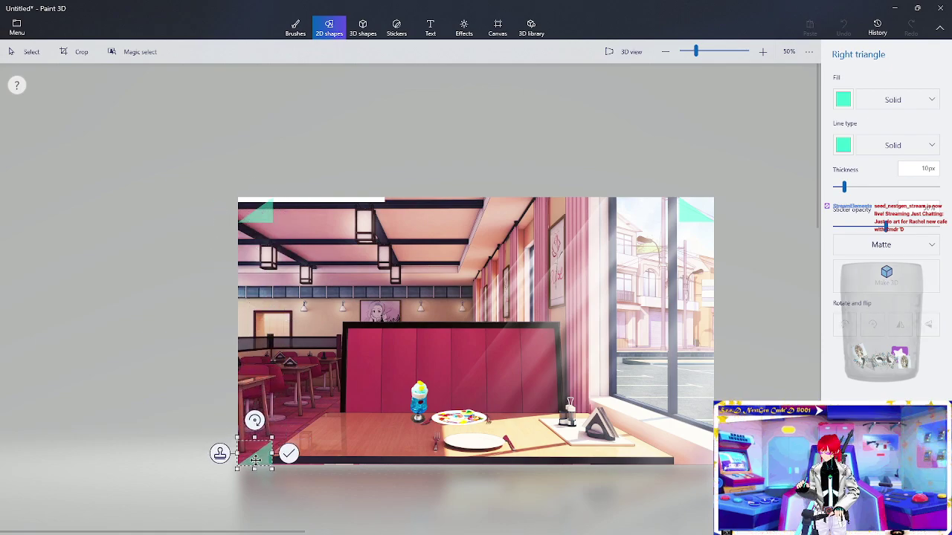
pyautogui.moveTo(255, 461); pyautogui.dragTo(258, 458)
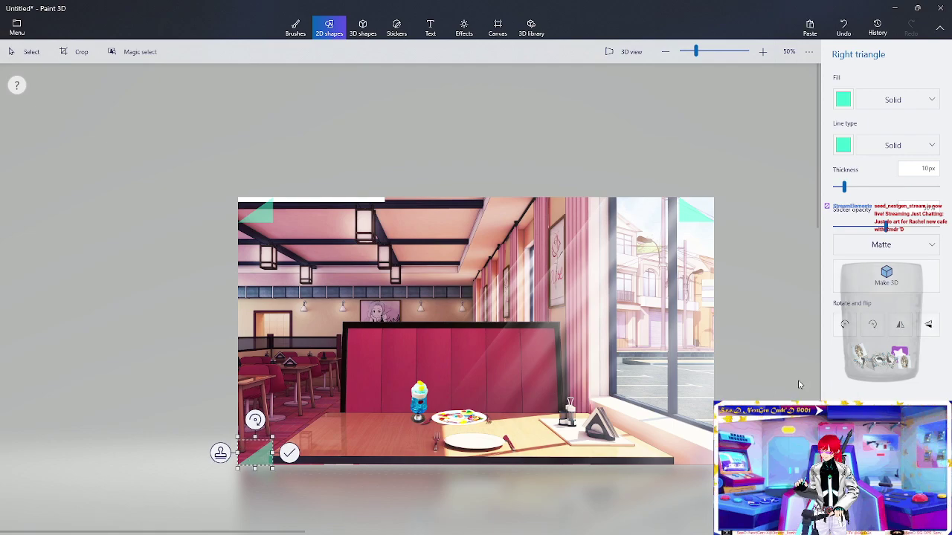
pyautogui.click(925, 327)
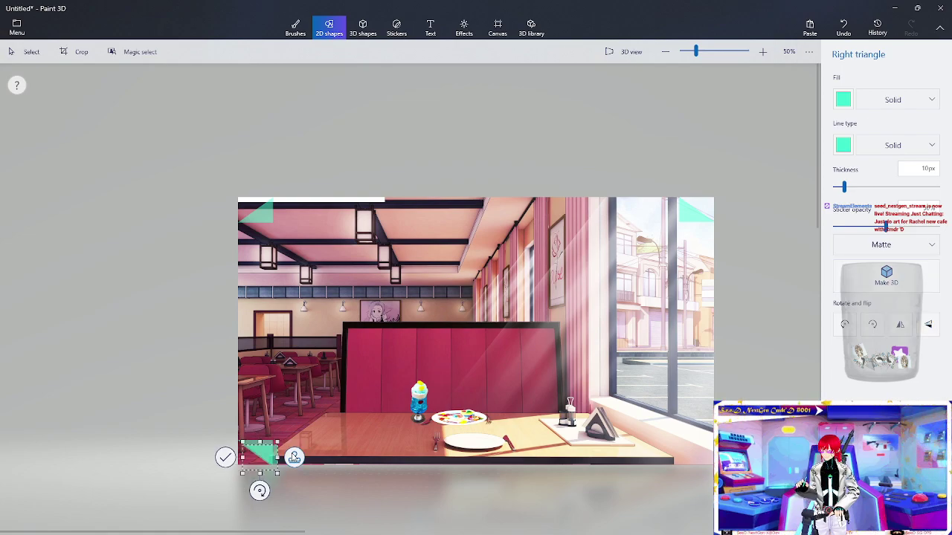
# Move a triangle copy to the bottom-right corner, flip it to fit, and commit it.
pyautogui.moveTo(270, 452); pyautogui.dragTo(700, 449)
pyautogui.scroll(2, 692, 448)
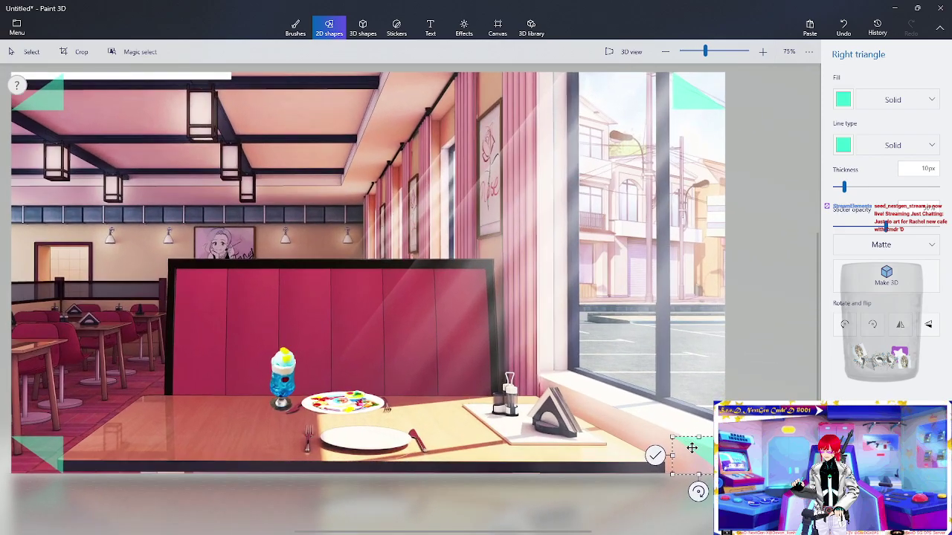
pyautogui.scroll(1, 691, 449)
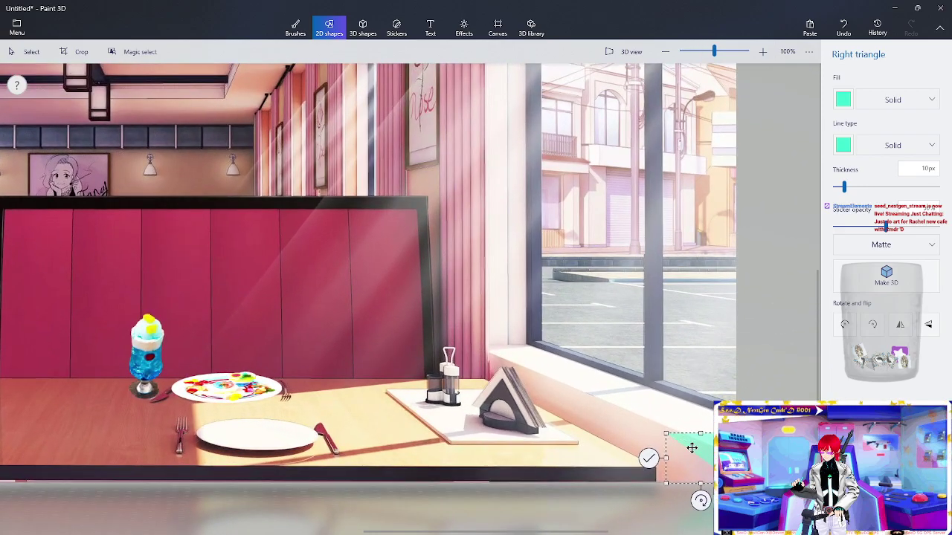
pyautogui.click(904, 334)
pyautogui.click(648, 458)
pyautogui.scroll(-2, 759, 416)
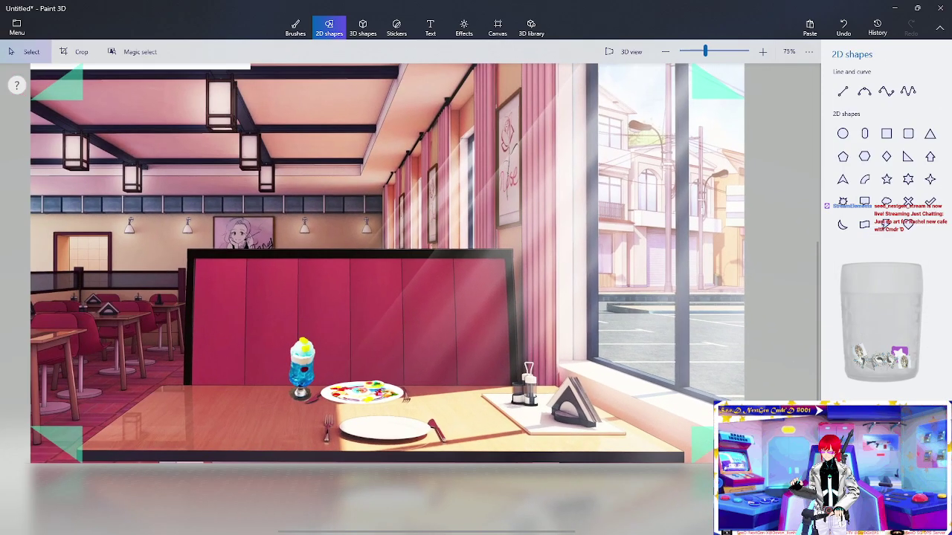
pyautogui.scroll(-2, 758, 416)
pyautogui.scroll(3, 439, 383)
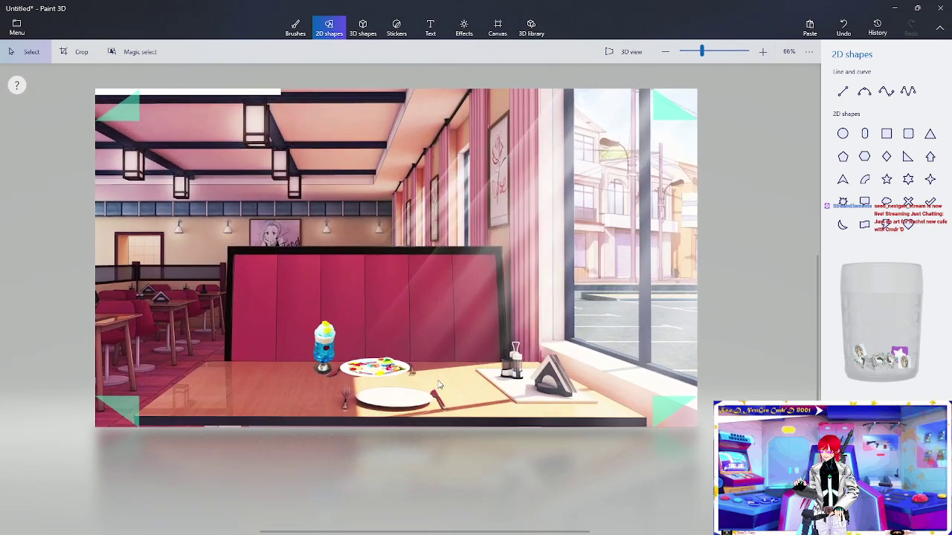
# Draw a teal rectangle near the bottom edge, then undo the misplaced attempt.
pyautogui.click(884, 135)
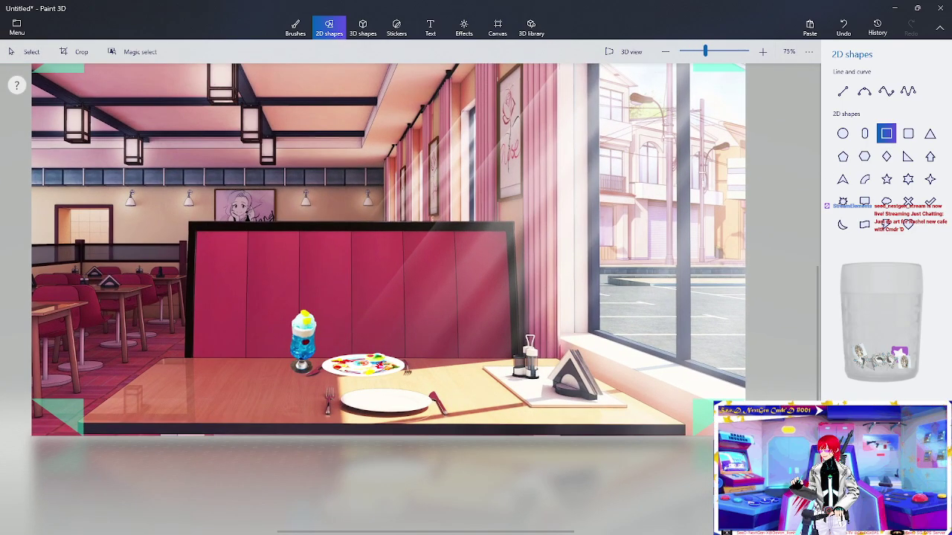
pyautogui.scroll(2, 30, 394)
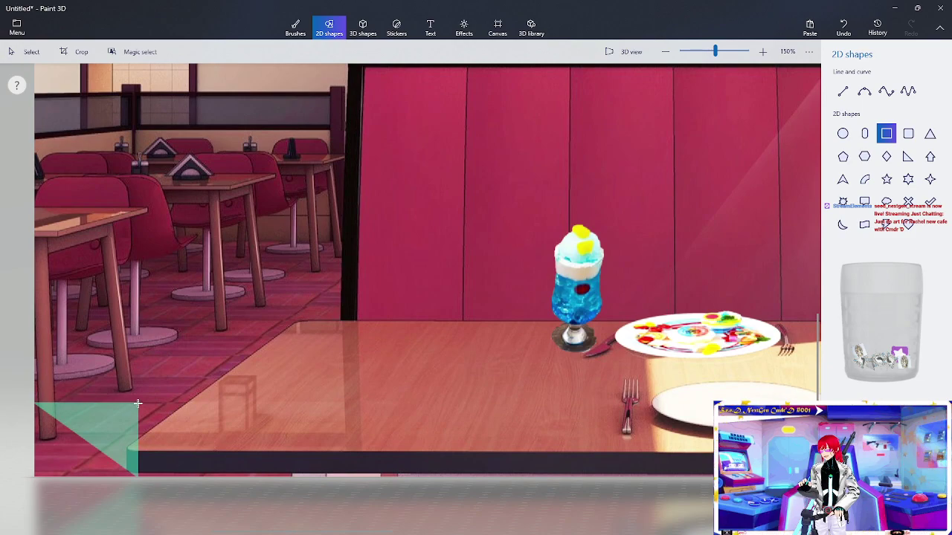
pyautogui.moveTo(137, 406); pyautogui.dragTo(714, 450)
pyautogui.scroll(-1, 713, 450)
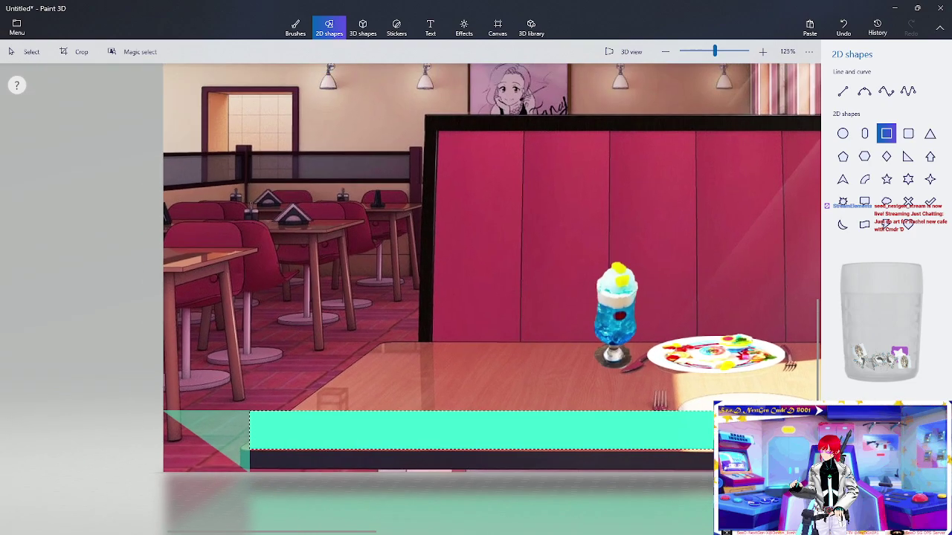
pyautogui.scroll(-4, 713, 449)
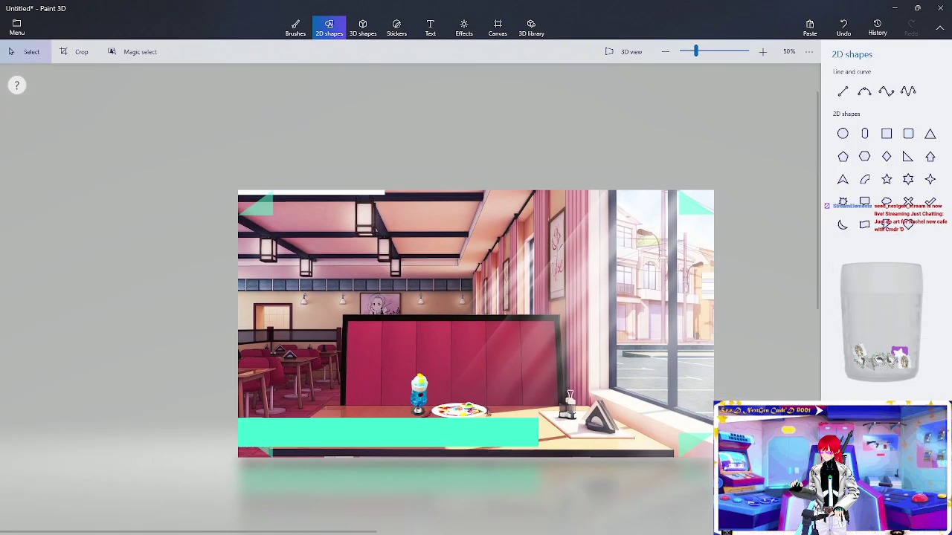
pyautogui.click(843, 27)
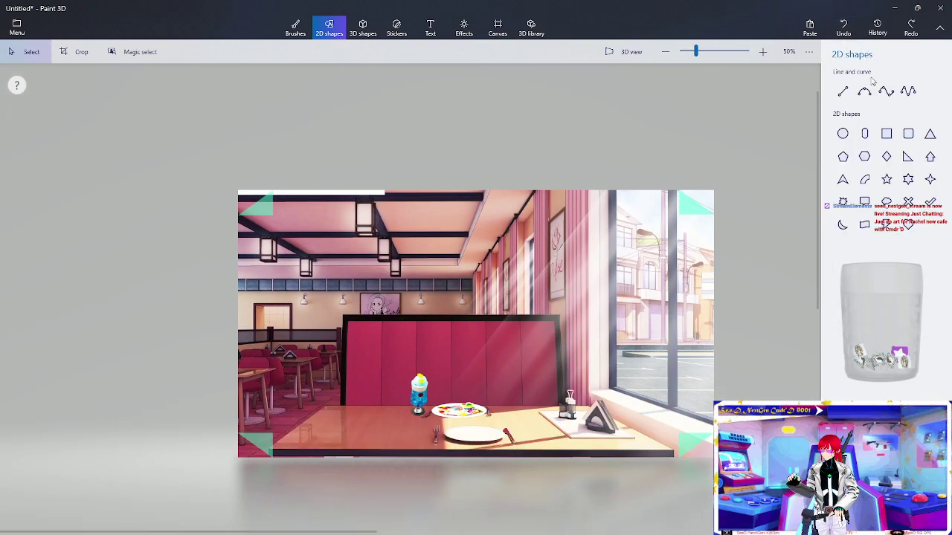
# Redraw the teal bar along the bottom edge, widen it rightward, and move a copy to the top edge.
pyautogui.click(887, 134)
pyautogui.scroll(2, 315, 401)
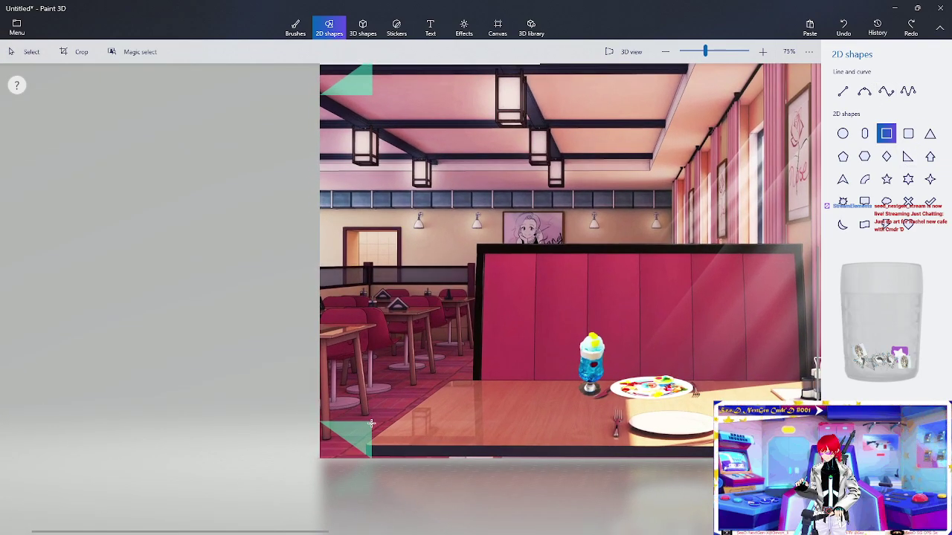
pyautogui.moveTo(371, 422); pyautogui.dragTo(773, 462)
pyautogui.scroll(-2, 535, 416)
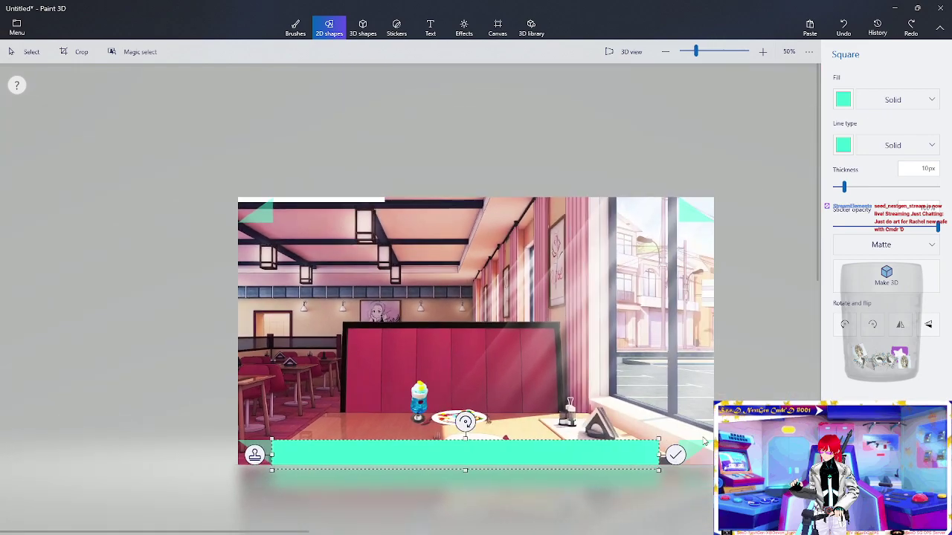
pyautogui.moveTo(575, 406); pyautogui.dragTo(596, 406)
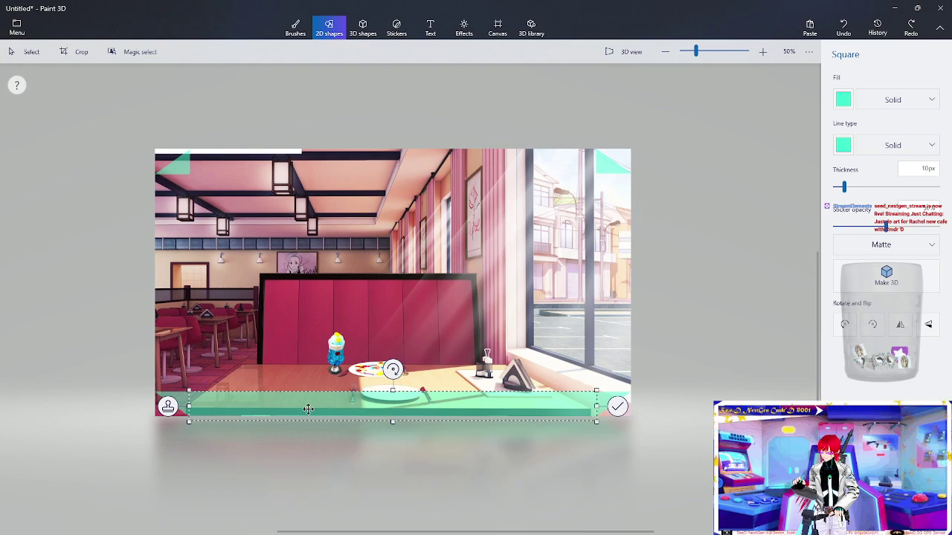
pyautogui.moveTo(320, 405); pyautogui.dragTo(320, 160)
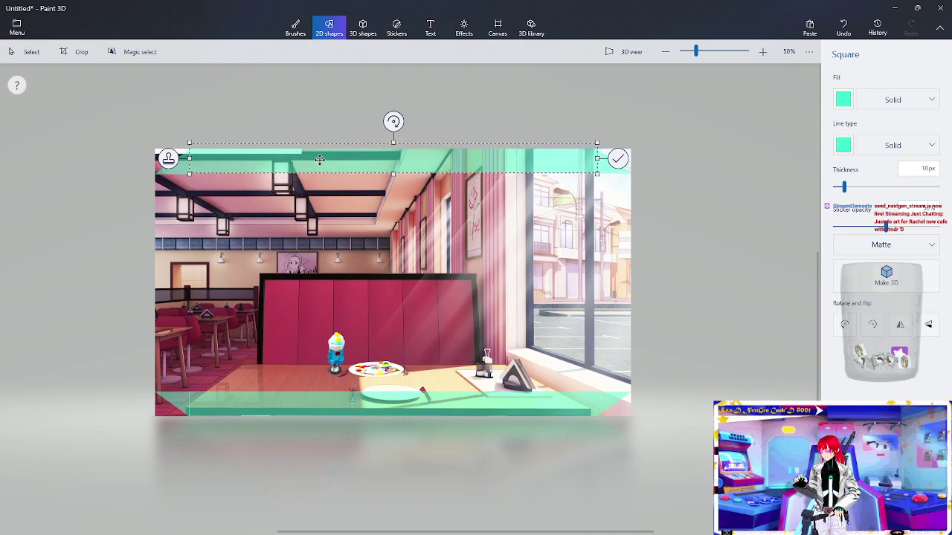
# Nudge the top band down, thin it slightly, and pull in its right and left ends.
pyautogui.scroll(2, 318, 160)
pyautogui.scroll(2, 305, 165)
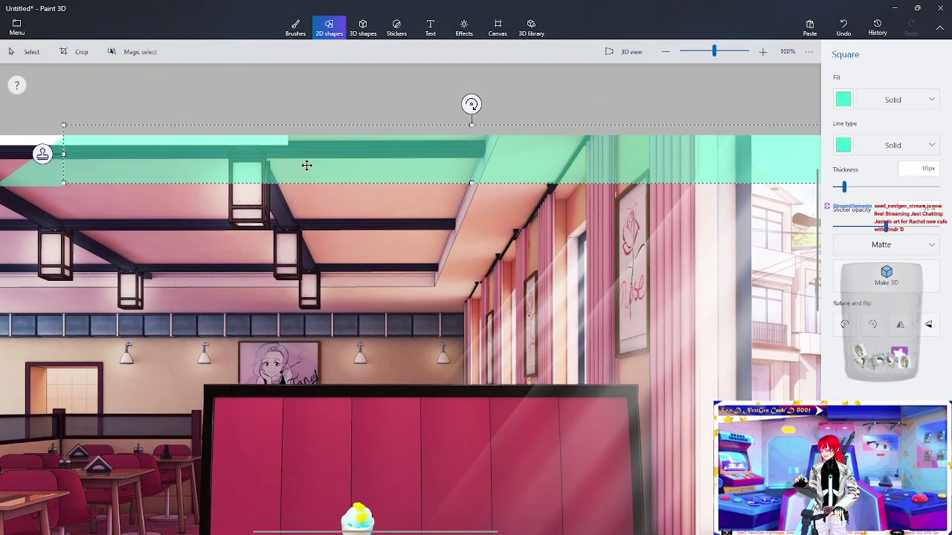
pyautogui.moveTo(305, 162); pyautogui.dragTo(305, 165)
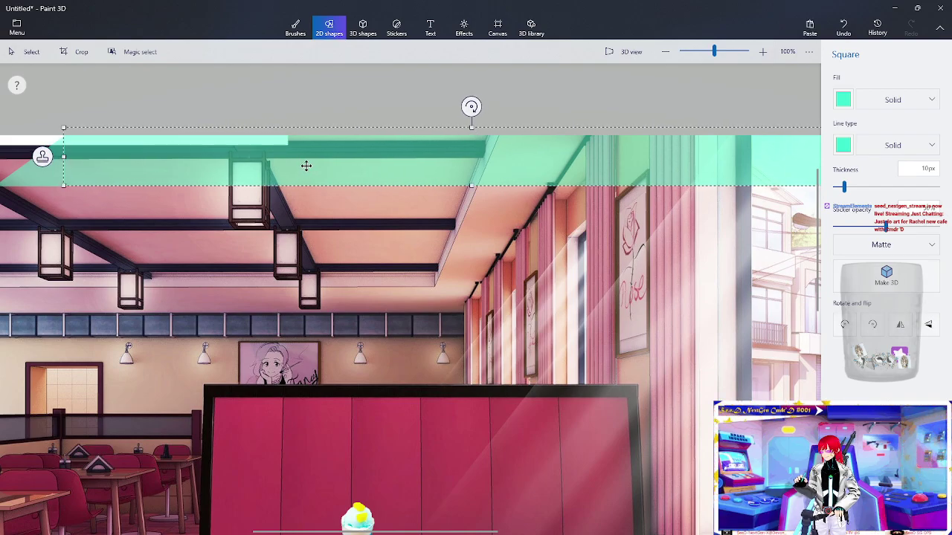
pyautogui.scroll(-2, 305, 164)
pyautogui.scroll(1, 641, 236)
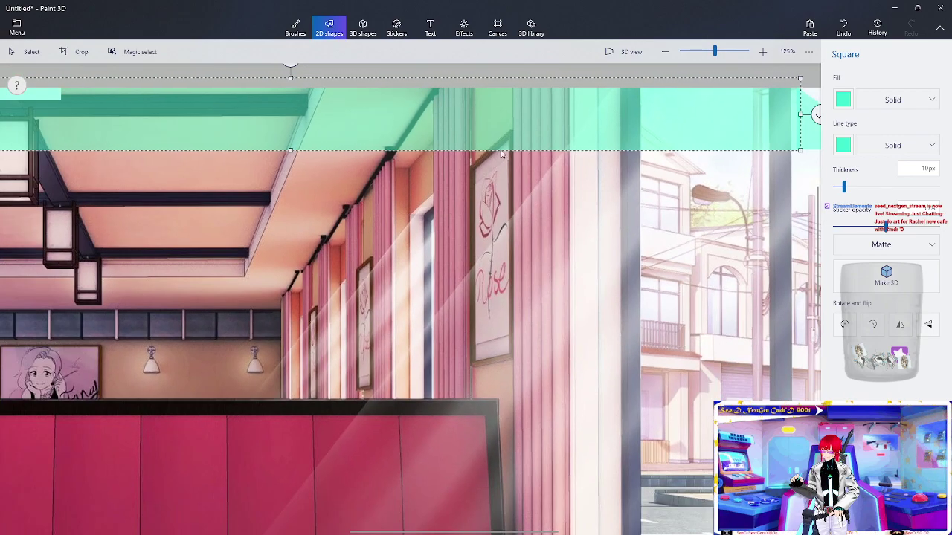
pyautogui.moveTo(290, 151); pyautogui.dragTo(291, 150)
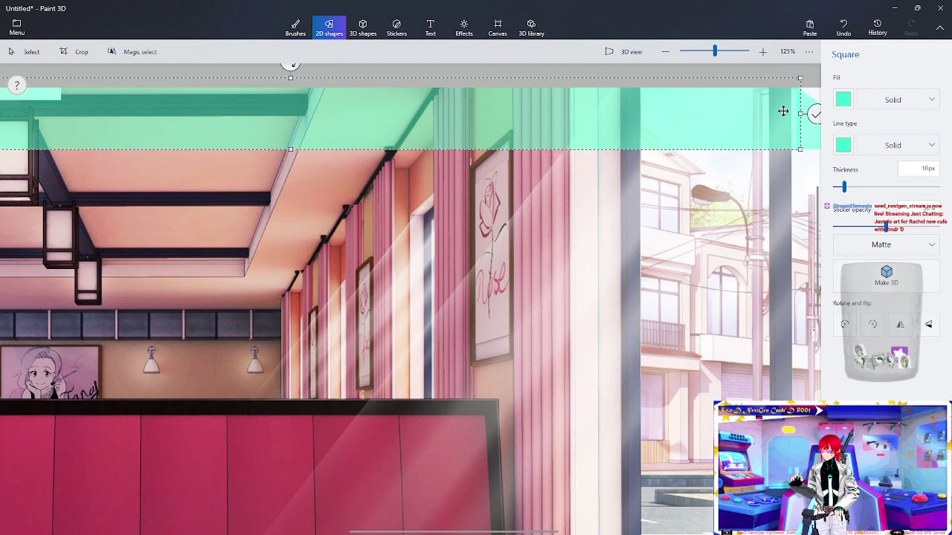
pyautogui.moveTo(800, 113); pyautogui.dragTo(796, 111)
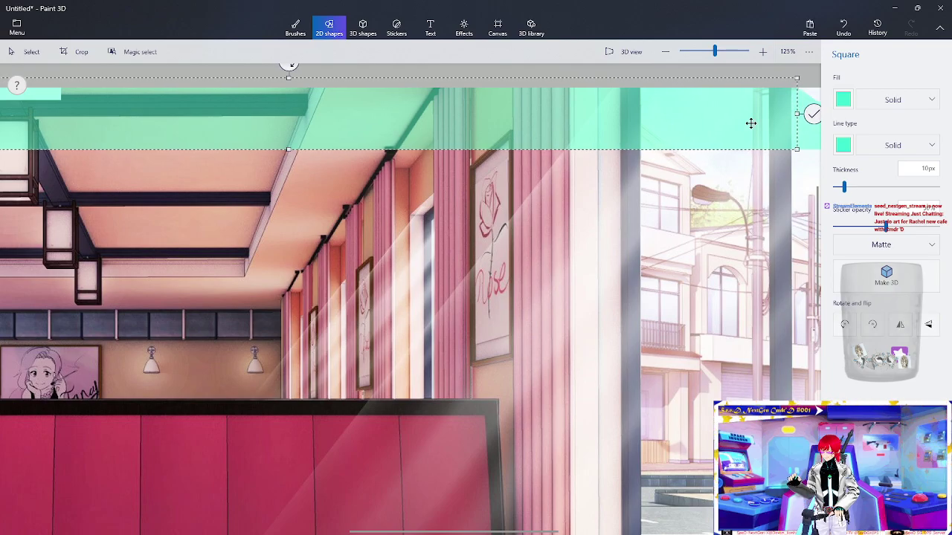
pyautogui.keyDown('ctrl'); pyautogui.scroll(-5, 490, 168); pyautogui.keyUp('ctrl')
pyautogui.keyDown('ctrl'); pyautogui.scroll(5, 20, 196); pyautogui.keyUp('ctrl')
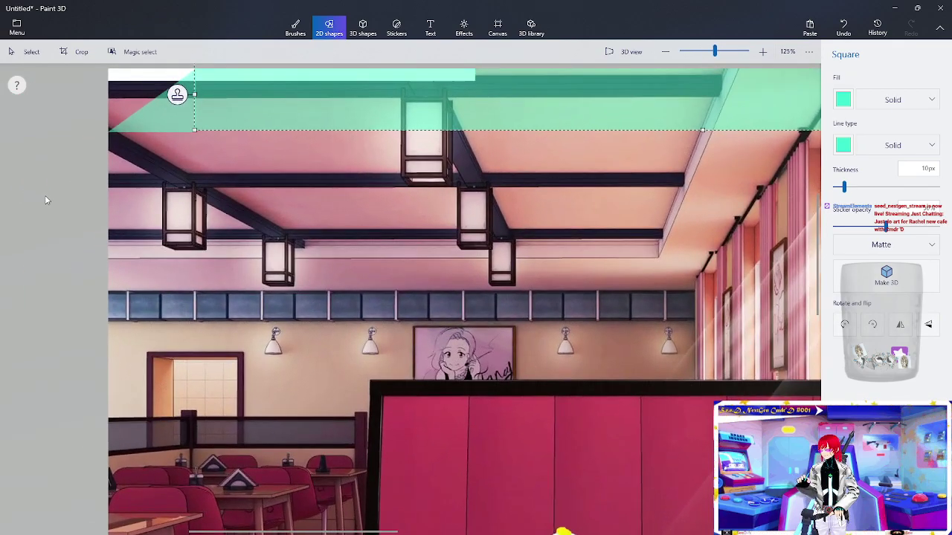
pyautogui.moveTo(195, 93); pyautogui.dragTo(196, 92)
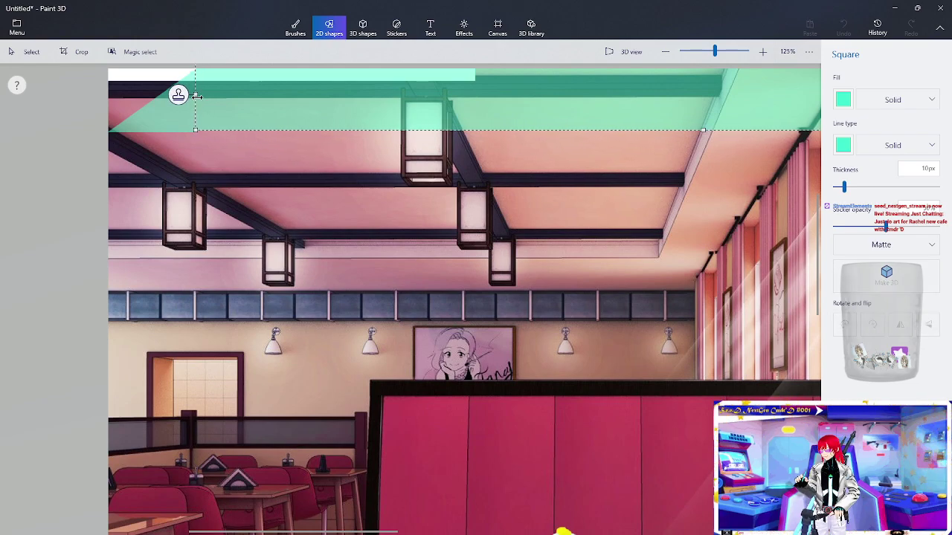
pyautogui.keyDown('ctrl'); pyautogui.scroll(8, 197, 93); pyautogui.keyUp('ctrl')
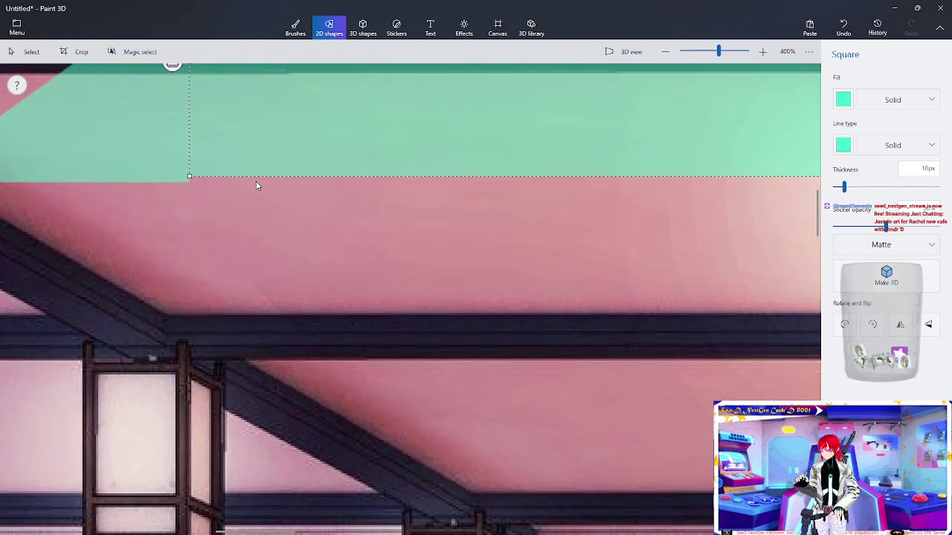
pyautogui.keyDown('ctrl'); pyautogui.scroll(-2, 452, 207); pyautogui.keyUp('ctrl')
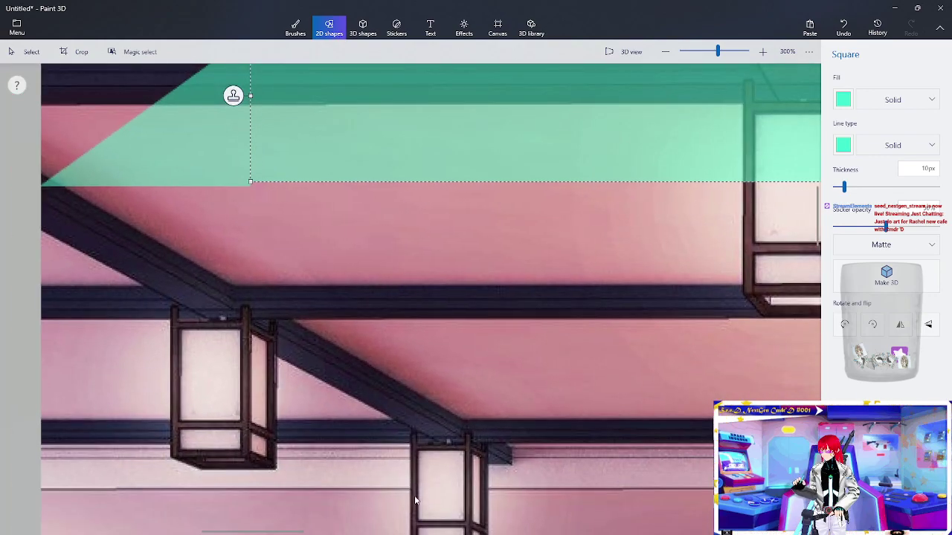
# Lower the top band's bottom edge, align its bottom-left corner, and commit the band.
pyautogui.moveTo(269, 531); pyautogui.dragTo(394, 531)
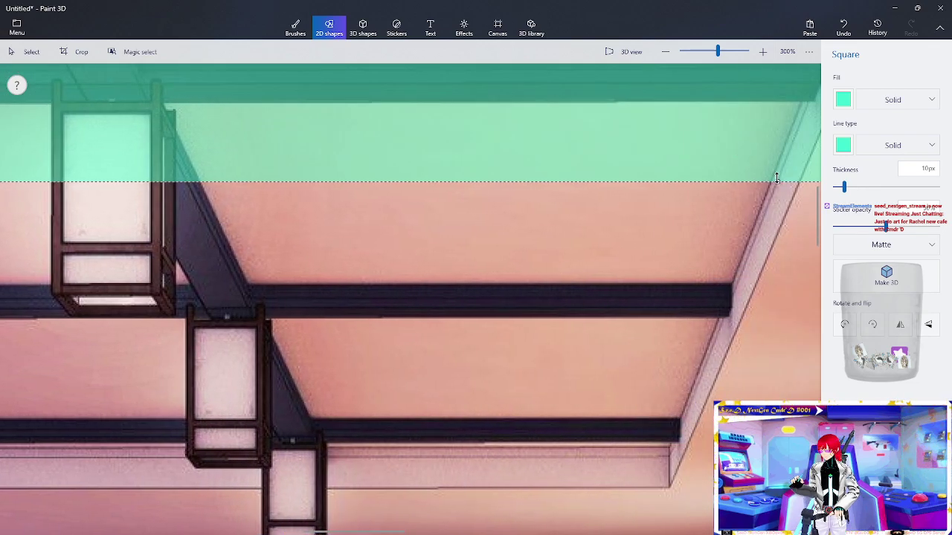
pyautogui.moveTo(777, 177); pyautogui.dragTo(777, 186)
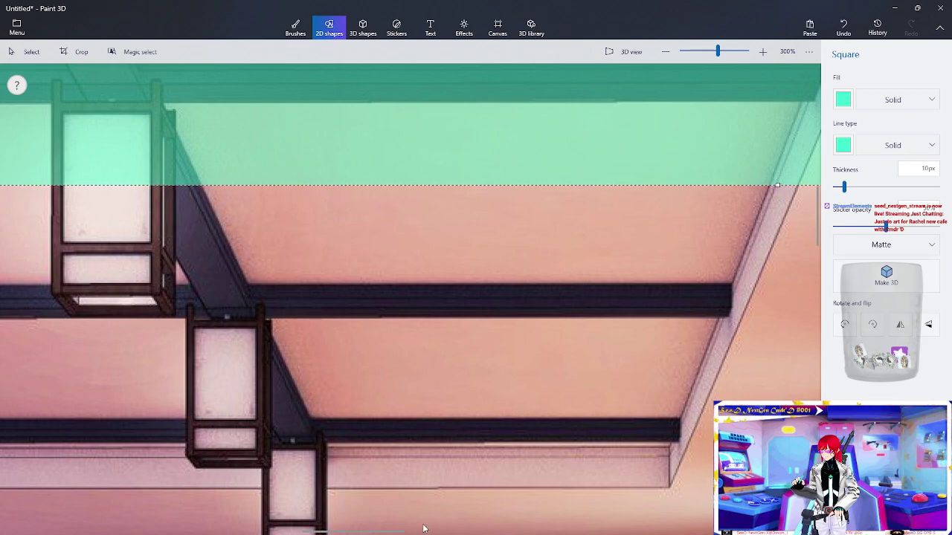
pyautogui.moveTo(402, 532); pyautogui.dragTo(315, 532)
pyautogui.moveTo(171, 181); pyautogui.dragTo(171, 187)
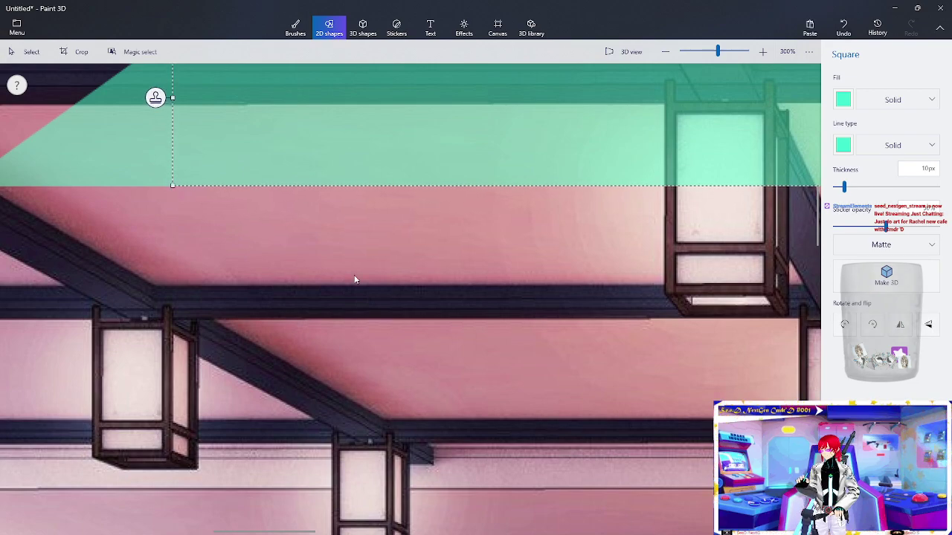
pyautogui.scroll(-5, 344, 272)
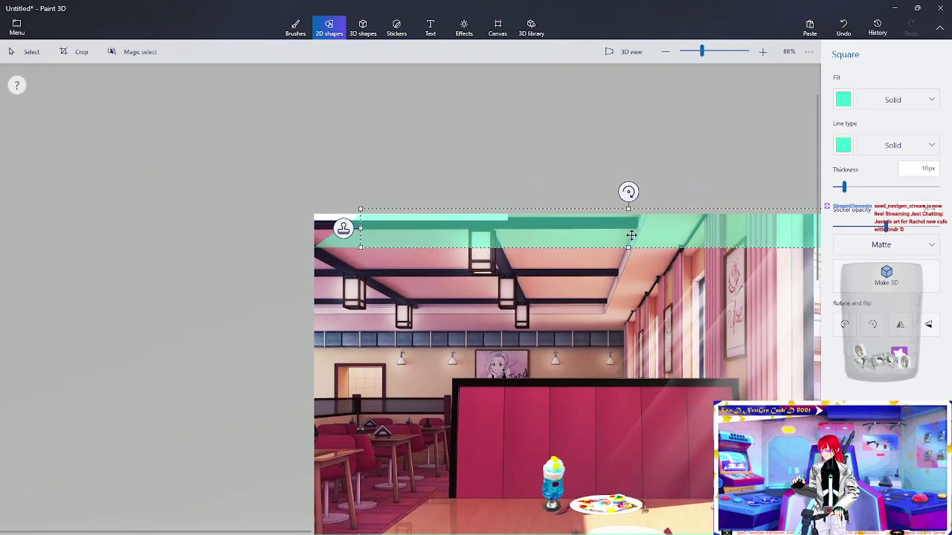
pyautogui.scroll(4, 546, 241)
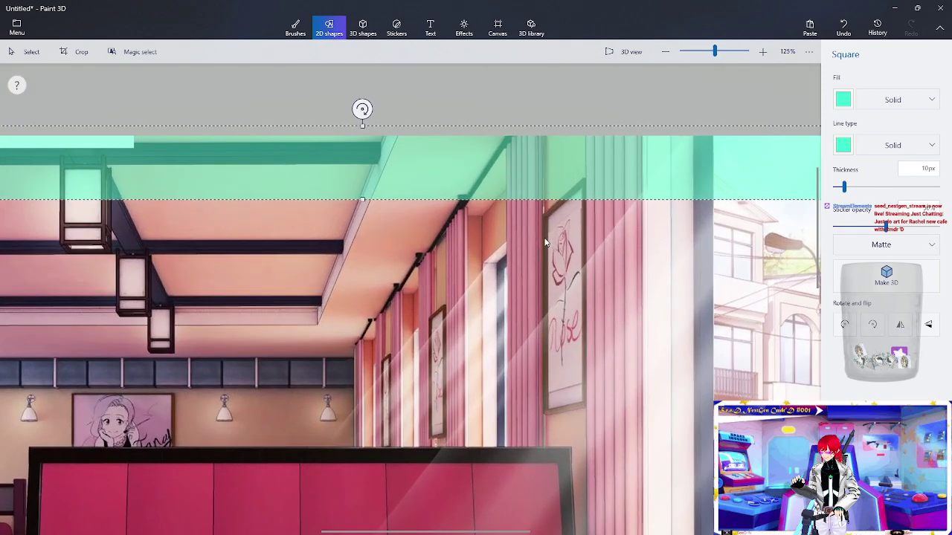
pyautogui.scroll(-1, 544, 242)
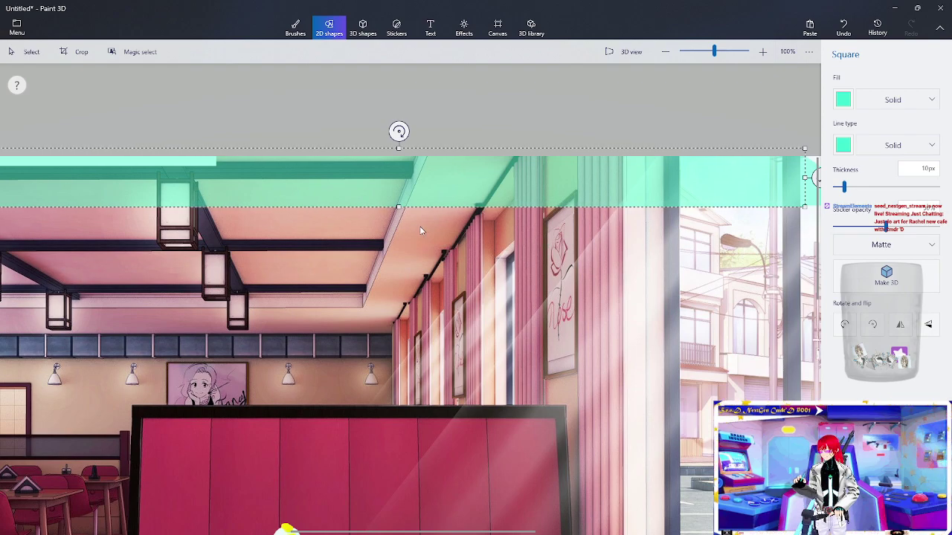
pyautogui.scroll(-3, 420, 230)
pyautogui.scroll(1, 355, 262)
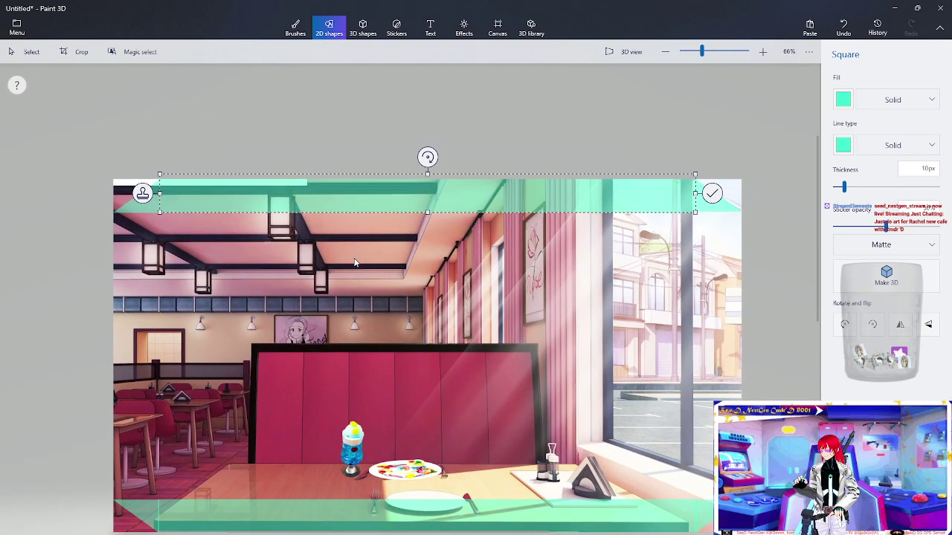
pyautogui.click(346, 142)
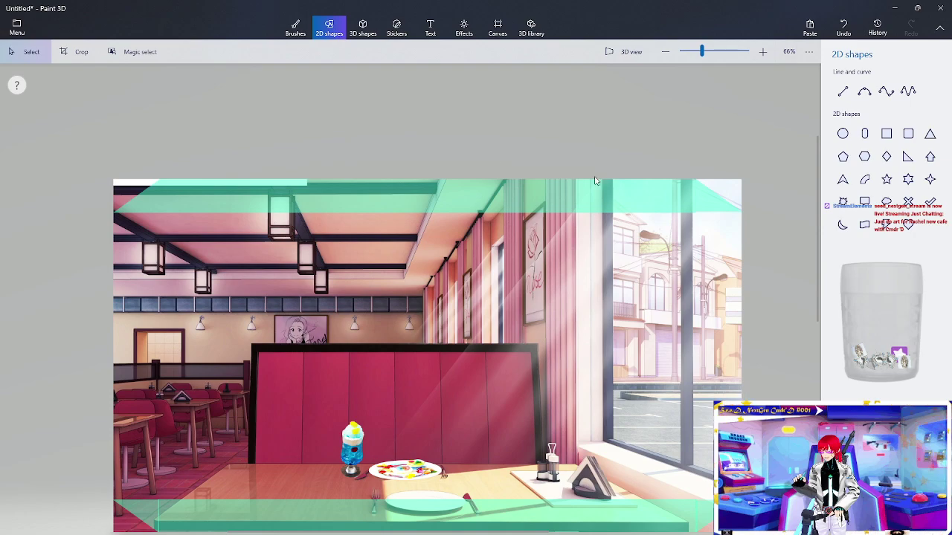
# Add a thin teal strip continuing the top band rightward, thicken it and align its bottom edge with the band.
pyautogui.click(886, 133)
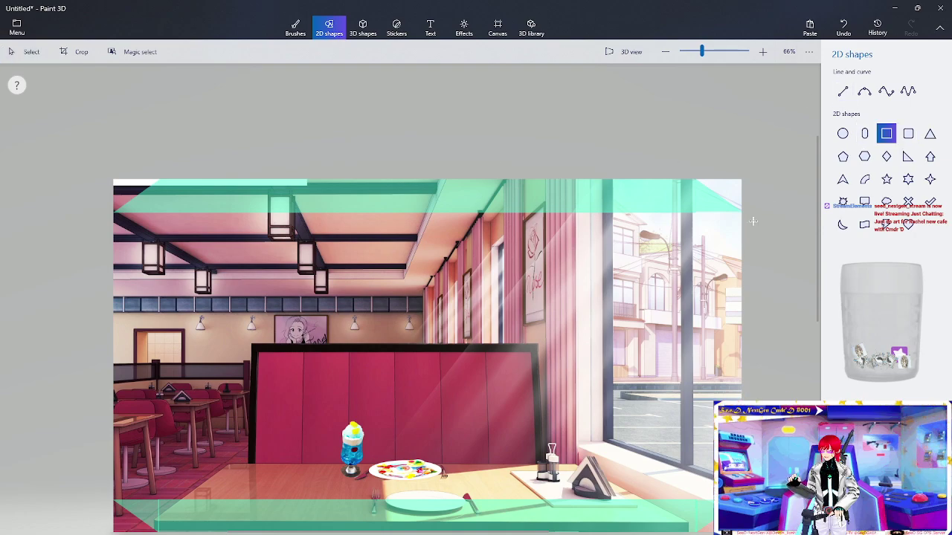
pyautogui.scroll(4, 702, 218)
pyautogui.scroll(5, 703, 218)
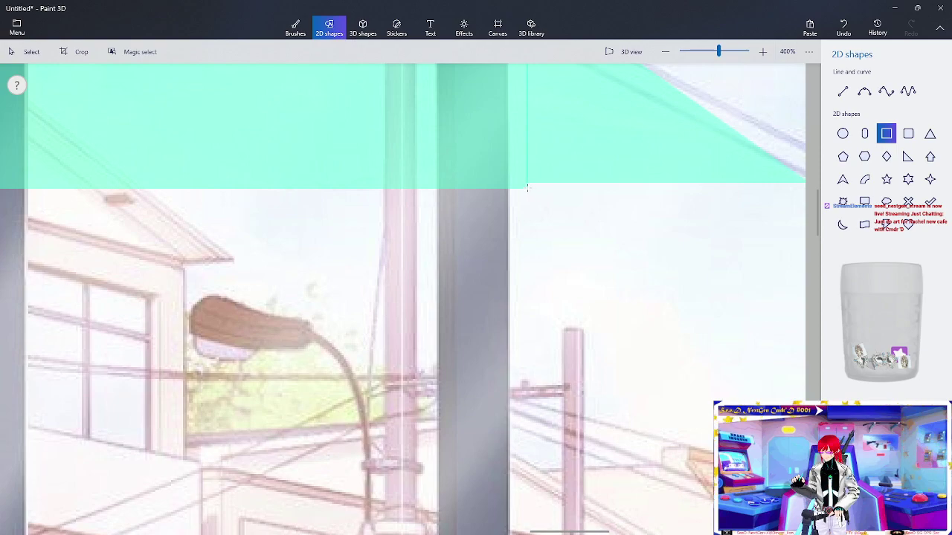
pyautogui.moveTo(535, 184); pyautogui.dragTo(807, 185)
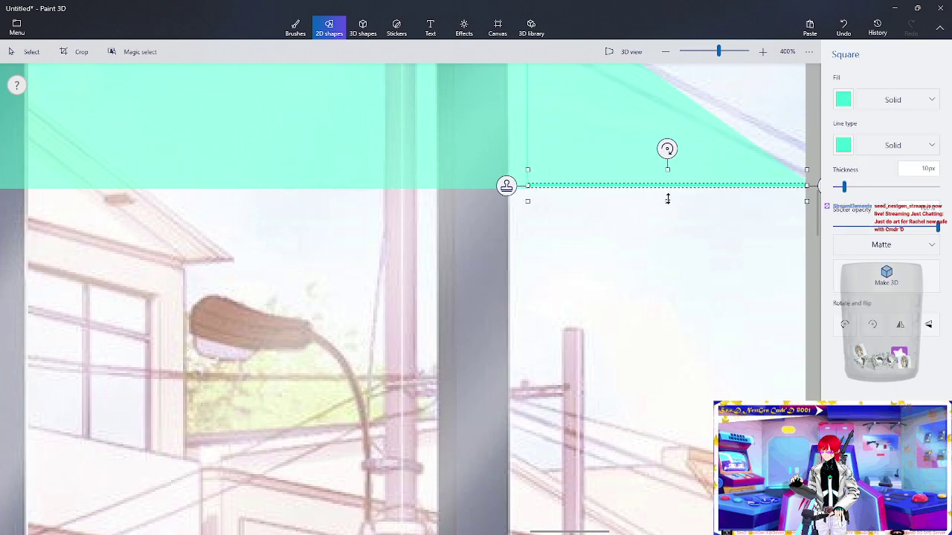
pyautogui.moveTo(666, 199); pyautogui.dragTo(669, 203)
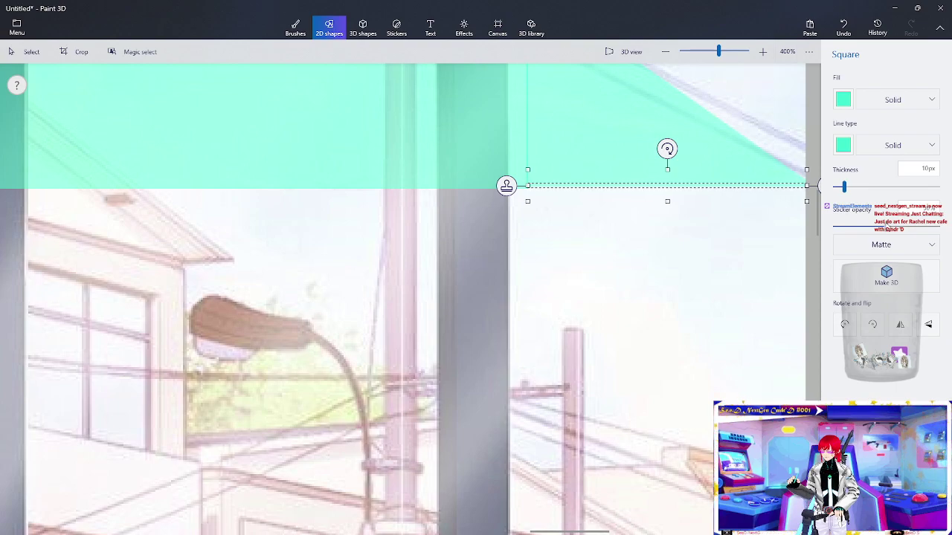
pyautogui.scroll(2, 546, 222)
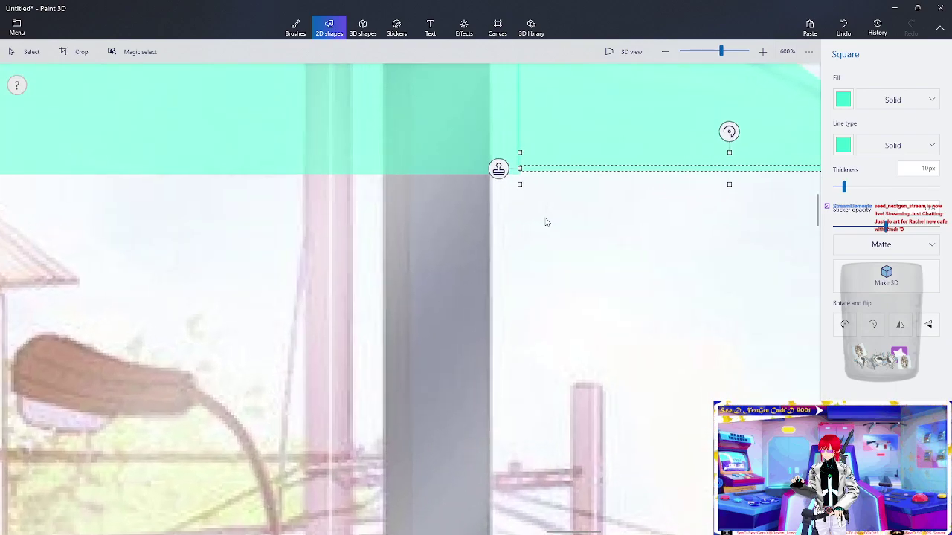
pyautogui.scroll(1, 546, 222)
pyautogui.moveTo(790, 168); pyautogui.dragTo(790, 169)
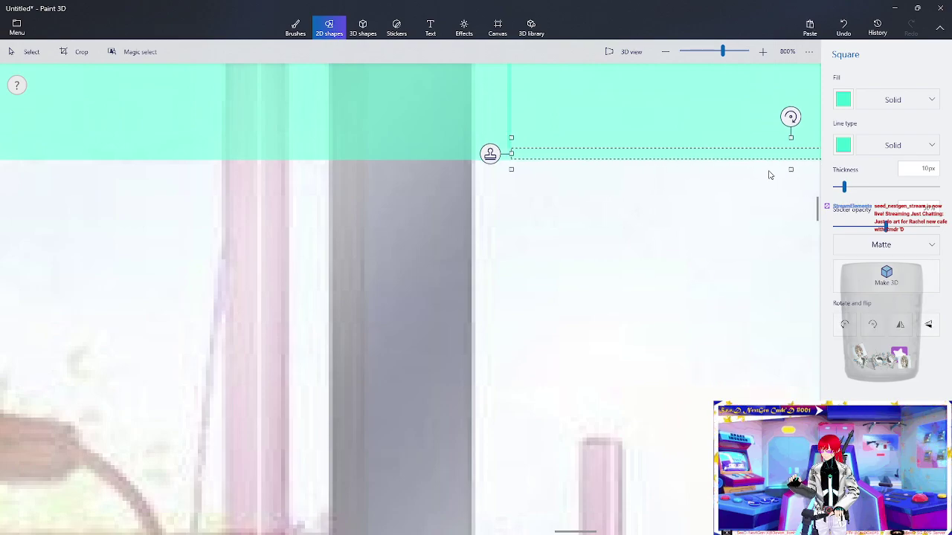
pyautogui.scroll(-8, 498, 216)
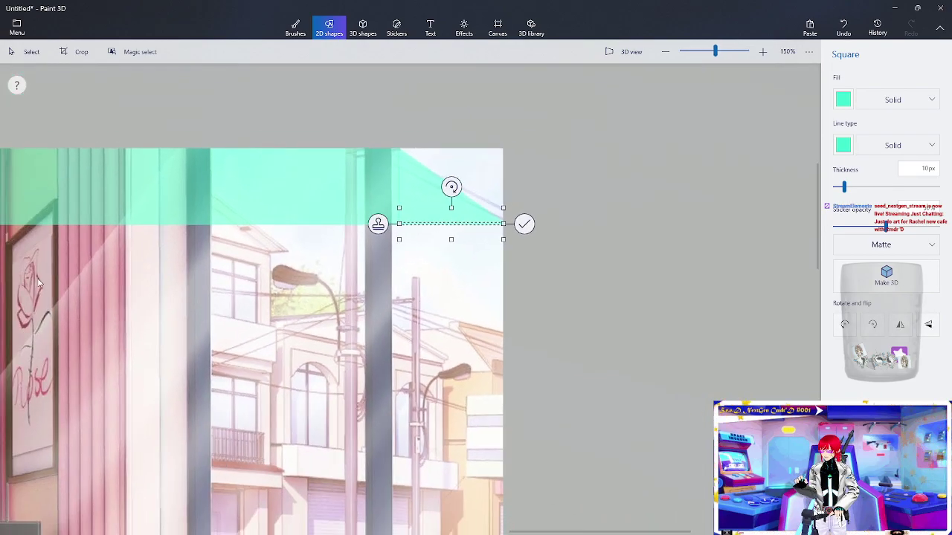
pyautogui.scroll(-5, 61, 279)
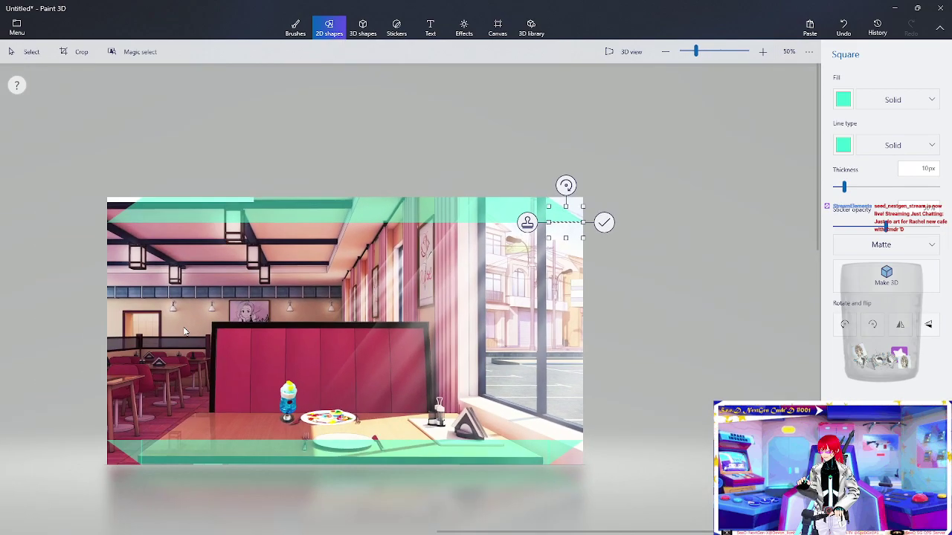
pyautogui.scroll(1, 185, 331)
pyautogui.click(352, 114)
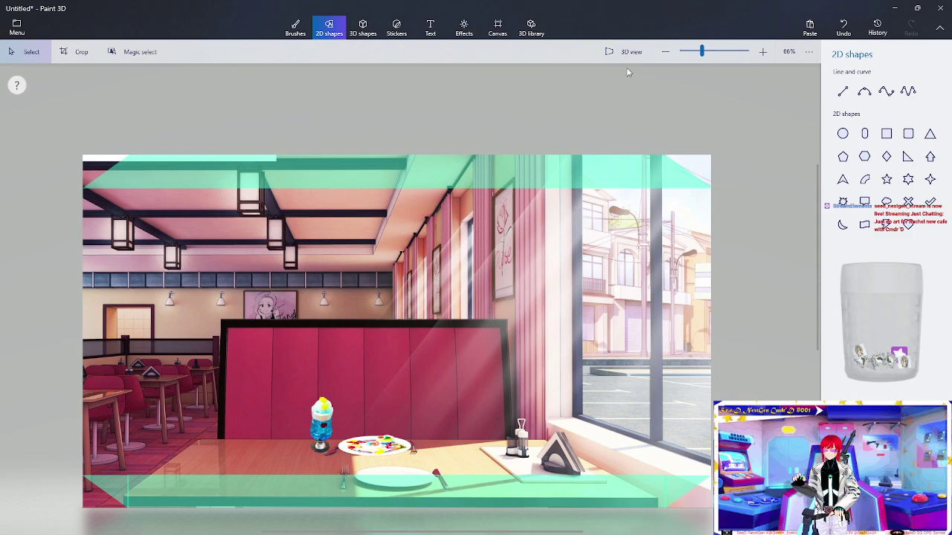
# Draw a tall teal bar down the right edge up to the top band, and place a copy along the left edge.
pyautogui.click(884, 132)
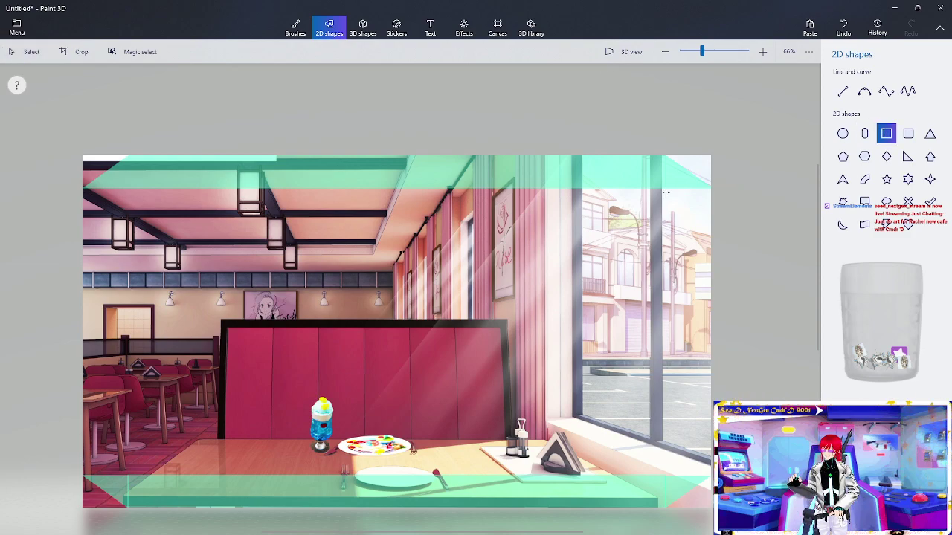
pyautogui.moveTo(686, 189); pyautogui.dragTo(712, 478)
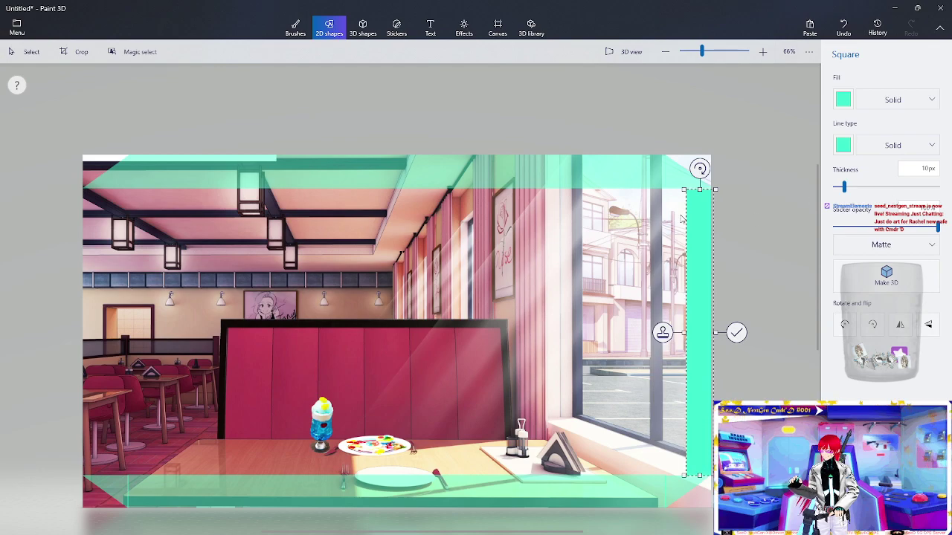
pyautogui.scroll(1, 714, 193)
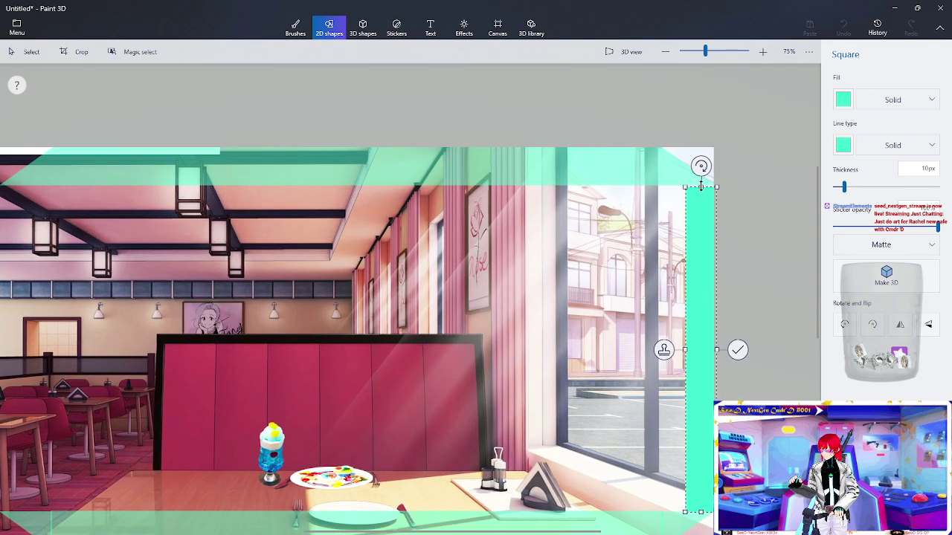
pyautogui.moveTo(700, 186); pyautogui.dragTo(699, 183)
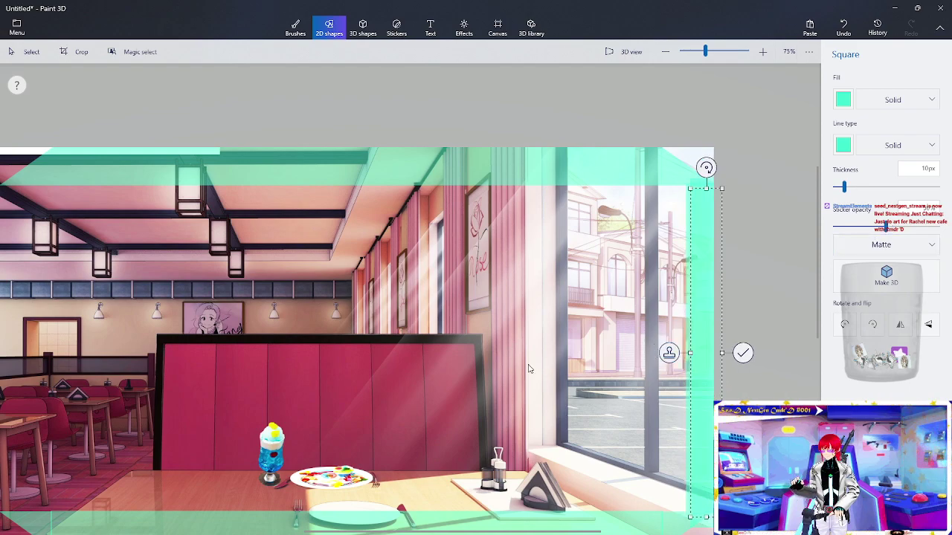
pyautogui.scroll(-1, 466, 331)
pyautogui.moveTo(660, 331); pyautogui.dragTo(52, 329)
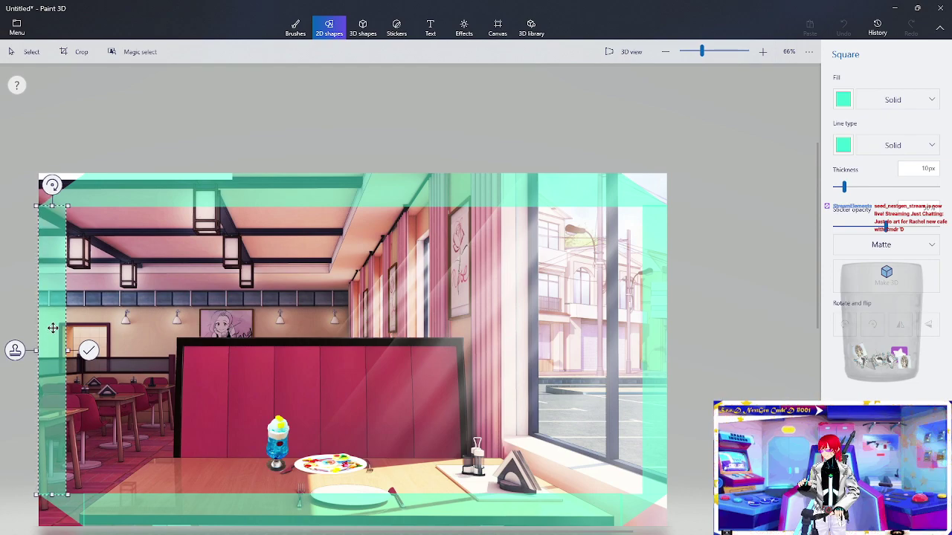
pyautogui.moveTo(47, 490); pyautogui.dragTo(47, 493)
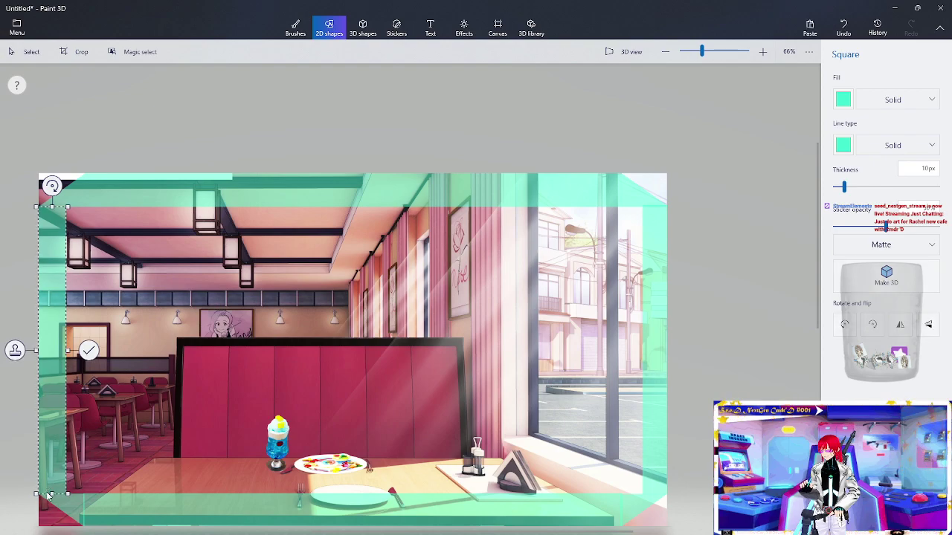
# Commit the left vertical teal bar.
pyautogui.click(748, 280)
pyautogui.scroll(-2, 397, 325)
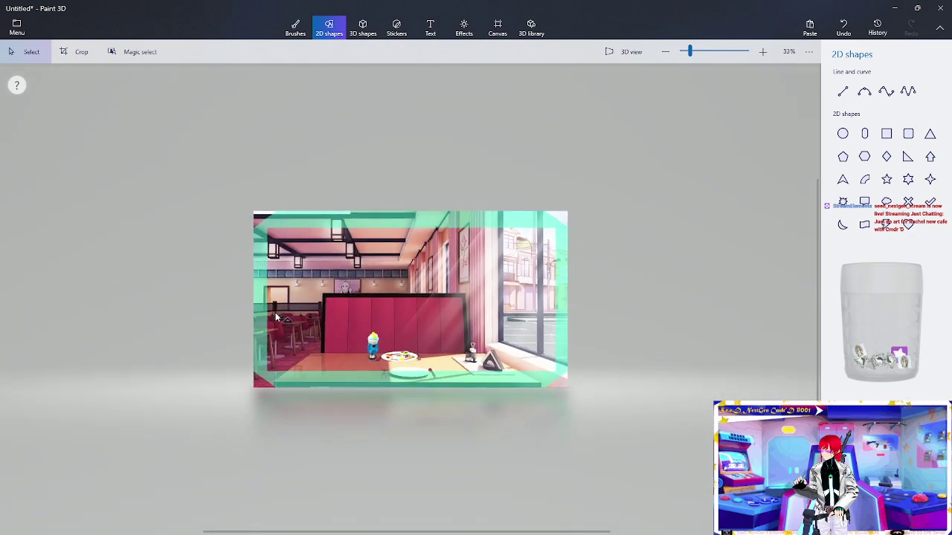
pyautogui.scroll(-1, 561, 305)
pyautogui.scroll(1, 553, 305)
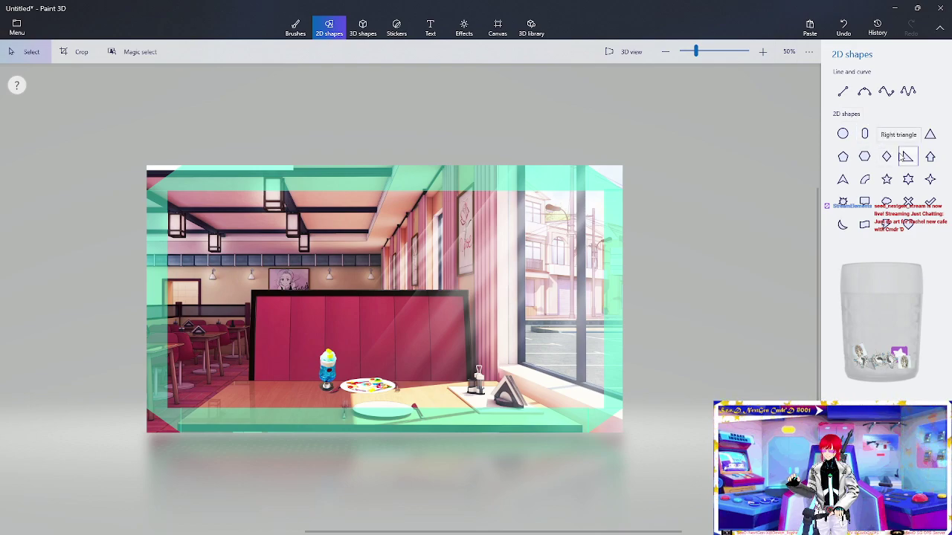
# Draw a teal arc near the picture's top, rotate it two quarter turns, and narrow it.
pyautogui.click(865, 181)
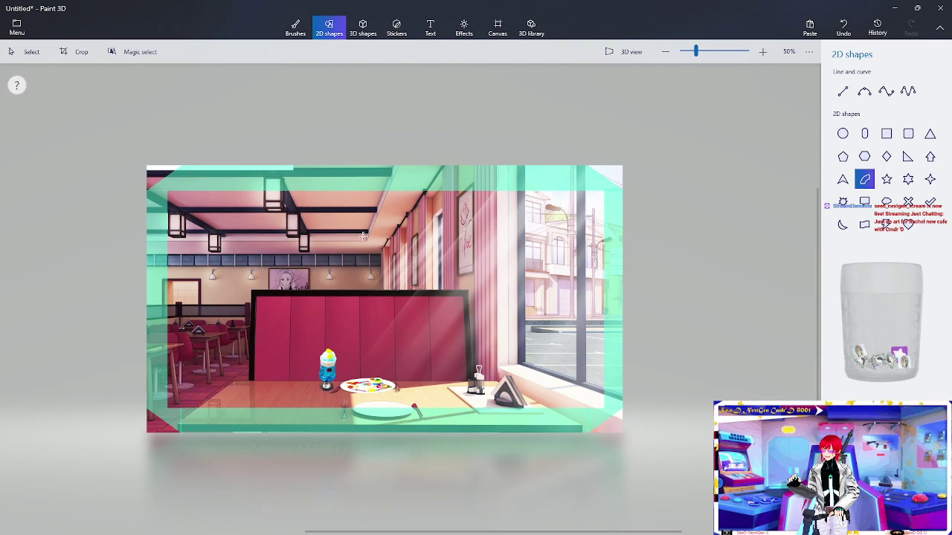
pyautogui.moveTo(379, 195); pyautogui.dragTo(332, 235)
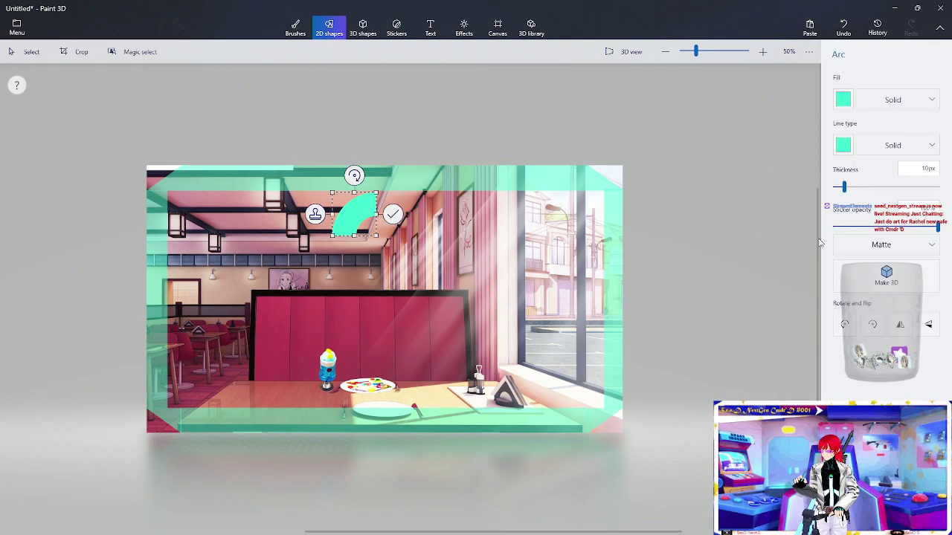
pyautogui.click(873, 327)
pyautogui.click(874, 327)
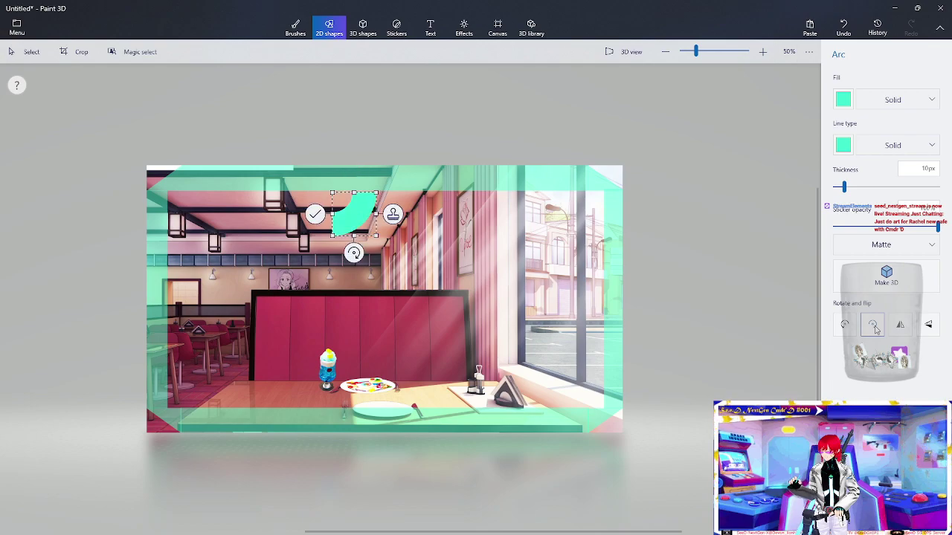
pyautogui.moveTo(377, 215); pyautogui.dragTo(343, 220)
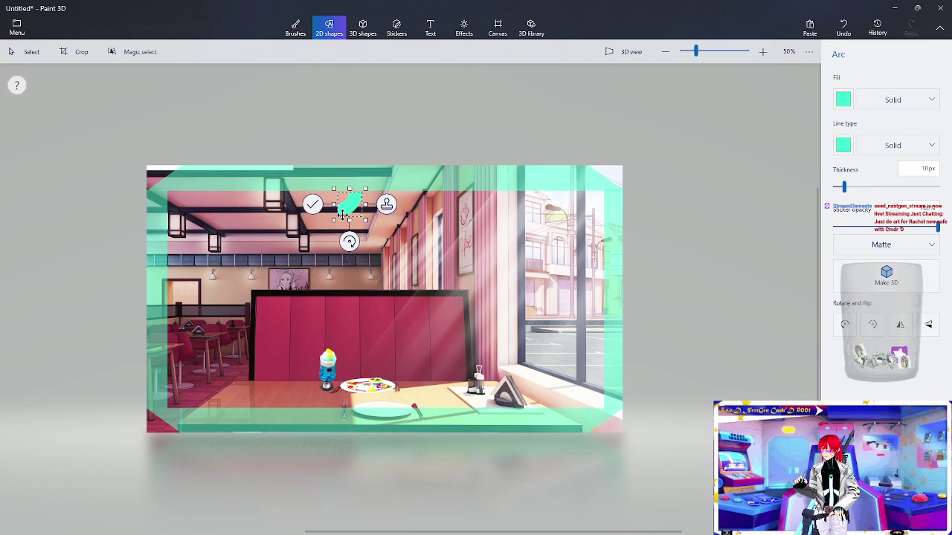
pyautogui.moveTo(365, 188); pyautogui.dragTo(379, 186)
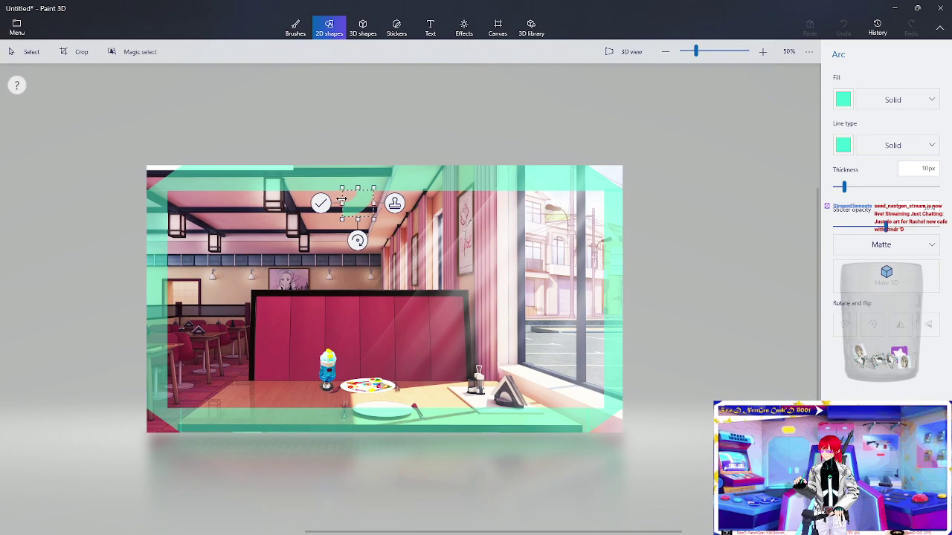
# Redraw the arc as a smaller piece, resize and lower it slightly, then commit it.
pyautogui.moveTo(354, 201); pyautogui.dragTo(362, 214)
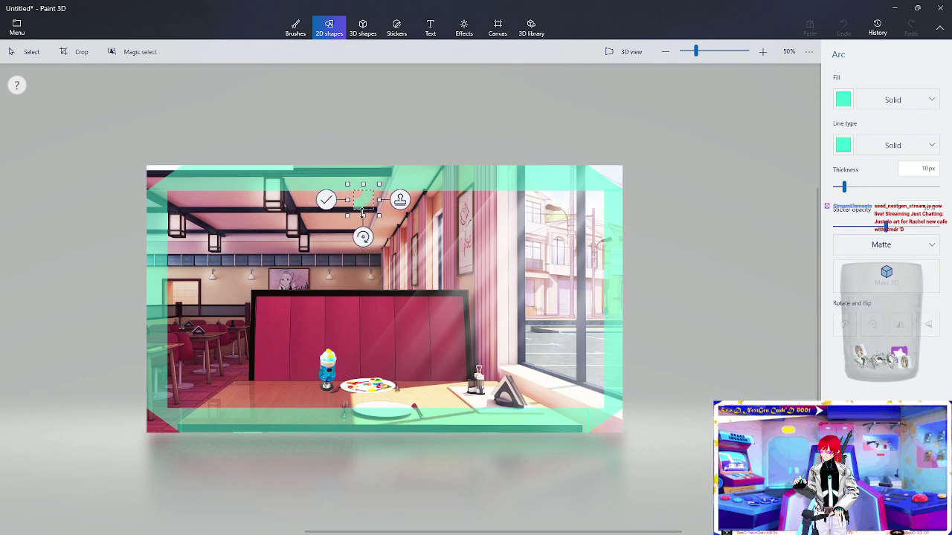
pyautogui.moveTo(362, 220)
pyautogui.mouseDown()
pyautogui.moveTo(355, 205)
pyautogui.moveTo(380, 214)
pyautogui.mouseUp()
pyautogui.moveTo(372, 209); pyautogui.dragTo(372, 213)
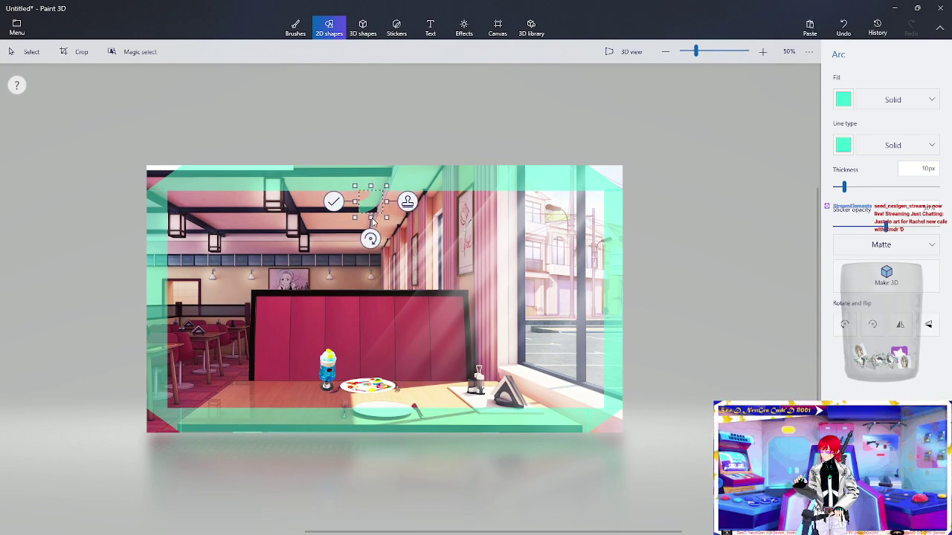
pyautogui.click(759, 174)
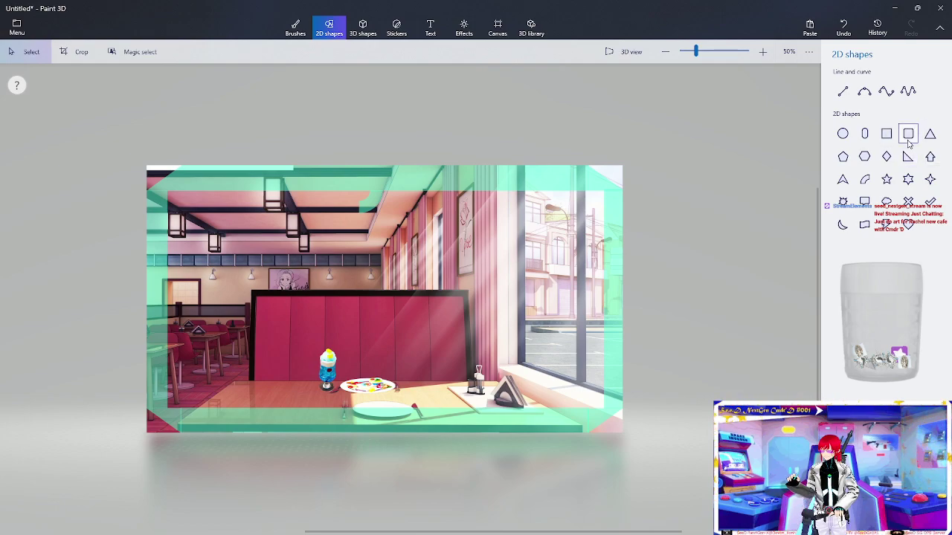
# Draw a long capsule band across the top of the frame and stretch out both ends.
pyautogui.click(864, 134)
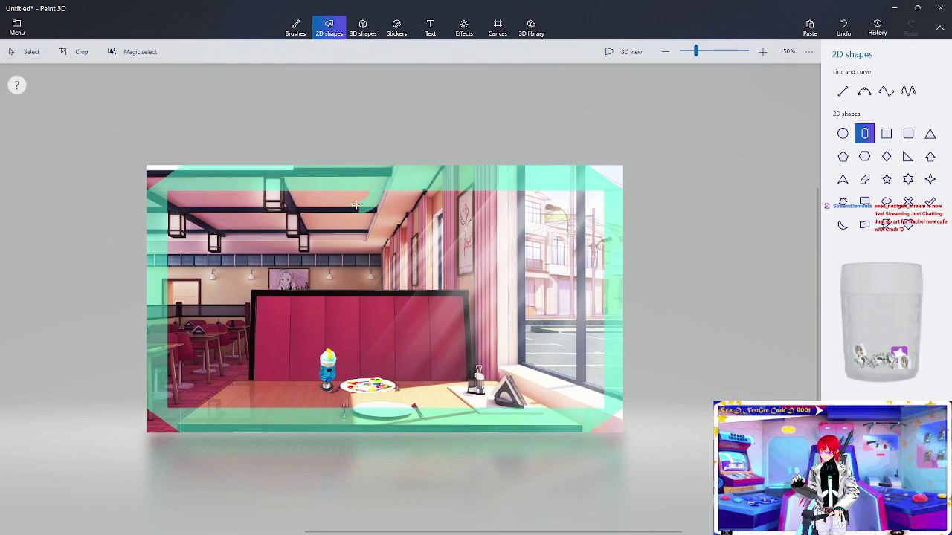
pyautogui.moveTo(356, 203); pyautogui.dragTo(104, 216)
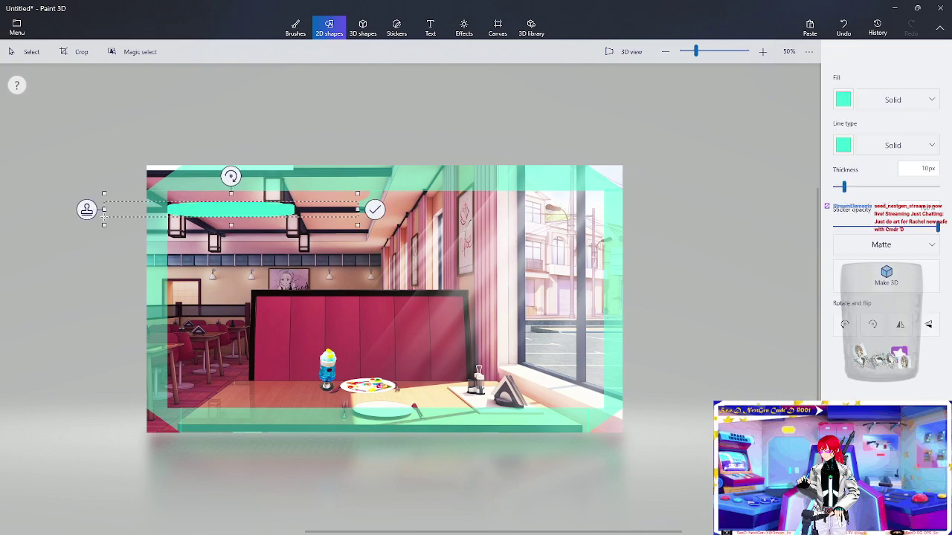
pyautogui.moveTo(357, 210); pyautogui.dragTo(443, 200)
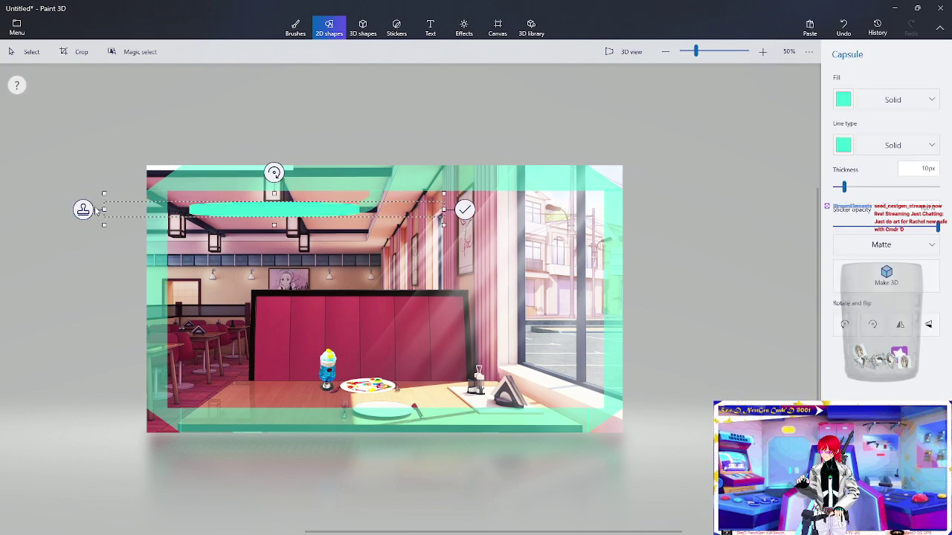
pyautogui.moveTo(104, 209); pyautogui.dragTo(75, 208)
pyautogui.moveTo(444, 210); pyautogui.dragTo(452, 211)
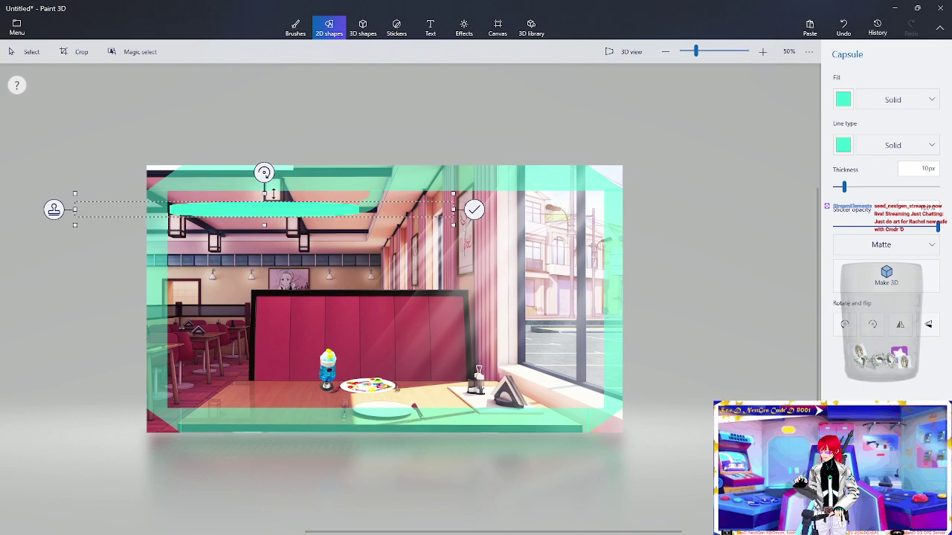
pyautogui.moveTo(264, 194); pyautogui.dragTo(263, 224)
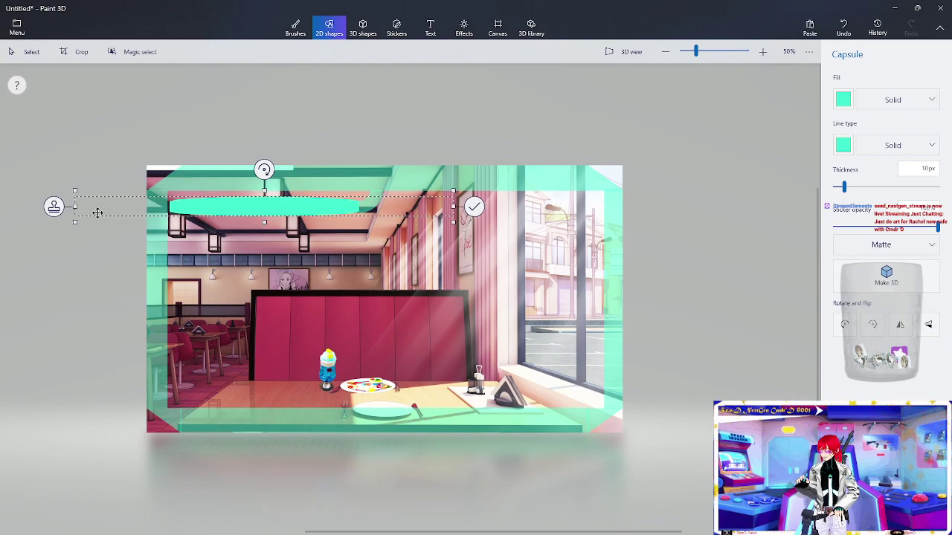
pyautogui.moveTo(77, 206); pyautogui.dragTo(74, 211)
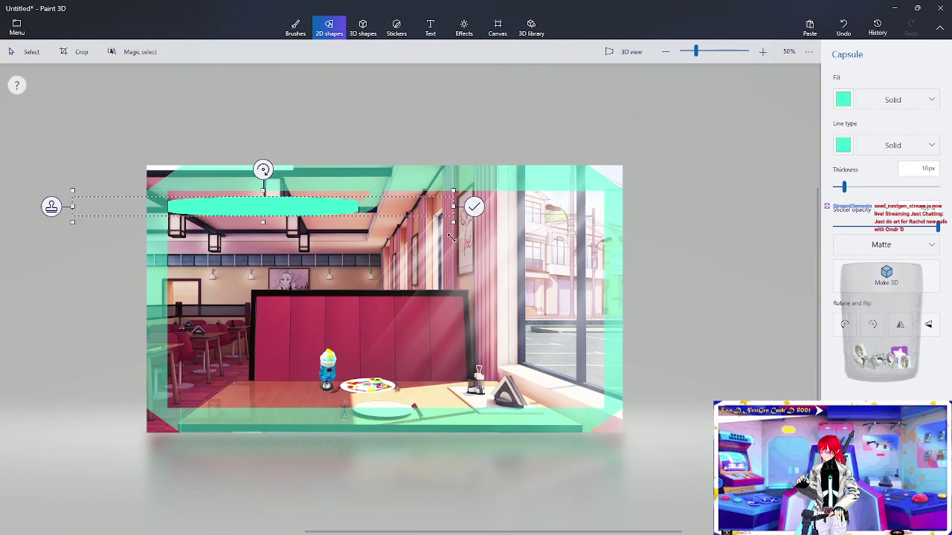
# Fine-tune the capsule into a thin band and lower its opacity until nearly transparent.
pyautogui.moveTo(454, 207); pyautogui.dragTo(456, 210)
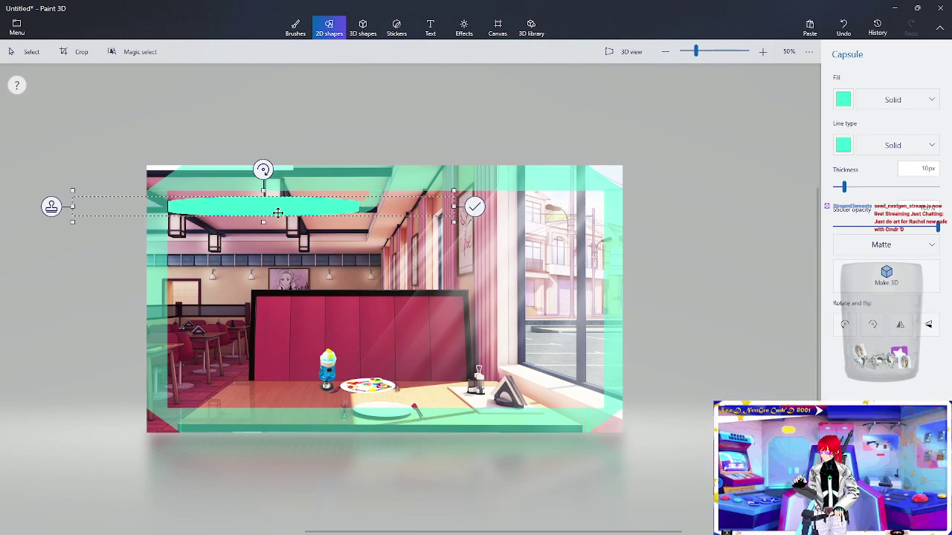
pyautogui.moveTo(263, 226); pyautogui.dragTo(265, 232)
pyautogui.moveTo(262, 193); pyautogui.dragTo(264, 196)
pyautogui.moveTo(263, 229); pyautogui.dragTo(262, 226)
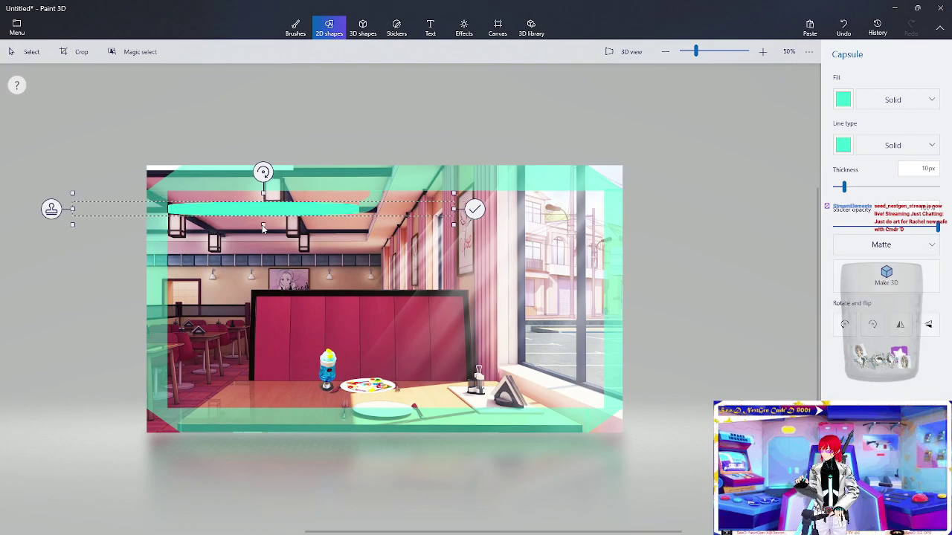
pyautogui.moveTo(73, 210); pyautogui.dragTo(72, 216)
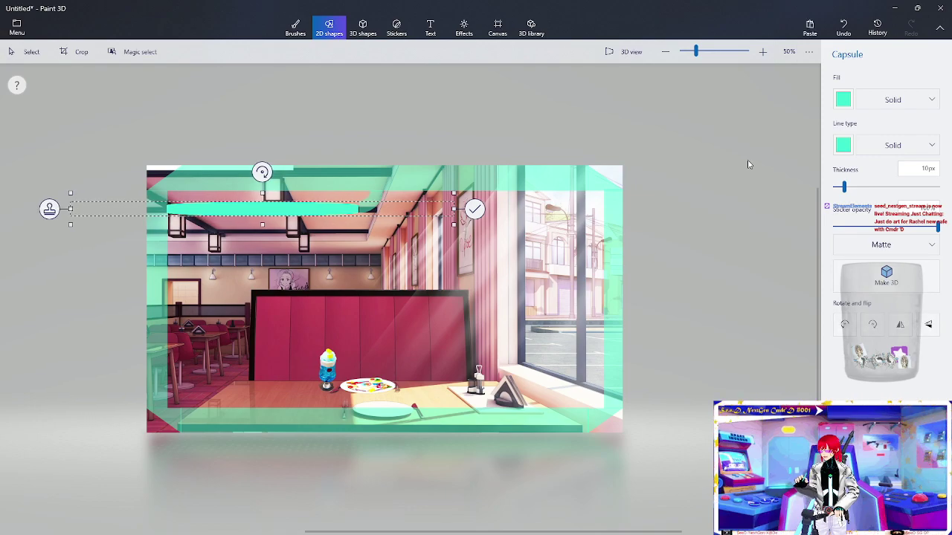
pyautogui.moveTo(459, 207); pyautogui.dragTo(458, 213)
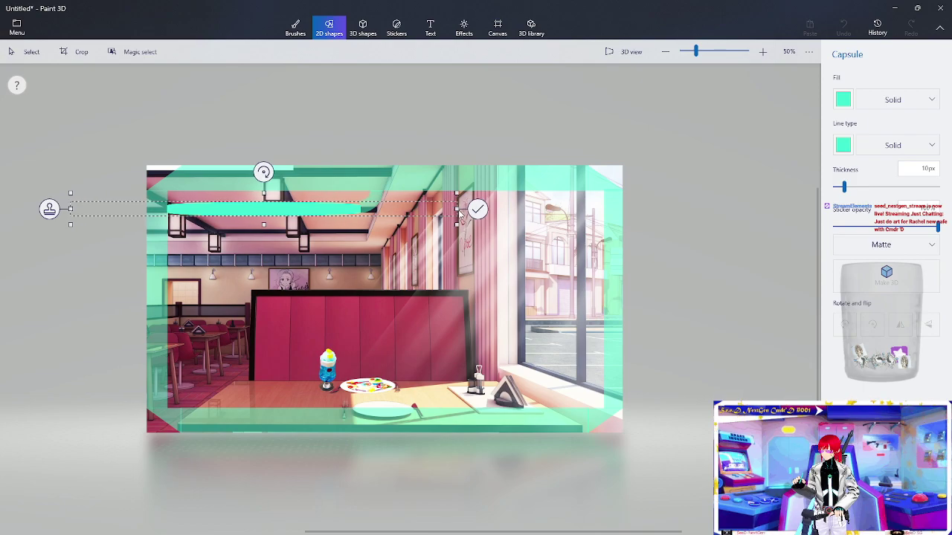
pyautogui.moveTo(459, 212); pyautogui.dragTo(459, 212)
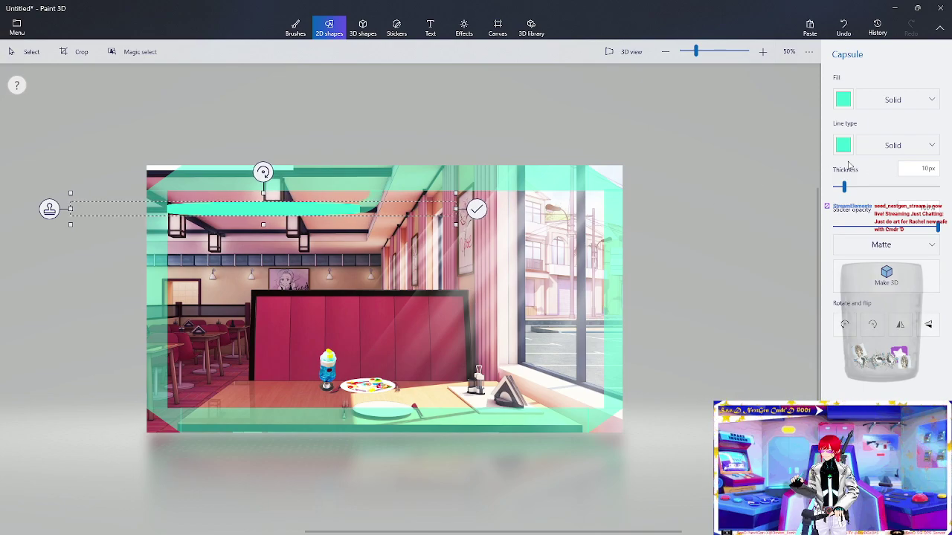
pyautogui.moveTo(938, 231); pyautogui.dragTo(887, 230)
pyautogui.moveTo(451, 210); pyautogui.dragTo(450, 210)
# Check the capsule up close, nudge its left end slightly inward, and commit the band.
pyautogui.scroll(3, 427, 211)
pyautogui.scroll(-2, 427, 211)
pyautogui.scroll(-1, 424, 216)
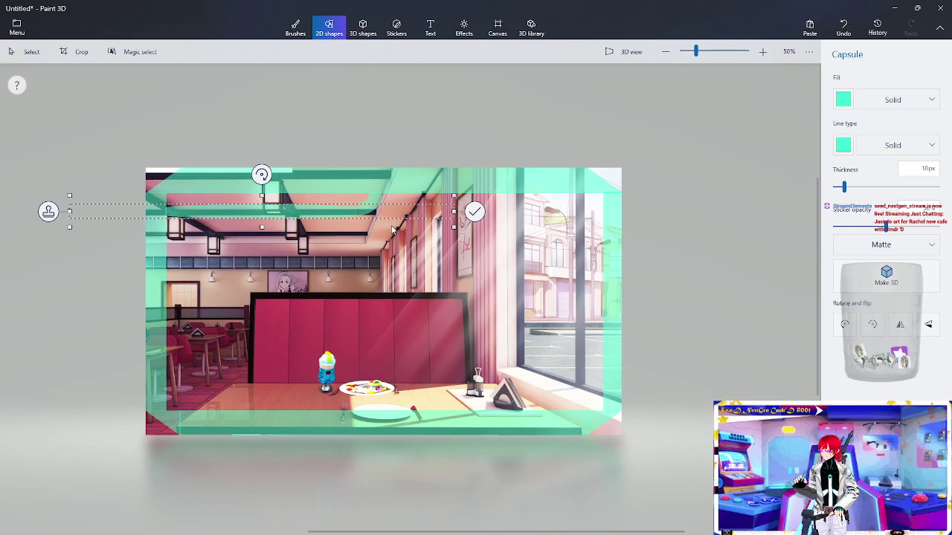
pyautogui.scroll(1, 392, 229)
pyautogui.scroll(4, 392, 229)
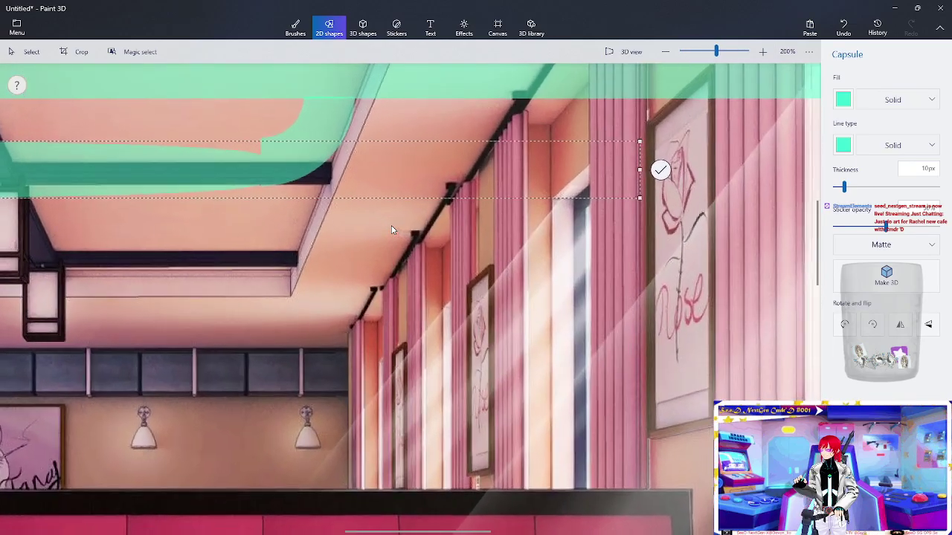
pyautogui.scroll(-4, 393, 229)
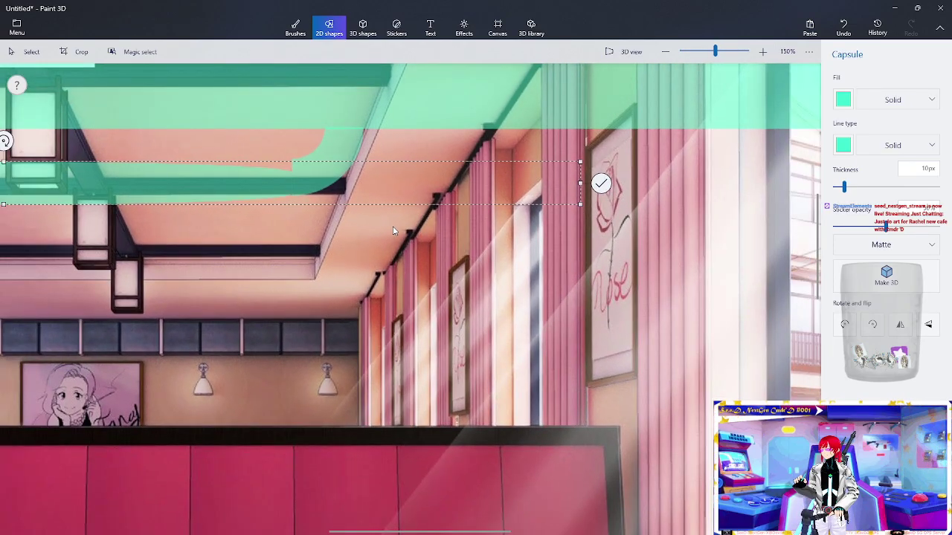
pyautogui.scroll(-1, 395, 232)
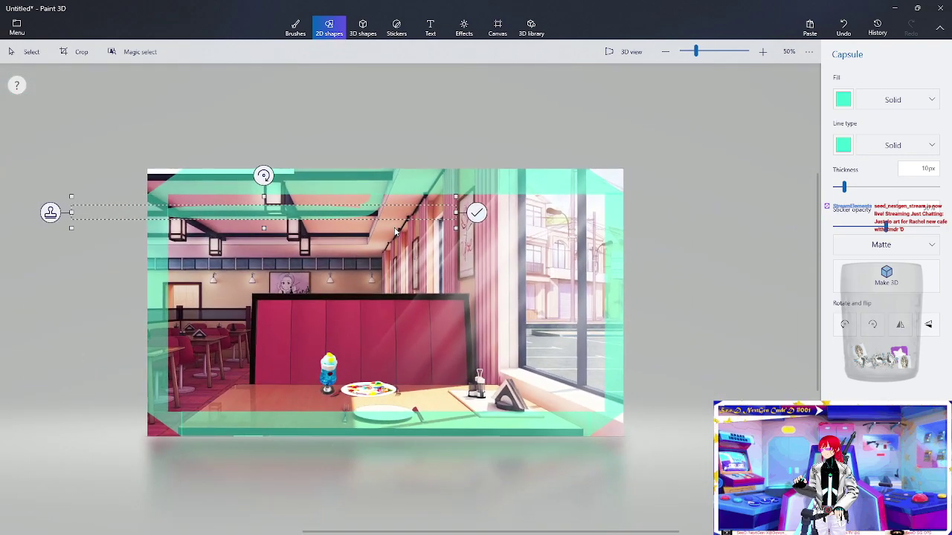
pyautogui.click(67, 212)
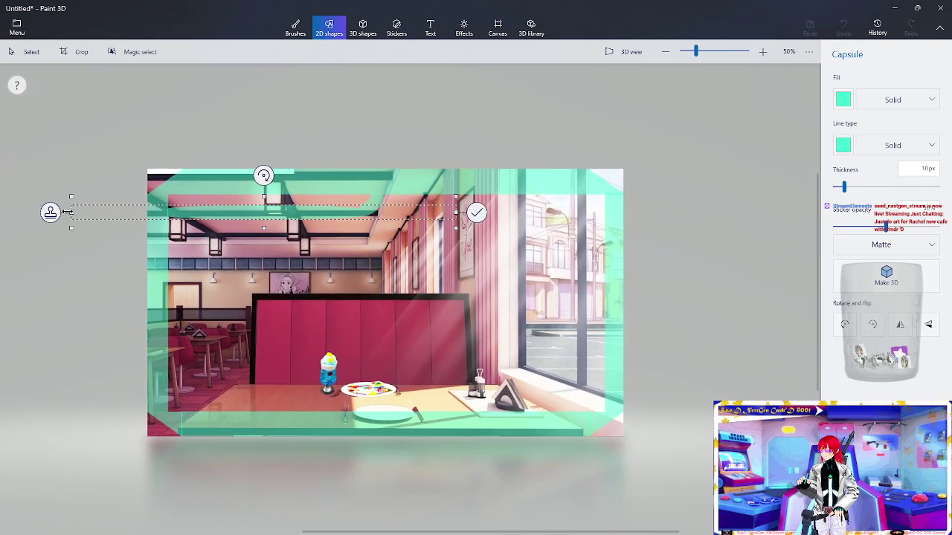
pyautogui.moveTo(67, 212); pyautogui.dragTo(69, 212)
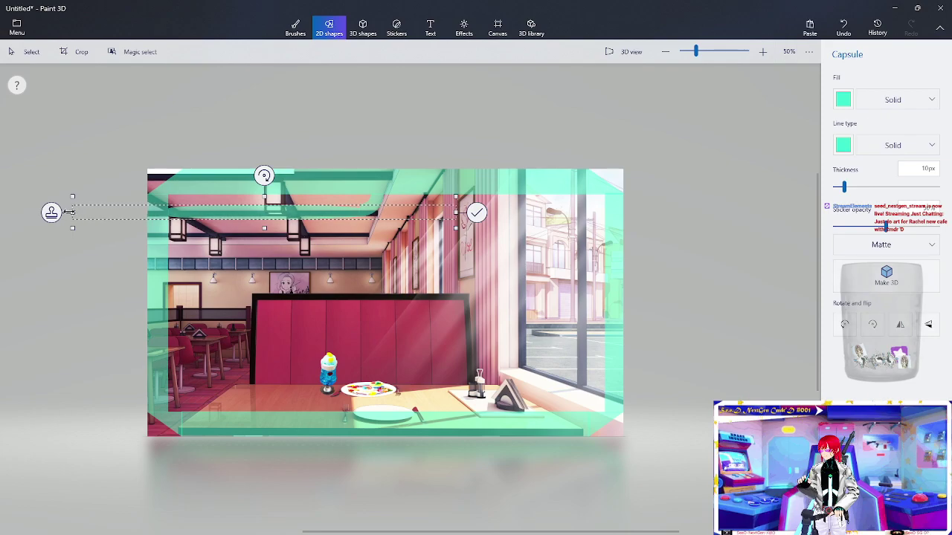
pyautogui.click(710, 198)
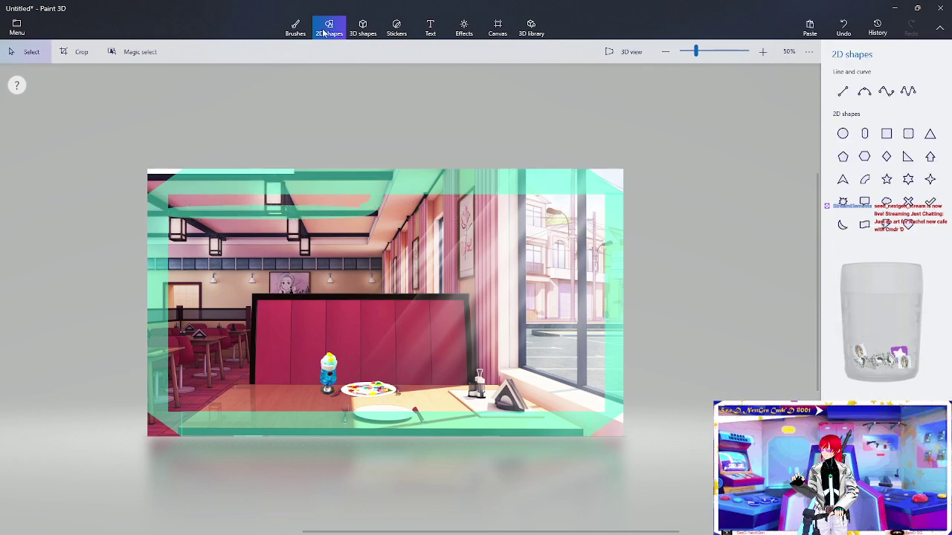
# Set the text colour to violet and the font to Magneto.
pyautogui.click(437, 34)
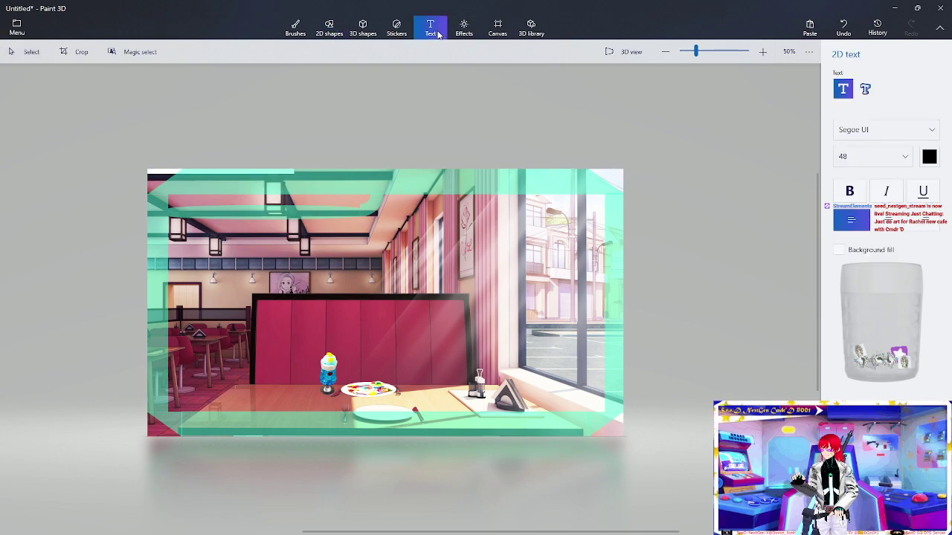
pyautogui.click(929, 156)
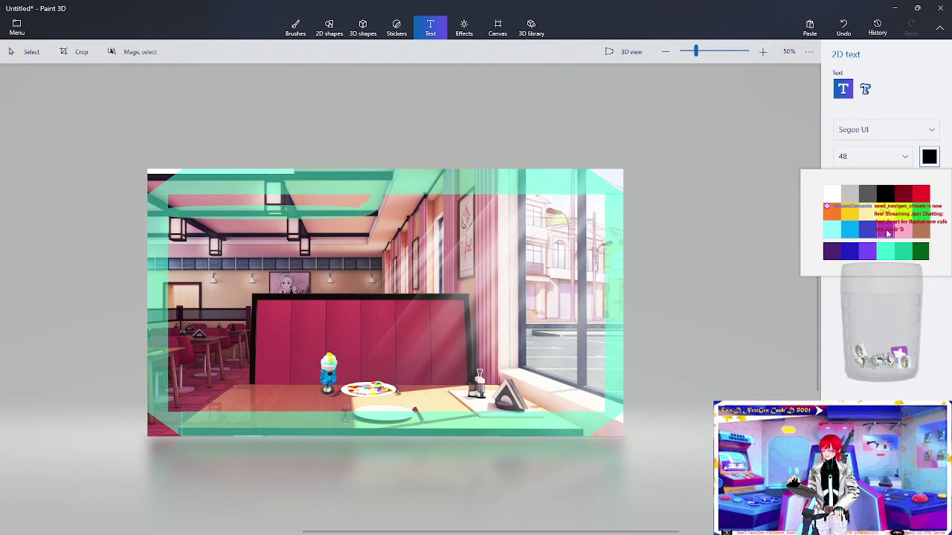
pyautogui.click(884, 227)
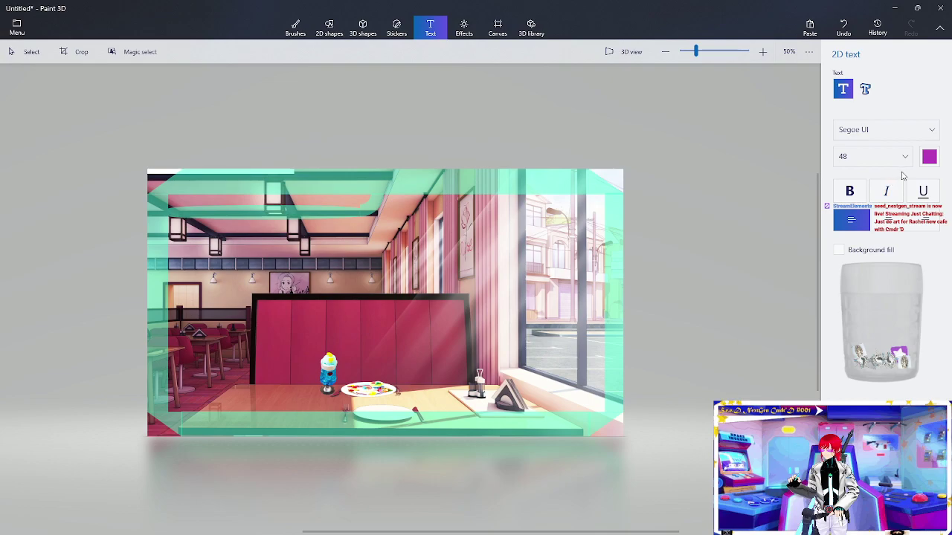
pyautogui.click(930, 158)
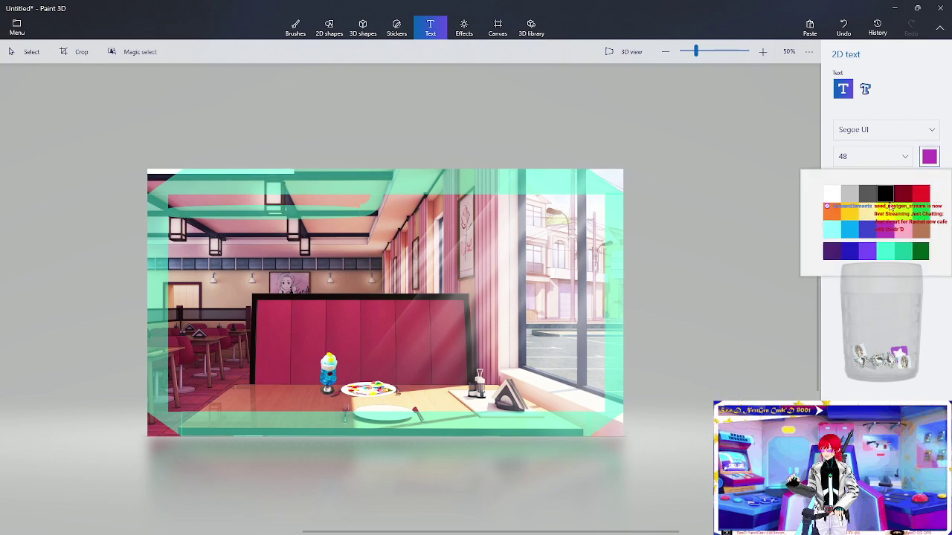
pyautogui.click(866, 252)
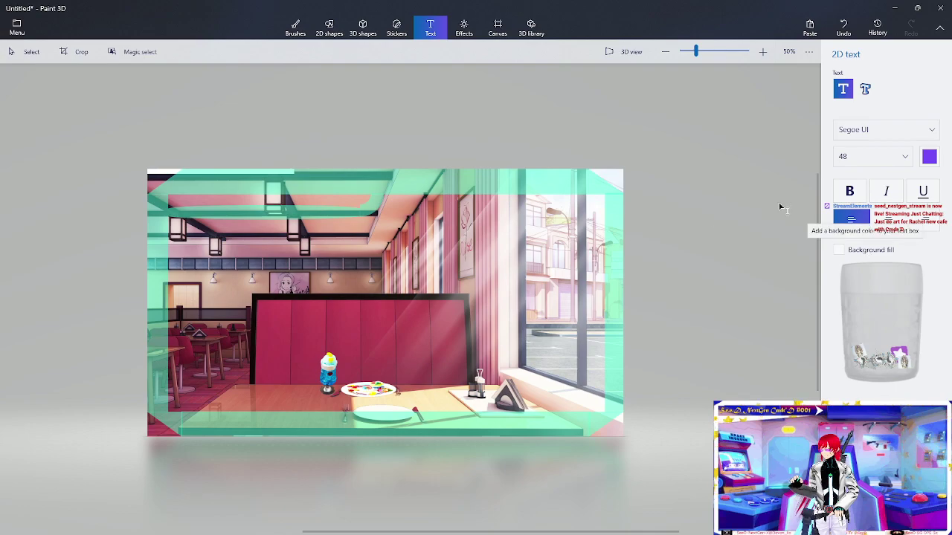
pyautogui.click(871, 131)
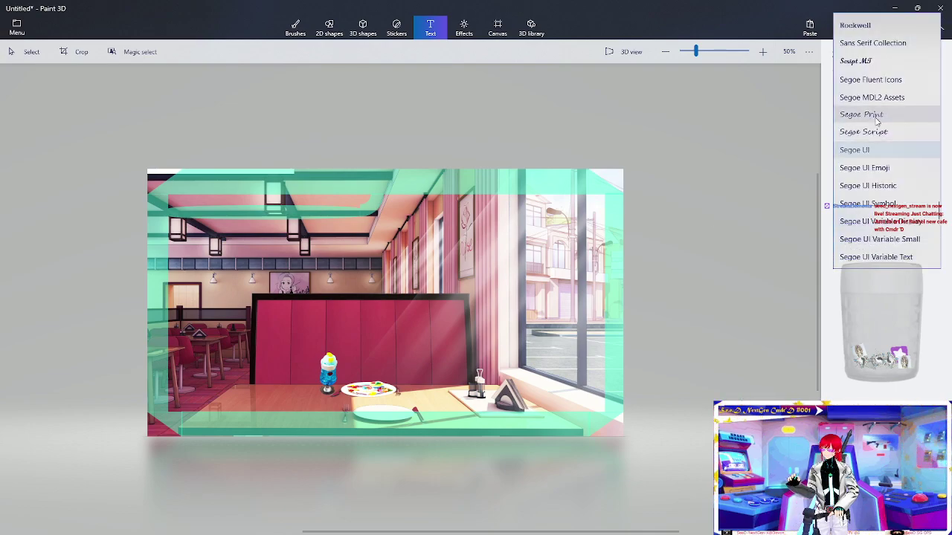
pyautogui.scroll(3, 866, 134)
pyautogui.scroll(15, 862, 135)
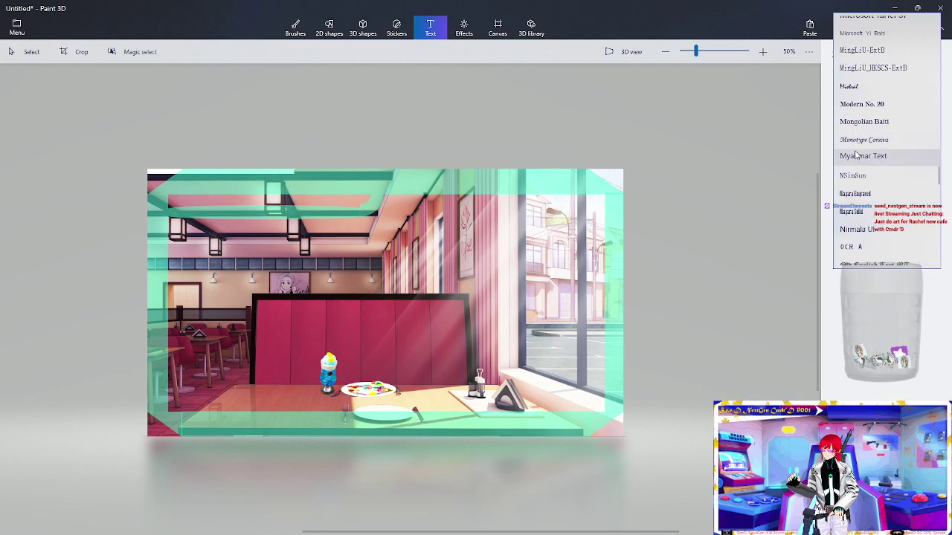
pyautogui.scroll(3, 855, 148)
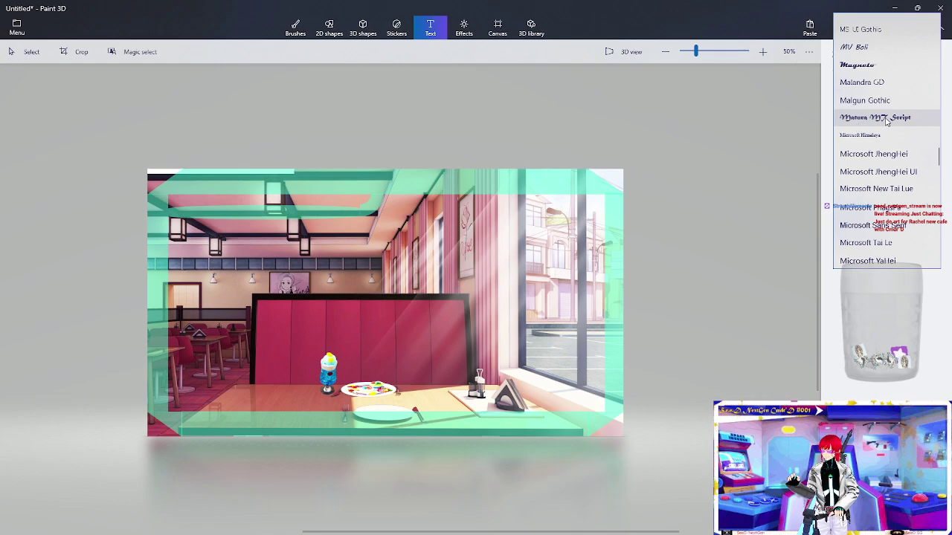
pyautogui.click(865, 66)
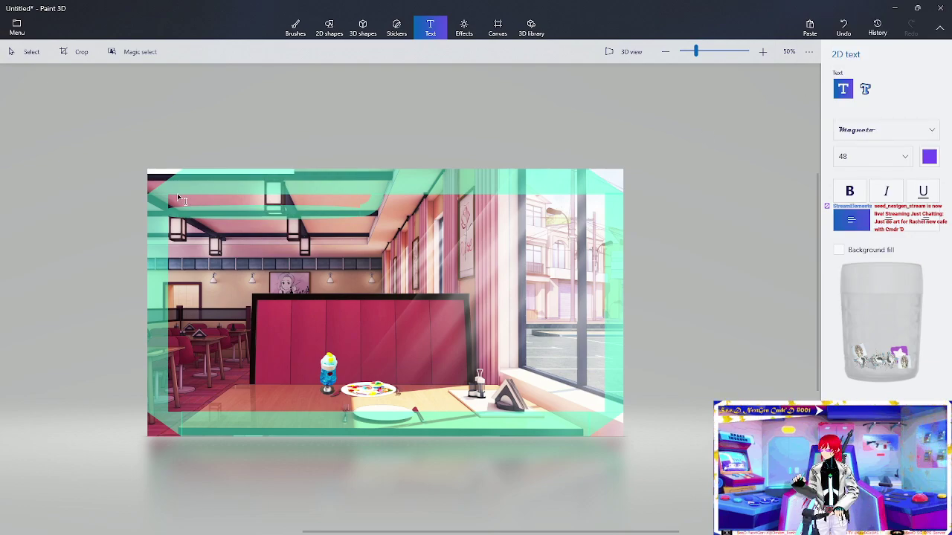
# Draw a text box near the canvas top-left and settle the text size at 28.
pyautogui.click(163, 194)
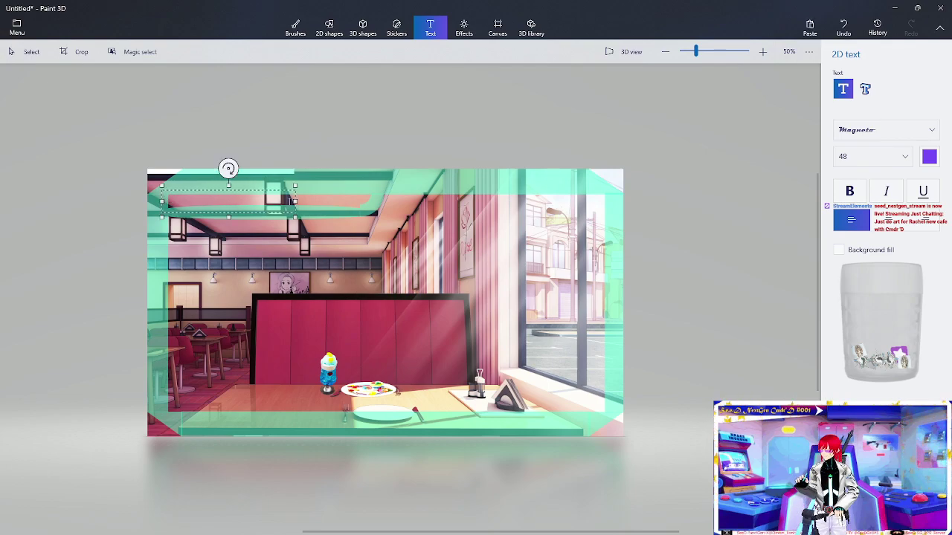
pyautogui.moveTo(293, 200); pyautogui.dragTo(371, 202)
pyautogui.moveTo(159, 203); pyautogui.dragTo(165, 202)
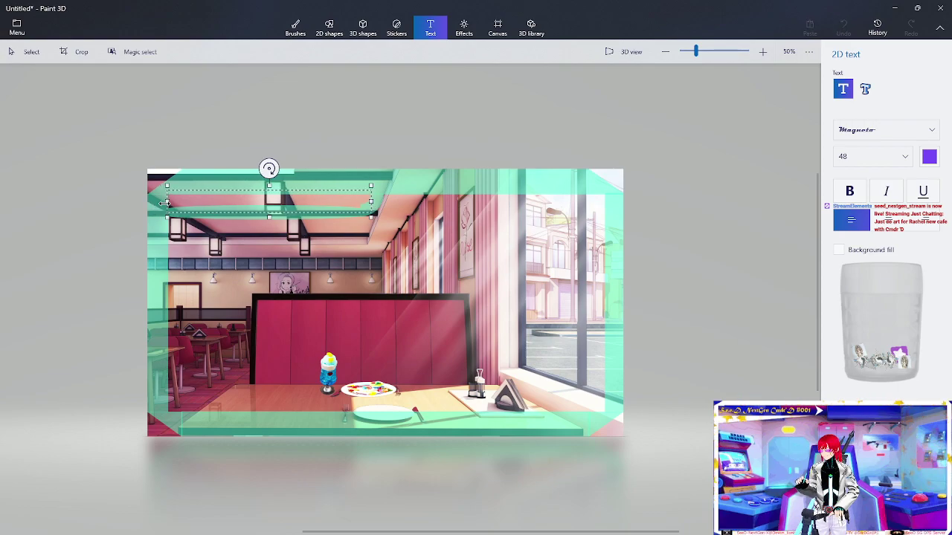
pyautogui.click(845, 157)
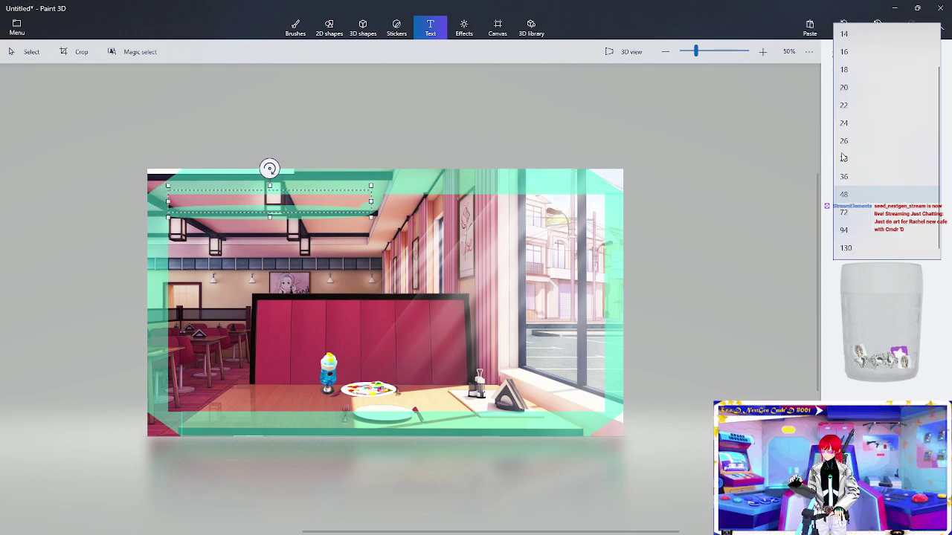
pyautogui.click(852, 145)
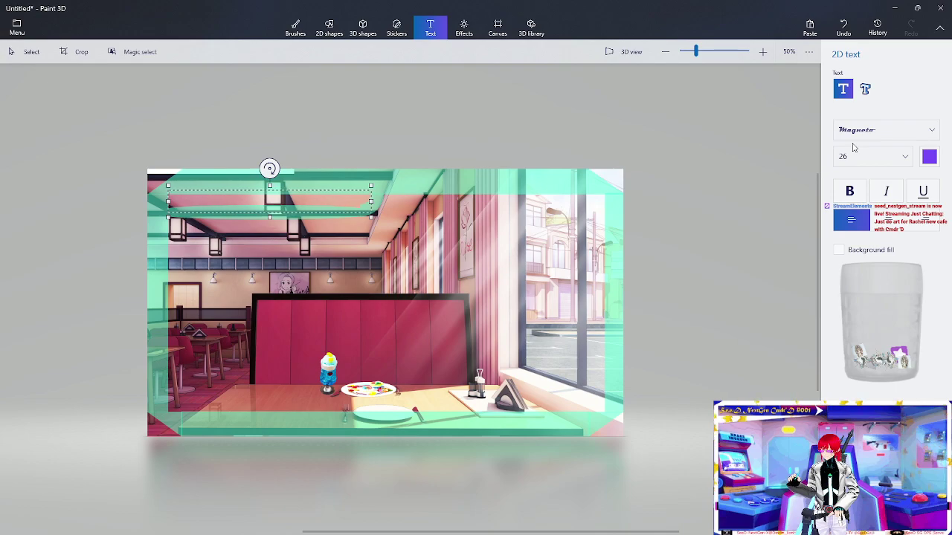
pyautogui.click(884, 162)
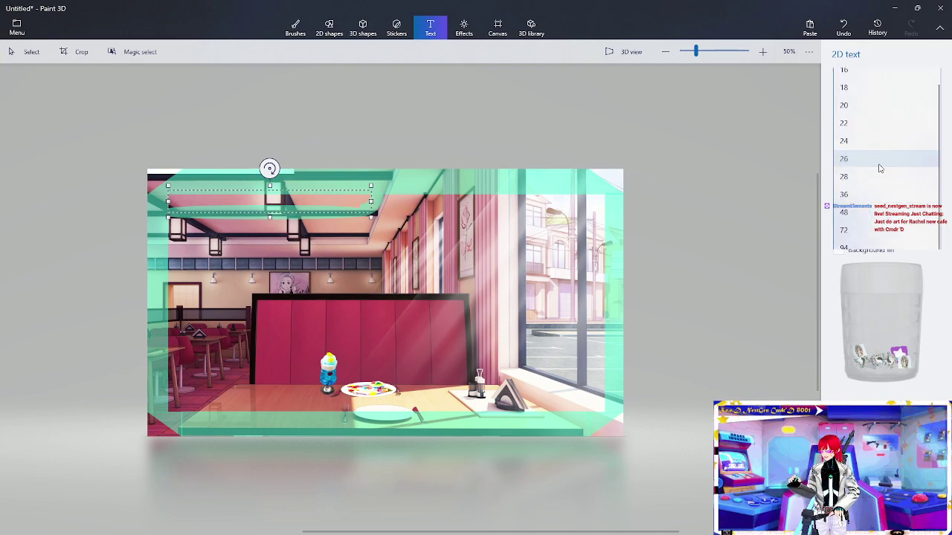
pyautogui.click(860, 181)
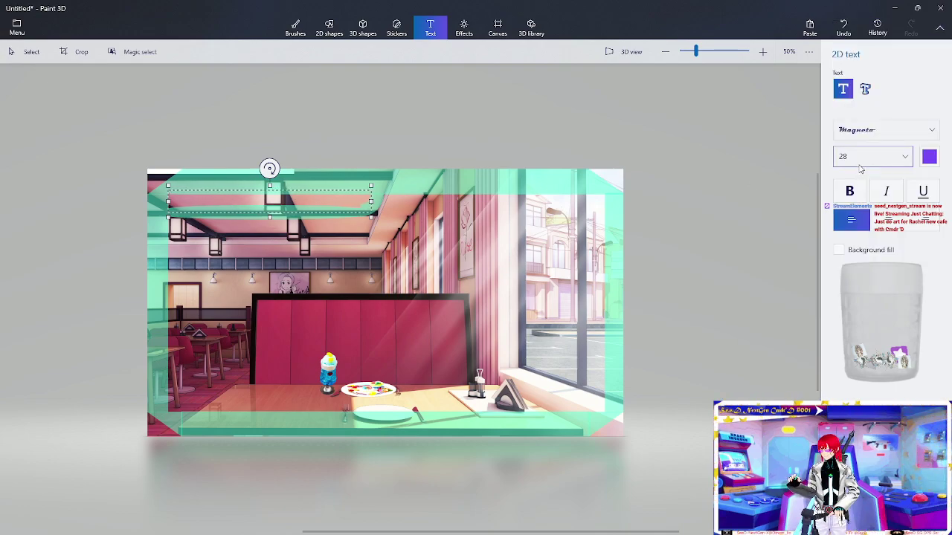
pyautogui.click(859, 159)
pyautogui.click(856, 180)
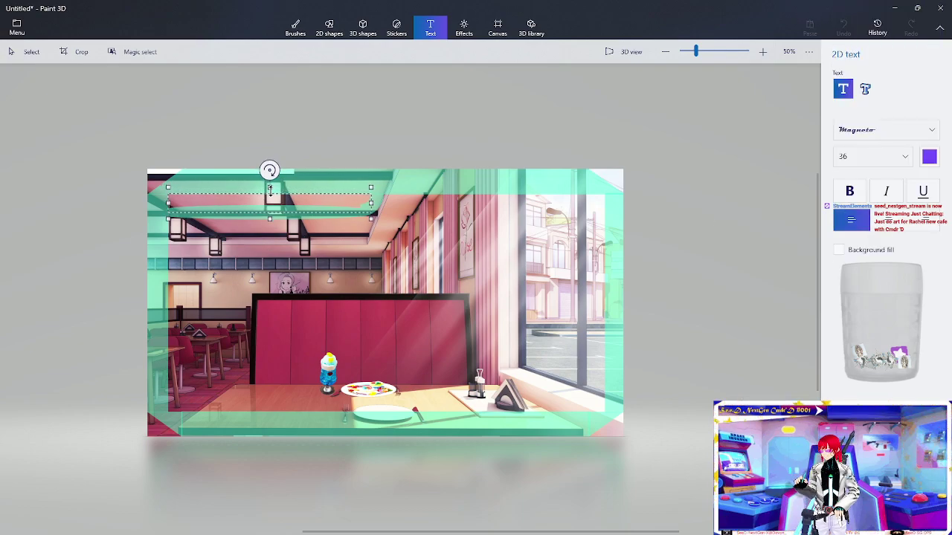
pyautogui.click(844, 159)
pyautogui.click(843, 159)
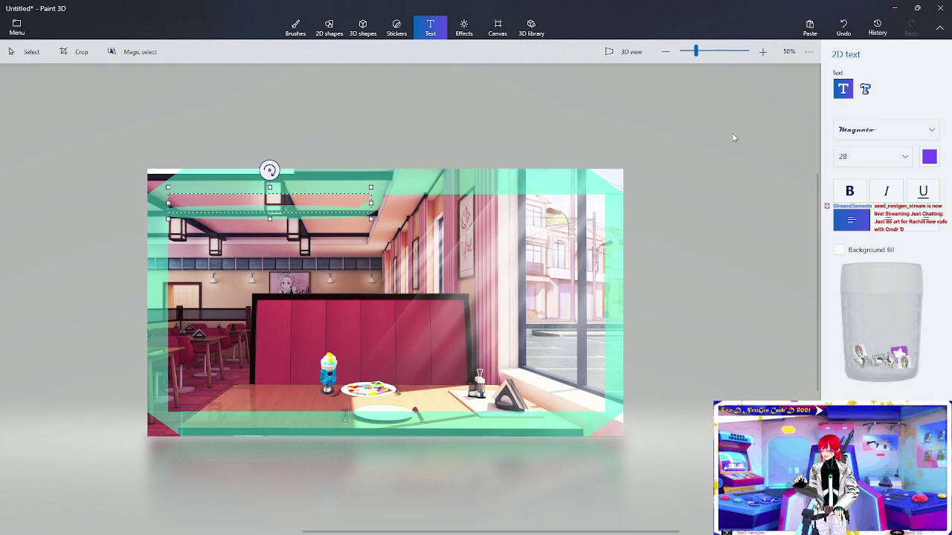
# Turn on bold, italic and underline for the title text.
pyautogui.click(861, 194)
pyautogui.click(888, 191)
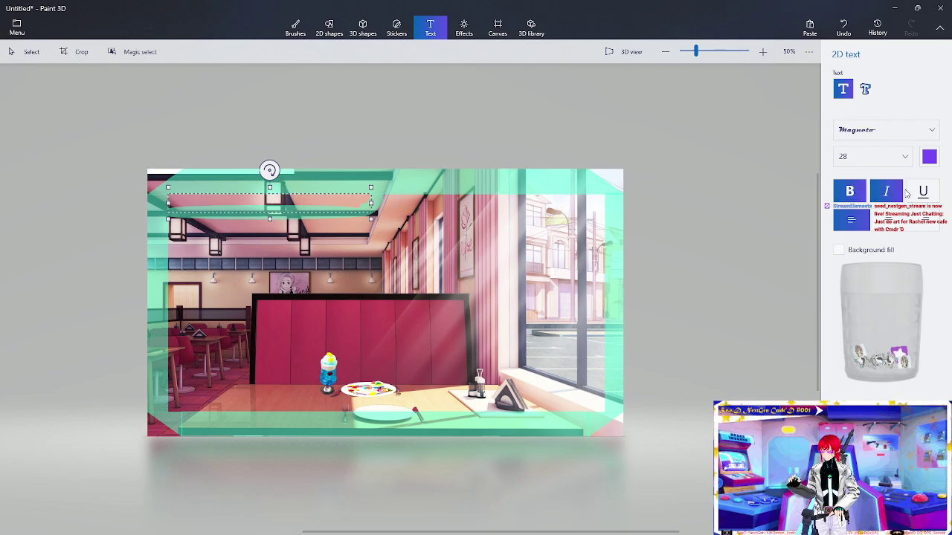
pyautogui.click(919, 192)
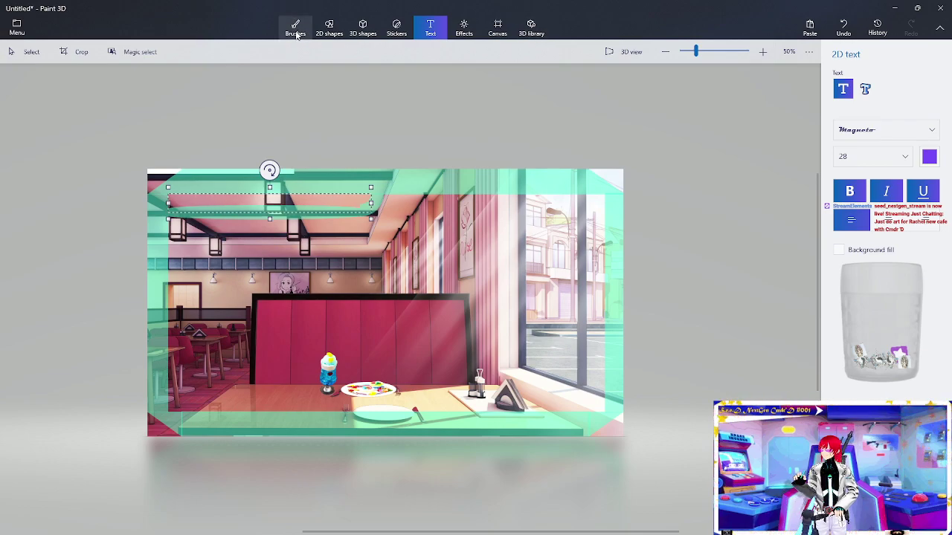
pyautogui.click(295, 31)
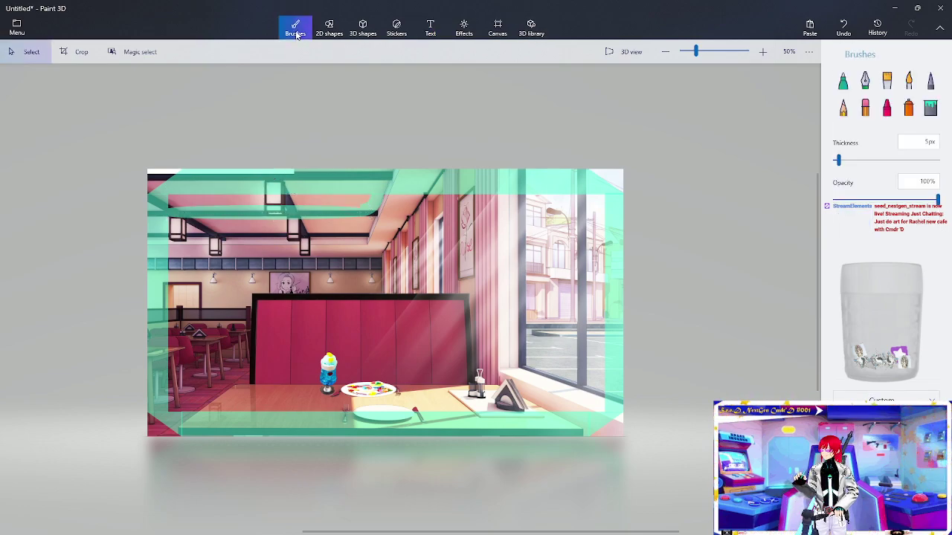
pyautogui.click(431, 30)
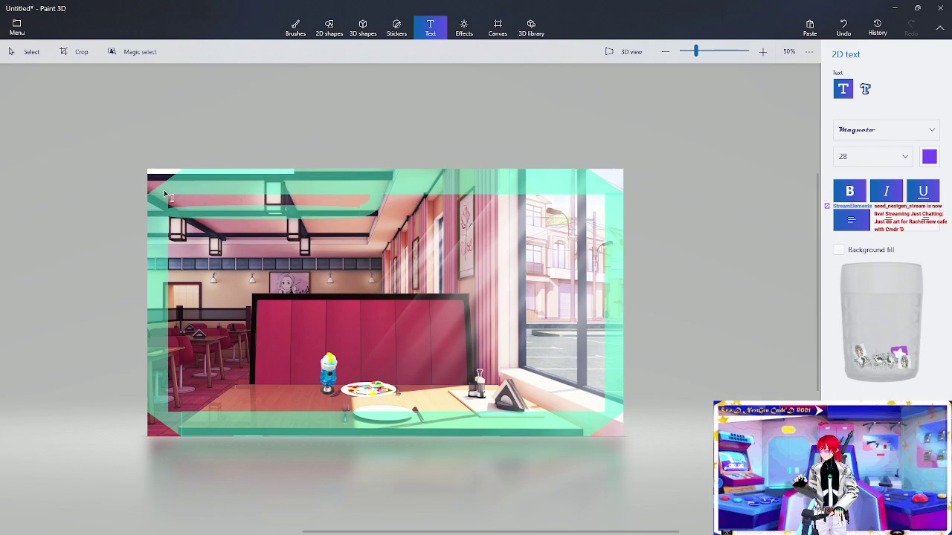
# Place a title text box on the top banner, start typing, and adjust its width.
pyautogui.click(164, 194)
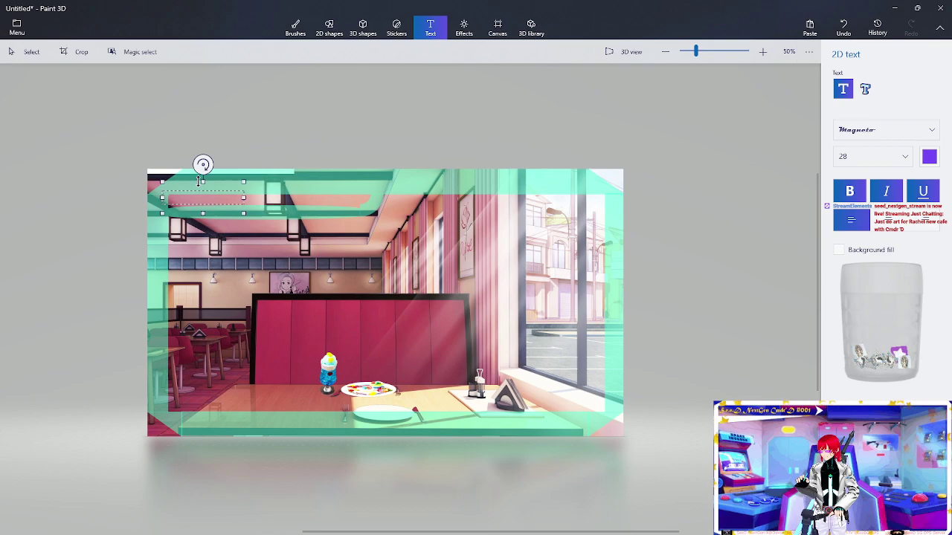
pyautogui.moveTo(186, 179); pyautogui.dragTo(192, 181)
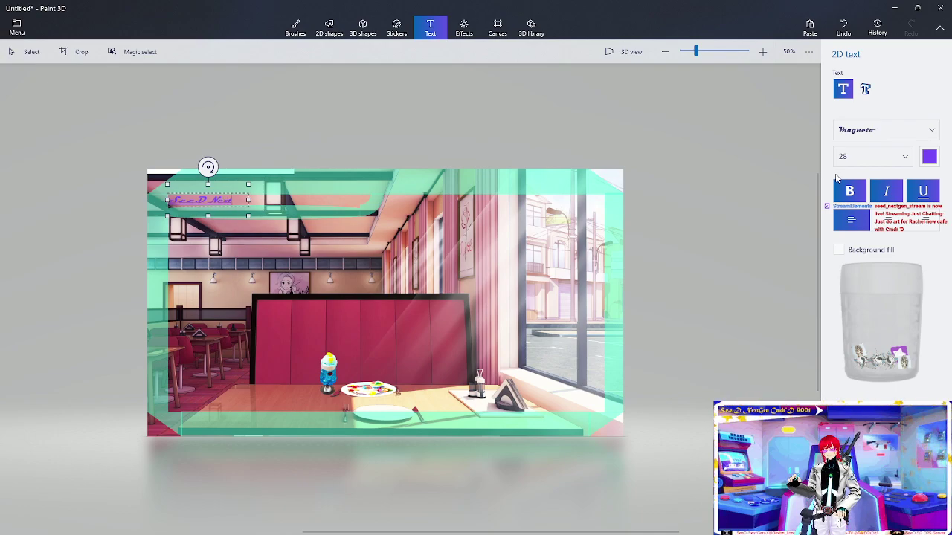
pyautogui.write('n')
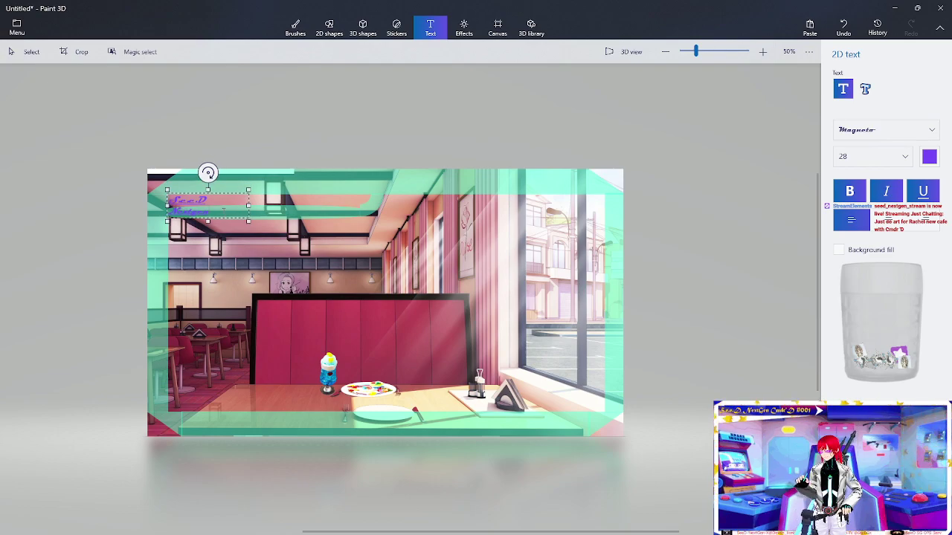
pyautogui.moveTo(249, 203); pyautogui.dragTo(363, 202)
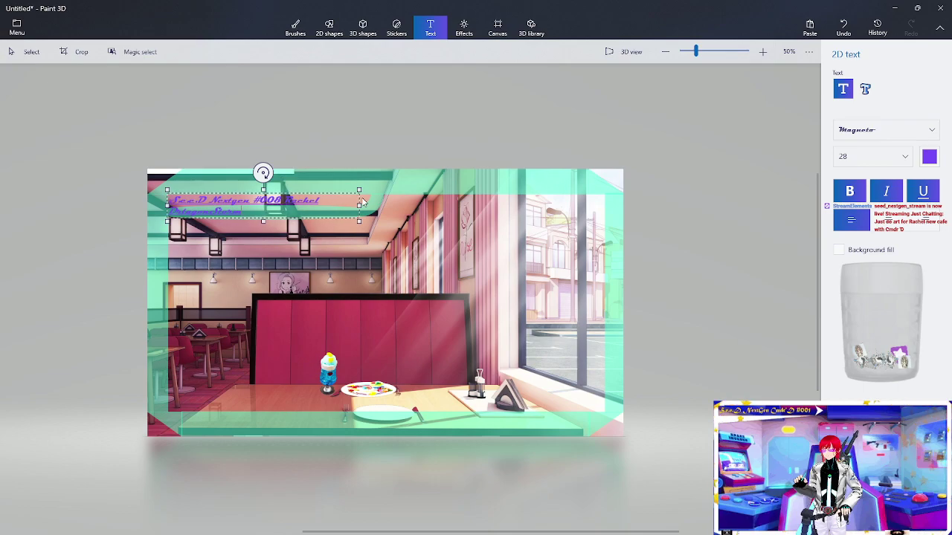
pyautogui.moveTo(358, 206); pyautogui.dragTo(362, 207)
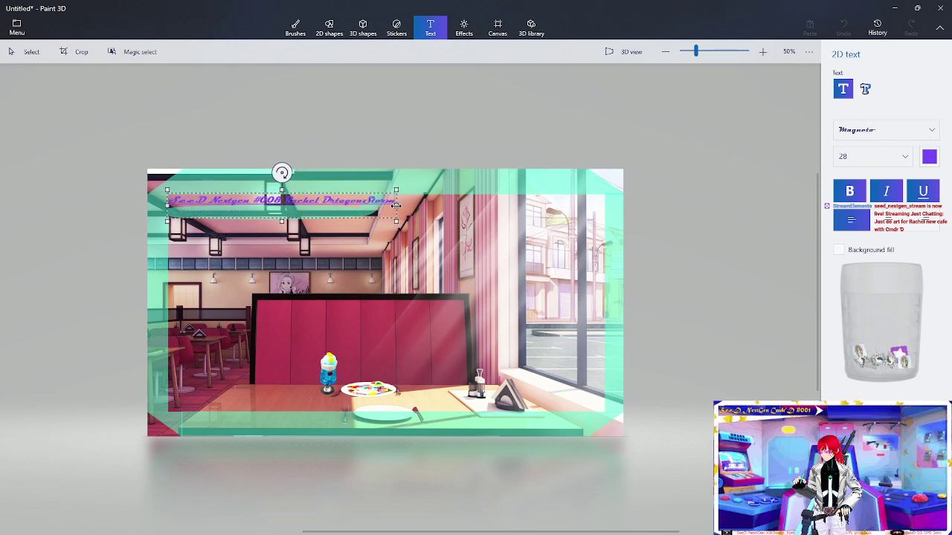
pyautogui.moveTo(397, 205); pyautogui.dragTo(365, 209)
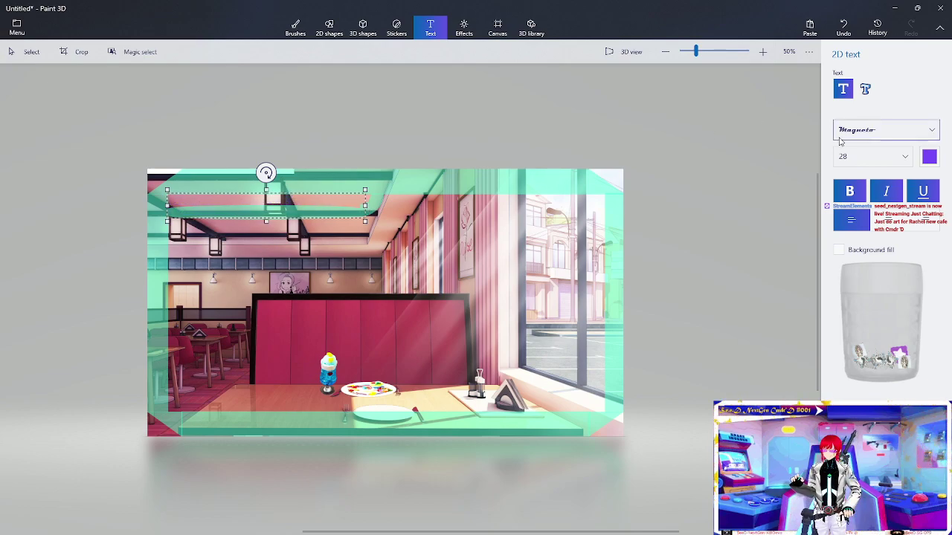
# Change the text size to 26, retype the title, and widen the box to one line.
pyautogui.click(850, 156)
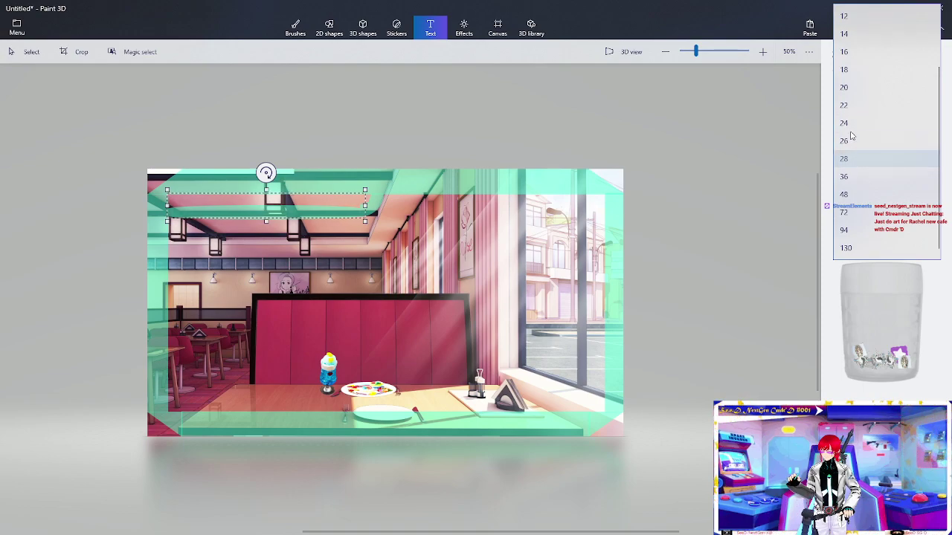
pyautogui.click(853, 124)
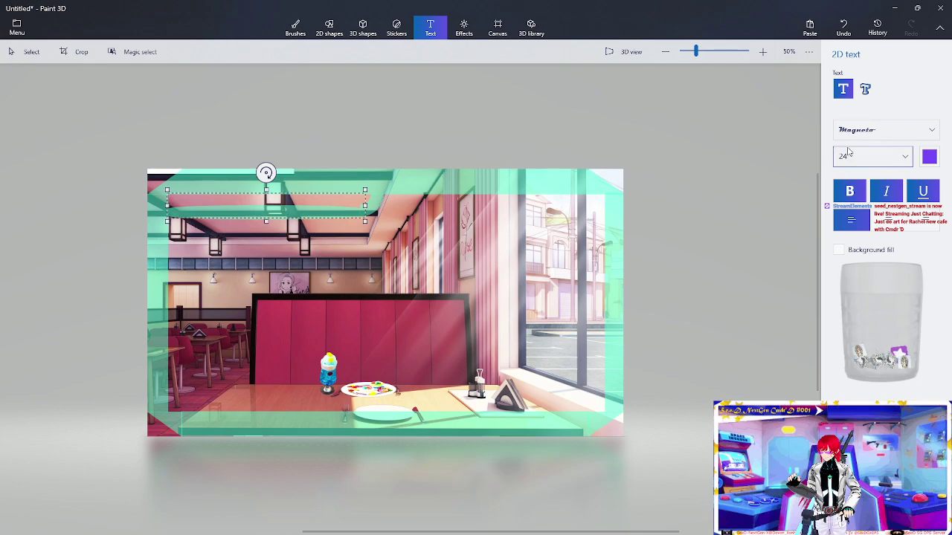
pyautogui.click(849, 156)
pyautogui.click(848, 176)
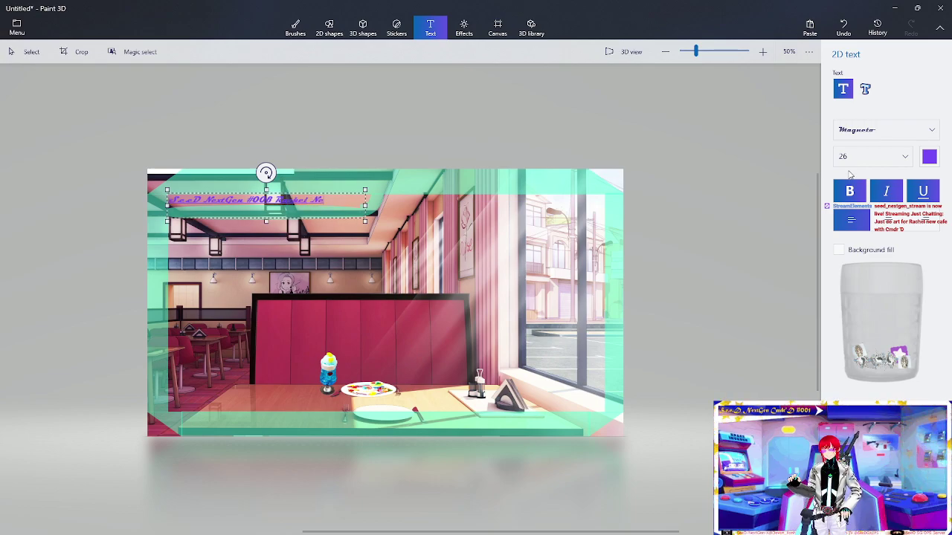
pyautogui.write('tg')
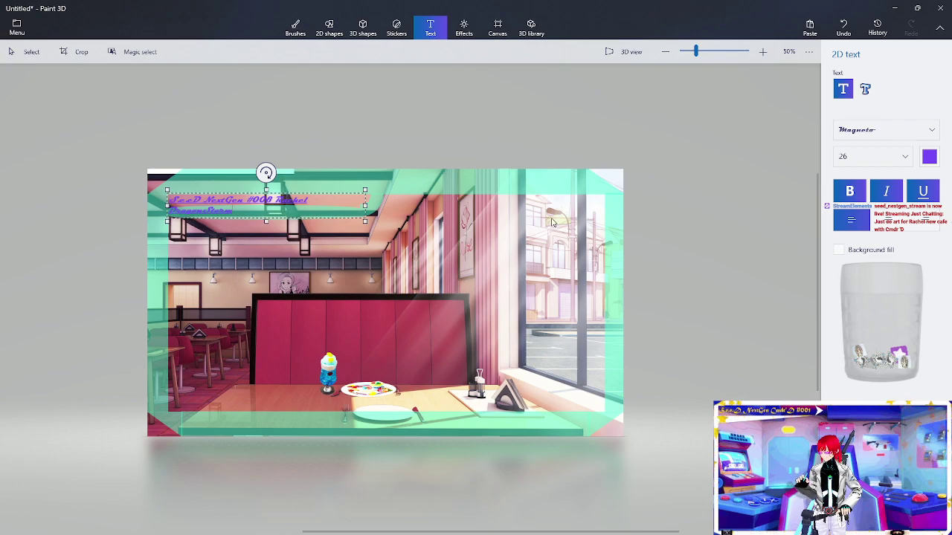
pyautogui.moveTo(365, 205); pyautogui.dragTo(375, 200)
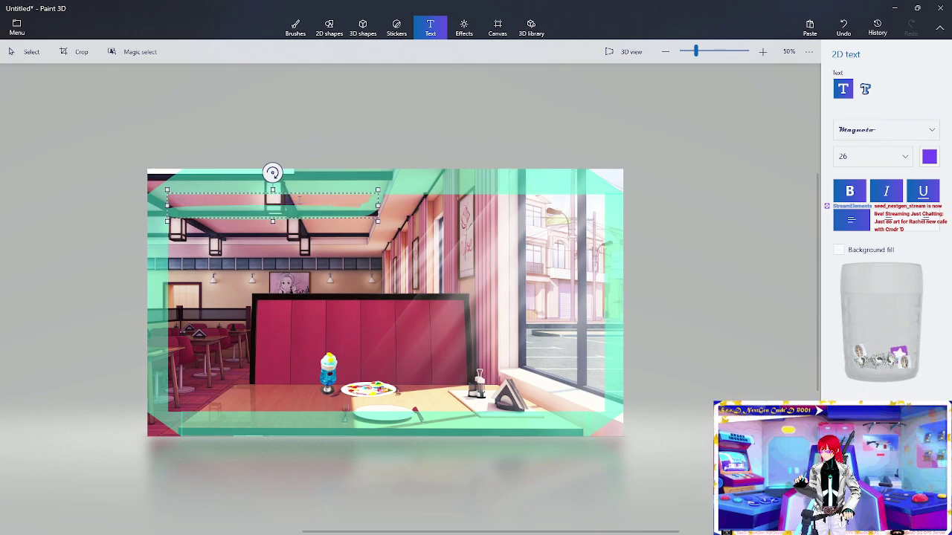
# Set the text size to 24, finish the title with the guest's name, and commit it.
pyautogui.click(876, 163)
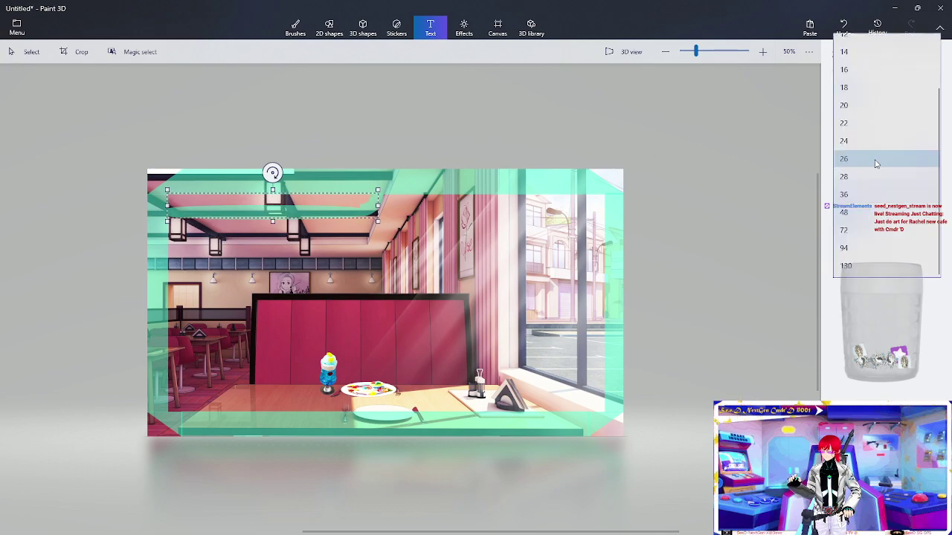
pyautogui.click(857, 145)
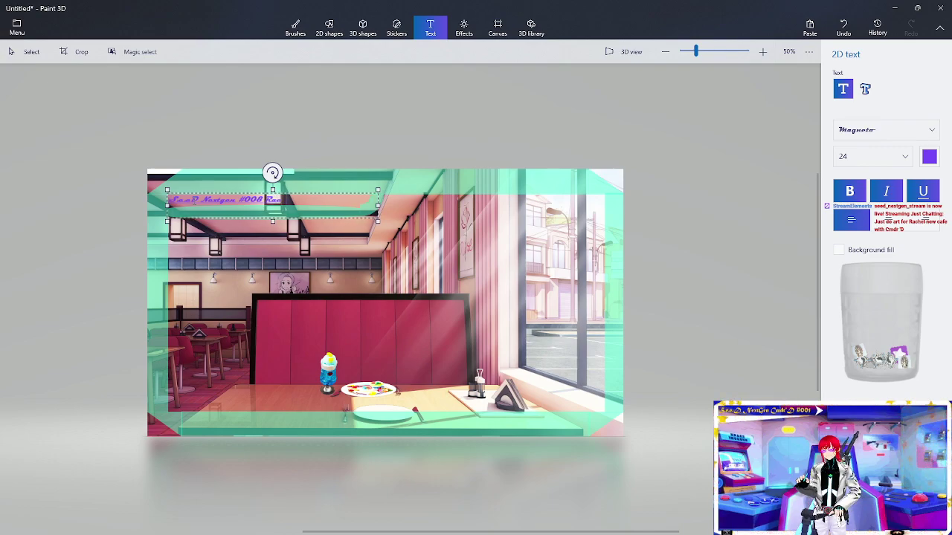
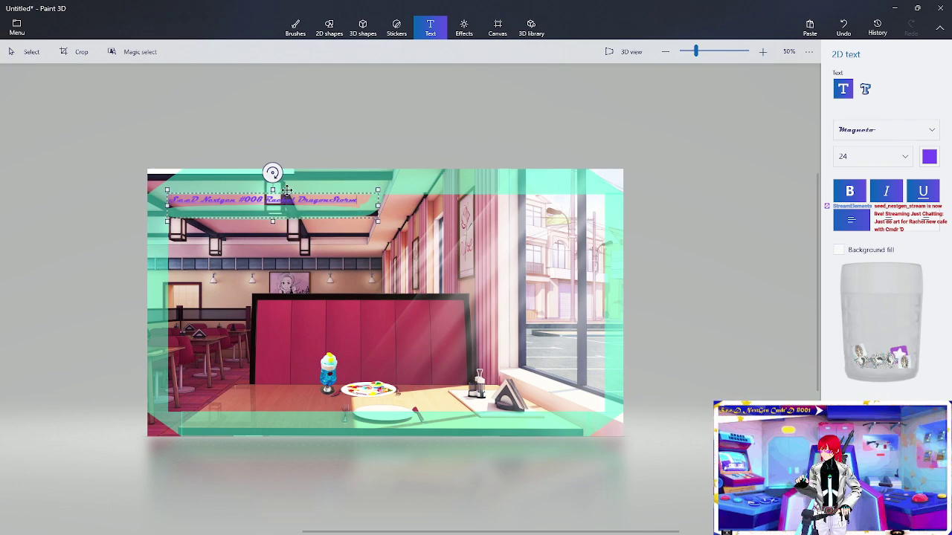
pyautogui.click(347, 236)
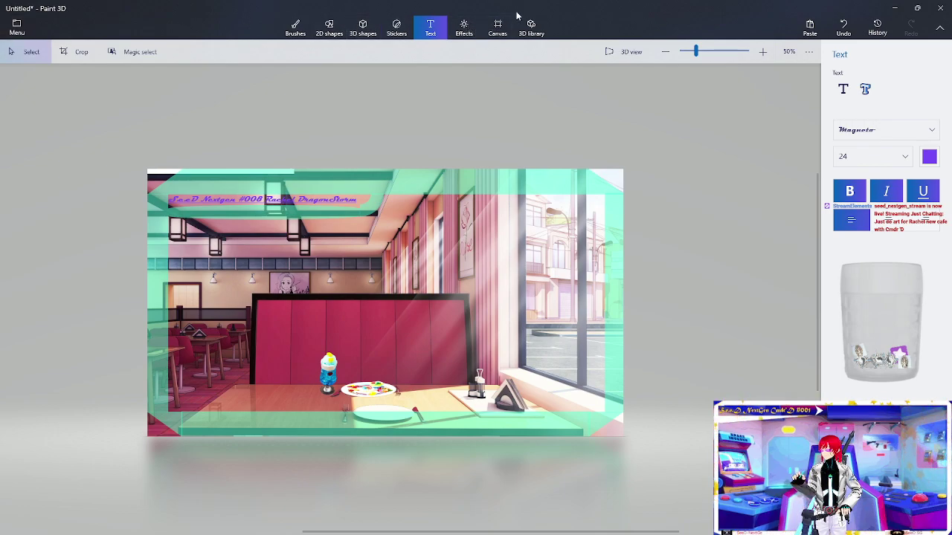
# Add a custom sticker from the 'SeeD NextGen profile pik' image in Pictures.
pyautogui.click(397, 29)
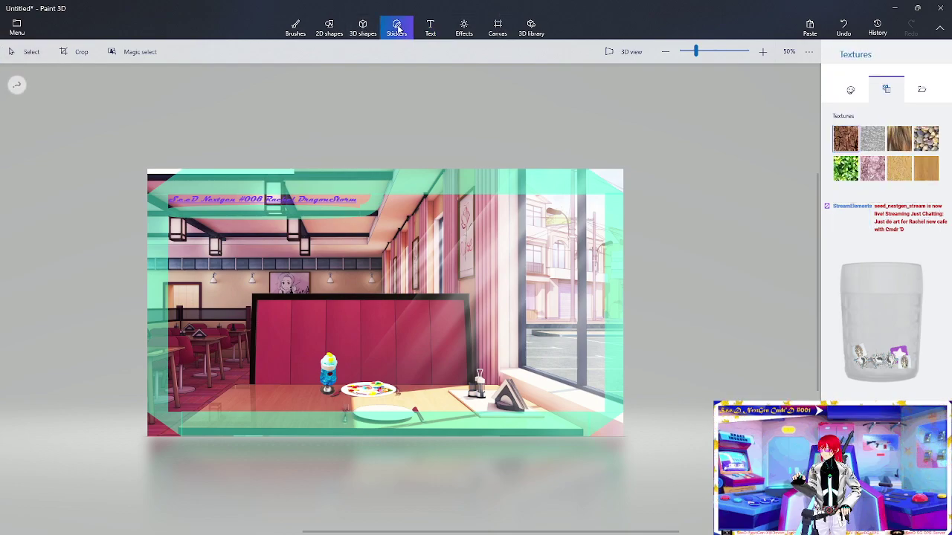
pyautogui.click(922, 90)
pyautogui.click(889, 146)
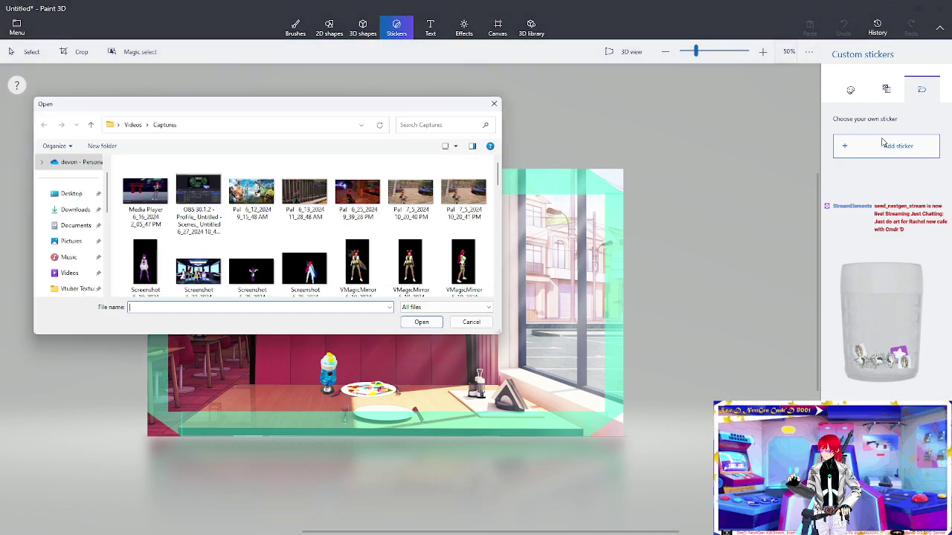
pyautogui.click(73, 242)
pyautogui.scroll(-2, 352, 219)
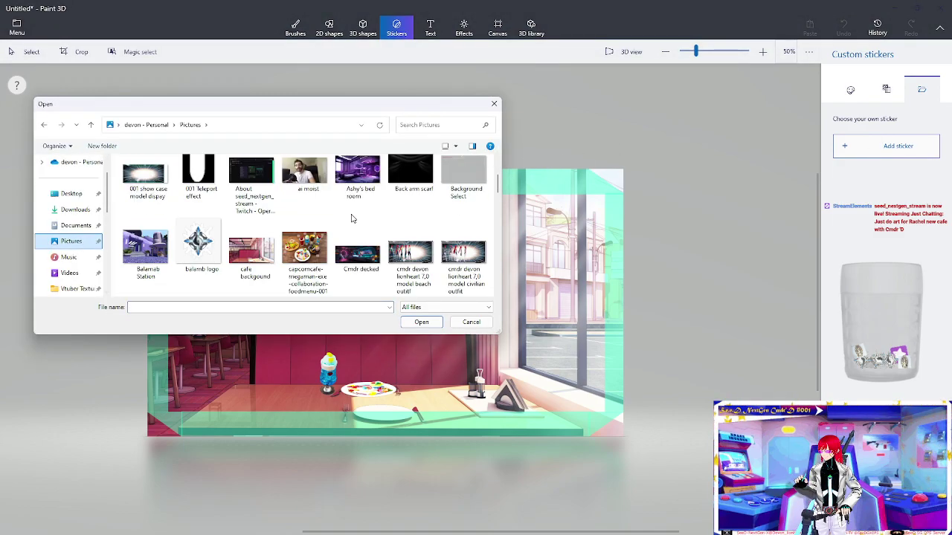
pyautogui.scroll(-5, 353, 219)
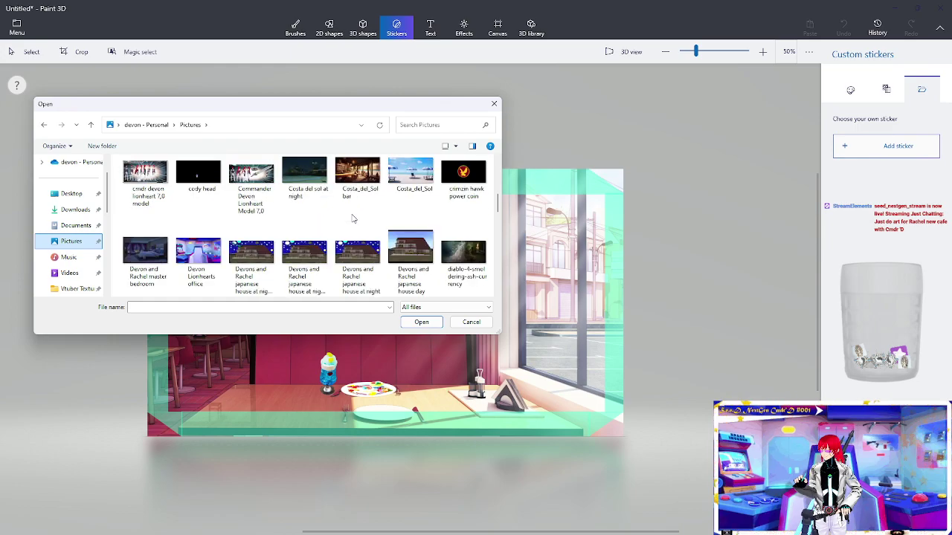
pyautogui.scroll(-10, 353, 218)
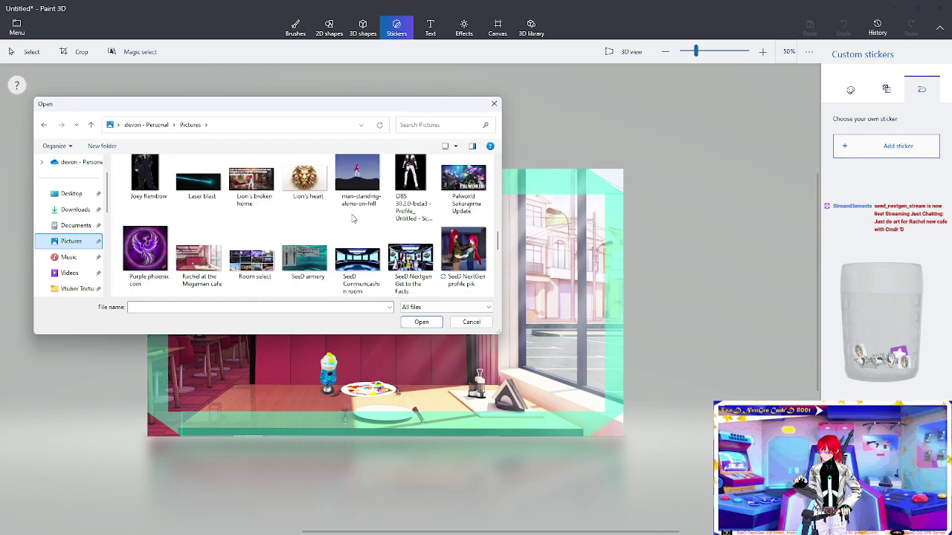
pyautogui.scroll(-1, 352, 219)
pyautogui.click(453, 182)
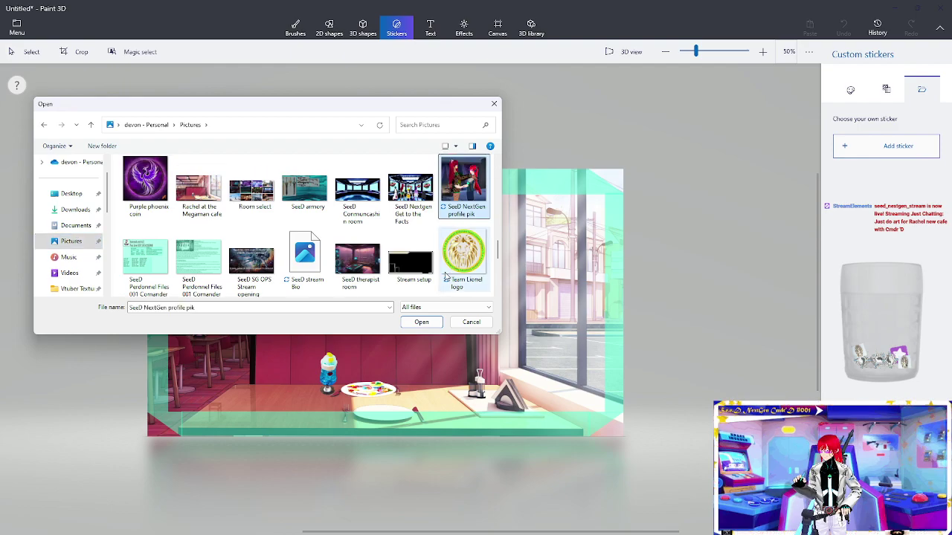
# Load the profile image as a sticker, then undo the first stamp and place it again.
pyautogui.click(425, 322)
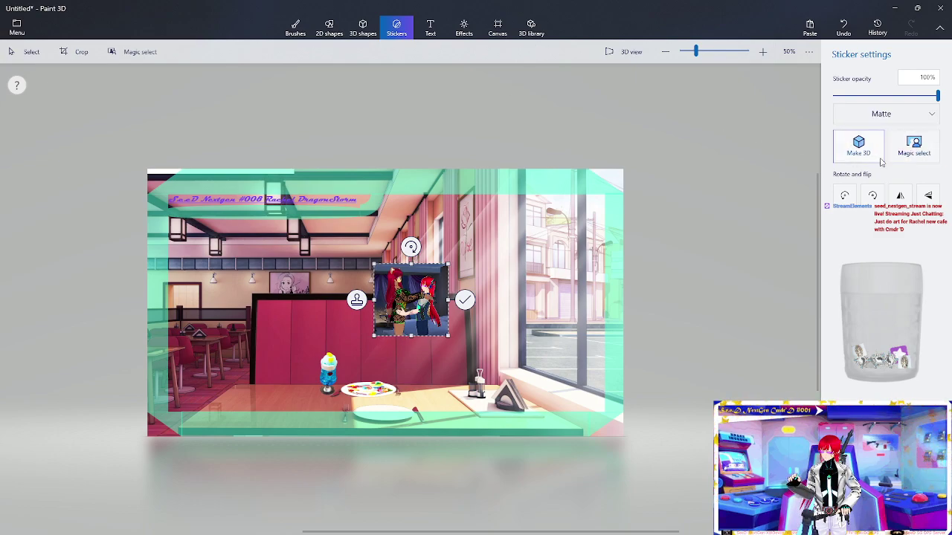
pyautogui.click(752, 180)
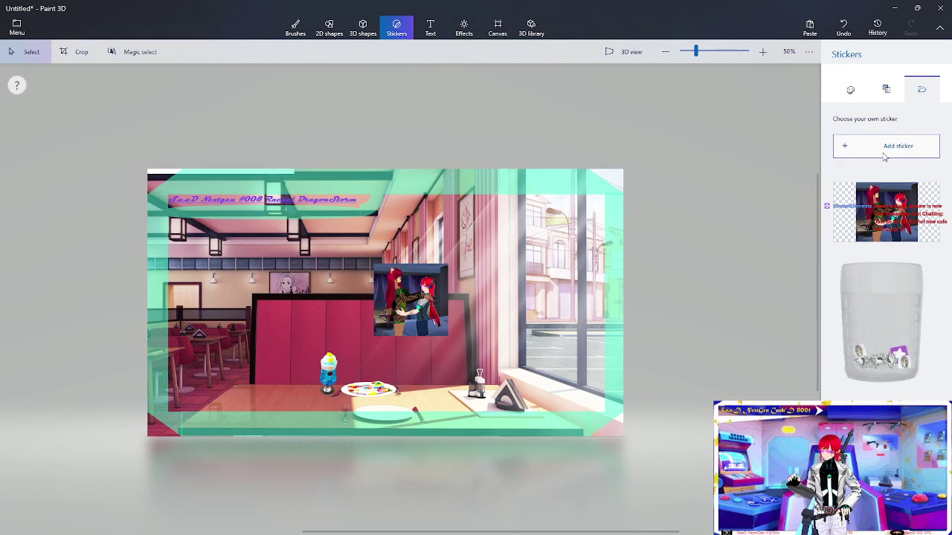
pyautogui.click(842, 30)
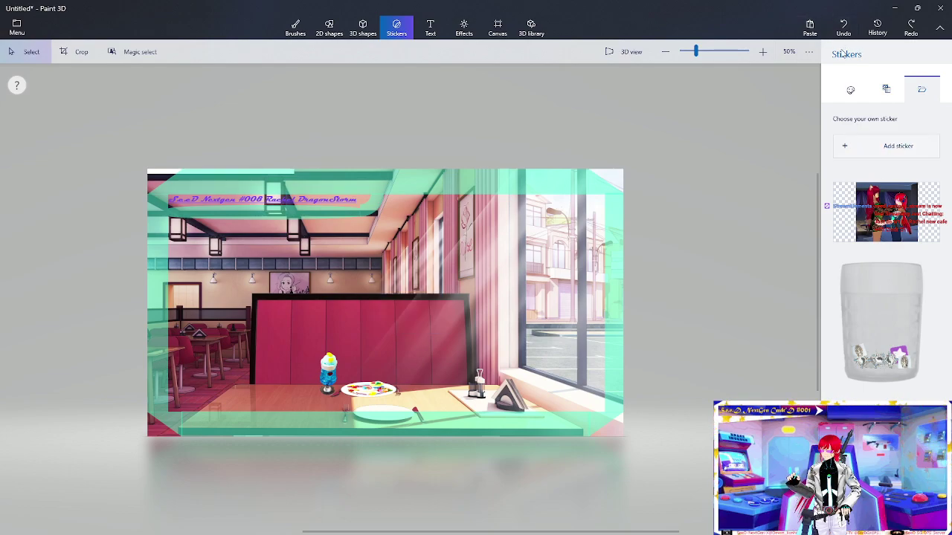
pyautogui.click(883, 201)
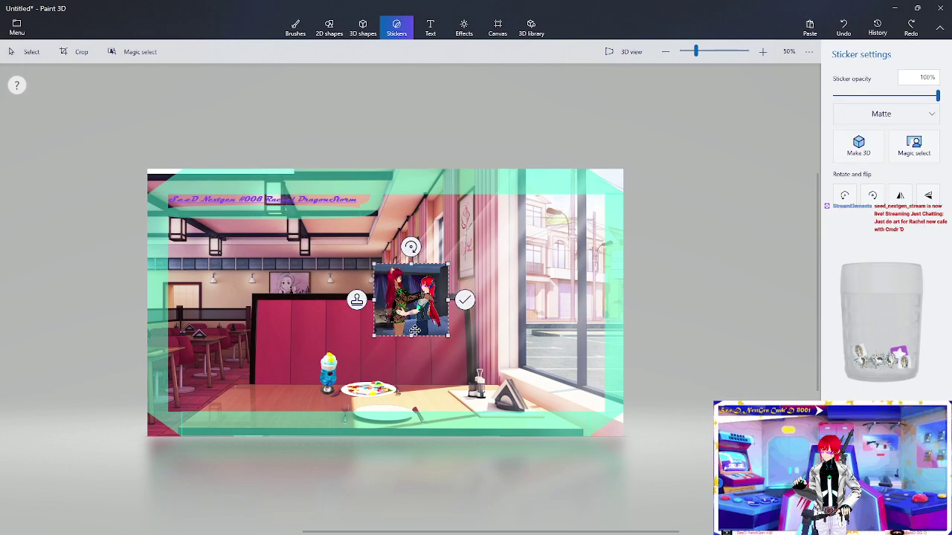
pyautogui.scroll(5, 398, 300)
# Move and shrink the sticker onto the back wall above the counter and stamp it.
pyautogui.moveTo(417, 301); pyautogui.dragTo(208, 320)
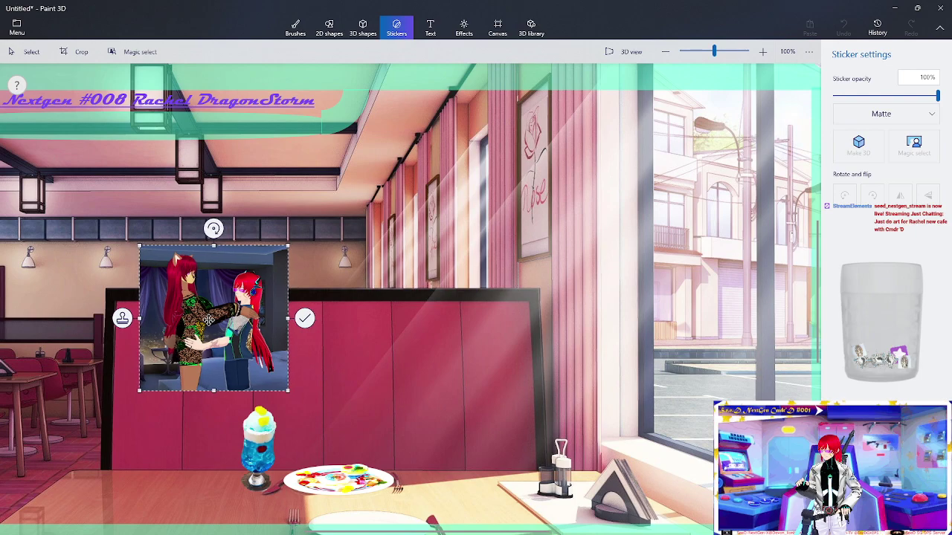
pyautogui.moveTo(288, 390); pyautogui.dragTo(182, 289)
pyautogui.moveTo(139, 267); pyautogui.dragTo(146, 275)
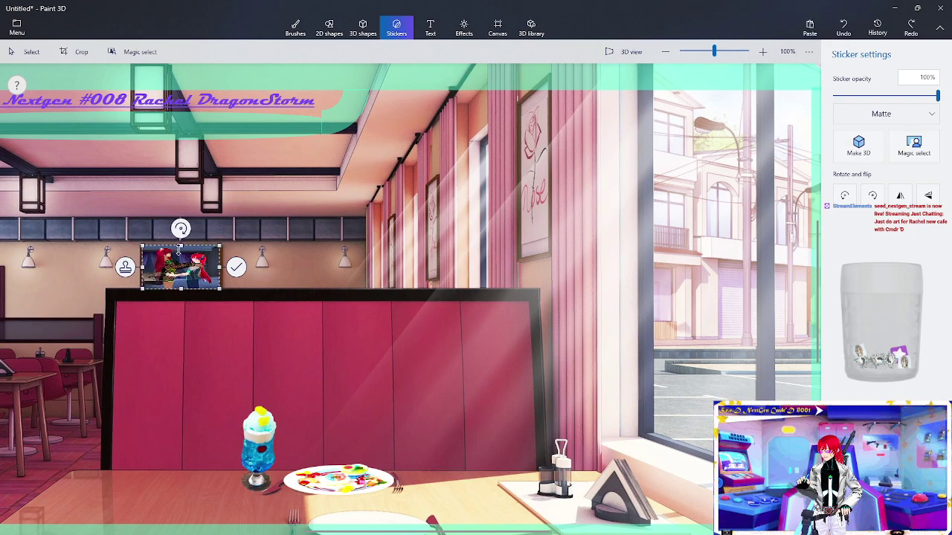
pyautogui.moveTo(180, 245); pyautogui.dragTo(182, 250)
pyautogui.scroll(-2, 328, 251)
pyautogui.scroll(-1, 329, 256)
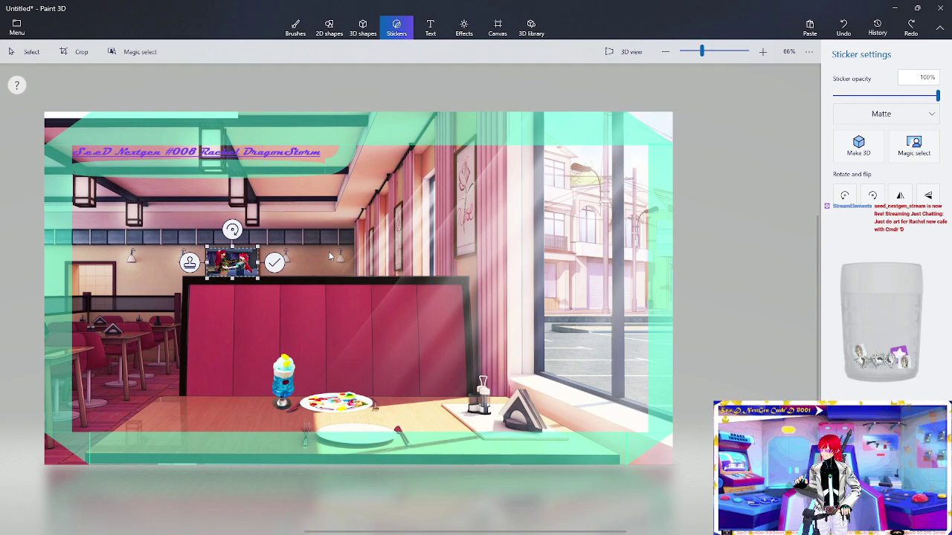
pyautogui.click(329, 256)
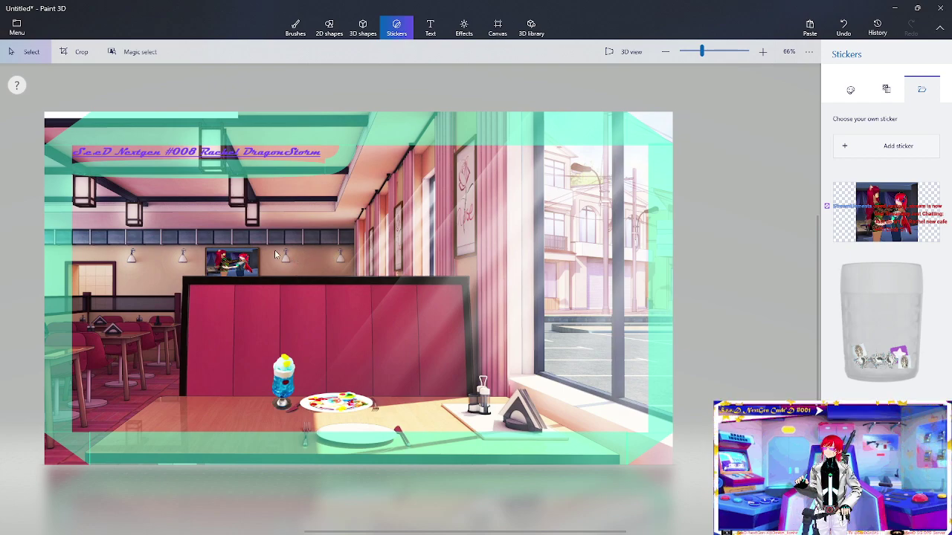
pyautogui.scroll(-2, 271, 253)
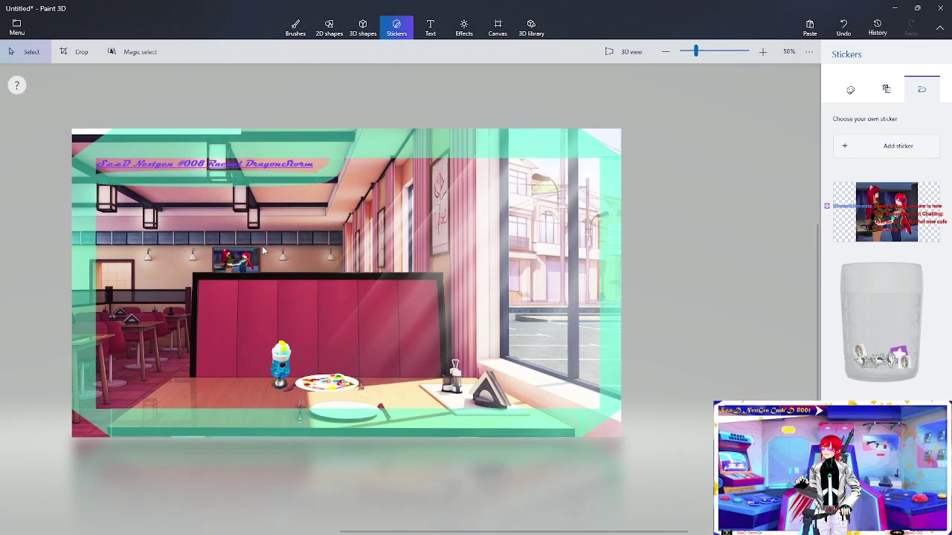
pyautogui.scroll(2, 291, 252)
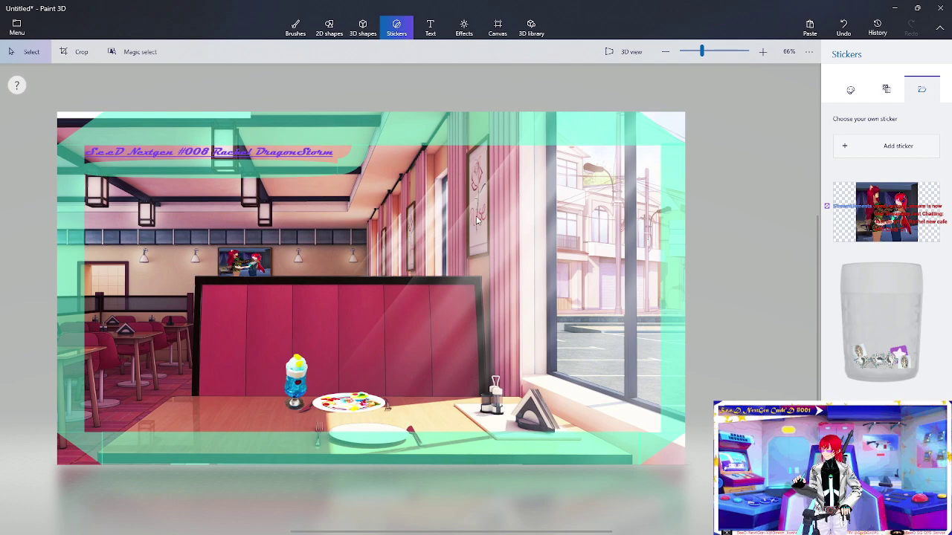
pyautogui.scroll(-2, 469, 220)
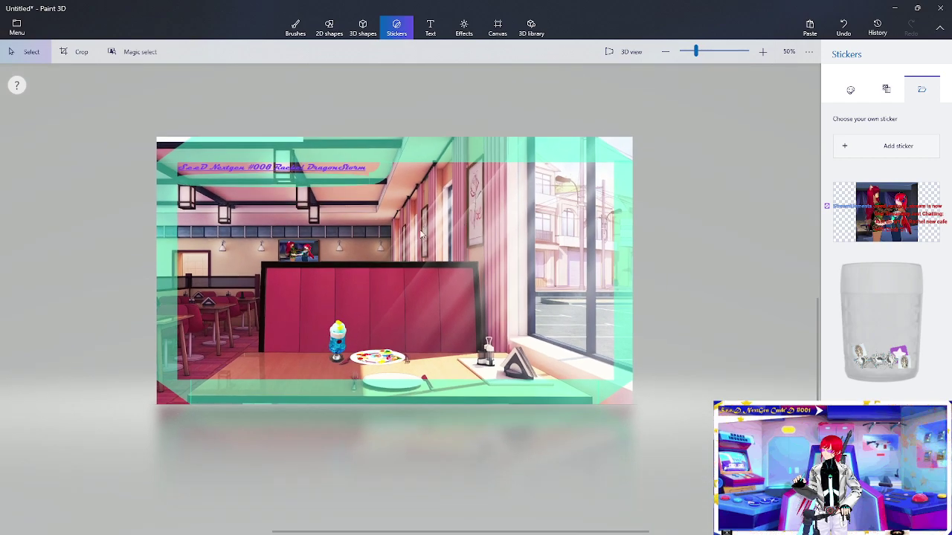
pyautogui.scroll(2, 420, 234)
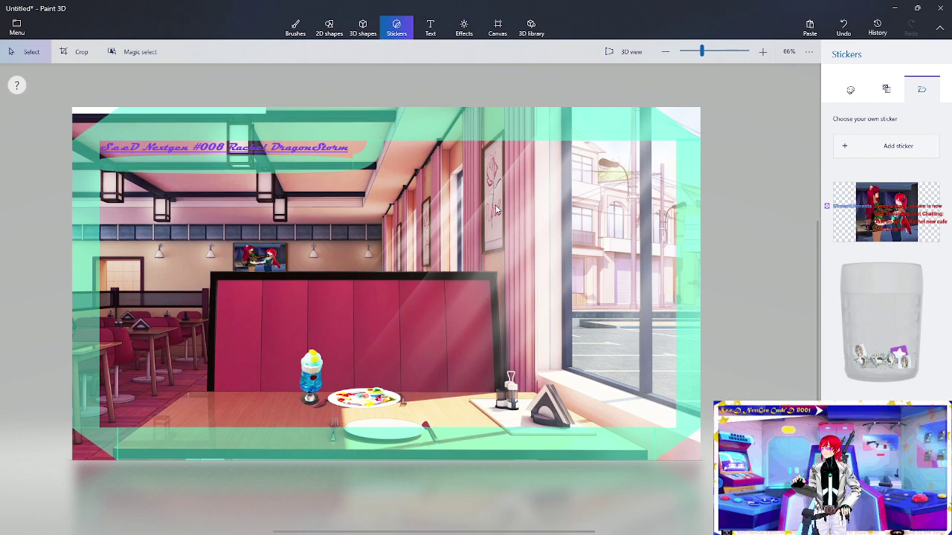
pyautogui.hscroll(-2, 172, 342)
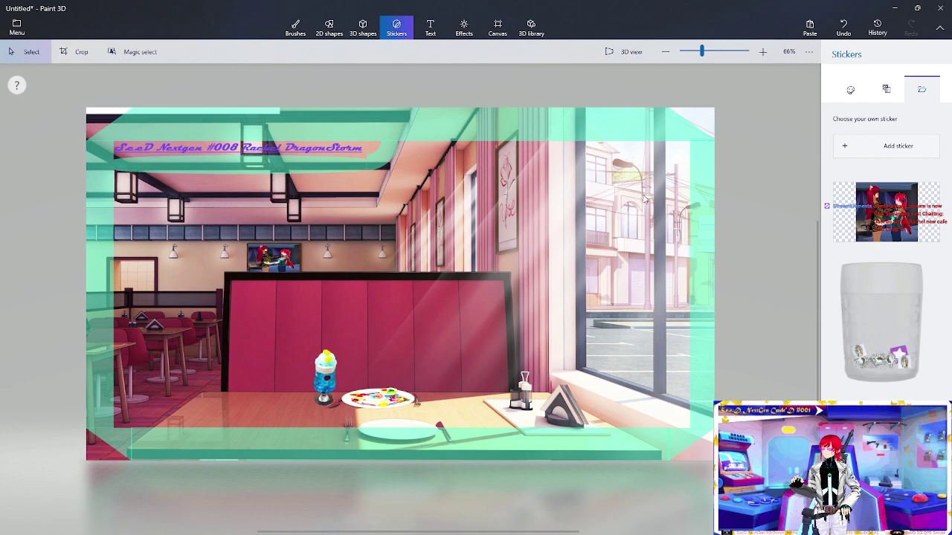
# Save a copy as a 2D - PNG image in Pictures, named after the café.
pyautogui.click(16, 28)
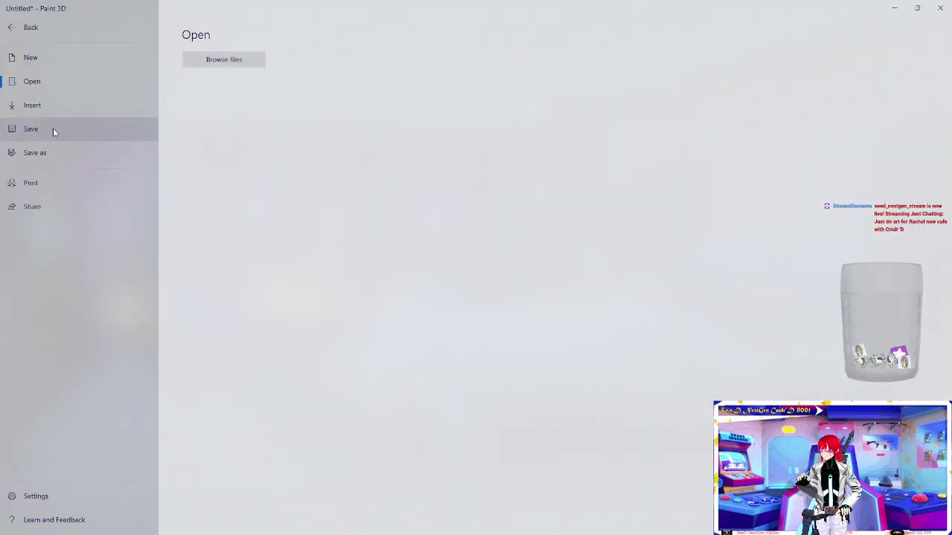
pyautogui.click(47, 157)
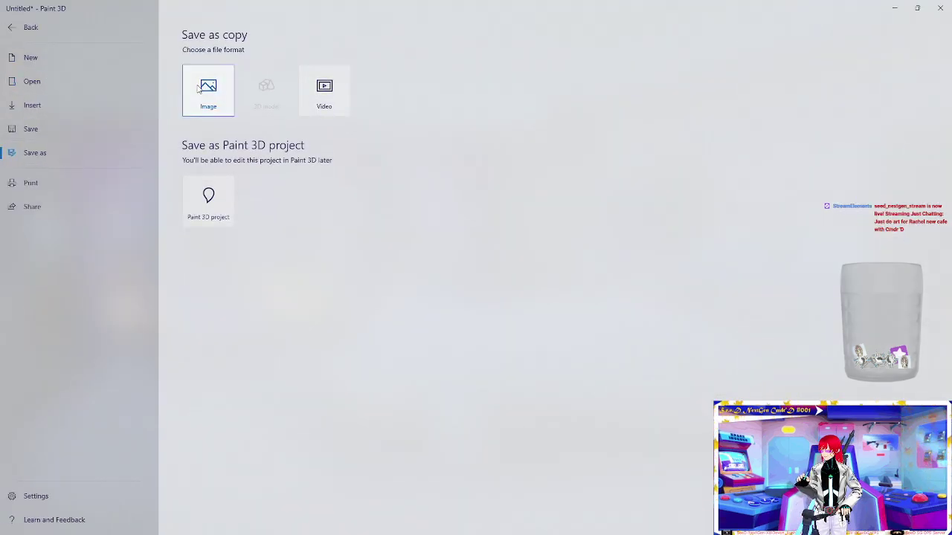
pyautogui.click(199, 87)
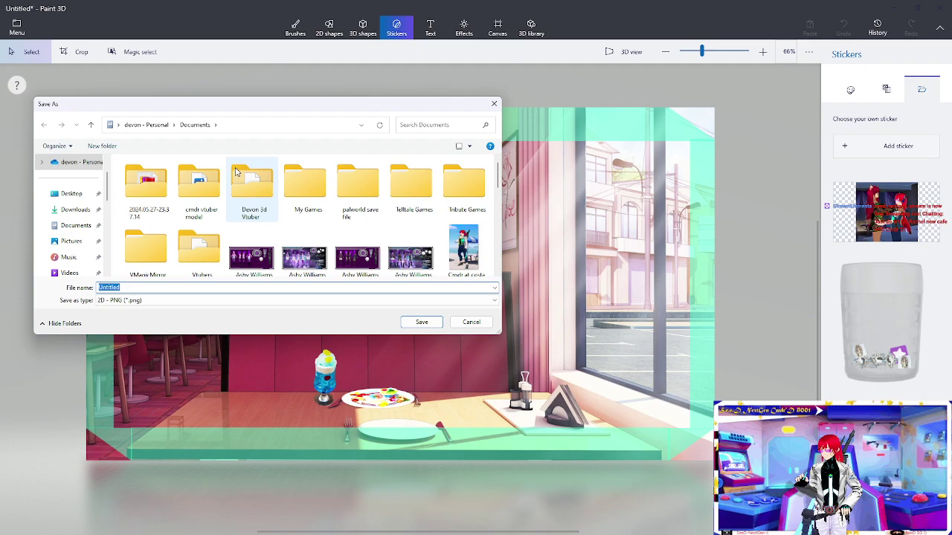
pyautogui.scroll(-5, 301, 224)
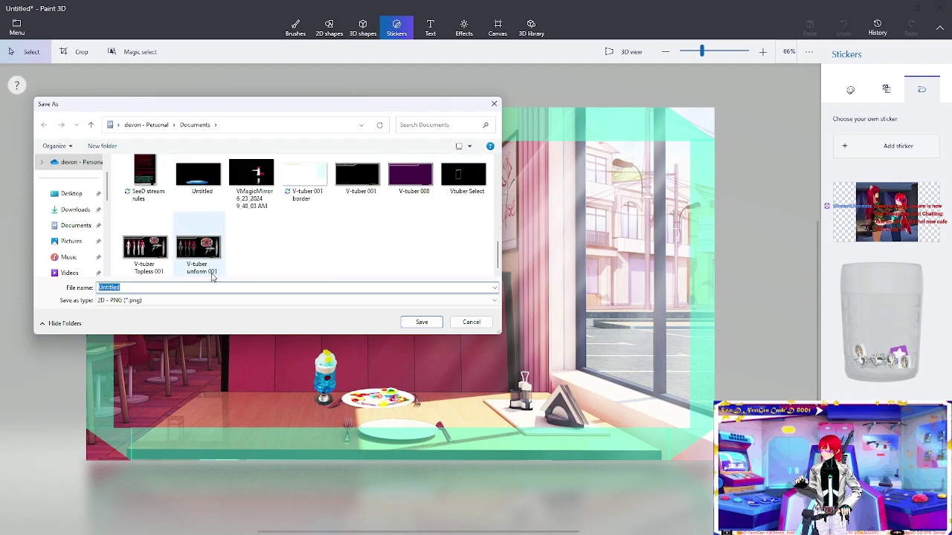
pyautogui.click(85, 226)
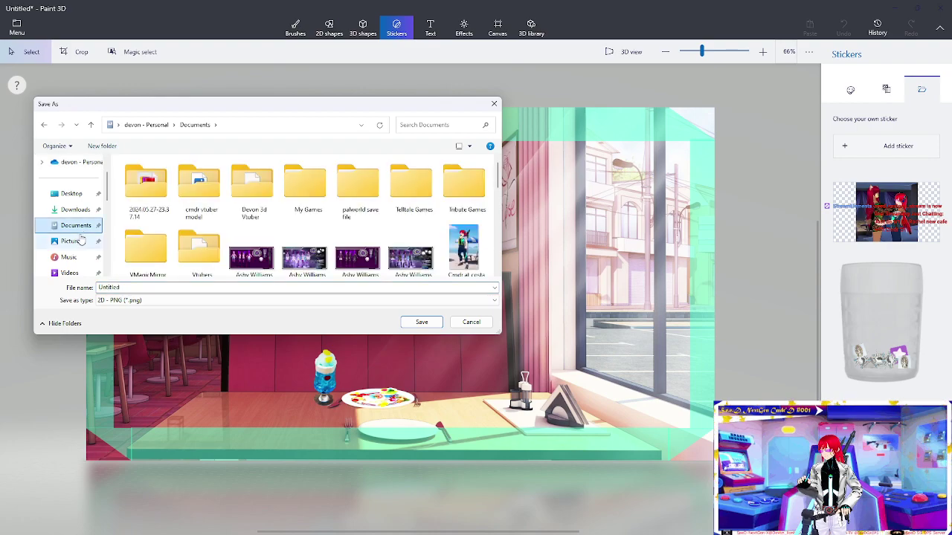
pyautogui.click(72, 240)
pyautogui.scroll(-5, 249, 223)
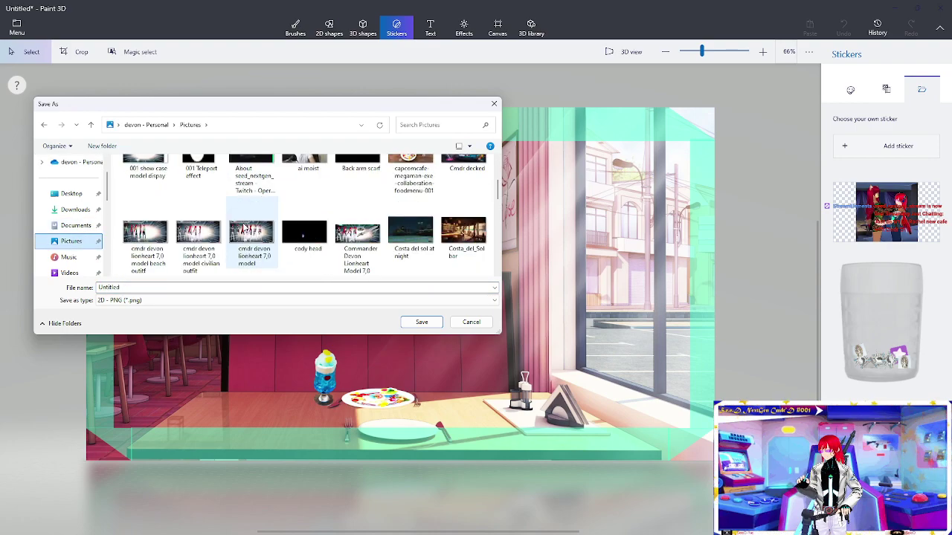
pyautogui.scroll(-5, 245, 231)
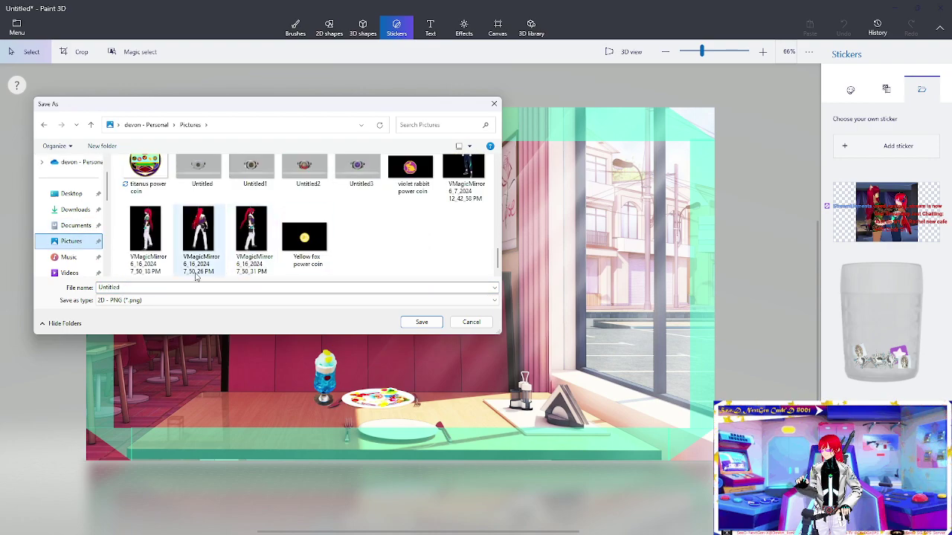
pyautogui.doubleClick(150, 288)
pyautogui.press('BackSpace')
pyautogui.write('Rach')
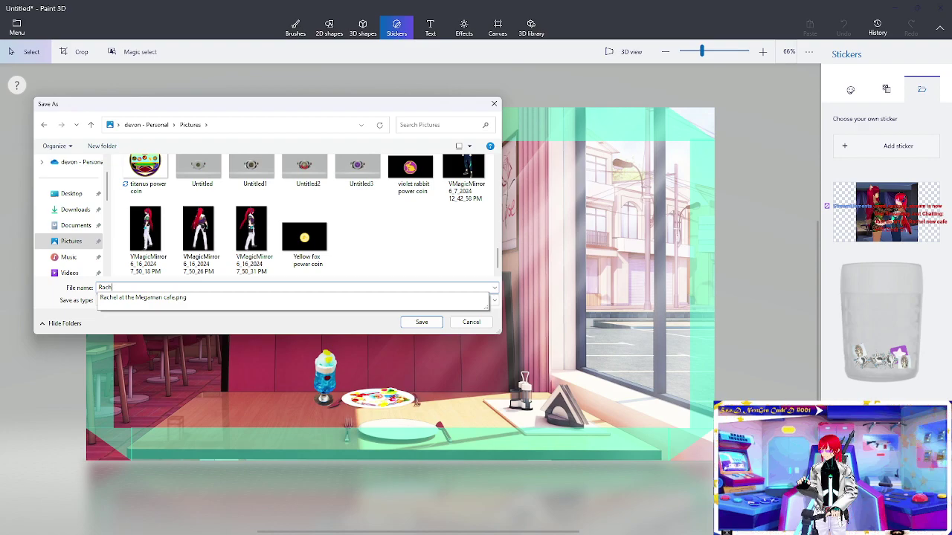
pyautogui.write('e')
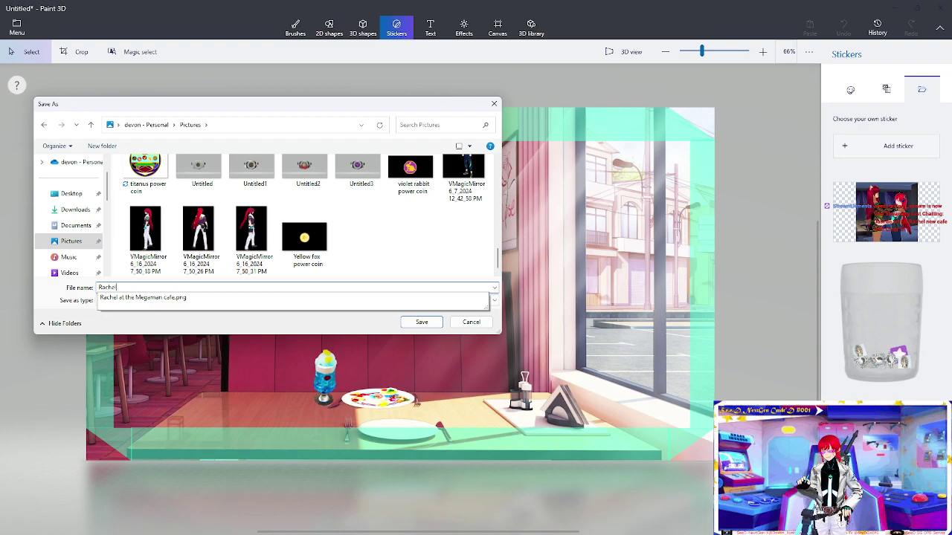
pyautogui.write('l ')
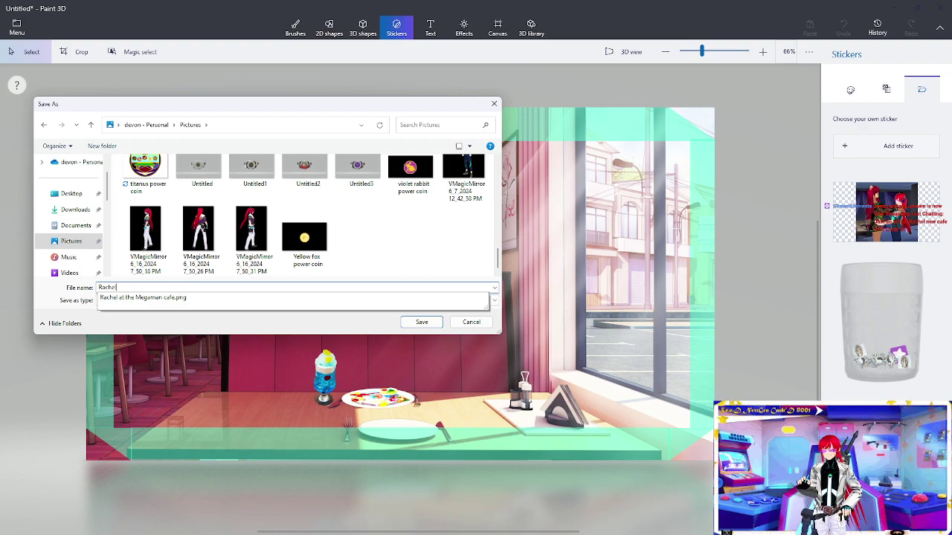
pyautogui.write('Ca')
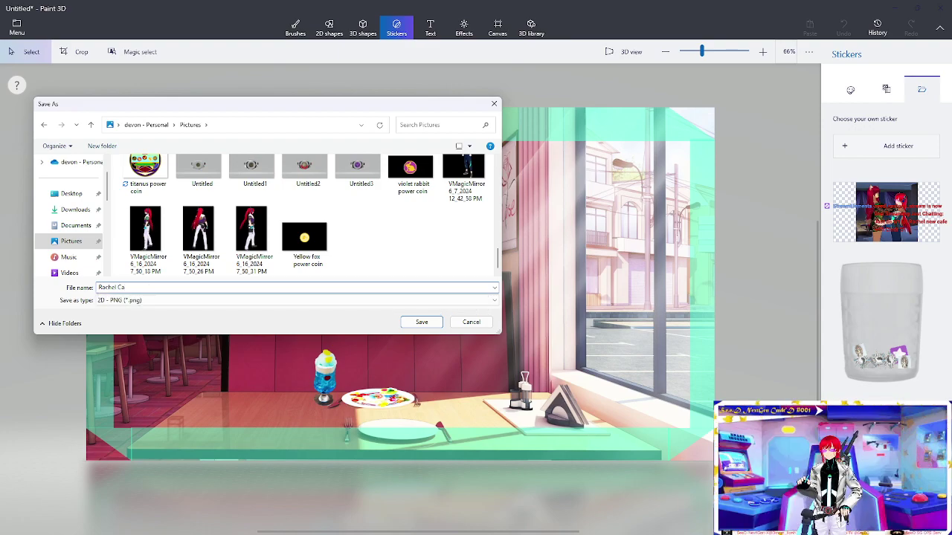
pyautogui.write('fe')
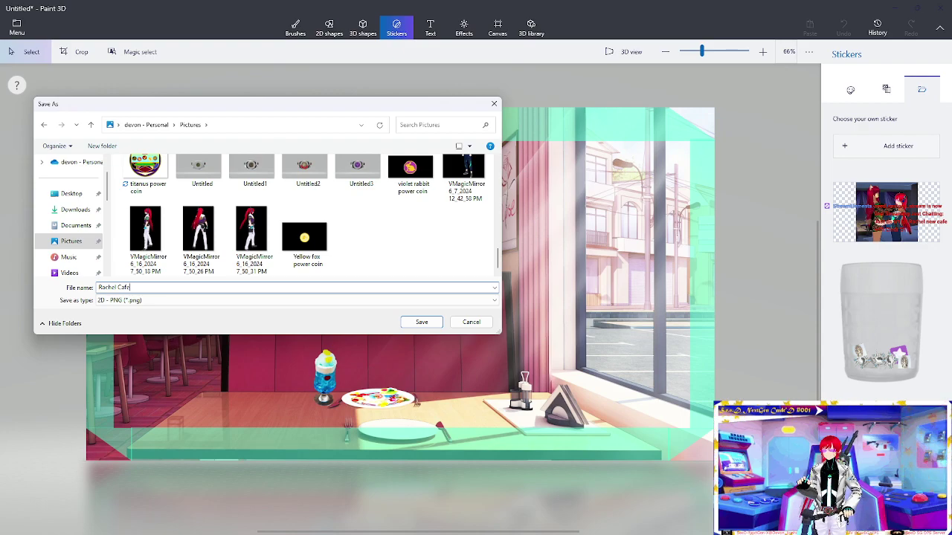
pyautogui.press('Return')
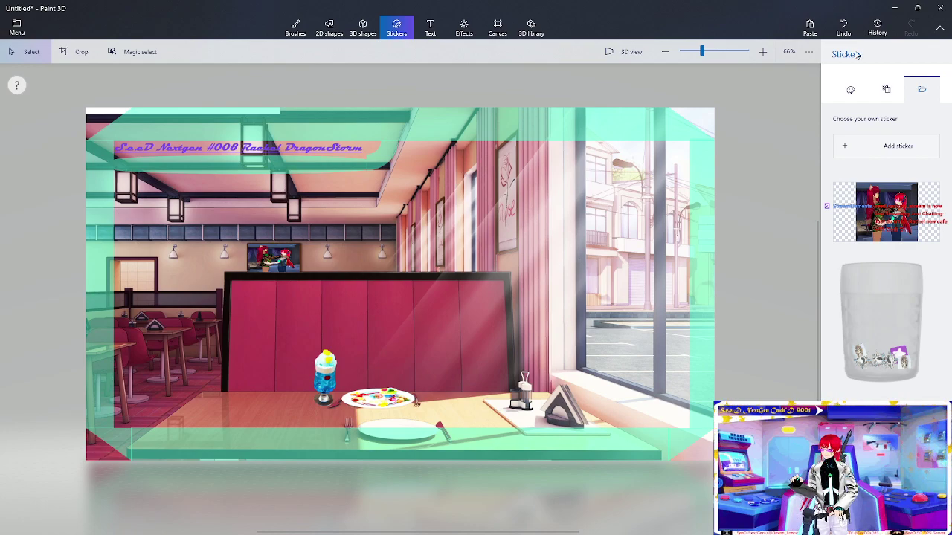
# Undo the title, sticker, teal strips, triangles and café image until the canvas is blank.
pyautogui.click(847, 30)
pyautogui.click(850, 31)
pyautogui.click(847, 30)
pyautogui.click(847, 30)
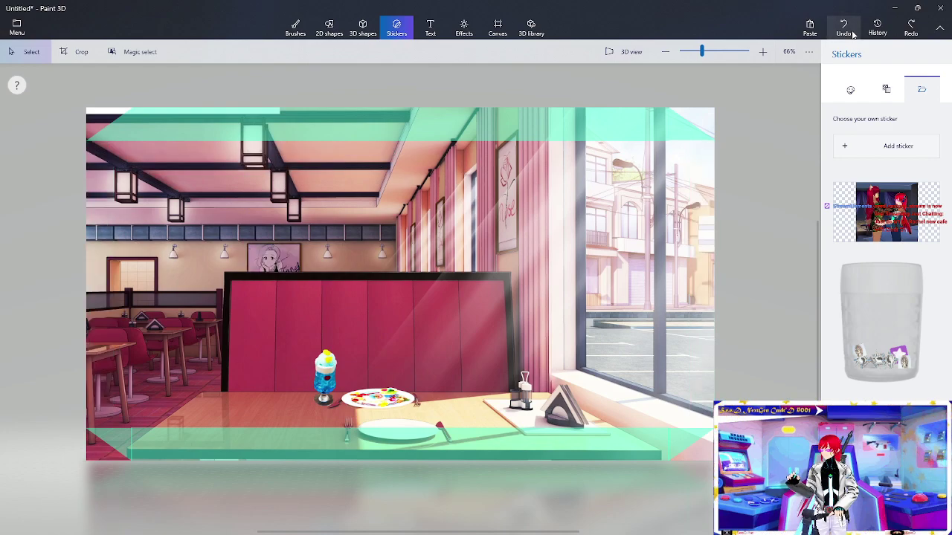
pyautogui.click(848, 30)
pyautogui.click(847, 29)
pyautogui.click(853, 34)
pyautogui.click(853, 33)
pyautogui.click(853, 34)
pyautogui.click(852, 33)
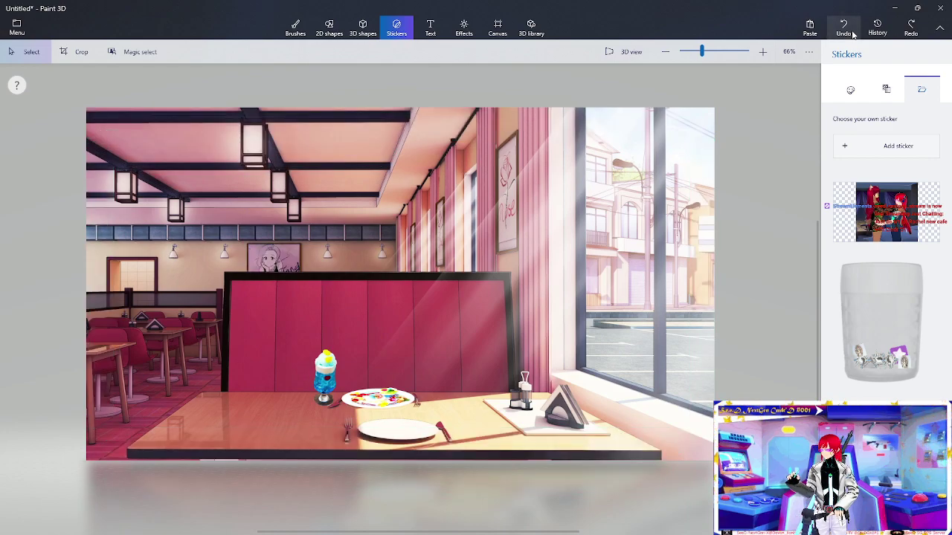
pyautogui.click(853, 33)
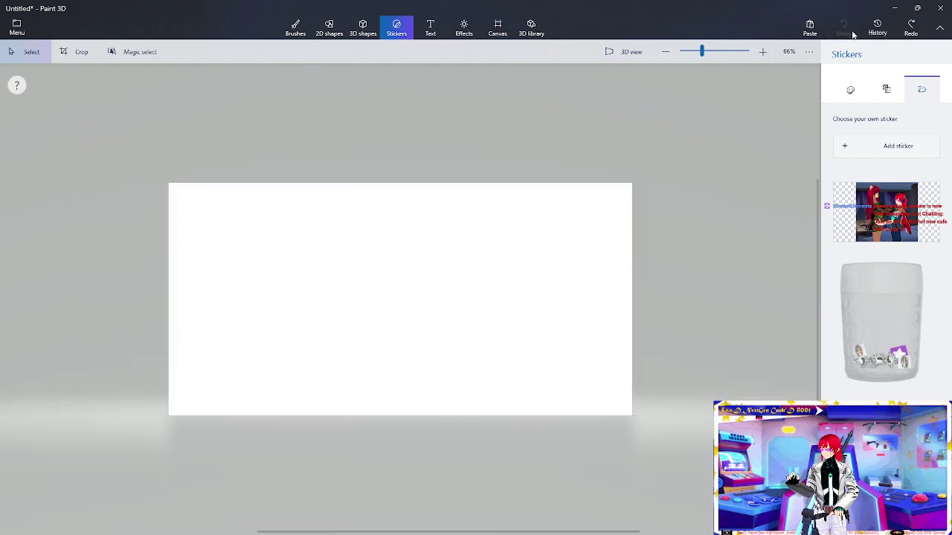
# Switch Transparent canvas on in the Canvas settings.
pyautogui.click(494, 26)
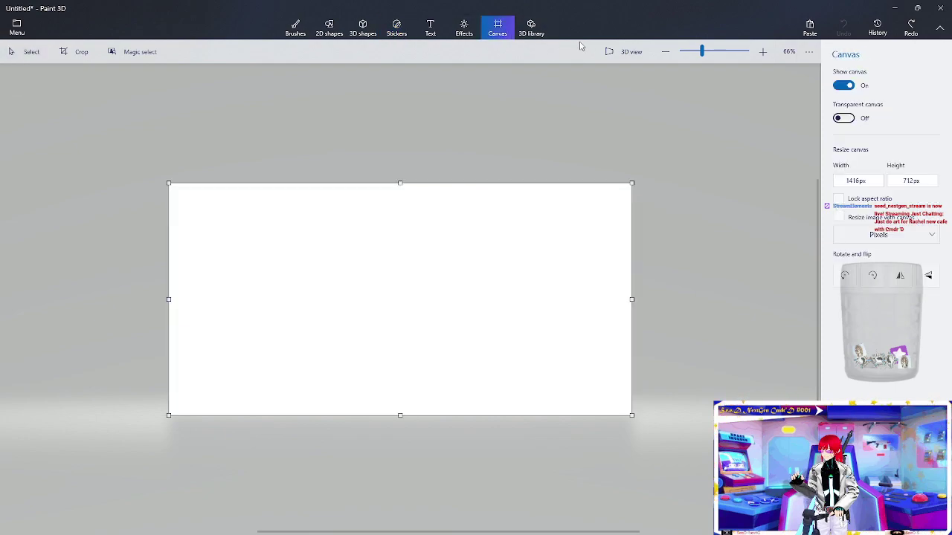
pyautogui.click(851, 120)
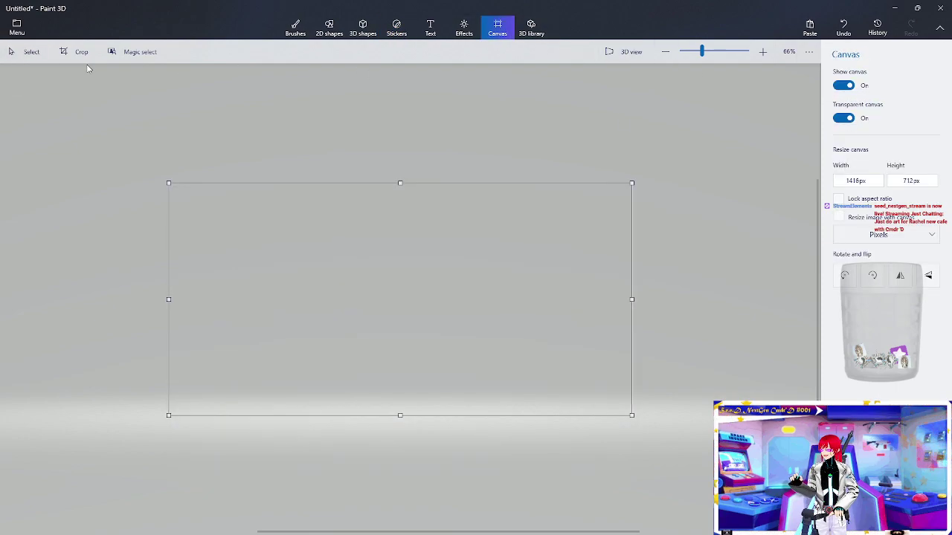
pyautogui.click(297, 28)
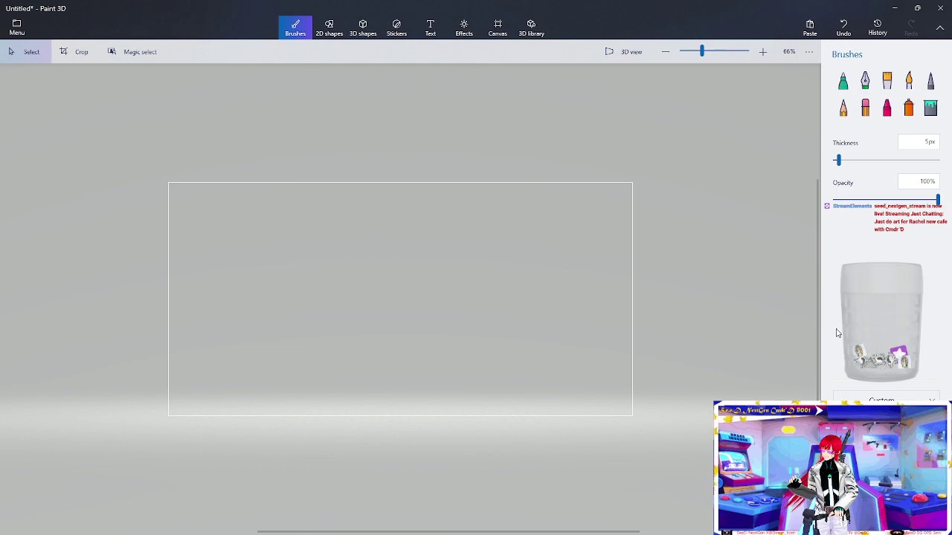
pyautogui.click(498, 30)
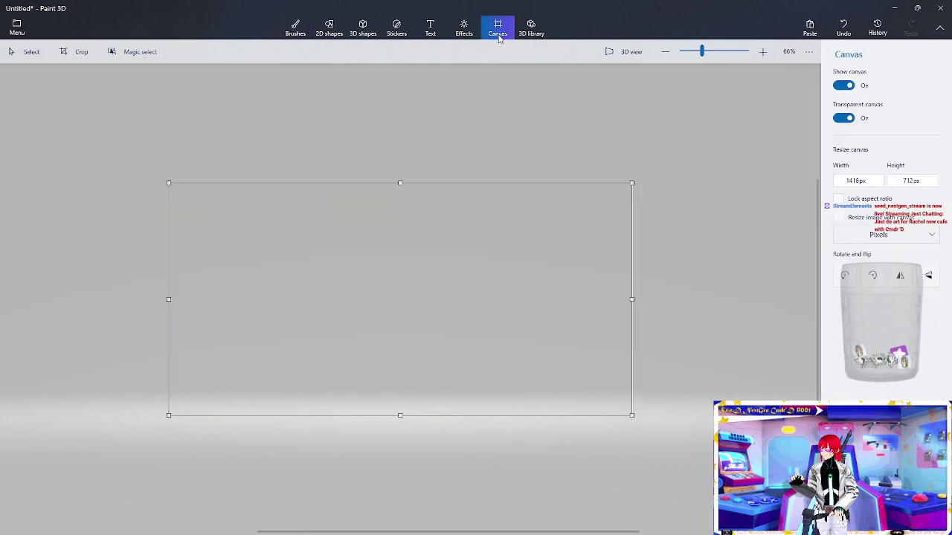
pyautogui.click(292, 30)
pyautogui.click(329, 27)
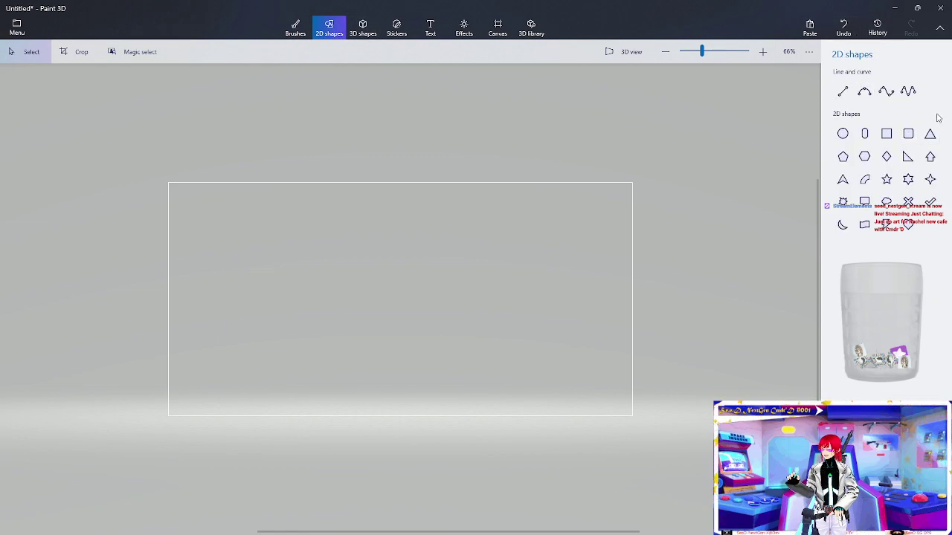
# Draw a teal right triangle in the top-right corner and lower its sticker opacity.
pyautogui.click(907, 156)
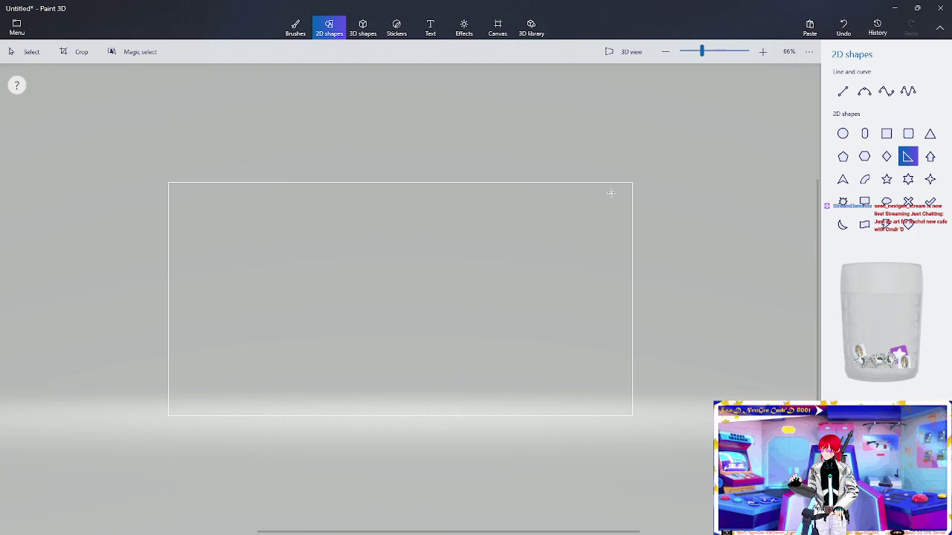
pyautogui.moveTo(608, 196); pyautogui.dragTo(633, 217)
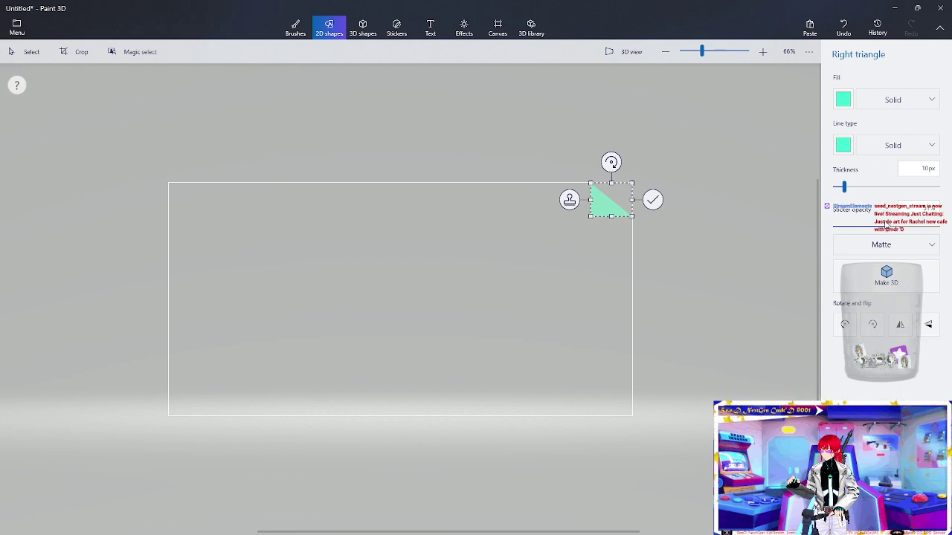
pyautogui.moveTo(607, 217); pyautogui.dragTo(616, 193)
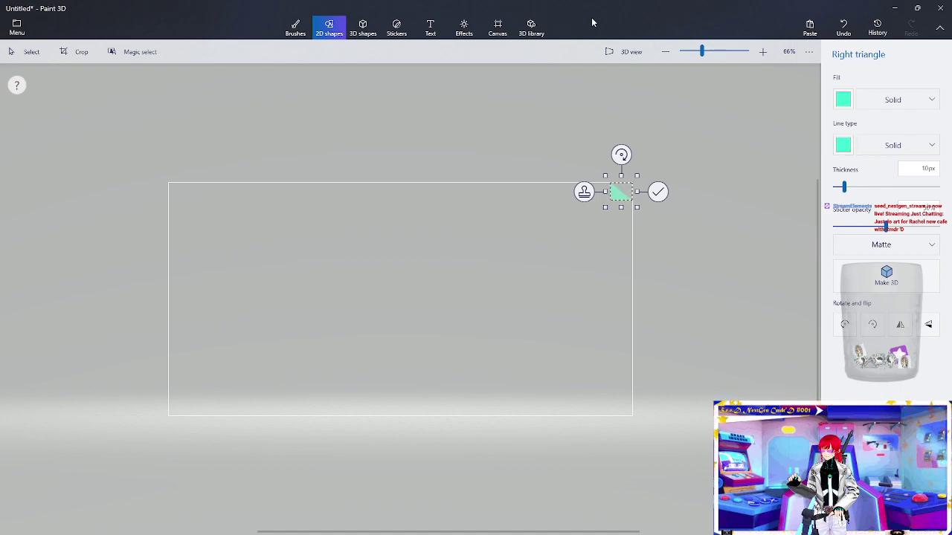
pyautogui.click(297, 33)
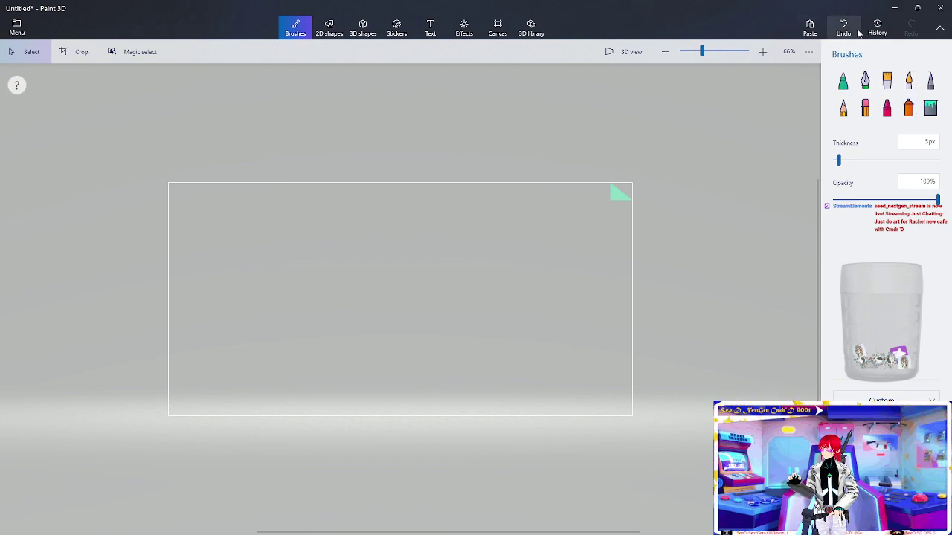
pyautogui.click(329, 28)
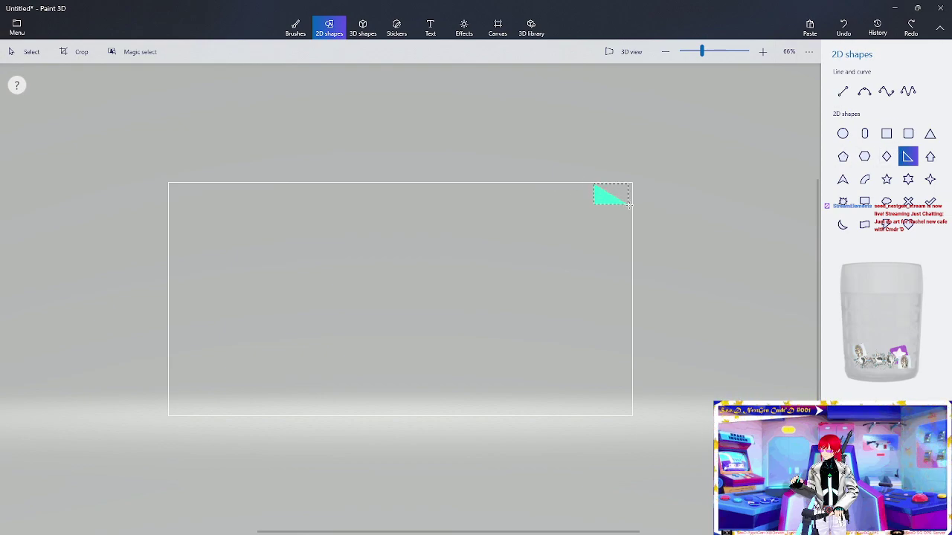
pyautogui.moveTo(633, 208); pyautogui.dragTo(606, 196)
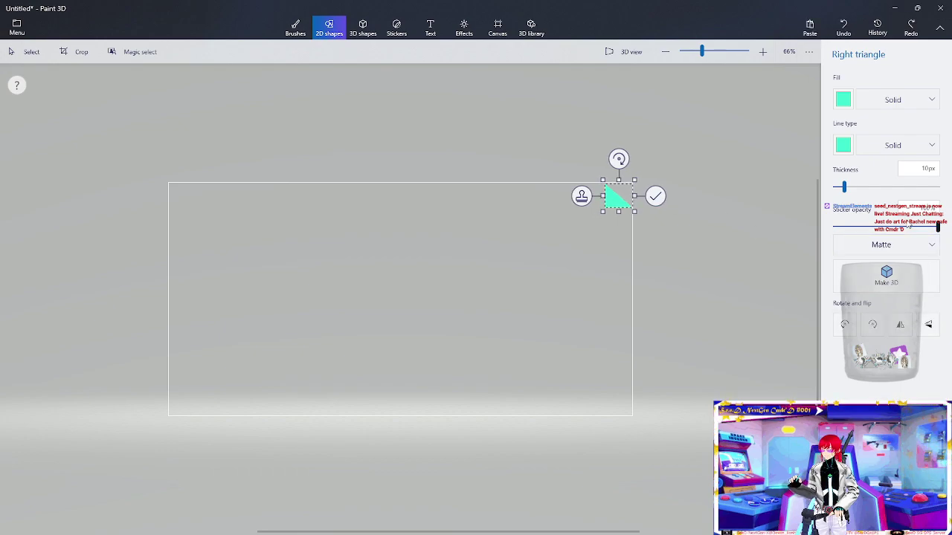
pyautogui.moveTo(938, 229); pyautogui.dragTo(885, 228)
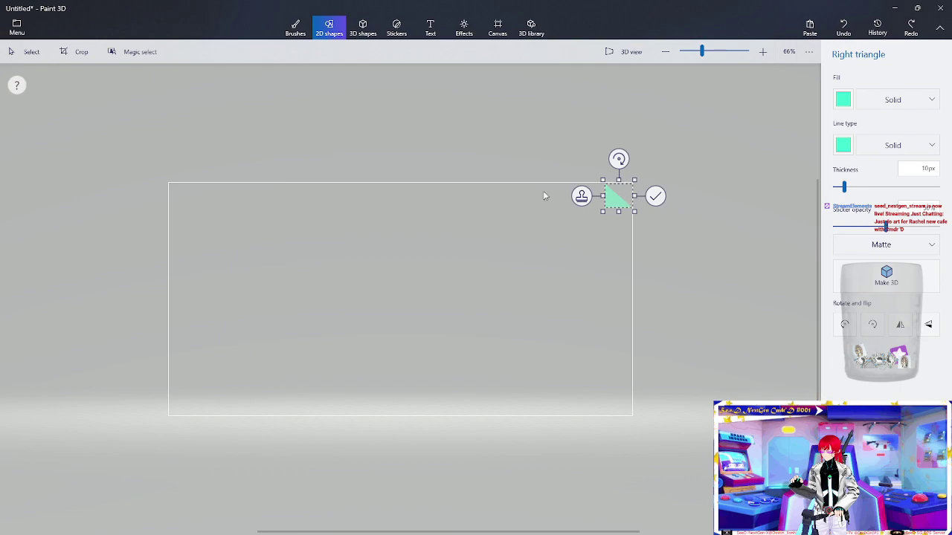
# Stamp flipped copies of the triangle into the bottom-right, bottom-left and top-left corners.
pyautogui.moveTo(612, 205); pyautogui.dragTo(612, 405)
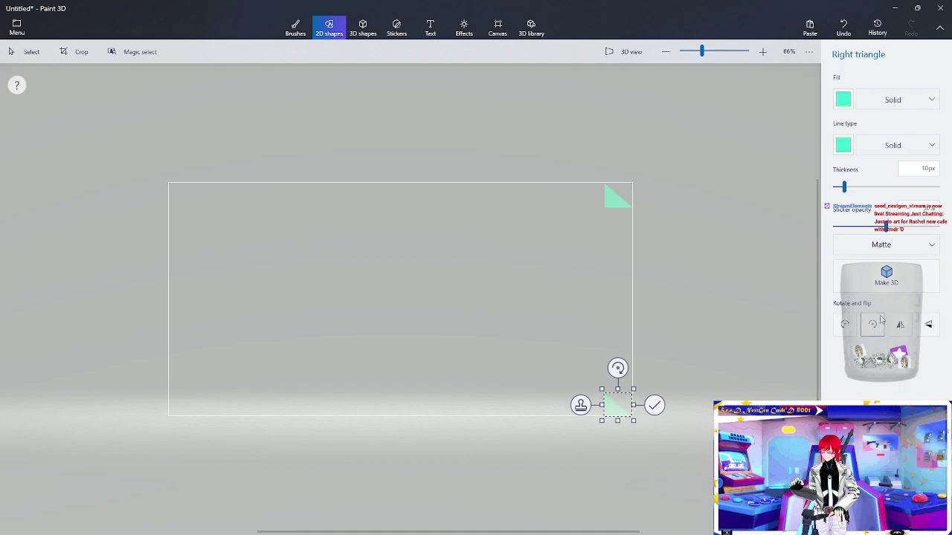
pyautogui.click(927, 327)
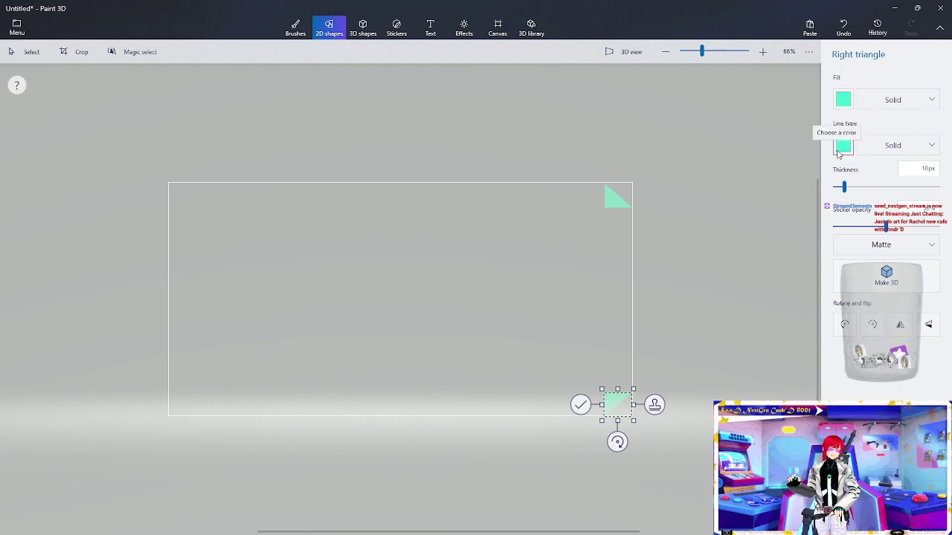
pyautogui.click(654, 405)
pyautogui.moveTo(602, 402); pyautogui.dragTo(182, 404)
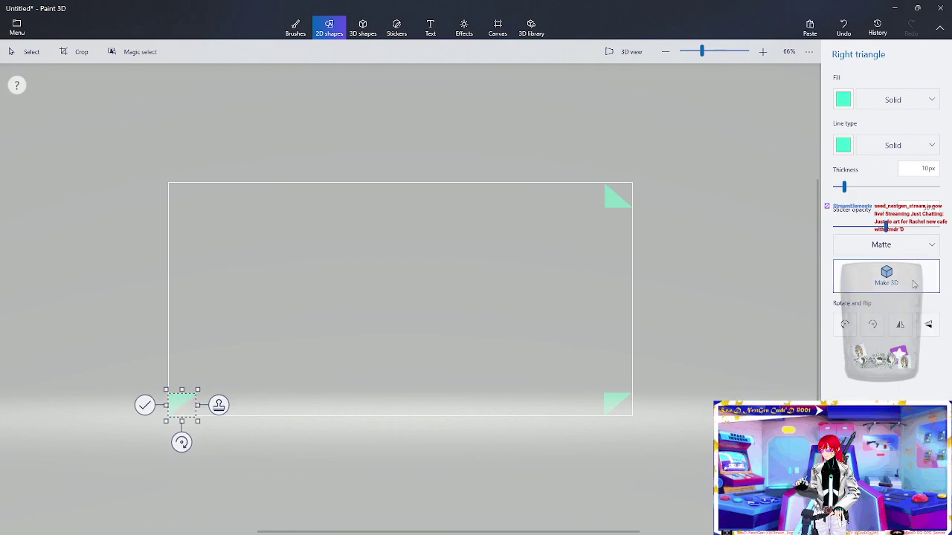
pyautogui.click(900, 325)
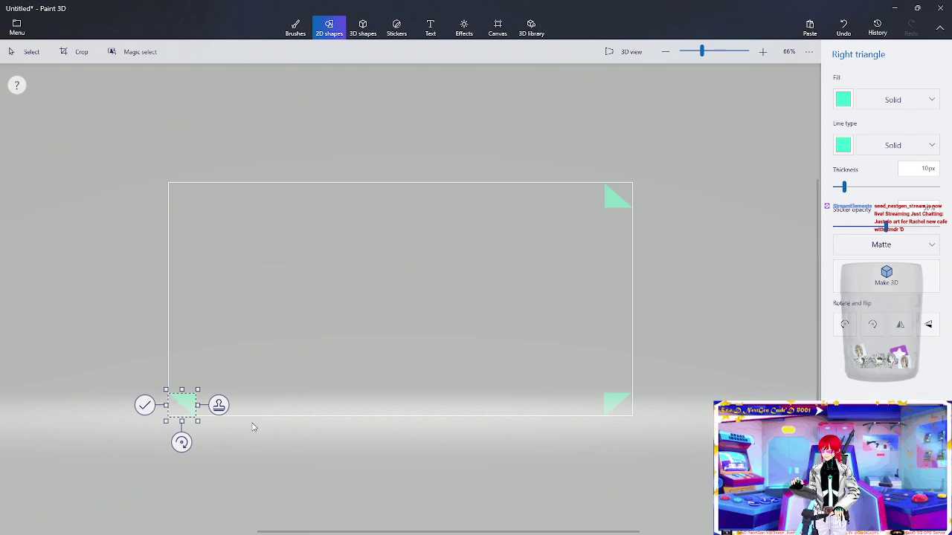
pyautogui.click(219, 404)
pyautogui.moveTo(187, 405); pyautogui.dragTo(182, 193)
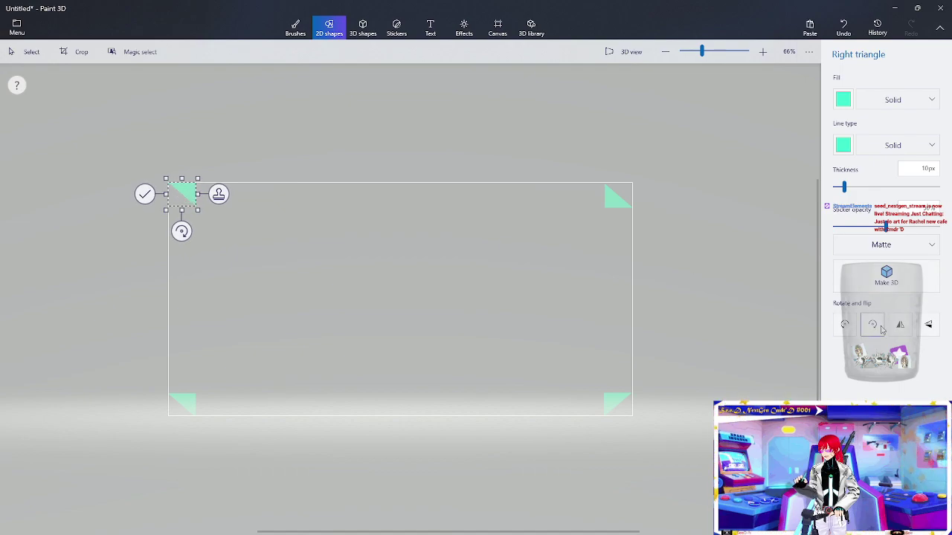
pyautogui.click(928, 324)
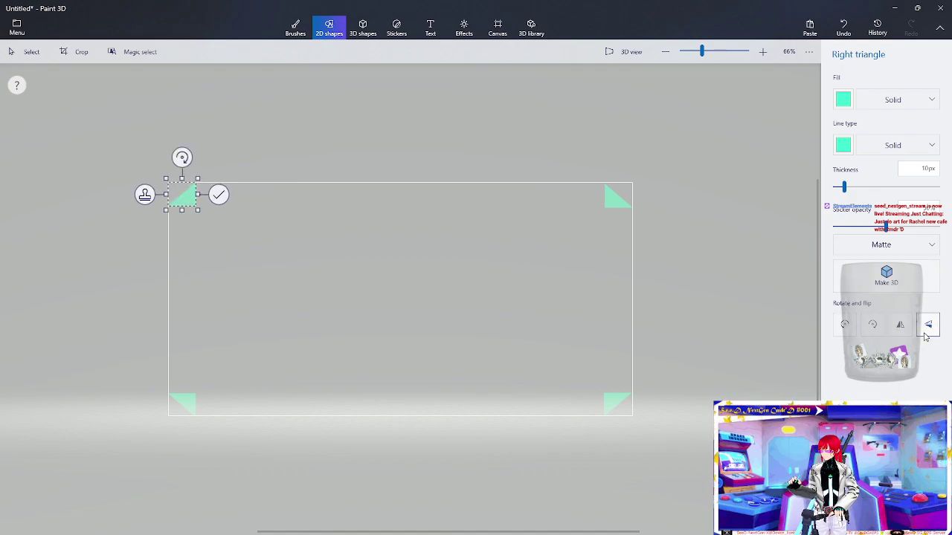
pyautogui.click(753, 295)
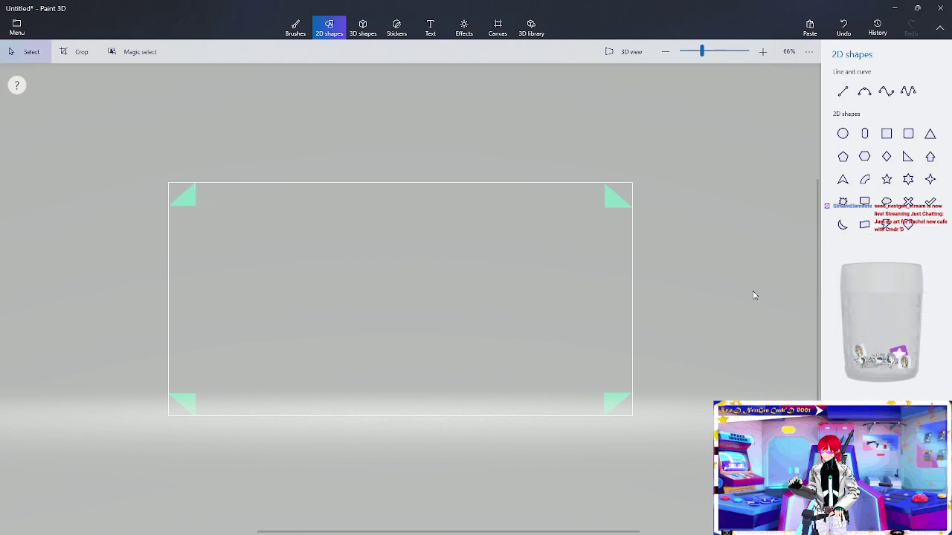
pyautogui.click(886, 133)
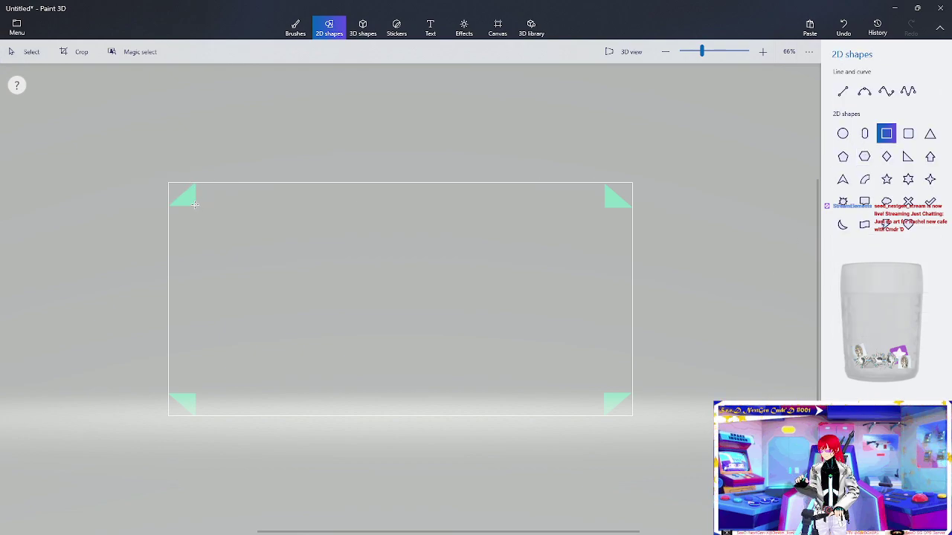
pyautogui.scroll(4, 194, 204)
pyautogui.moveTo(198, 206); pyautogui.dragTo(783, 161)
pyautogui.scroll(-3, 784, 163)
pyautogui.scroll(4, 762, 171)
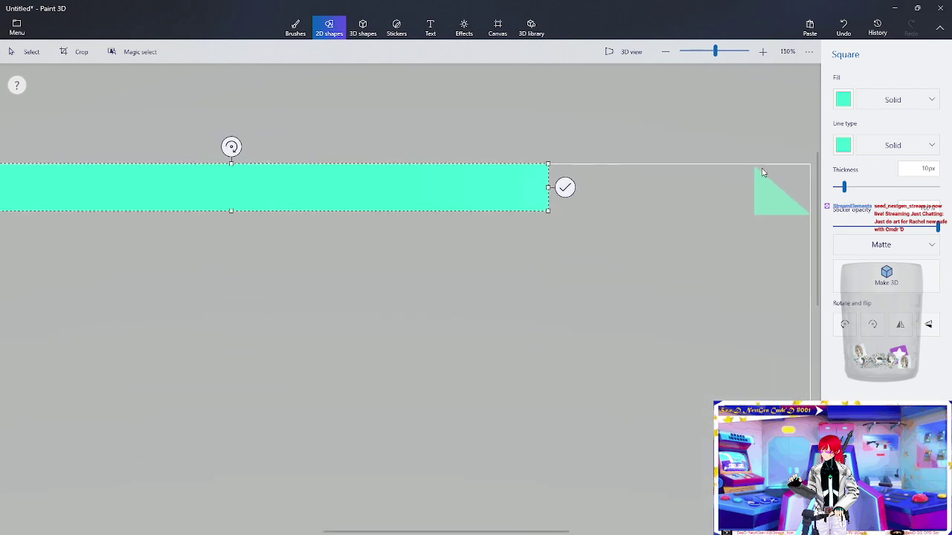
pyautogui.moveTo(525, 188); pyautogui.dragTo(761, 187)
pyautogui.scroll(-2, 637, 195)
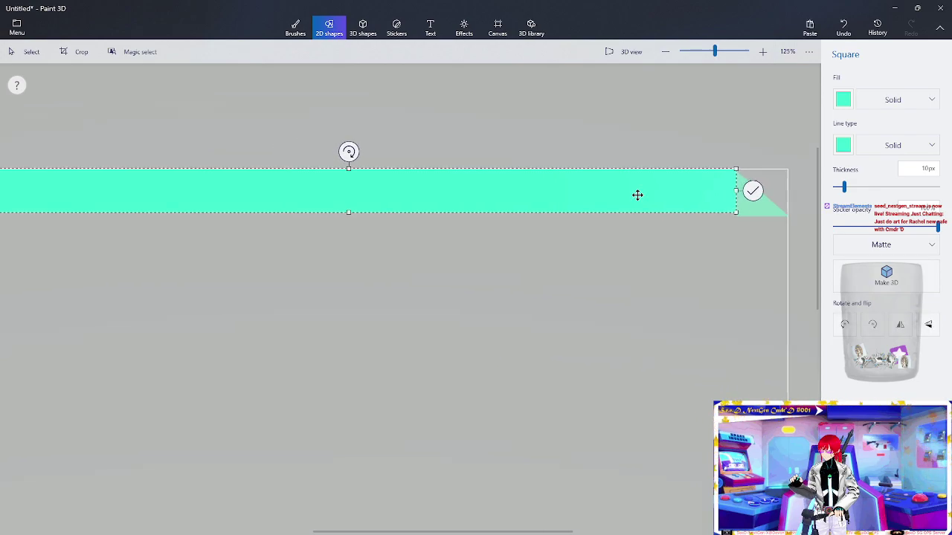
pyautogui.scroll(-1, 637, 194)
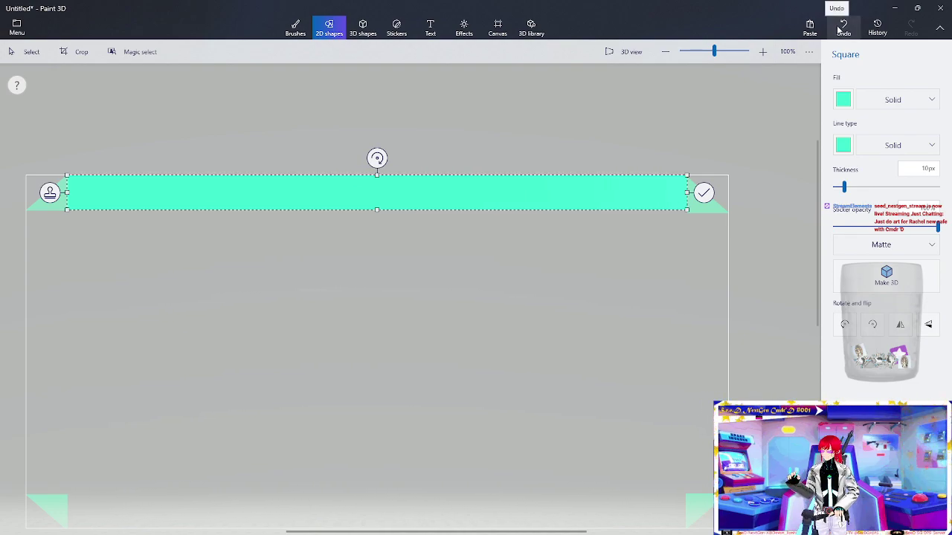
pyautogui.click(838, 30)
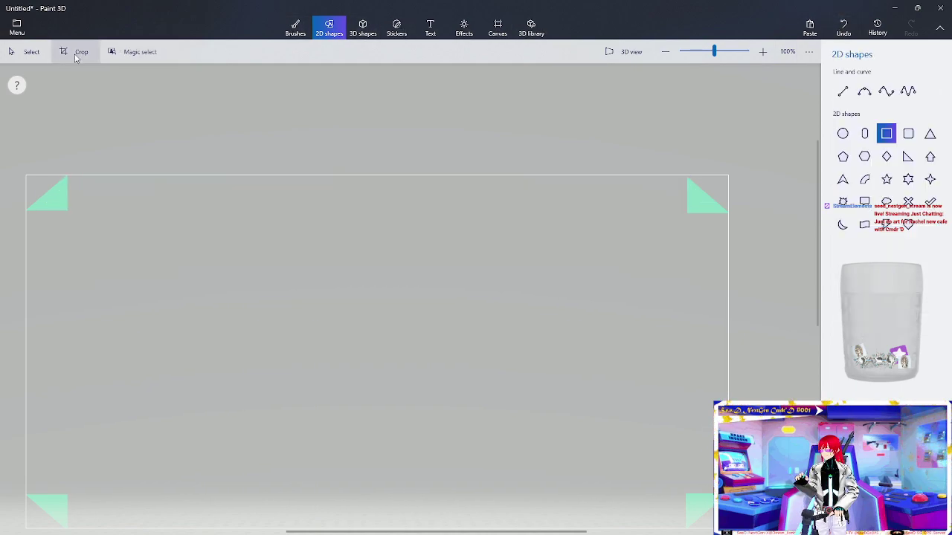
# Use the Eraser brush to wipe out the top-right corner triangle.
pyautogui.click(297, 30)
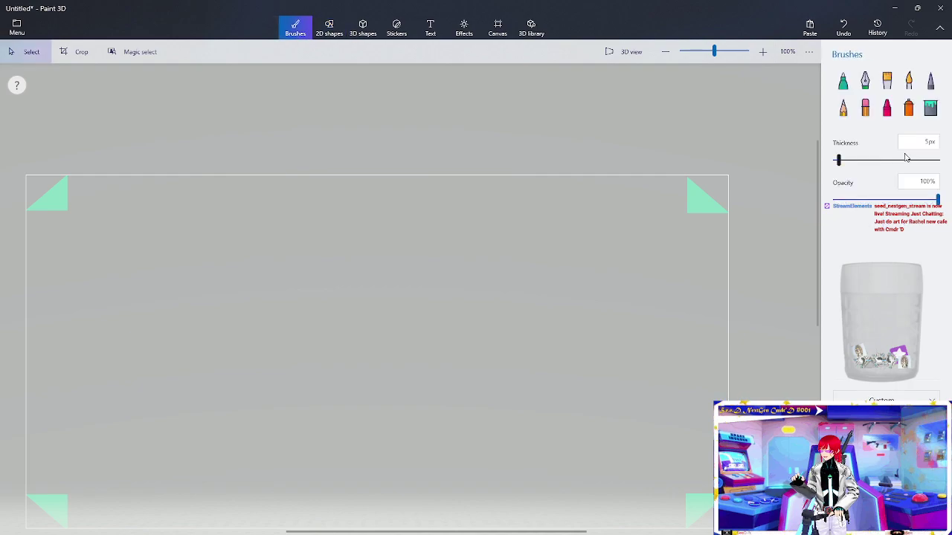
pyautogui.click(865, 108)
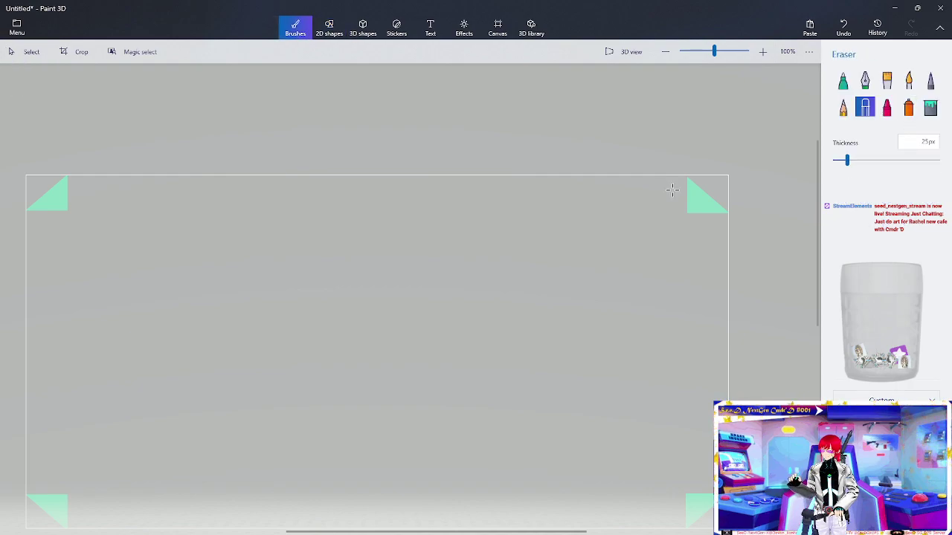
pyautogui.moveTo(690, 180)
pyautogui.mouseDown()
pyautogui.moveTo(689, 211)
pyautogui.moveTo(699, 186)
pyautogui.moveTo(729, 212)
pyautogui.moveTo(701, 207)
pyautogui.mouseUp()
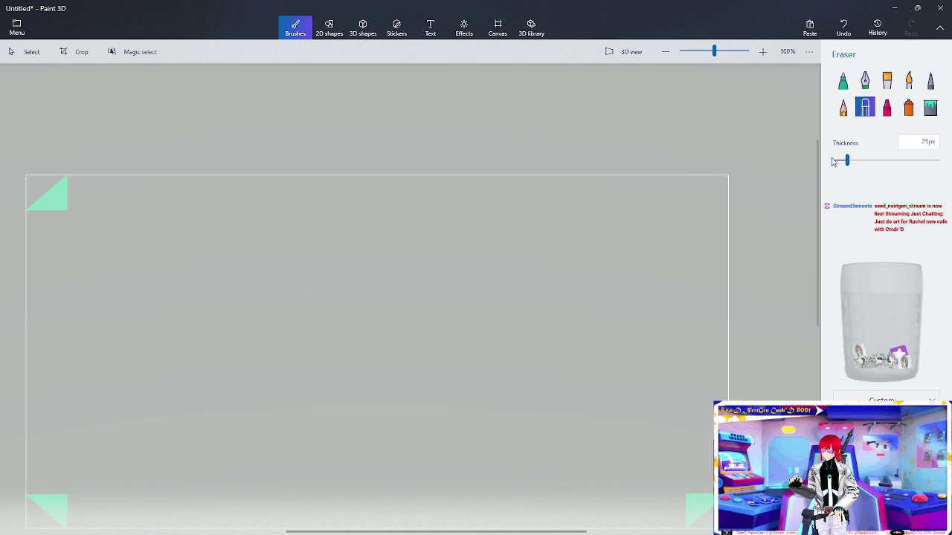
pyautogui.scroll(-2, 636, 286)
pyautogui.scroll(2, 586, 304)
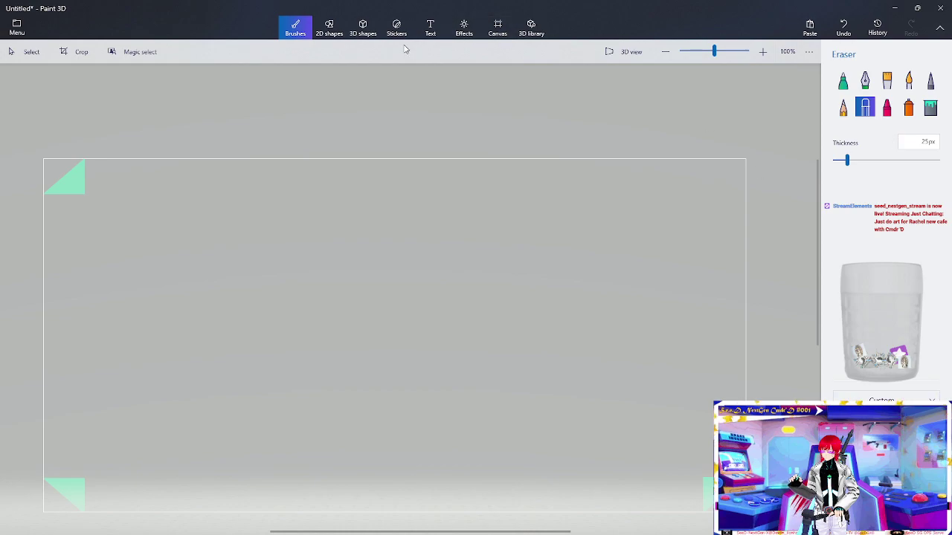
# Draw a right triangle, flip it horizontally, and place it in the top-right corner.
pyautogui.click(331, 27)
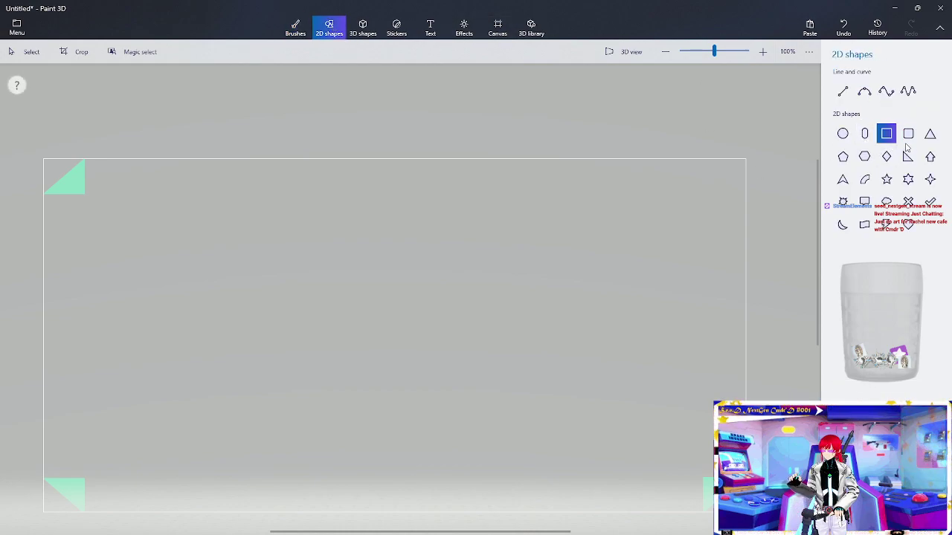
pyautogui.click(908, 156)
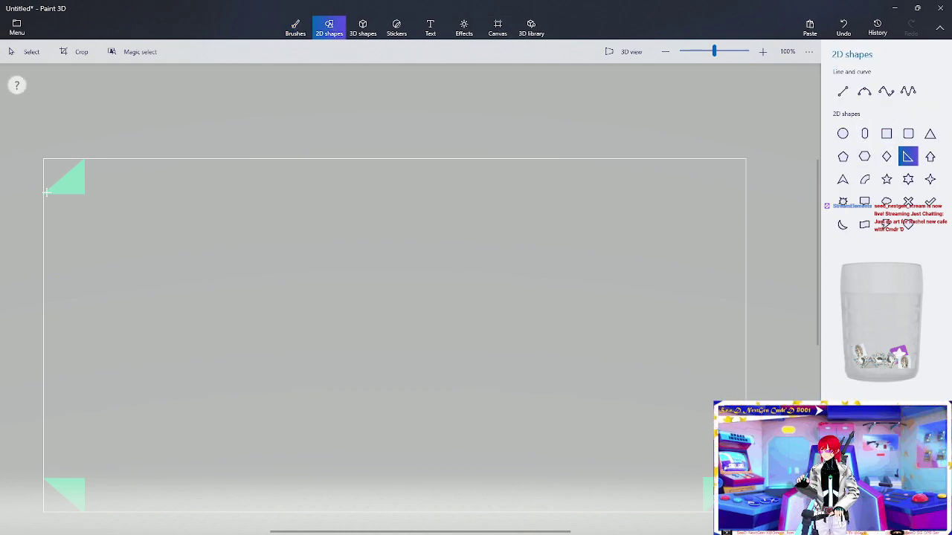
pyautogui.moveTo(67, 182)
pyautogui.mouseDown()
pyautogui.moveTo(85, 162)
pyautogui.moveTo(65, 196)
pyautogui.mouseUp()
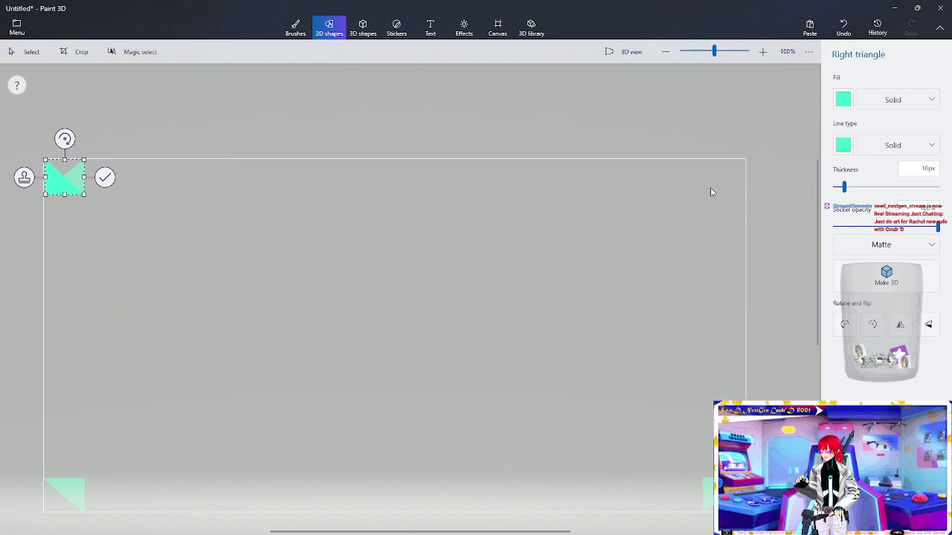
pyautogui.click(899, 324)
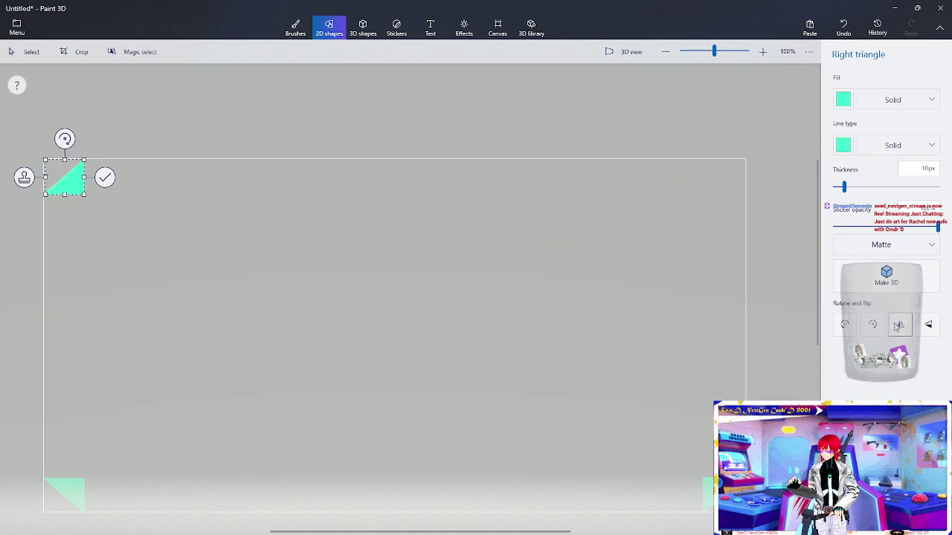
pyautogui.moveTo(68, 178); pyautogui.dragTo(726, 182)
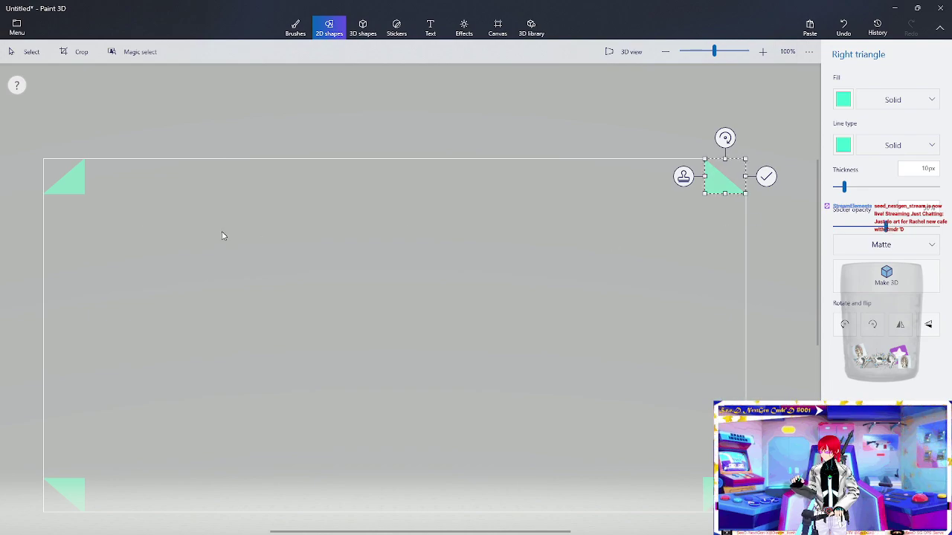
pyautogui.scroll(-1, 292, 247)
pyautogui.scroll(1, 305, 260)
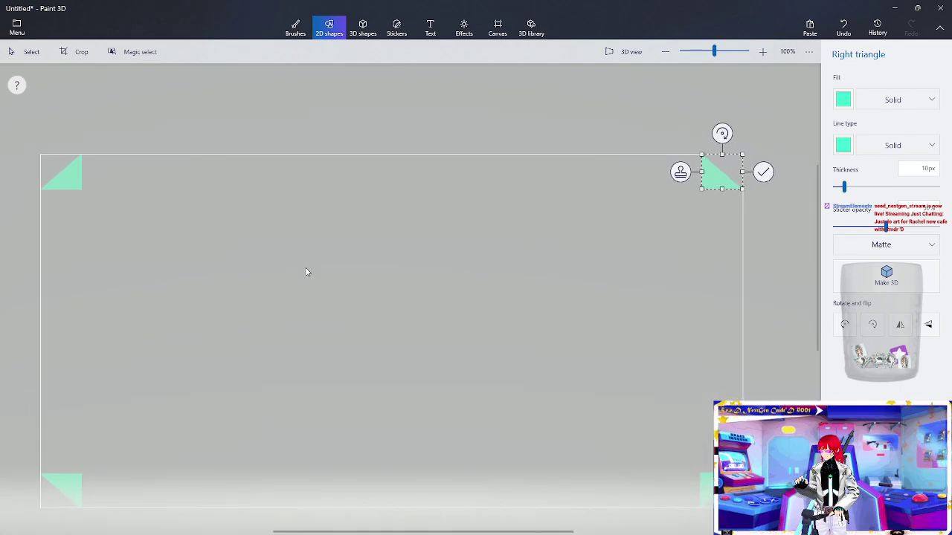
pyautogui.scroll(-1, 305, 266)
pyautogui.scroll(1, 257, 273)
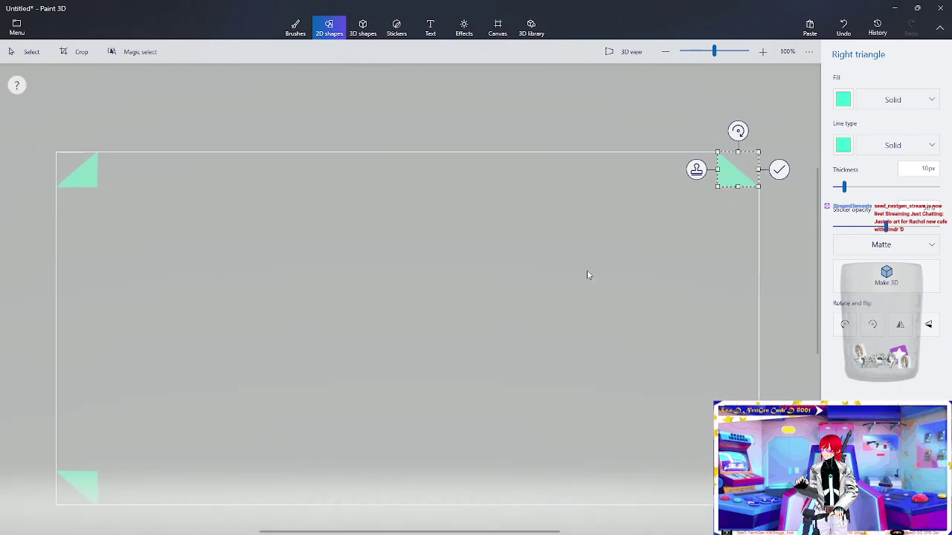
pyautogui.click(785, 240)
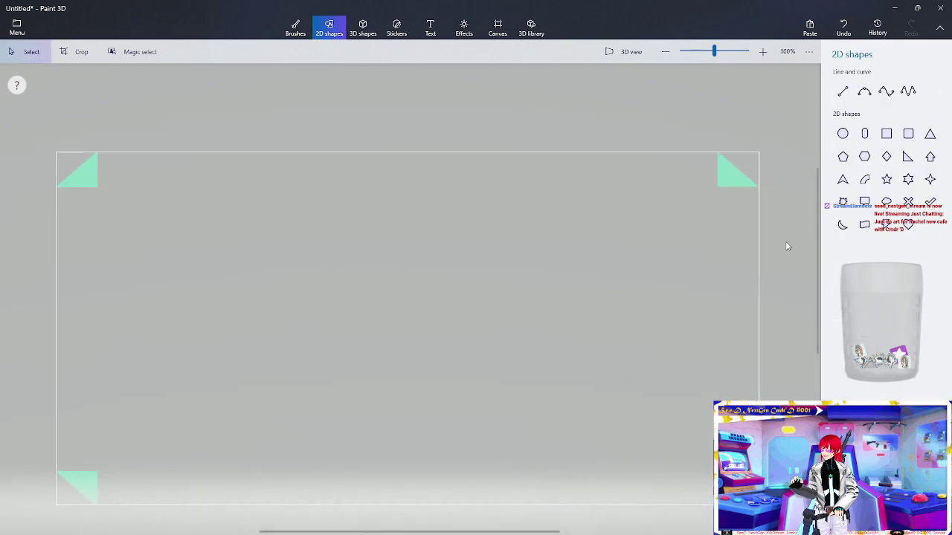
pyautogui.click(890, 133)
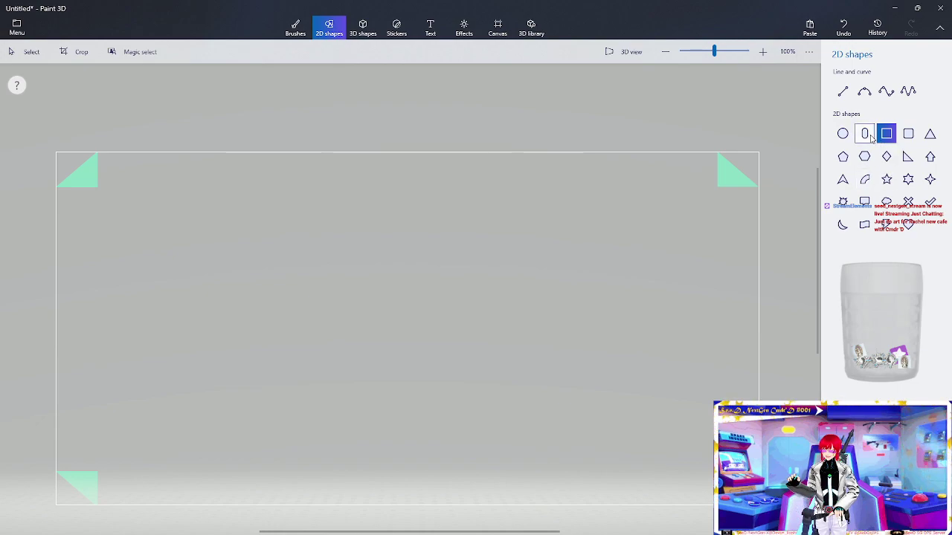
# Draw a teal capsule bar across the top and stretch it between the corner triangles.
pyautogui.click(866, 137)
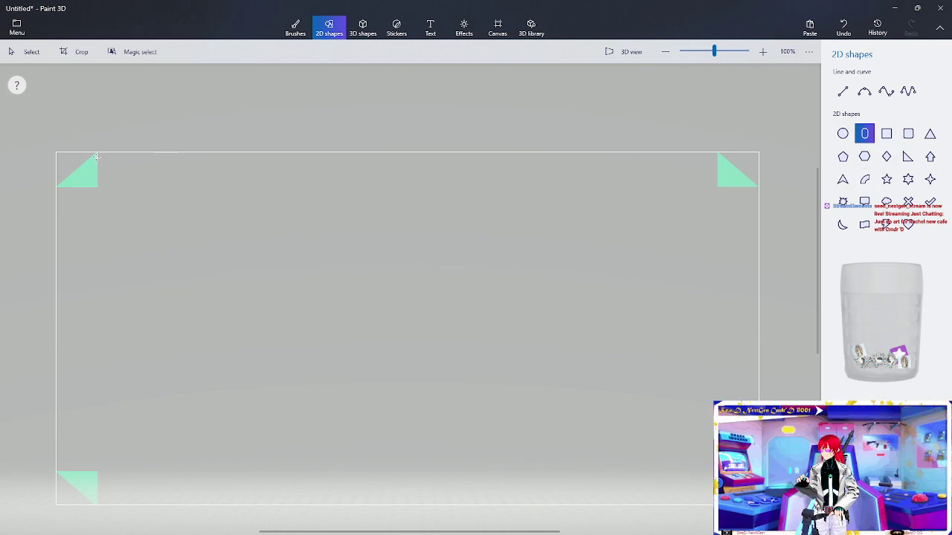
pyautogui.moveTo(98, 157); pyautogui.dragTo(925, 186)
pyautogui.scroll(-1, 491, 228)
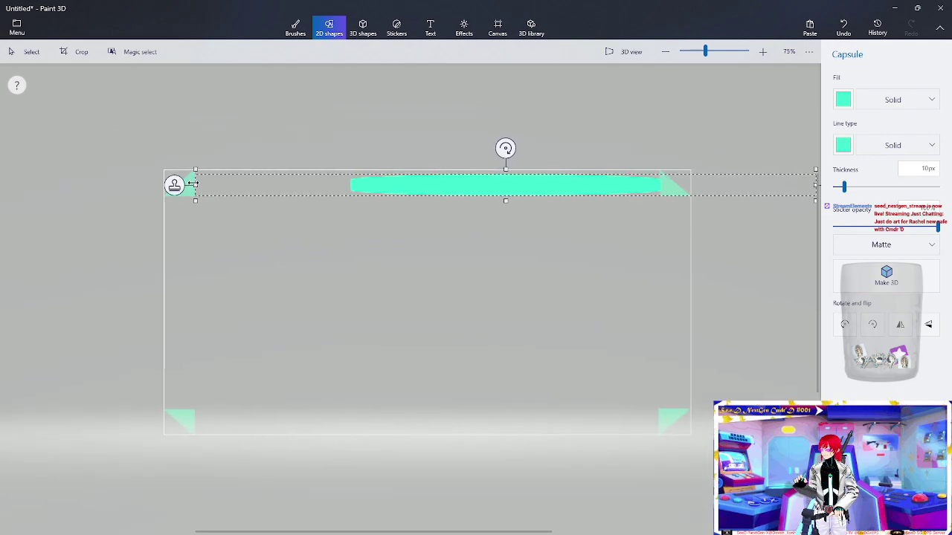
pyautogui.press('Left')
pyautogui.press('Left')
pyautogui.press('Left')
pyautogui.press('Left')
pyautogui.press('Left')
pyautogui.press('Left')
pyautogui.press('Left')
pyautogui.press('Left')
pyautogui.press('Left')
pyautogui.press('Left')
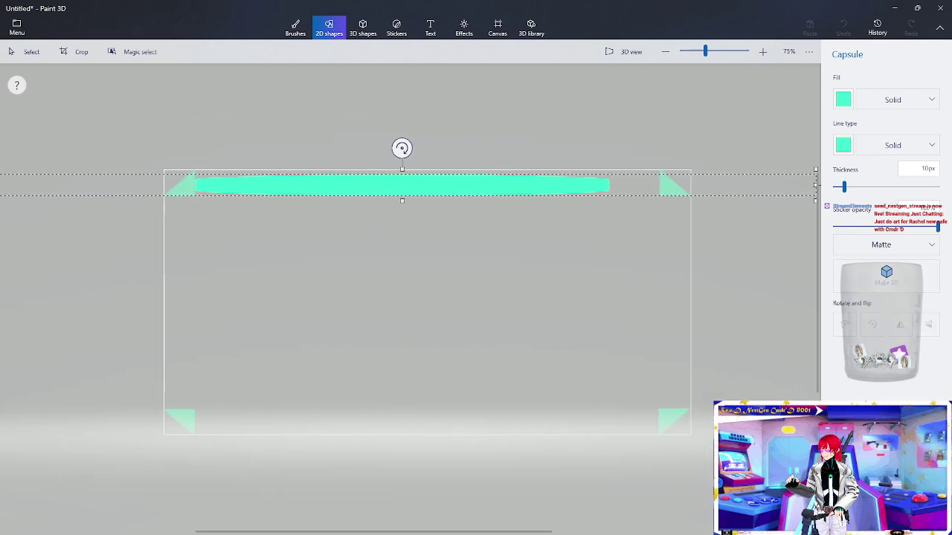
pyautogui.scroll(-1, 266, 227)
pyautogui.scroll(-1, 266, 227)
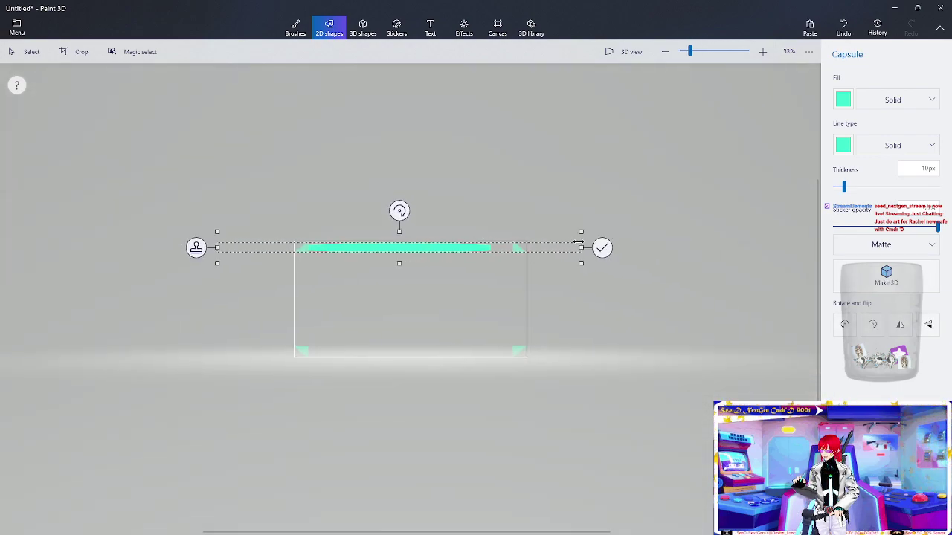
pyautogui.moveTo(582, 248); pyautogui.dragTo(611, 248)
pyautogui.moveTo(217, 248); pyautogui.dragTo(207, 247)
pyautogui.scroll(2, 387, 275)
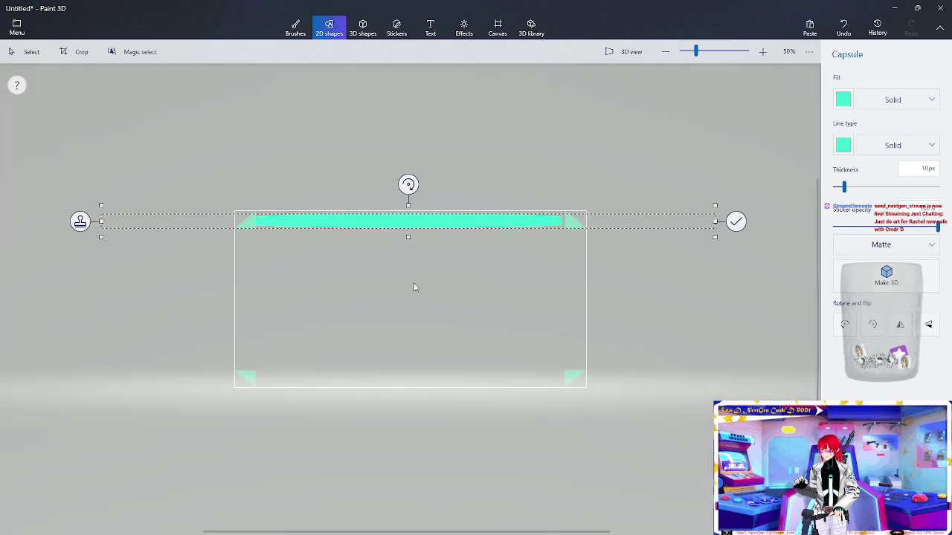
pyautogui.moveTo(715, 221); pyautogui.dragTo(720, 221)
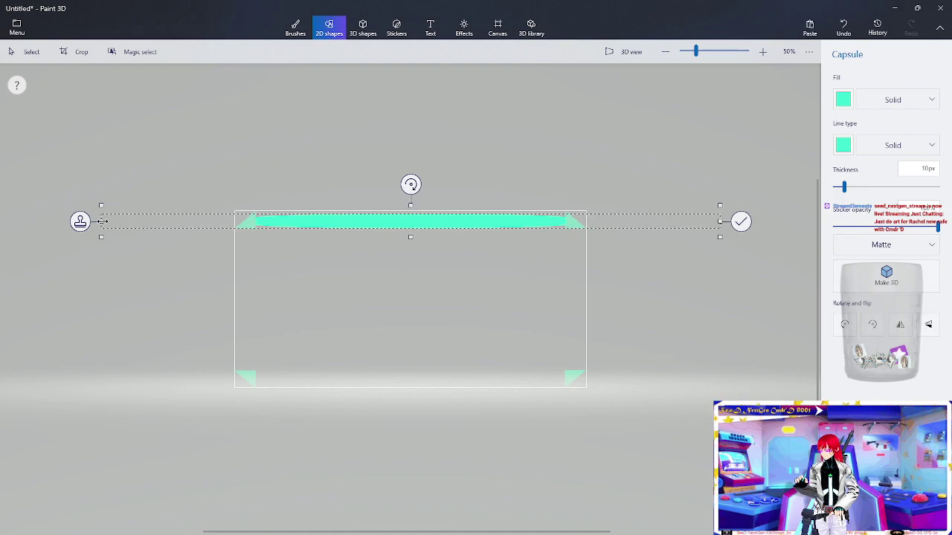
pyautogui.moveTo(103, 221); pyautogui.dragTo(100, 220)
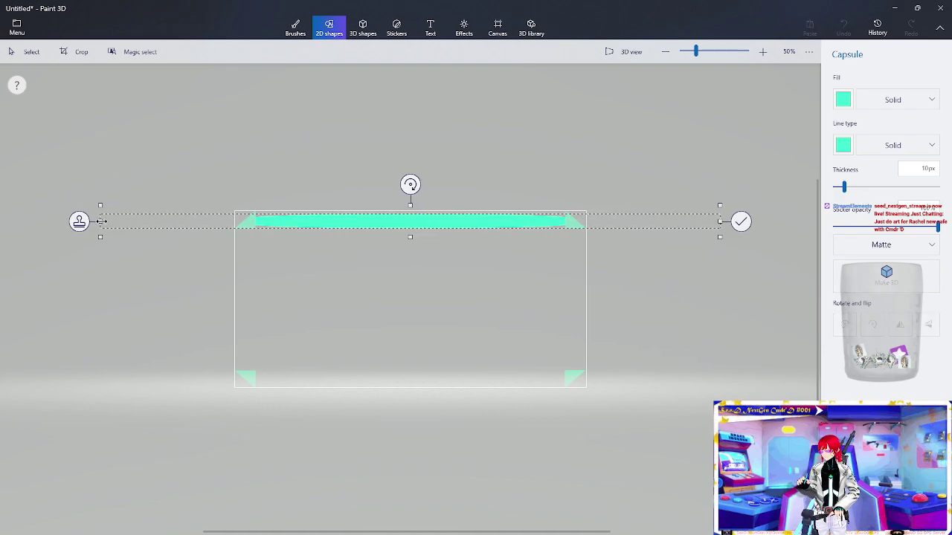
# Adjust the top bar's thickness and lower its sticker opacity to make it translucent.
pyautogui.moveTo(410, 204); pyautogui.dragTo(408, 201)
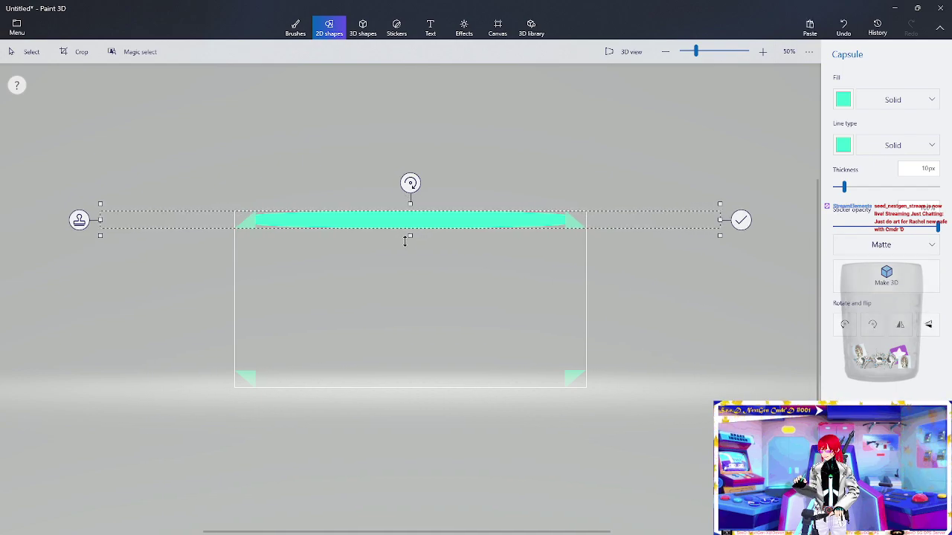
pyautogui.moveTo(408, 239); pyautogui.dragTo(407, 244)
pyautogui.moveTo(410, 207); pyautogui.dragTo(410, 237)
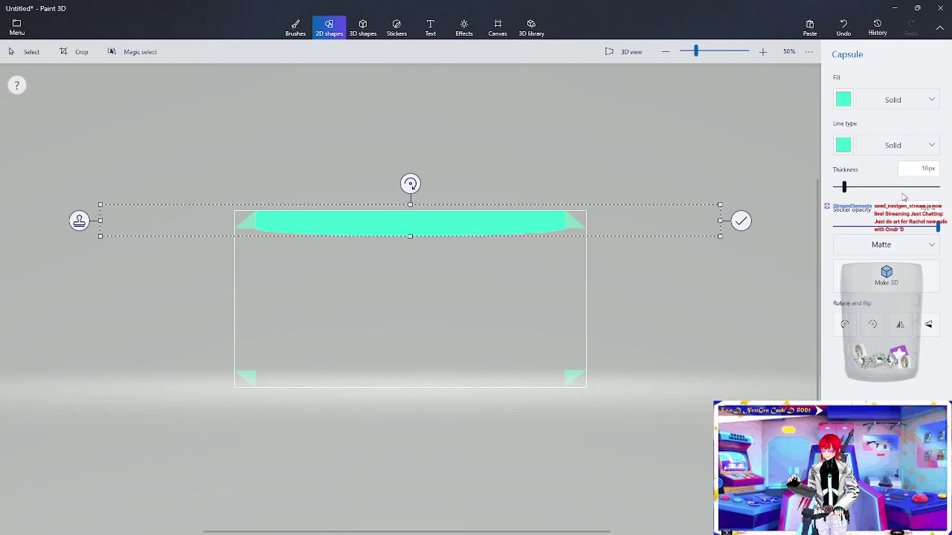
pyautogui.moveTo(927, 231); pyautogui.dragTo(895, 226)
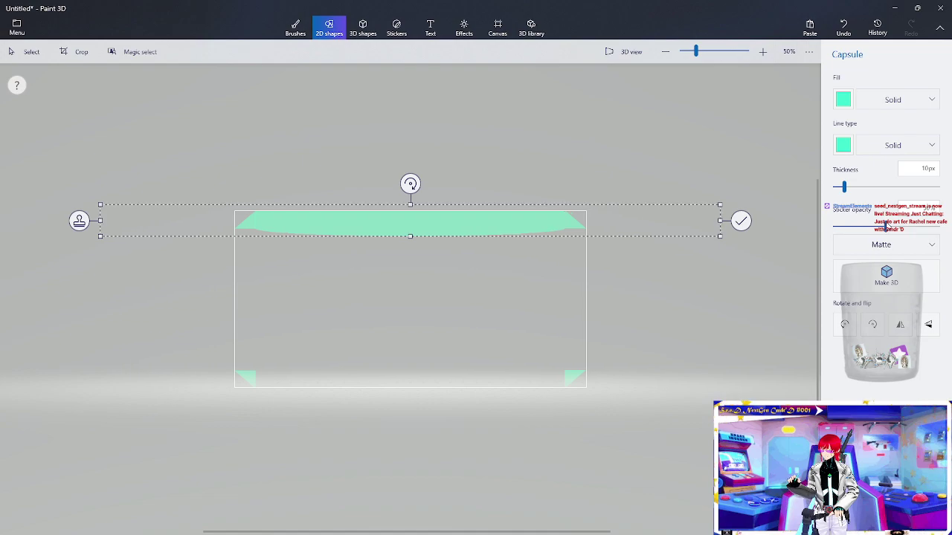
# Stamp a copy of the translucent capsule bar along the bottom edge and commit it.
pyautogui.moveTo(386, 216); pyautogui.dragTo(387, 375)
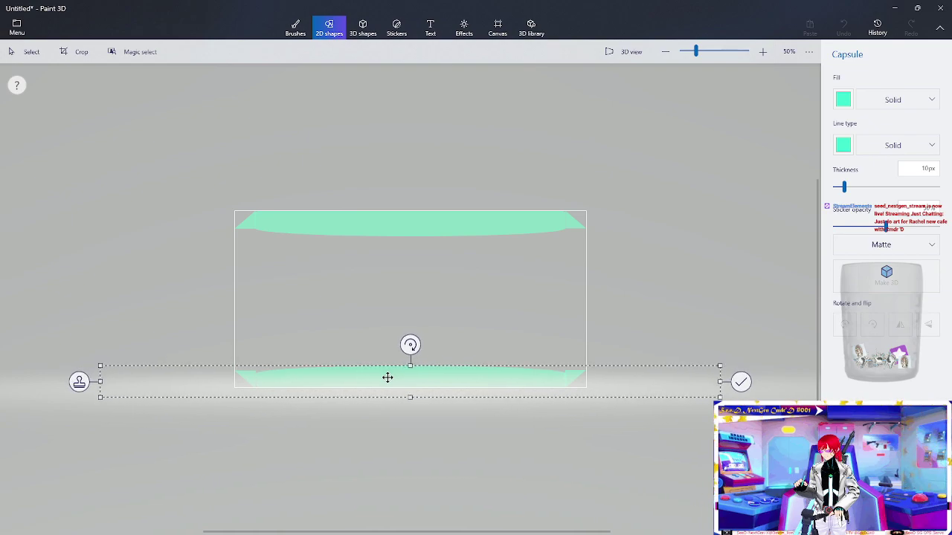
pyautogui.moveTo(387, 376); pyautogui.dragTo(388, 376)
pyautogui.scroll(2, 563, 388)
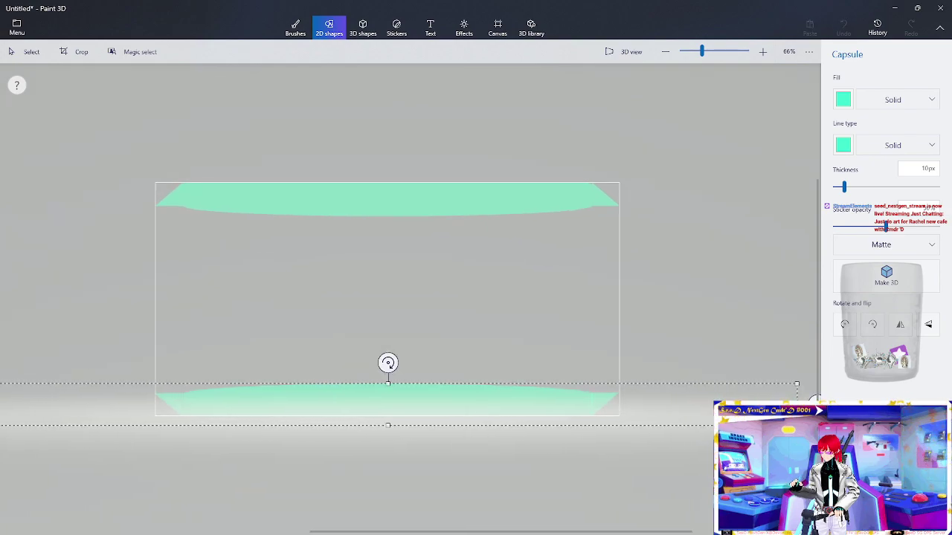
pyautogui.moveTo(388, 381); pyautogui.dragTo(387, 381)
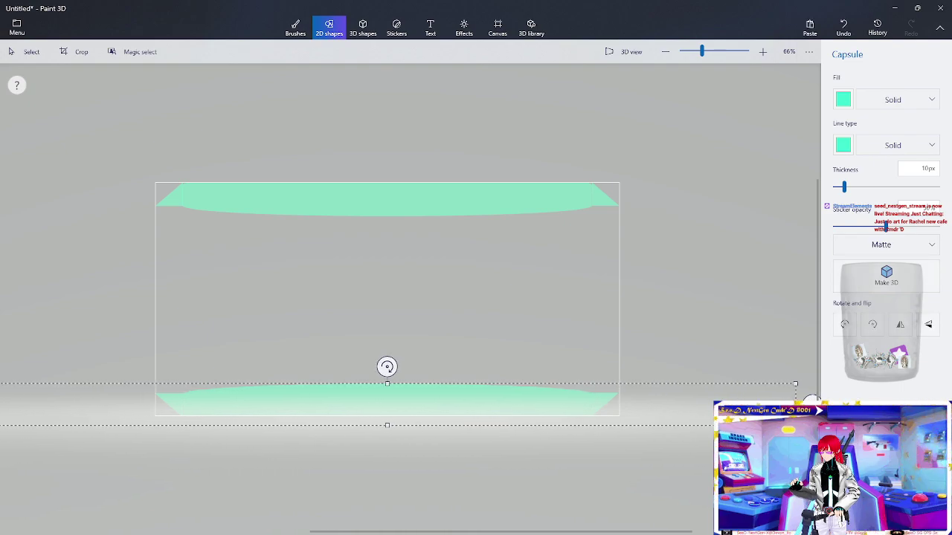
pyautogui.click(728, 275)
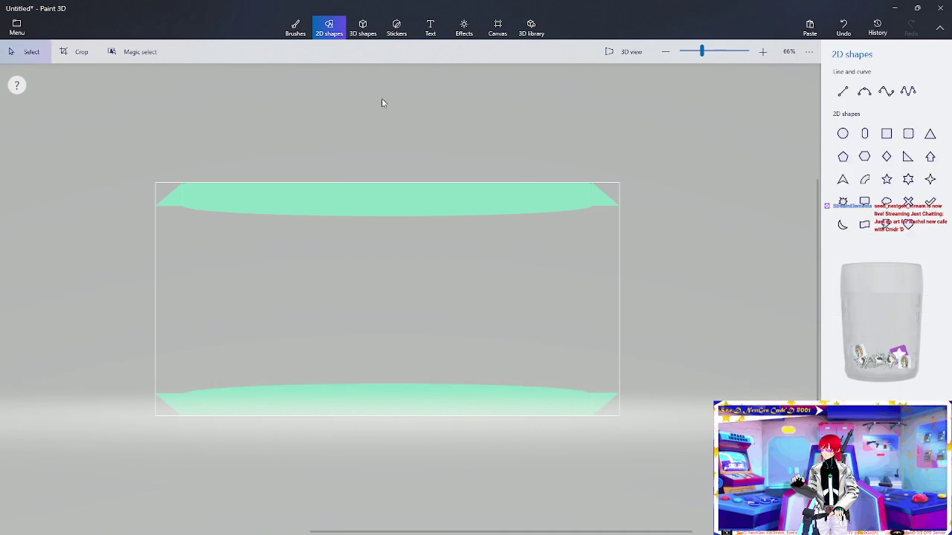
# Draw a tall hexagon bar down the right edge, stretching and widening it to fit.
pyautogui.click(887, 134)
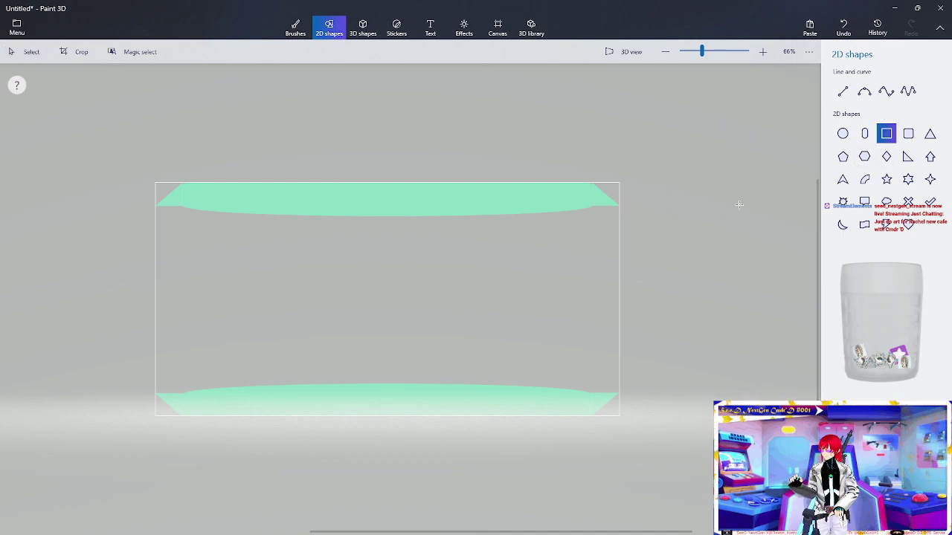
pyautogui.click(865, 139)
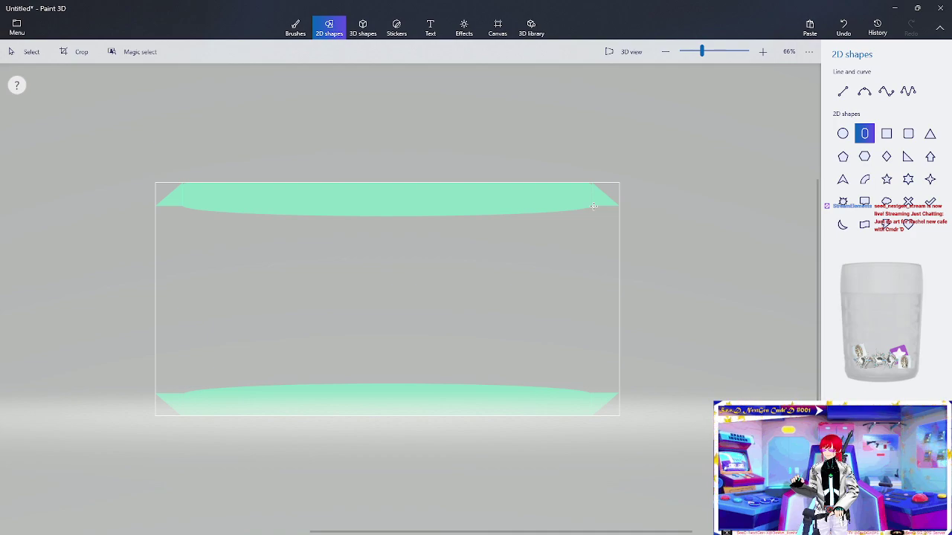
pyautogui.click(865, 159)
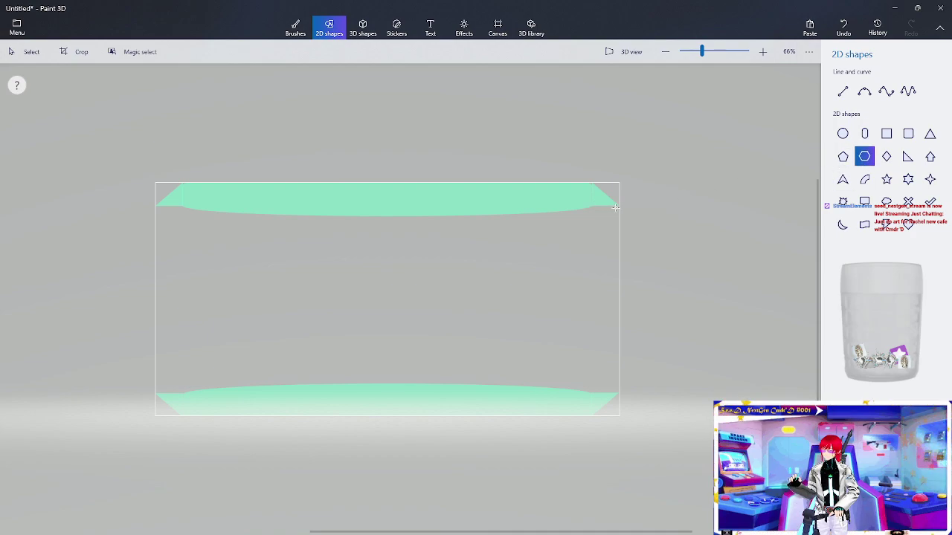
pyautogui.moveTo(625, 210)
pyautogui.mouseDown()
pyautogui.moveTo(609, 408)
pyautogui.moveTo(616, 405)
pyautogui.mouseUp()
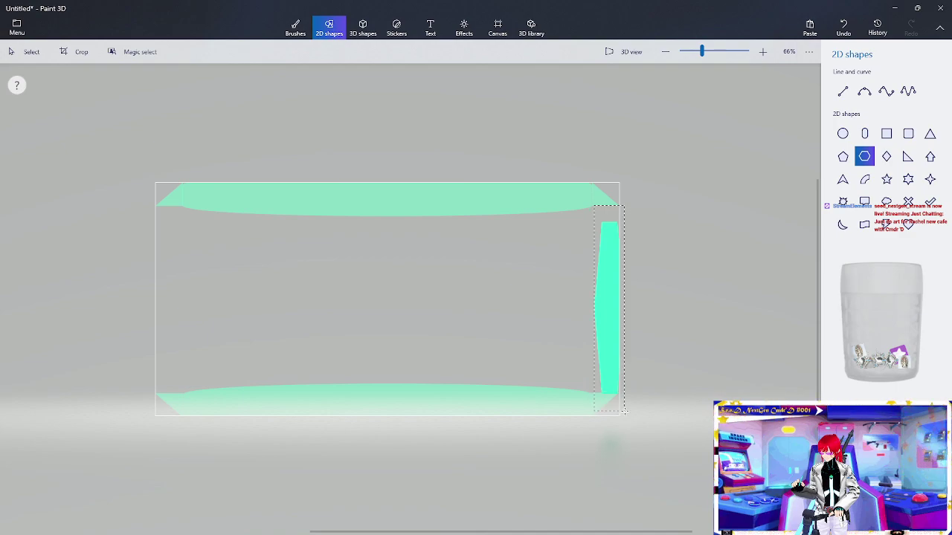
pyautogui.moveTo(624, 410); pyautogui.dragTo(625, 410)
pyautogui.moveTo(609, 206); pyautogui.dragTo(610, 187)
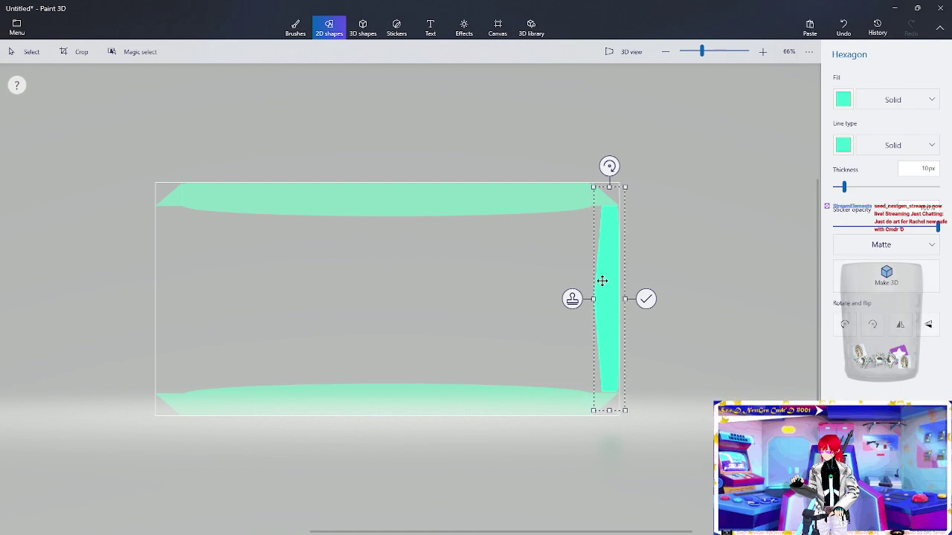
pyautogui.moveTo(595, 301); pyautogui.dragTo(629, 300)
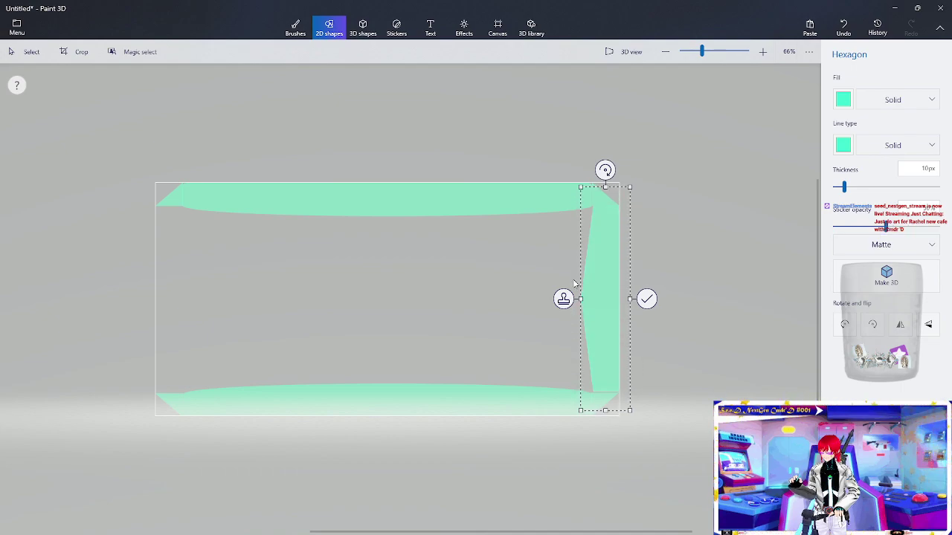
# Copy the hexagon bar to the left edge, adjust its length and width, and commit.
pyautogui.moveTo(595, 299); pyautogui.dragTo(159, 282)
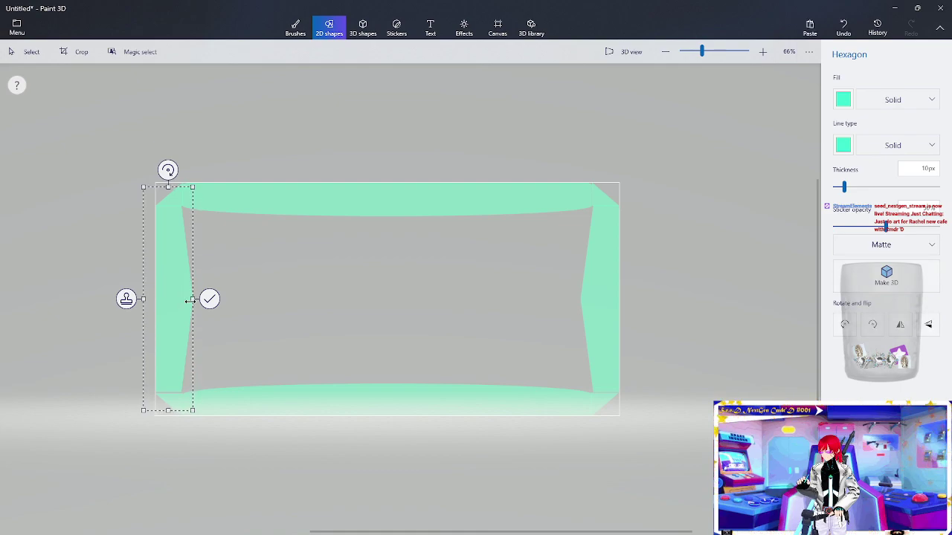
pyautogui.moveTo(160, 413); pyautogui.dragTo(166, 411)
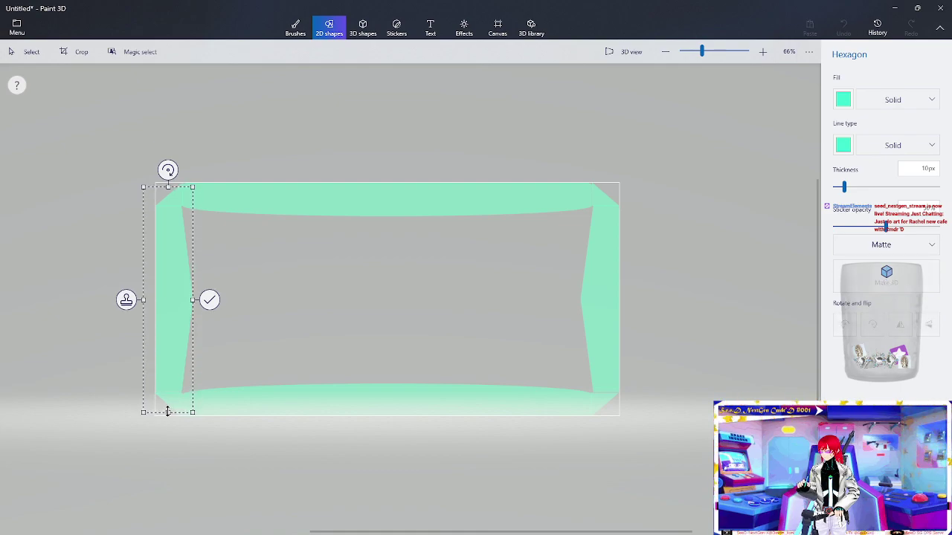
pyautogui.moveTo(191, 300); pyautogui.dragTo(194, 300)
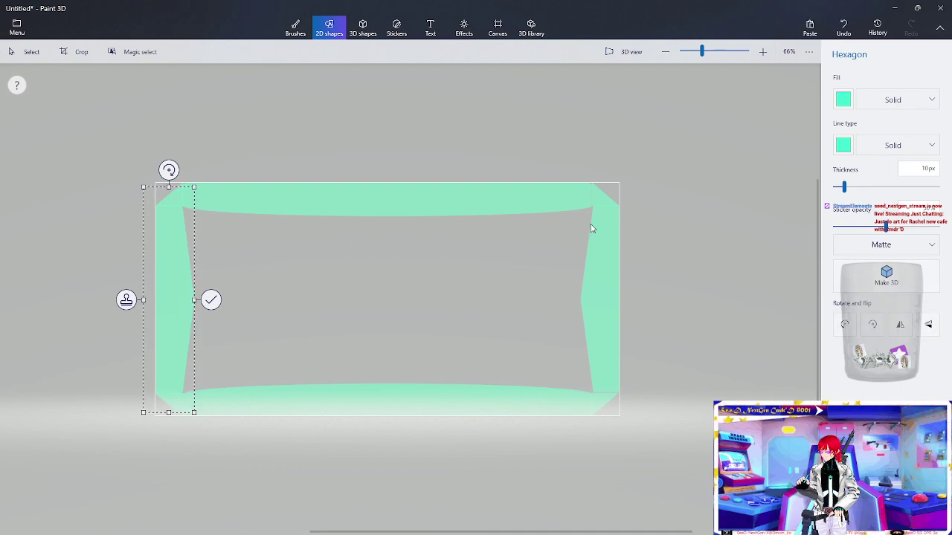
pyautogui.click(755, 231)
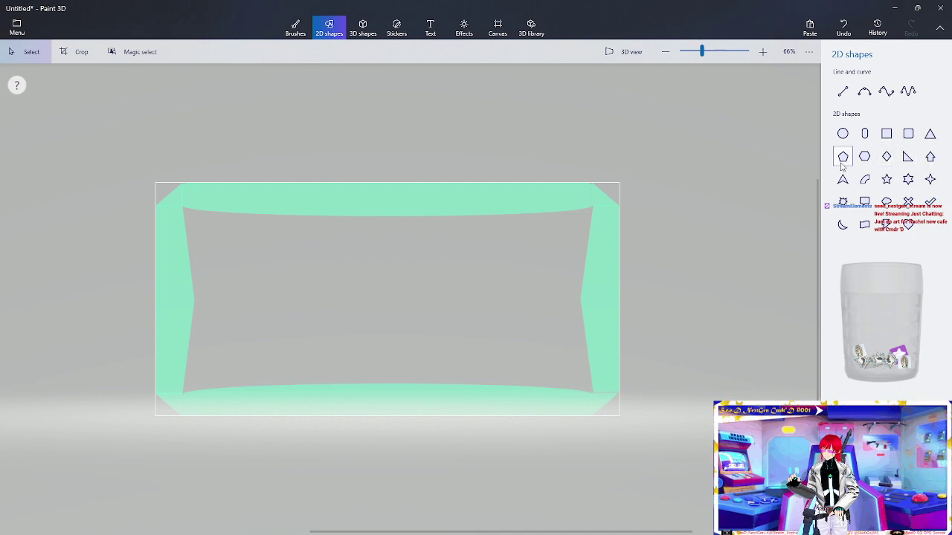
pyautogui.click(865, 180)
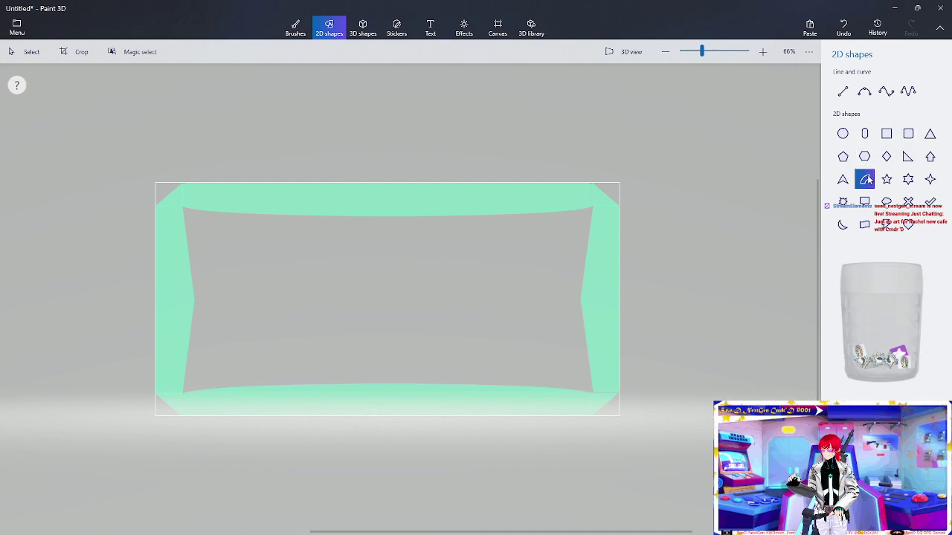
pyautogui.moveTo(190, 261); pyautogui.dragTo(518, 220)
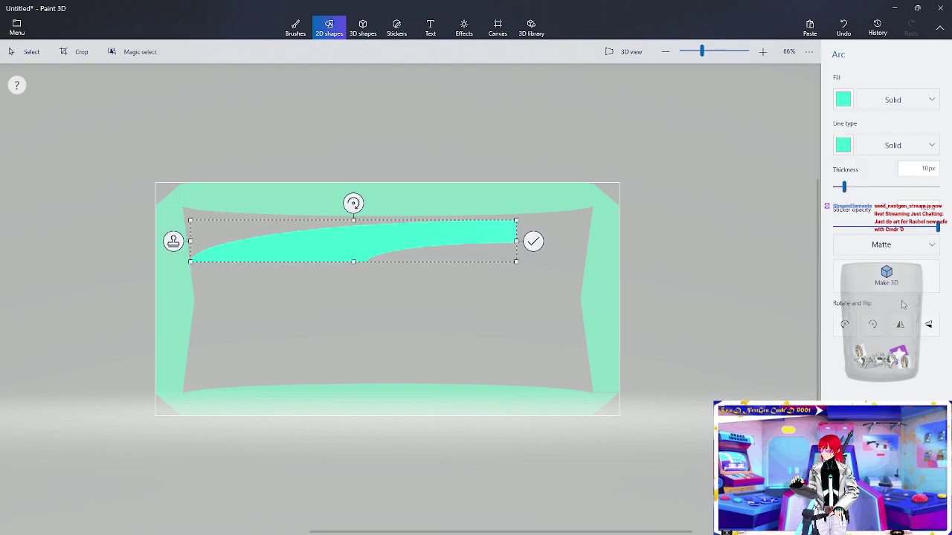
pyautogui.click(901, 324)
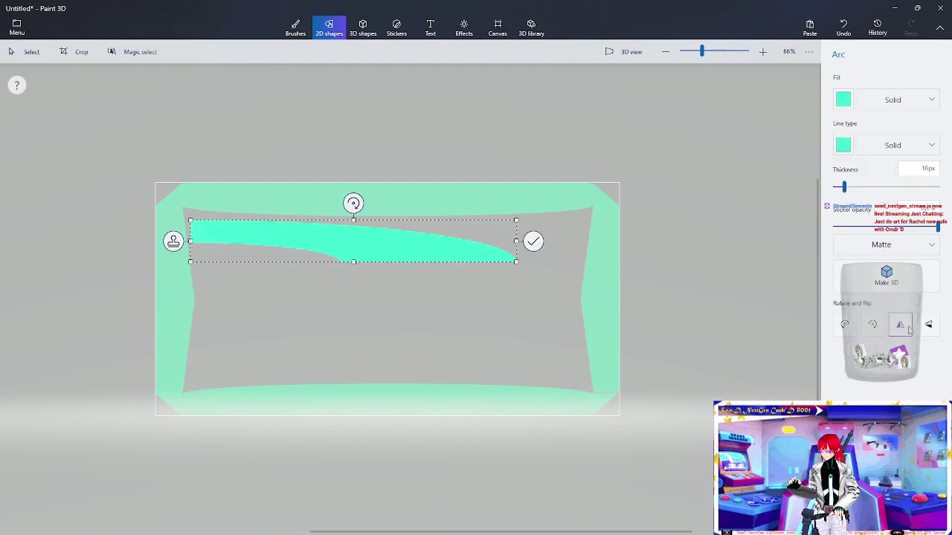
pyautogui.click(928, 325)
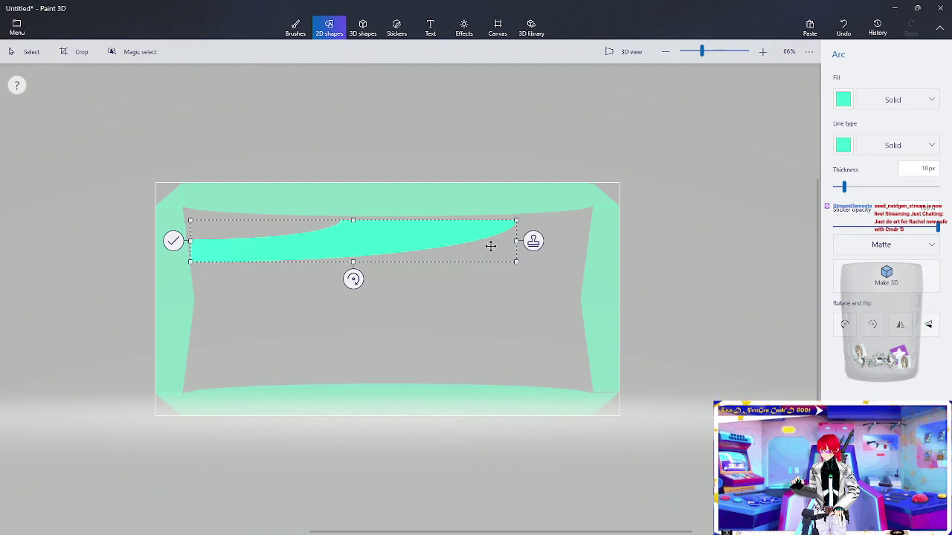
pyautogui.moveTo(515, 240); pyautogui.dragTo(356, 240)
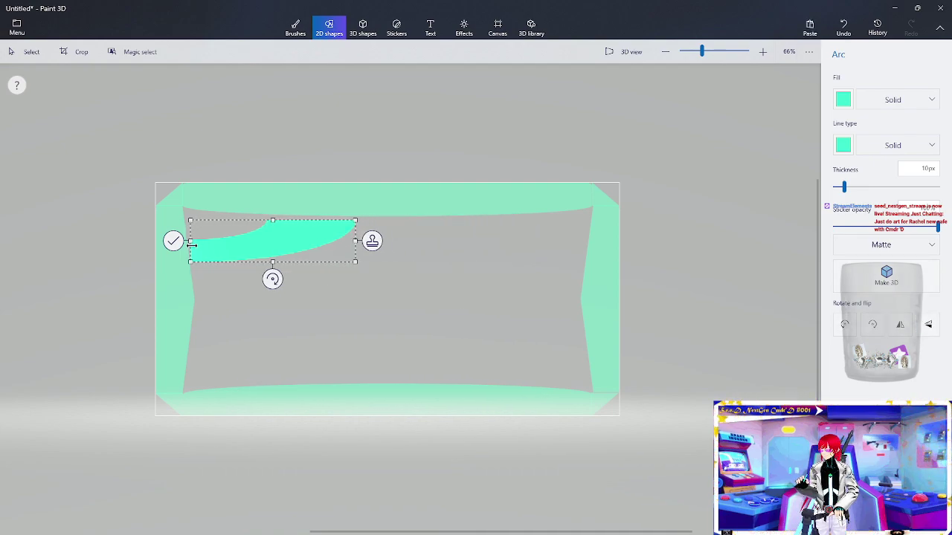
pyautogui.moveTo(184, 244); pyautogui.dragTo(185, 243)
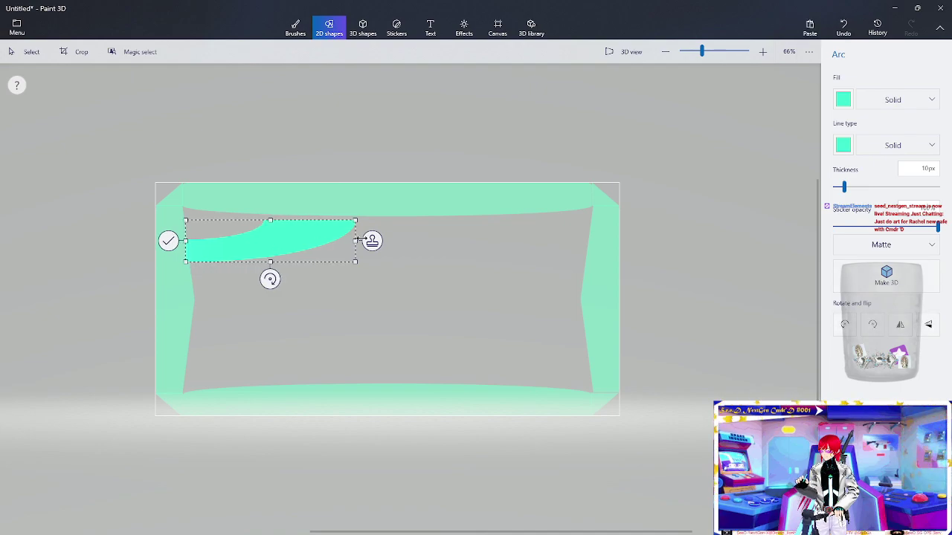
pyautogui.moveTo(269, 261); pyautogui.dragTo(269, 251)
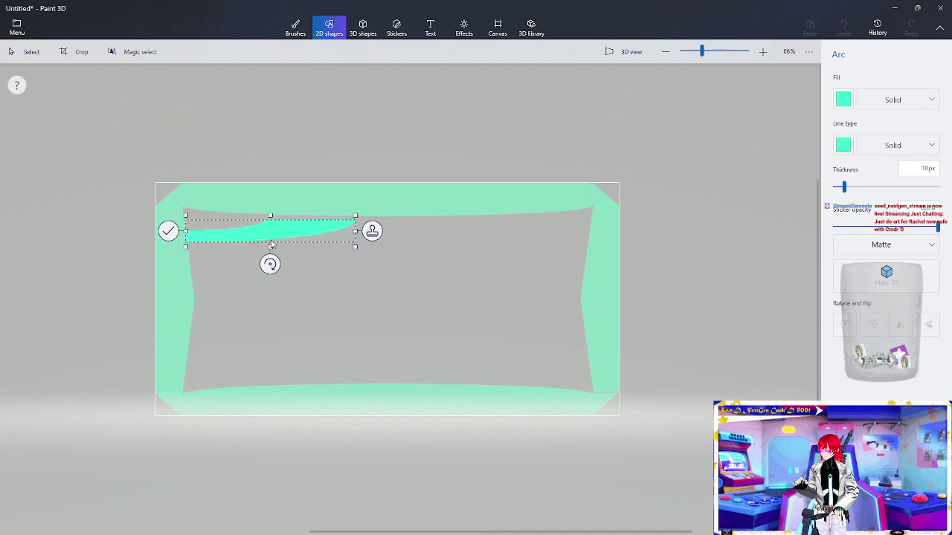
pyautogui.moveTo(356, 228); pyautogui.dragTo(310, 229)
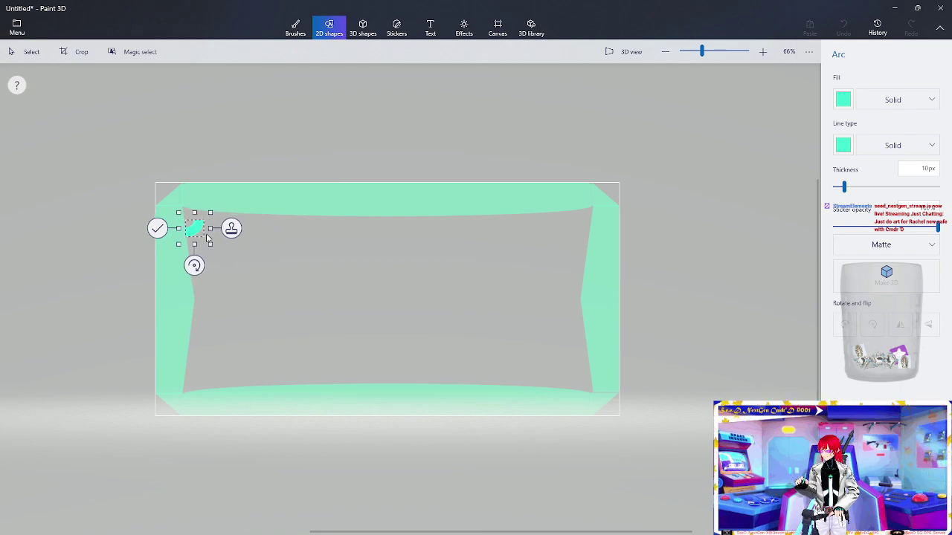
pyautogui.moveTo(207, 237); pyautogui.dragTo(587, 210)
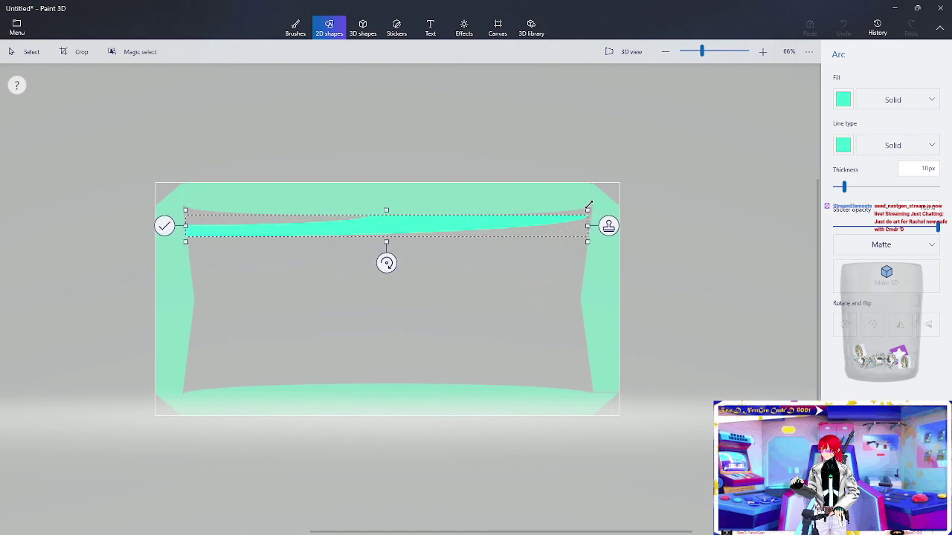
pyautogui.moveTo(185, 225); pyautogui.dragTo(534, 272)
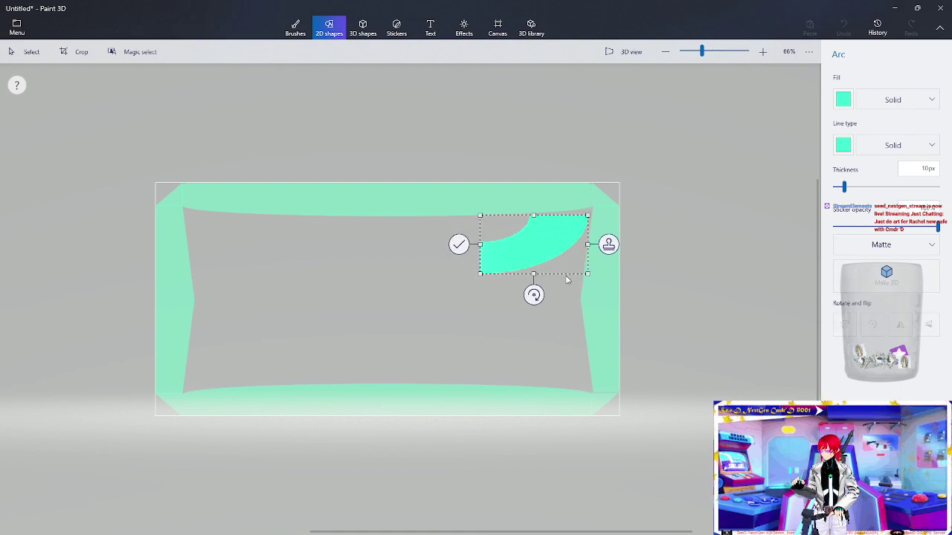
pyautogui.moveTo(480, 245); pyautogui.dragTo(585, 223)
pyautogui.press('Return')
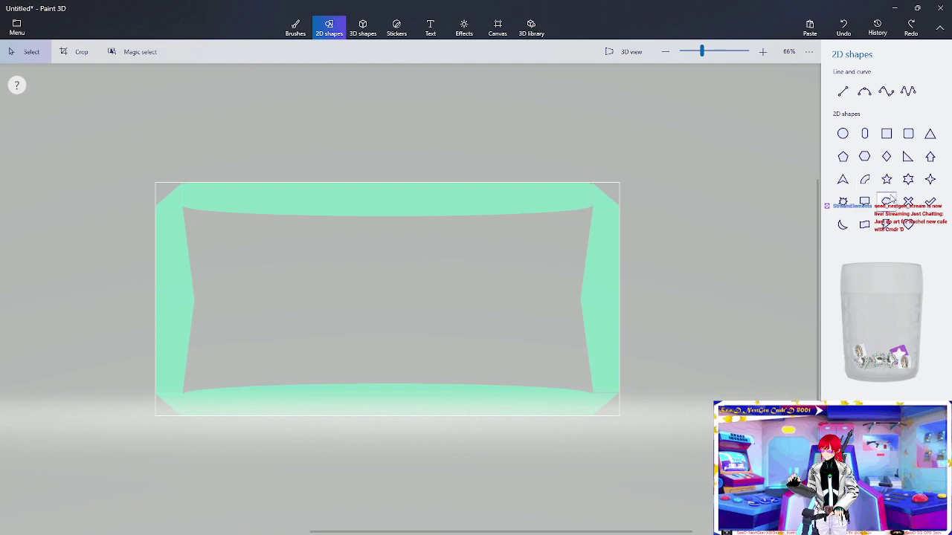
# Draw a Banner shape under the top bar, then thin it and adjust its position and length.
pyautogui.click(932, 208)
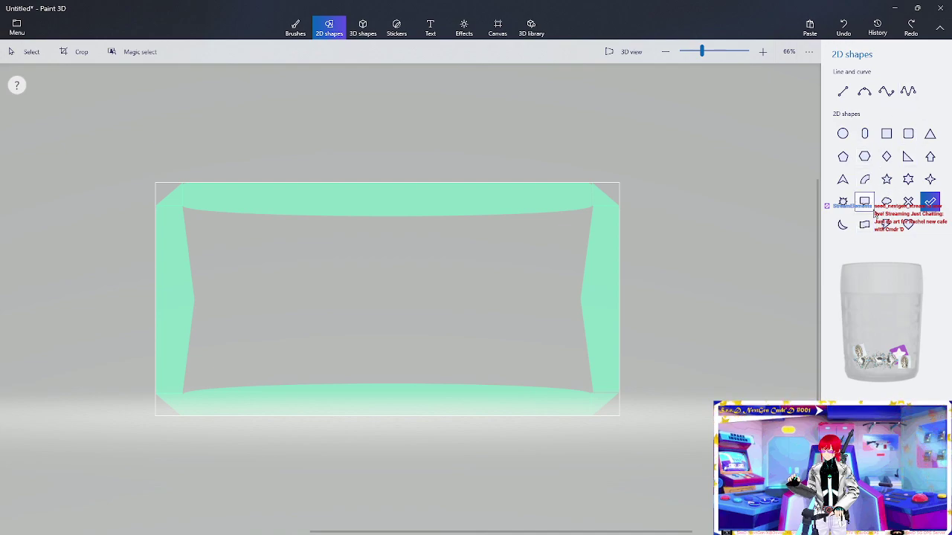
pyautogui.click(863, 224)
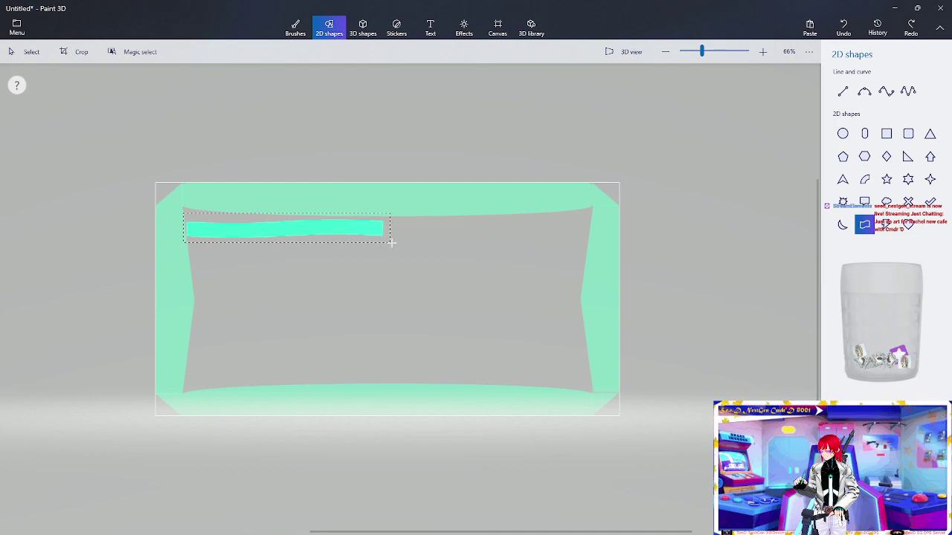
pyautogui.moveTo(420, 275)
pyautogui.mouseDown()
pyautogui.moveTo(431, 287)
pyautogui.moveTo(414, 258)
pyautogui.mouseUp()
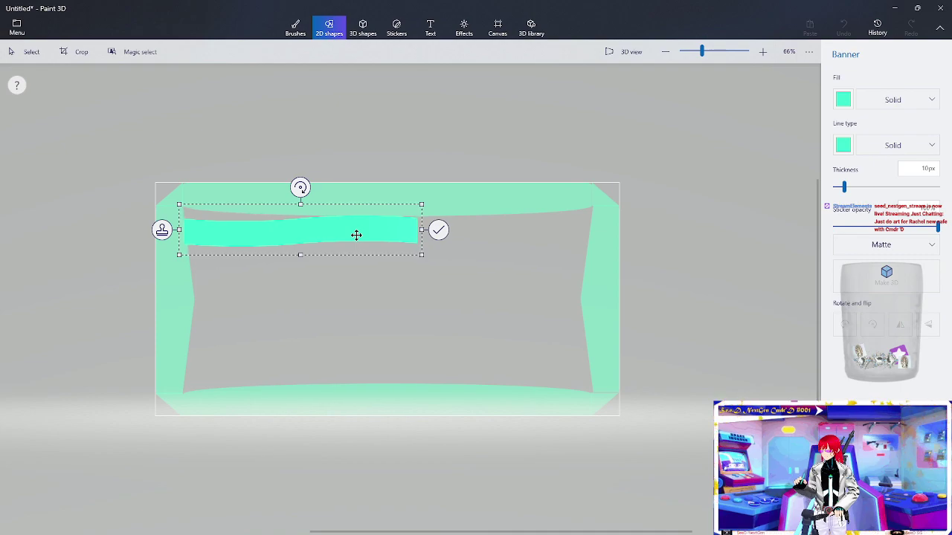
pyautogui.moveTo(352, 235)
pyautogui.mouseDown()
pyautogui.moveTo(340, 236)
pyautogui.moveTo(359, 237)
pyautogui.mouseUp()
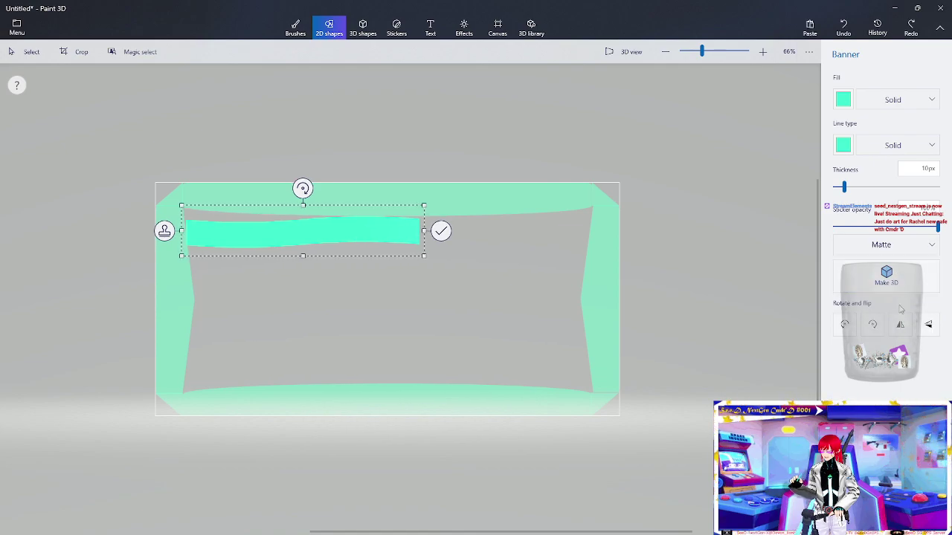
pyautogui.moveTo(340, 226); pyautogui.dragTo(341, 224)
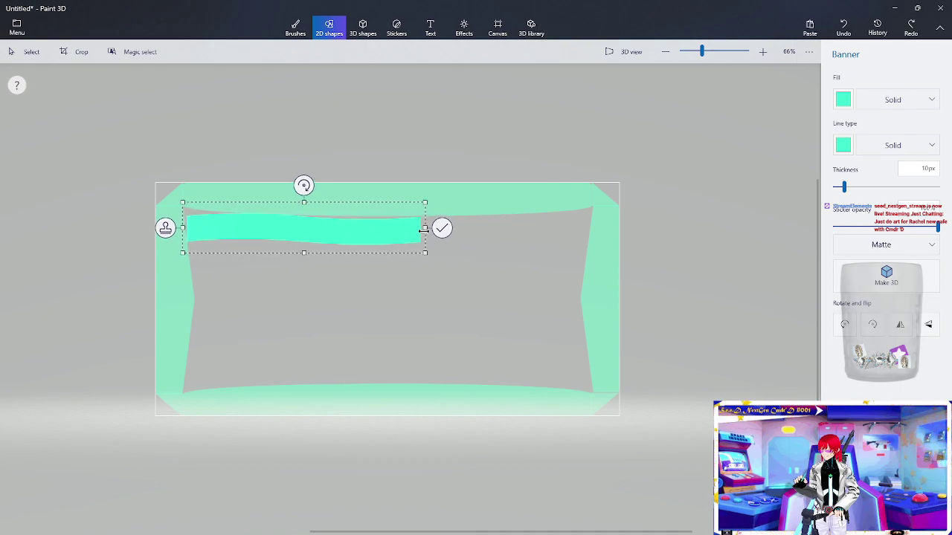
pyautogui.moveTo(424, 229); pyautogui.dragTo(417, 227)
pyautogui.moveTo(301, 253); pyautogui.dragTo(304, 225)
pyautogui.moveTo(416, 222); pyautogui.dragTo(439, 224)
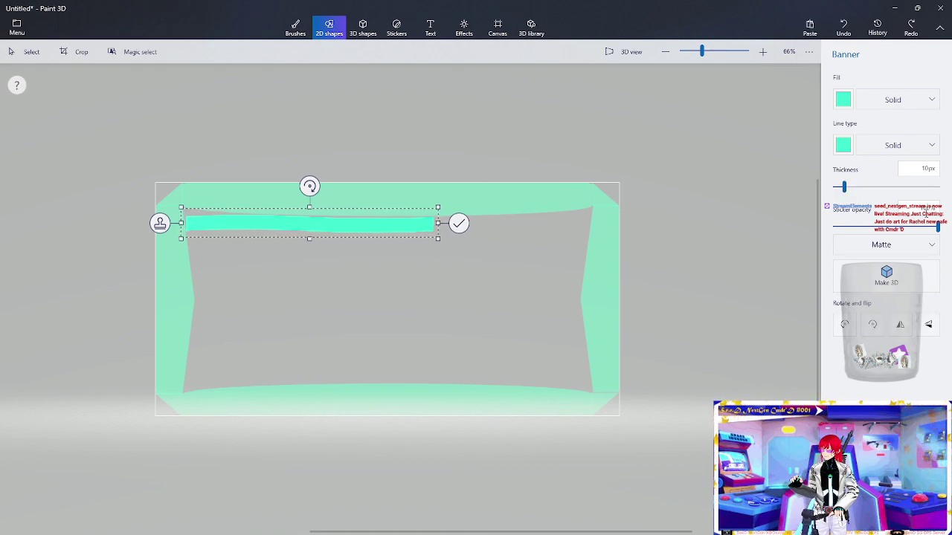
# Set the banner's fill and line to green, lower its sticker opacity, and commit it.
pyautogui.click(843, 100)
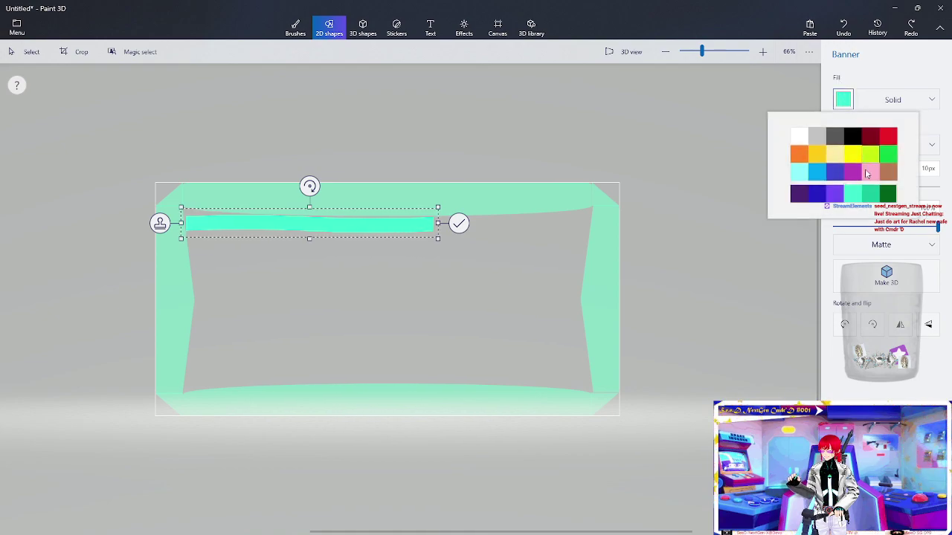
pyautogui.click(871, 194)
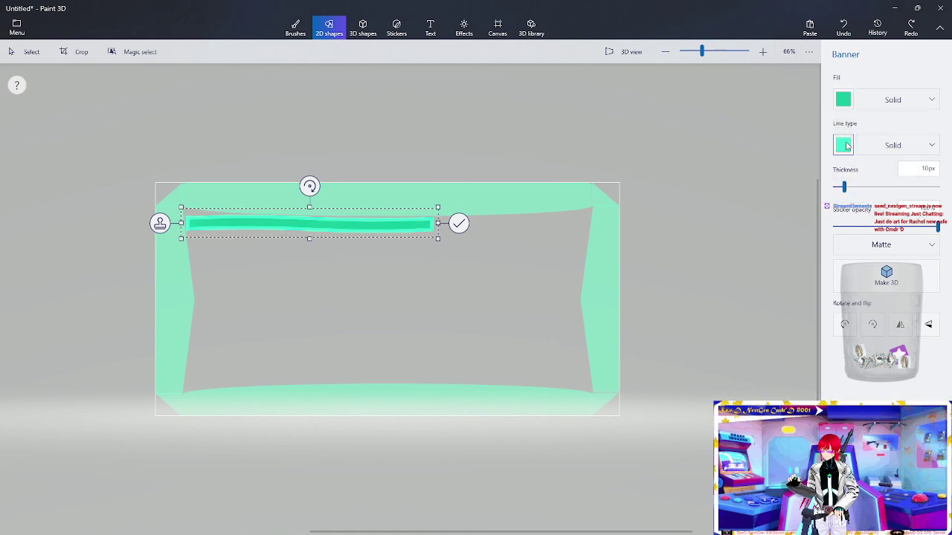
pyautogui.click(843, 145)
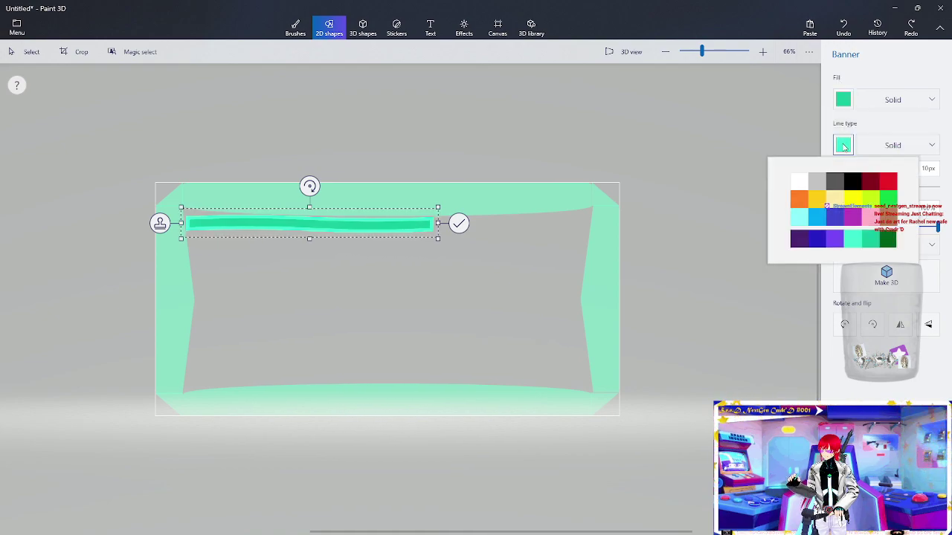
pyautogui.click(869, 240)
pyautogui.moveTo(931, 229); pyautogui.dragTo(885, 227)
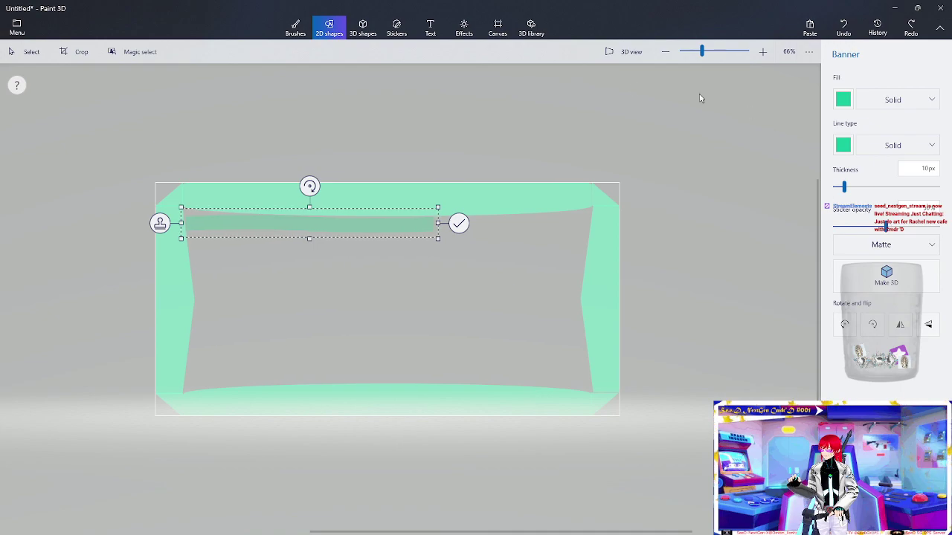
pyautogui.click(627, 126)
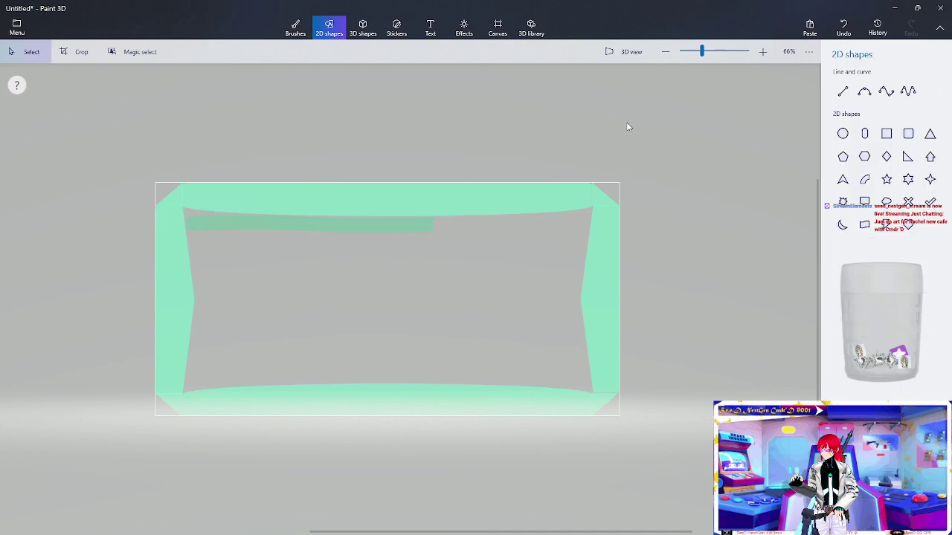
# Place a 2D text box on the banner's left end and type 'See.D NextGen'.
pyautogui.click(438, 27)
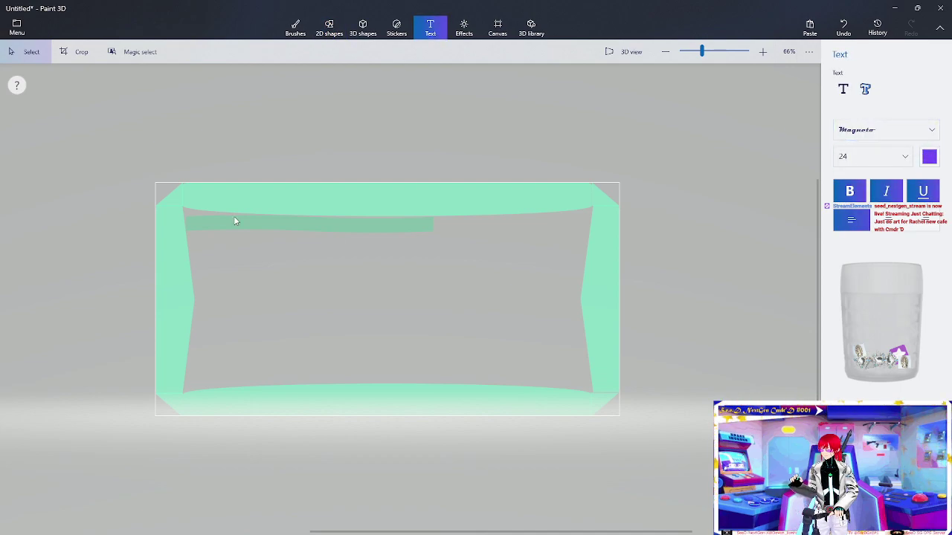
pyautogui.click(843, 89)
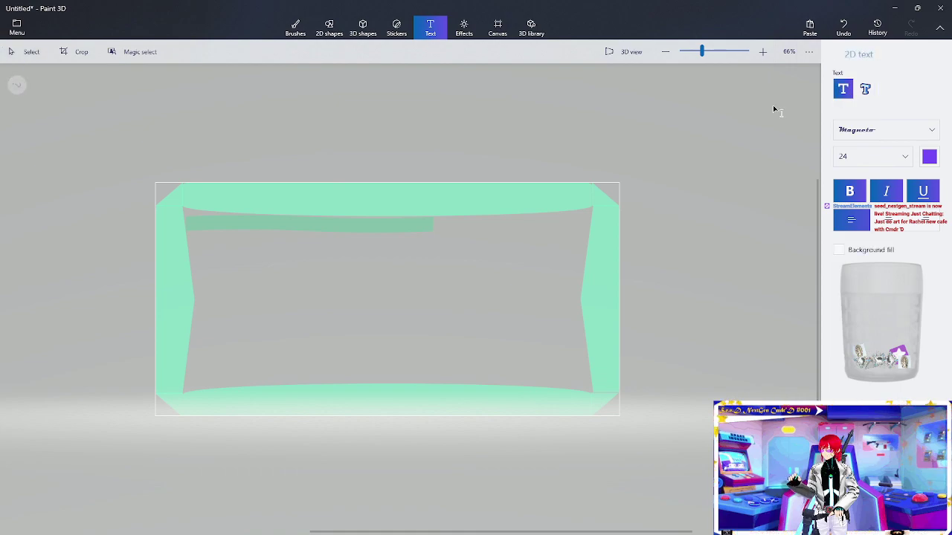
pyautogui.click(177, 213)
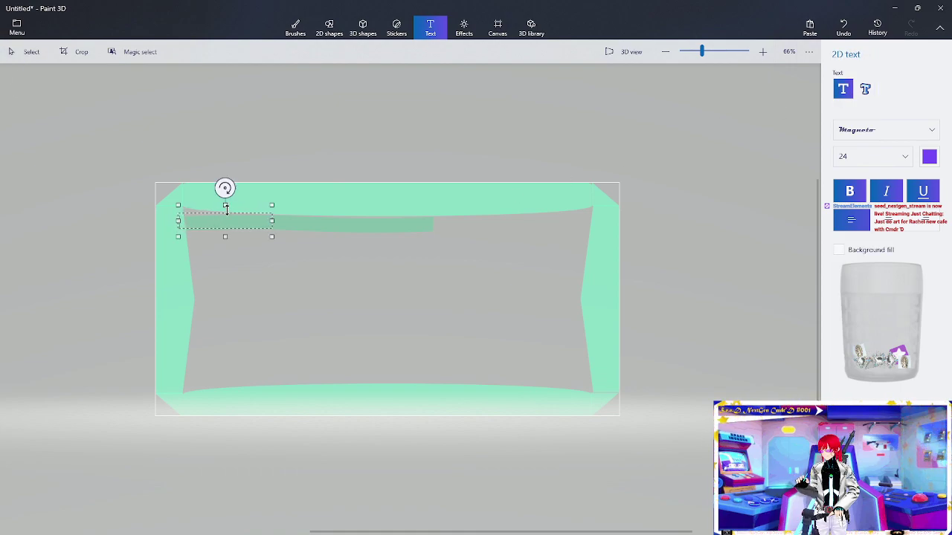
pyautogui.moveTo(242, 204); pyautogui.dragTo(250, 206)
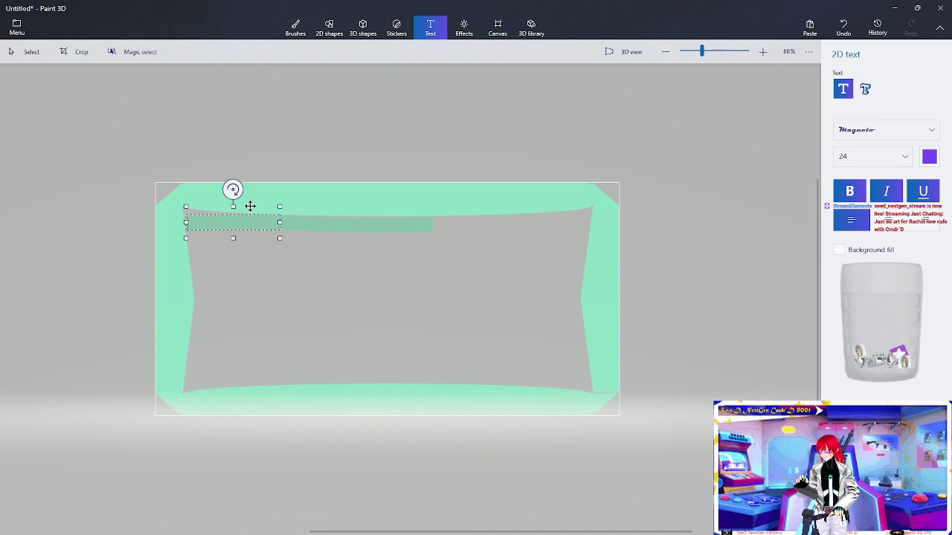
pyautogui.write('S')
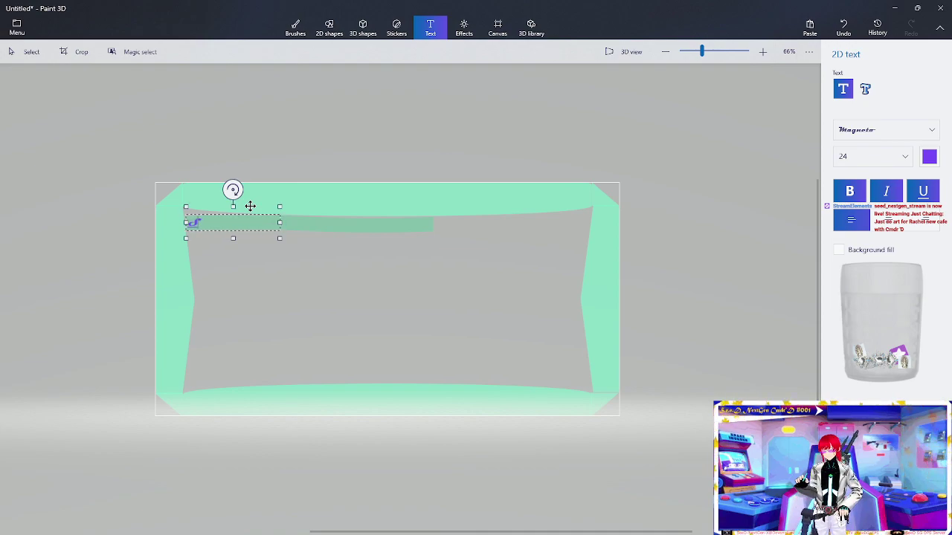
pyautogui.write('ee')
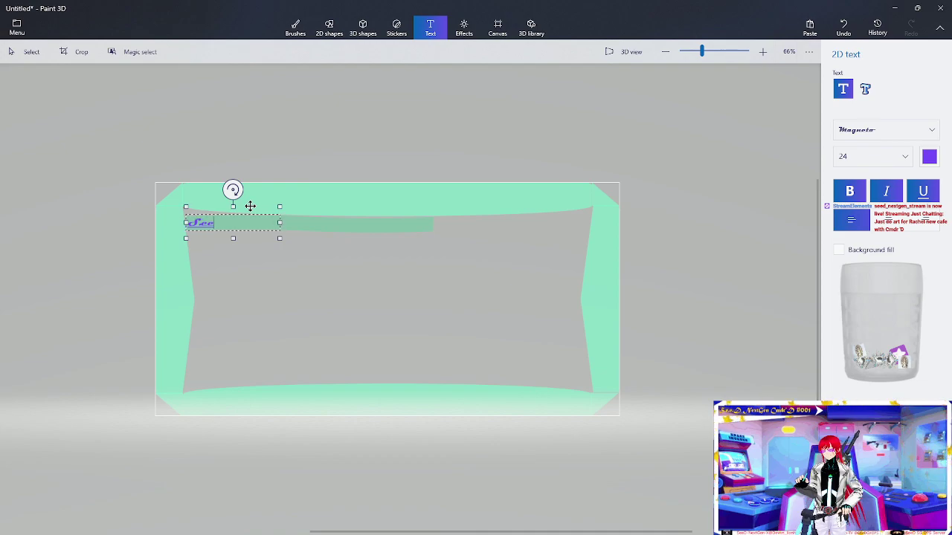
pyautogui.press('BackSpace')
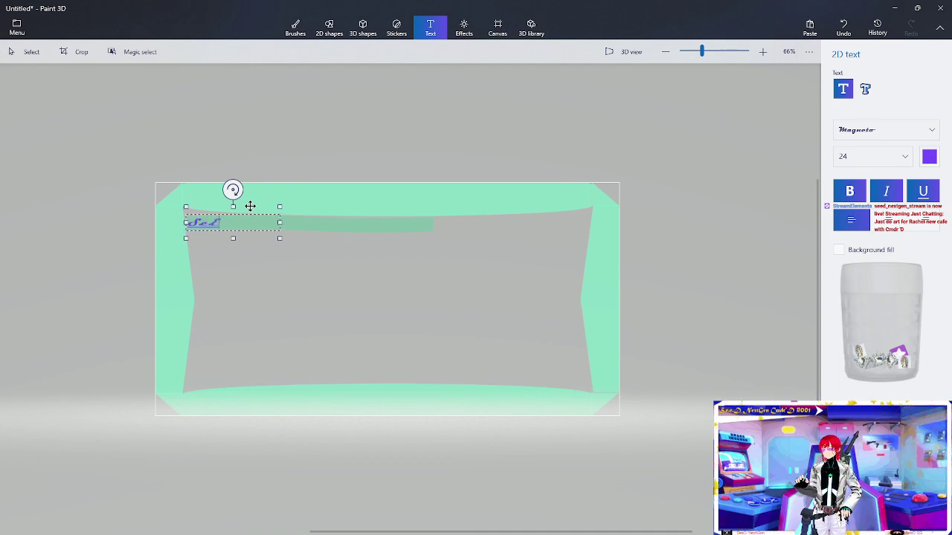
pyautogui.write('e')
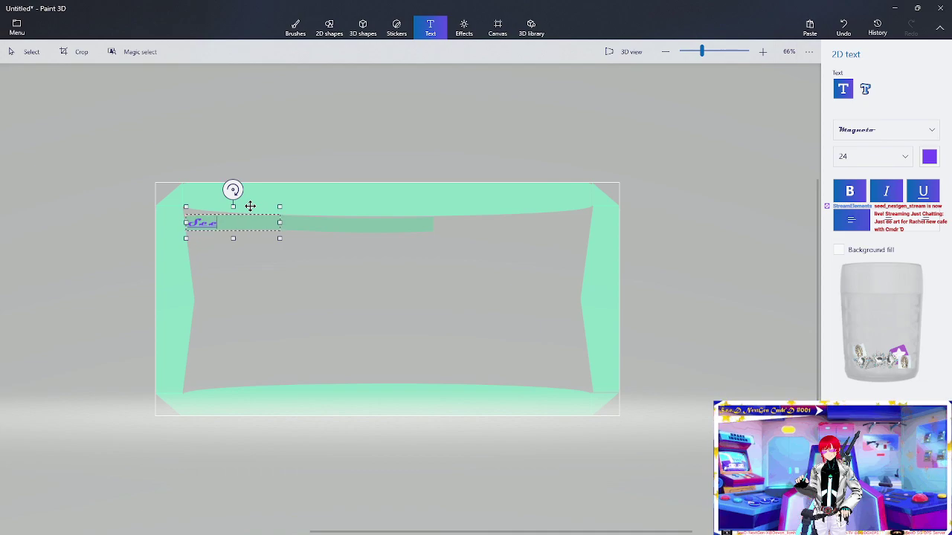
pyautogui.write('.D NextGen')
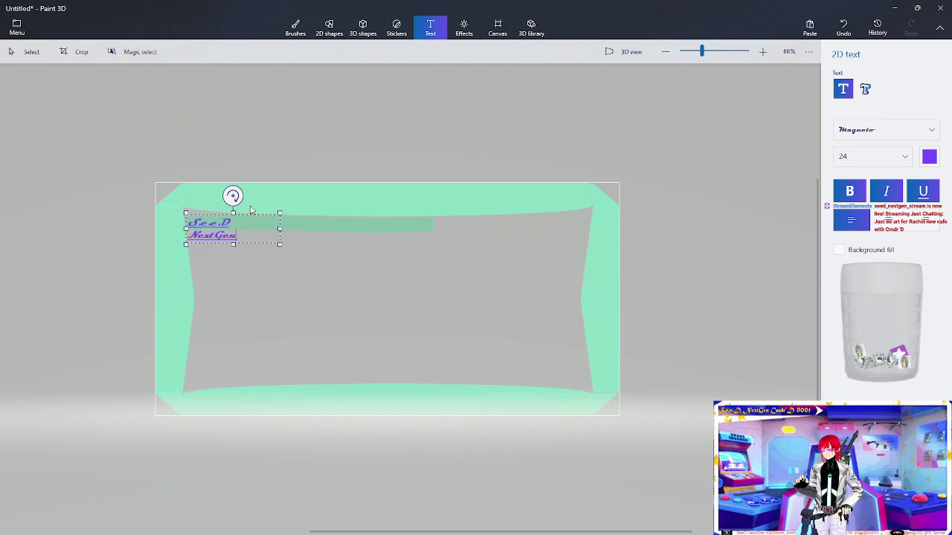
# Widen the text box across the banner, add '#008' and a guest's name, then backspace.
pyautogui.moveTo(279, 228); pyautogui.dragTo(437, 226)
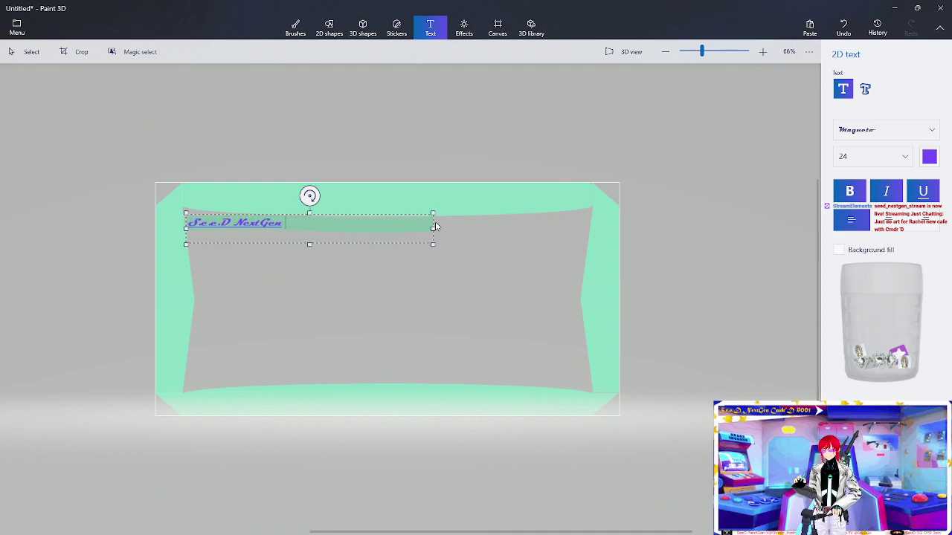
pyautogui.write('300')
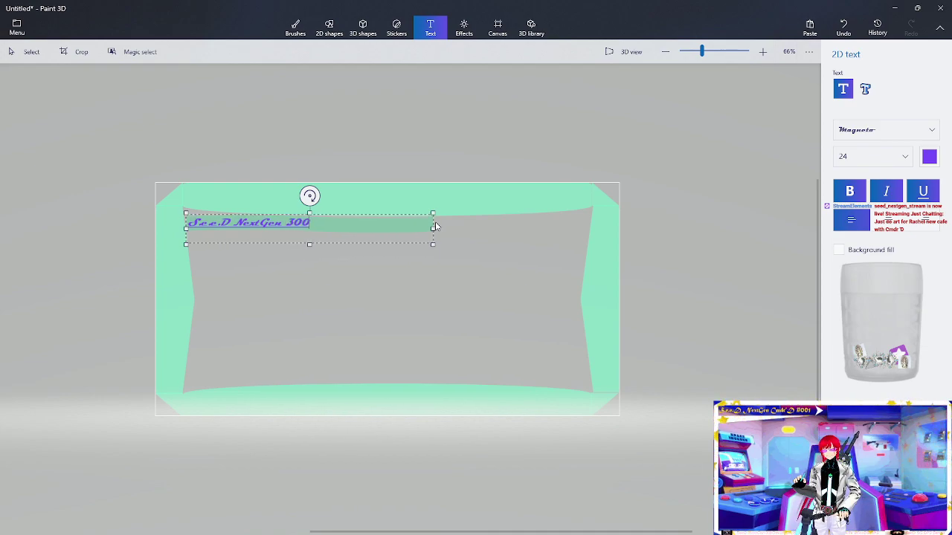
pyautogui.press('BackSpace')
pyautogui.press('BackSpace')
pyautogui.press('BackSpace')
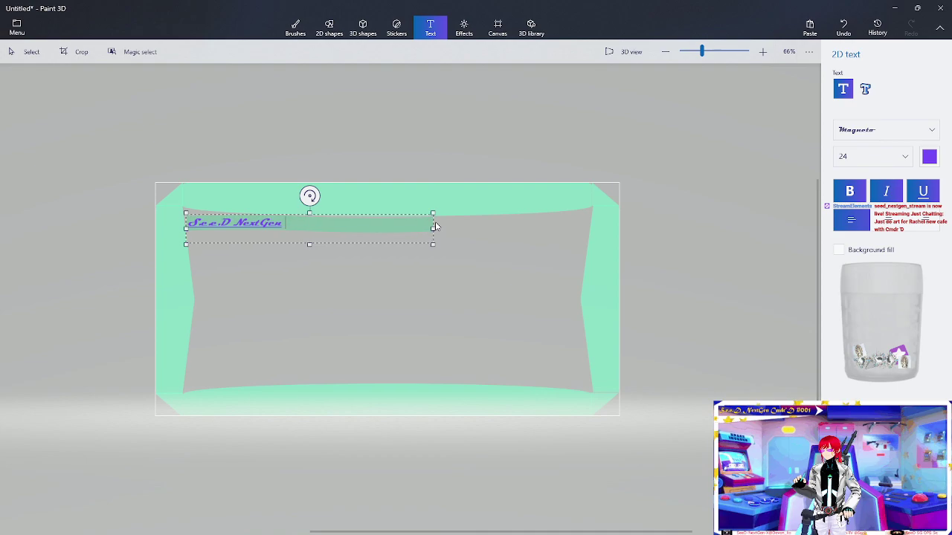
pyautogui.write('#008')
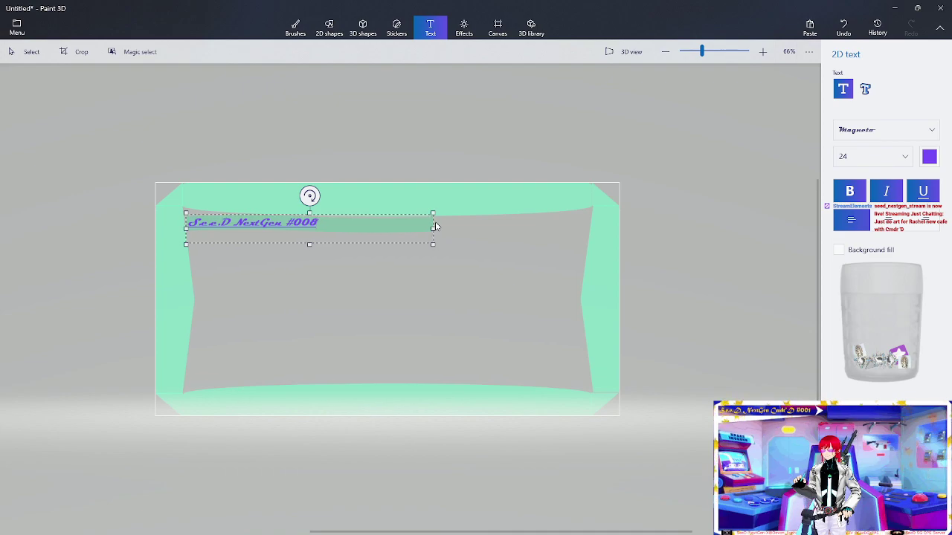
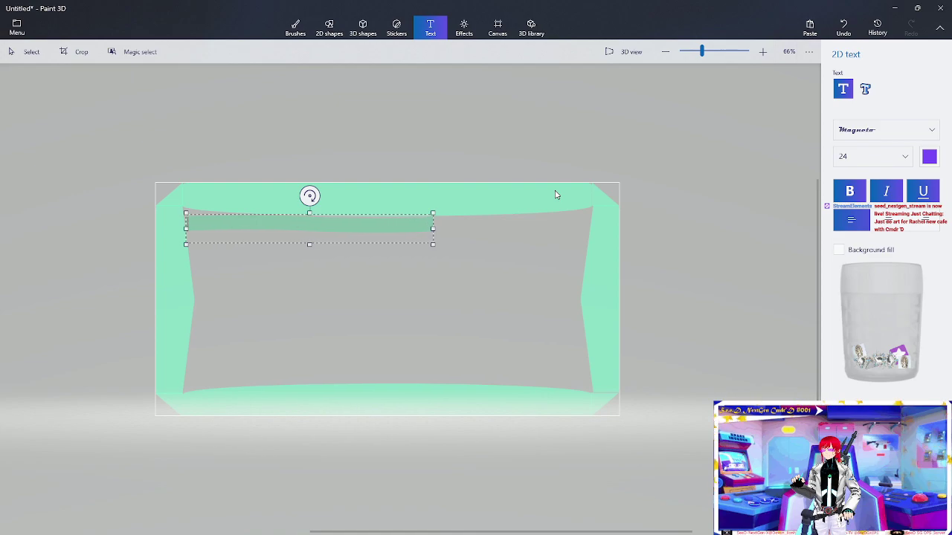
# Set the title text size to 20 and turn bold off.
pyautogui.click(867, 158)
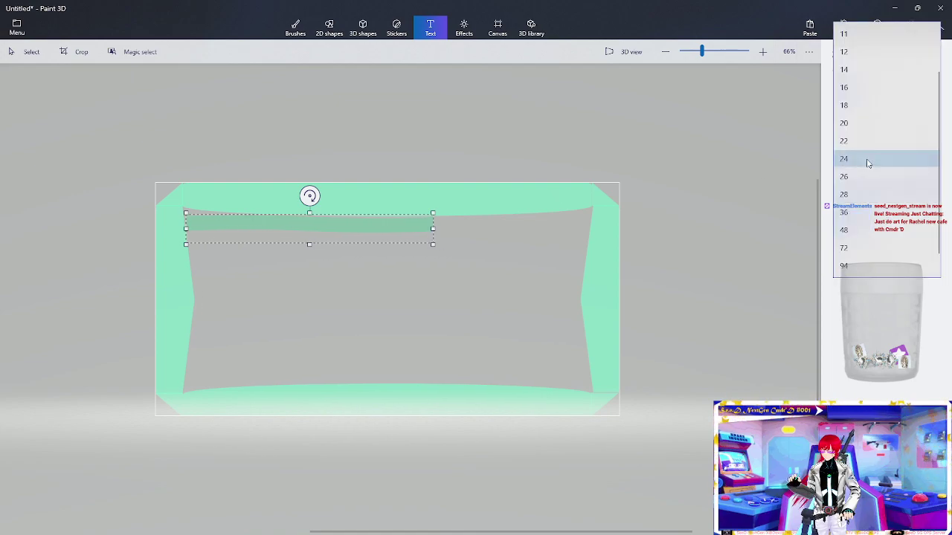
pyautogui.click(855, 125)
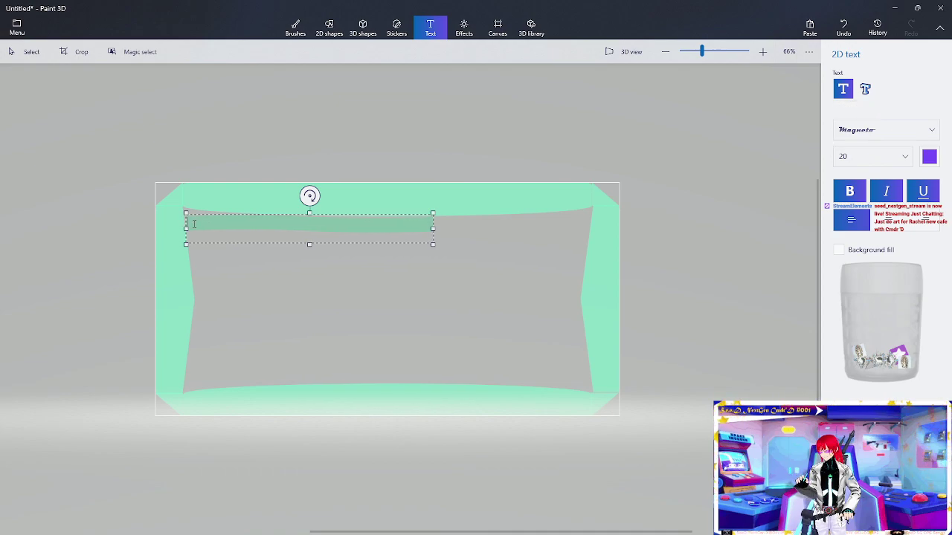
pyautogui.click(833, 196)
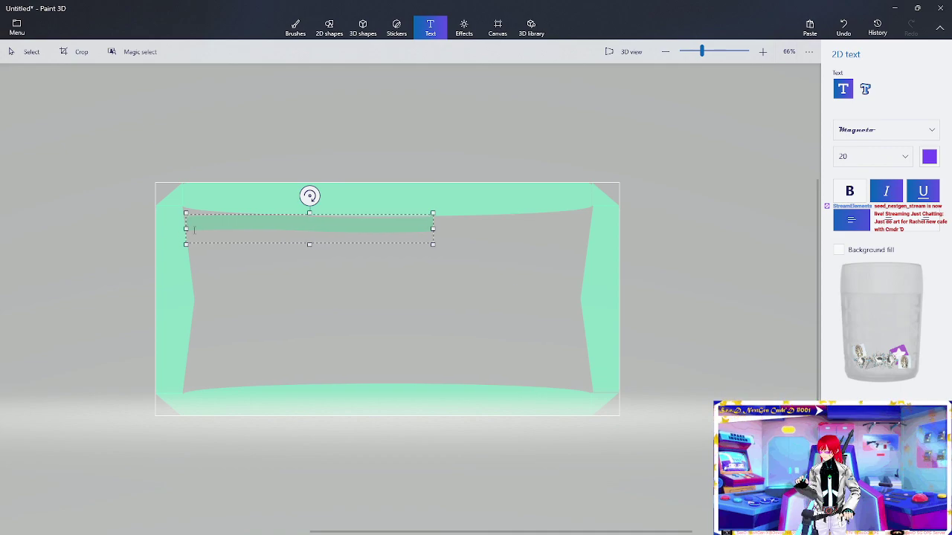
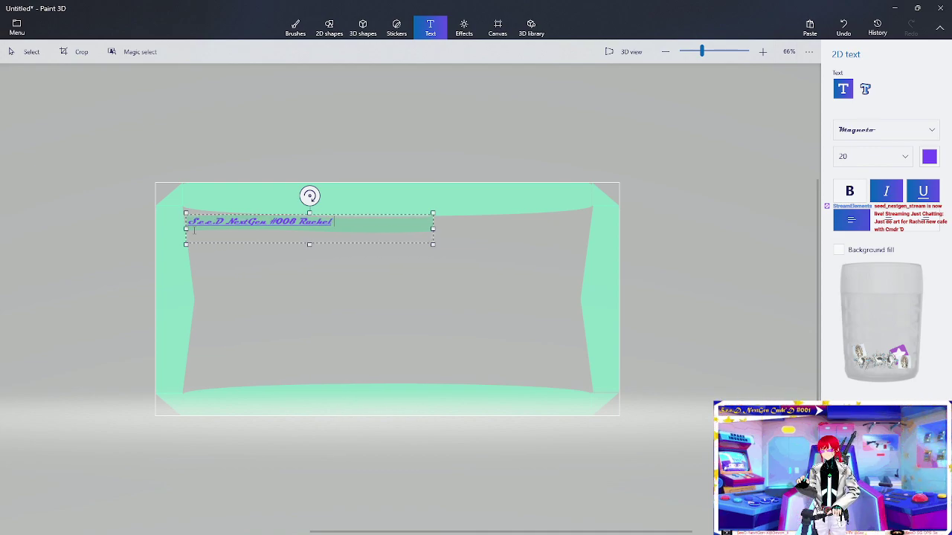
# Finish the title line with 'DragonStrrm Cofe' and commit the text to the frame.
pyautogui.write('Drag')
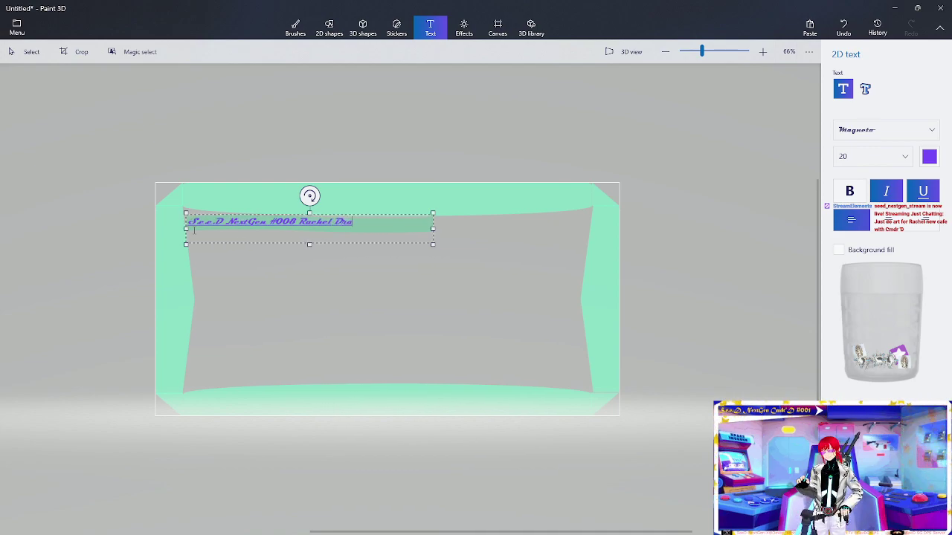
pyautogui.write('onS')
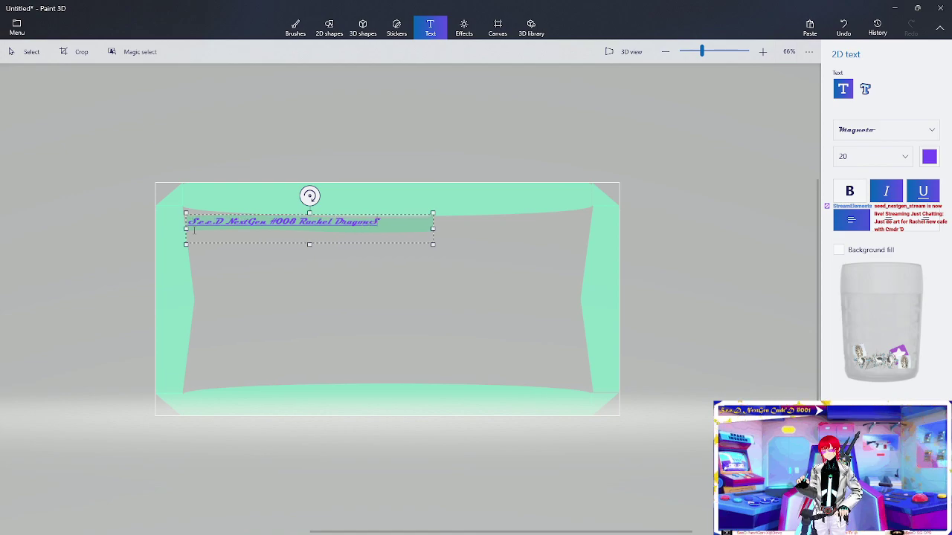
pyautogui.write('trrm')
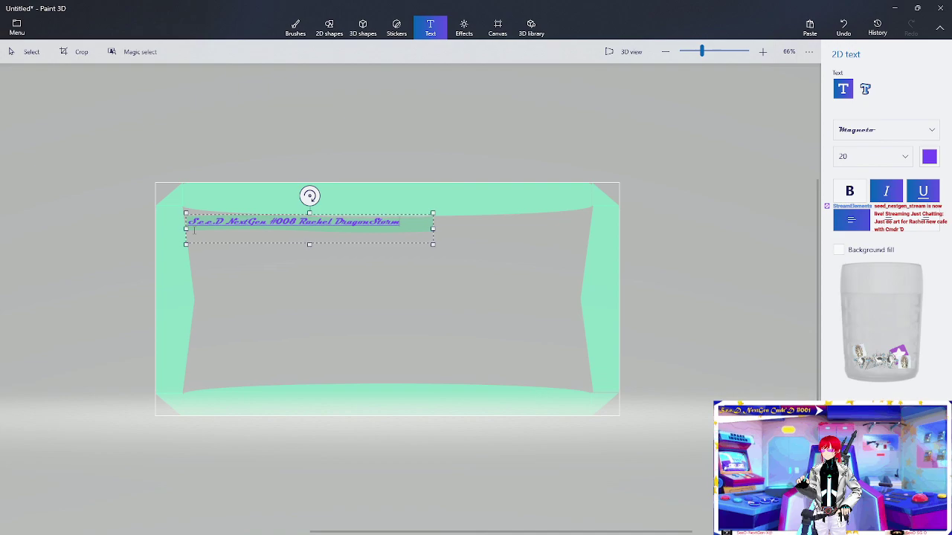
pyautogui.write(' C')
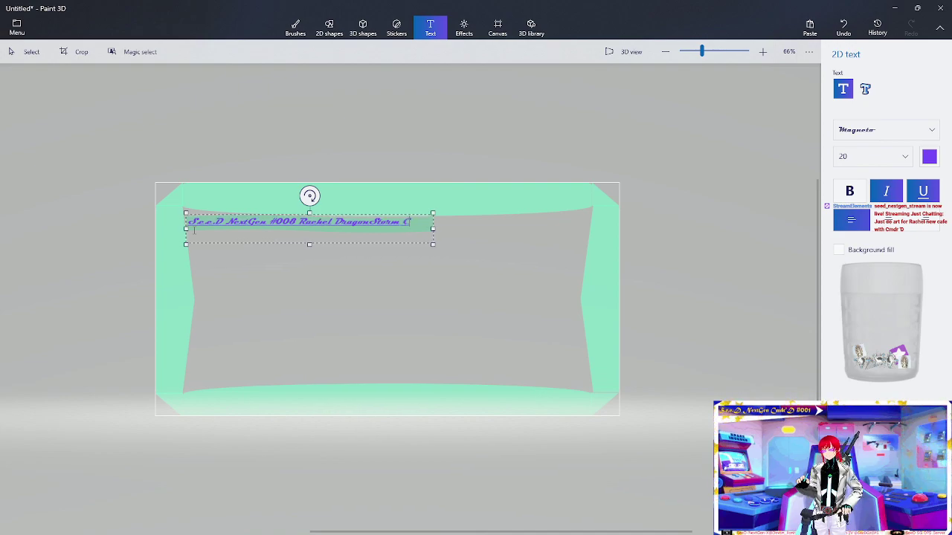
pyautogui.write('ofe')
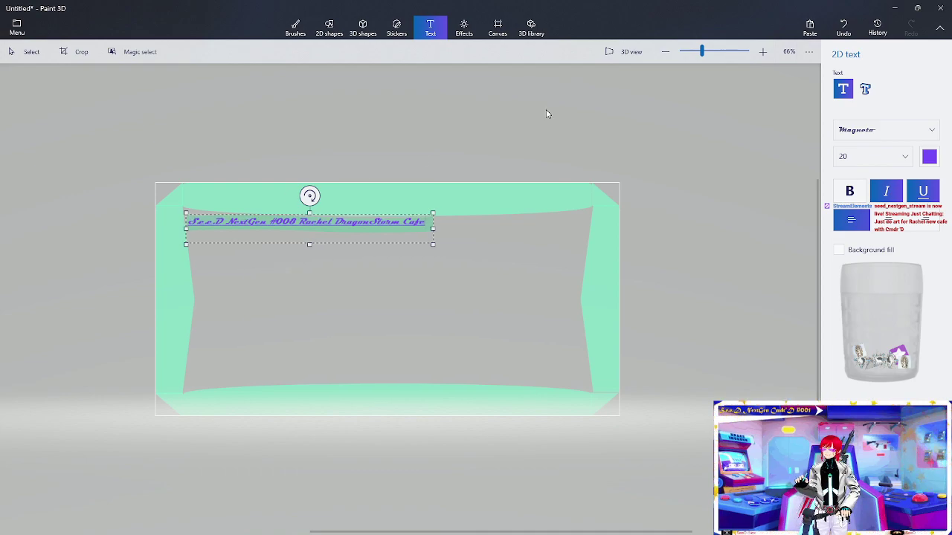
pyautogui.click(438, 137)
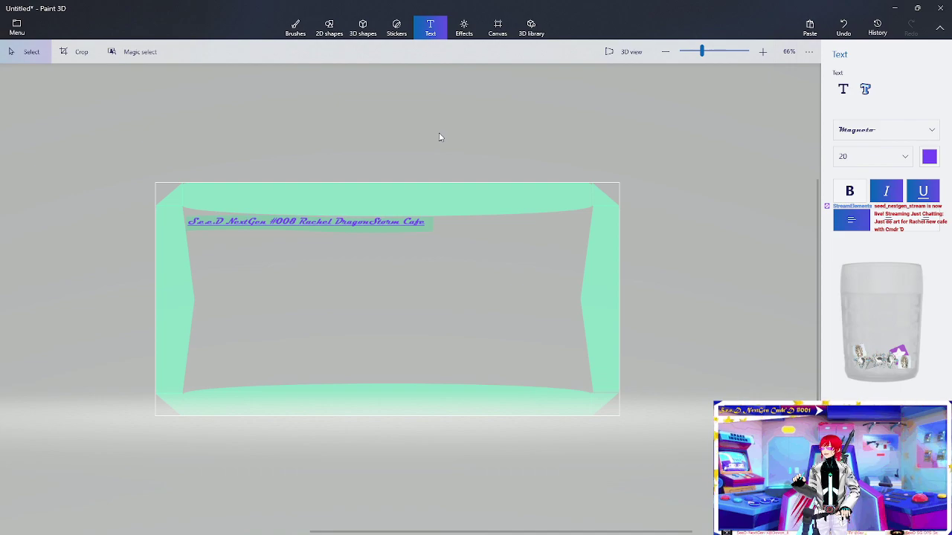
# Save the framed title image to Pictures as 'Rachel Cafe logo.png'.
pyautogui.click(22, 27)
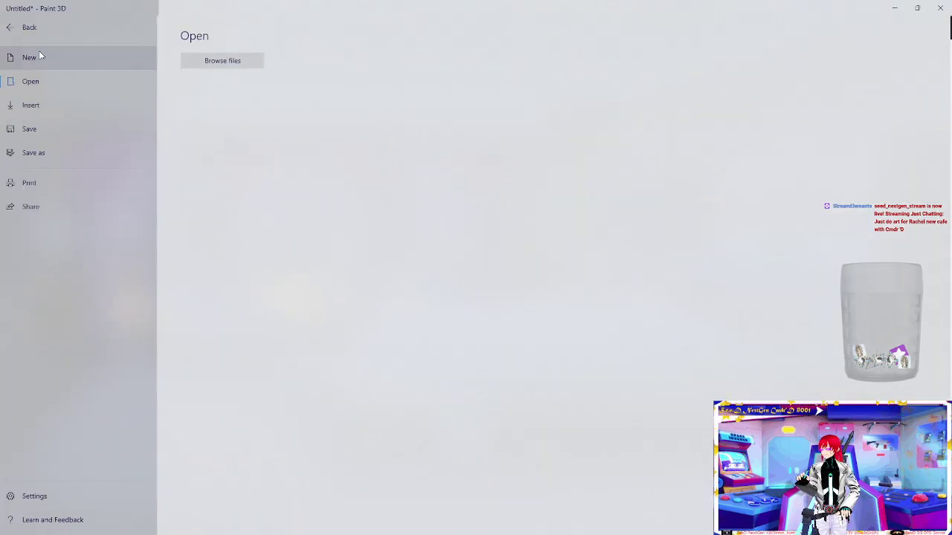
pyautogui.click(43, 130)
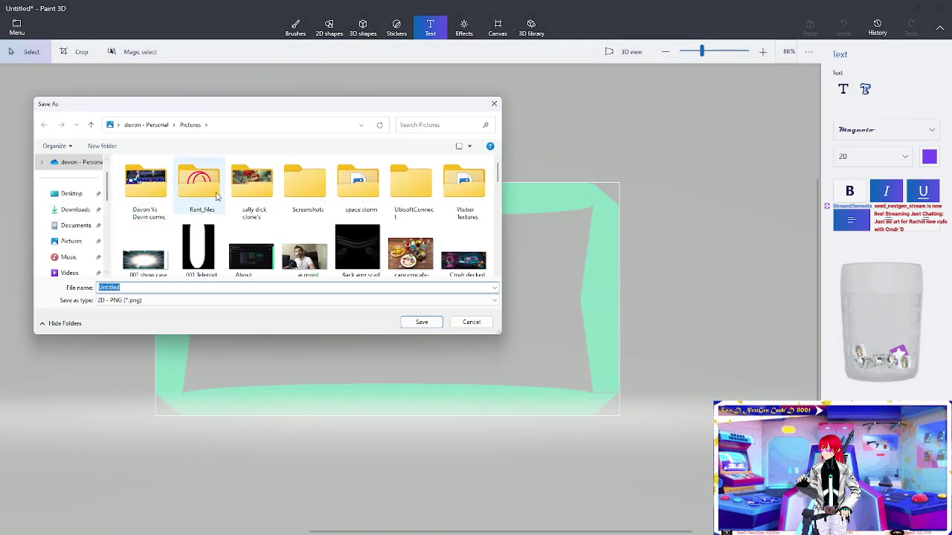
pyautogui.scroll(-3, 217, 196)
pyautogui.scroll(-3, 217, 196)
pyautogui.click(157, 290)
pyautogui.press('BackSpace')
pyautogui.press('BackSpace')
pyautogui.press('BackSpace')
pyautogui.press('BackSpace')
pyautogui.press('BackSpace')
pyautogui.press('BackSpace')
pyautogui.press('BackSpace')
pyautogui.press('BackSpace')
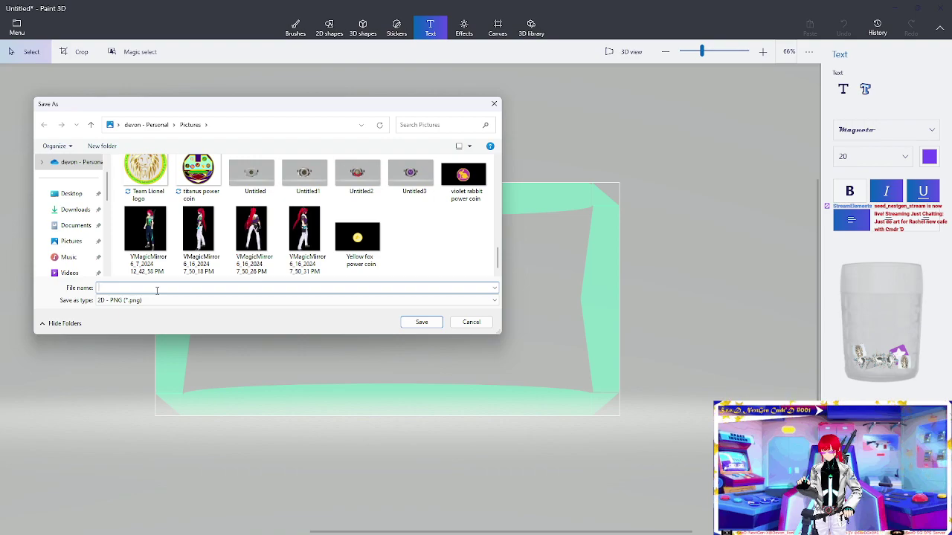
pyautogui.write('Ra')
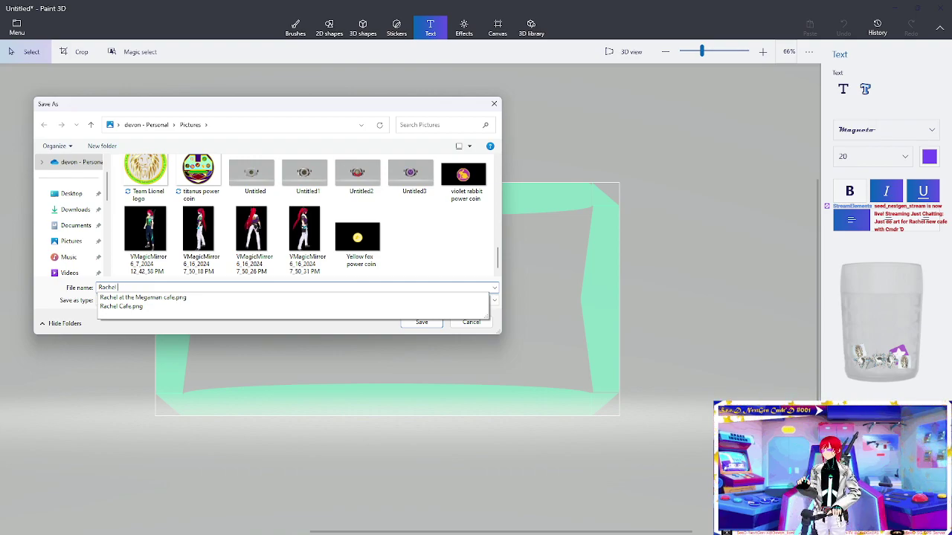
pyautogui.write('chel ')
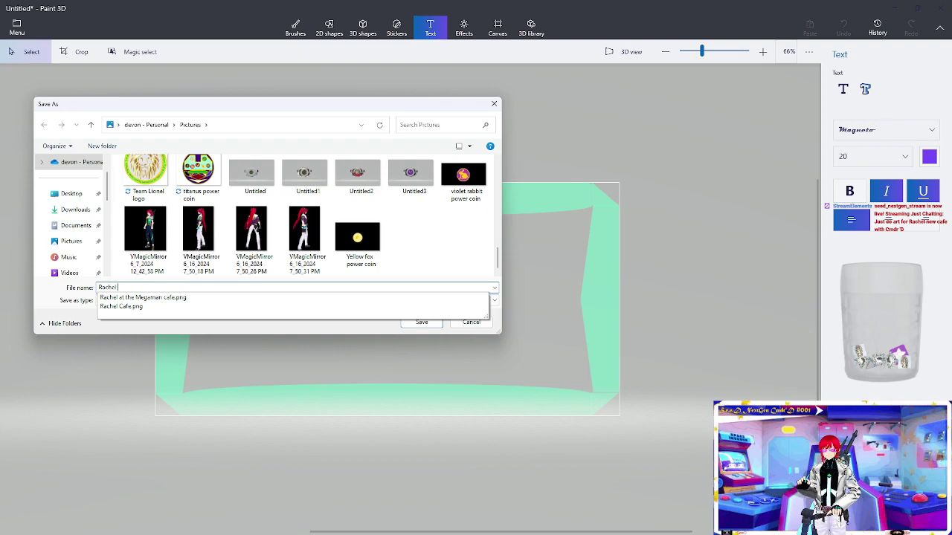
pyautogui.write('Cafe')
pyautogui.click(157, 291)
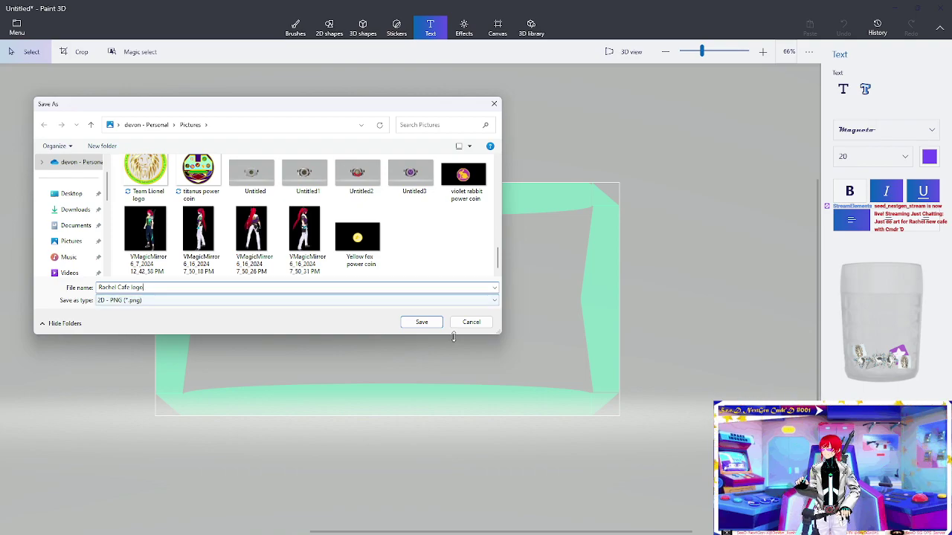
pyautogui.click(428, 325)
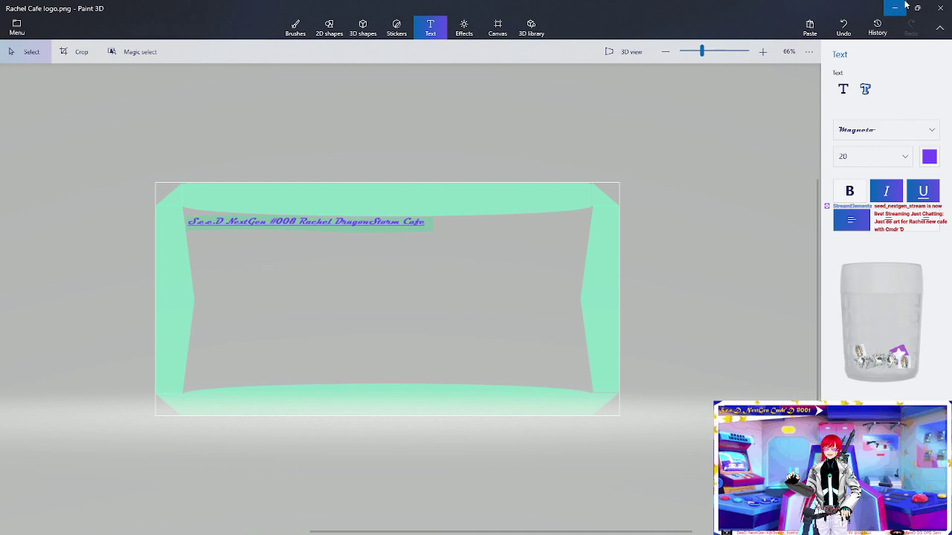
# Minimize Paint 3D and switch to the Movavi Video Editor Plus window.
pyautogui.click(936, 11)
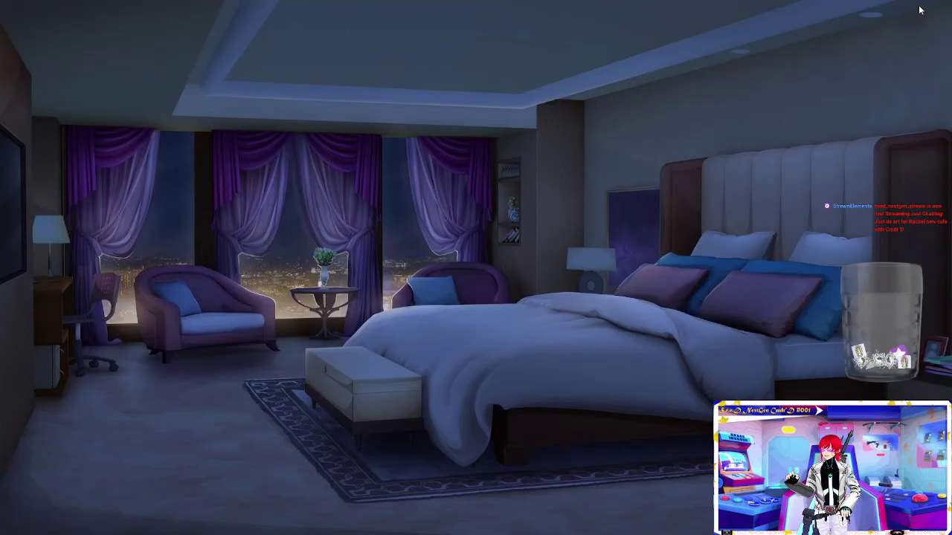
pyautogui.moveTo(554, 524)
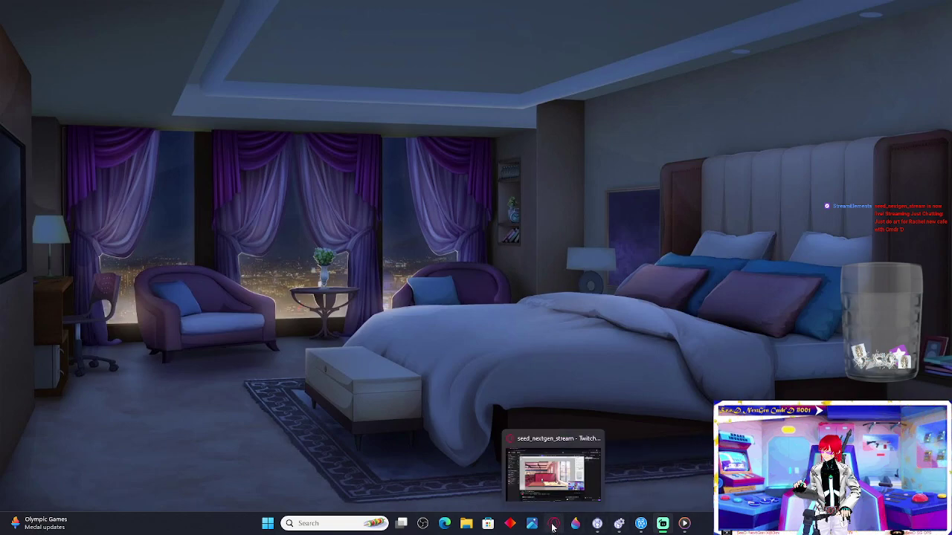
pyautogui.click(641, 524)
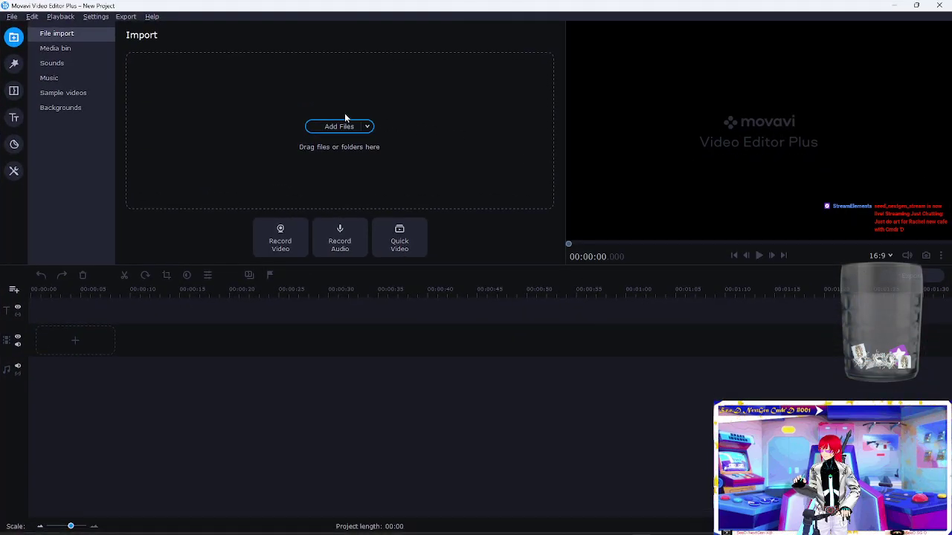
# Import 'Rachel Cafe logo' from the Pictures folder into the media bin.
pyautogui.click(331, 128)
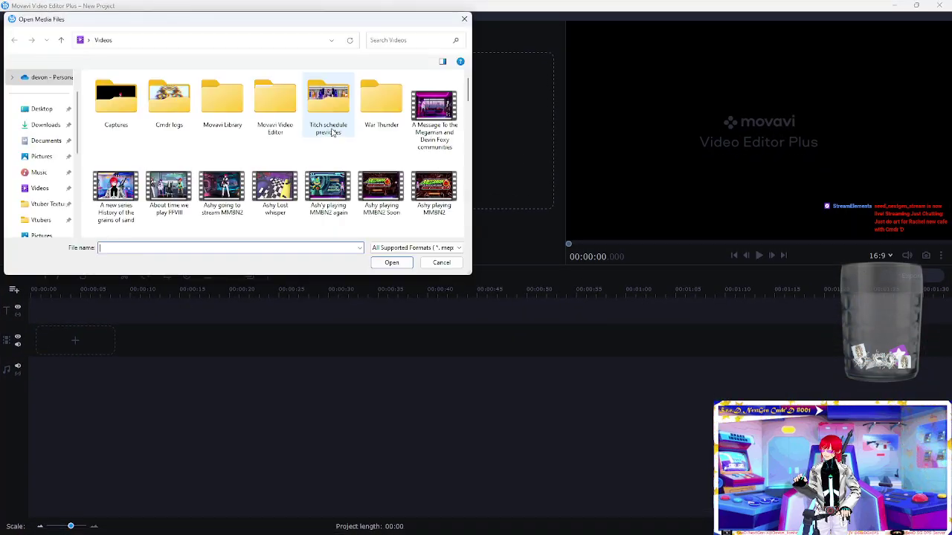
pyautogui.click(41, 157)
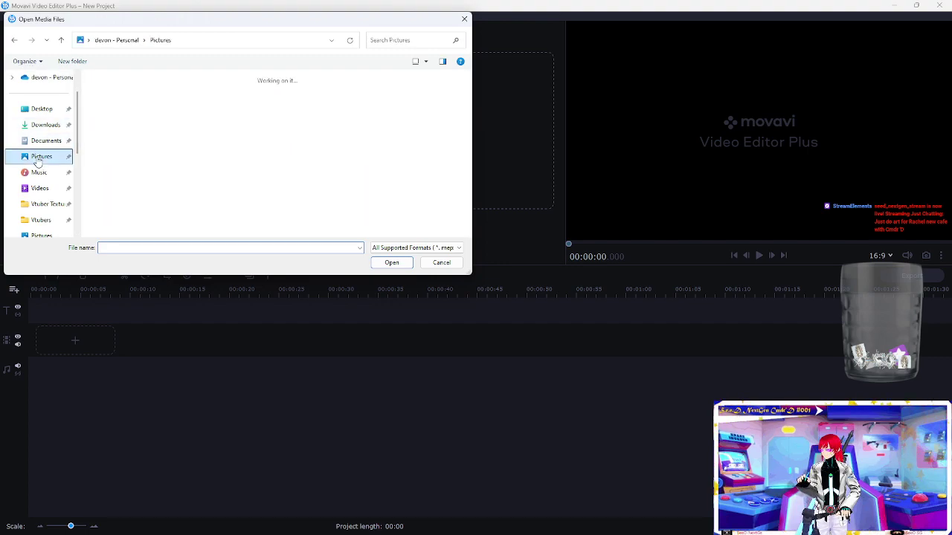
pyautogui.scroll(-10, 302, 146)
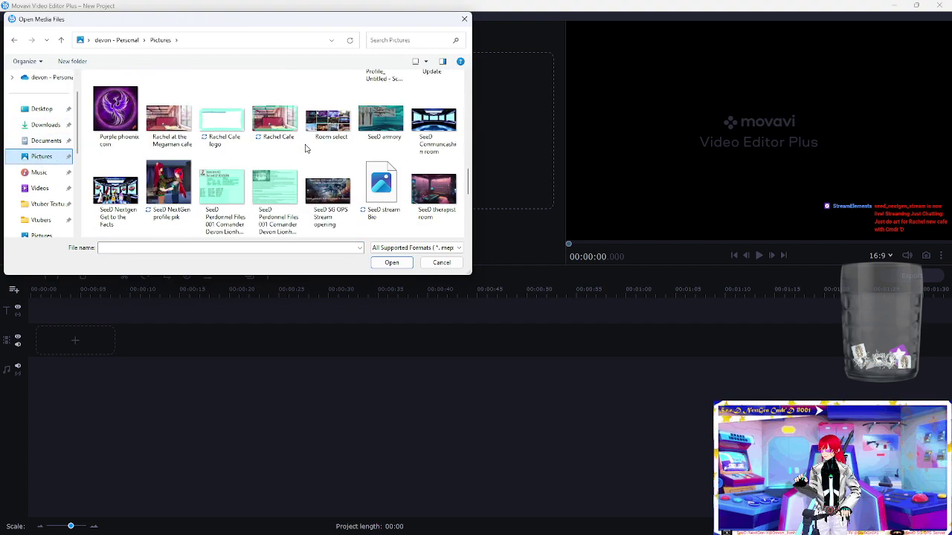
pyautogui.scroll(-5, 301, 152)
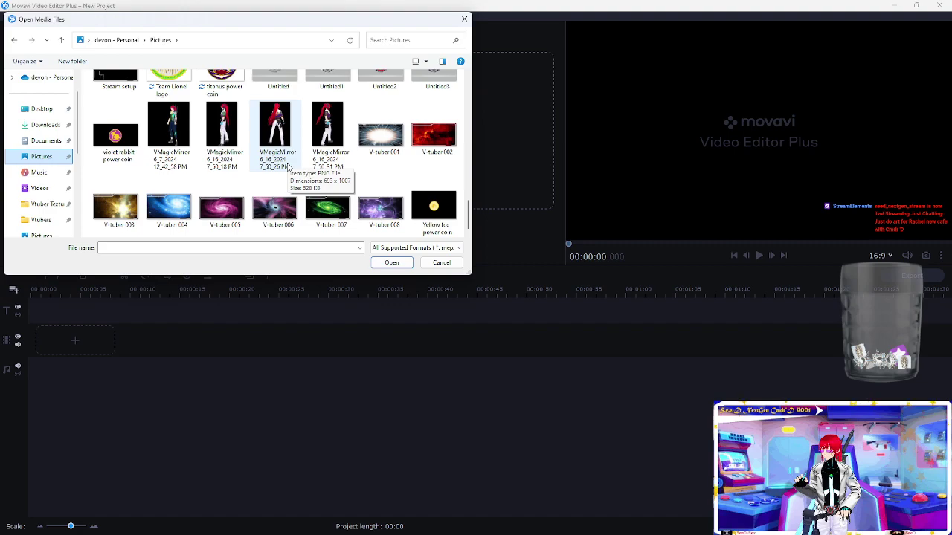
pyautogui.scroll(3, 288, 163)
pyautogui.scroll(2, 385, 183)
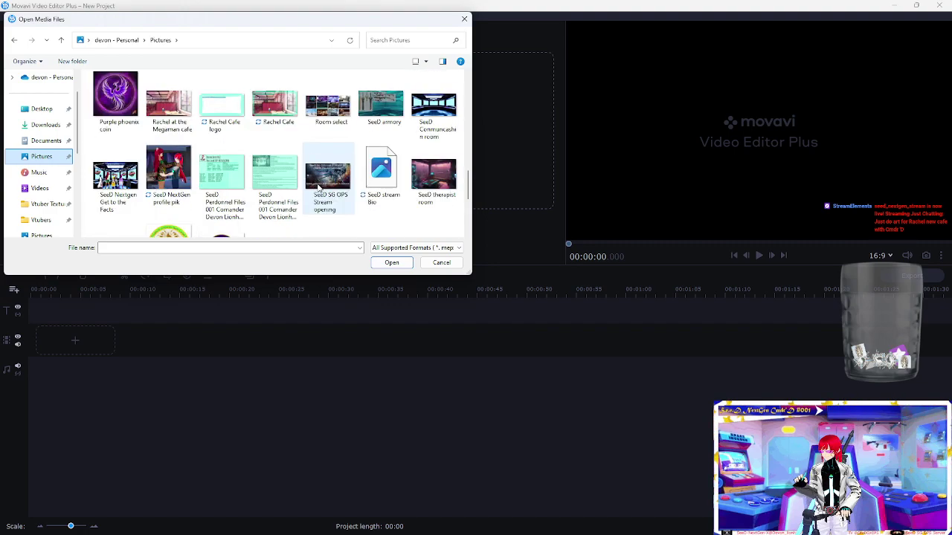
pyautogui.click(222, 184)
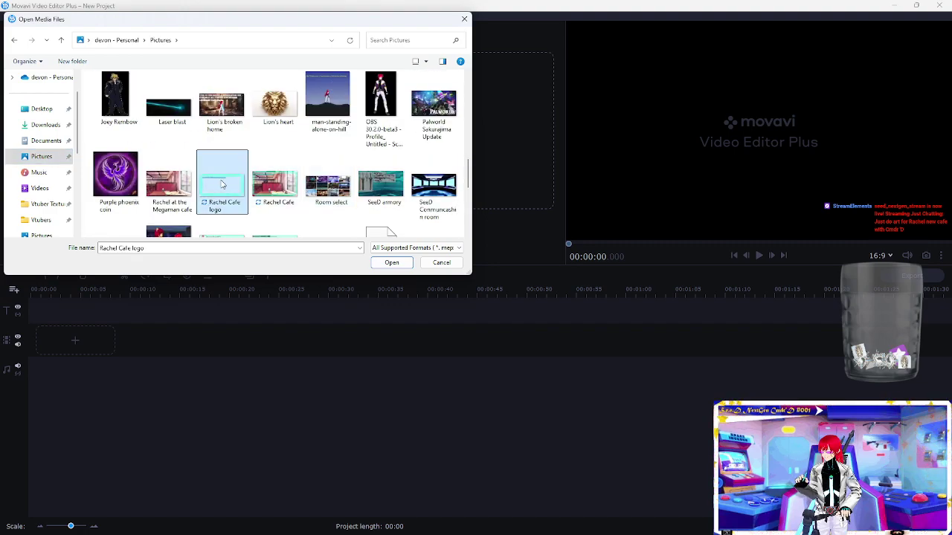
pyautogui.click(394, 264)
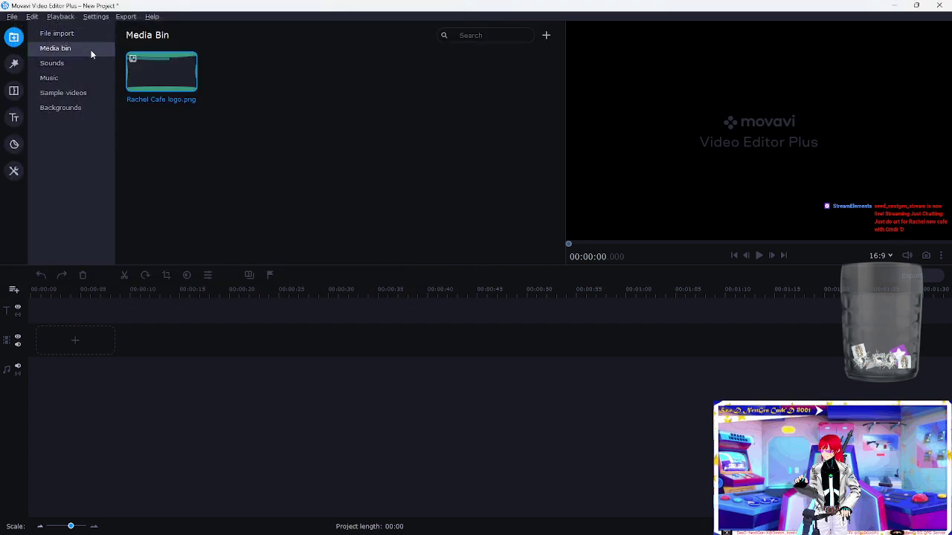
# Import the 'Rachel at the Megaman cafe' image as well.
pyautogui.click(71, 34)
pyautogui.click(307, 128)
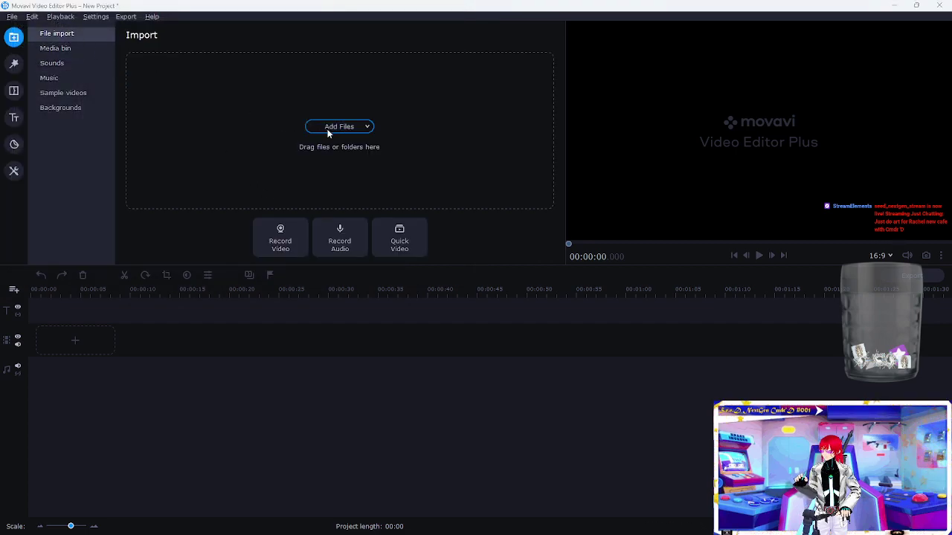
pyautogui.scroll(-5, 313, 133)
pyautogui.scroll(-6, 313, 132)
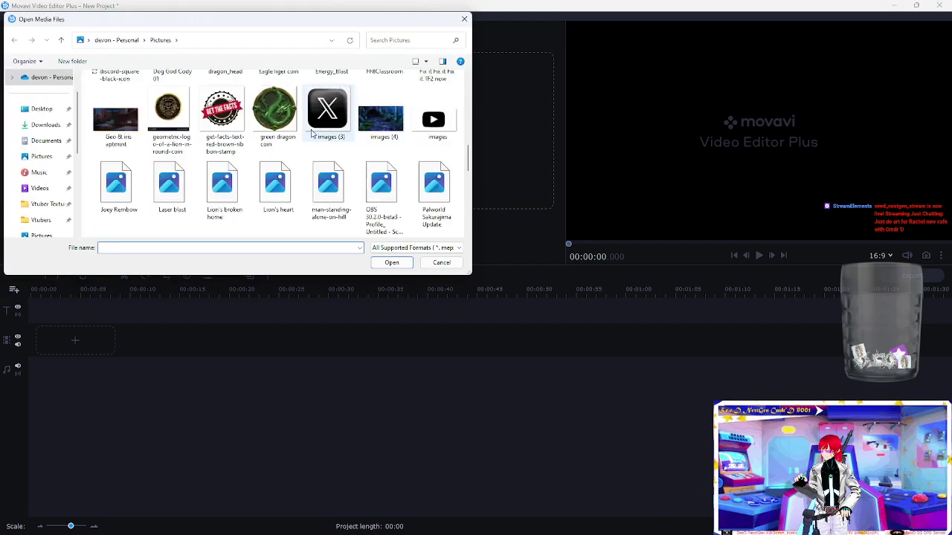
pyautogui.scroll(1, 311, 132)
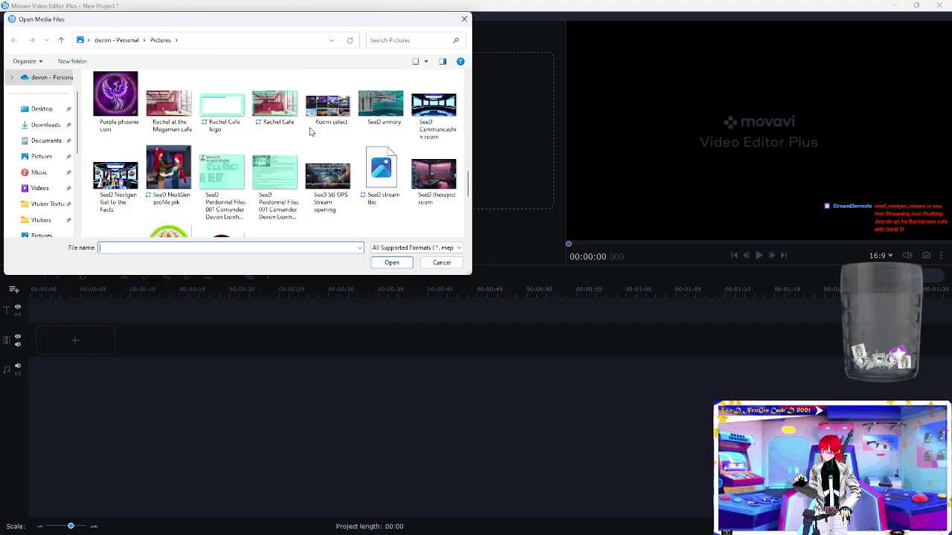
pyautogui.click(168, 104)
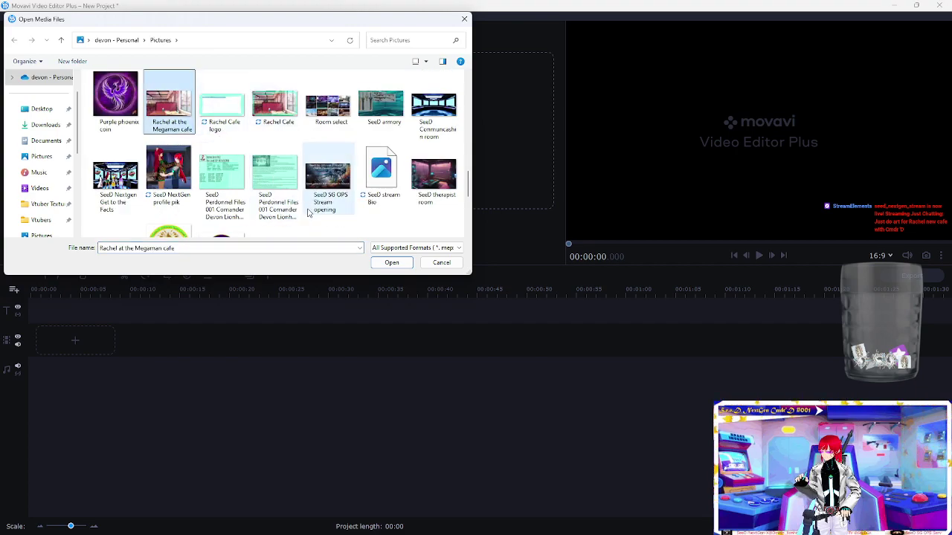
pyautogui.click(377, 263)
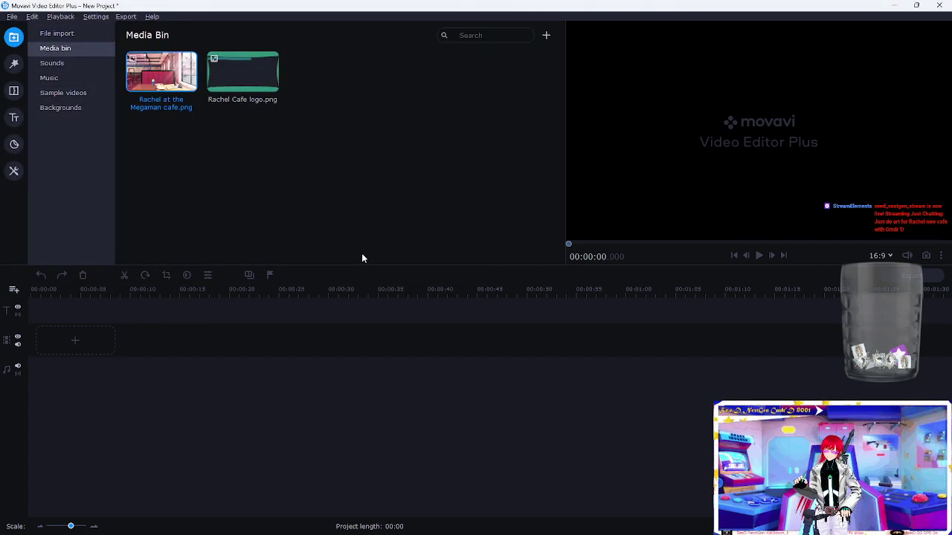
# Place the cafe image on the video track with the logo layered above it as an overlay.
pyautogui.moveTo(162, 73); pyautogui.dragTo(35, 342)
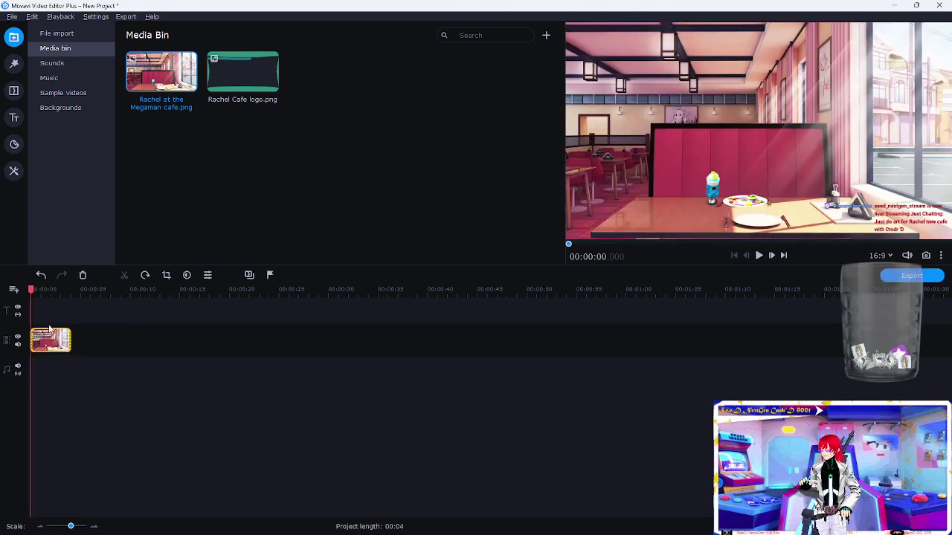
pyautogui.moveTo(243, 71); pyautogui.dragTo(34, 312)
pyautogui.moveTo(52, 354)
pyautogui.mouseDown()
pyautogui.moveTo(52, 346)
pyautogui.moveTo(51, 354)
pyautogui.mouseUp()
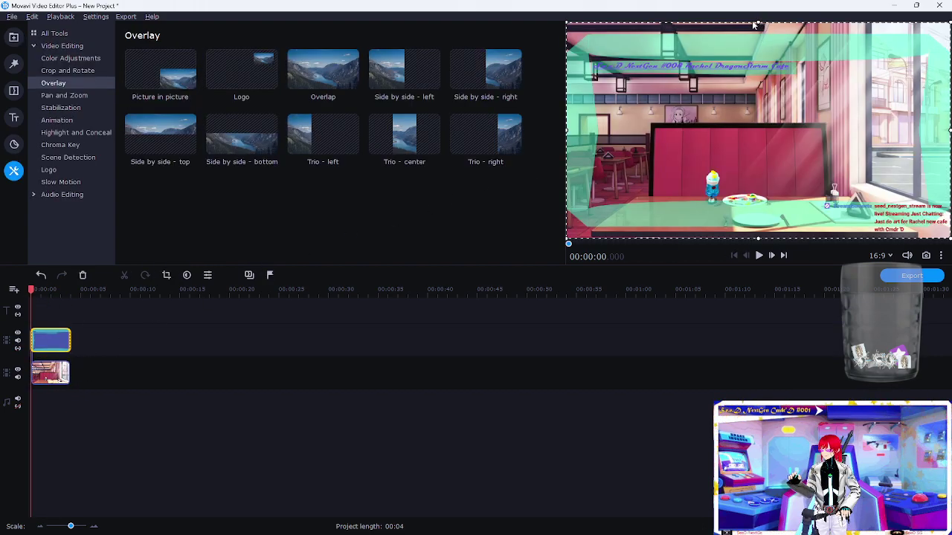
# Stretch the logo overlay in the preview so it fills the whole frame.
pyautogui.moveTo(757, 25); pyautogui.dragTo(758, 10)
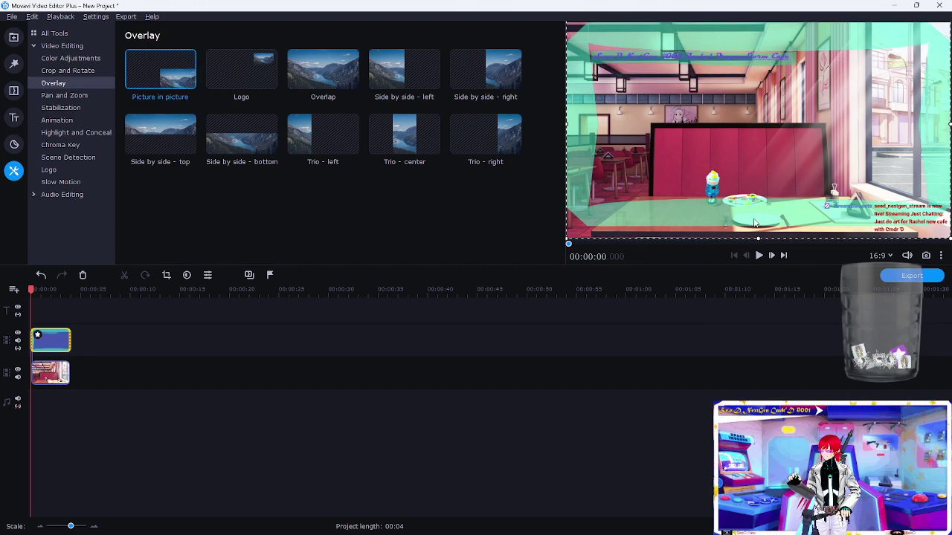
pyautogui.moveTo(754, 236); pyautogui.dragTo(757, 257)
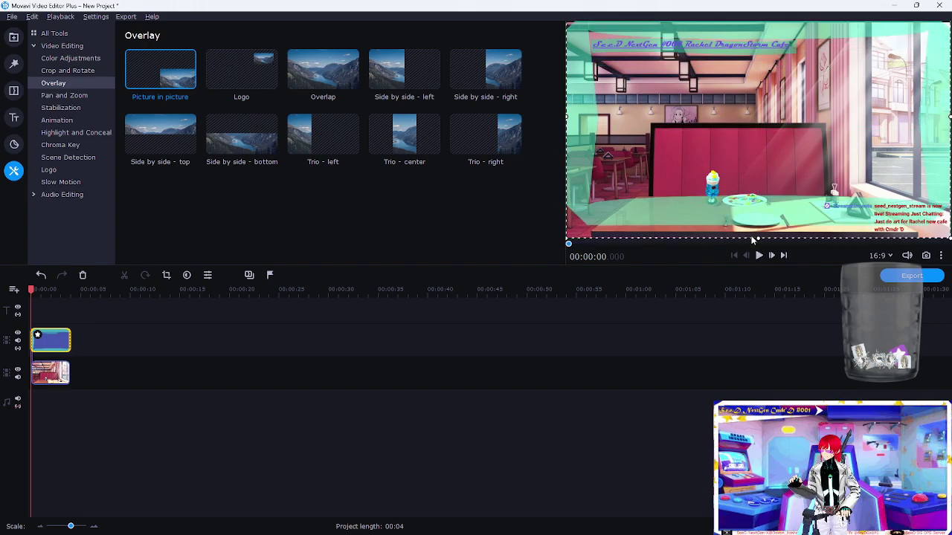
pyautogui.moveTo(758, 239); pyautogui.dragTo(759, 232)
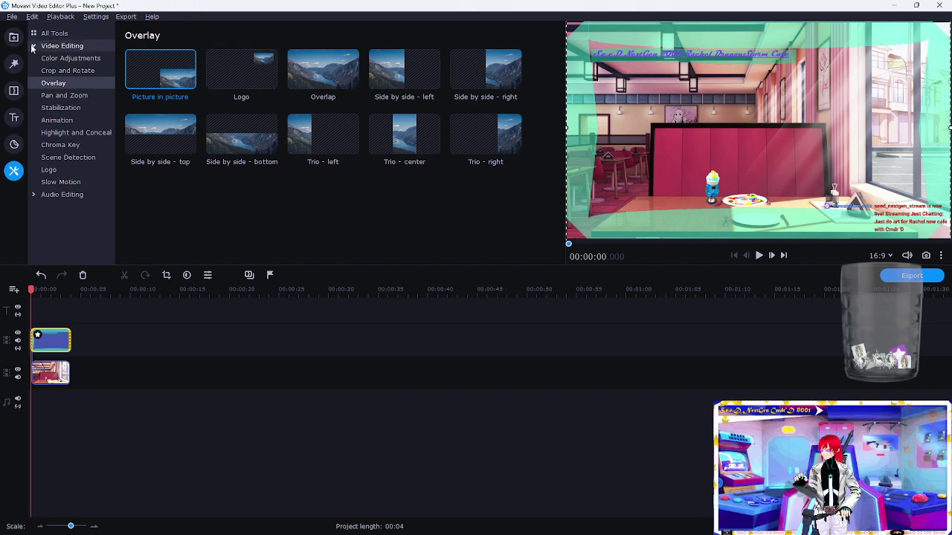
# Import the FF8 Julia BGM mp3 from Music > final fanstay music into the media bin.
pyautogui.click(13, 37)
pyautogui.click(80, 35)
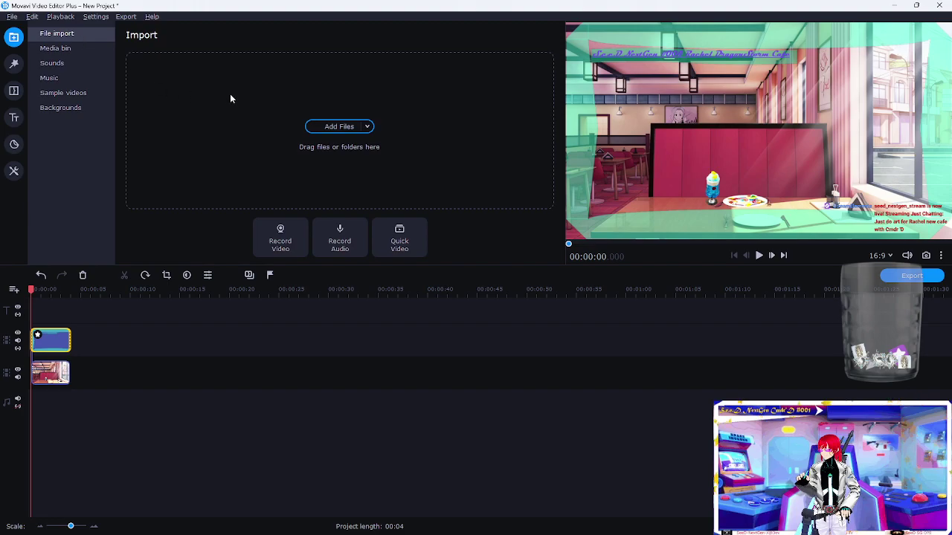
pyautogui.click(325, 127)
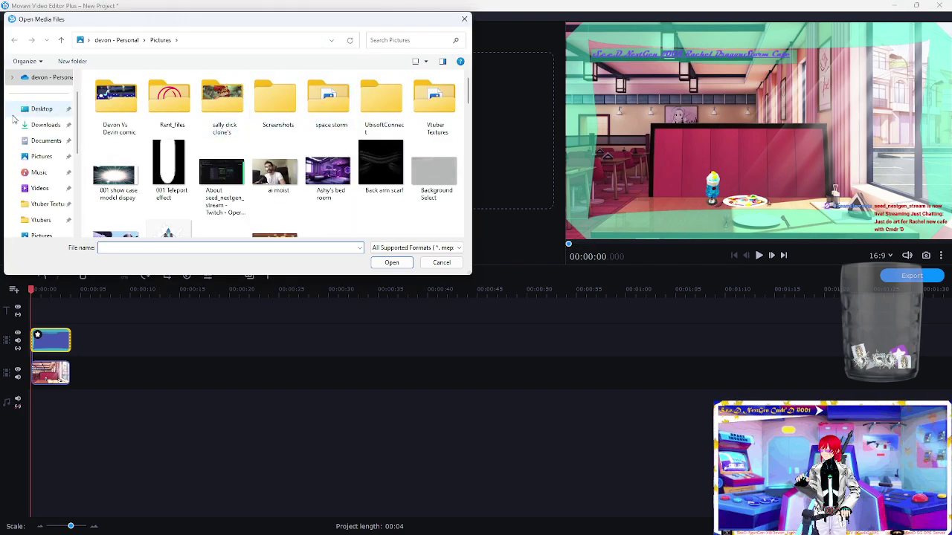
pyautogui.click(40, 125)
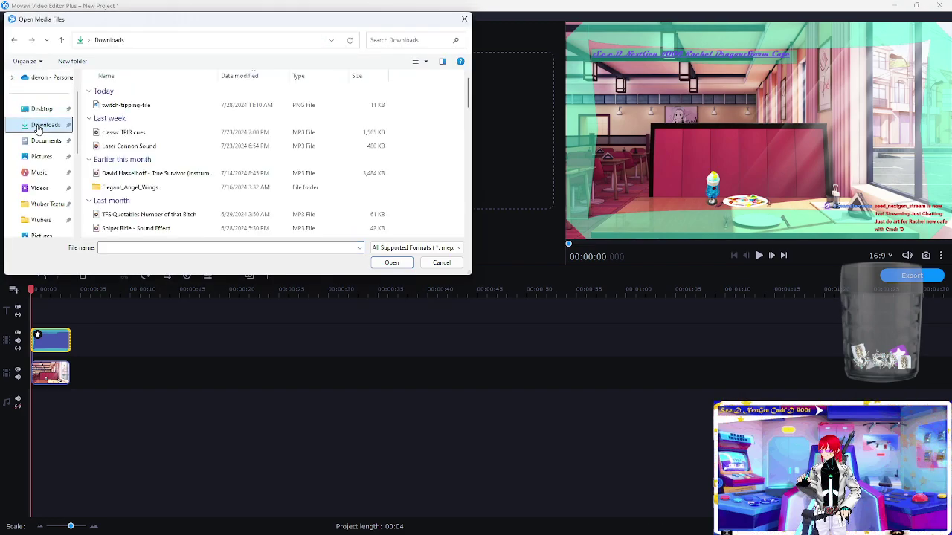
pyautogui.click(37, 173)
pyautogui.doubleClick(145, 92)
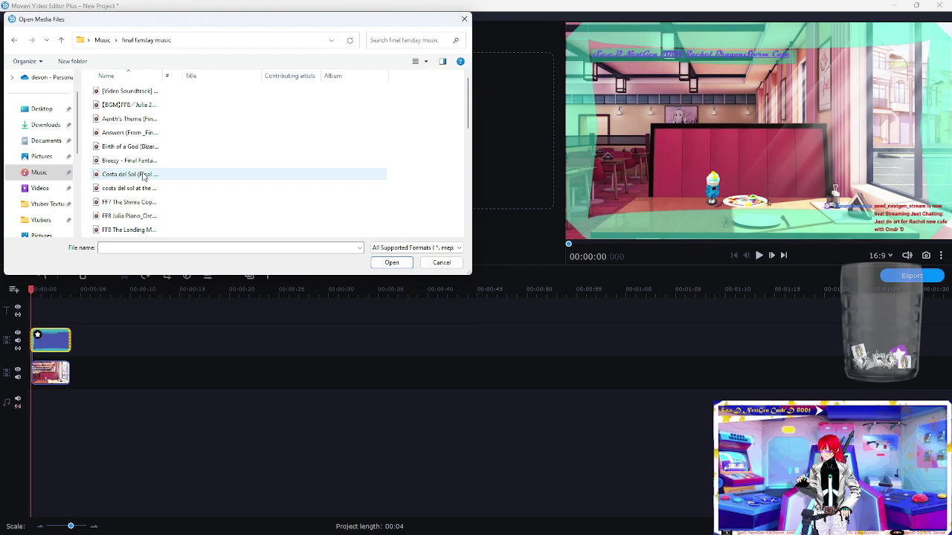
pyautogui.scroll(-3, 144, 192)
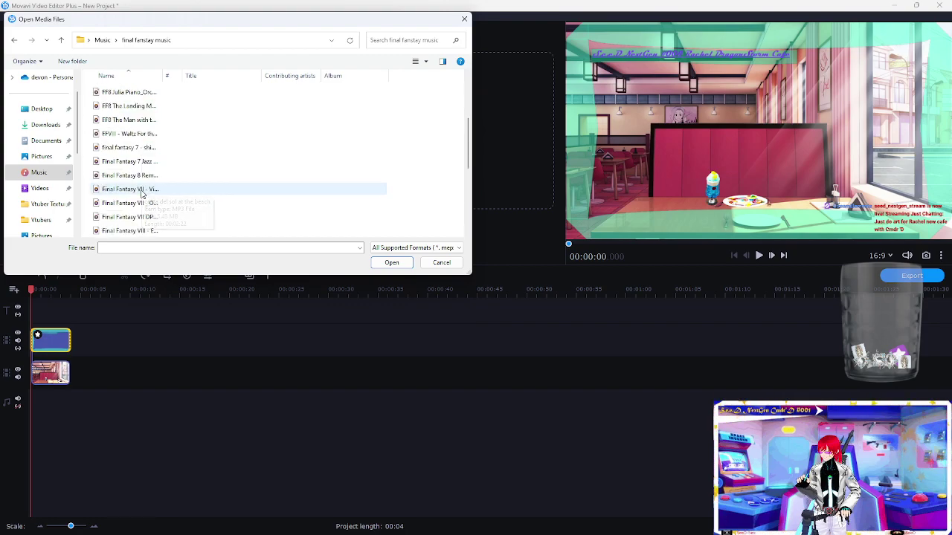
pyautogui.scroll(-2, 143, 192)
pyautogui.scroll(-2, 143, 194)
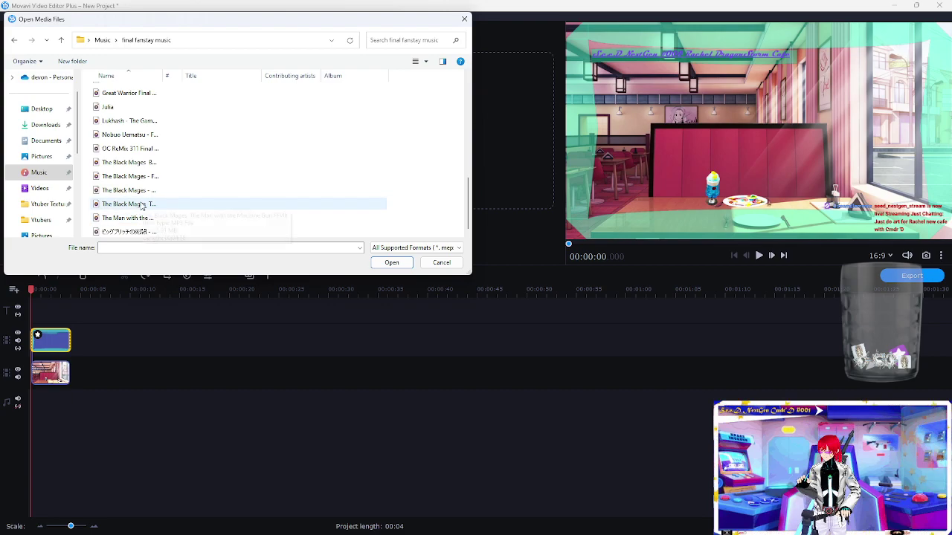
pyautogui.scroll(3, 142, 206)
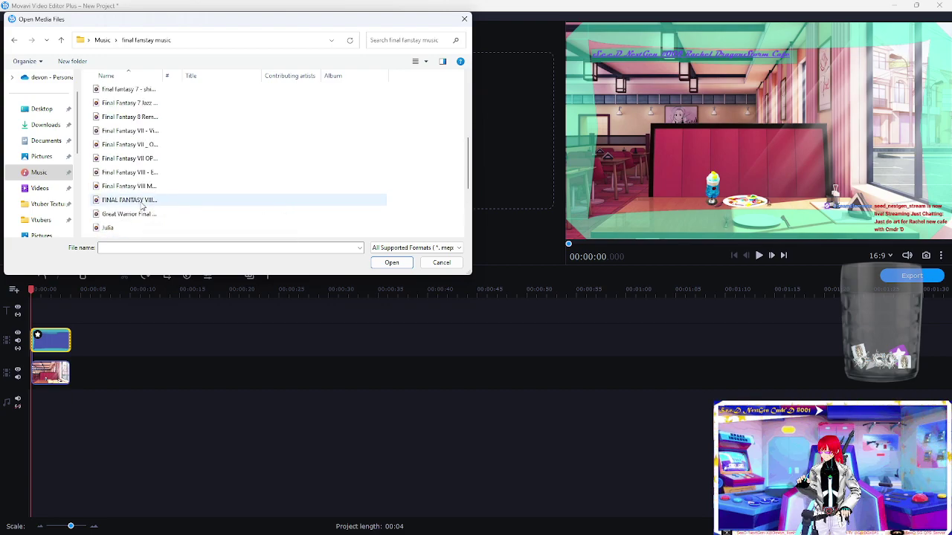
pyautogui.scroll(-1, 119, 228)
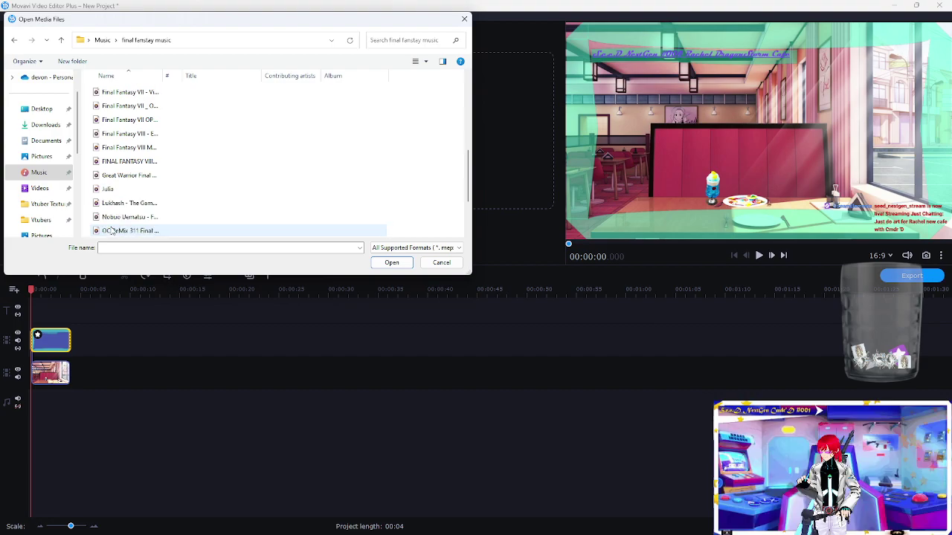
pyautogui.scroll(5, 128, 227)
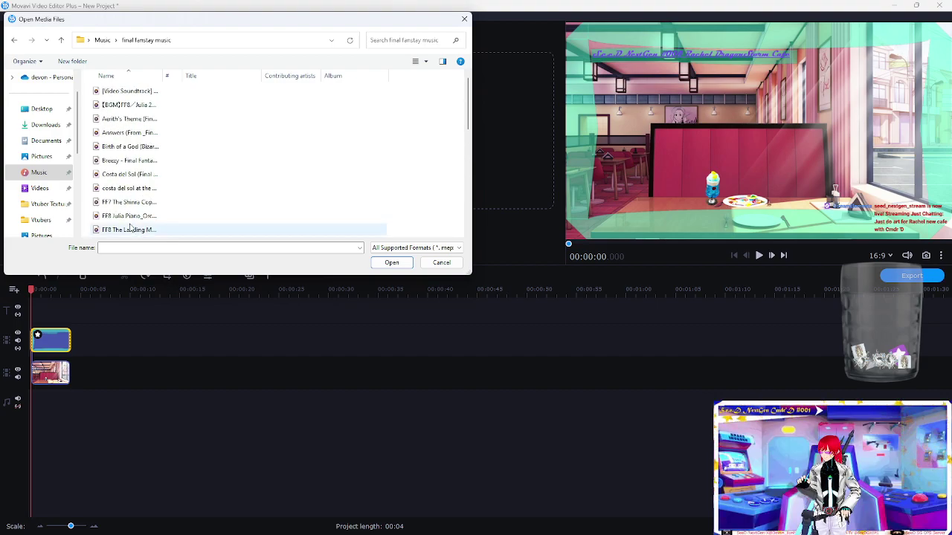
pyautogui.click(126, 107)
pyautogui.click(391, 263)
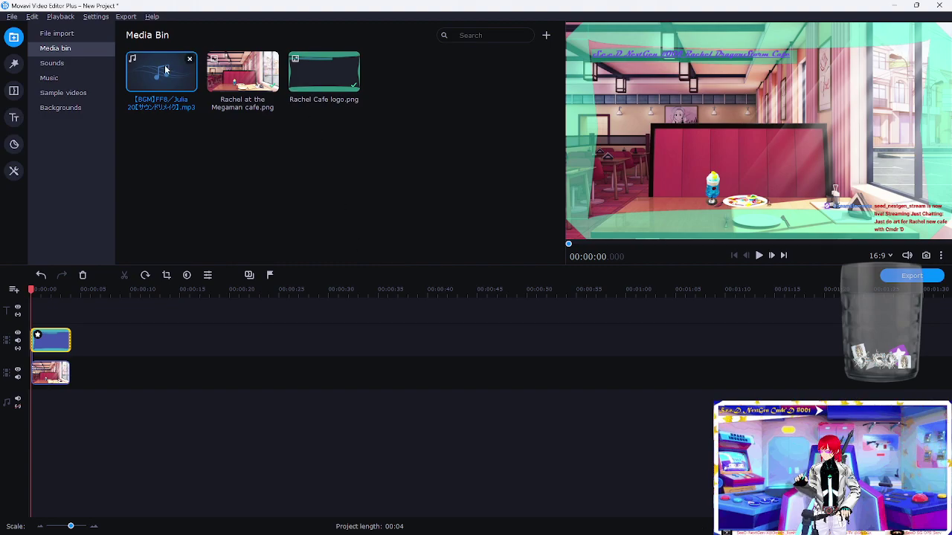
# Place the FF8 Julia track on the audio track, then delete the overly long clip.
pyautogui.moveTo(165, 70); pyautogui.dragTo(20, 424)
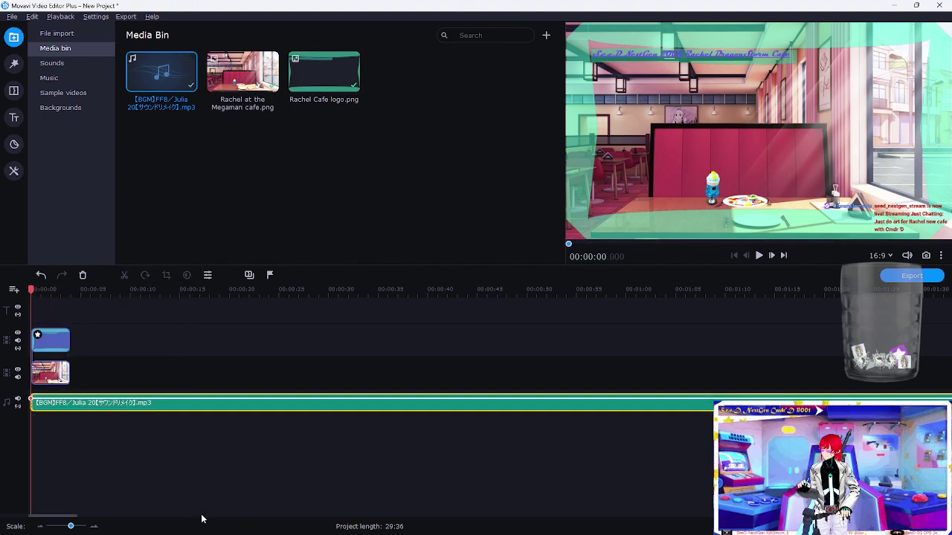
pyautogui.rightClick(235, 406)
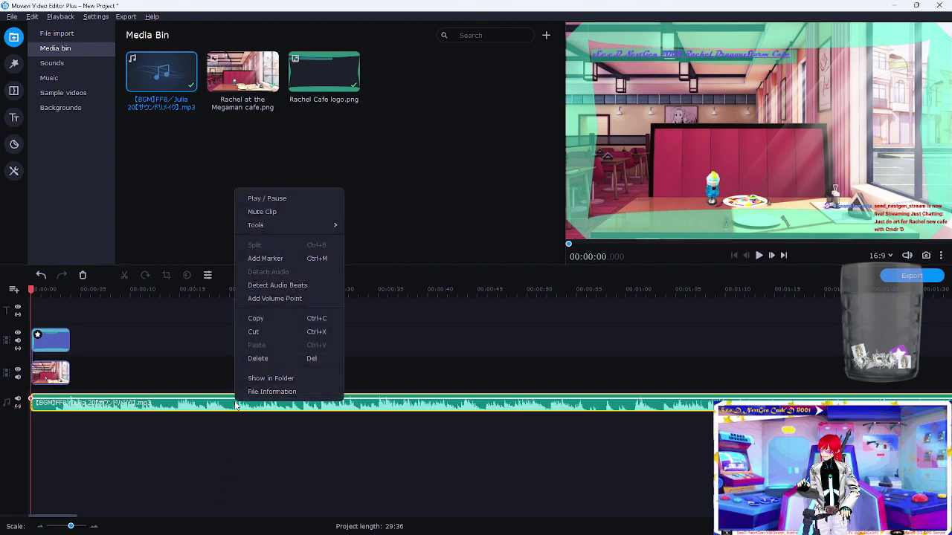
pyautogui.click(256, 359)
pyautogui.click(63, 34)
# Import Julia.mp3 and place it on the audio track.
pyautogui.click(330, 126)
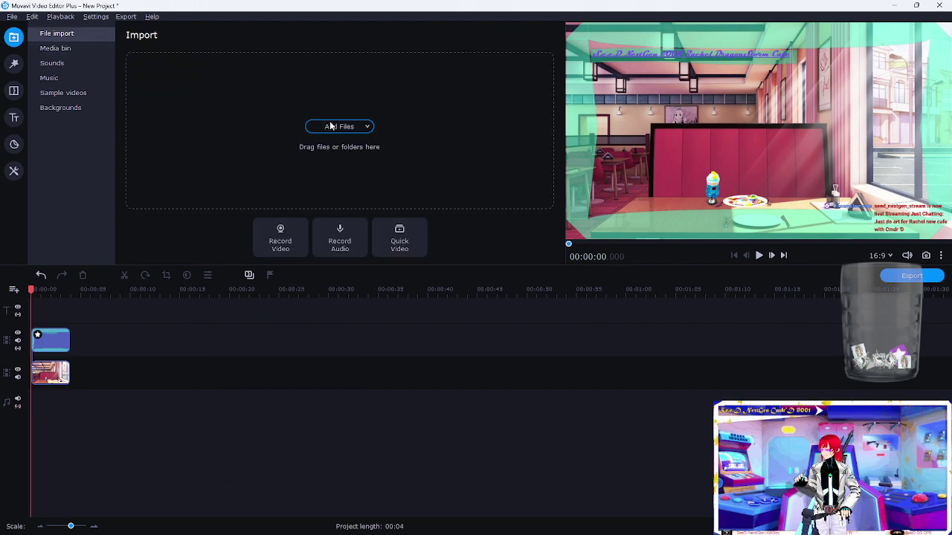
pyautogui.scroll(-5, 168, 139)
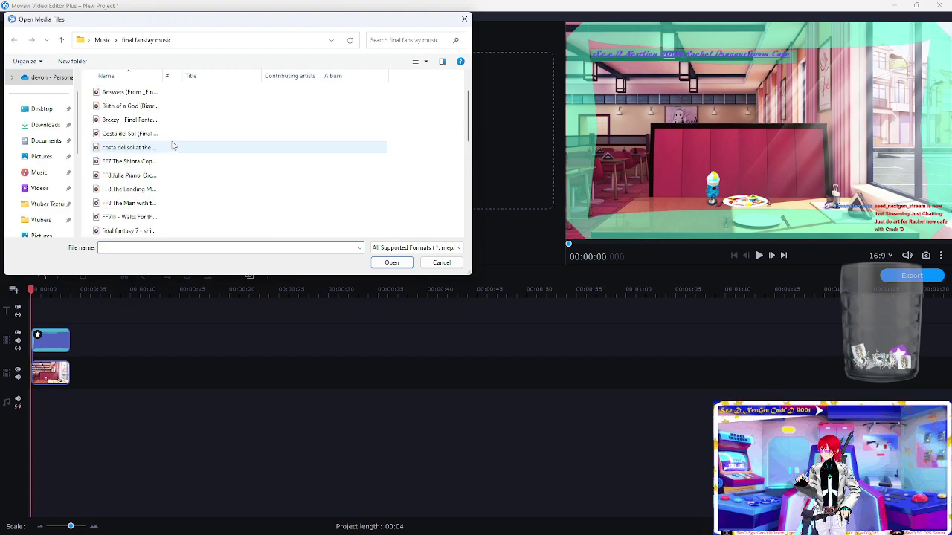
pyautogui.scroll(-3, 172, 146)
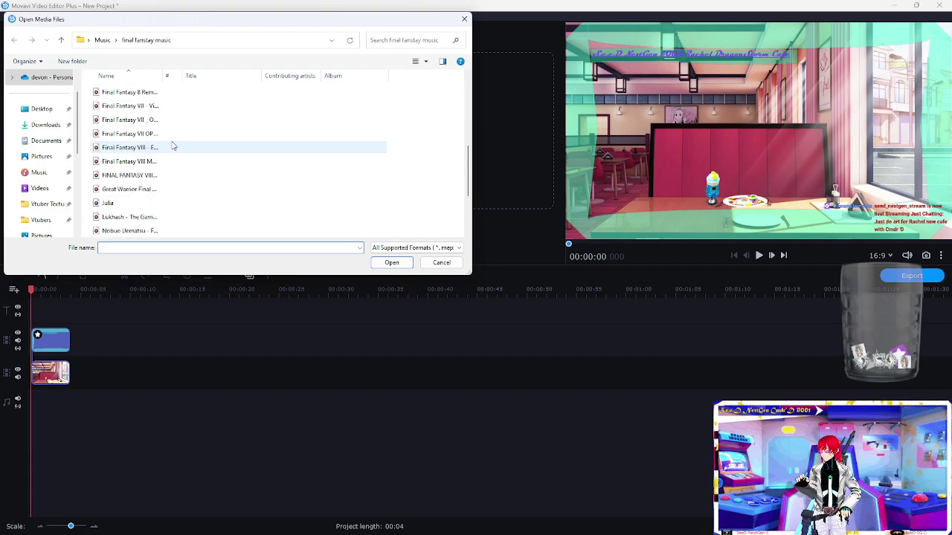
pyautogui.click(150, 163)
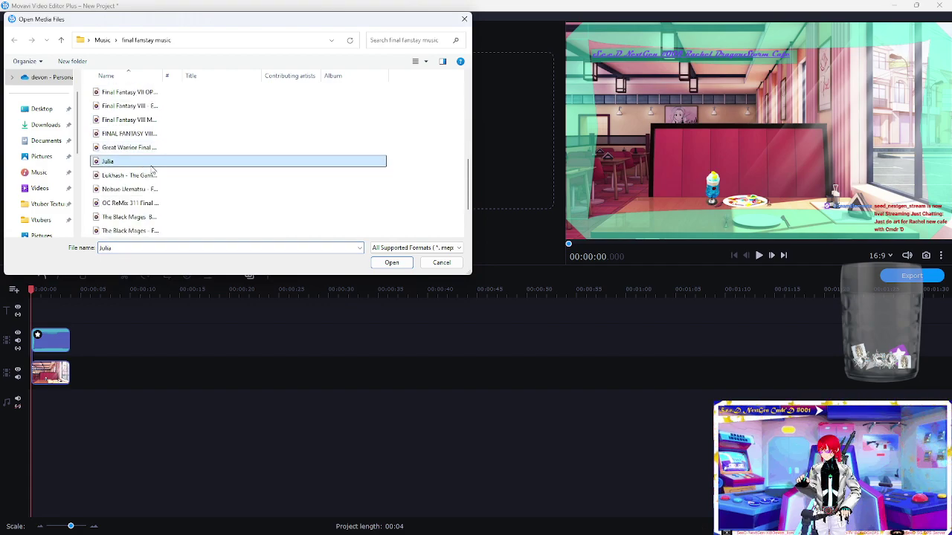
pyautogui.click(391, 262)
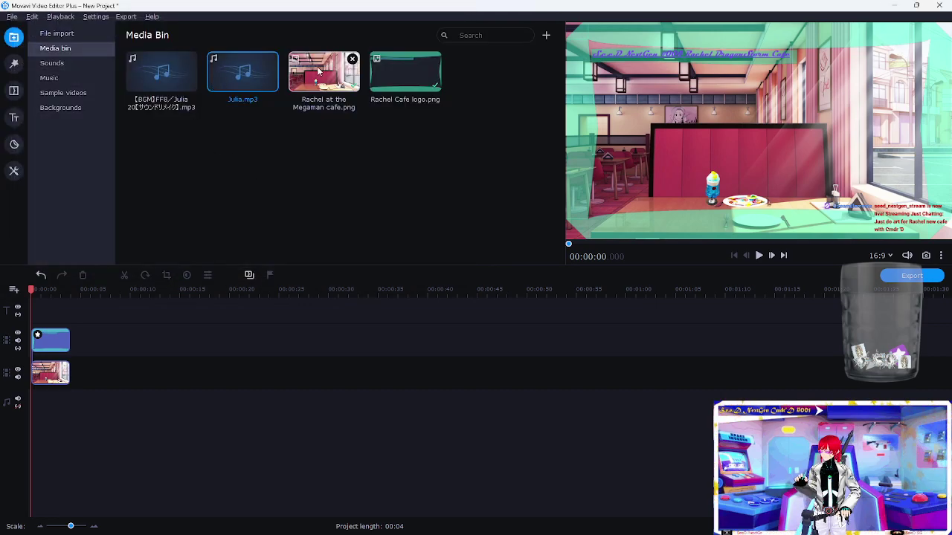
pyautogui.moveTo(262, 70); pyautogui.dragTo(26, 405)
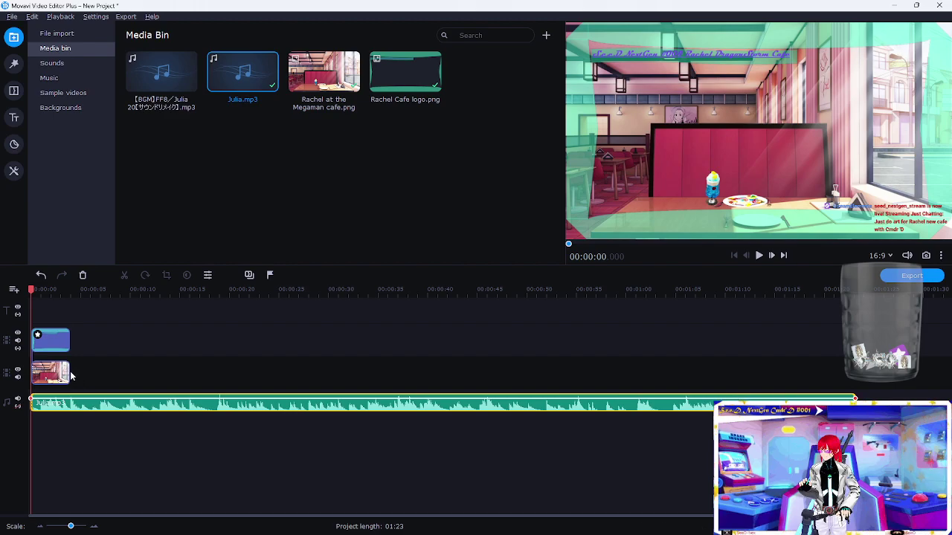
# Extend the cafe image and logo clips to about 01:20, trimming the music's end to match.
pyautogui.moveTo(69, 375); pyautogui.dragTo(821, 370)
pyautogui.moveTo(854, 402); pyautogui.dragTo(822, 402)
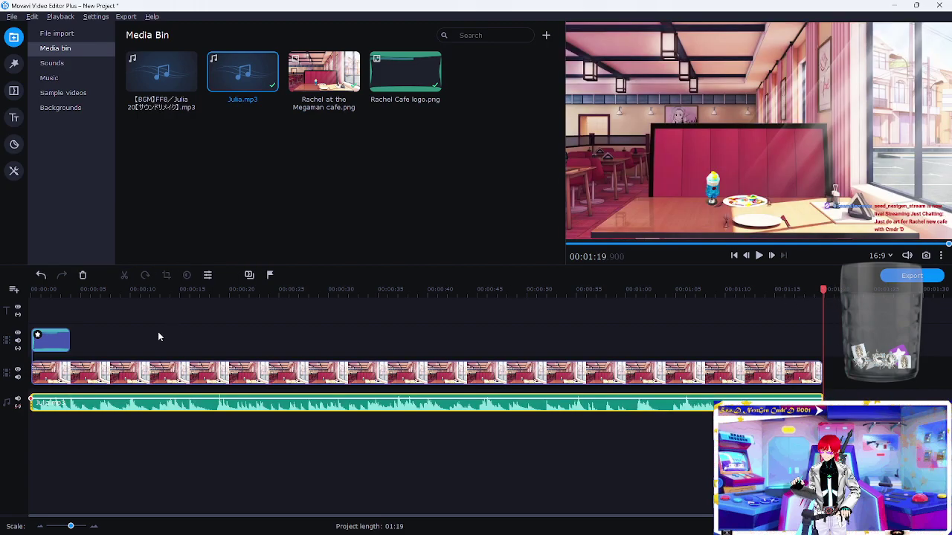
pyautogui.click(53, 349)
pyautogui.moveTo(74, 341); pyautogui.dragTo(823, 330)
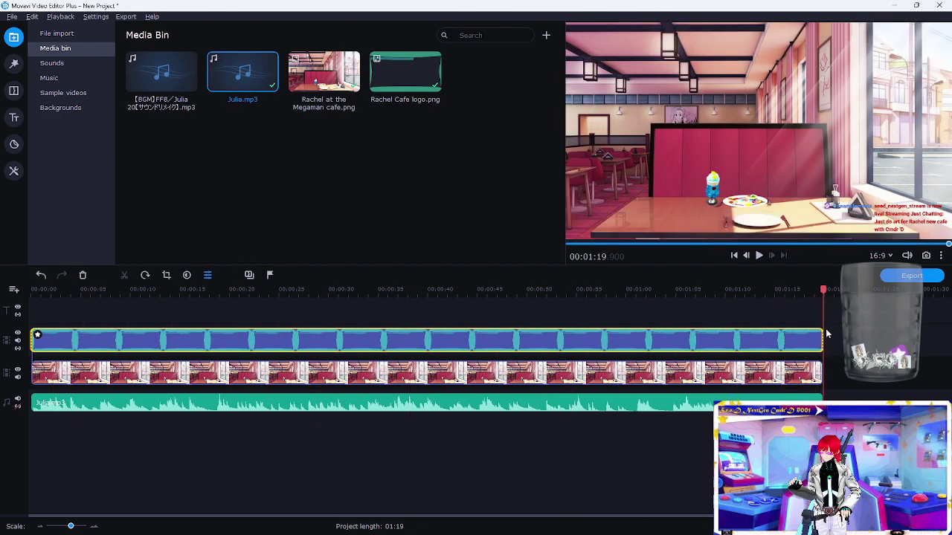
pyautogui.moveTo(823, 289); pyautogui.dragTo(31, 289)
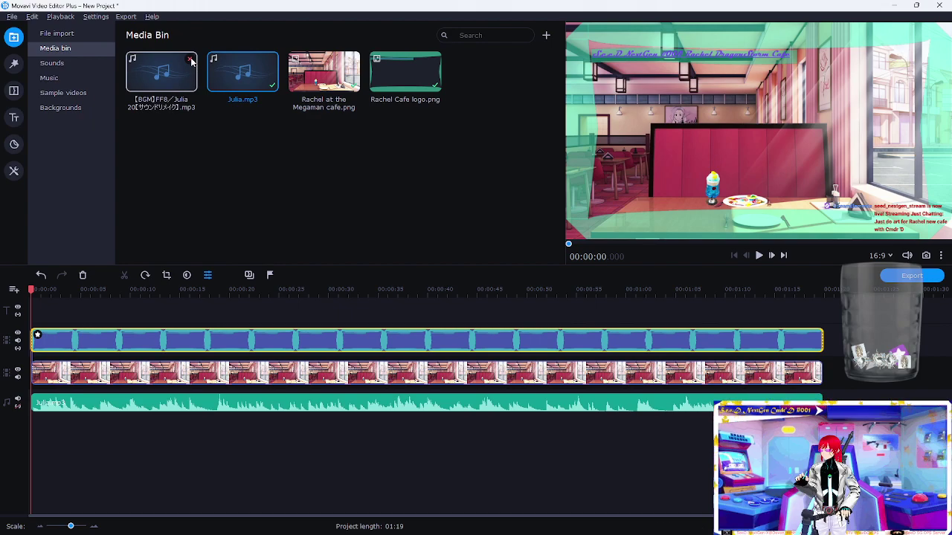
# Remove the FF8 BGM track from the media bin.
pyautogui.click(191, 62)
pyautogui.click(487, 296)
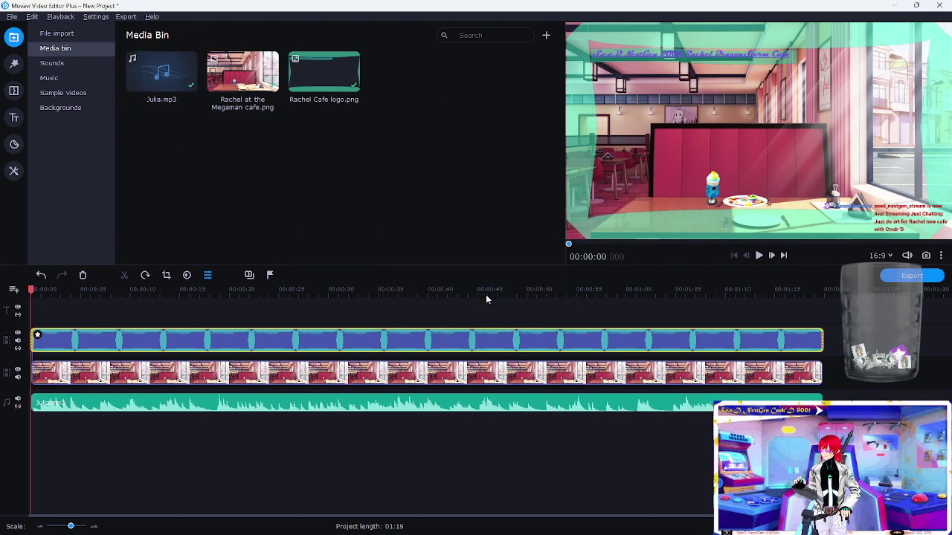
pyautogui.click(55, 33)
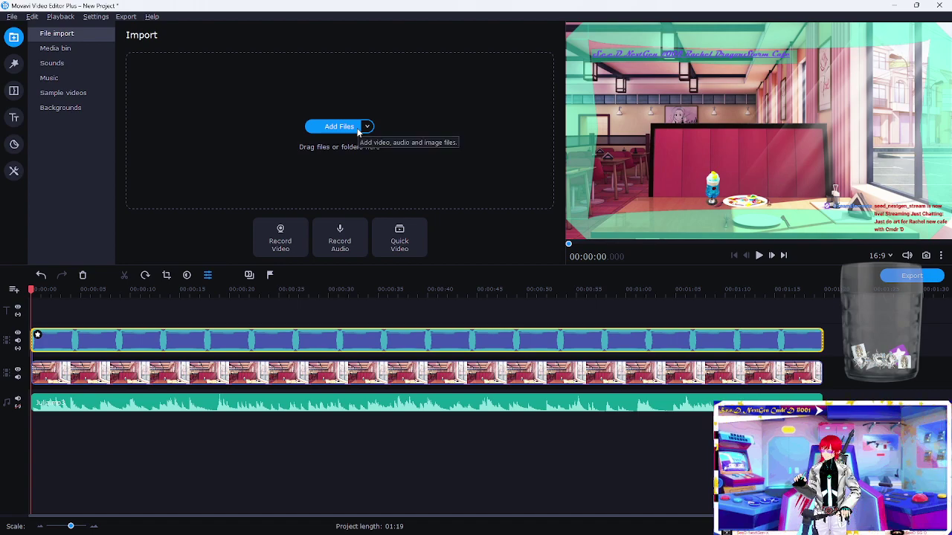
# Apply the Love letters filter from Flying objects to the overlay clip.
pyautogui.click(13, 63)
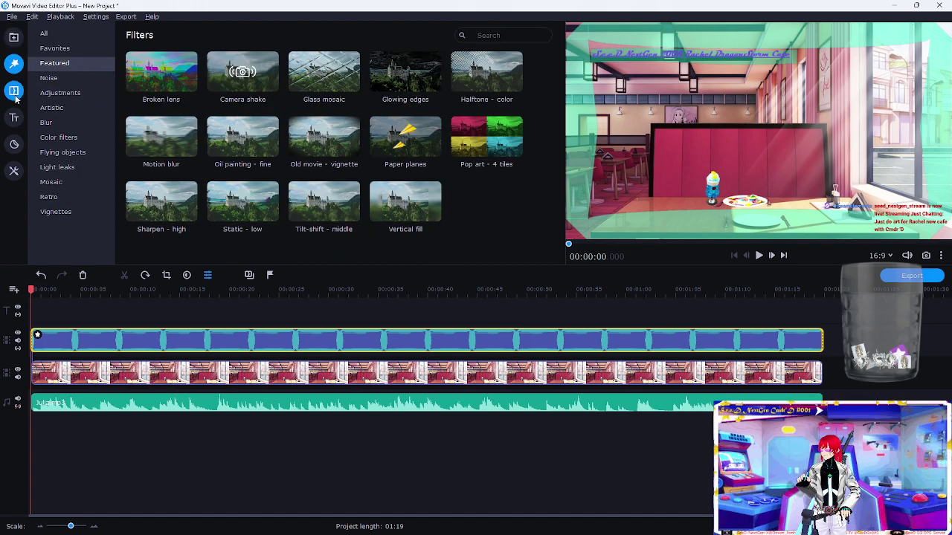
pyautogui.click(14, 91)
pyautogui.click(14, 64)
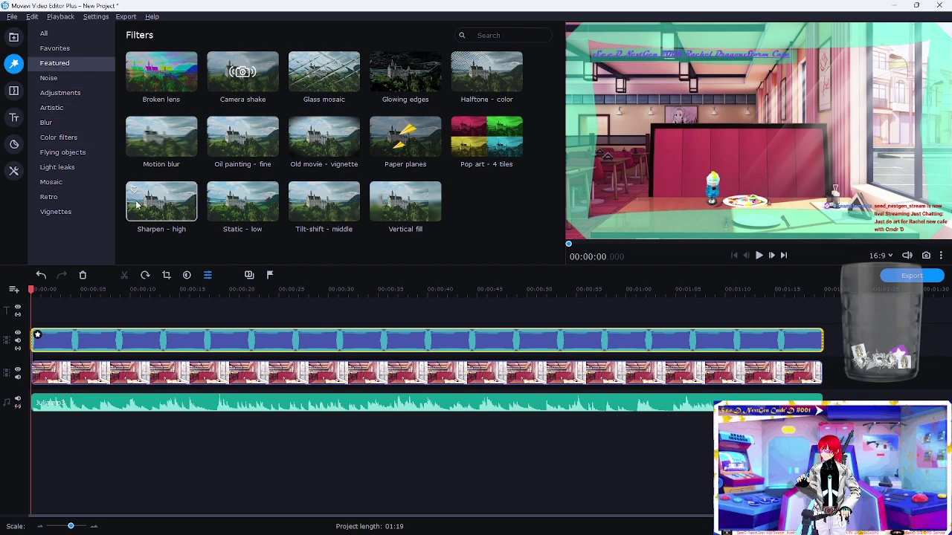
pyautogui.click(74, 197)
pyautogui.click(53, 183)
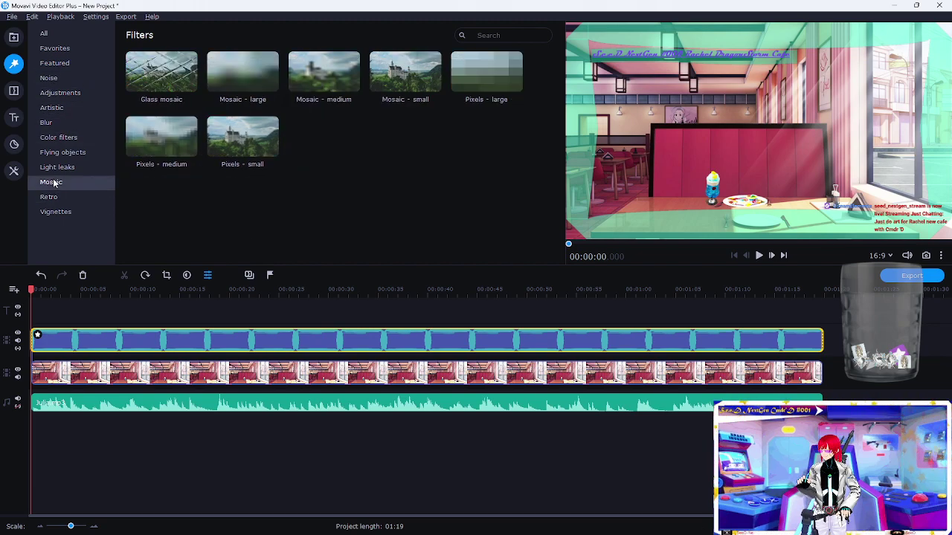
pyautogui.click(56, 167)
pyautogui.click(55, 152)
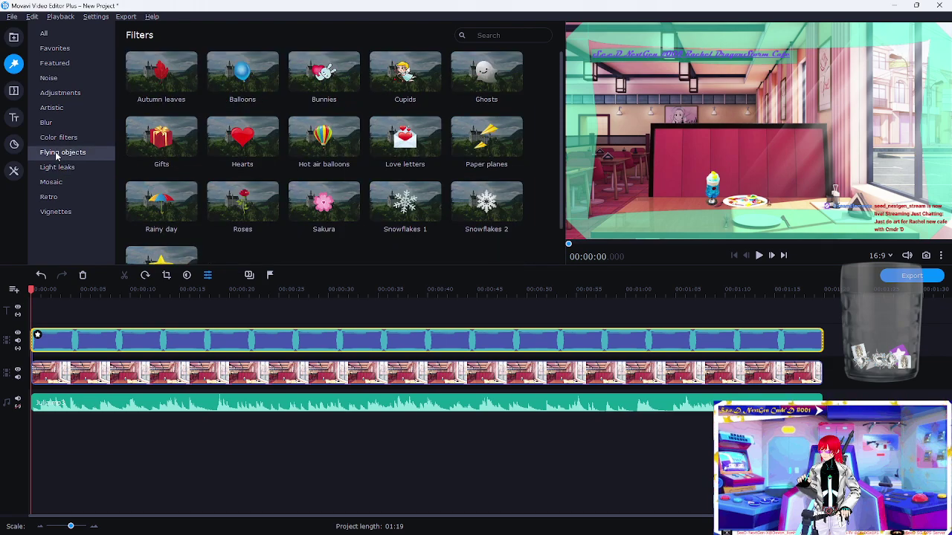
pyautogui.scroll(-1, 270, 210)
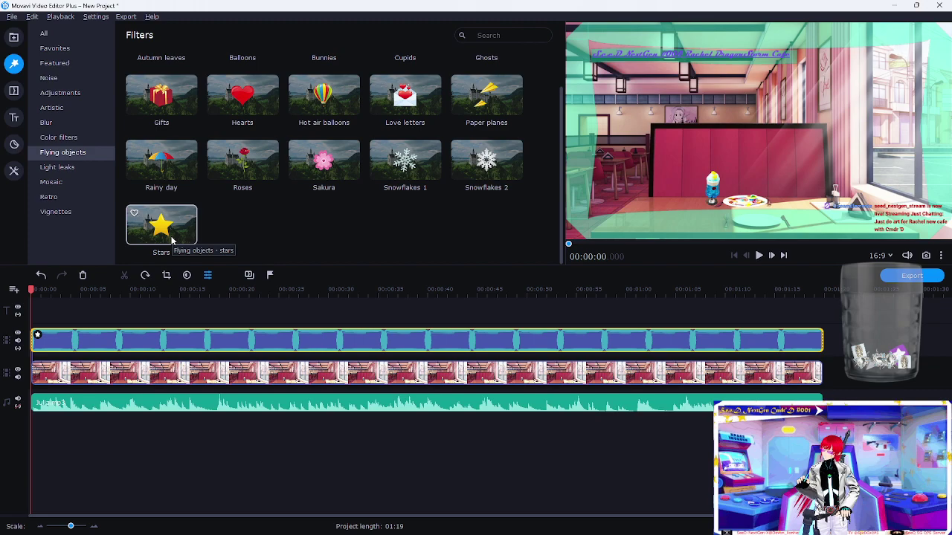
pyautogui.scroll(1, 172, 241)
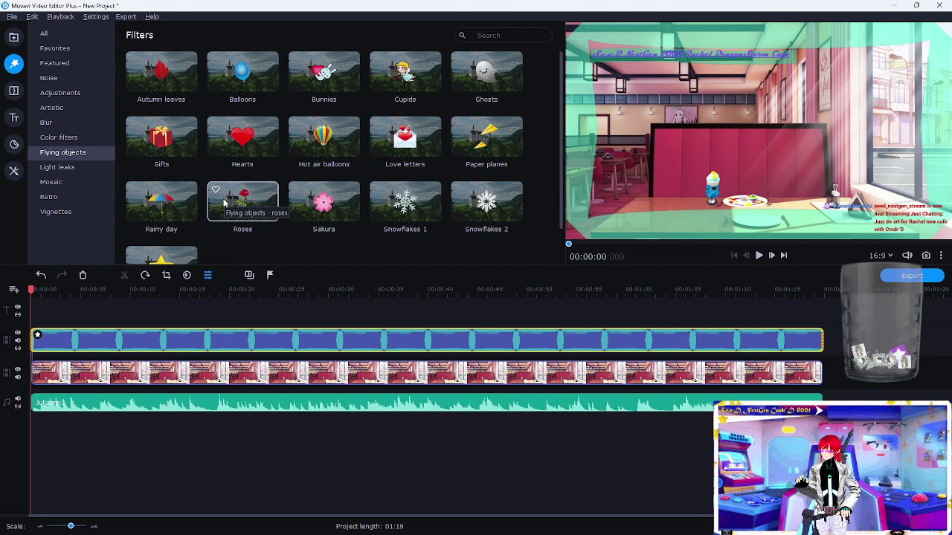
pyautogui.moveTo(415, 141); pyautogui.dragTo(43, 338)
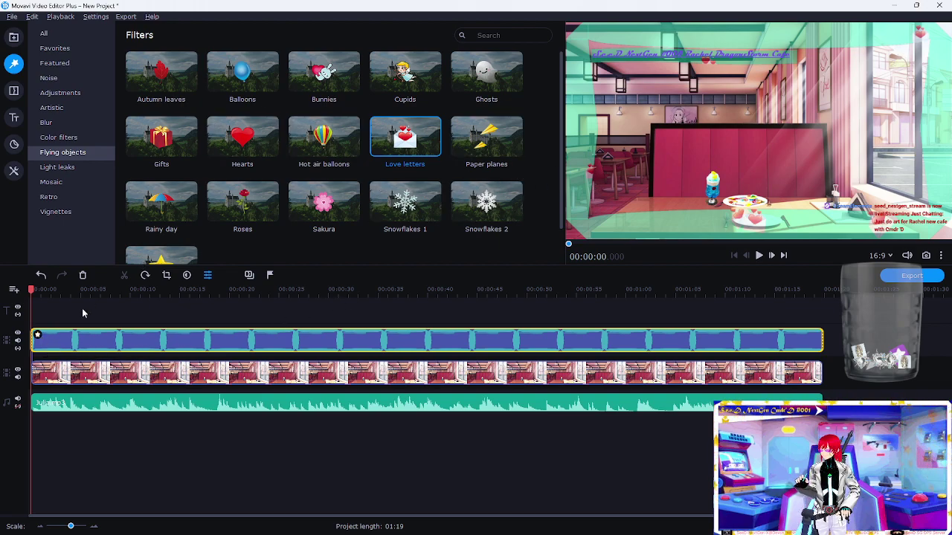
# Remove Love letters from the clip's applied effects and apply the Hearts filter instead.
pyautogui.rightClick(41, 337)
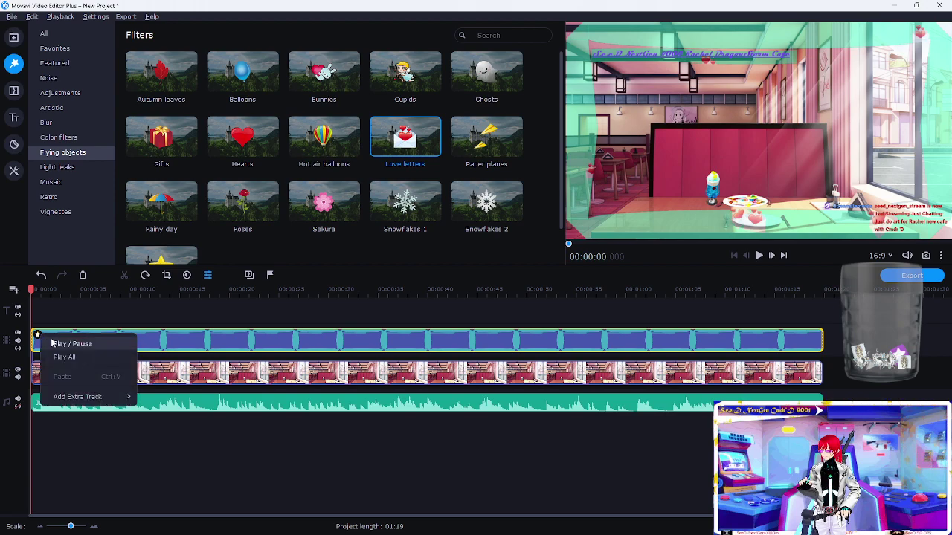
pyautogui.click(37, 336)
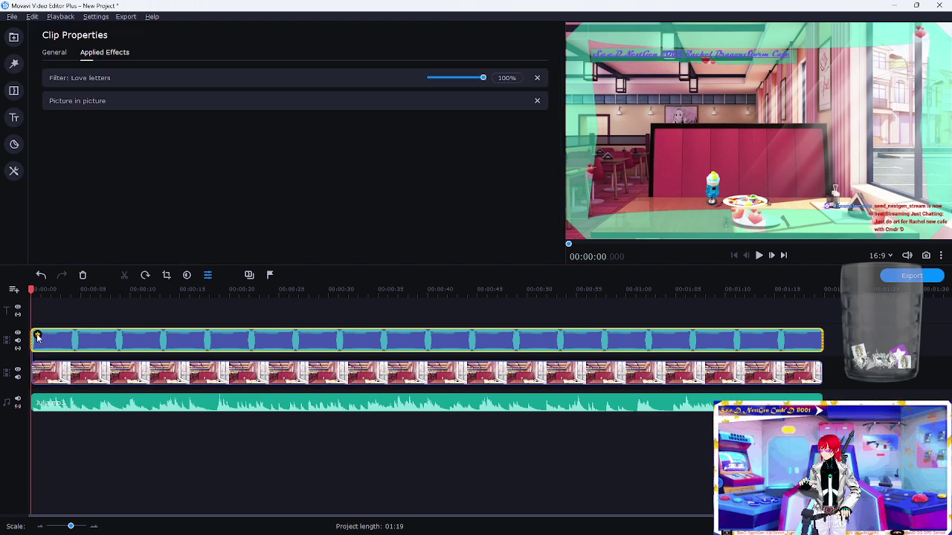
pyautogui.click(536, 78)
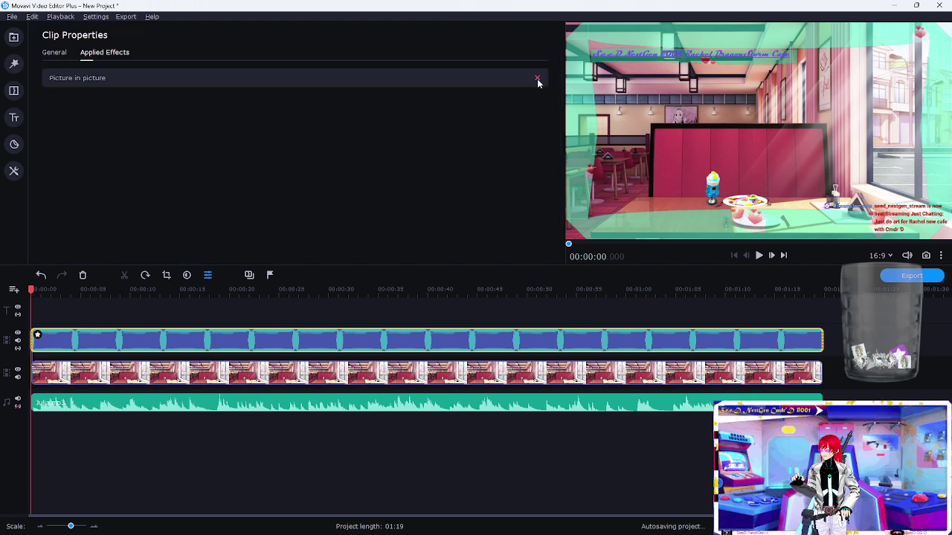
pyautogui.click(15, 63)
pyautogui.moveTo(242, 137); pyautogui.dragTo(51, 340)
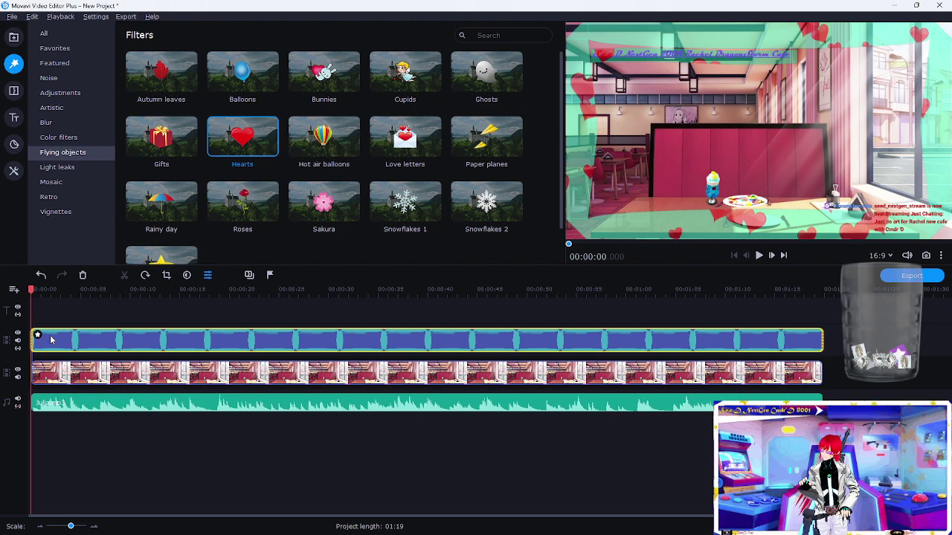
# Browse the Blur, Artistic, Adjustments, Noise, Color and Vignettes filters, settling on Retro.
pyautogui.click(47, 122)
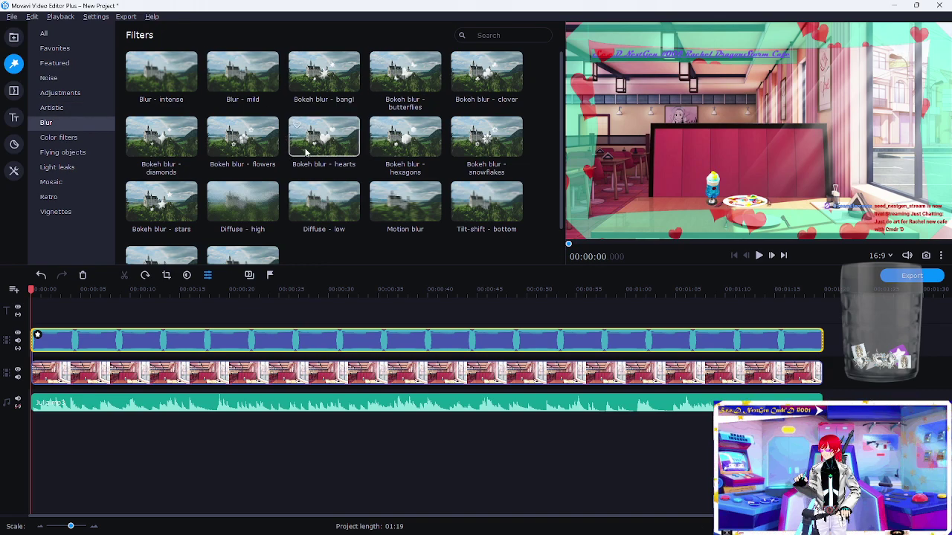
pyautogui.scroll(-1, 327, 141)
pyautogui.click(64, 108)
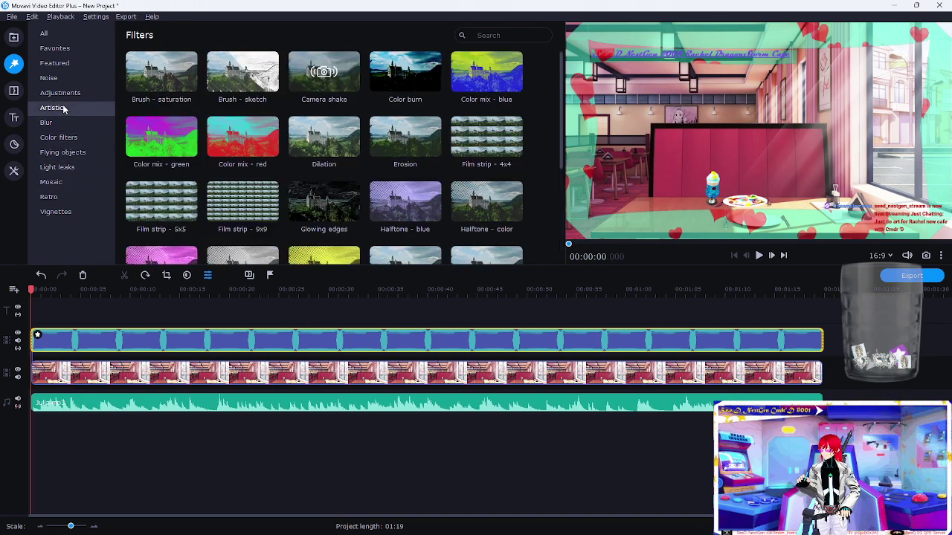
pyautogui.click(63, 92)
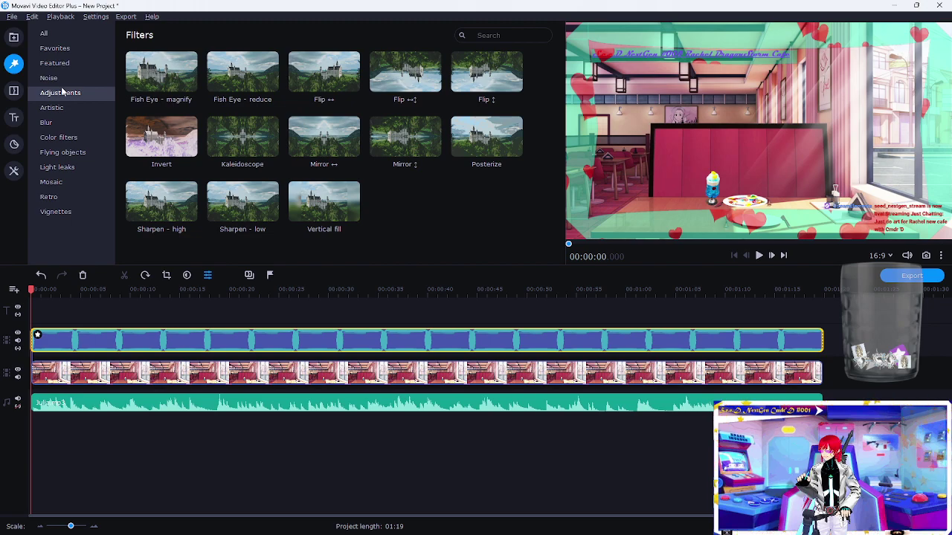
pyautogui.click(53, 78)
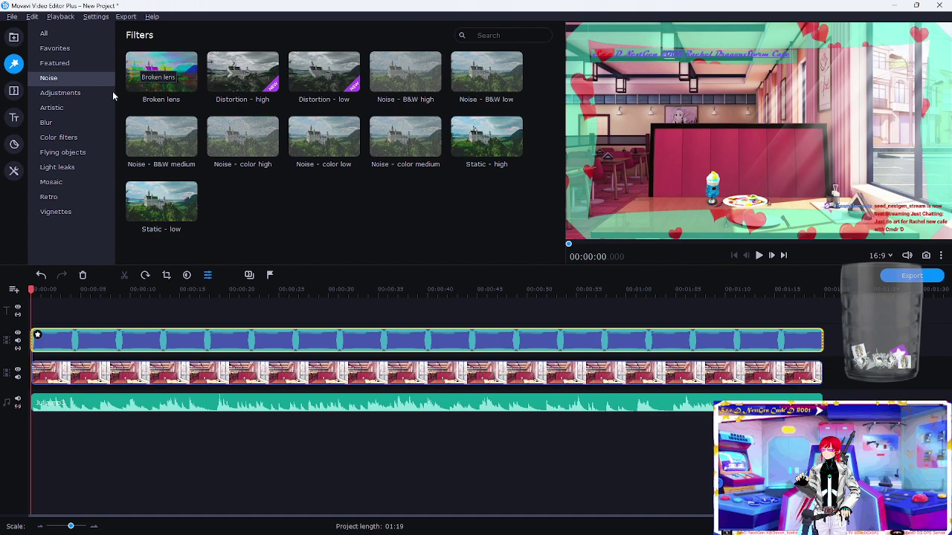
pyautogui.click(66, 141)
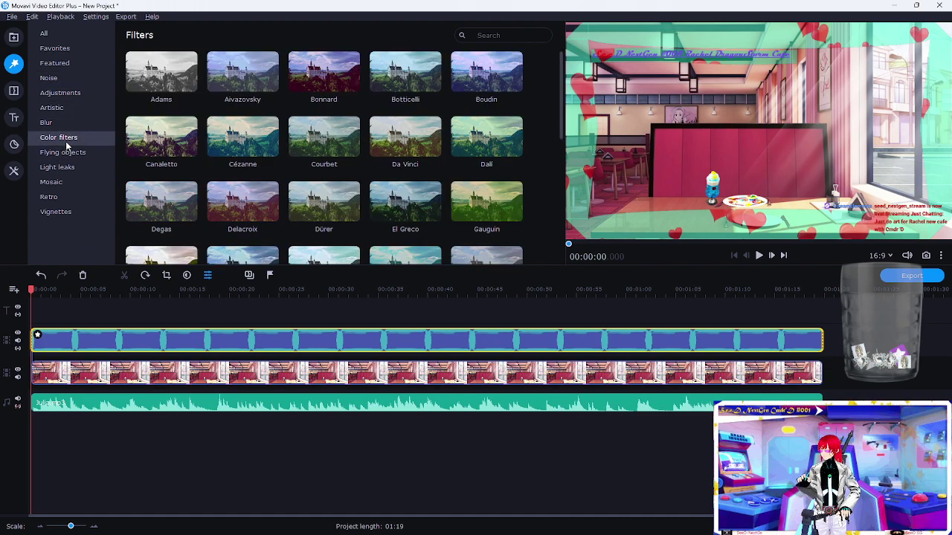
pyautogui.click(55, 212)
pyautogui.click(52, 198)
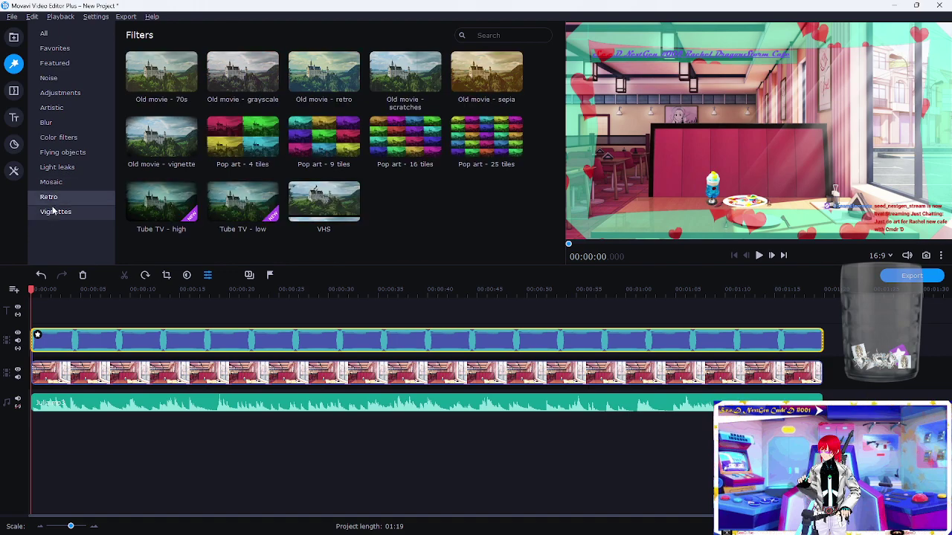
pyautogui.click(53, 212)
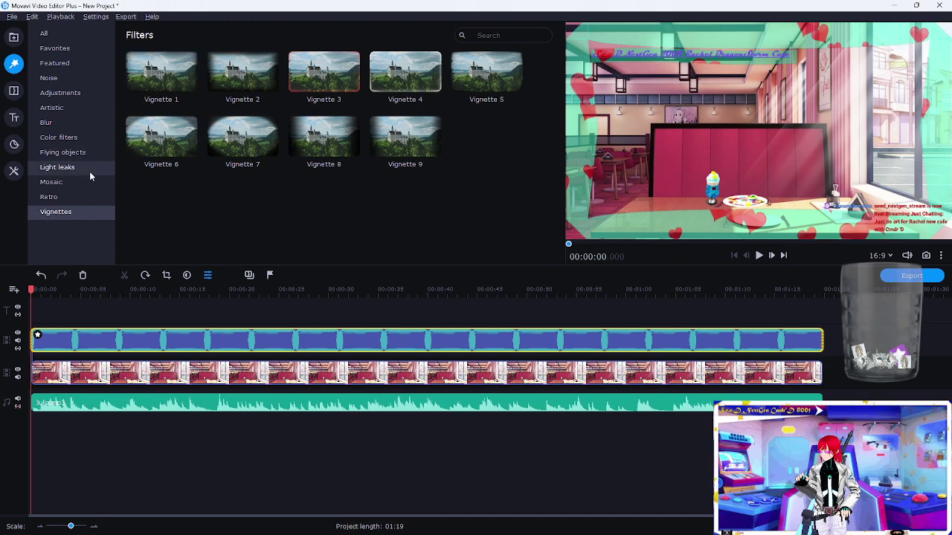
pyautogui.click(53, 198)
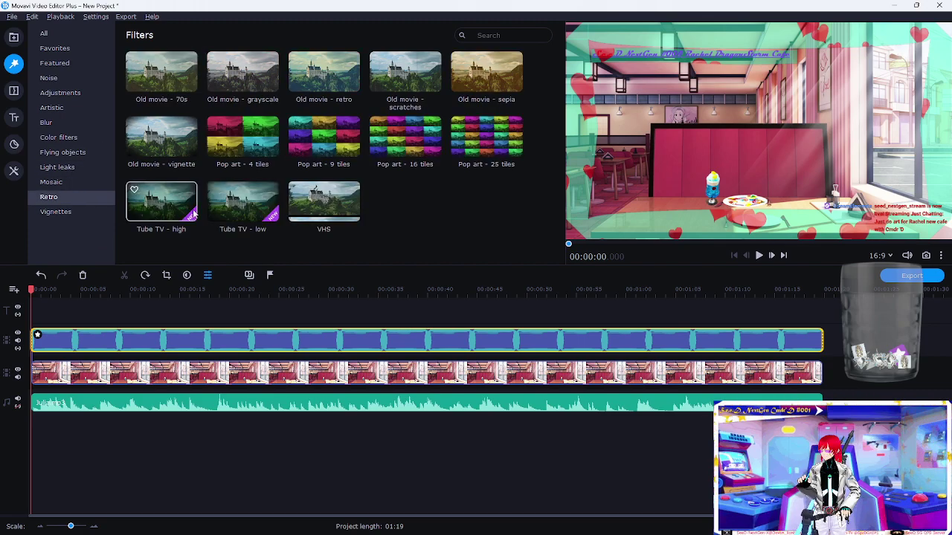
# Apply the VHS filter to the overlay clip and close the stray media player window.
pyautogui.moveTo(335, 202); pyautogui.dragTo(61, 336)
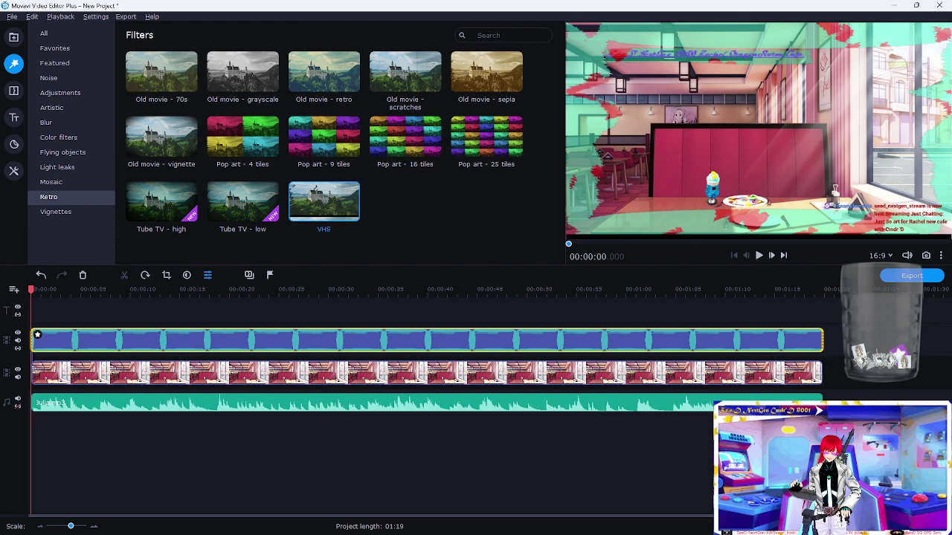
pyautogui.hotkey('alt', 'Tab')
pyautogui.click(480, 512)
pyautogui.click(891, 6)
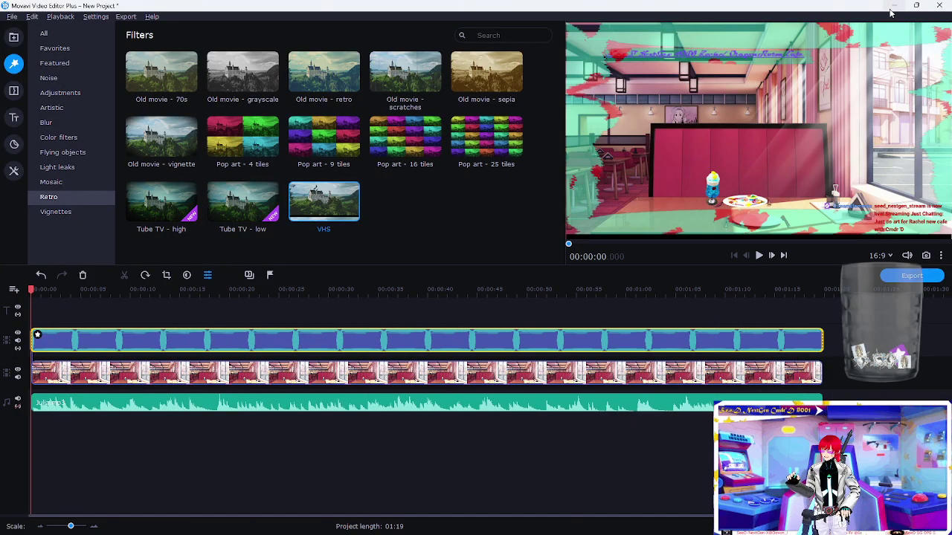
# Play and pause the preview to check the VHS look, then rewind to the start.
pyautogui.click(758, 256)
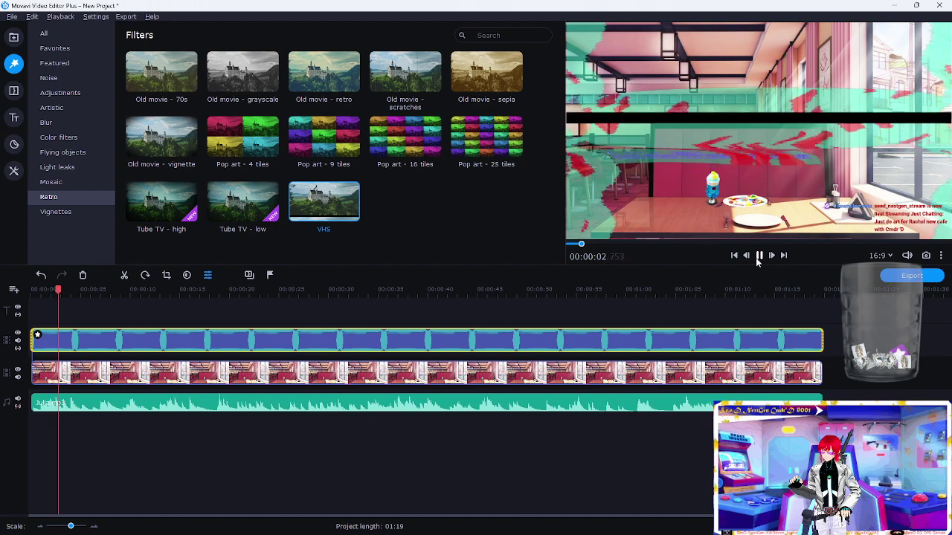
pyautogui.click(758, 256)
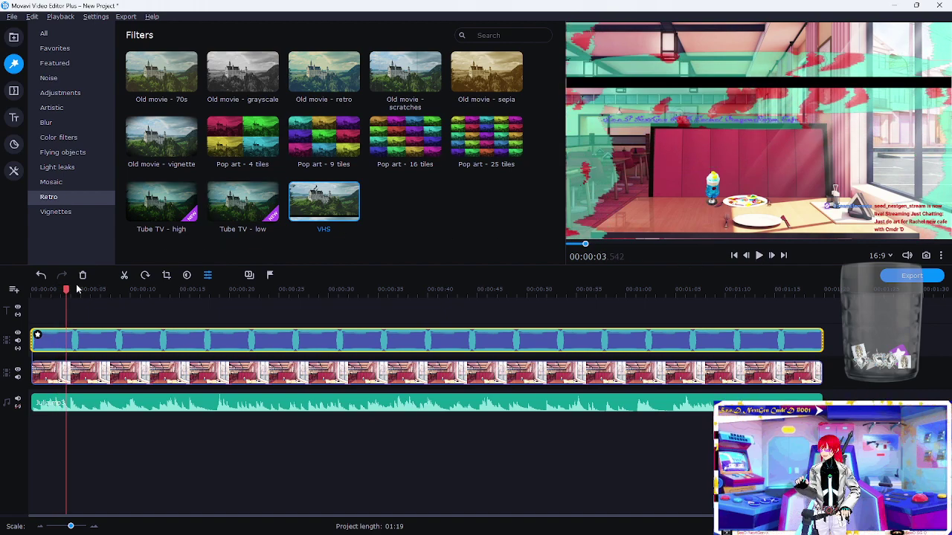
pyautogui.press('Home')
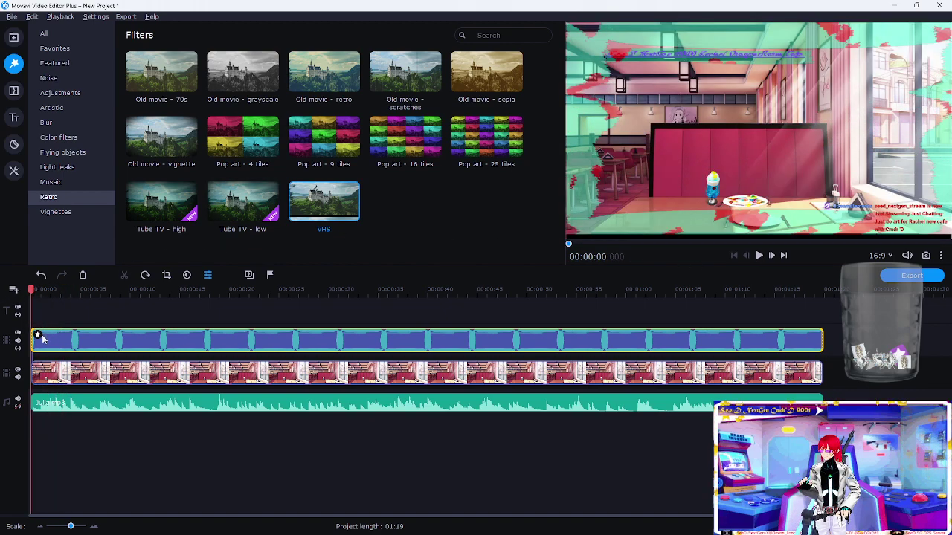
# Remove the VHS filter from the overlay clip's applied effects.
pyautogui.click(37, 336)
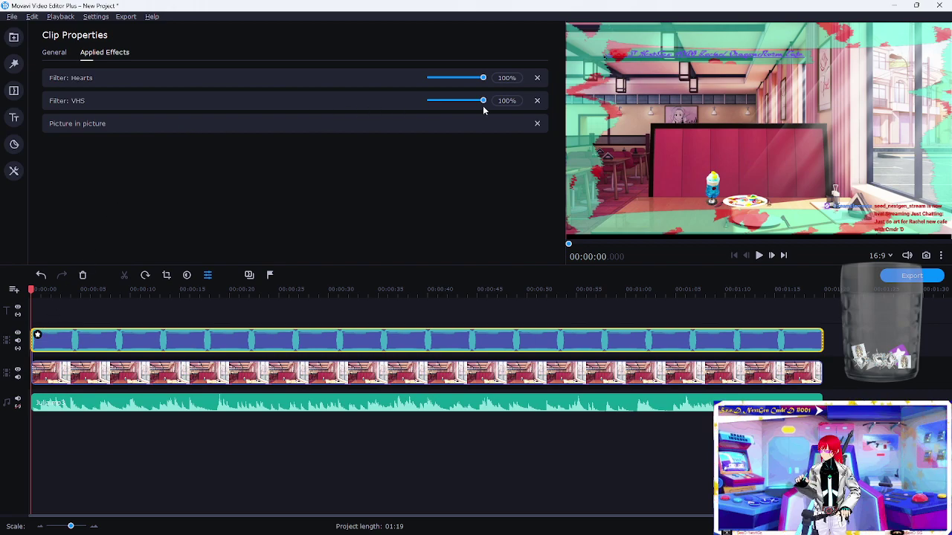
pyautogui.click(536, 102)
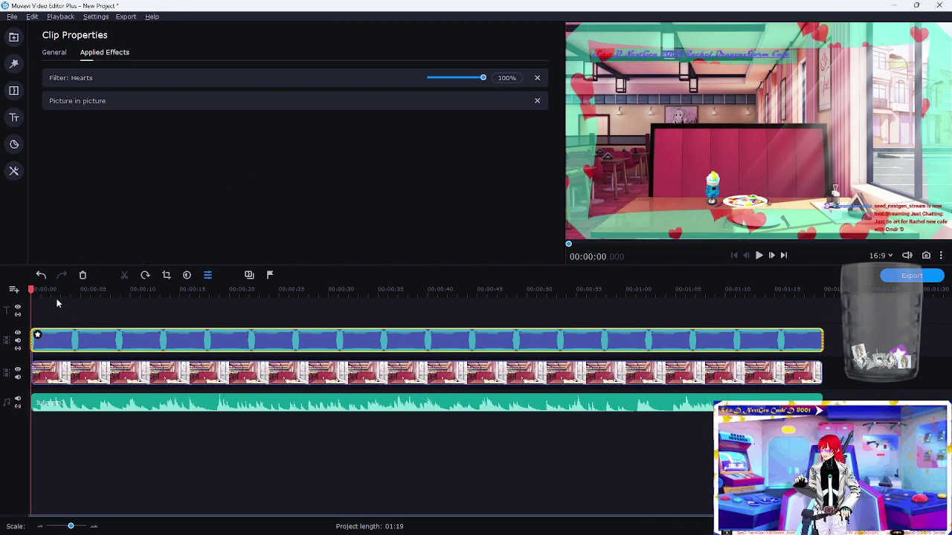
pyautogui.click(14, 64)
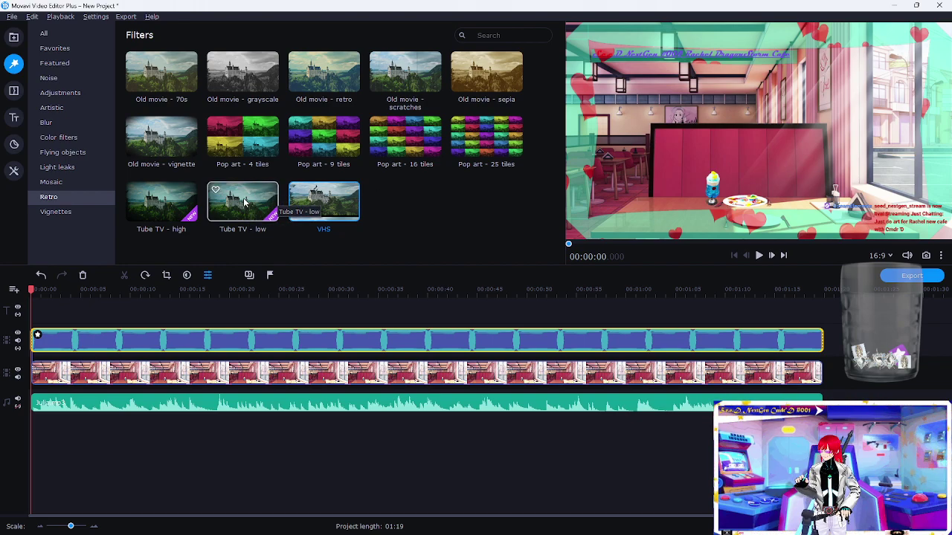
# Apply Tube TV - low to the overlay clip, preview it, and check its effects.
pyautogui.moveTo(242, 202); pyautogui.dragTo(38, 336)
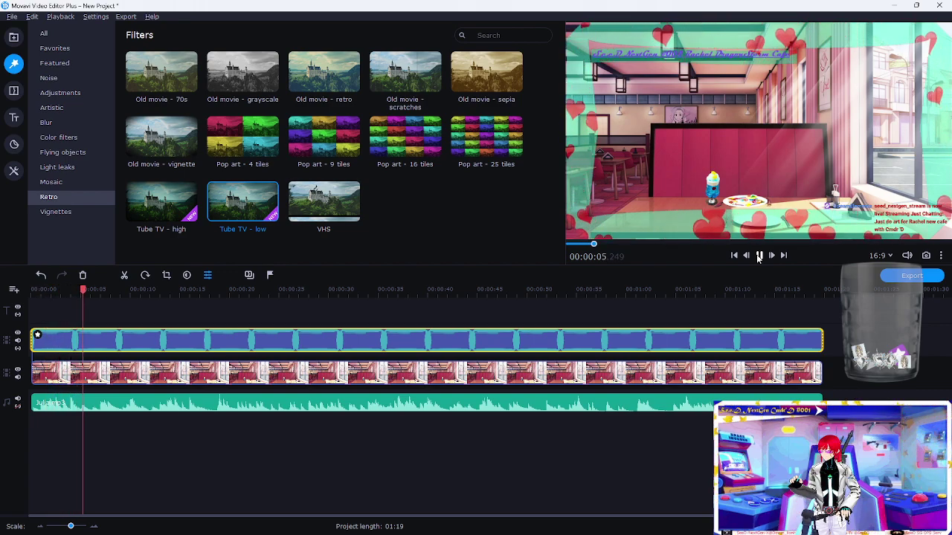
pyautogui.click(758, 256)
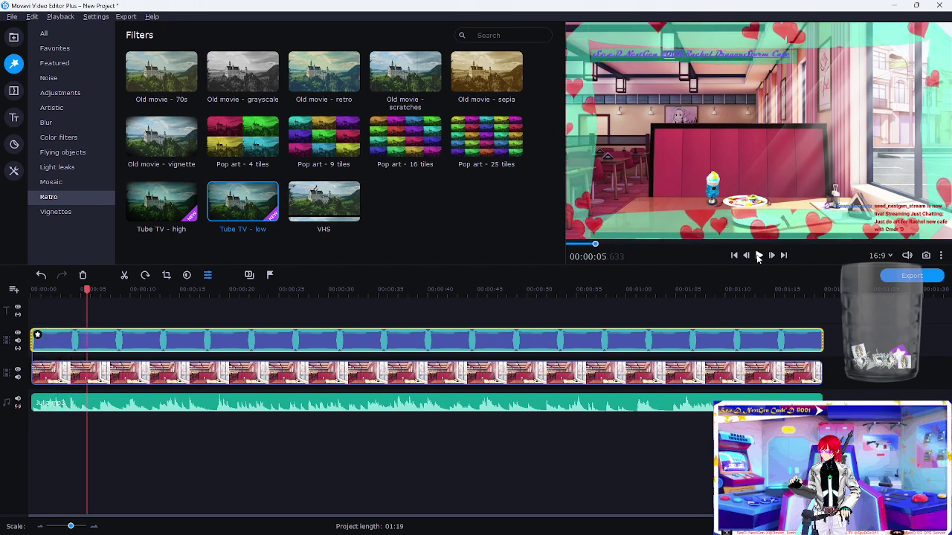
pyautogui.click(37, 336)
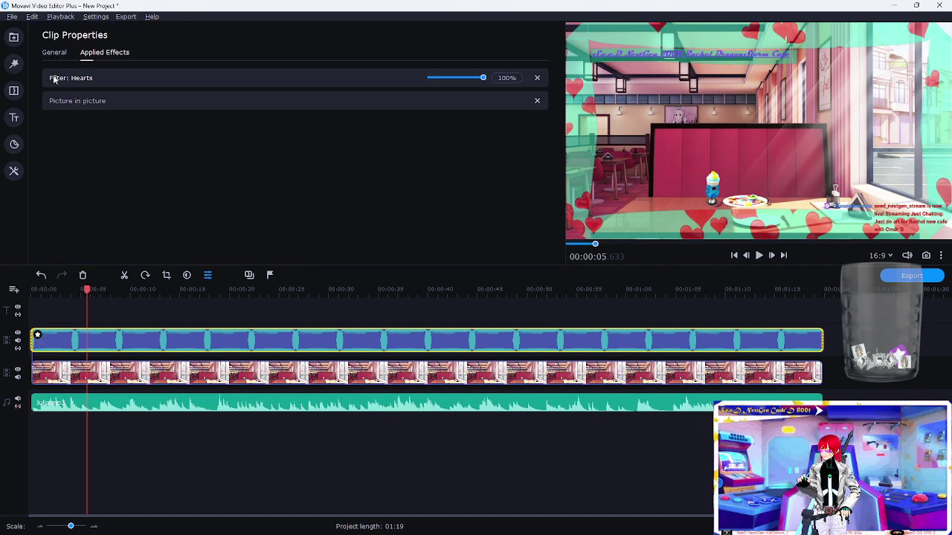
# Try Tube TV - high on the overlay clip from the start, then remove it.
pyautogui.click(14, 63)
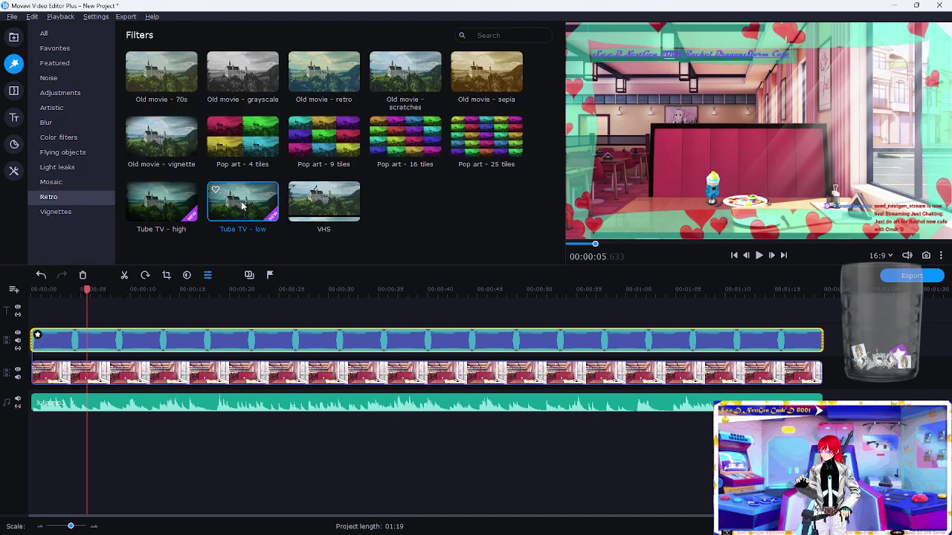
pyautogui.moveTo(161, 202); pyautogui.dragTo(73, 339)
pyautogui.press('Home')
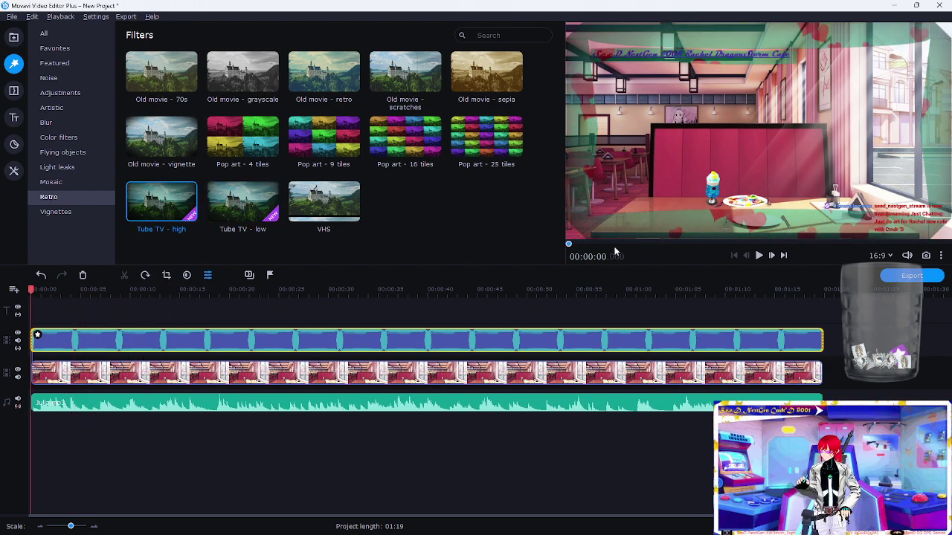
pyautogui.click(758, 256)
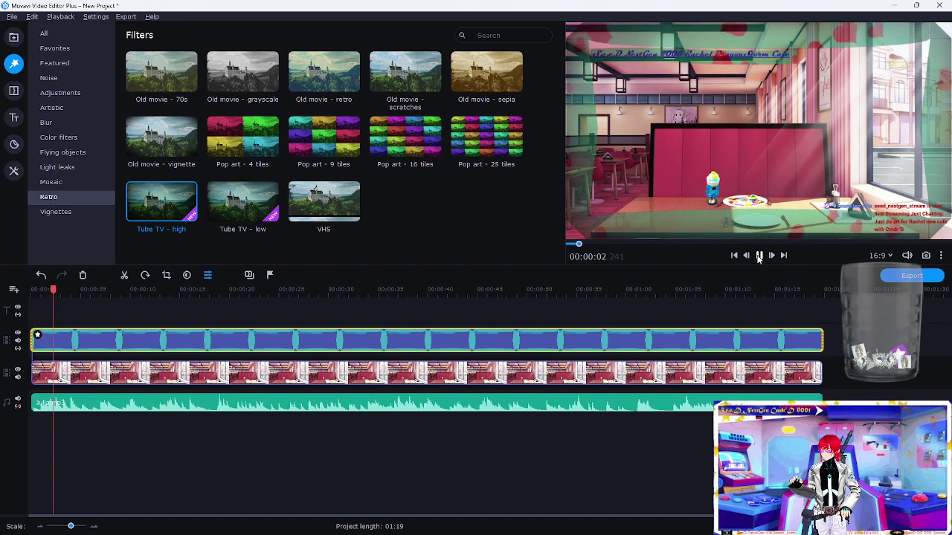
pyautogui.click(758, 255)
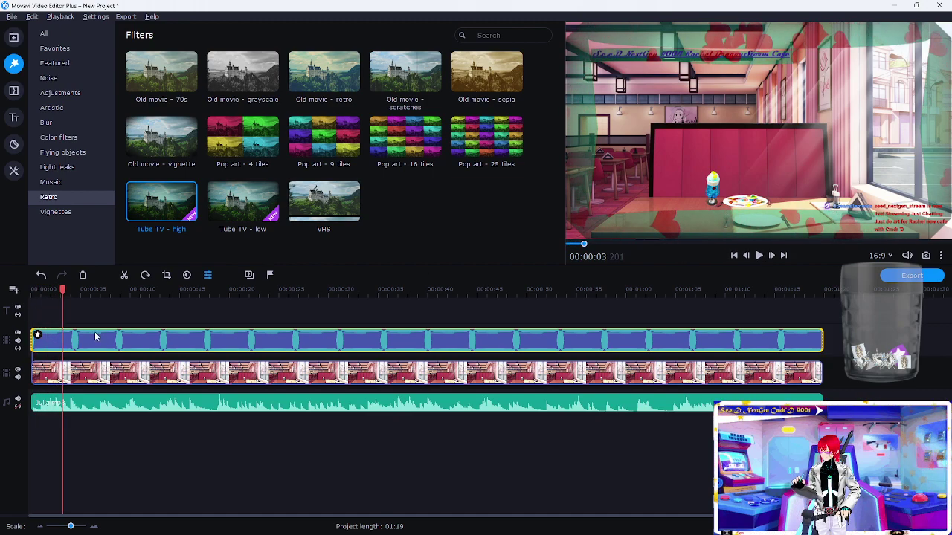
pyautogui.click(37, 335)
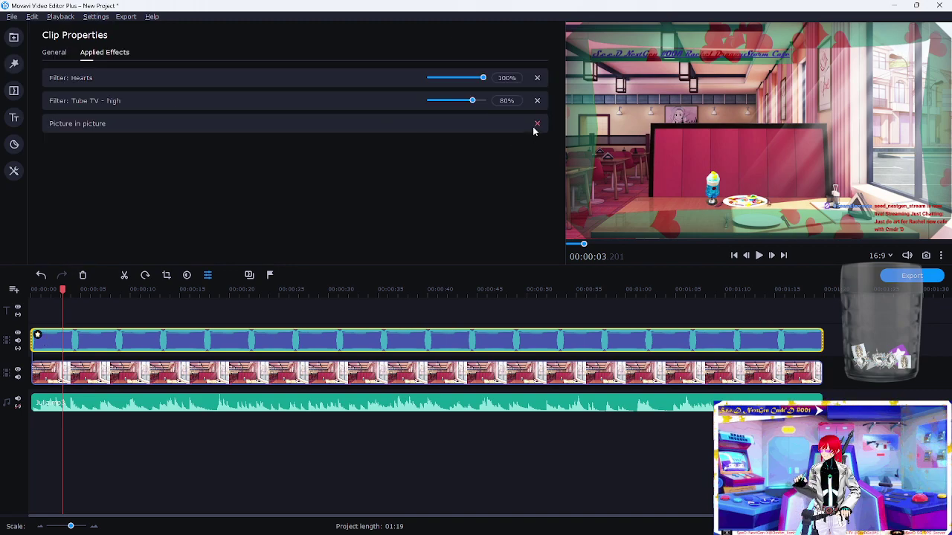
pyautogui.click(537, 101)
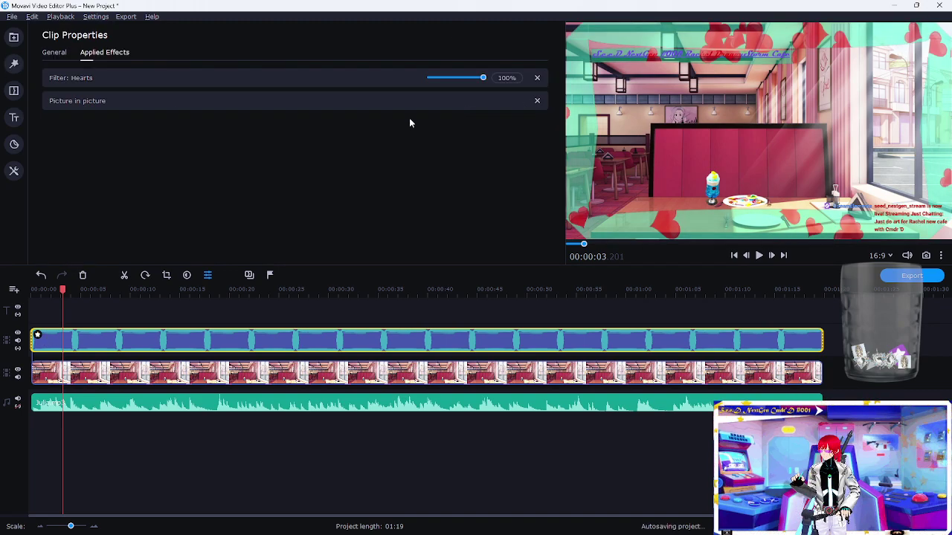
# Try Tube TV - low on the overlay clip again, preview it, then remove it.
pyautogui.click(14, 64)
pyautogui.moveTo(213, 211); pyautogui.dragTo(74, 338)
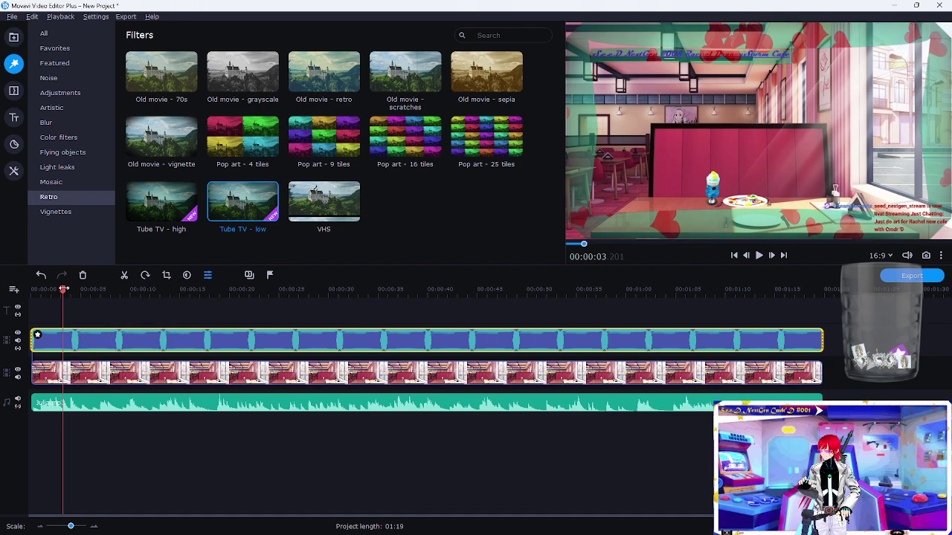
pyautogui.press('Home')
pyautogui.click(758, 255)
pyautogui.click(759, 255)
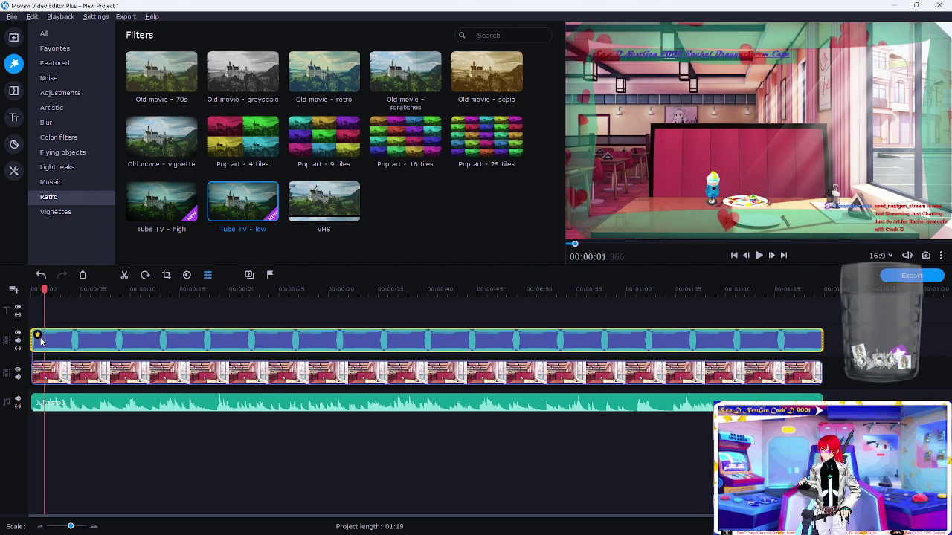
pyautogui.click(38, 335)
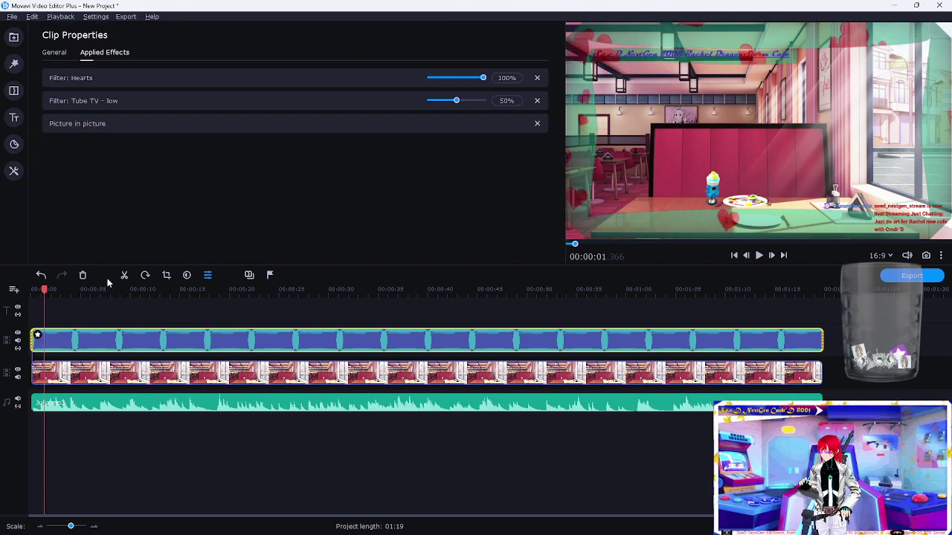
pyautogui.click(536, 100)
# Apply the Pop art - 4 tiles filter to the top clip, then remove it.
pyautogui.click(14, 63)
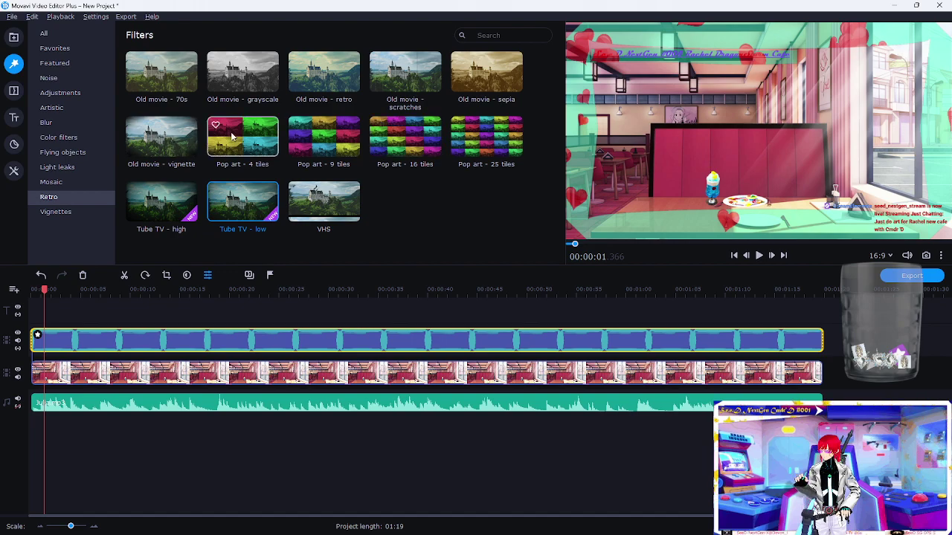
pyautogui.moveTo(257, 132); pyautogui.dragTo(63, 337)
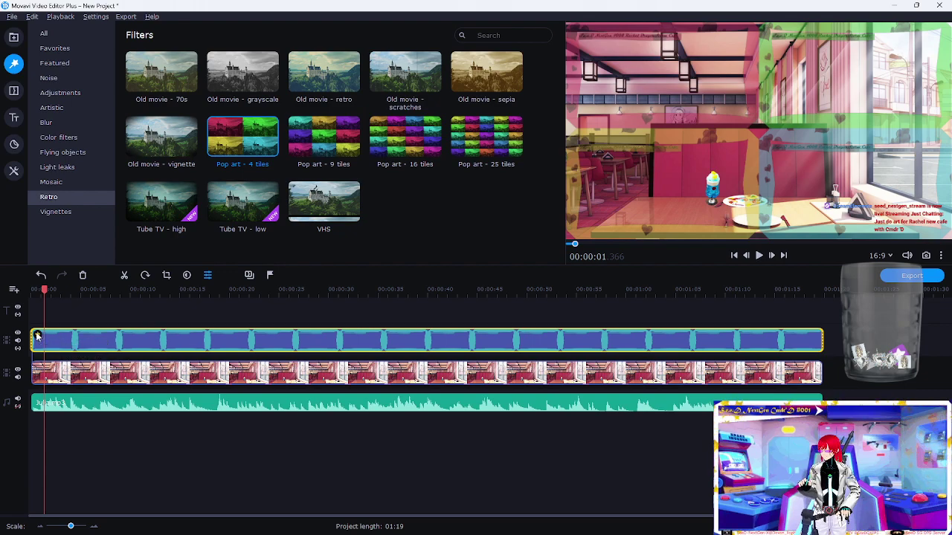
pyautogui.click(37, 336)
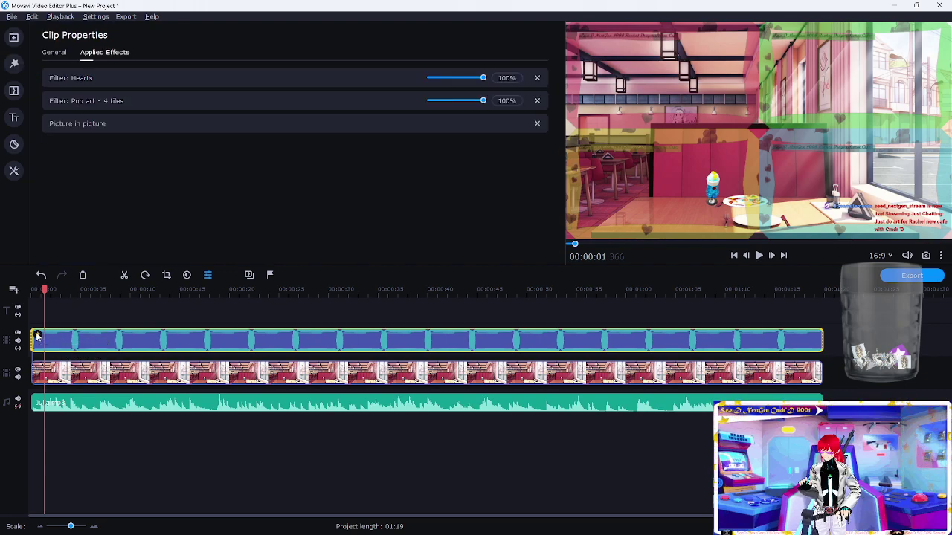
pyautogui.click(537, 100)
# Browse the Light leaks, Flying objects and Color filters, ending on the Blur filters gallery.
pyautogui.click(15, 119)
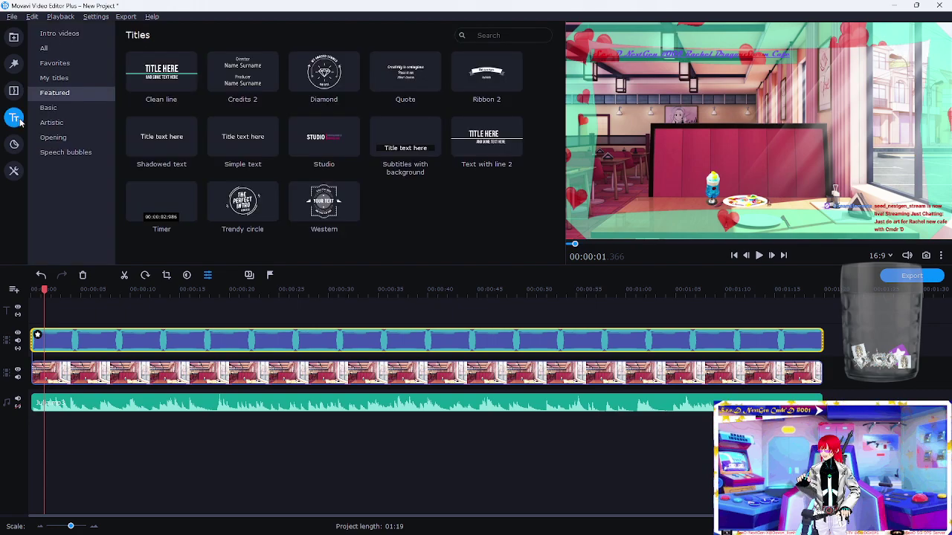
pyautogui.click(16, 65)
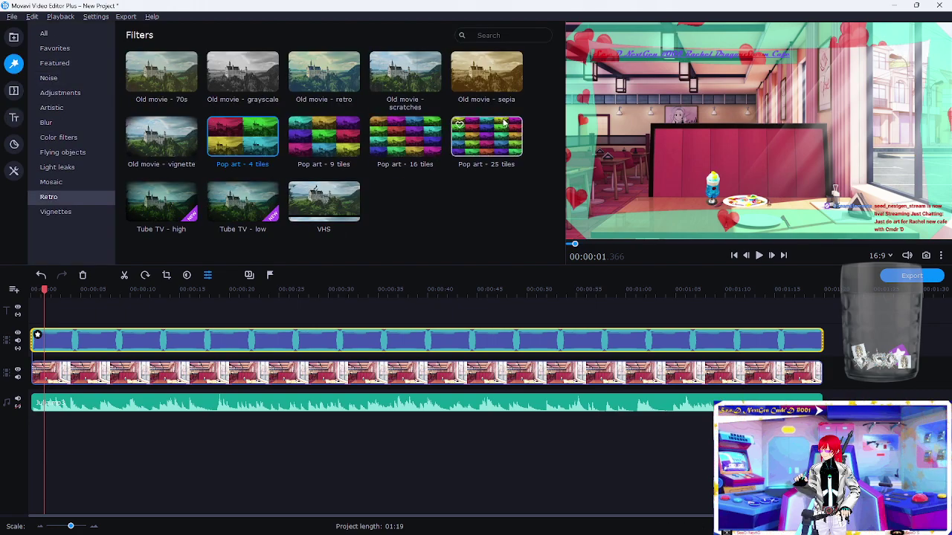
pyautogui.click(58, 166)
pyautogui.moveTo(45, 289); pyautogui.dragTo(9, 290)
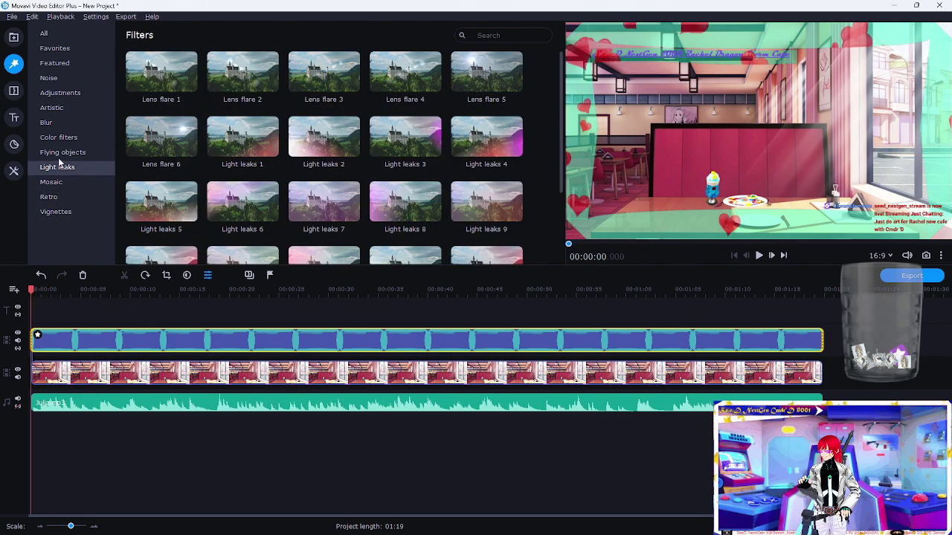
pyautogui.click(61, 153)
pyautogui.click(63, 138)
pyautogui.scroll(-5, 342, 216)
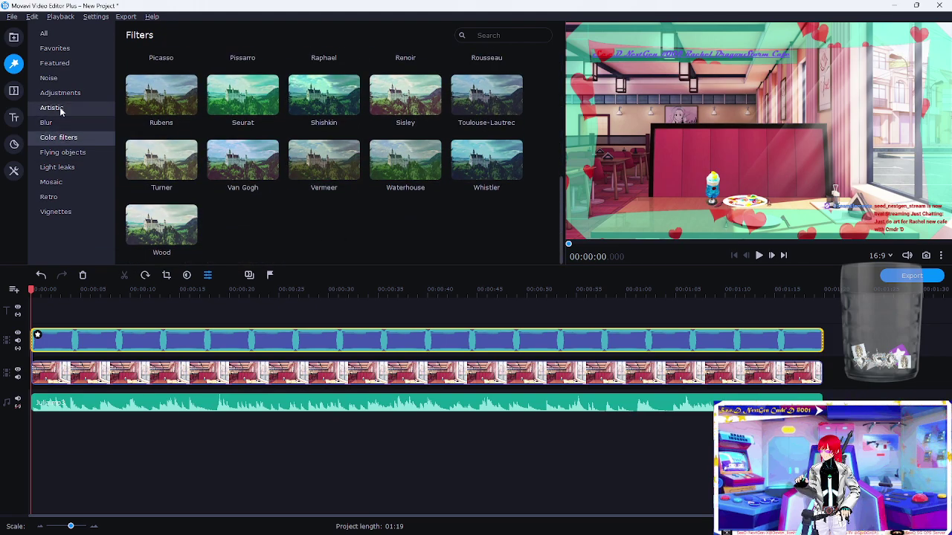
pyautogui.click(46, 123)
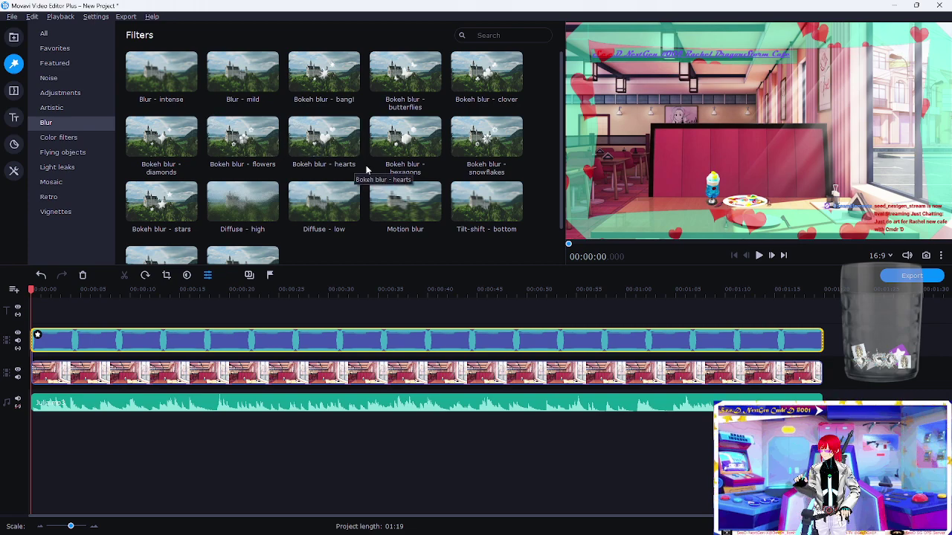
pyautogui.scroll(-1, 327, 200)
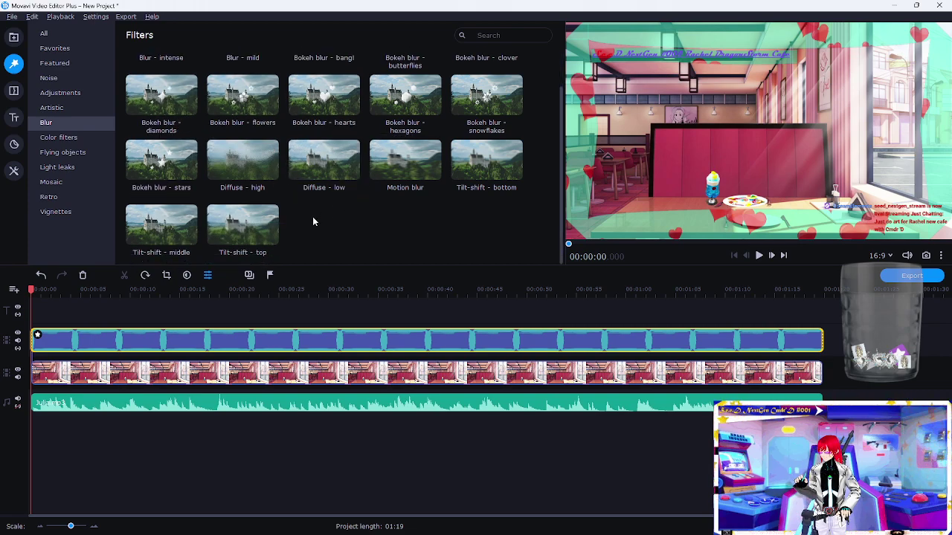
pyautogui.scroll(1, 359, 208)
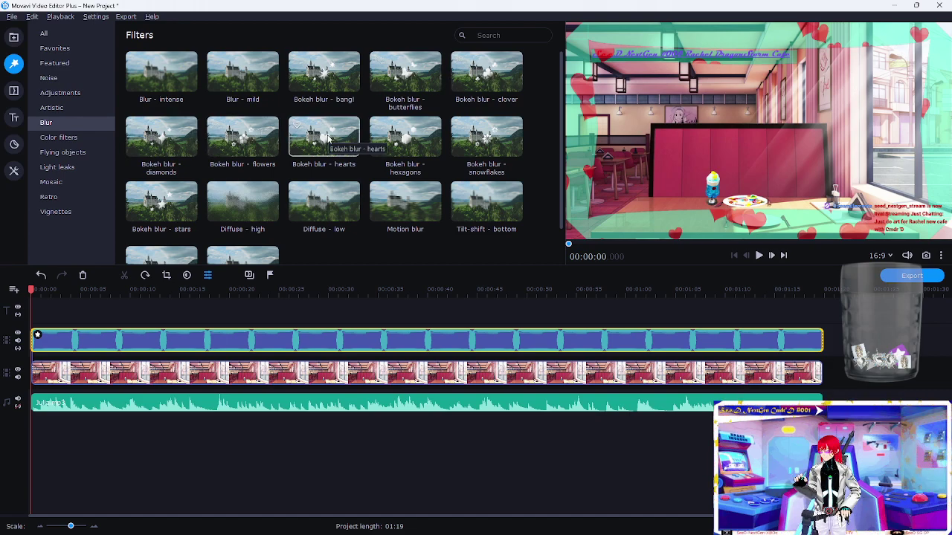
pyautogui.moveTo(330, 139); pyautogui.dragTo(42, 368)
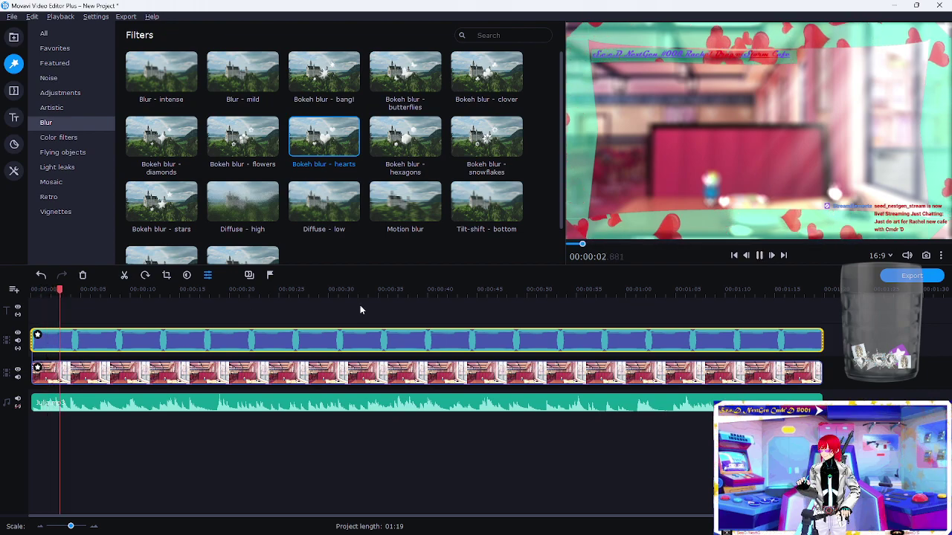
pyautogui.click(759, 255)
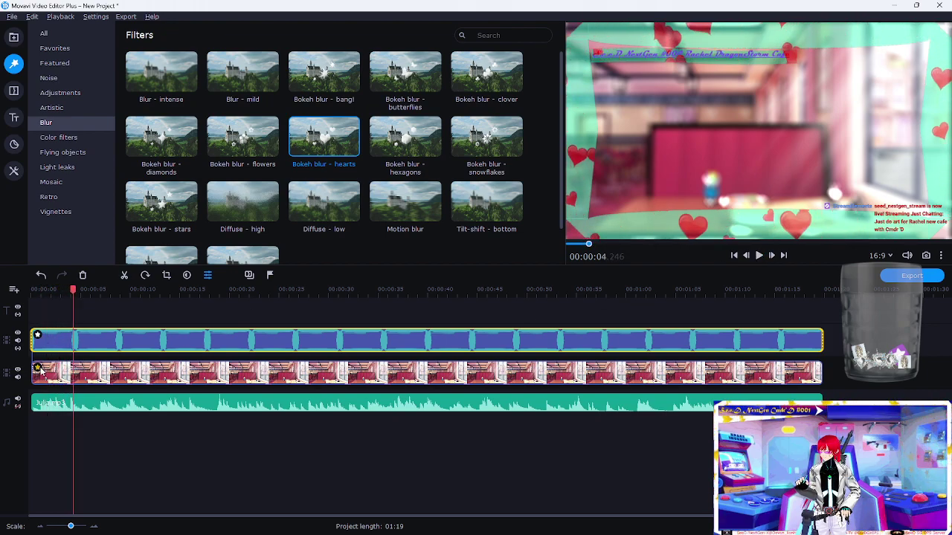
pyautogui.click(39, 370)
pyautogui.rightClick(39, 369)
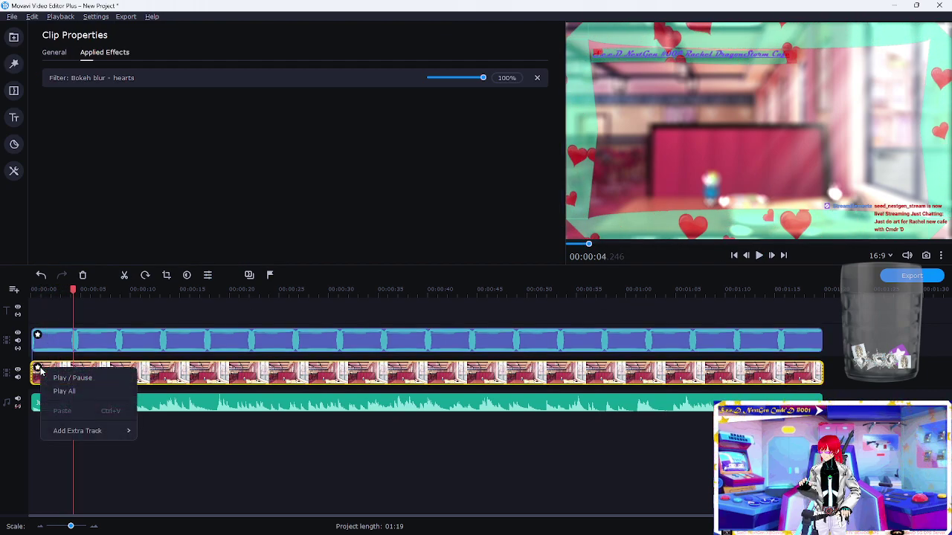
pyautogui.click(537, 78)
pyautogui.moveTo(74, 292); pyautogui.dragTo(31, 290)
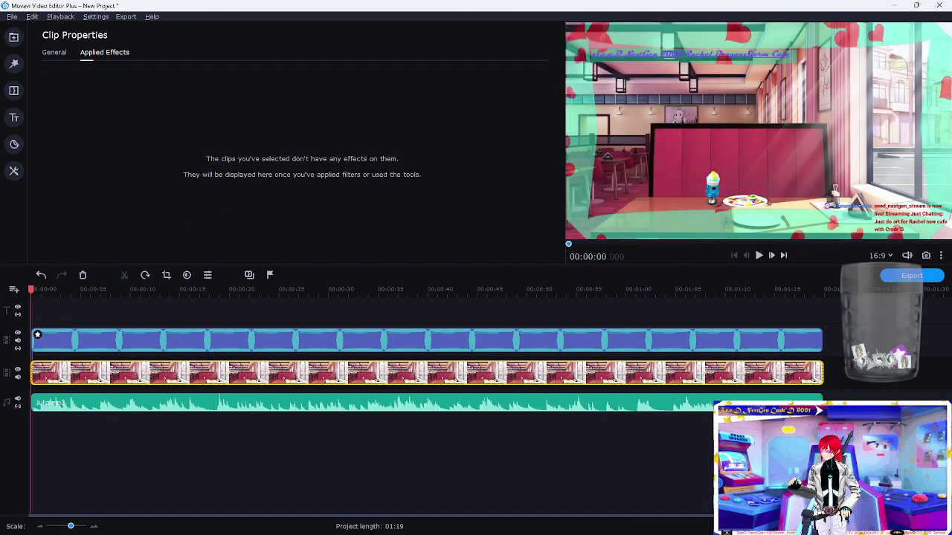
pyautogui.click(13, 64)
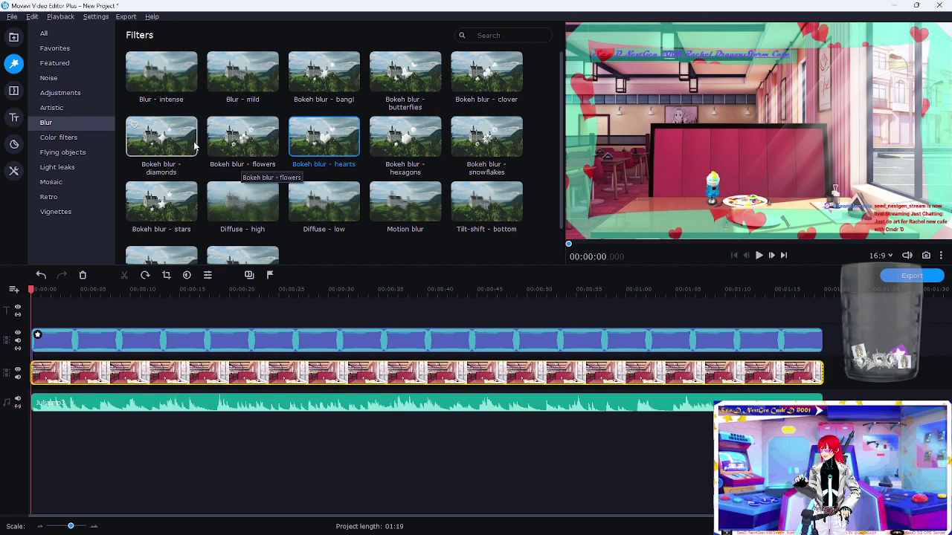
pyautogui.moveTo(174, 202); pyautogui.dragTo(37, 339)
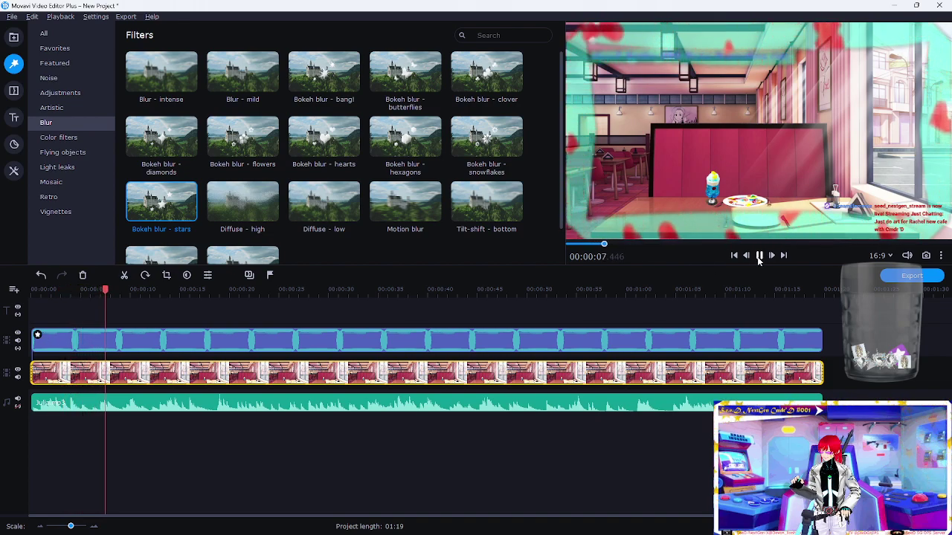
pyautogui.press('space')
pyautogui.click(38, 336)
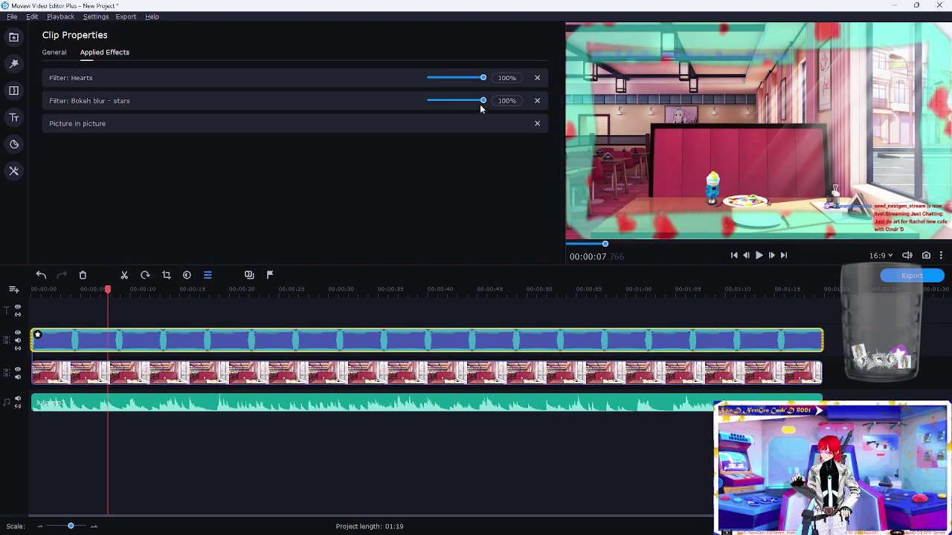
pyautogui.moveTo(482, 102); pyautogui.dragTo(446, 104)
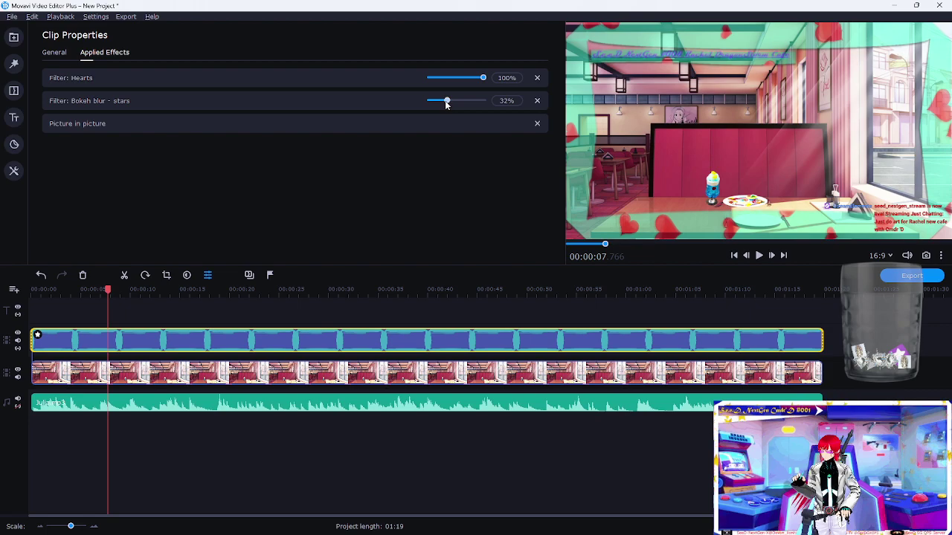
pyautogui.press('Home')
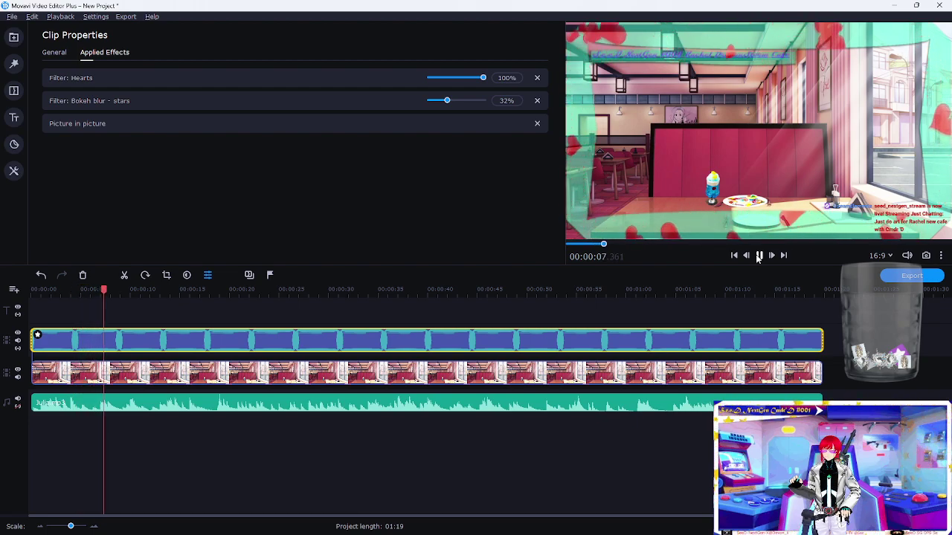
pyautogui.click(758, 256)
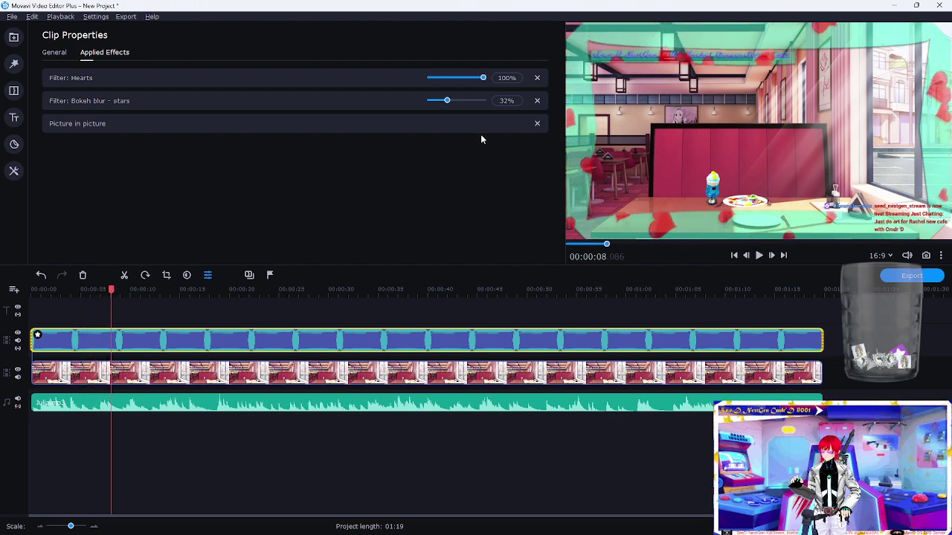
pyautogui.click(536, 101)
# Drag the Artistic Stripes - narrow filter onto the top clip.
pyautogui.click(9, 66)
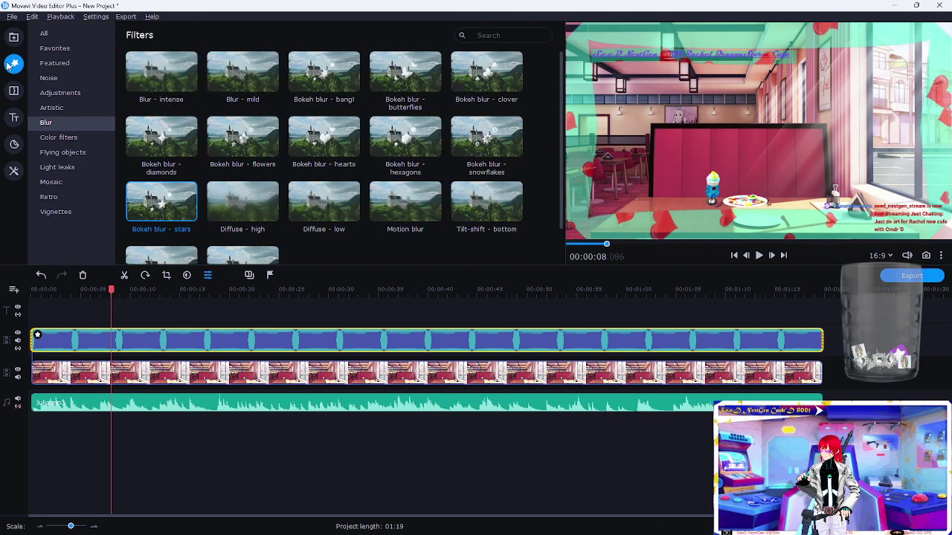
pyautogui.click(52, 109)
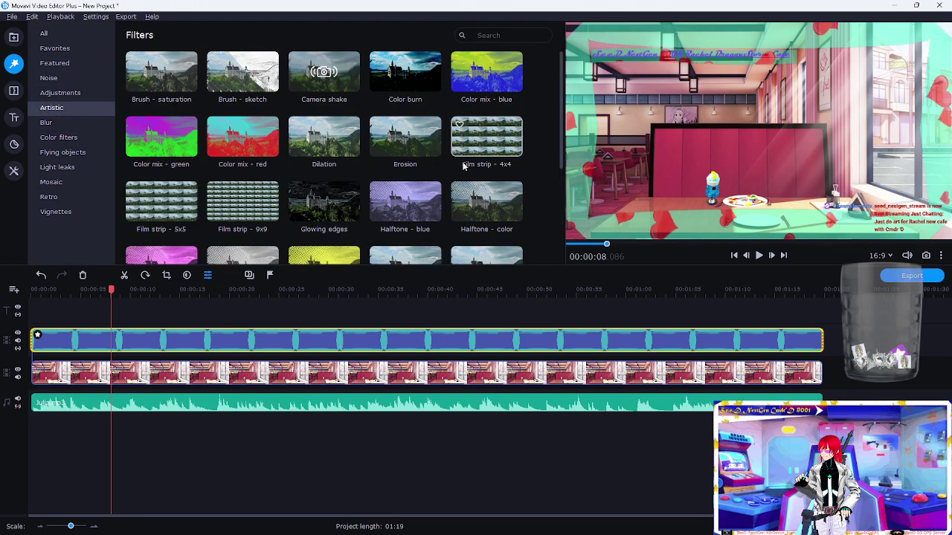
pyautogui.scroll(-3, 367, 191)
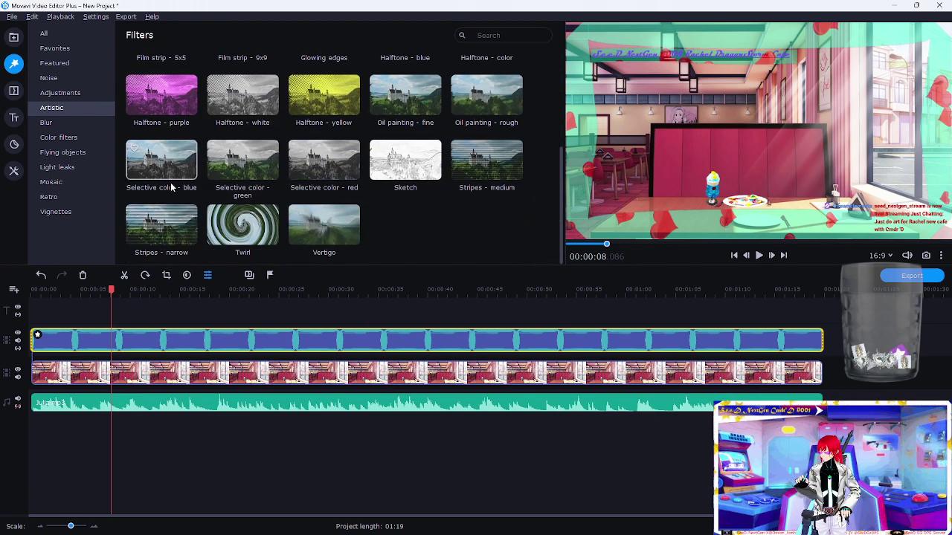
pyautogui.scroll(1, 488, 170)
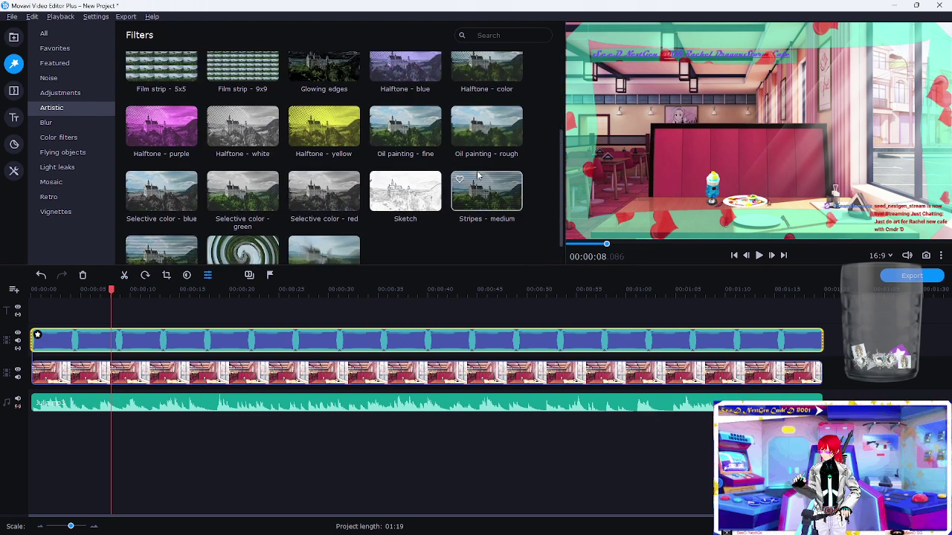
pyautogui.scroll(-1, 502, 146)
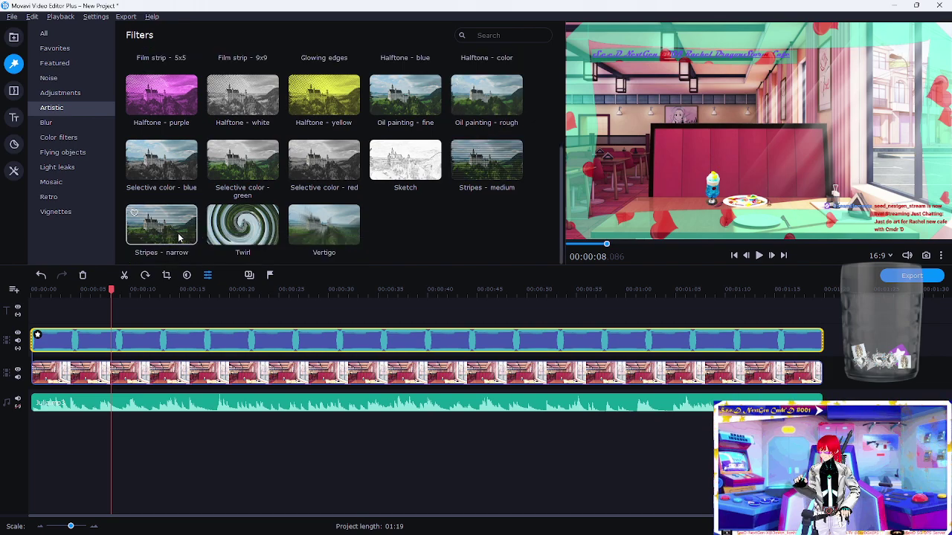
pyautogui.moveTo(175, 228); pyautogui.dragTo(53, 336)
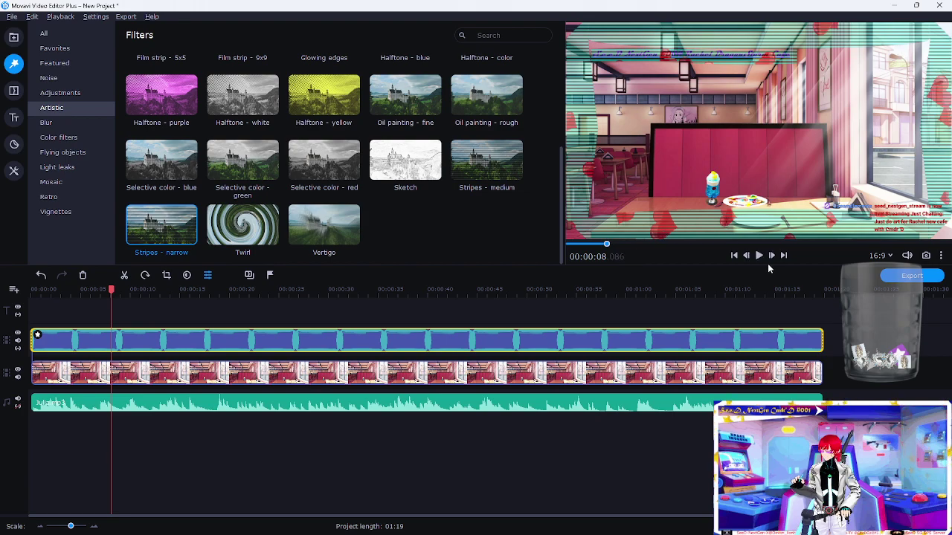
# Set Stripes - narrow to 30% strength, rewind the playhead, and show the Import page.
pyautogui.click(37, 335)
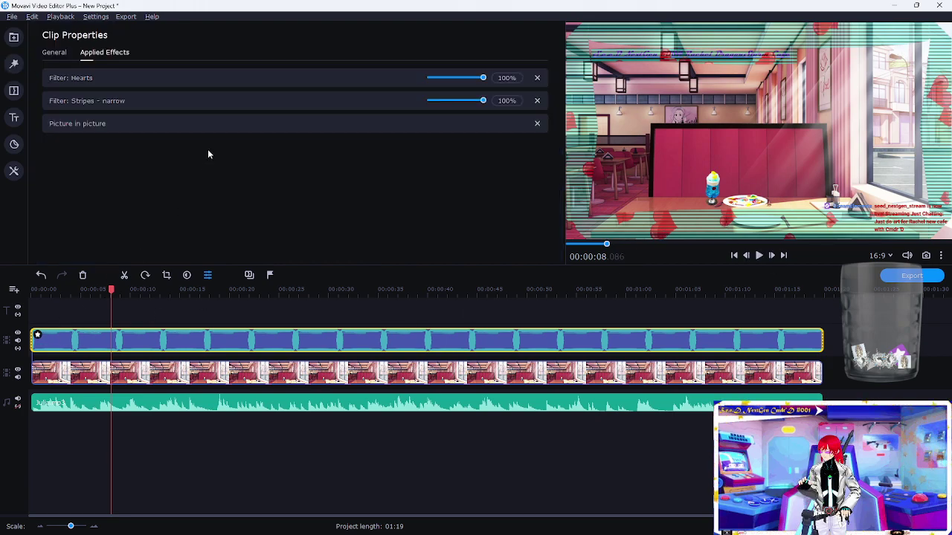
pyautogui.moveTo(478, 103); pyautogui.dragTo(439, 104)
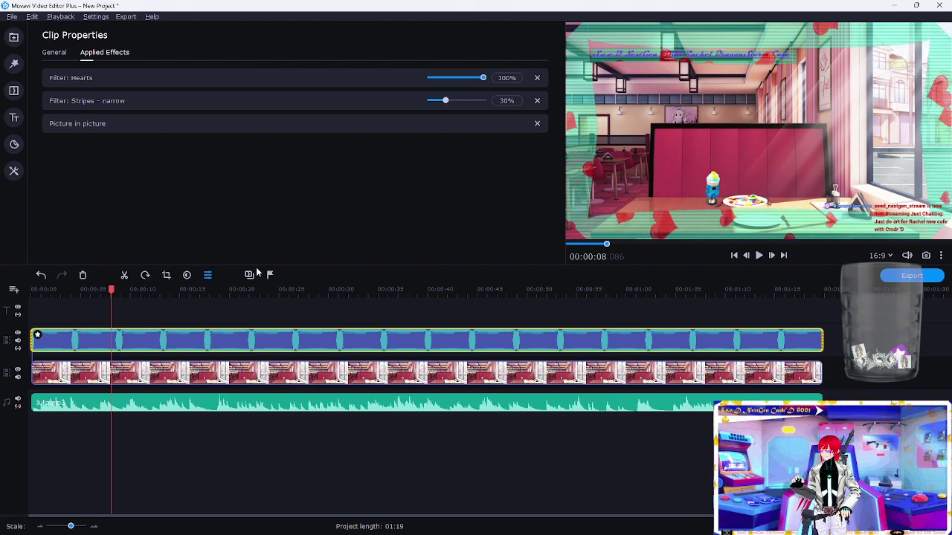
pyautogui.moveTo(112, 289); pyautogui.dragTo(31, 289)
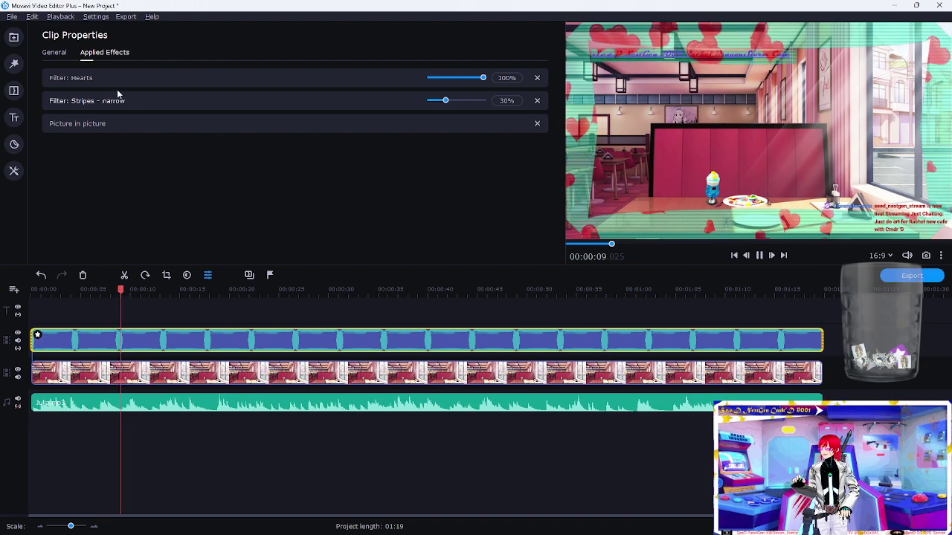
pyautogui.click(13, 36)
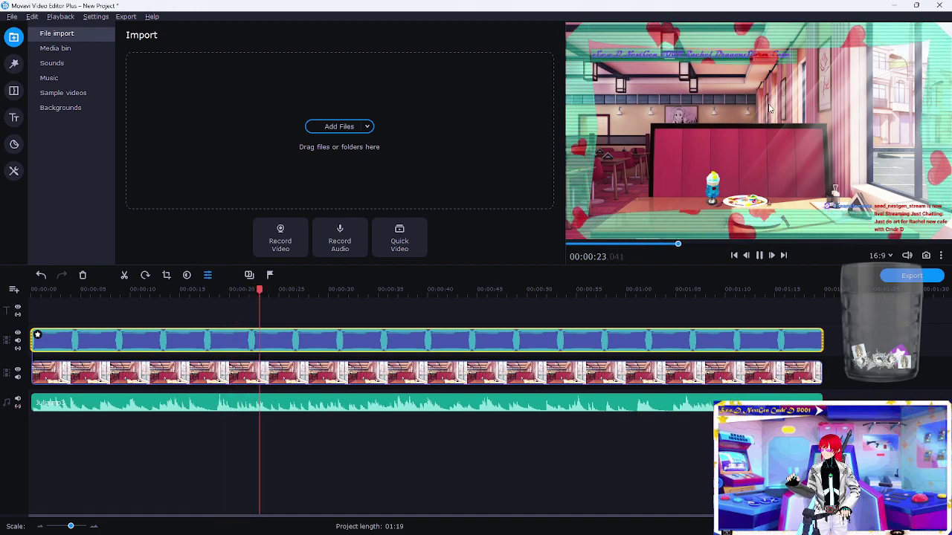
# Pause playback and drag the Julia.mp3 music clip's volume down to 25%.
pyautogui.click(758, 255)
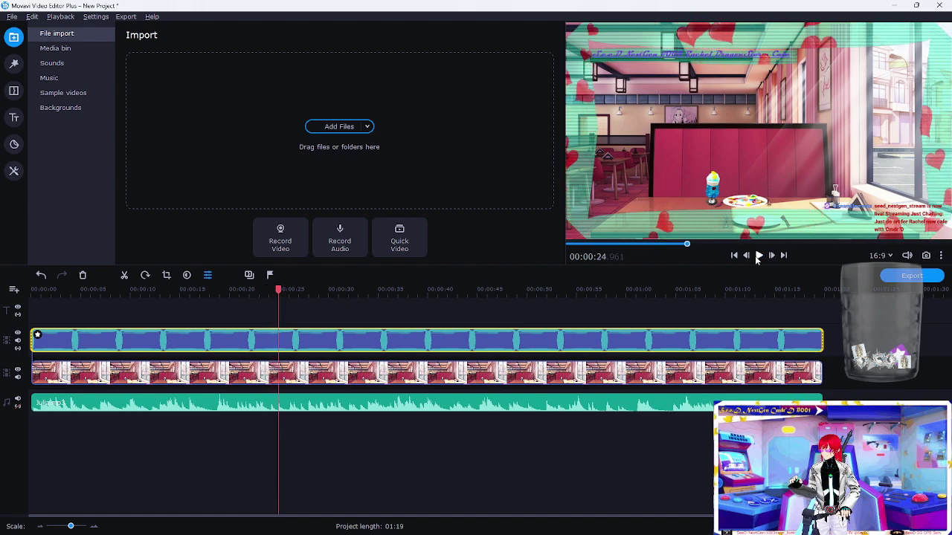
pyautogui.click(393, 405)
pyautogui.moveTo(398, 399); pyautogui.dragTo(389, 403)
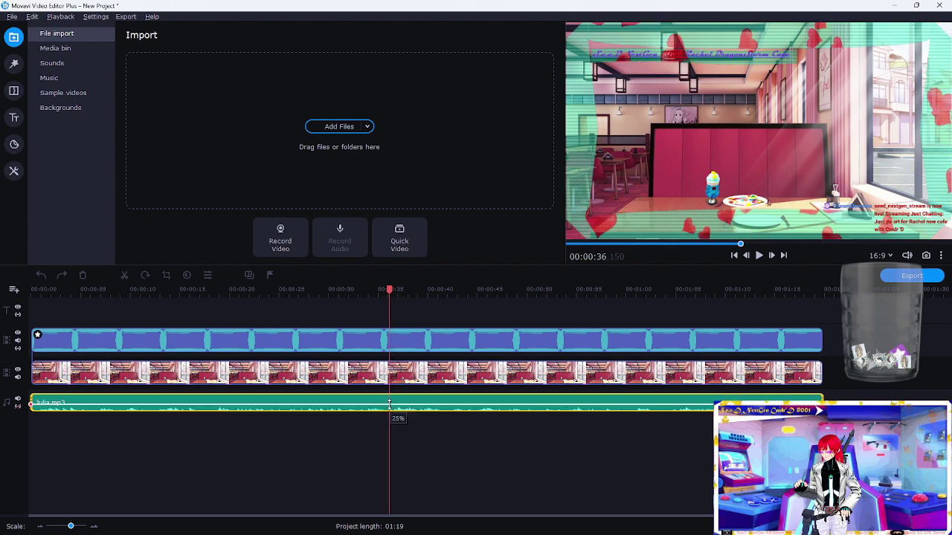
pyautogui.press('Home')
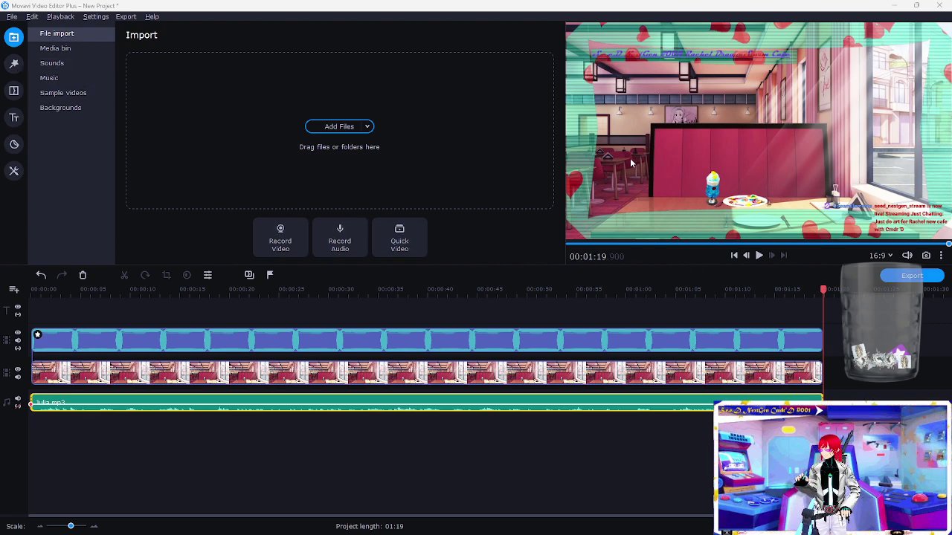
pyautogui.click(762, 260)
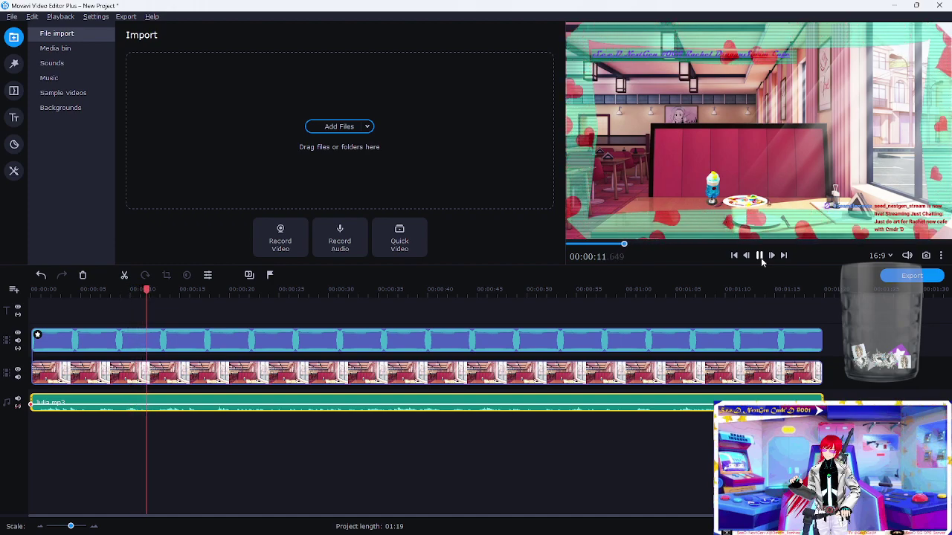
pyautogui.click(759, 256)
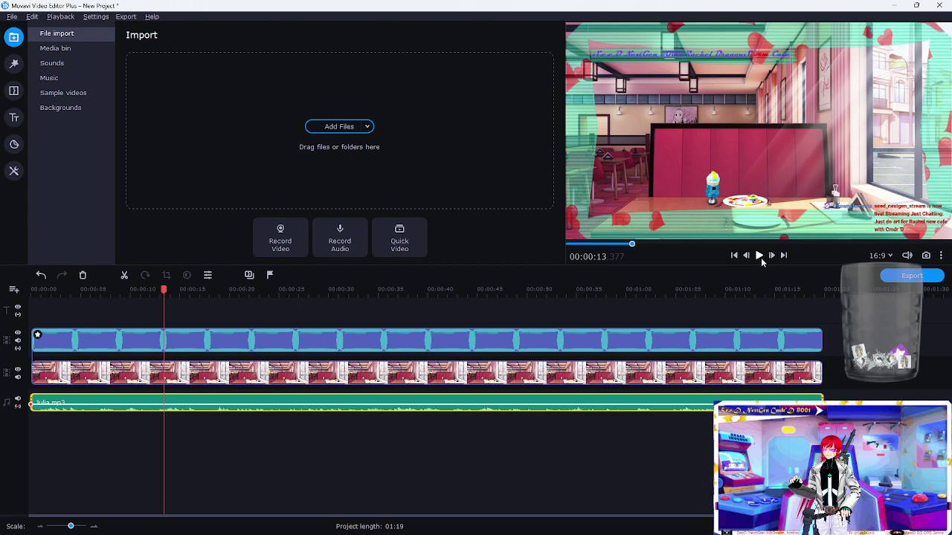
# In Export, compare WebM and MOV, settle on GIF, and start the export.
pyautogui.click(912, 276)
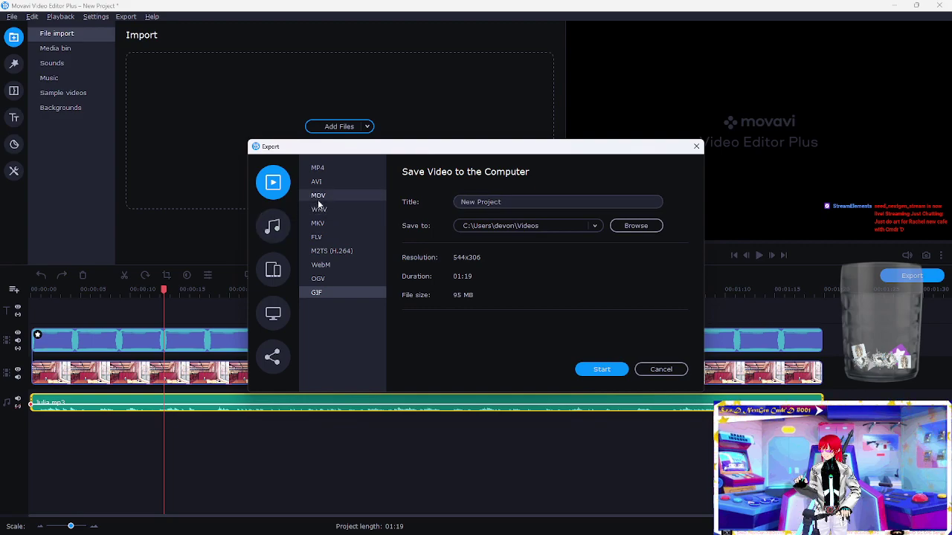
pyautogui.click(324, 264)
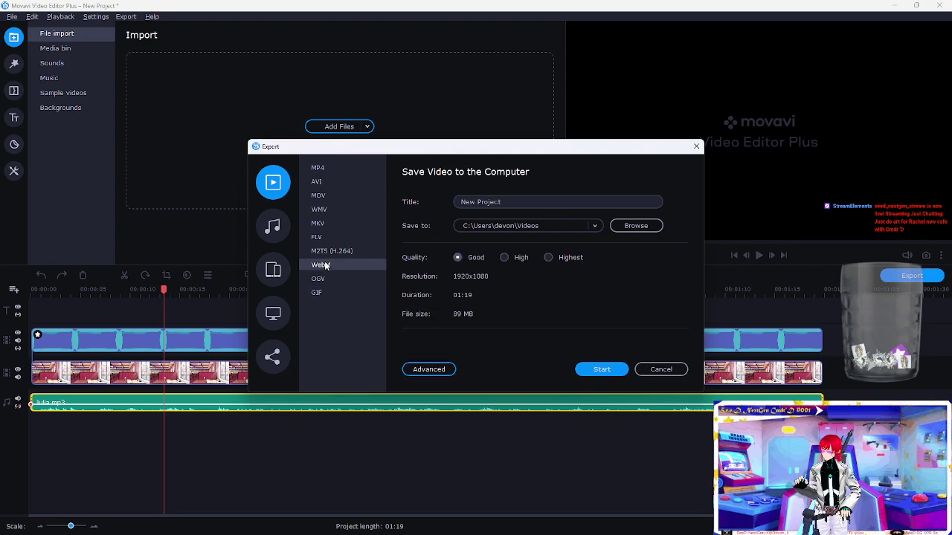
pyautogui.click(330, 294)
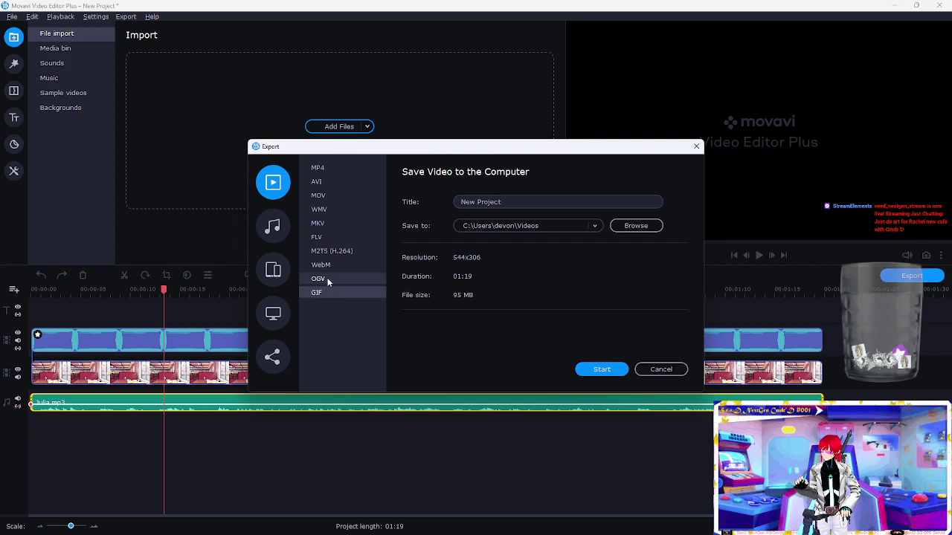
pyautogui.click(329, 267)
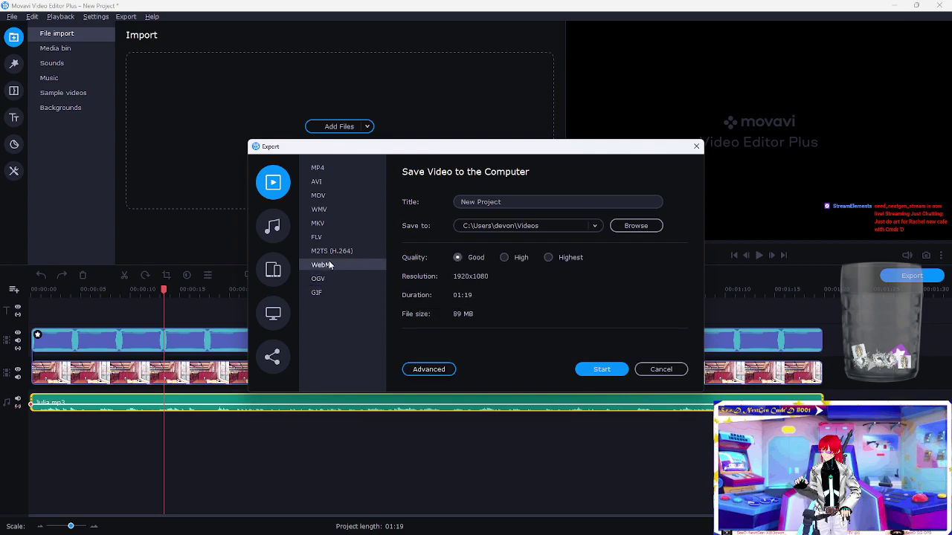
pyautogui.click(332, 194)
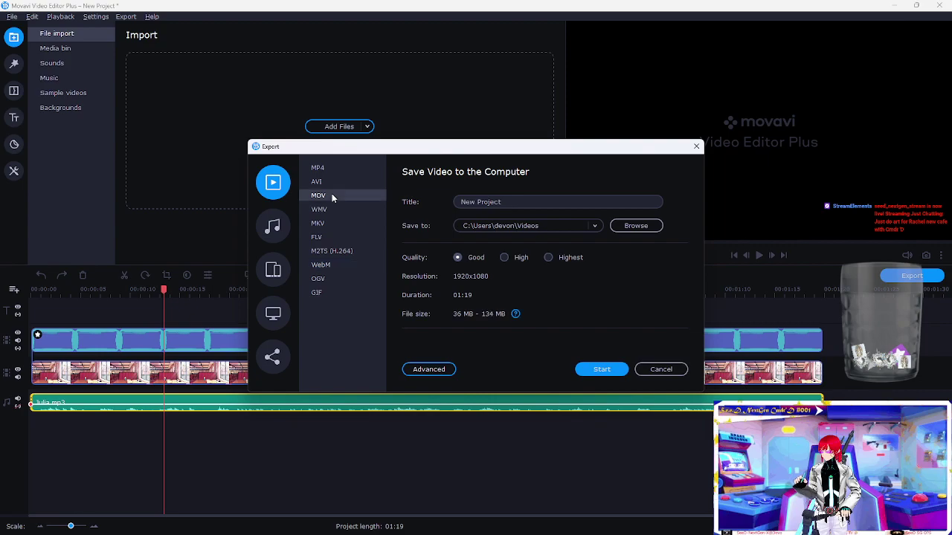
pyautogui.click(327, 293)
pyautogui.click(604, 370)
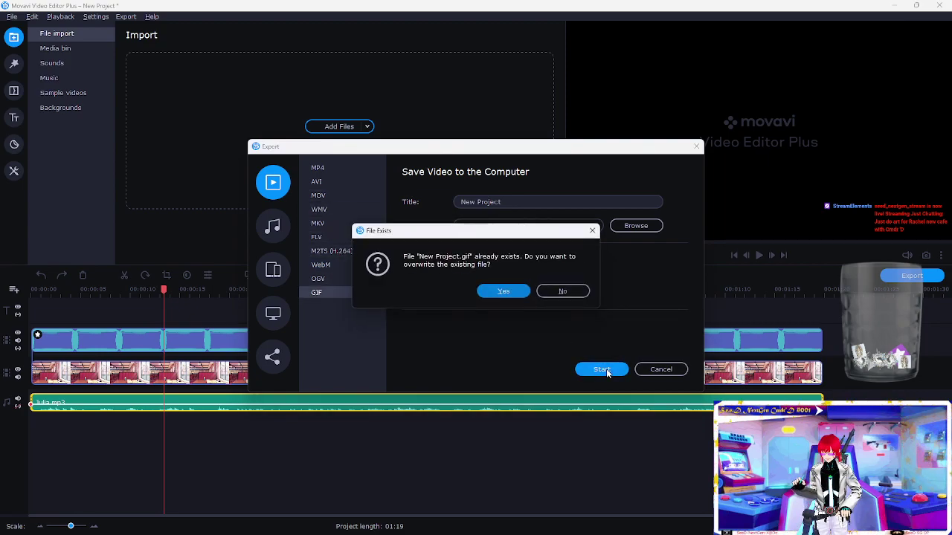
# Decline overwriting New Project.gif and retitle the export to a first name plus 'New cafe'.
pyautogui.click(558, 292)
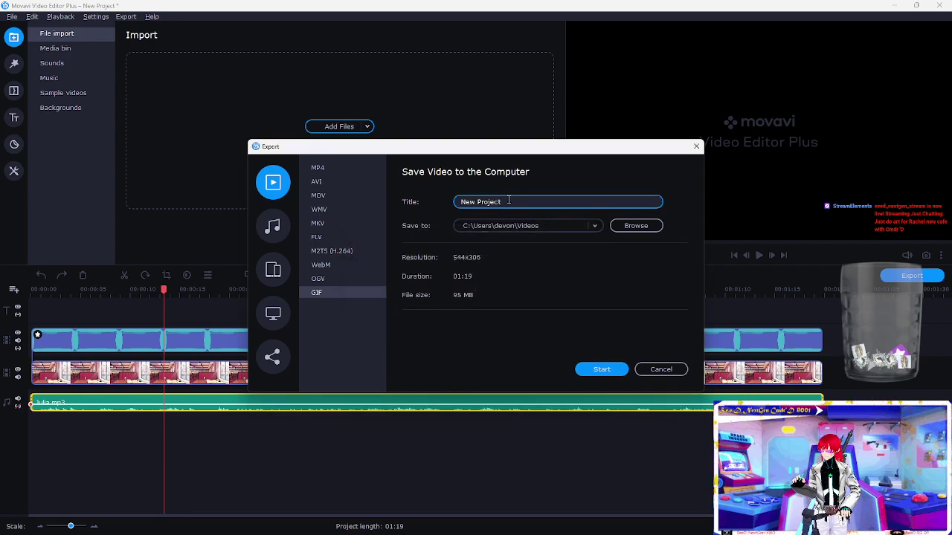
pyautogui.press('BackSpace')
pyautogui.press('BackSpace')
pyautogui.press('BackSpace')
pyautogui.press('BackSpace')
pyautogui.press('BackSpace')
pyautogui.press('BackSpace')
pyautogui.press('BackSpace')
pyautogui.press('BackSpace')
pyautogui.press('BackSpace')
pyautogui.press('BackSpace')
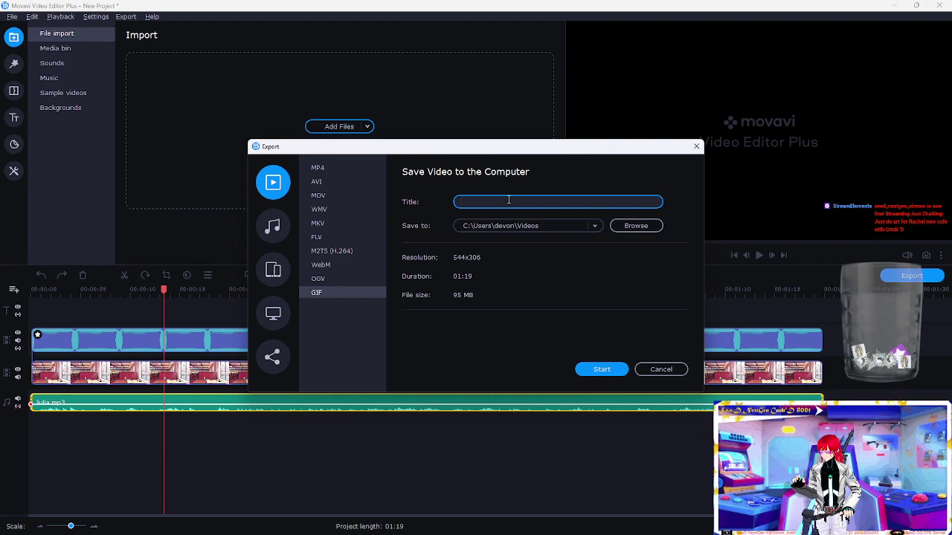
pyautogui.write('Rach')
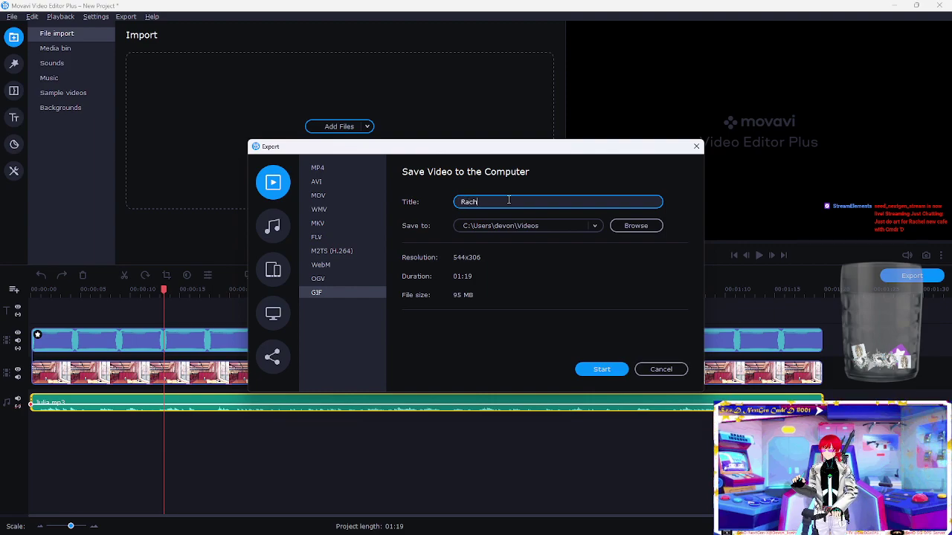
pyautogui.write('el n')
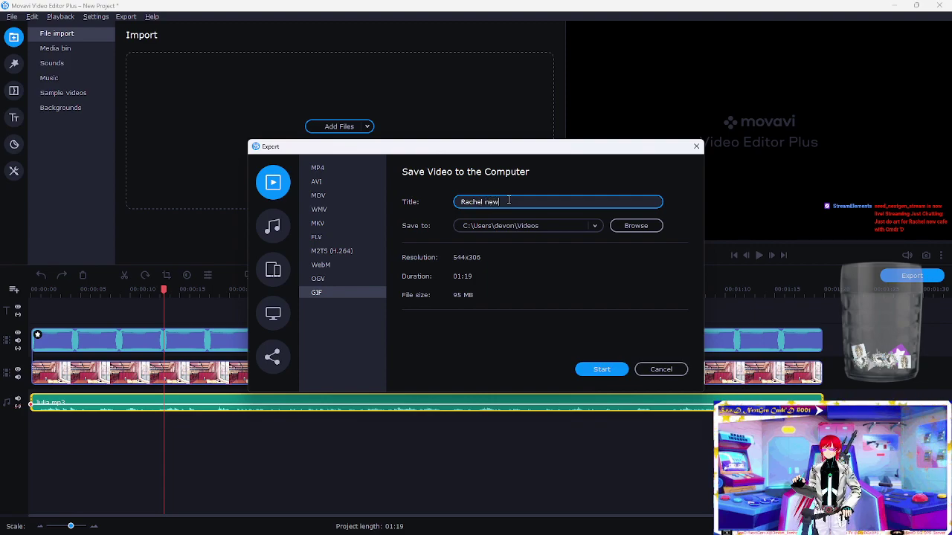
pyautogui.press('BackSpace')
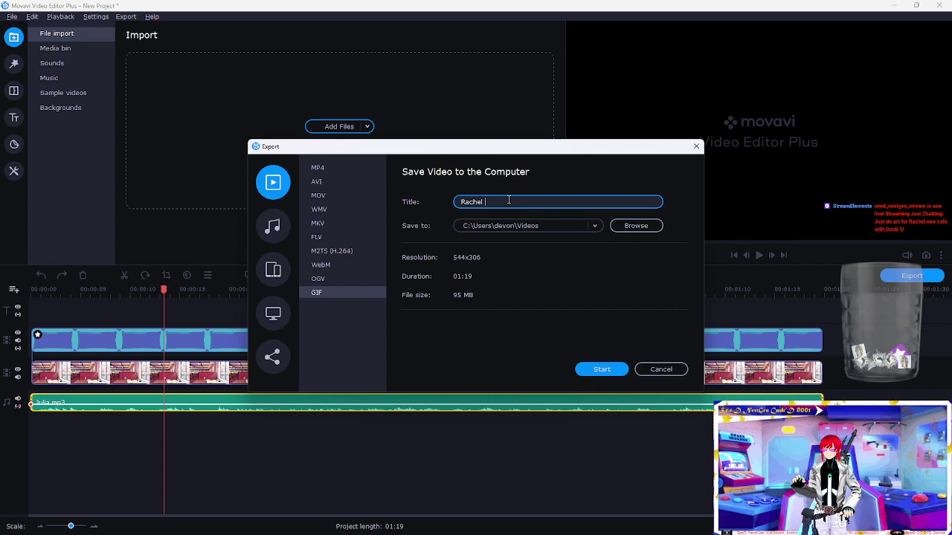
pyautogui.write('New cafe')
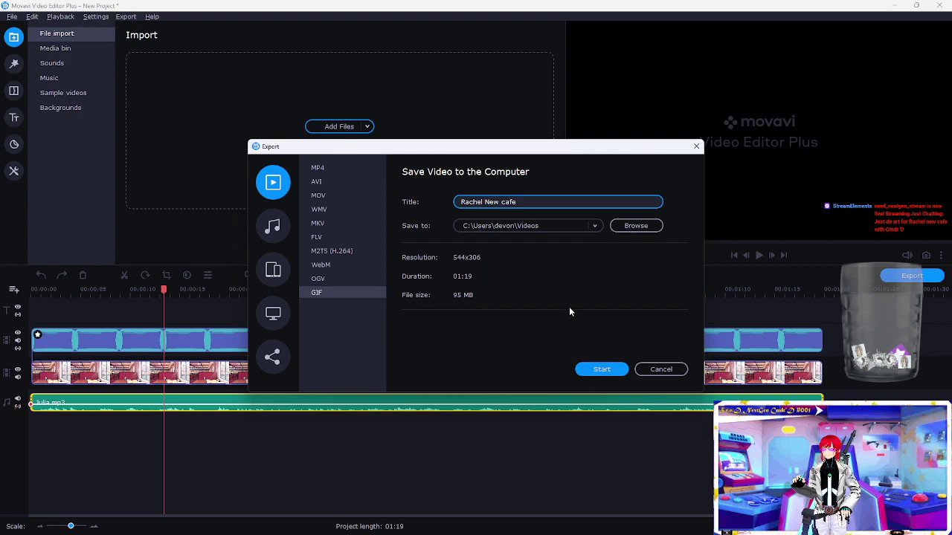
# Start the GIF export so the retitled 'New cafe' GIF saves successfully.
pyautogui.click(602, 368)
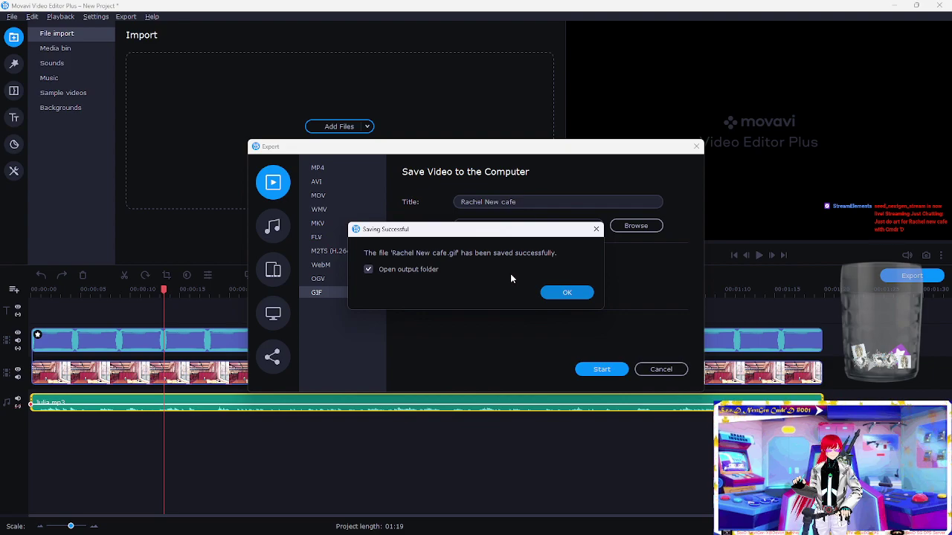
# Dismiss the success message and delete every clip from the timeline.
pyautogui.click(563, 295)
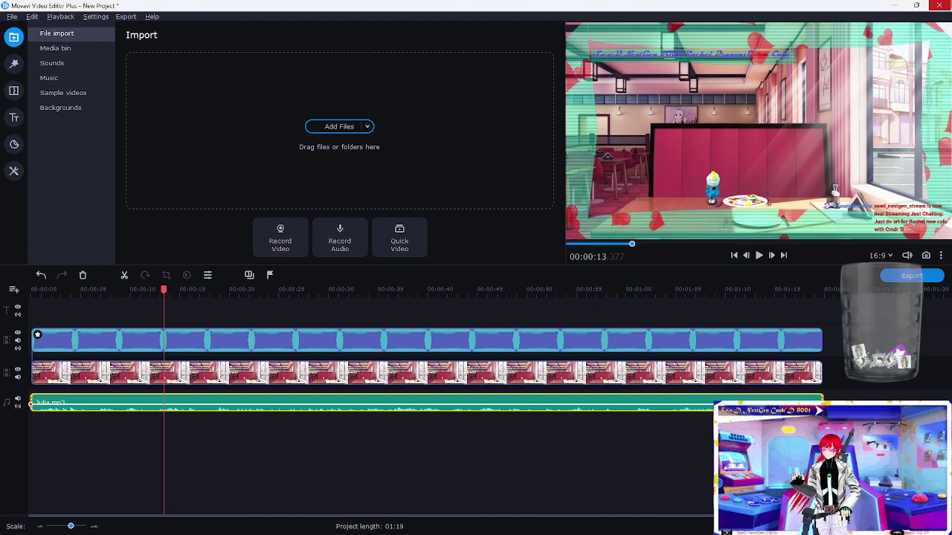
pyautogui.moveTo(262, 428); pyautogui.dragTo(272, 339)
pyautogui.rightClick(273, 339)
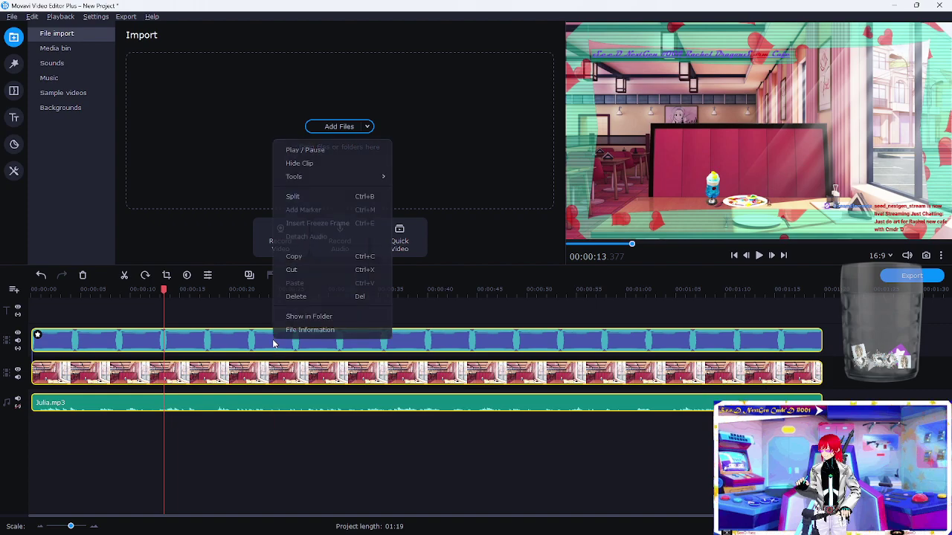
pyautogui.click(296, 299)
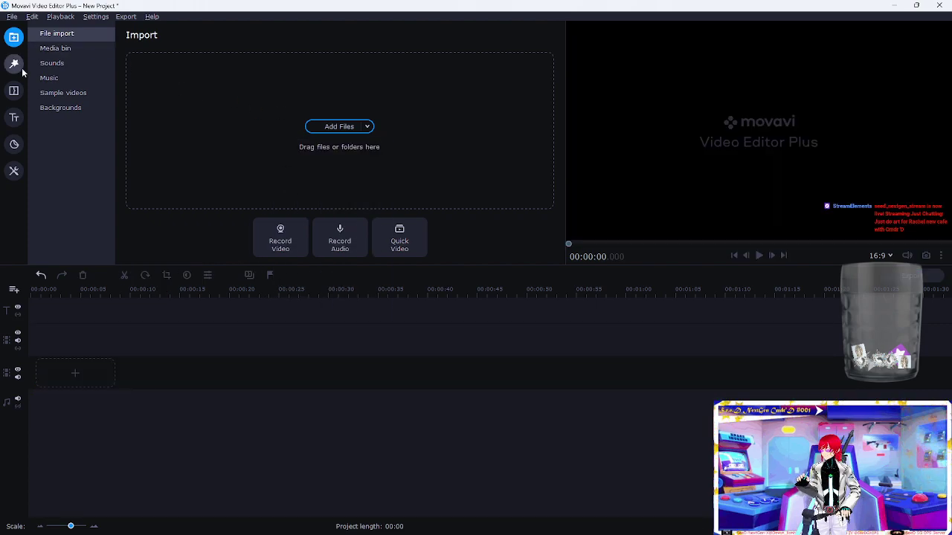
# Import lionheart.gif from the Videos folder into the media bin.
pyautogui.click(333, 132)
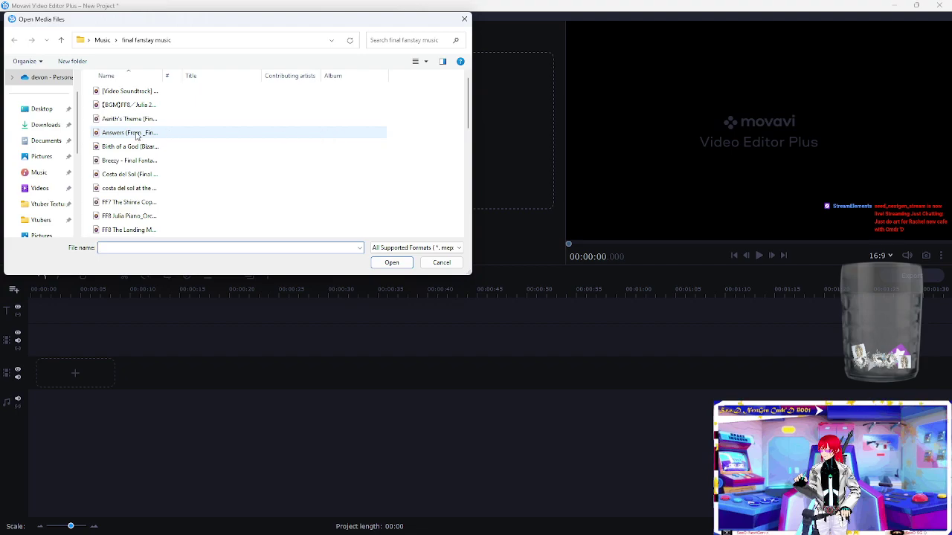
pyautogui.click(41, 157)
pyautogui.scroll(-5, 216, 193)
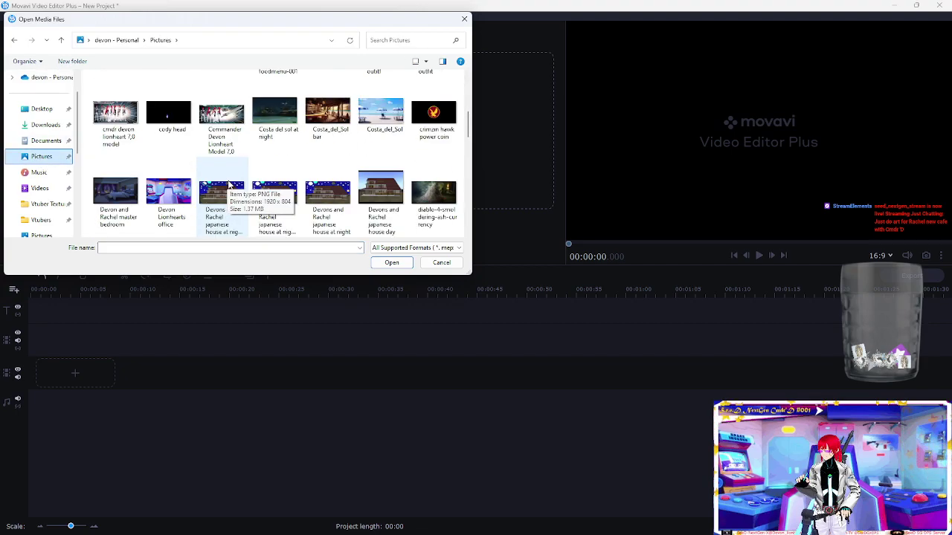
pyautogui.scroll(-10, 232, 183)
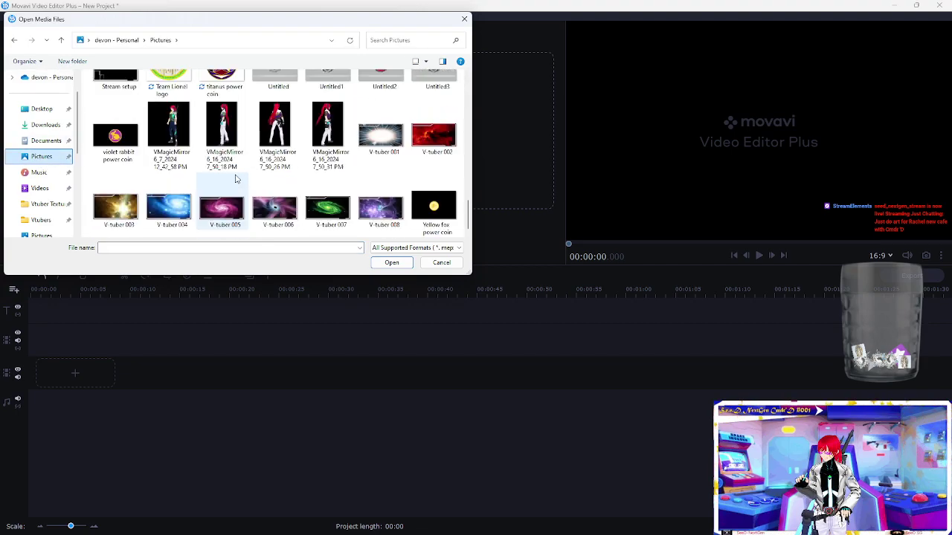
pyautogui.click(40, 188)
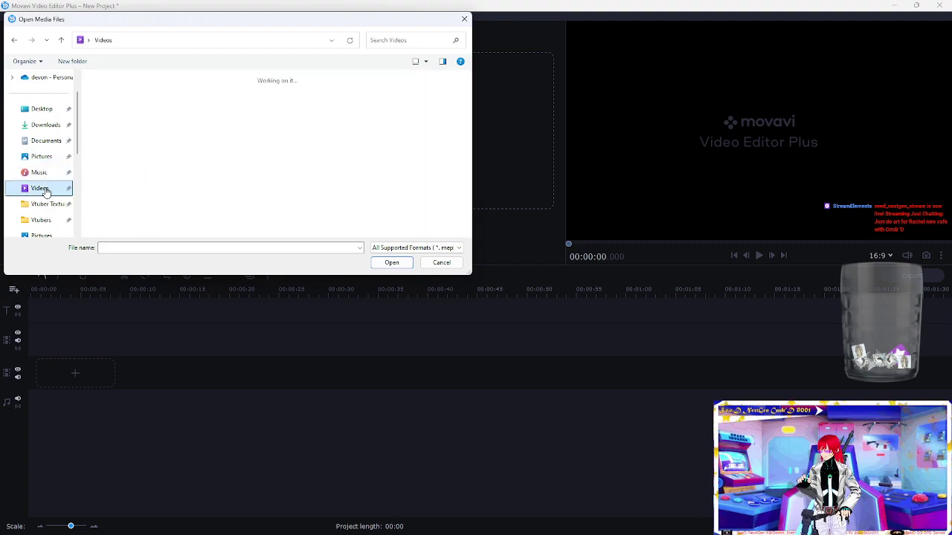
pyautogui.scroll(-2, 293, 153)
pyautogui.scroll(-1, 295, 152)
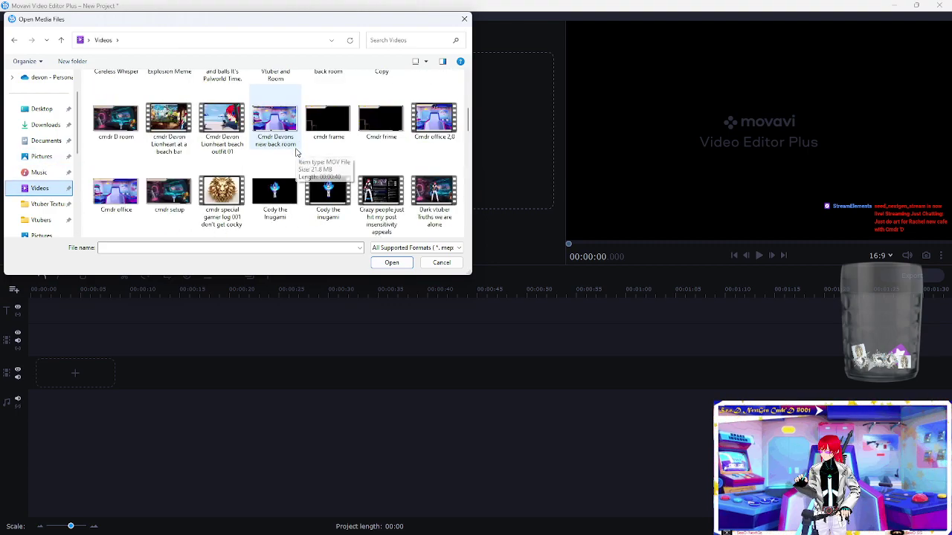
pyautogui.scroll(-1, 297, 153)
pyautogui.scroll(-5, 297, 152)
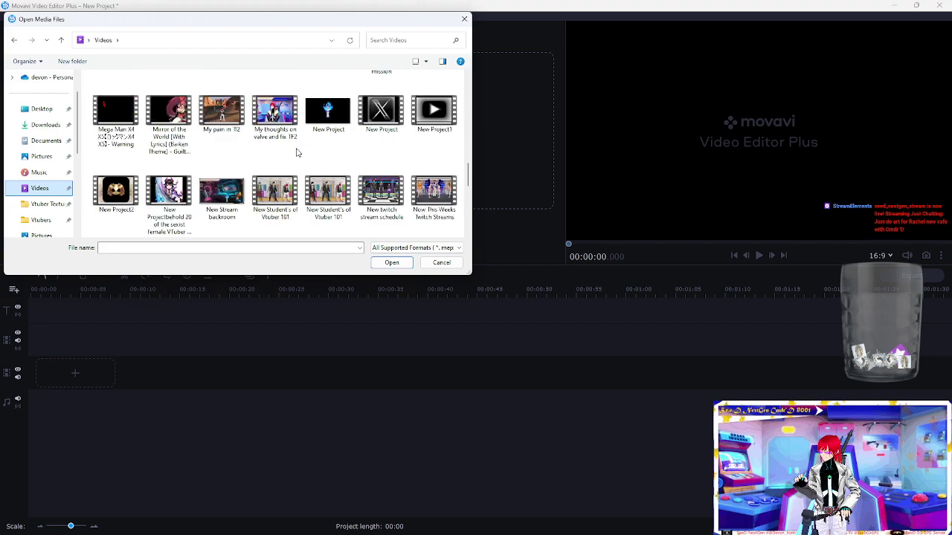
pyautogui.click(224, 98)
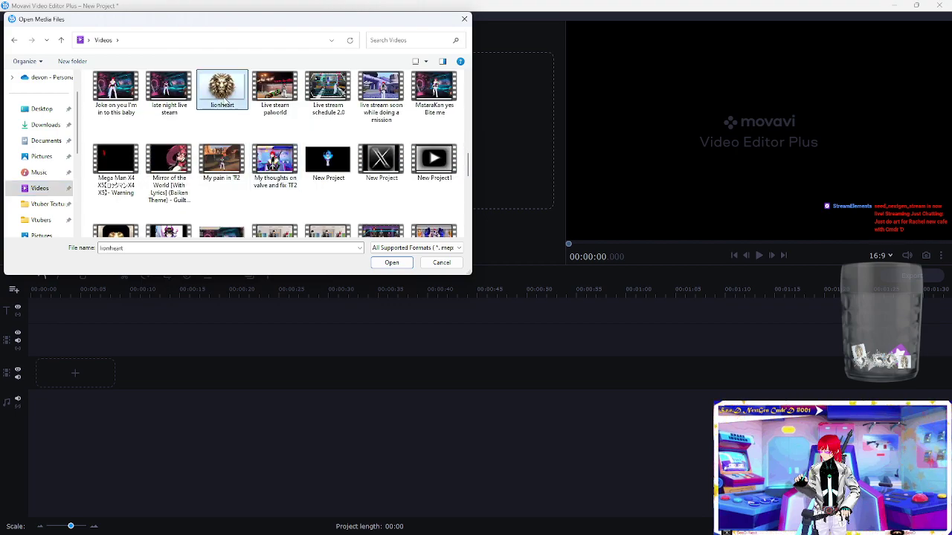
pyautogui.click(392, 263)
# Place lionheart.gif on the timeline, then delete it from the timeline.
pyautogui.moveTo(242, 73); pyautogui.dragTo(43, 364)
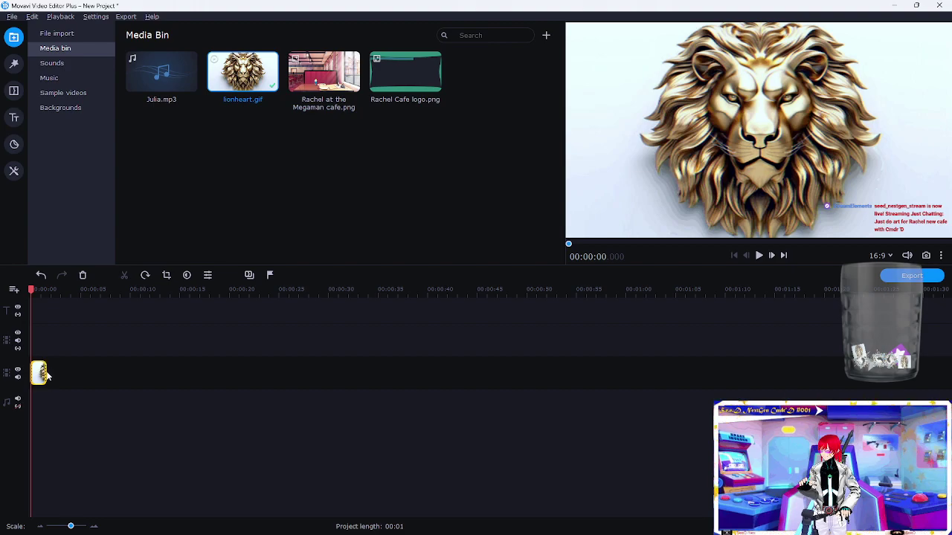
pyautogui.click(46, 371)
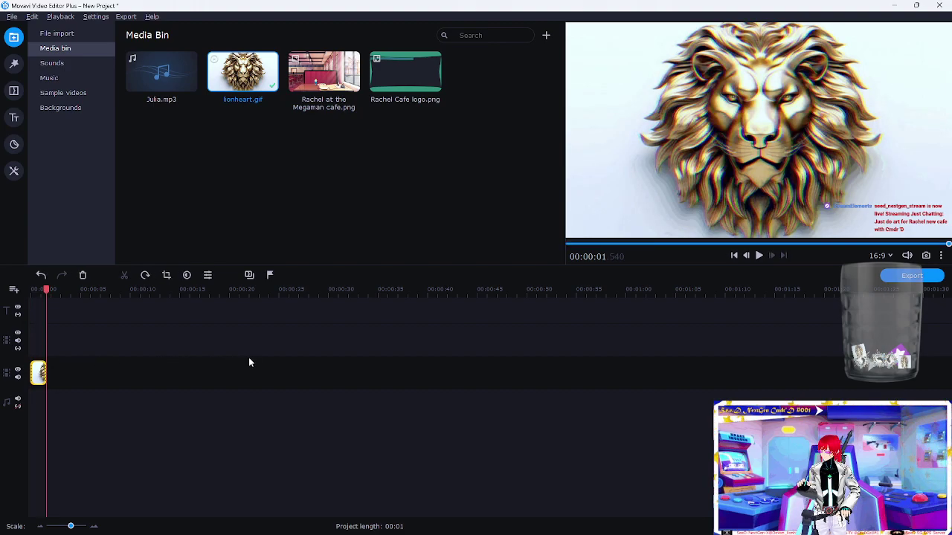
pyautogui.rightClick(34, 374)
pyautogui.click(90, 327)
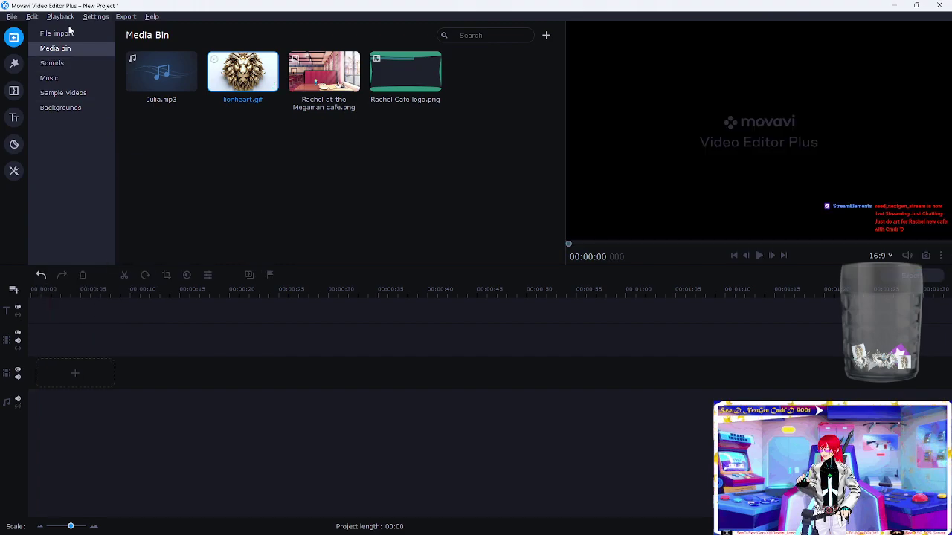
# Import Lion's heart.jpg from the Pictures folder.
pyautogui.click(70, 33)
pyautogui.click(57, 47)
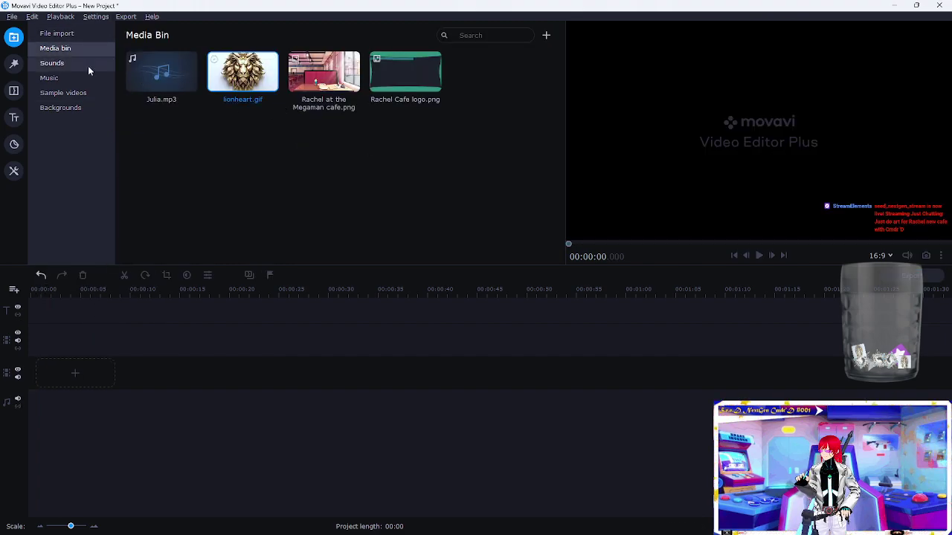
pyautogui.click(60, 33)
pyautogui.click(327, 126)
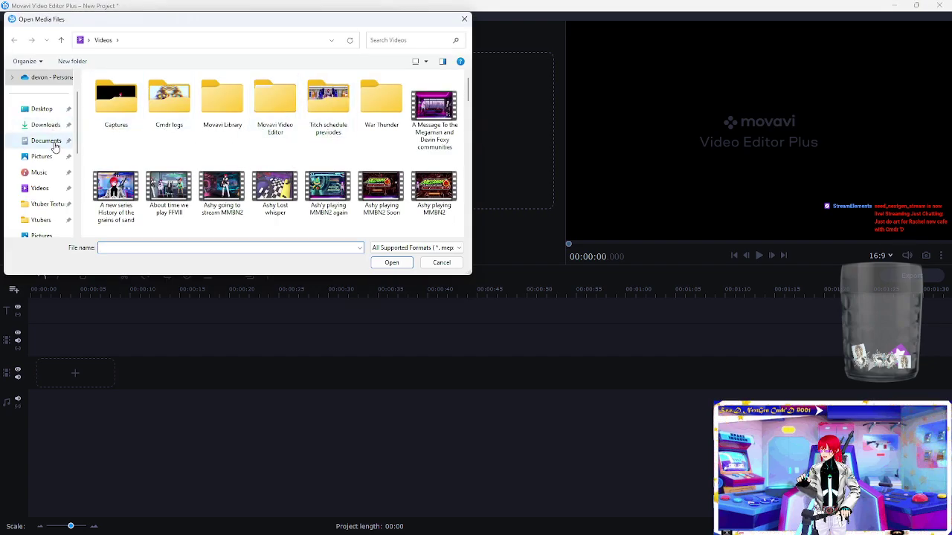
pyautogui.click(38, 156)
pyautogui.scroll(-10, 245, 145)
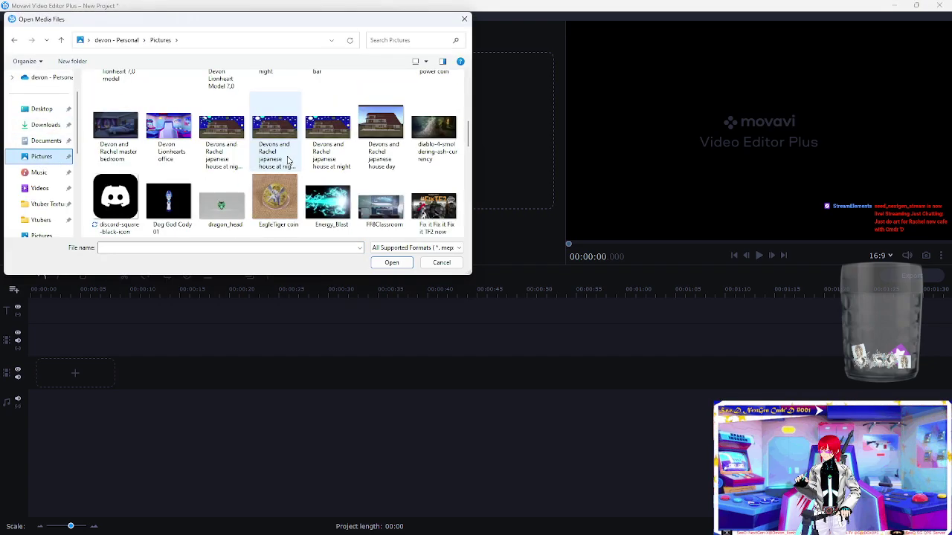
pyautogui.scroll(1, 292, 160)
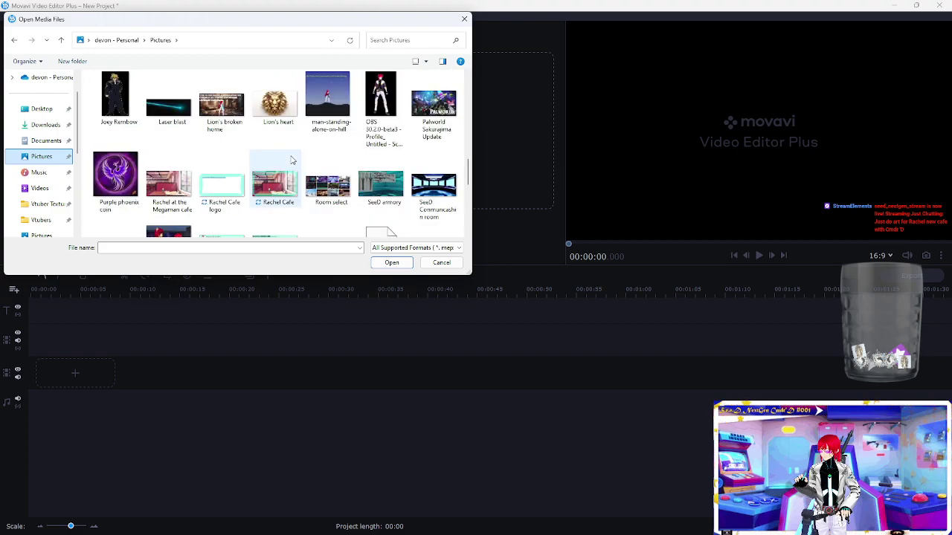
pyautogui.click(275, 97)
pyautogui.click(388, 263)
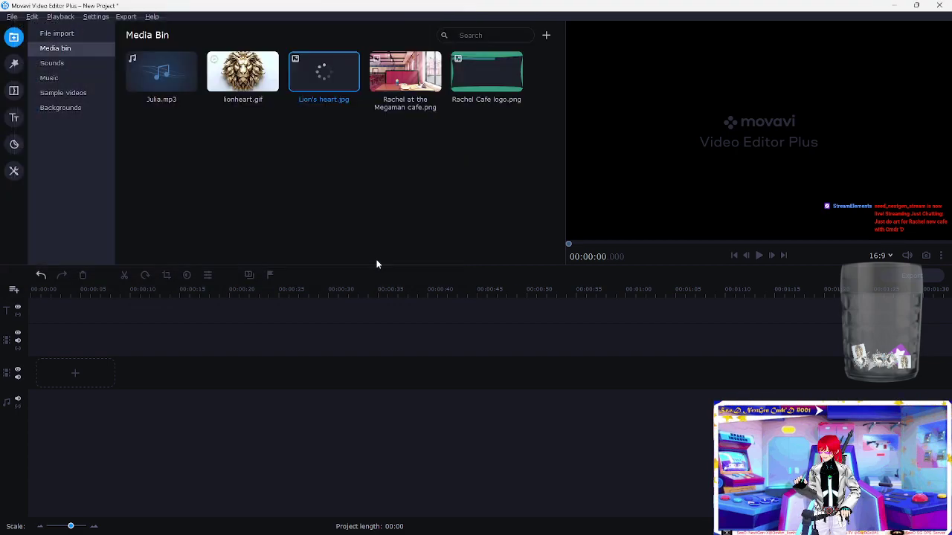
# Delete lionheart.gif from the media bin, then put Lion's heart.jpg on the video track, stretched to 00:59.
pyautogui.click(270, 65)
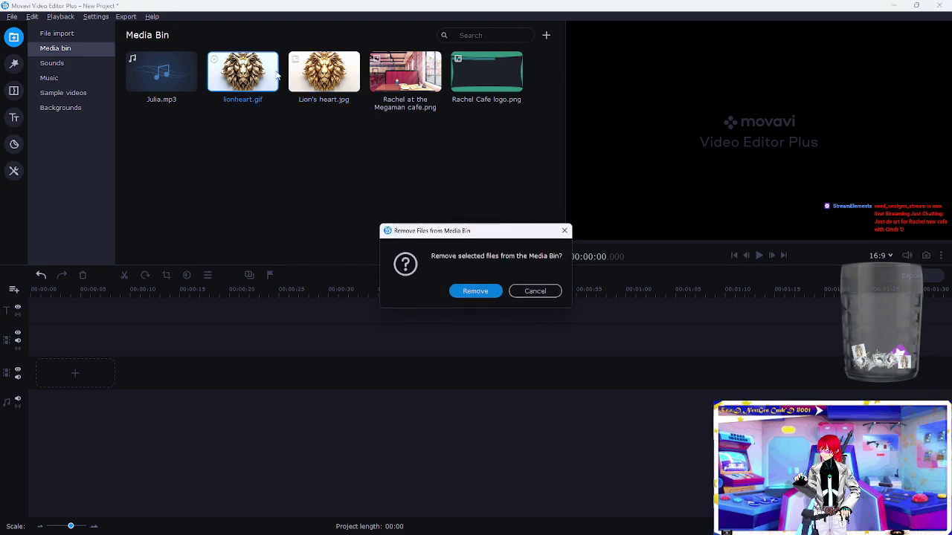
pyautogui.click(475, 291)
pyautogui.moveTo(246, 77); pyautogui.dragTo(30, 294)
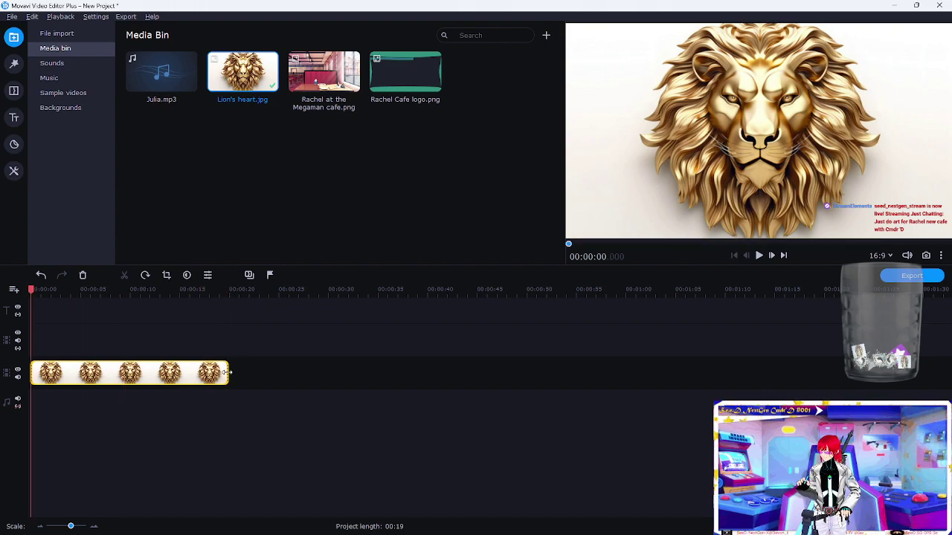
pyautogui.moveTo(227, 372); pyautogui.dragTo(620, 324)
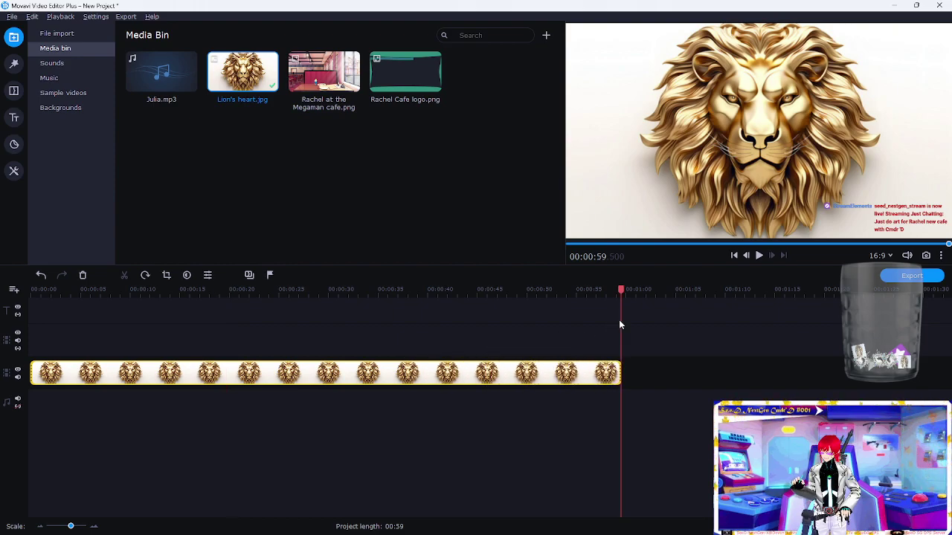
# Import the Oriental MIX track from the final fanstay music folder onto the audio track.
pyautogui.click(67, 35)
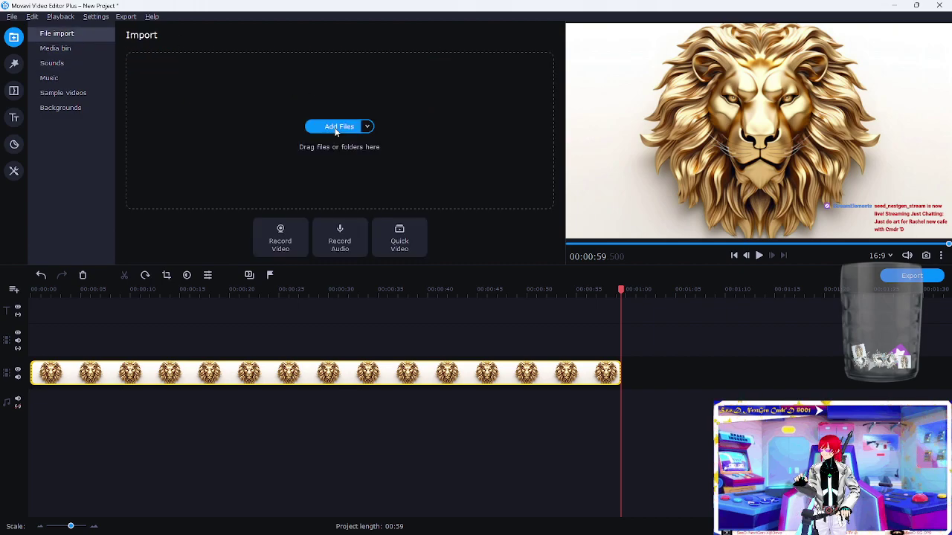
pyautogui.click(335, 128)
pyautogui.click(39, 171)
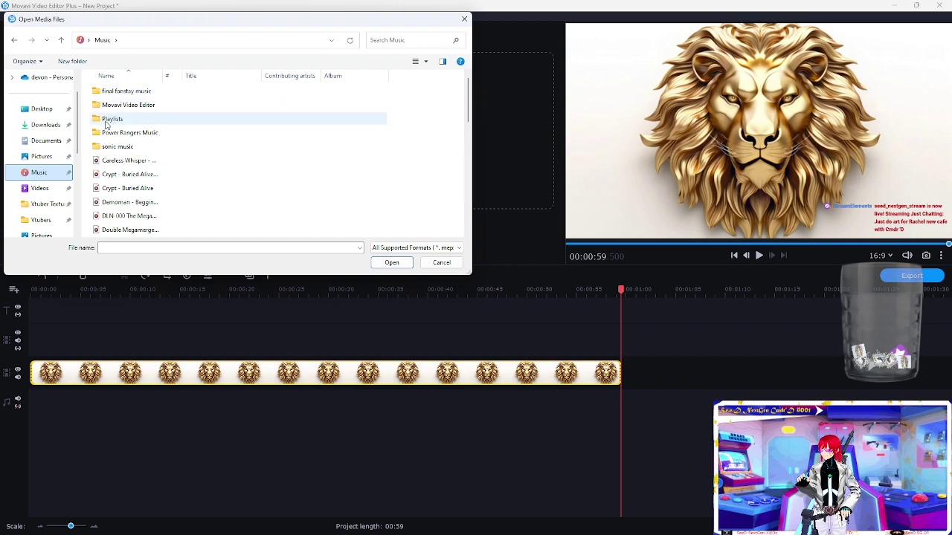
pyautogui.doubleClick(131, 92)
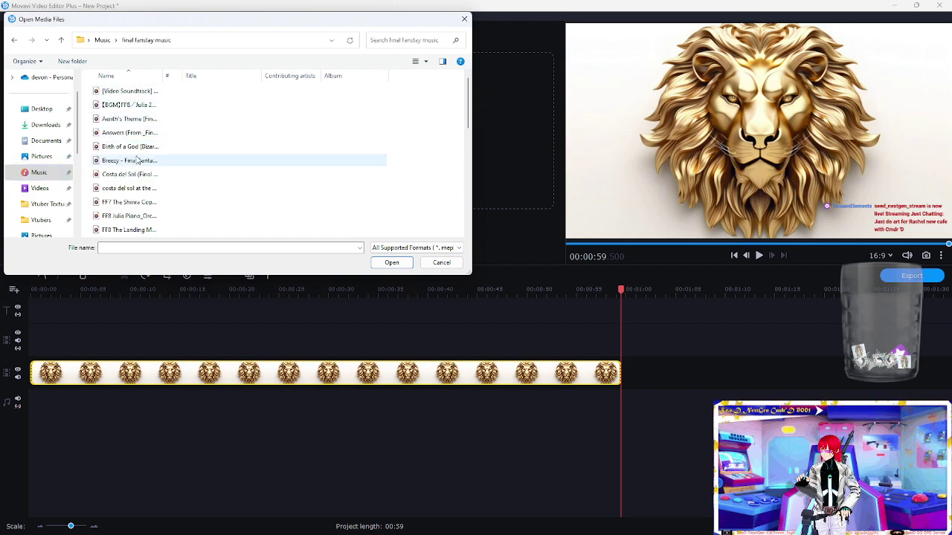
pyautogui.scroll(-1, 163, 161)
pyautogui.scroll(-4, 164, 162)
pyautogui.scroll(-1, 163, 160)
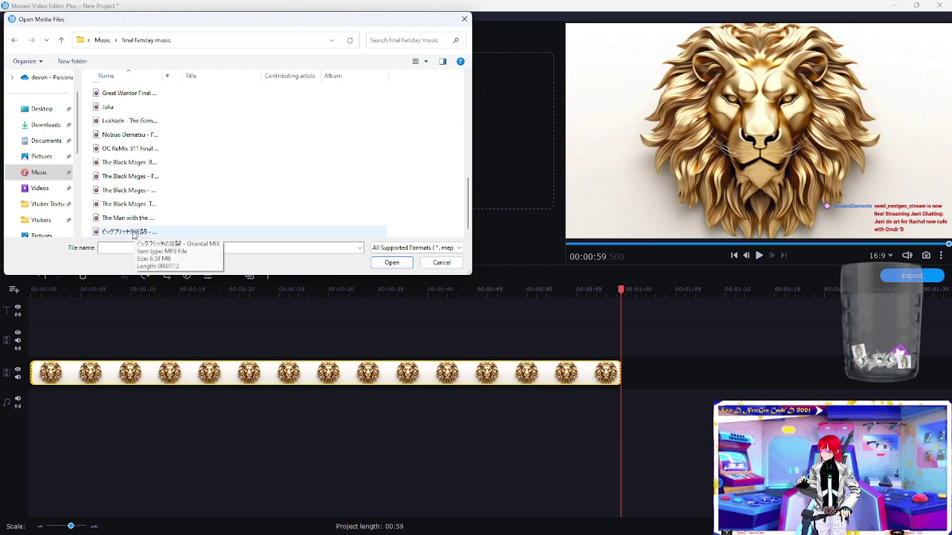
pyautogui.click(135, 232)
pyautogui.click(389, 263)
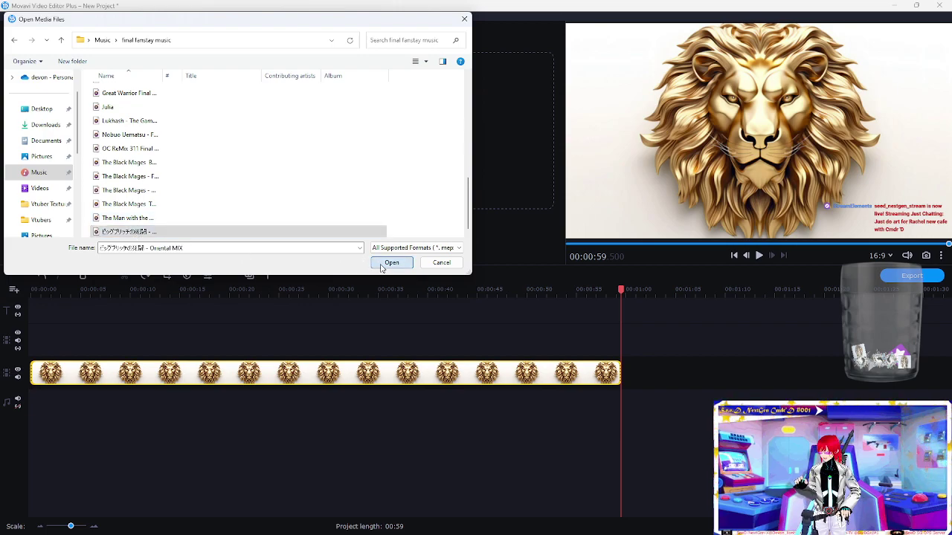
pyautogui.moveTo(469, 88); pyautogui.dragTo(33, 408)
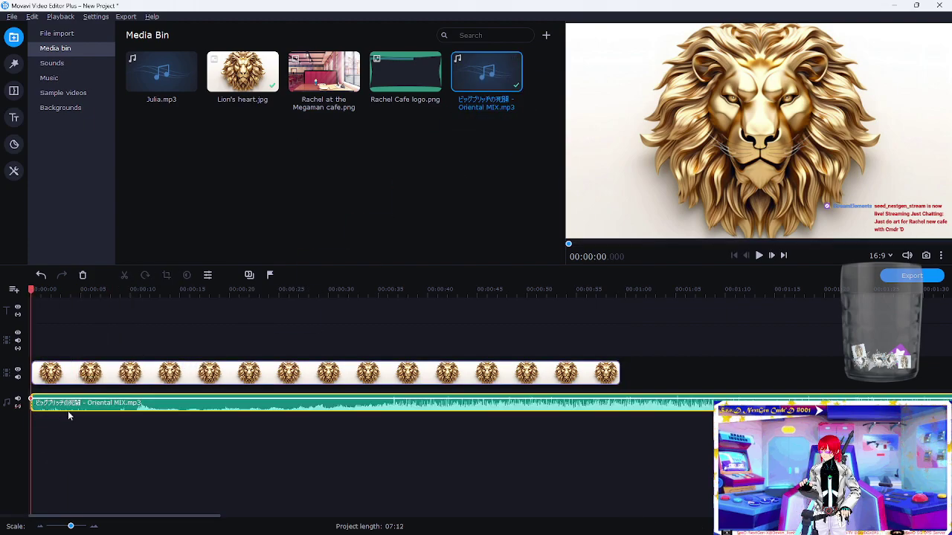
# Delete the Oriental MIX clip from the timeline and remove its file from the media bin.
pyautogui.rightClick(139, 409)
pyautogui.click(167, 367)
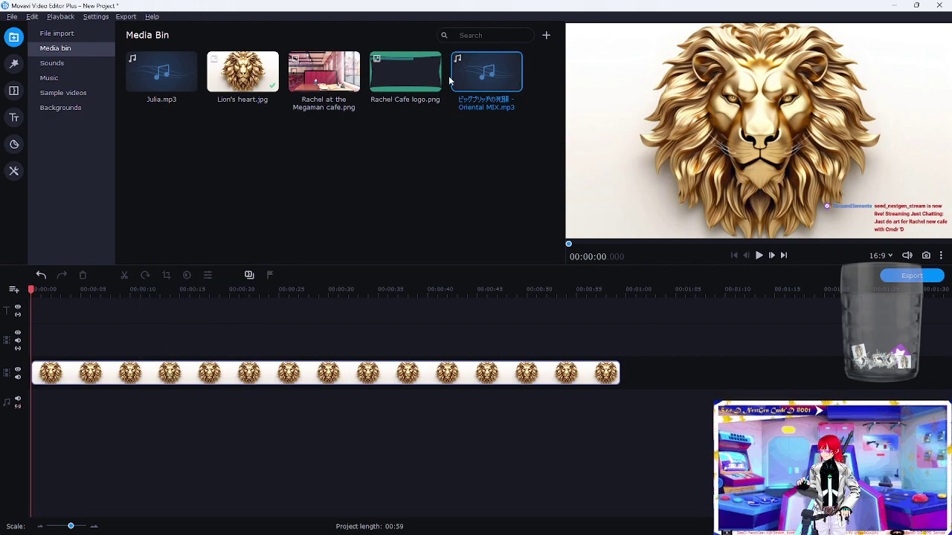
pyautogui.click(514, 63)
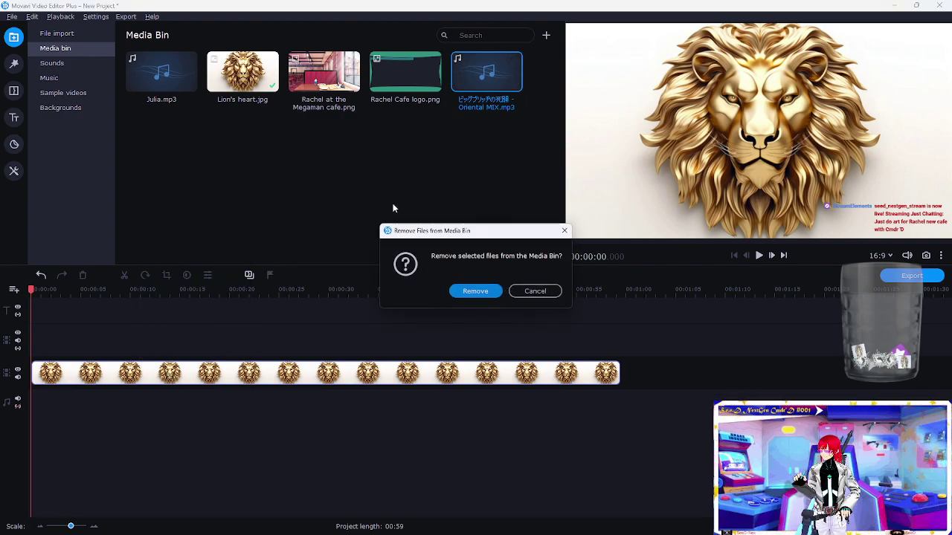
pyautogui.click(476, 294)
pyautogui.click(49, 32)
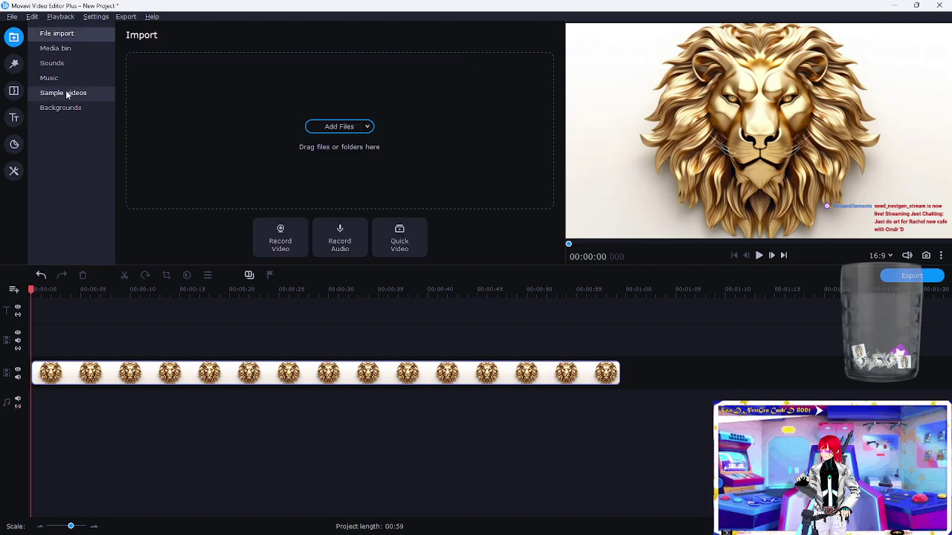
# Import the Balamb GARDEN soundtrack and place it at the start of the audio track.
pyautogui.click(317, 132)
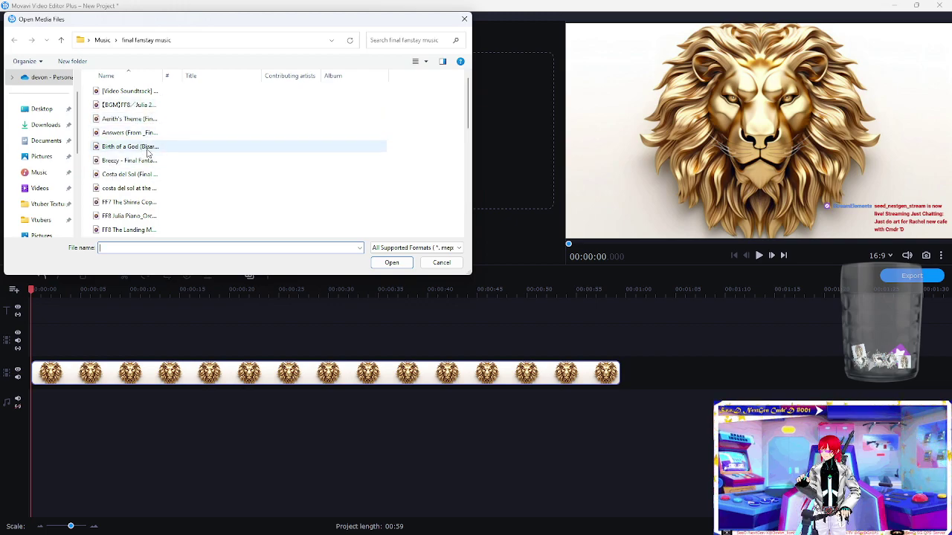
pyautogui.click(139, 90)
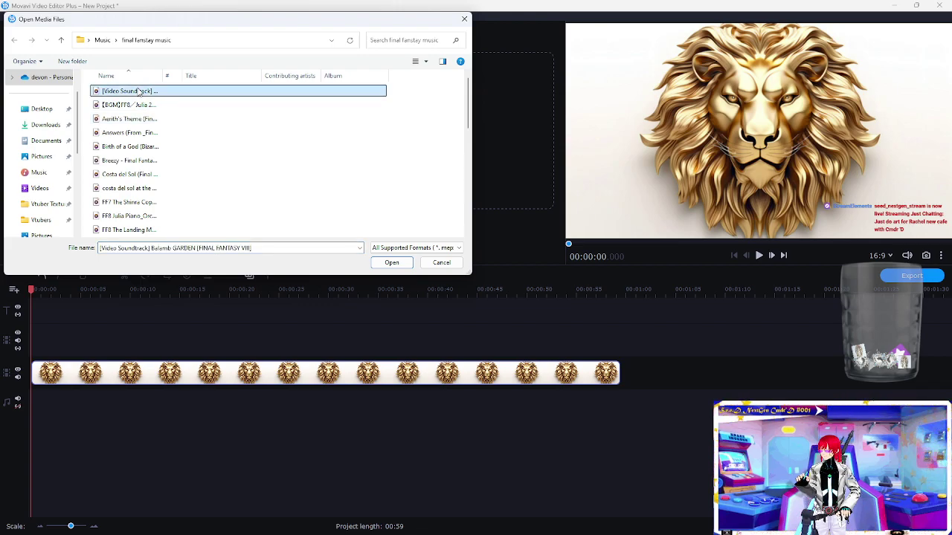
pyautogui.click(388, 266)
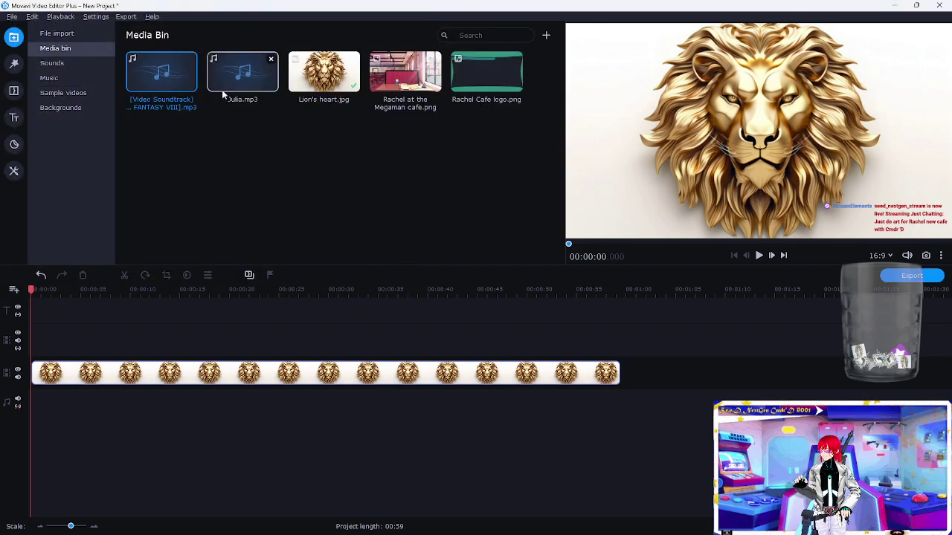
pyautogui.moveTo(162, 77); pyautogui.dragTo(26, 413)
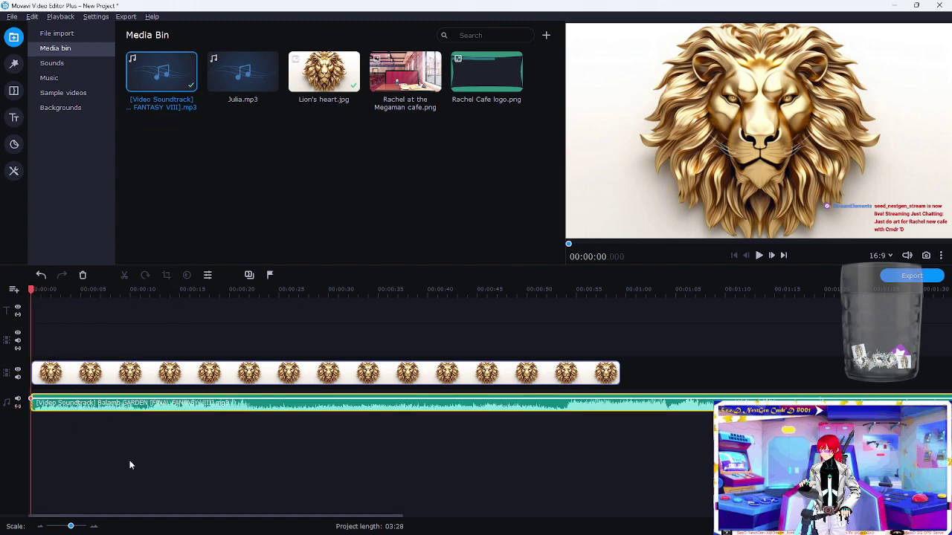
# Stretch the lion image clip to end with the music at 03:26.
pyautogui.click(540, 374)
pyautogui.moveTo(621, 372); pyautogui.dragTo(746, 399)
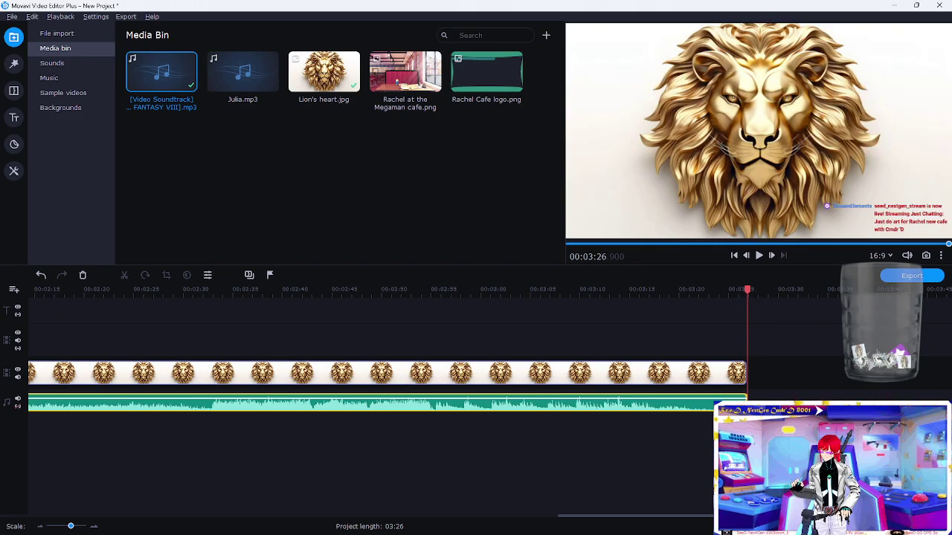
pyautogui.moveTo(769, 515); pyautogui.dragTo(240, 527)
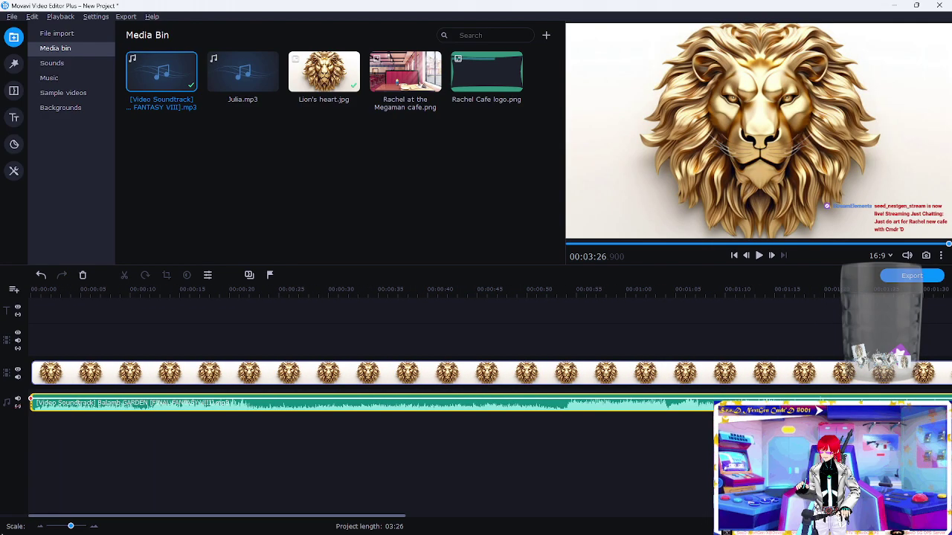
pyautogui.click(61, 372)
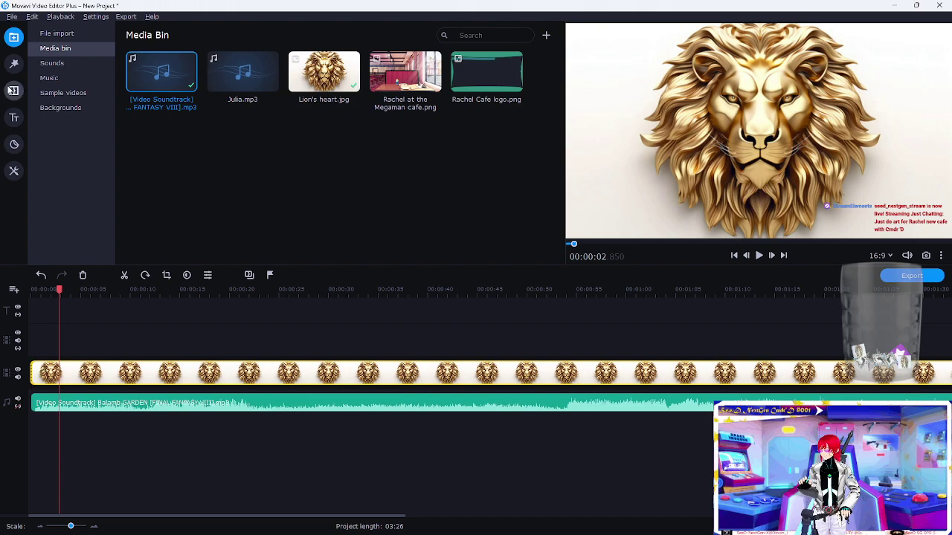
# Apply the Magic Enhance, Auto White Balance, Auto Saturation and Auto Contrast presets to the lion clip.
pyautogui.click(14, 145)
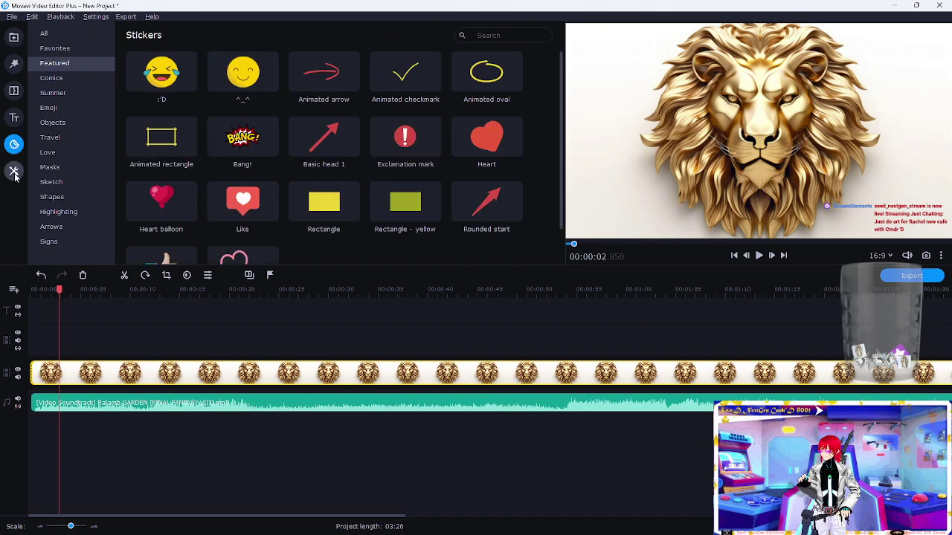
pyautogui.click(14, 171)
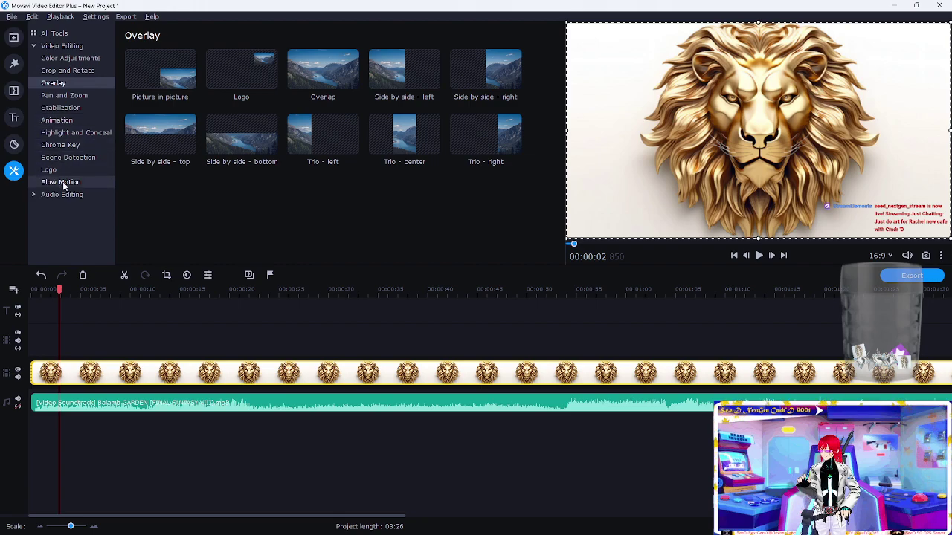
pyautogui.click(71, 60)
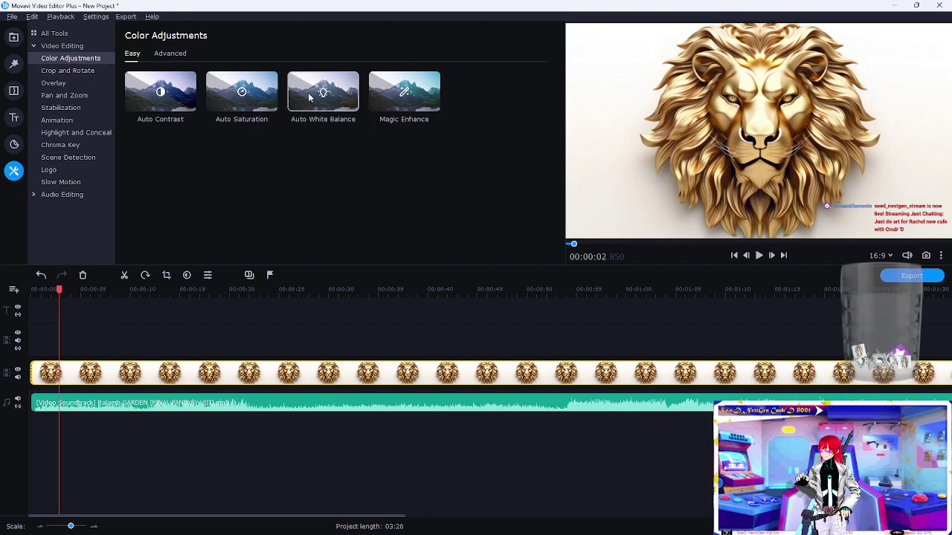
pyautogui.moveTo(404, 112); pyautogui.dragTo(62, 378)
pyautogui.moveTo(336, 96); pyautogui.dragTo(47, 368)
pyautogui.moveTo(242, 93); pyautogui.dragTo(51, 376)
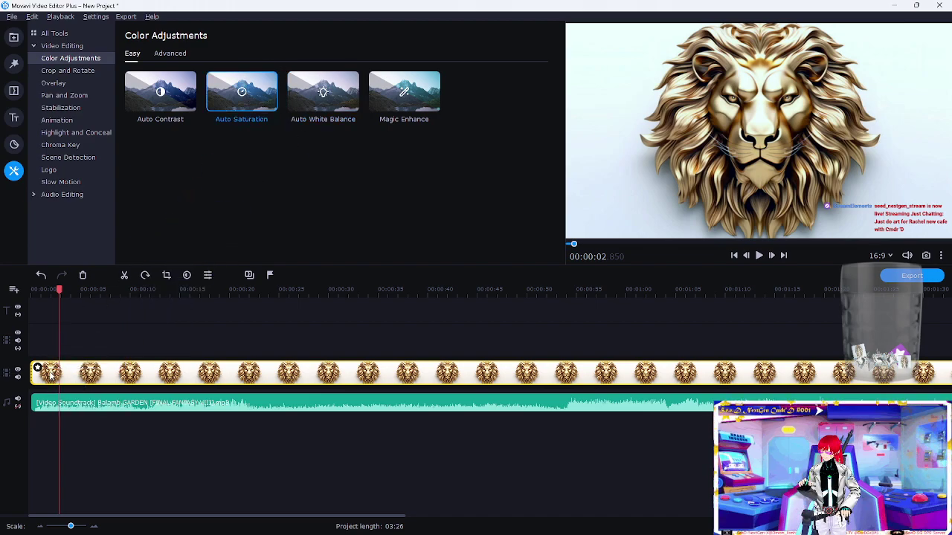
pyautogui.moveTo(179, 90); pyautogui.dragTo(63, 380)
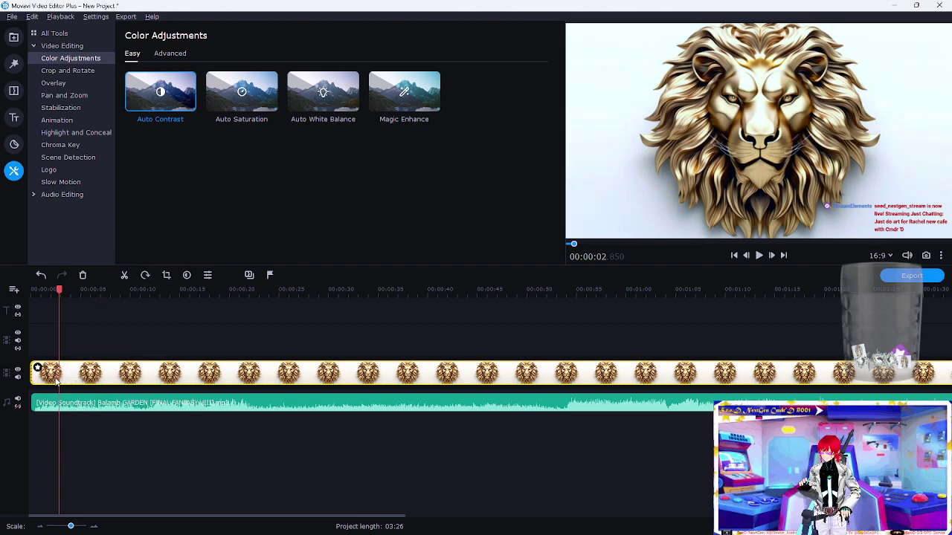
# Remove Auto Contrast and Auto Saturation from the lion clip's applied effects.
pyautogui.click(37, 369)
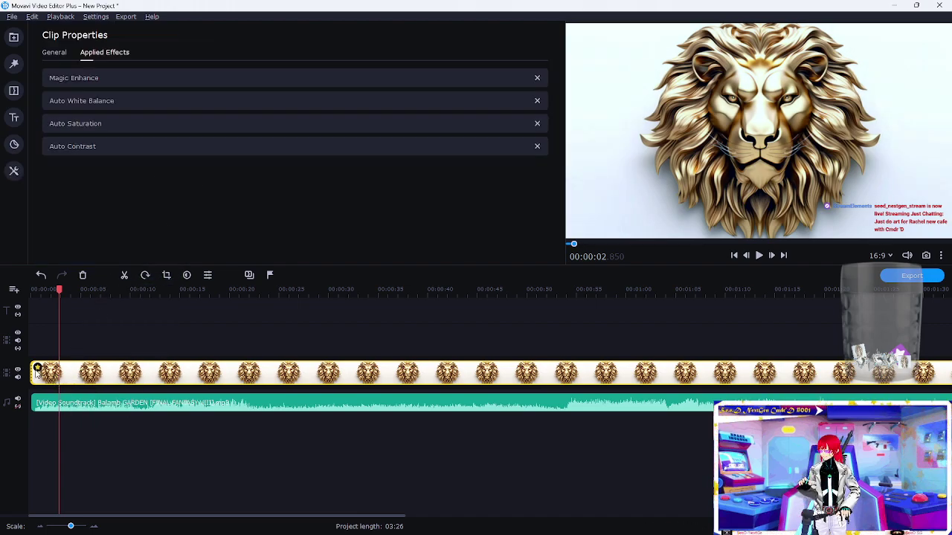
pyautogui.click(537, 147)
pyautogui.click(537, 124)
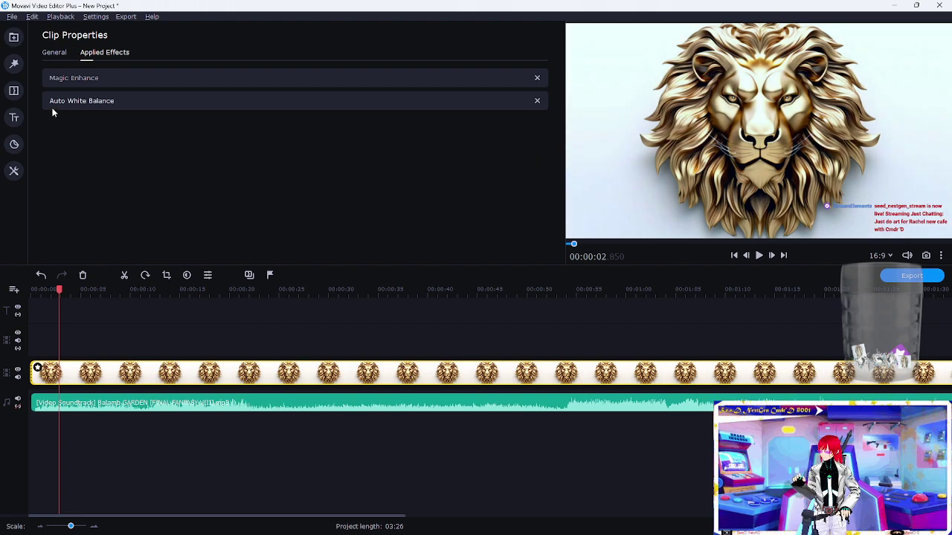
pyautogui.click(15, 145)
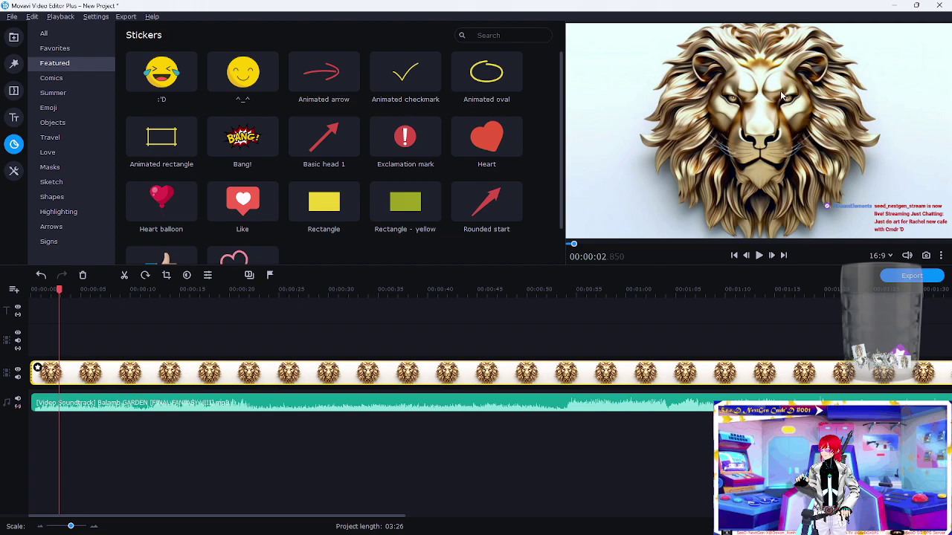
# Browse the filter categories from Blur through Vignettes, then return to Featured filters.
pyautogui.click(14, 118)
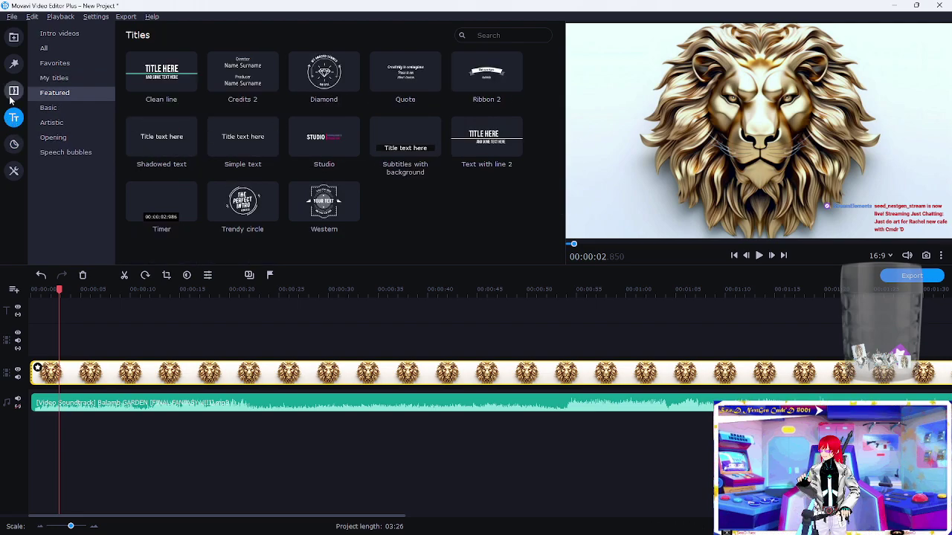
pyautogui.click(14, 91)
pyautogui.click(14, 64)
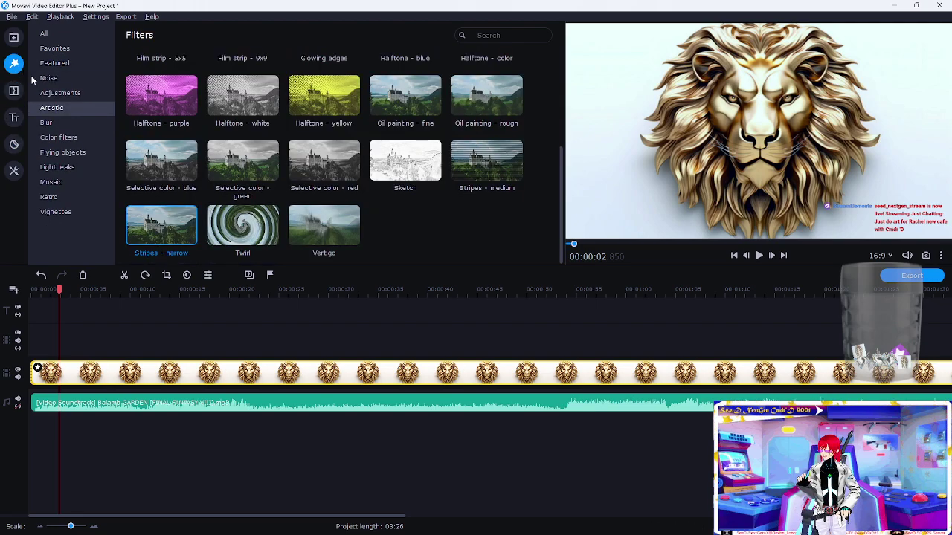
pyautogui.click(52, 124)
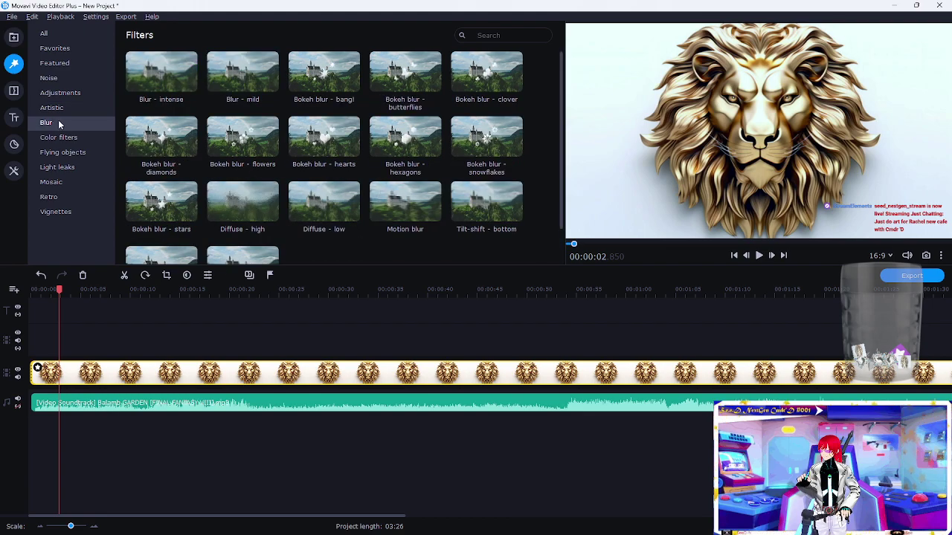
pyautogui.click(60, 137)
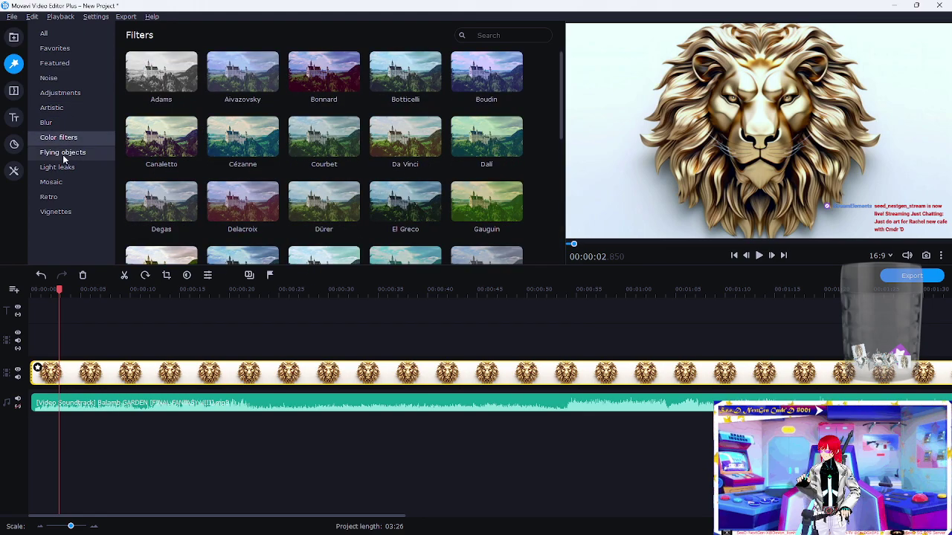
pyautogui.click(63, 153)
pyautogui.click(59, 167)
pyautogui.click(57, 183)
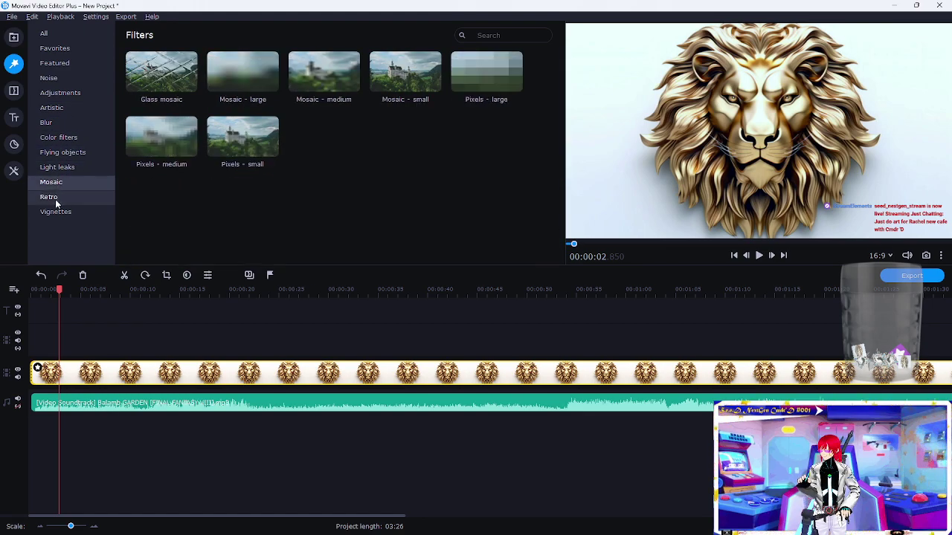
pyautogui.click(58, 197)
pyautogui.click(56, 212)
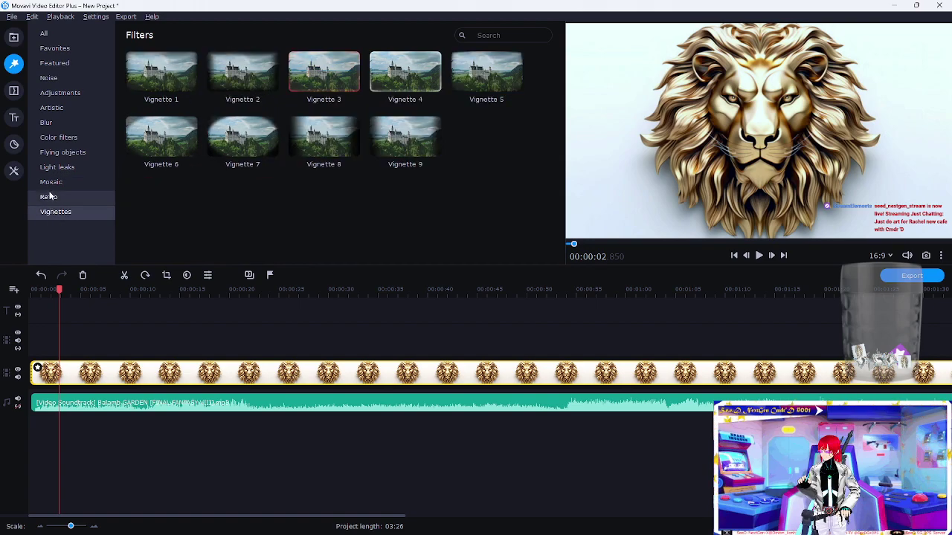
pyautogui.click(59, 64)
# Apply the Broken lens filter to the lion clip and preview the effect.
pyautogui.moveTo(161, 71); pyautogui.dragTo(38, 367)
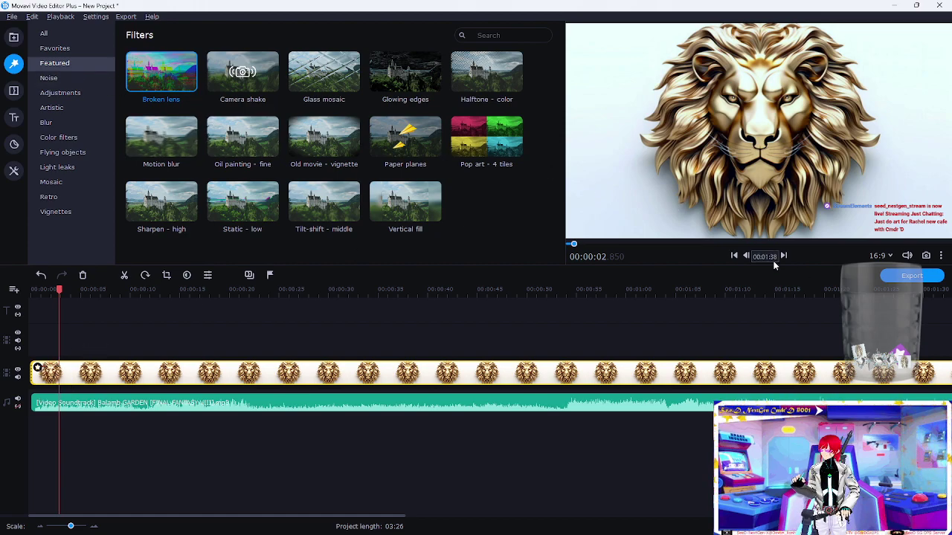
pyautogui.click(757, 256)
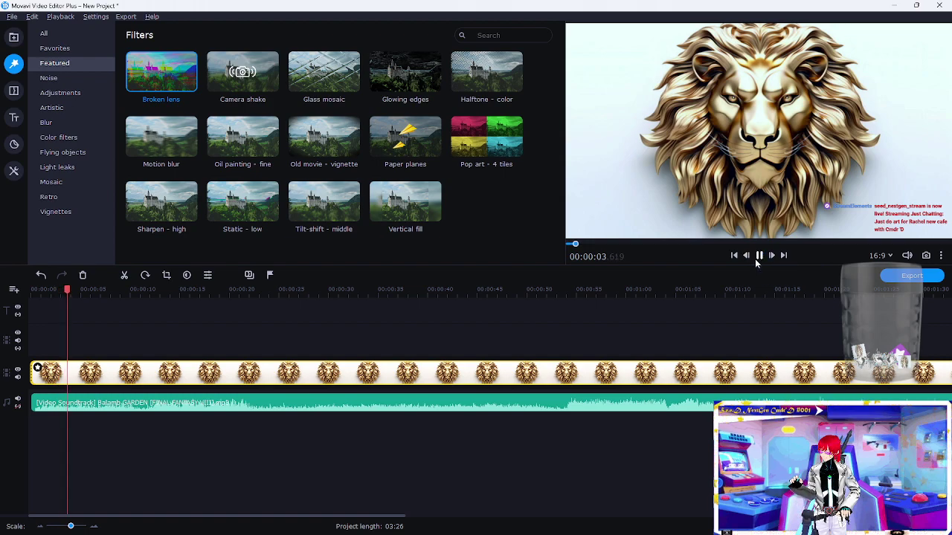
pyautogui.click(759, 256)
pyautogui.moveTo(157, 68); pyautogui.dragTo(94, 374)
pyautogui.click(62, 312)
pyautogui.moveTo(62, 312); pyautogui.dragTo(9, 310)
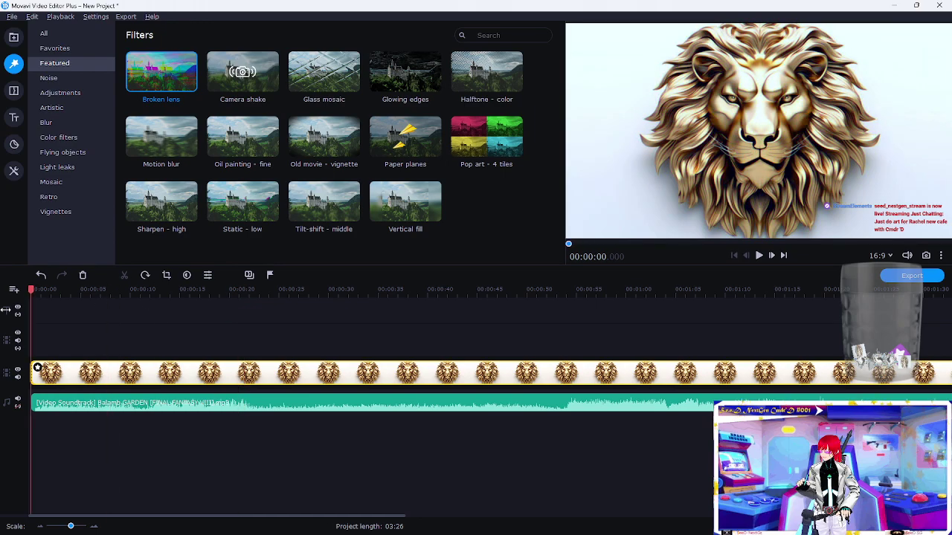
# Add the Noise filter Static - high to the lion clip and preview it.
pyautogui.click(55, 83)
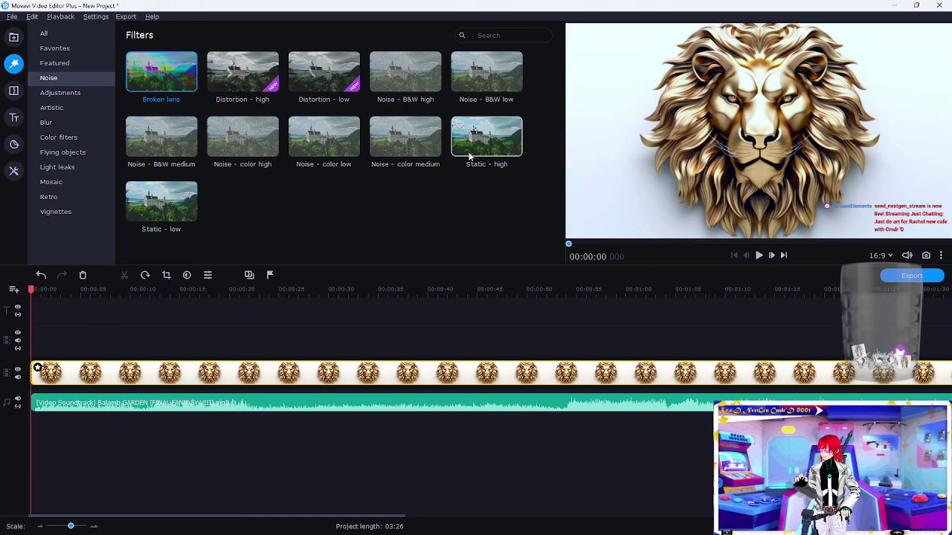
pyautogui.moveTo(494, 132); pyautogui.dragTo(96, 383)
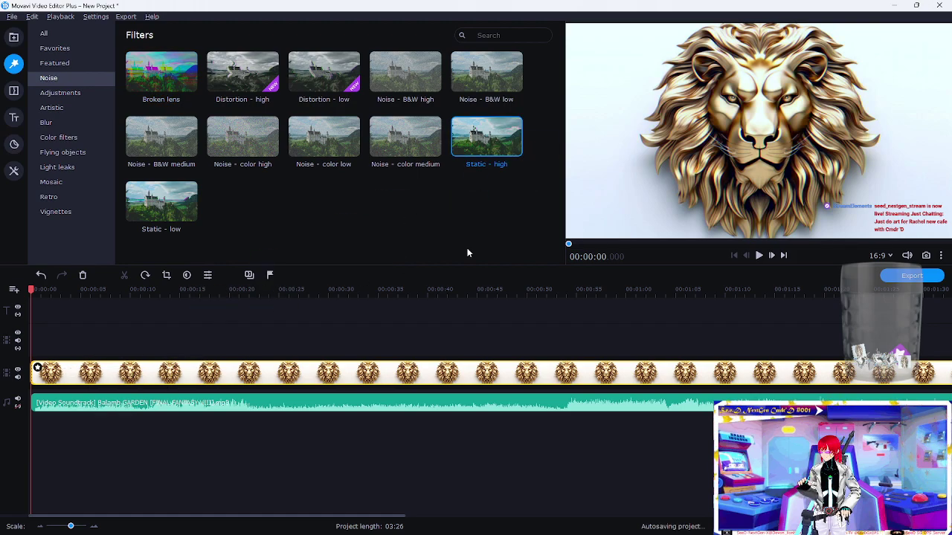
pyautogui.click(758, 255)
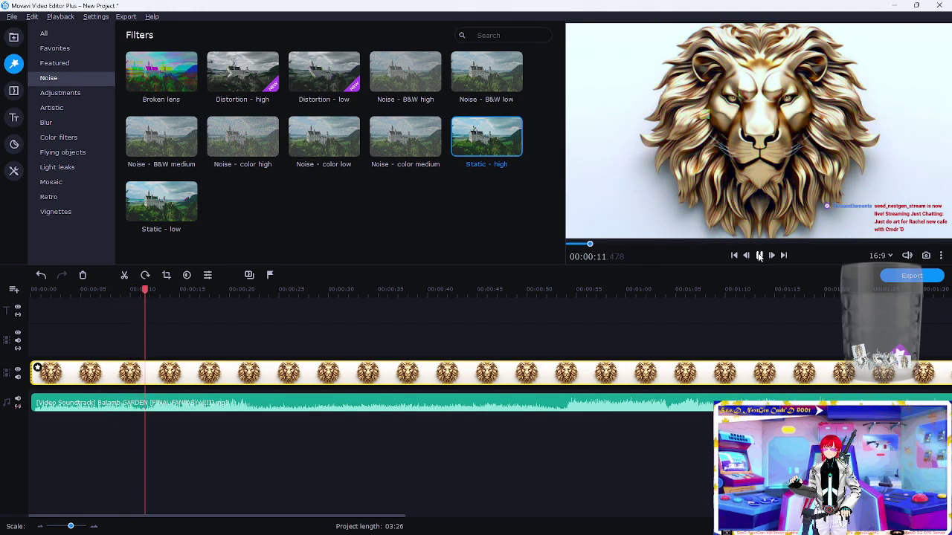
pyautogui.click(759, 256)
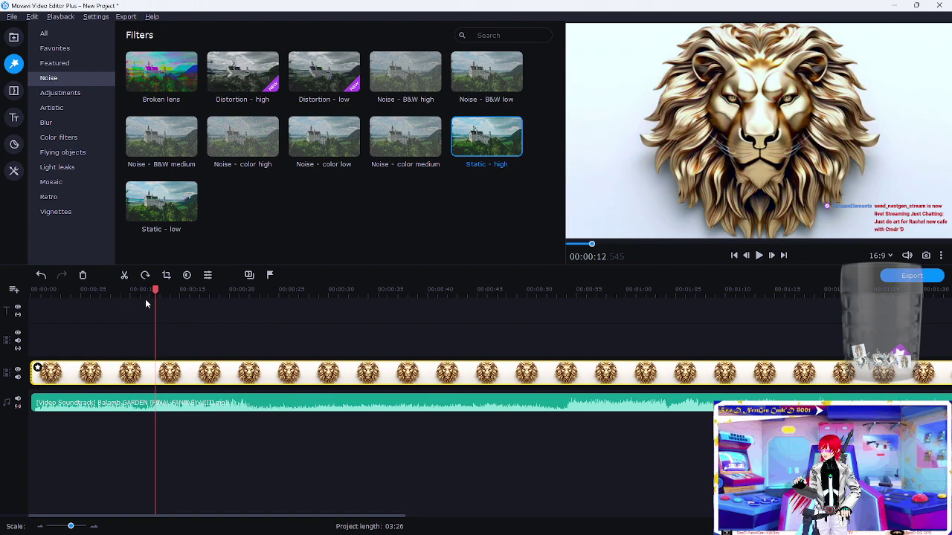
pyautogui.moveTo(156, 289); pyautogui.dragTo(30, 290)
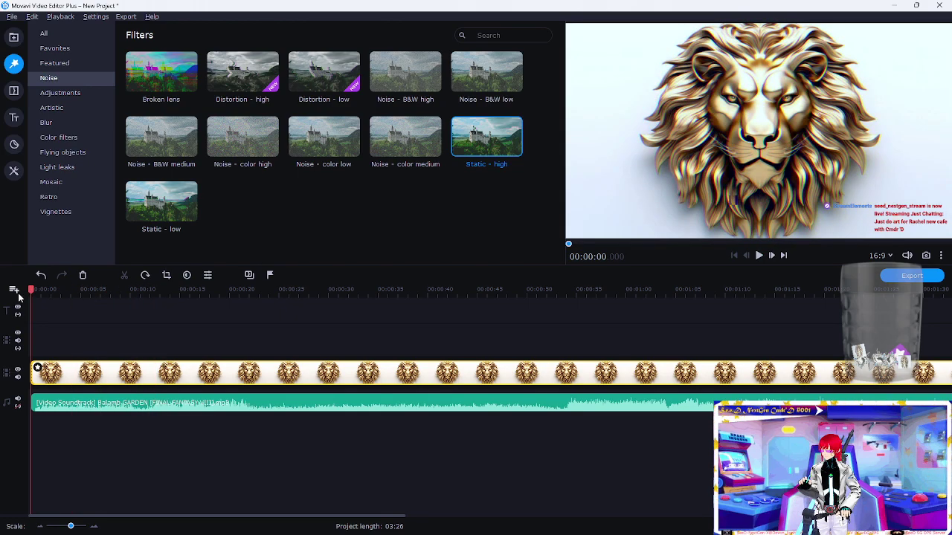
pyautogui.click(13, 37)
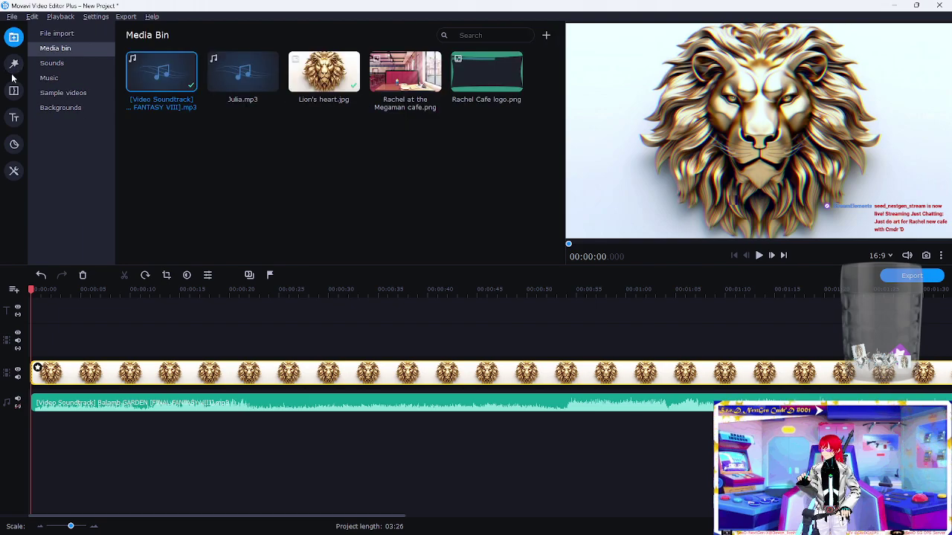
pyautogui.click(13, 117)
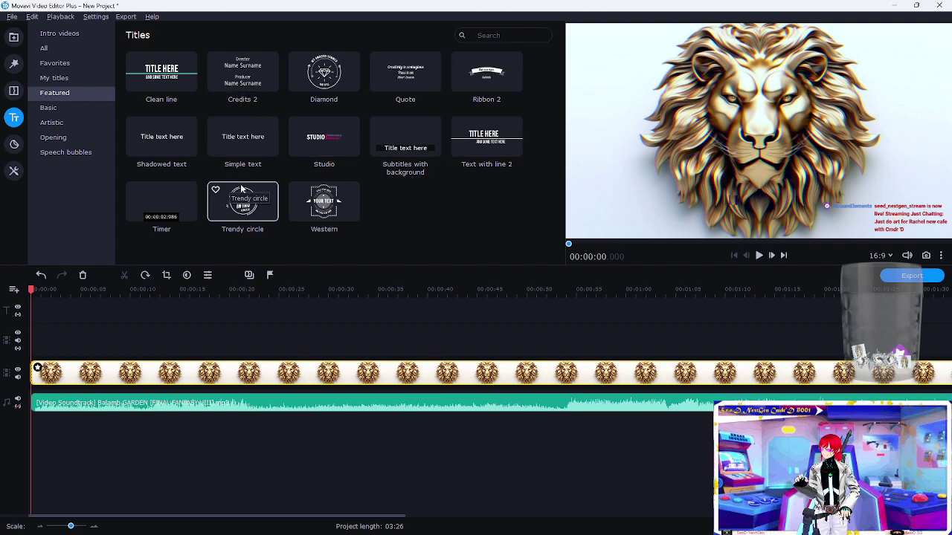
# Place the Basic Scroll → title on the title track at 0:00.
pyautogui.click(96, 108)
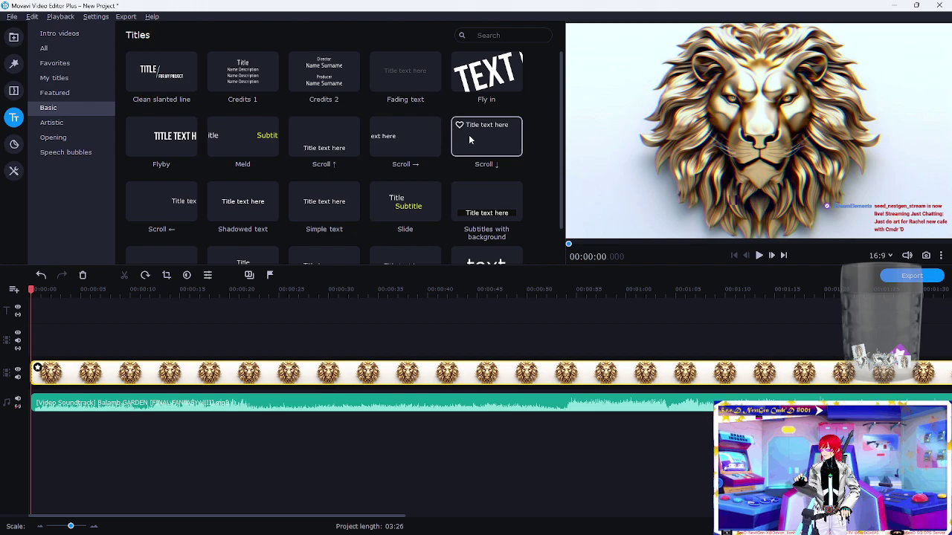
pyautogui.scroll(-1, 467, 140)
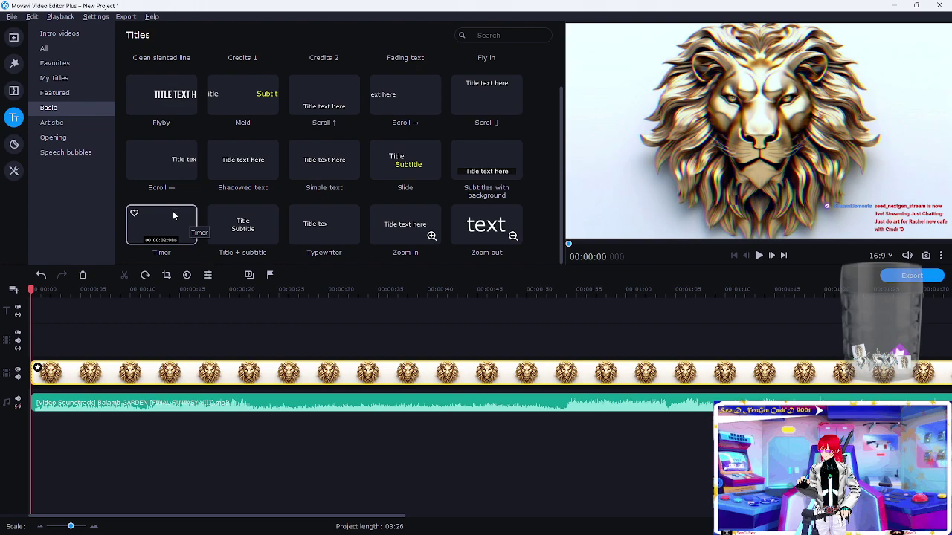
pyautogui.moveTo(374, 105); pyautogui.dragTo(26, 346)
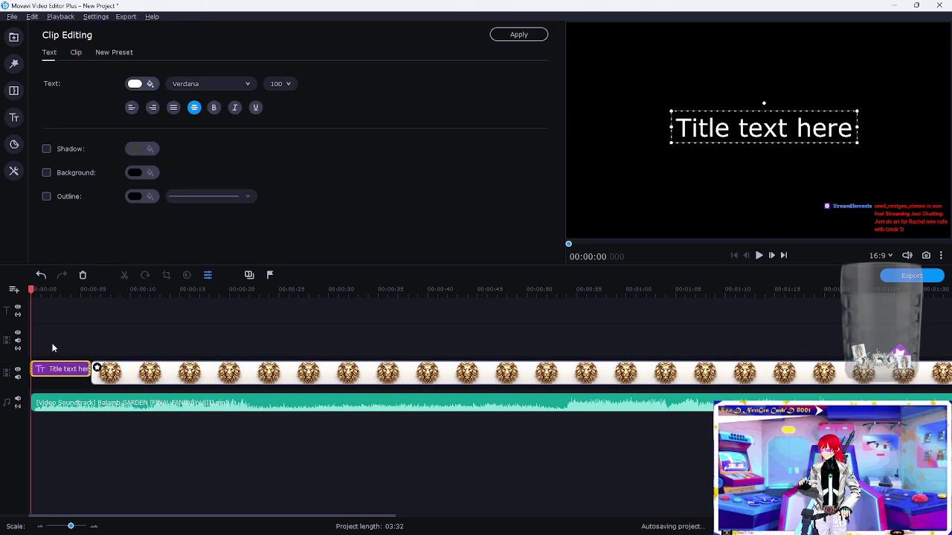
pyautogui.moveTo(80, 371); pyautogui.dragTo(68, 345)
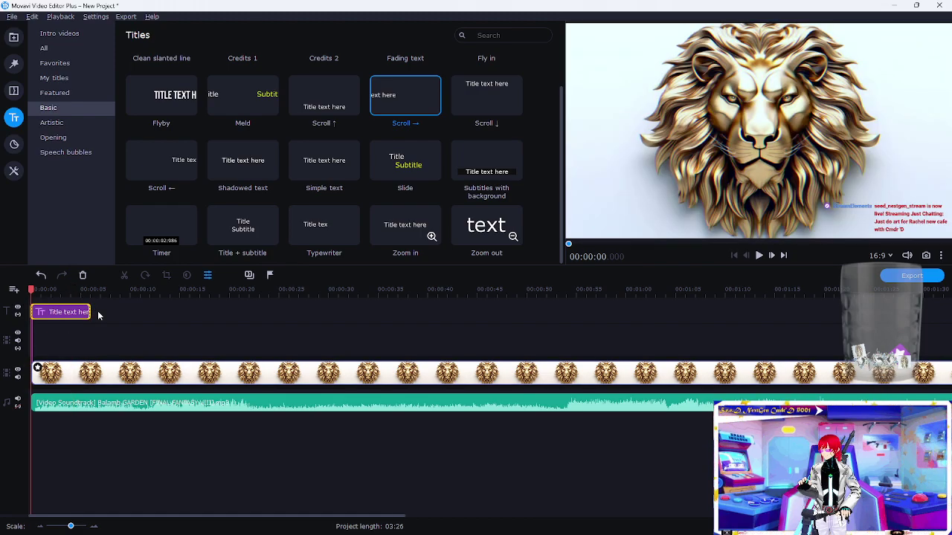
# Stretch the title clip to the end of the project at 03:27.
pyautogui.moveTo(90, 312); pyautogui.dragTo(940, 312)
pyautogui.moveTo(372, 515); pyautogui.dragTo(617, 527)
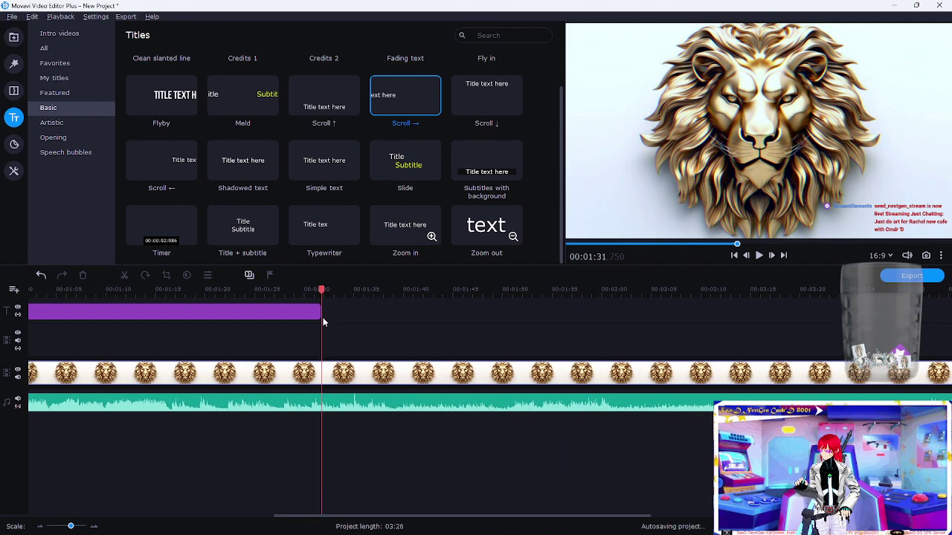
pyautogui.click(319, 314)
pyautogui.moveTo(319, 314); pyautogui.dragTo(720, 352)
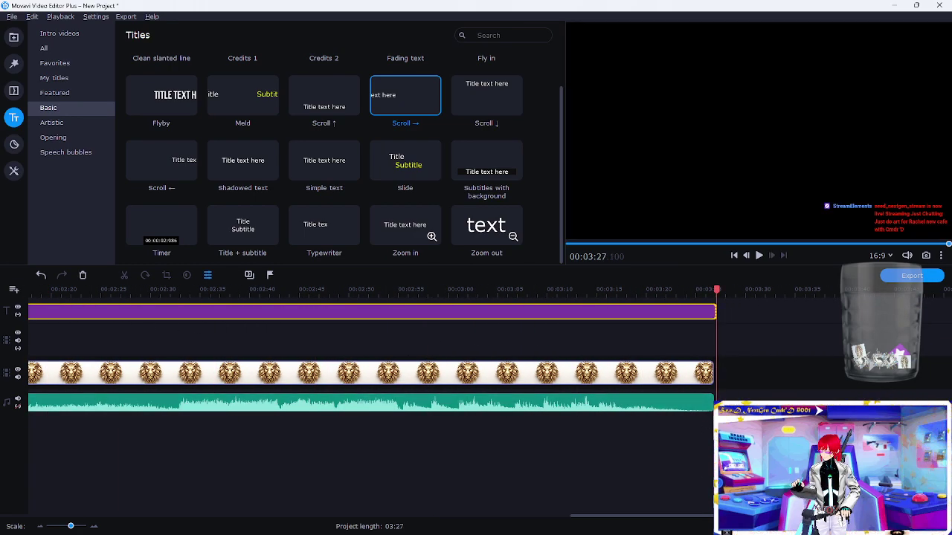
pyautogui.press('Escape')
pyautogui.scroll(15, 37, 367)
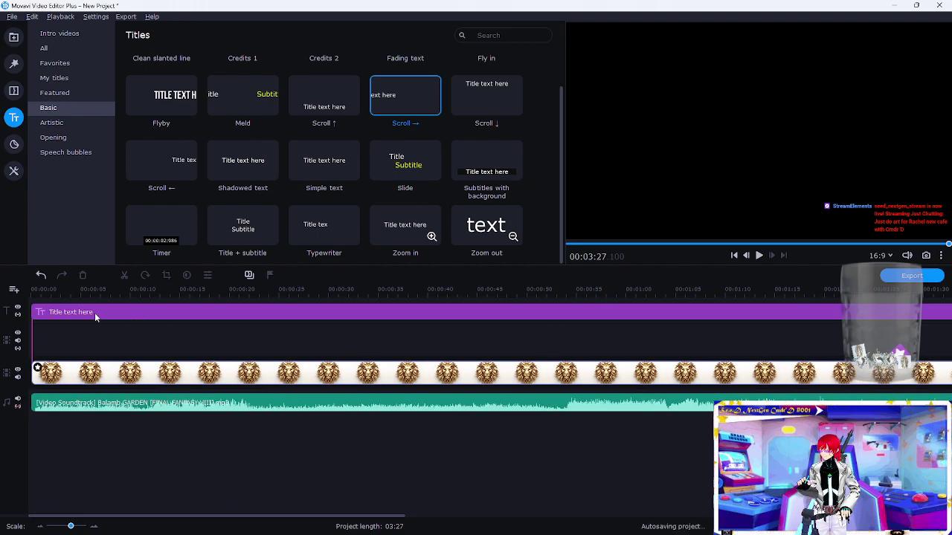
pyautogui.click(95, 312)
# Edit the title clip and set its text colour to bright green.
pyautogui.rightClick(95, 314)
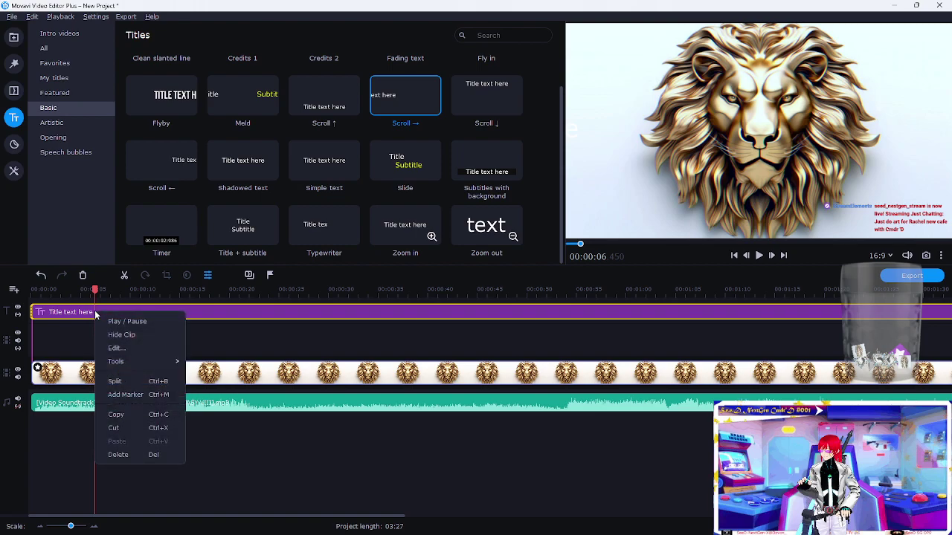
pyautogui.click(117, 350)
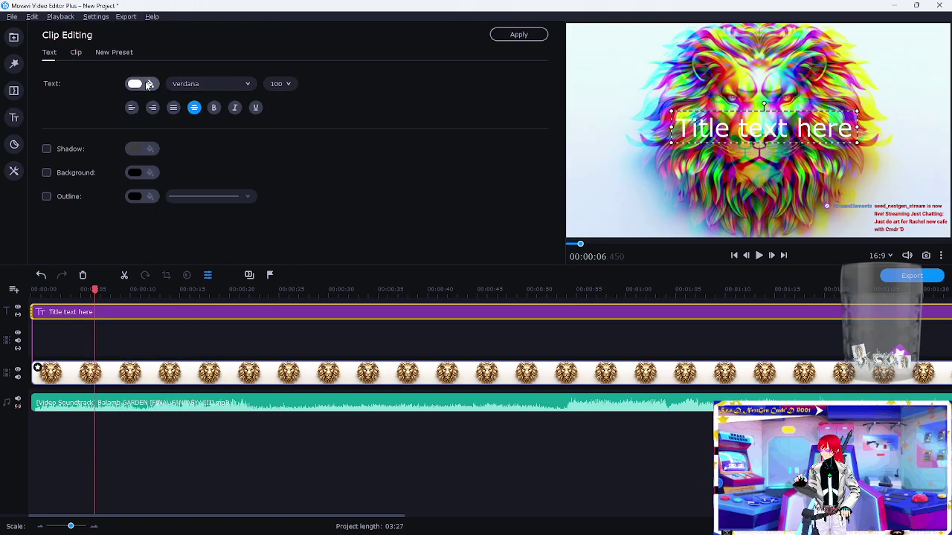
pyautogui.click(144, 86)
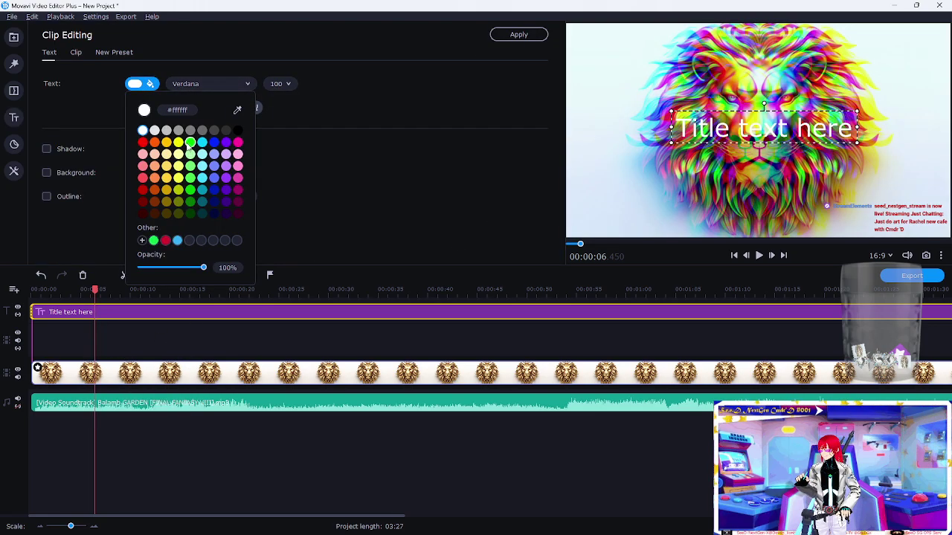
pyautogui.click(191, 146)
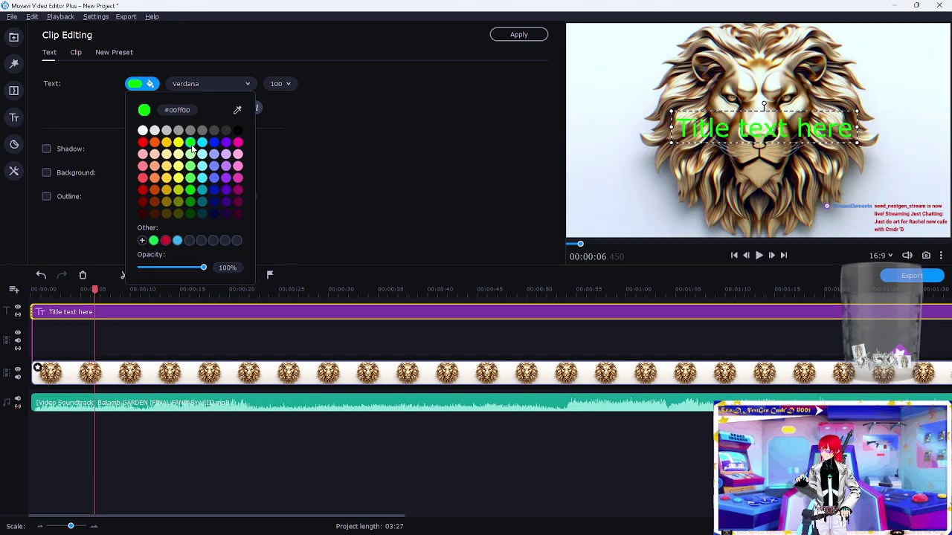
# Replace the placeholder with 'S.e.e.D NextGen' and widen the text box to one line.
pyautogui.doubleClick(850, 136)
pyautogui.press('BackSpace')
pyautogui.press('BackSpace')
pyautogui.press('BackSpace')
pyautogui.press('BackSpace')
pyautogui.press('BackSpace')
pyautogui.press('BackSpace')
pyautogui.press('BackSpace')
pyautogui.press('BackSpace')
pyautogui.press('BackSpace')
pyautogui.press('BackSpace')
pyautogui.press('BackSpace')
pyautogui.press('BackSpace')
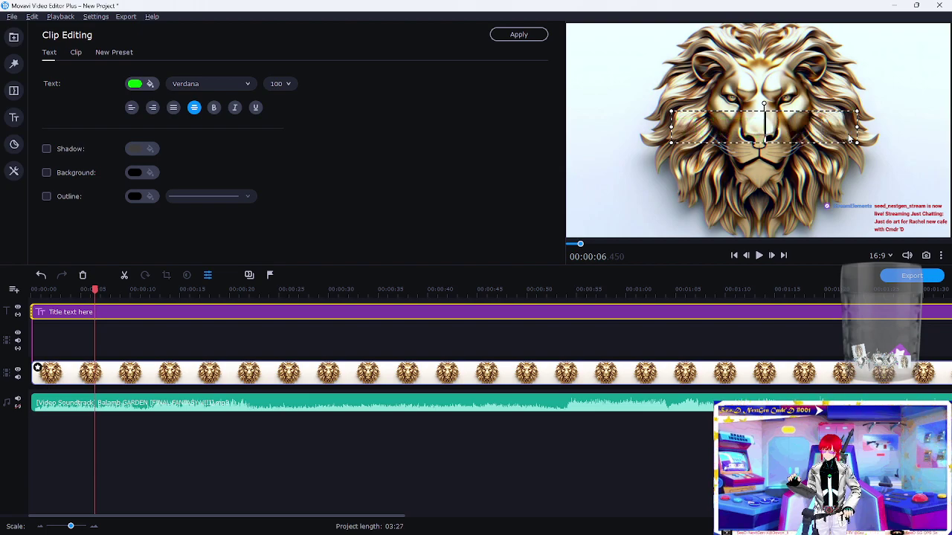
pyautogui.write('See')
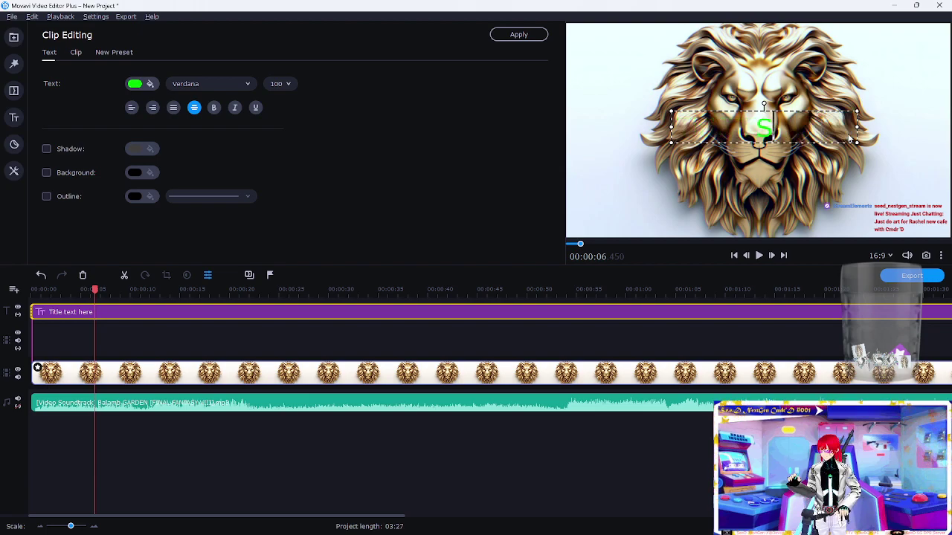
pyautogui.press('BackSpace')
pyautogui.press('BackSpace')
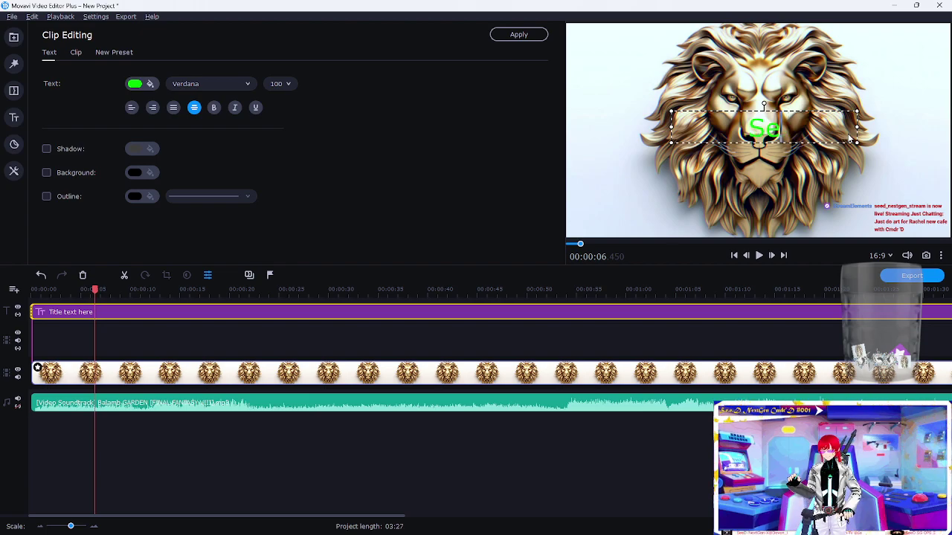
pyautogui.write('e')
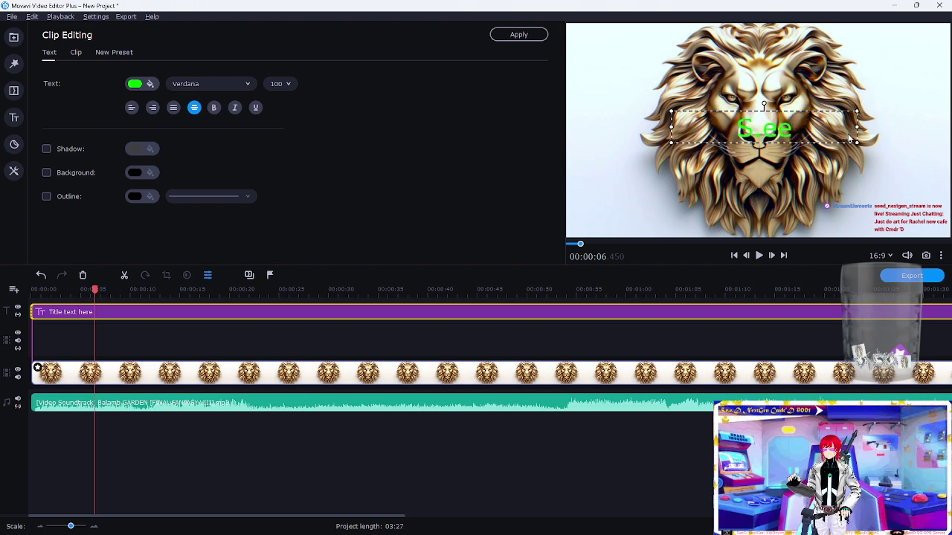
pyautogui.write(' e')
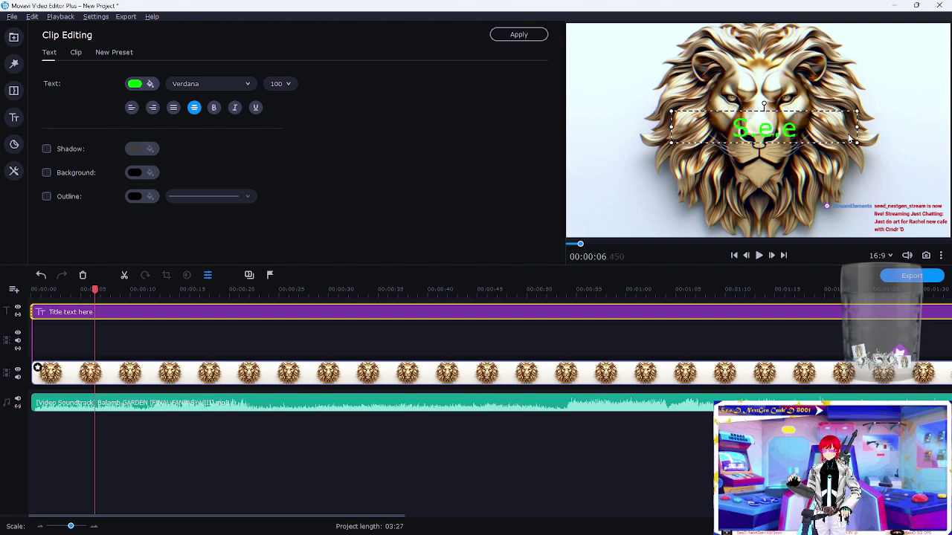
pyautogui.write('.D')
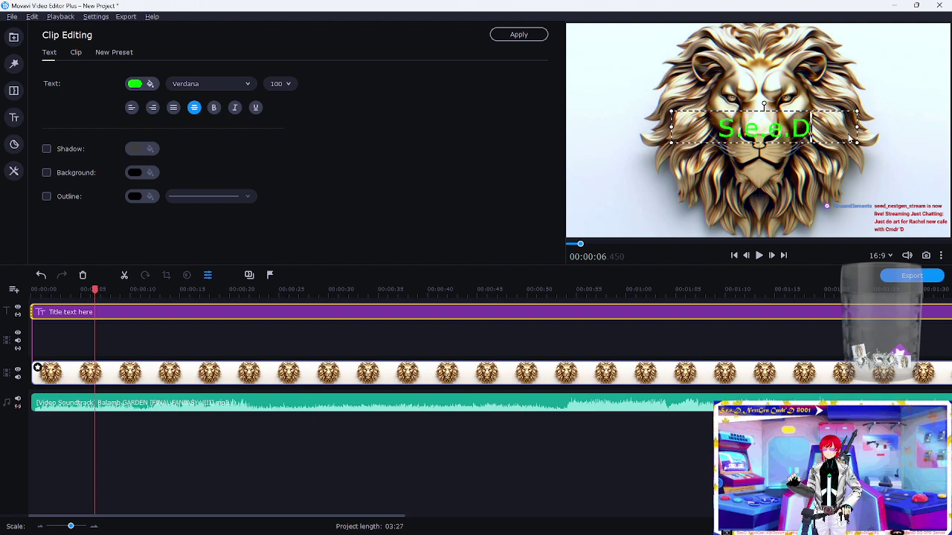
pyautogui.write(' Next')
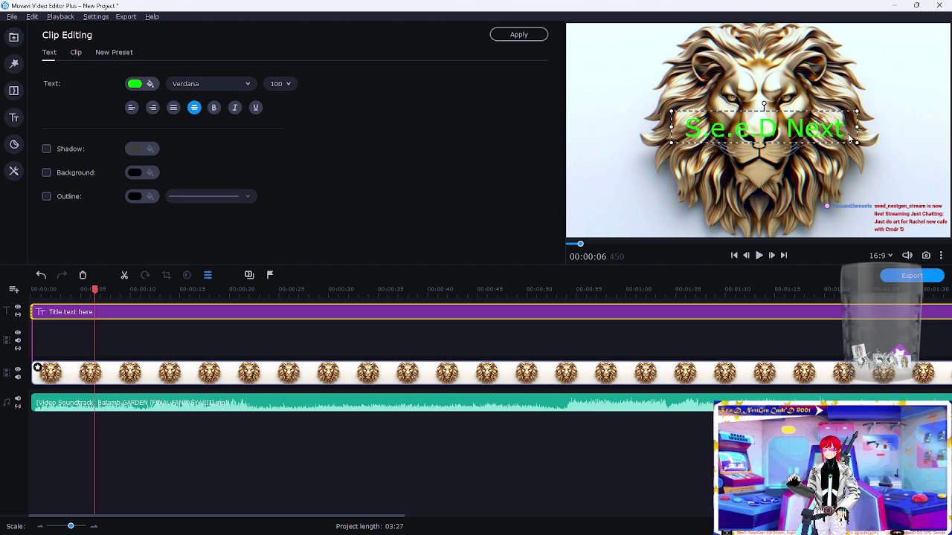
pyautogui.write('Gen')
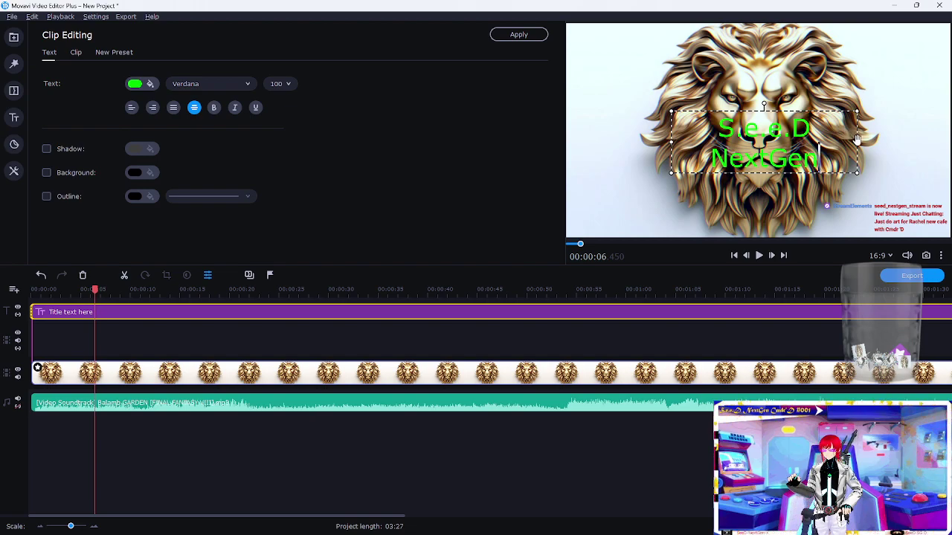
pyautogui.moveTo(856, 140); pyautogui.dragTo(879, 141)
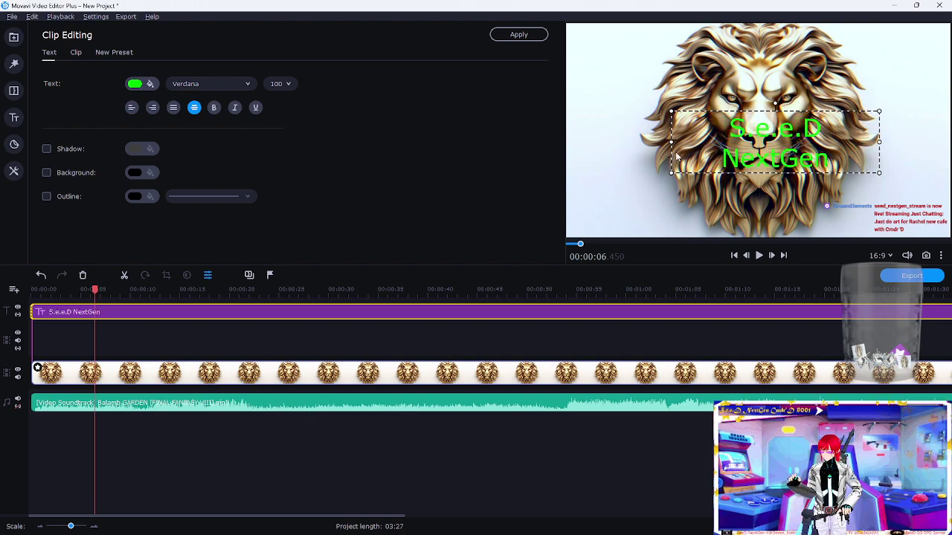
pyautogui.moveTo(671, 142); pyautogui.dragTo(653, 138)
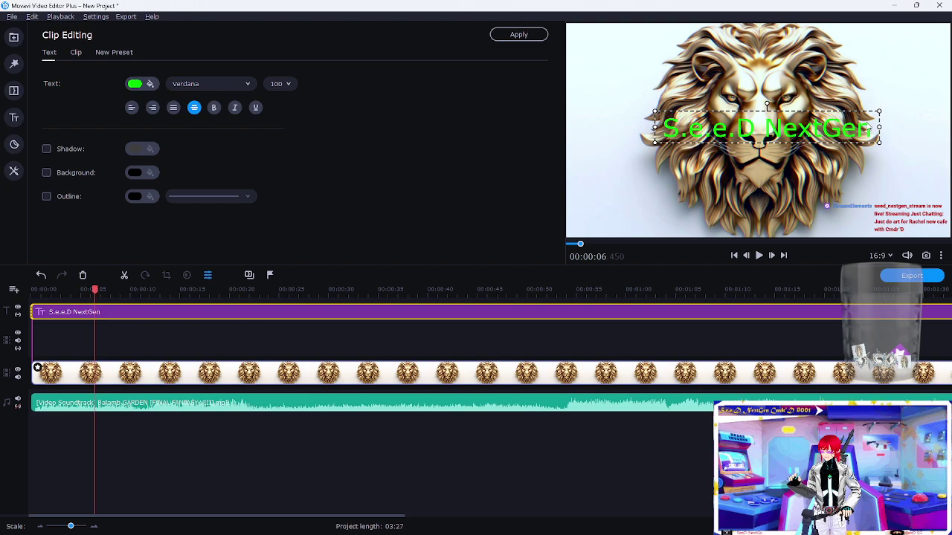
# Retype the title's second word as 'NextGen Will be rightBack', fixing typos along the way.
pyautogui.doubleClick(870, 129)
pyautogui.click(875, 128)
pyautogui.doubleClick(875, 128)
pyautogui.click(875, 128)
pyautogui.doubleClick(875, 127)
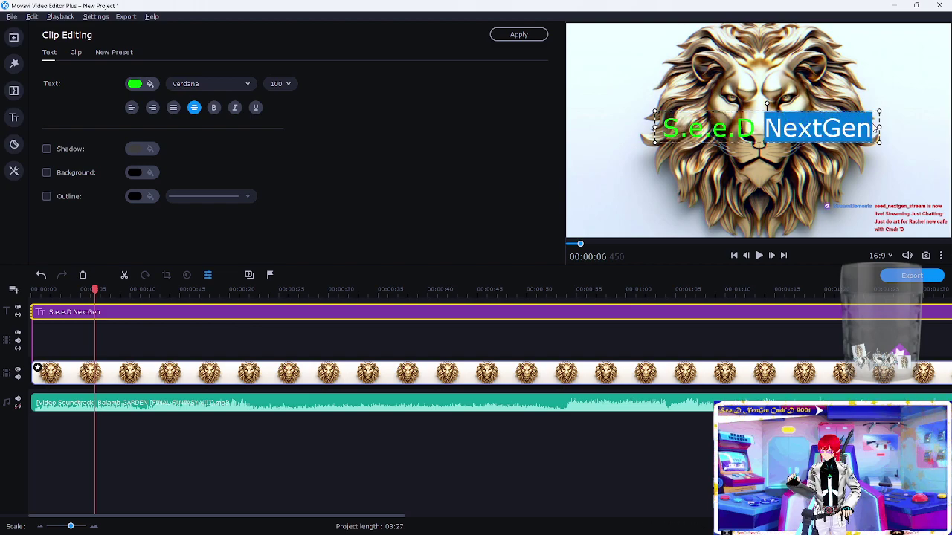
pyautogui.press('BackSpace')
pyautogui.write('Nex')
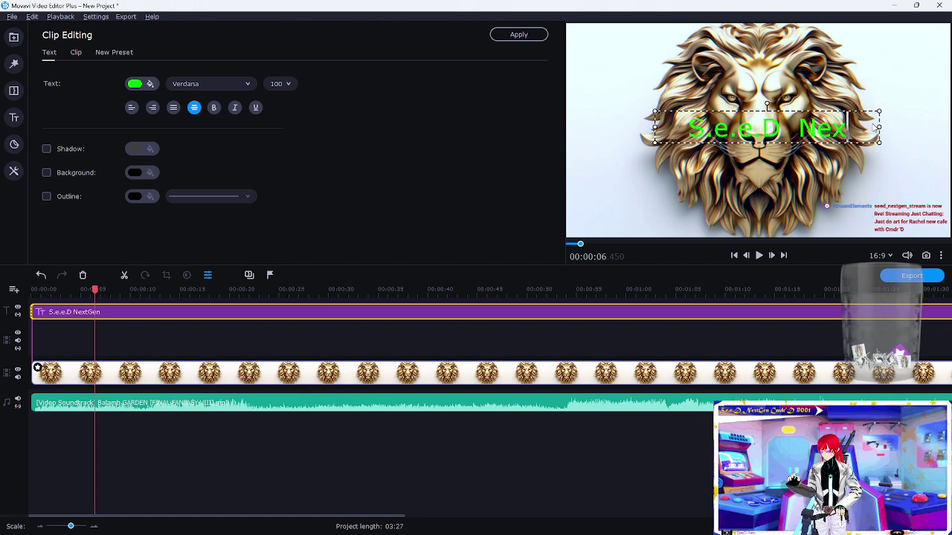
pyautogui.press('BackSpace')
pyautogui.press('BackSpace')
pyautogui.press('BackSpace')
pyautogui.press('BackSpace')
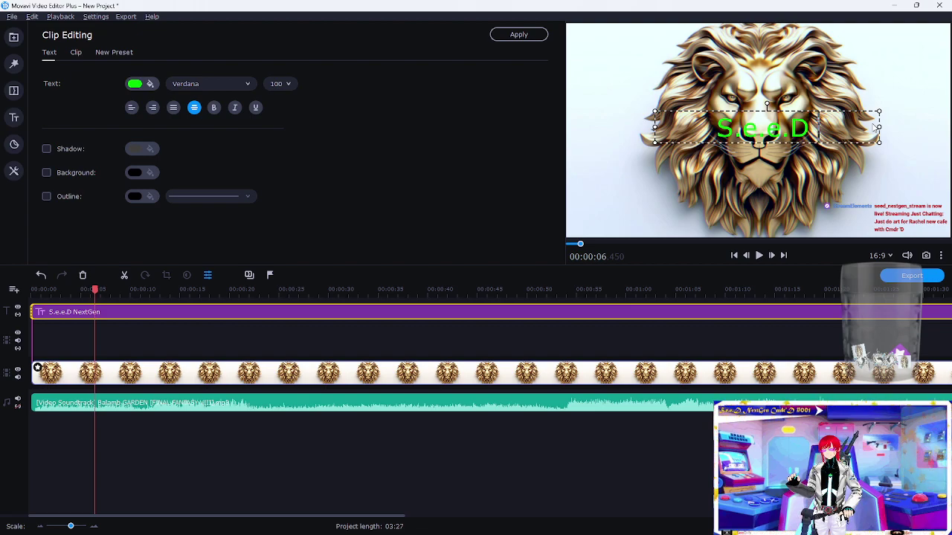
pyautogui.write('NextGen')
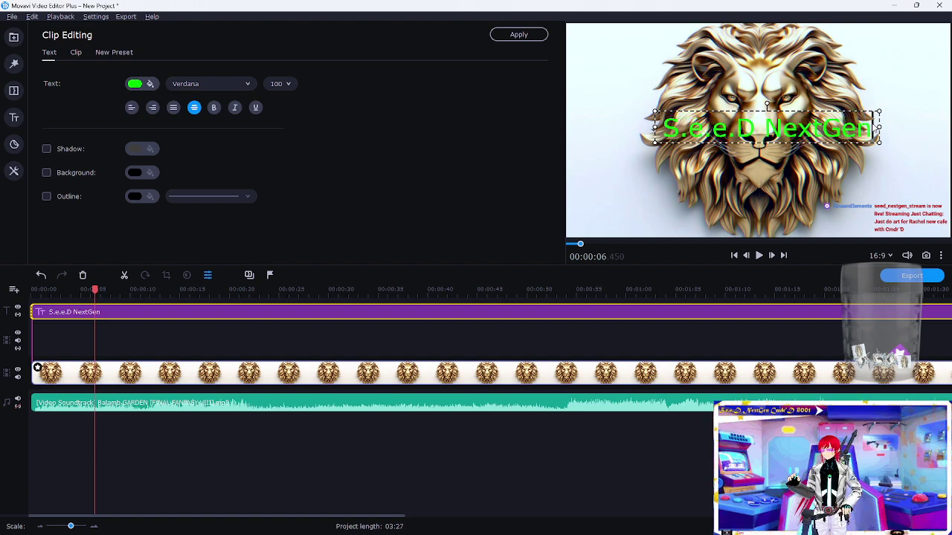
pyautogui.write(' W')
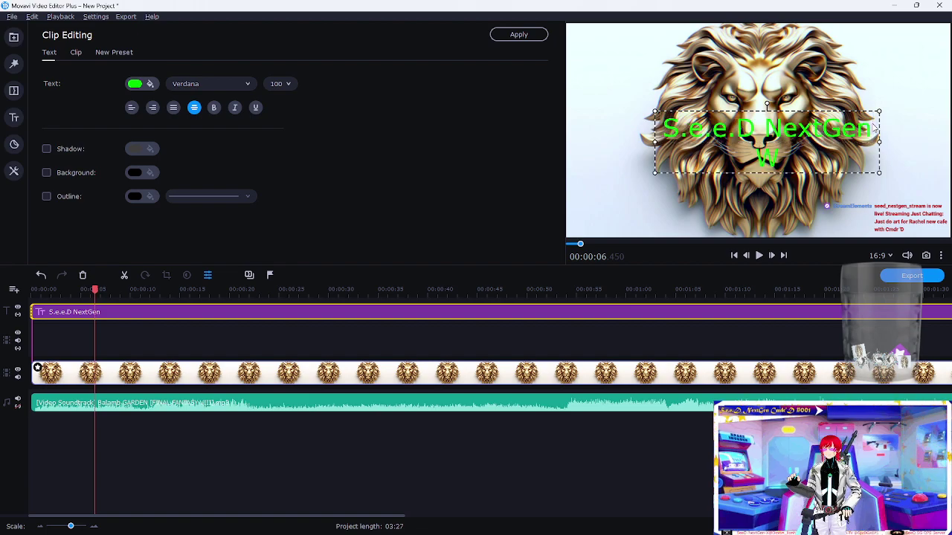
pyautogui.write('ill b')
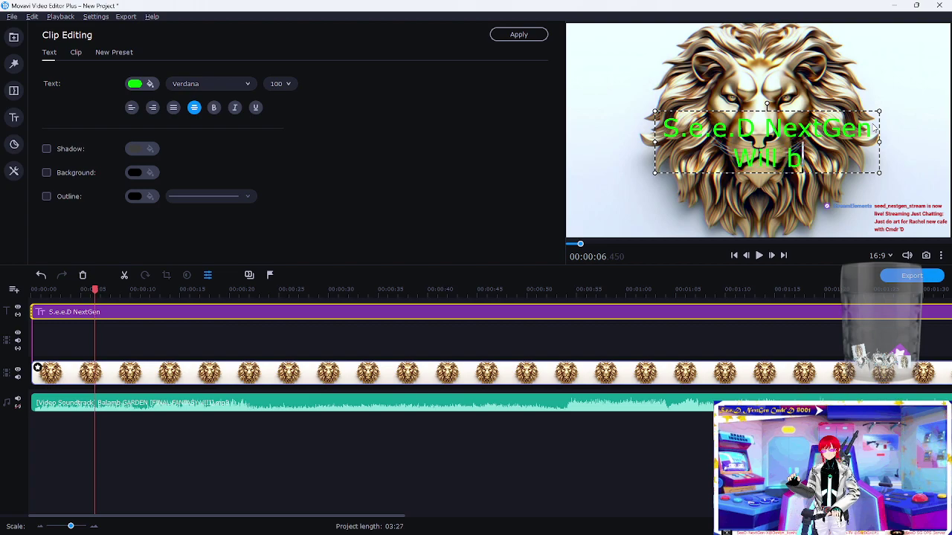
pyautogui.write('e')
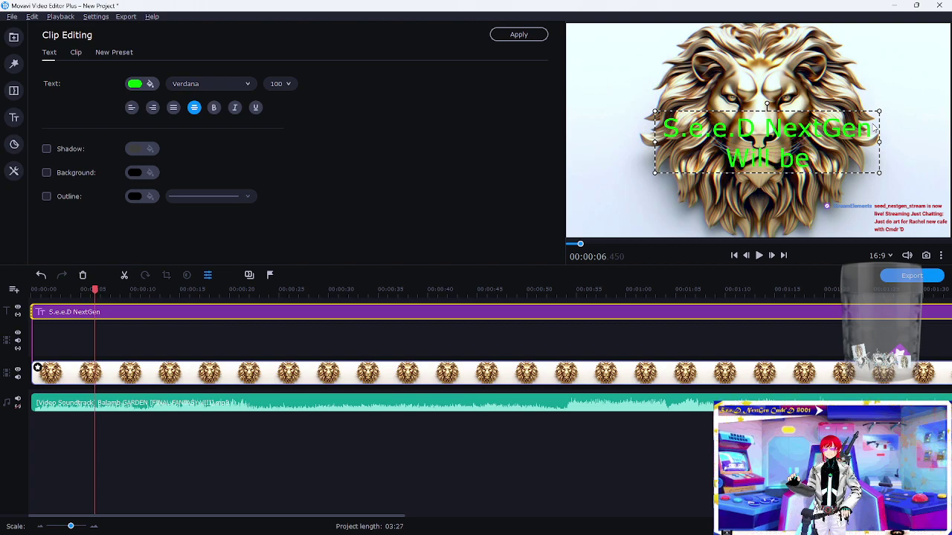
pyautogui.write(' righr')
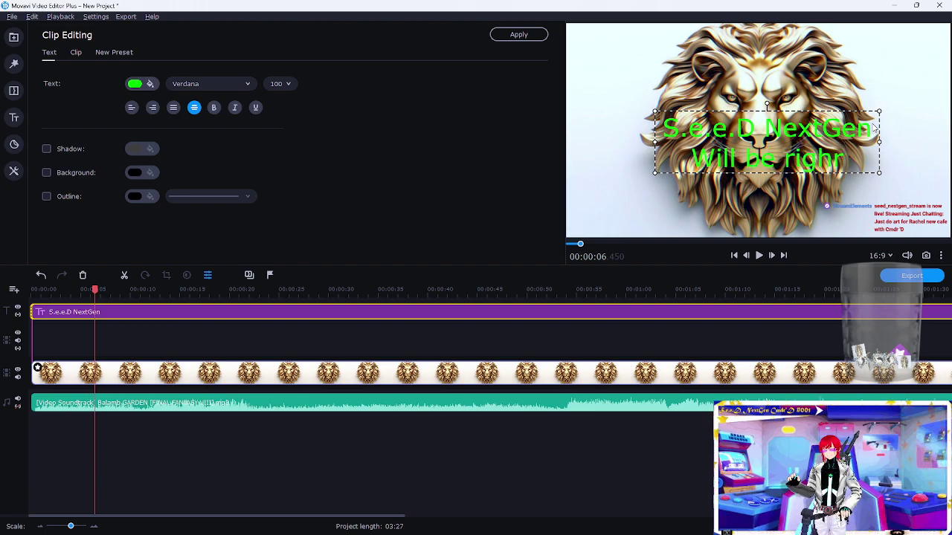
pyautogui.press('BackSpace')
pyautogui.write('t')
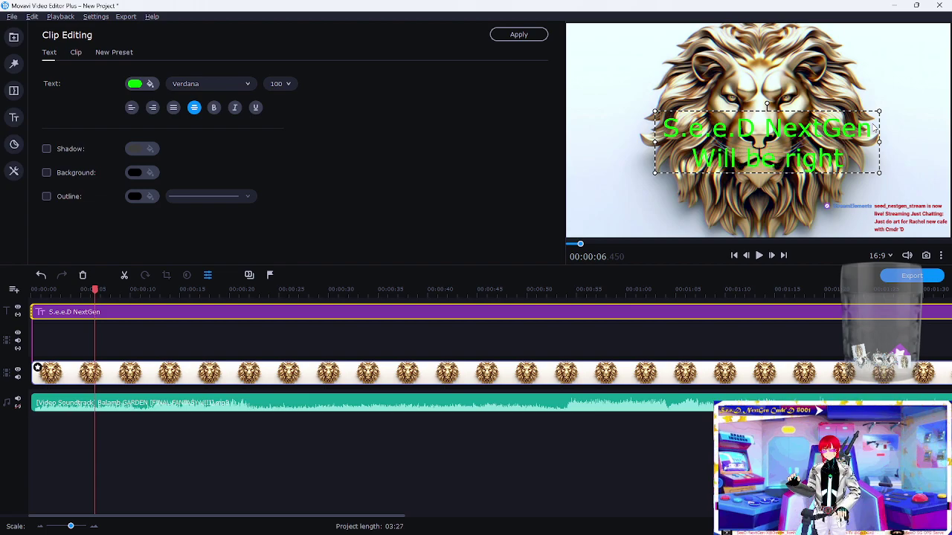
pyautogui.write('B')
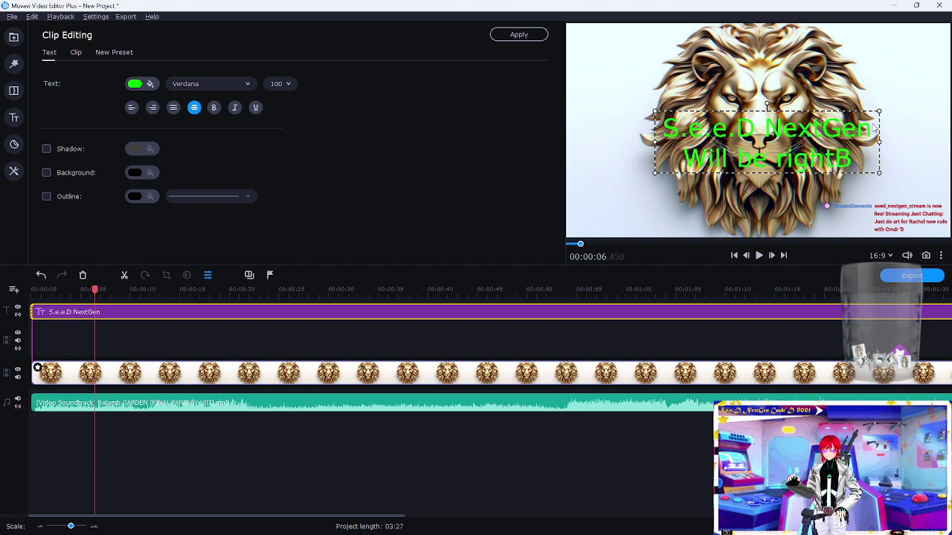
pyautogui.write('ack')
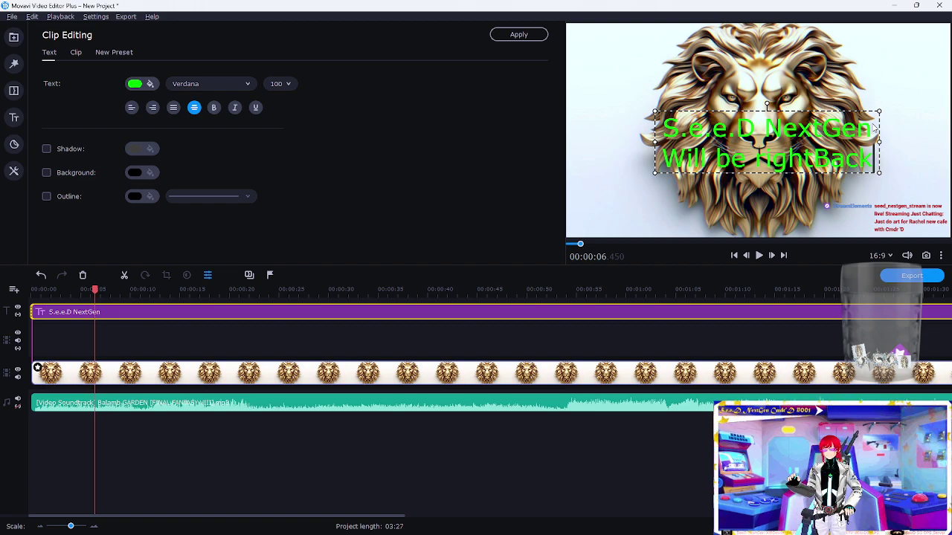
# Append 'after ashot break.' to the title, correcting the 'atfer' misspelling.
pyautogui.write('atfer')
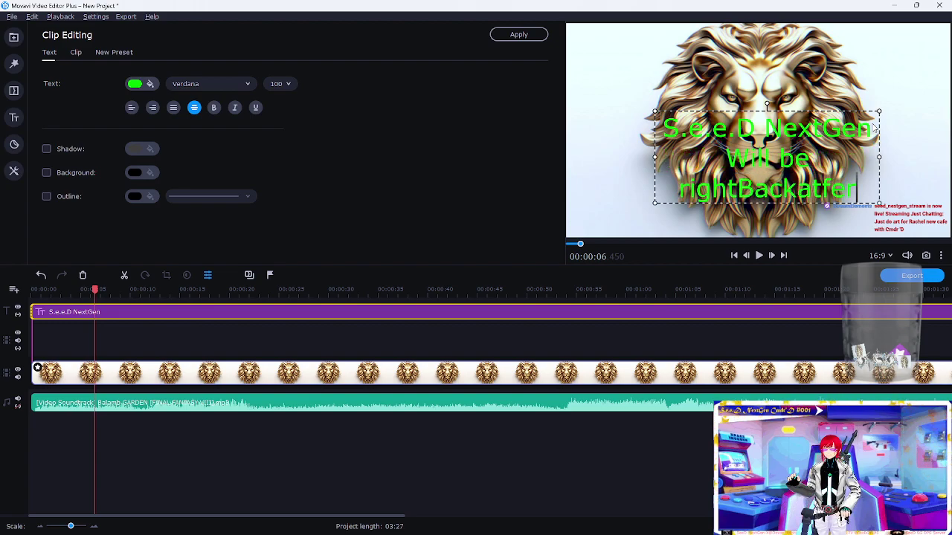
pyautogui.press('Left')
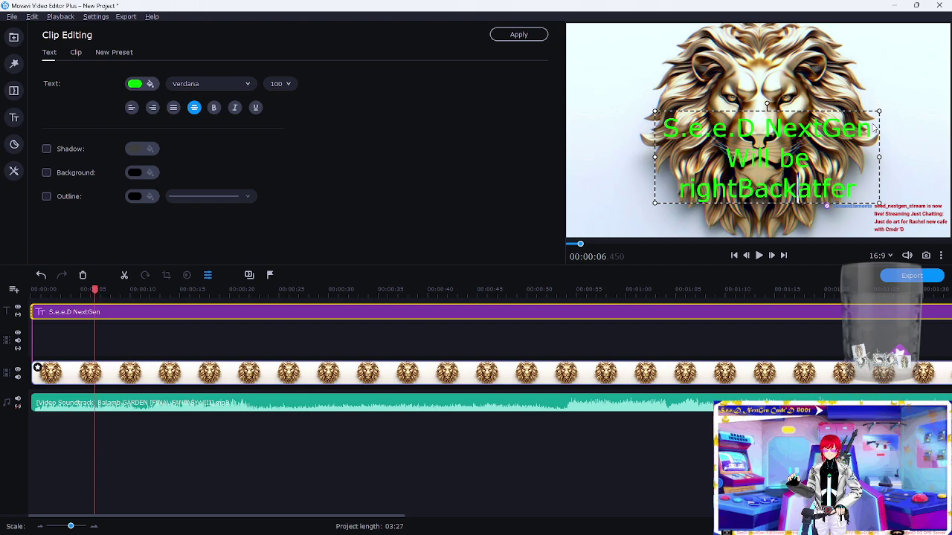
pyautogui.press('Right')
pyautogui.press('Right')
pyautogui.press('Right')
pyautogui.press('BackSpace')
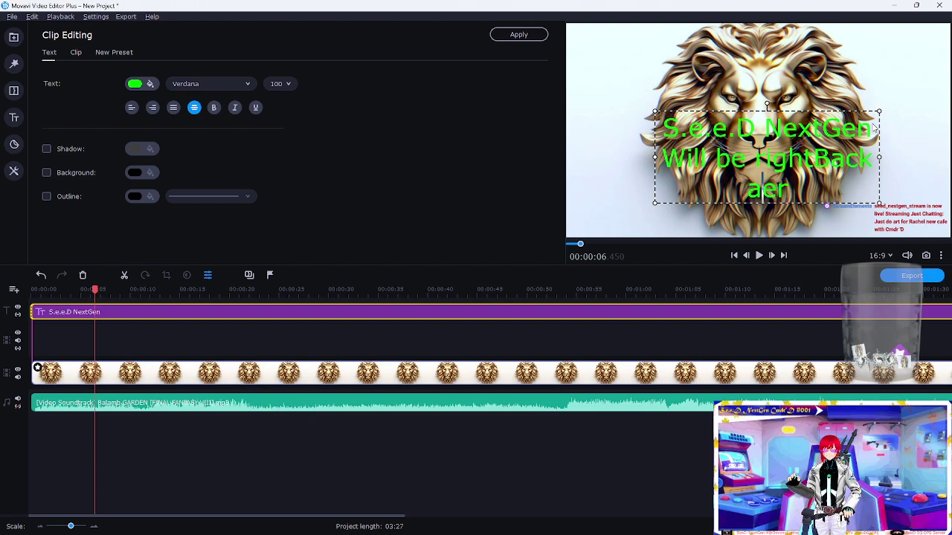
pyautogui.press('BackSpace')
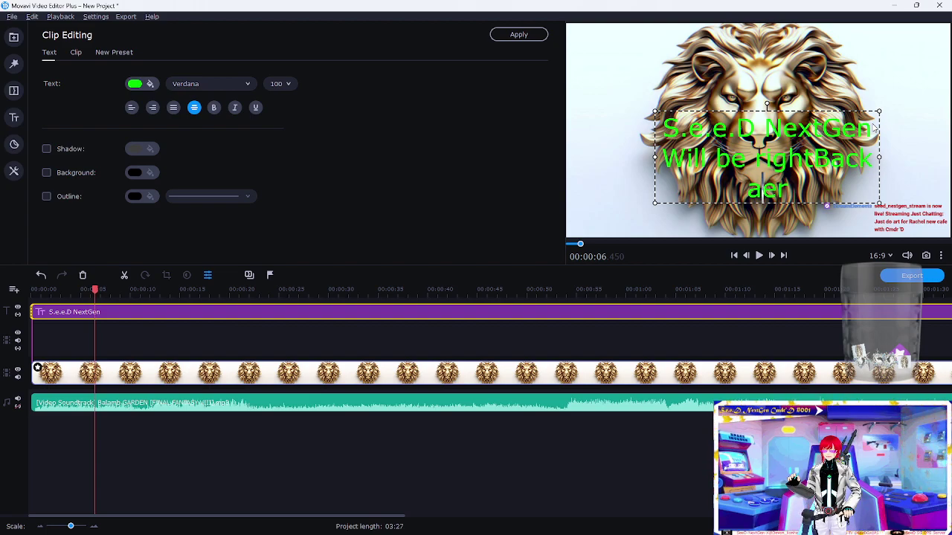
pyautogui.write('ft')
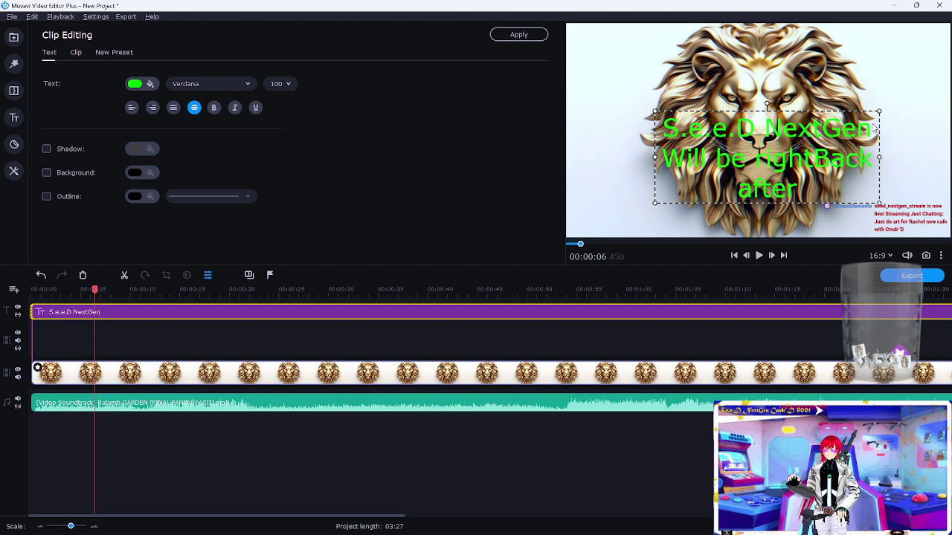
pyautogui.press('Right')
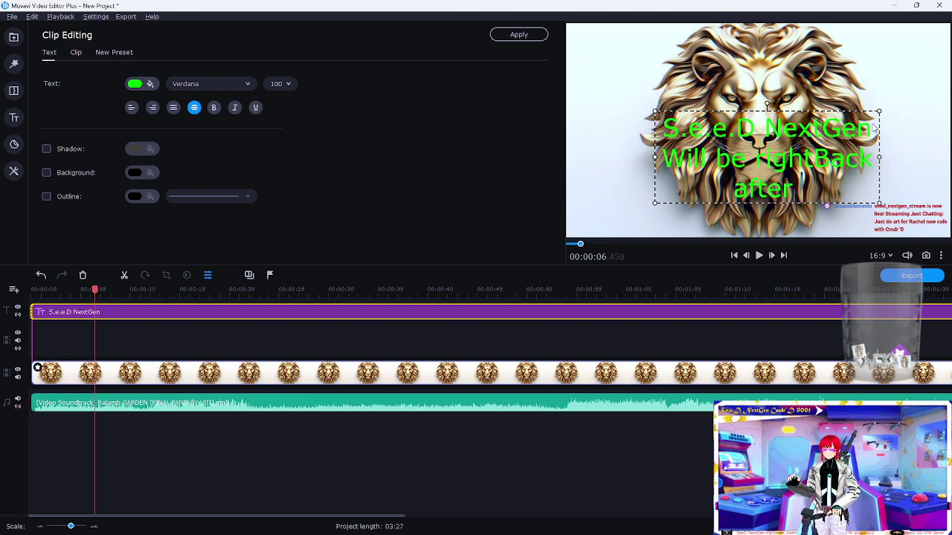
pyautogui.write('a')
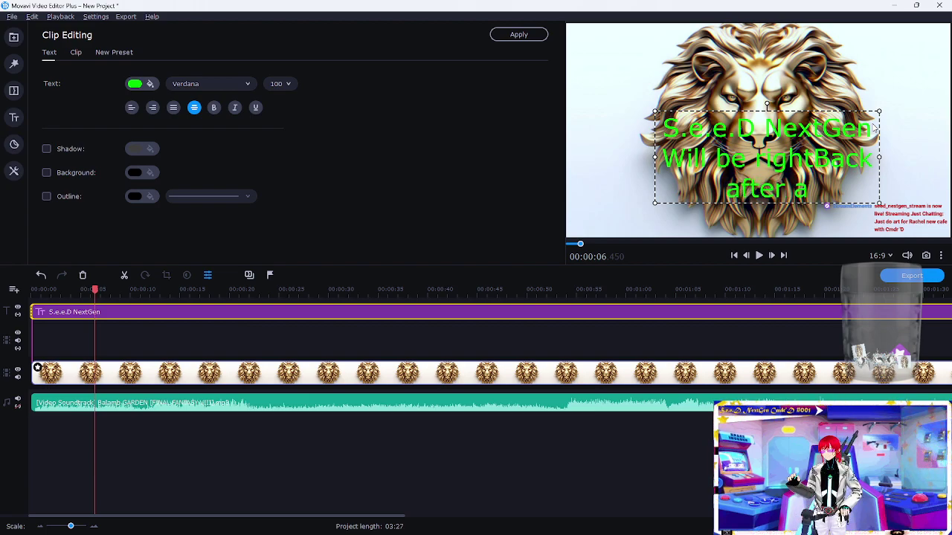
pyautogui.write('sh')
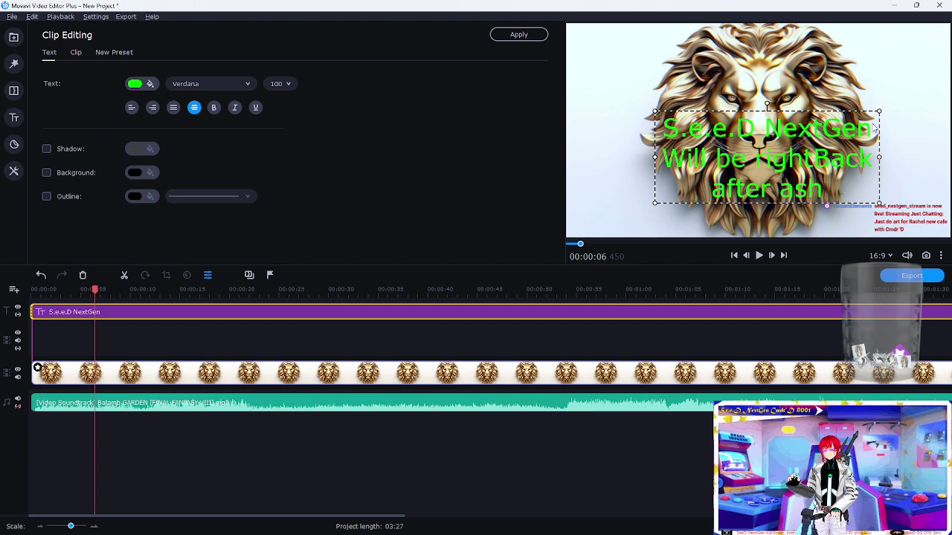
pyautogui.write('ot br')
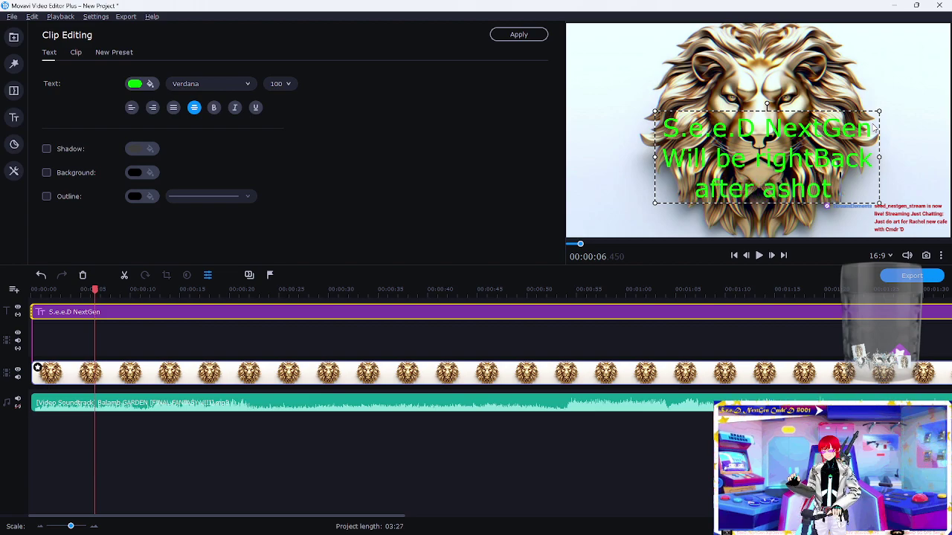
pyautogui.write('ea')
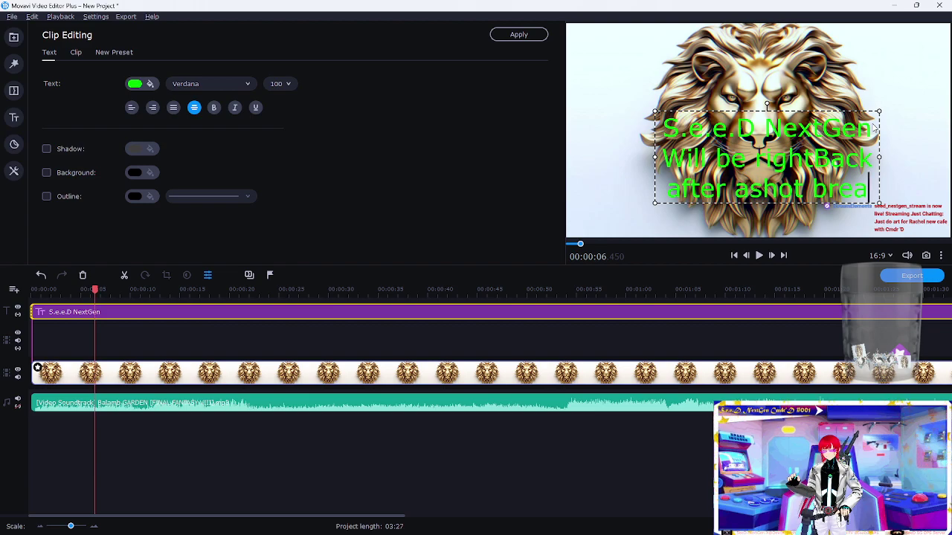
pyautogui.write('k')
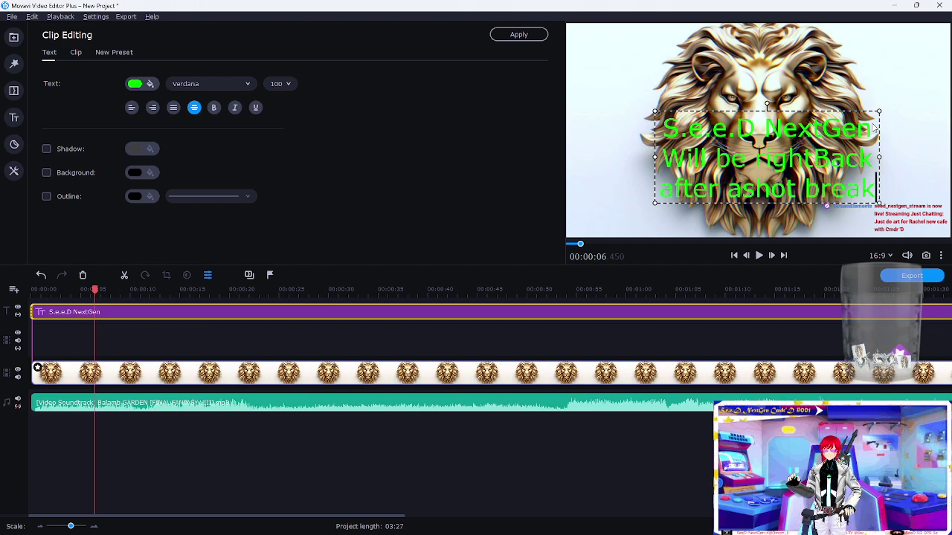
pyautogui.write('.')
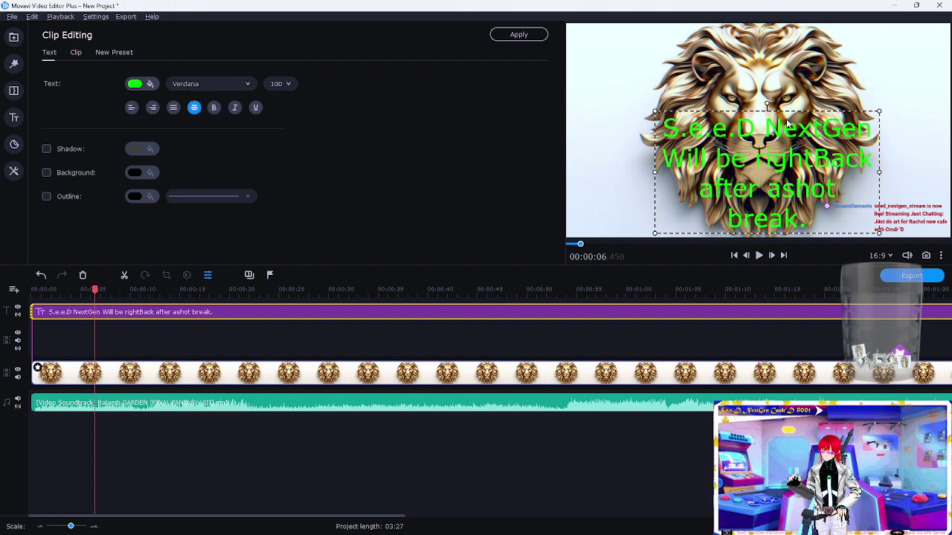
# Widen the title box on both sides and move it to the lower middle of the lion.
pyautogui.moveTo(787, 118); pyautogui.dragTo(782, 70)
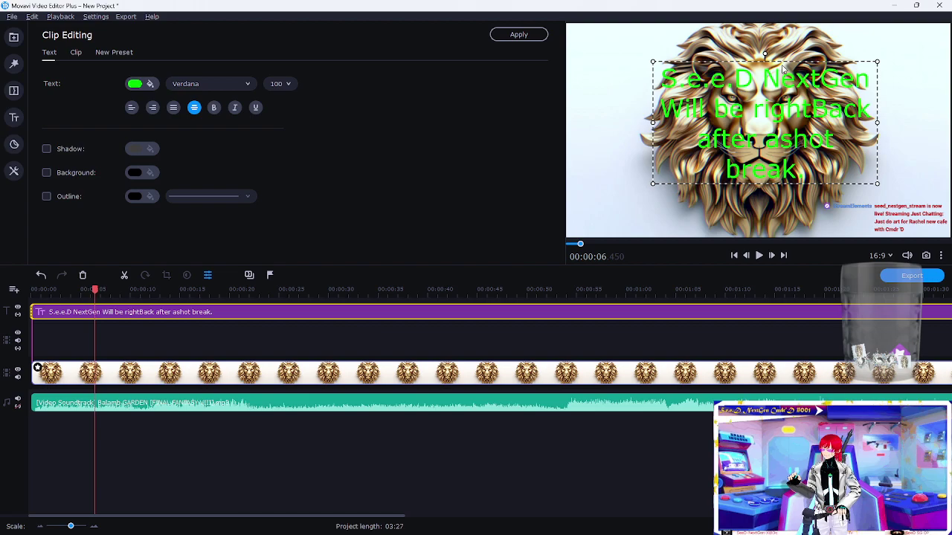
pyautogui.moveTo(653, 122); pyautogui.dragTo(570, 131)
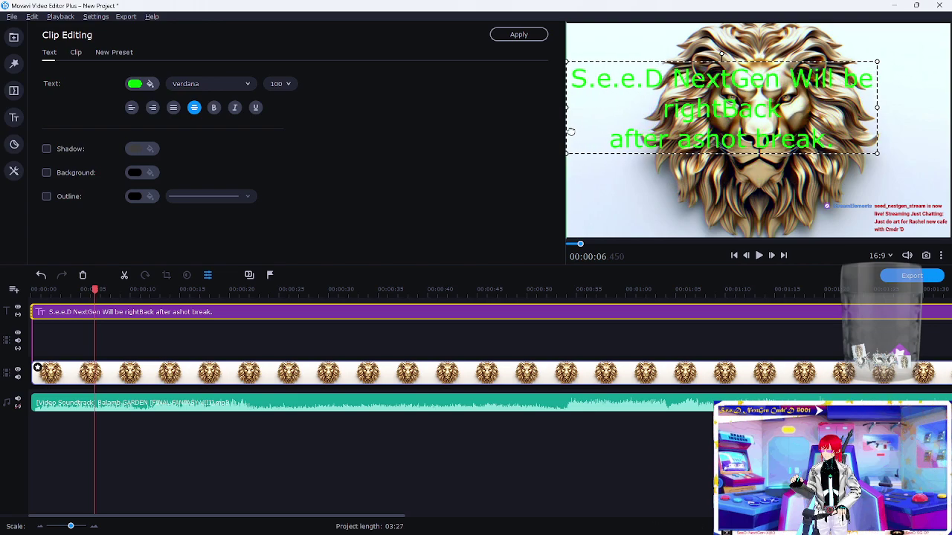
pyautogui.moveTo(878, 107); pyautogui.dragTo(950, 107)
pyautogui.moveTo(799, 125); pyautogui.dragTo(789, 191)
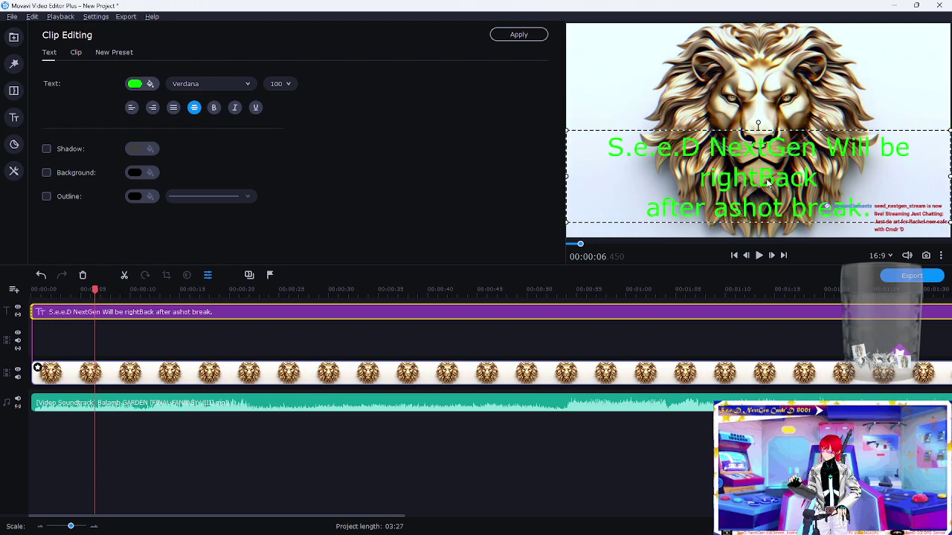
# Separate 'right' and 'Back' in the title and position the cursor between 'a' and 'shot'.
pyautogui.doubleClick(760, 182)
pyautogui.click(759, 181)
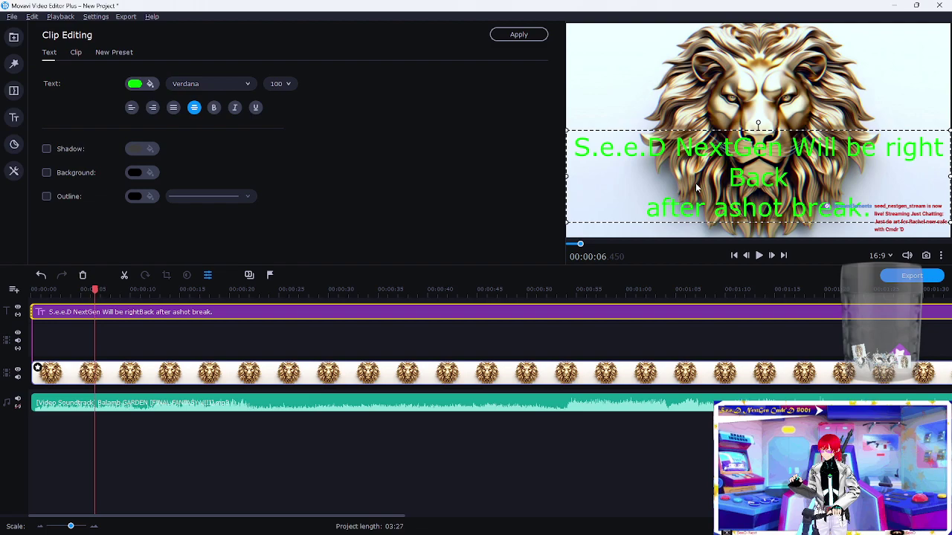
pyautogui.click(883, 151)
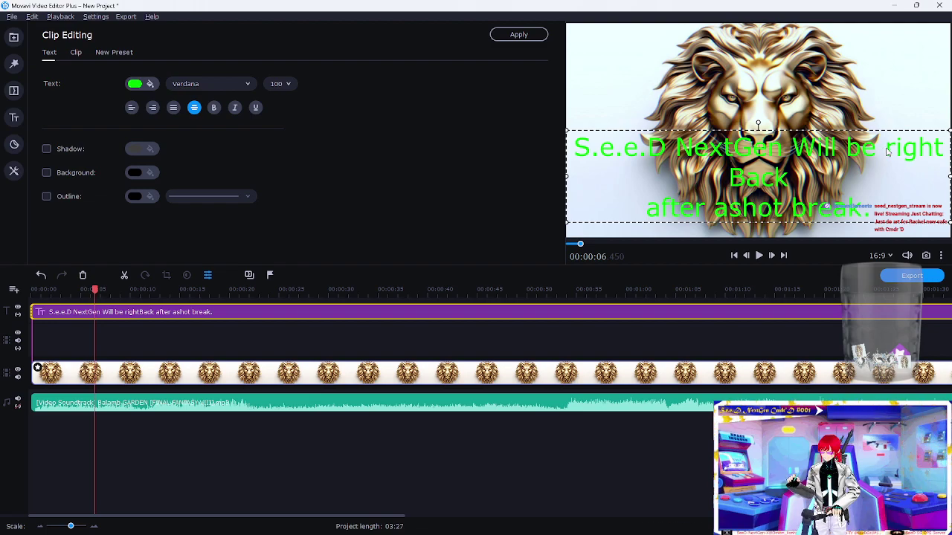
pyautogui.press('Return')
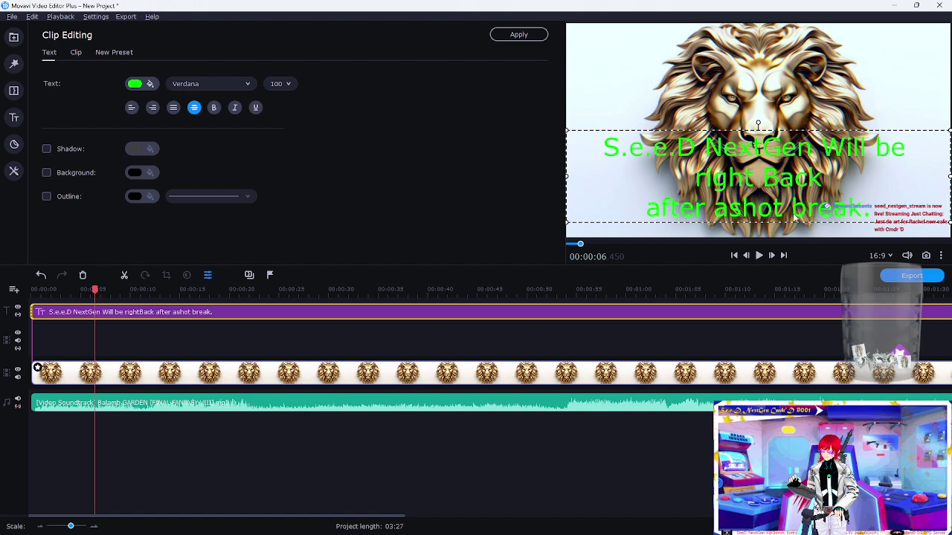
pyautogui.click(729, 215)
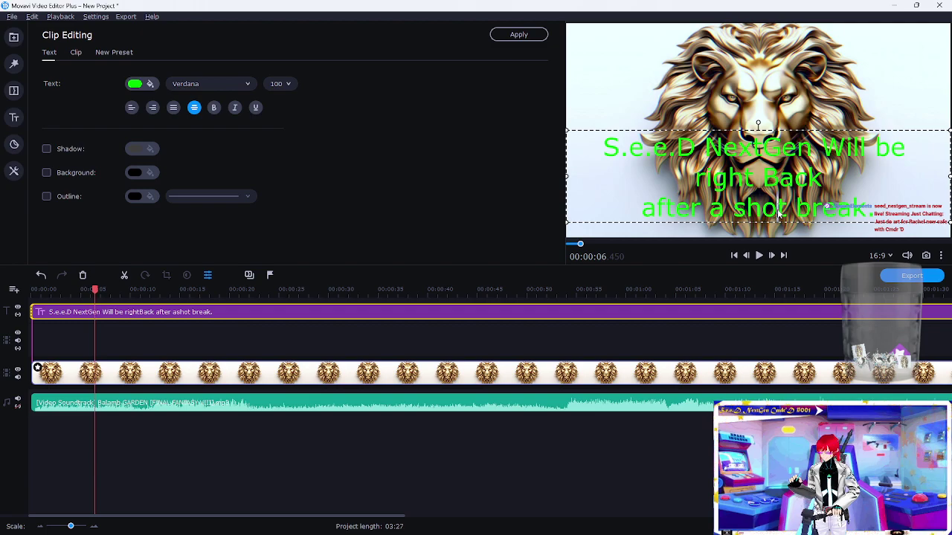
# Add the missing 'r' to make 'short break' and nudge the title slightly lower.
pyautogui.write('r')
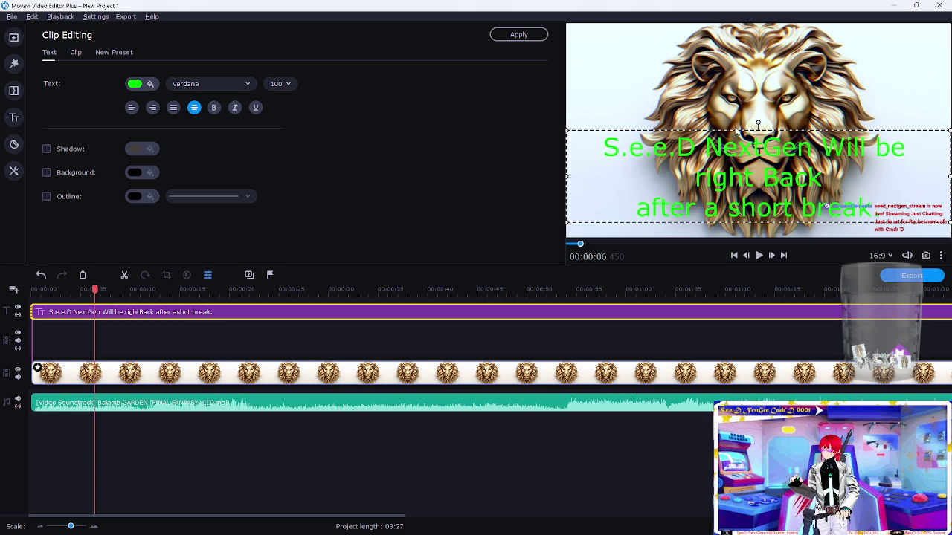
pyautogui.moveTo(734, 135); pyautogui.dragTo(731, 151)
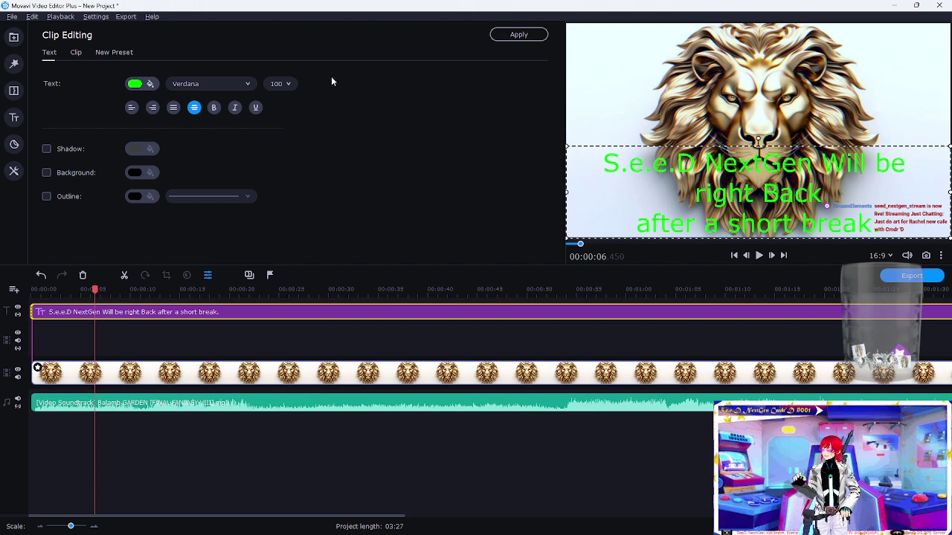
# Export a GIF named 'We wil be right back after this short break' and start it.
pyautogui.click(901, 277)
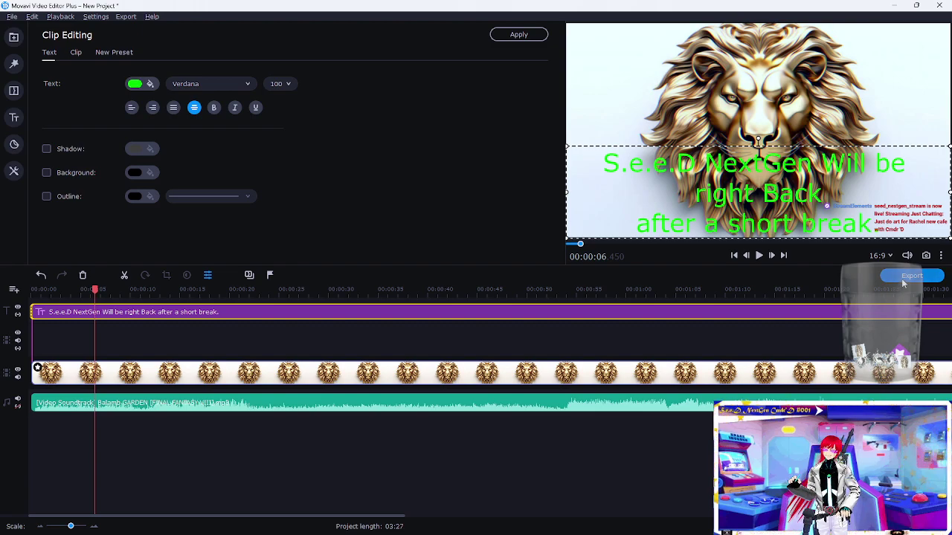
pyautogui.click(519, 203)
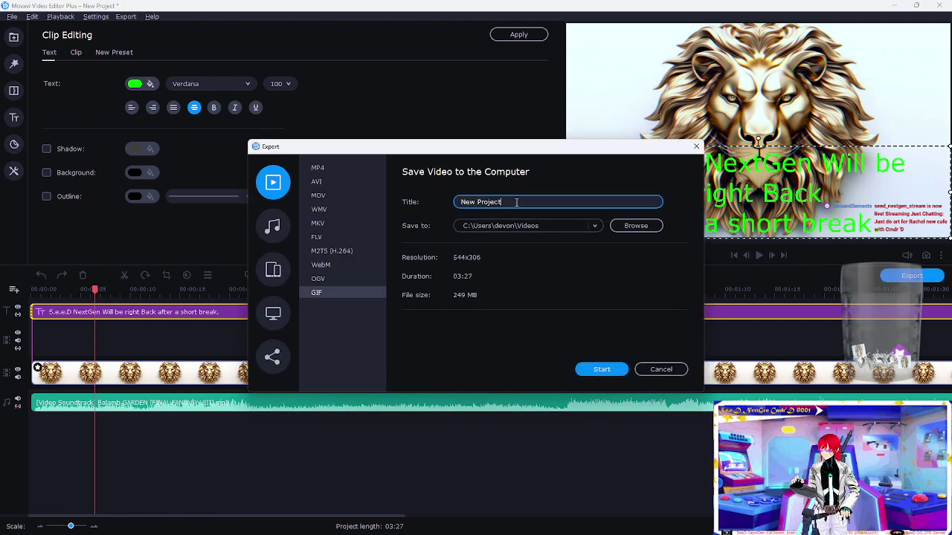
pyautogui.press('BackSpace')
pyautogui.press('BackSpace')
pyautogui.press('BackSpace')
pyautogui.press('BackSpace')
pyautogui.press('BackSpace')
pyautogui.press('BackSpace')
pyautogui.press('BackSpace')
pyautogui.press('BackSpace')
pyautogui.press('BackSpace')
pyautogui.press('BackSpace')
pyautogui.press('BackSpace')
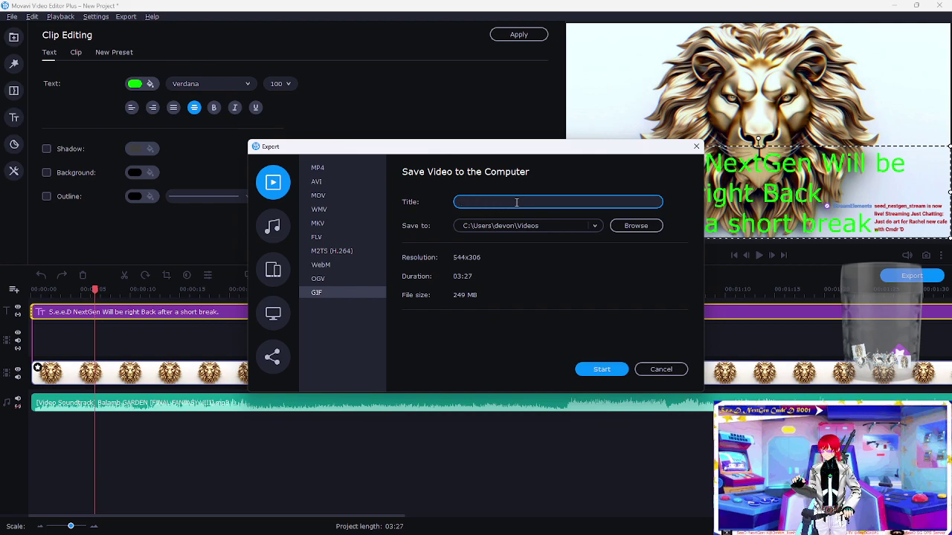
pyautogui.write('We ')
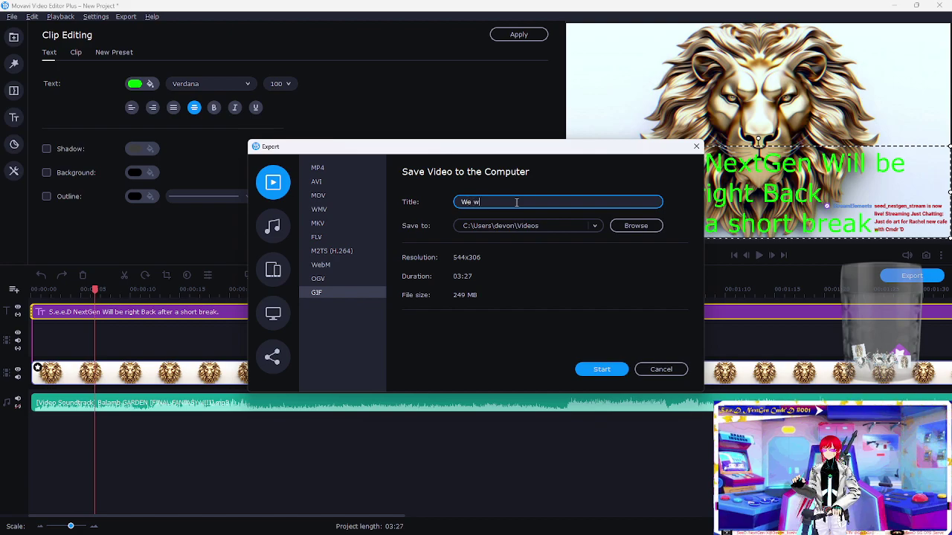
pyautogui.write('will')
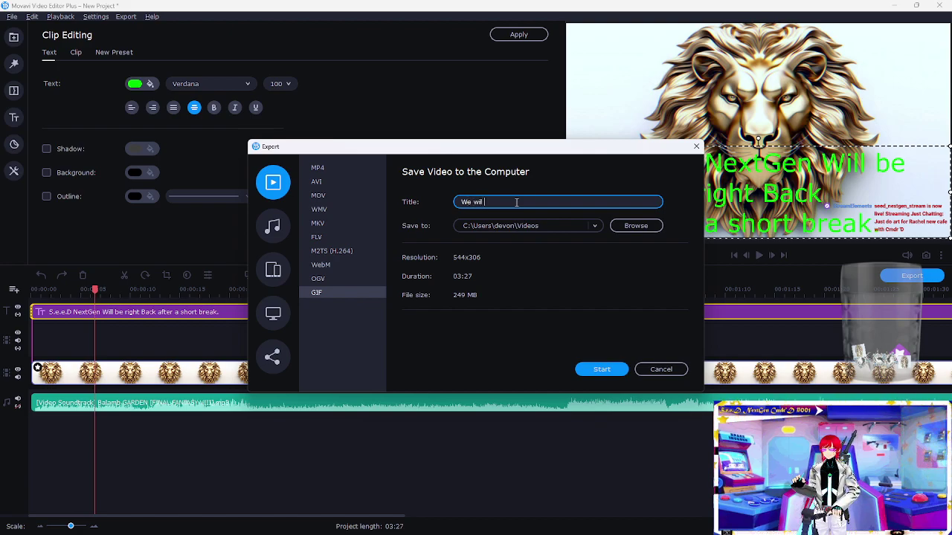
pyautogui.write(' be r')
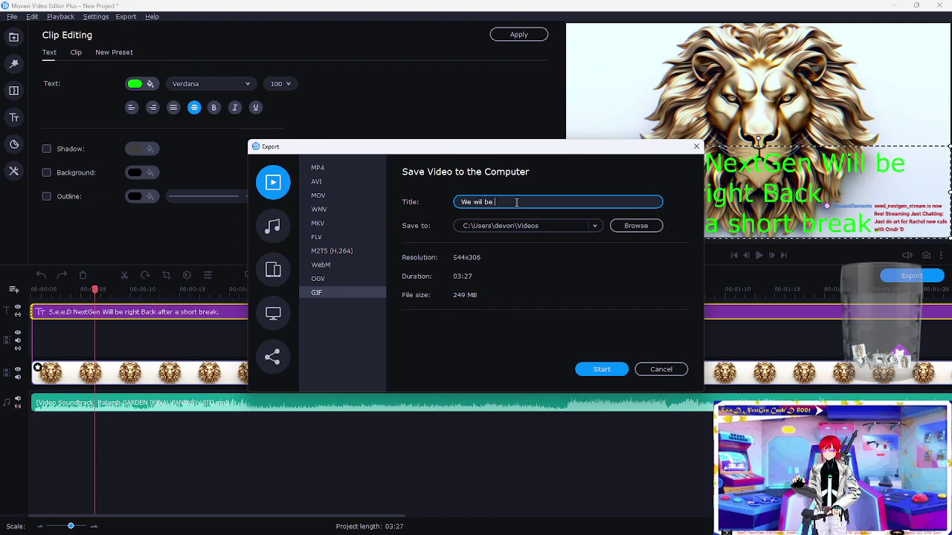
pyautogui.write('ight')
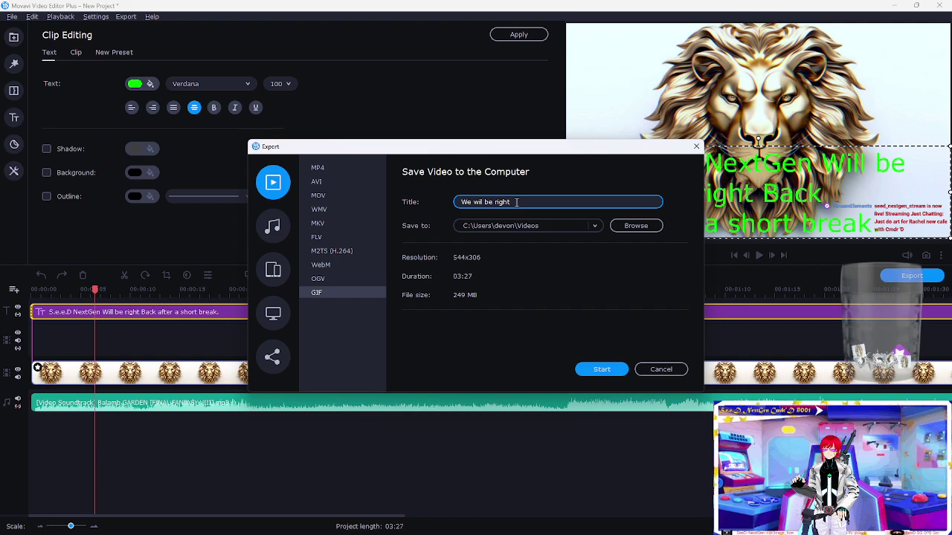
pyautogui.write(' ba')
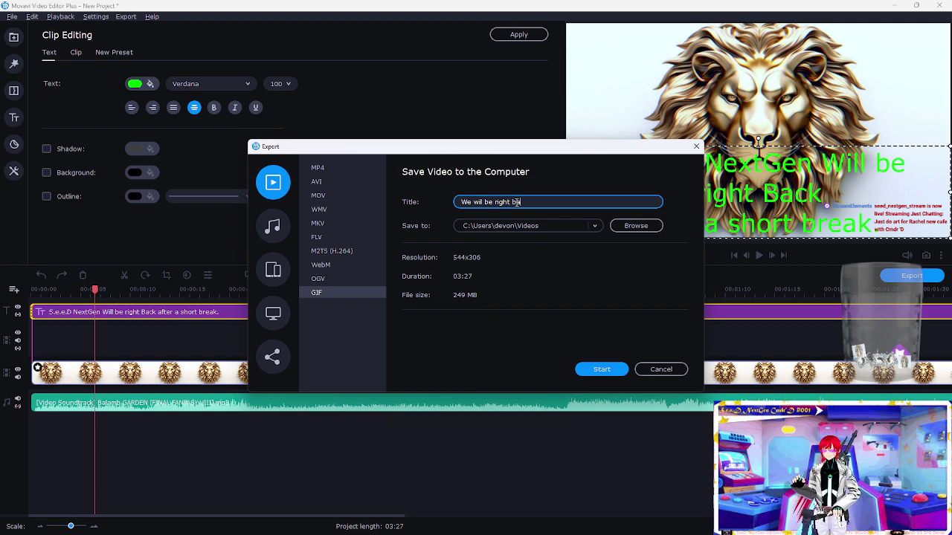
pyautogui.write('ck')
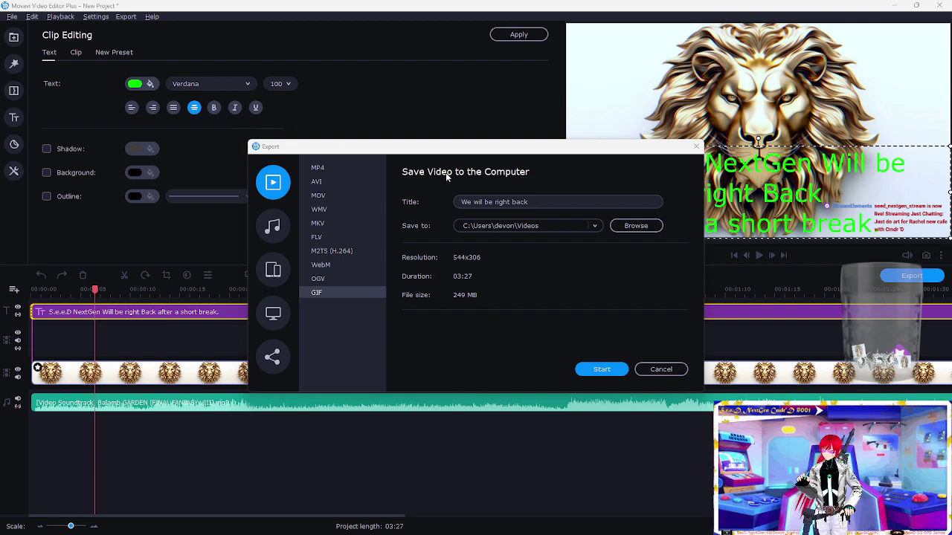
pyautogui.click(530, 203)
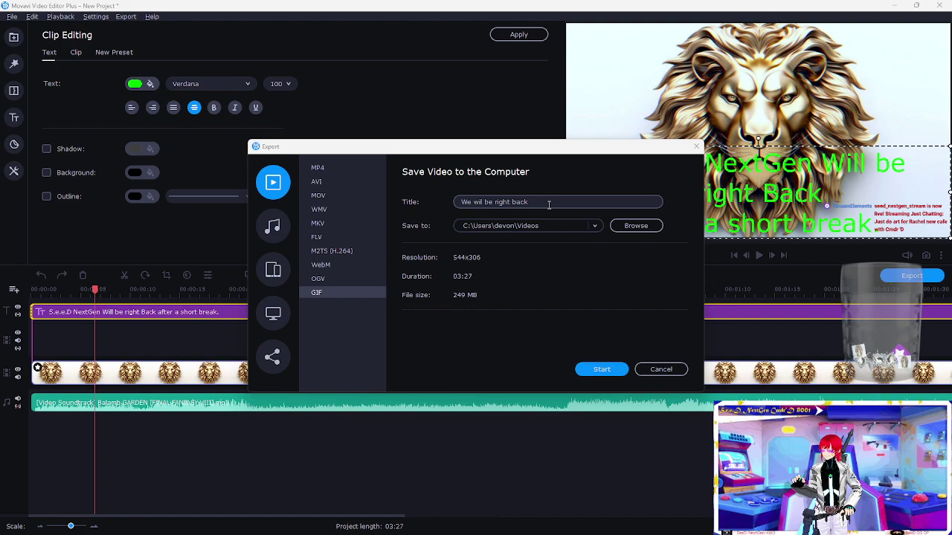
pyautogui.click(550, 206)
pyautogui.write('a')
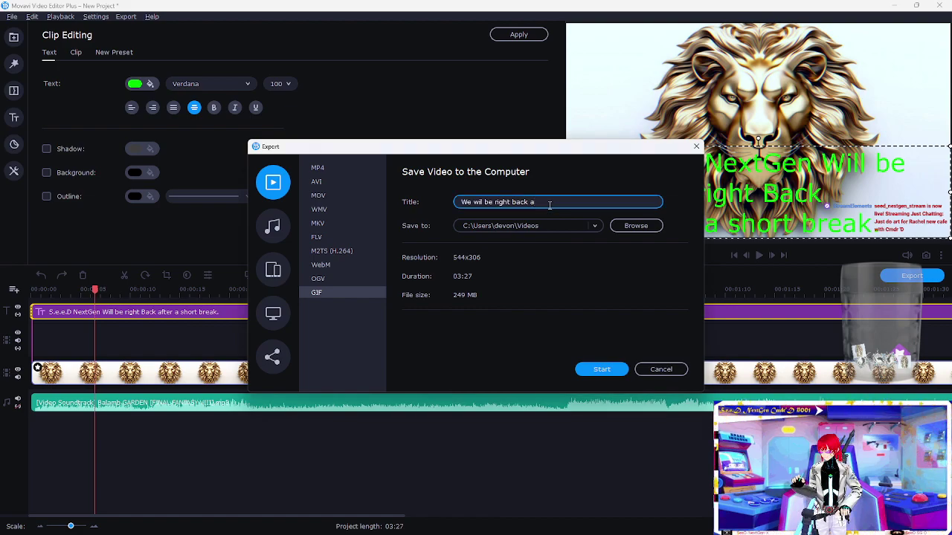
pyautogui.moveTo(562, 152); pyautogui.dragTo(464, 136)
pyautogui.write('ft')
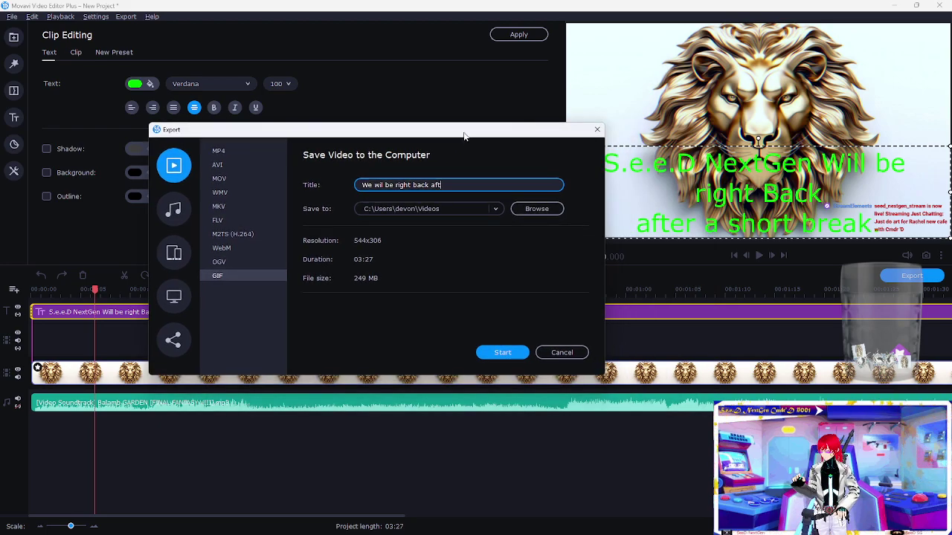
pyautogui.write('er this ')
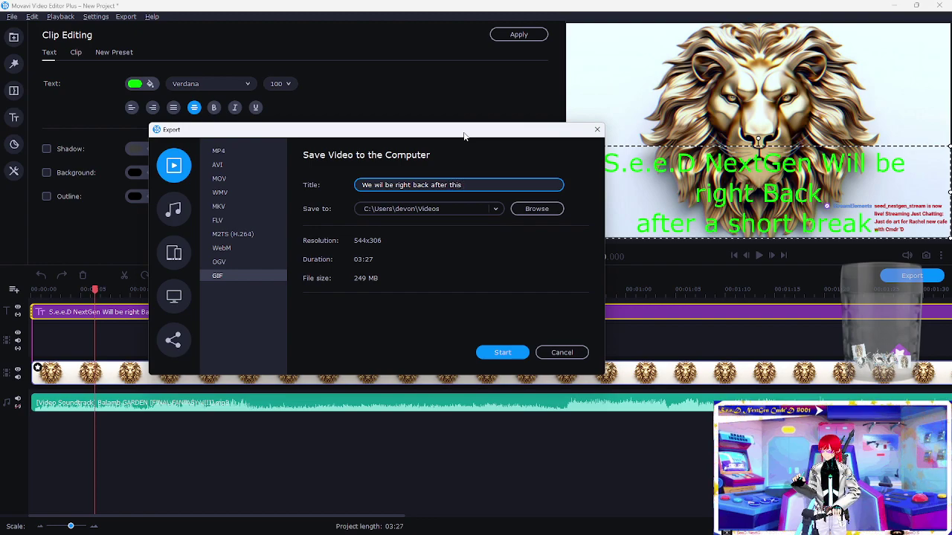
pyautogui.write('s')
pyautogui.write('h')
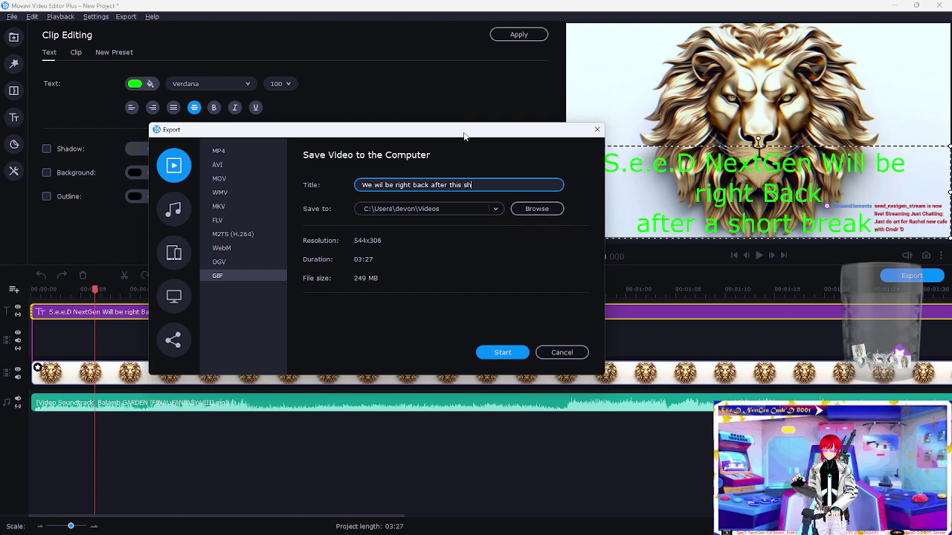
pyautogui.write('ort')
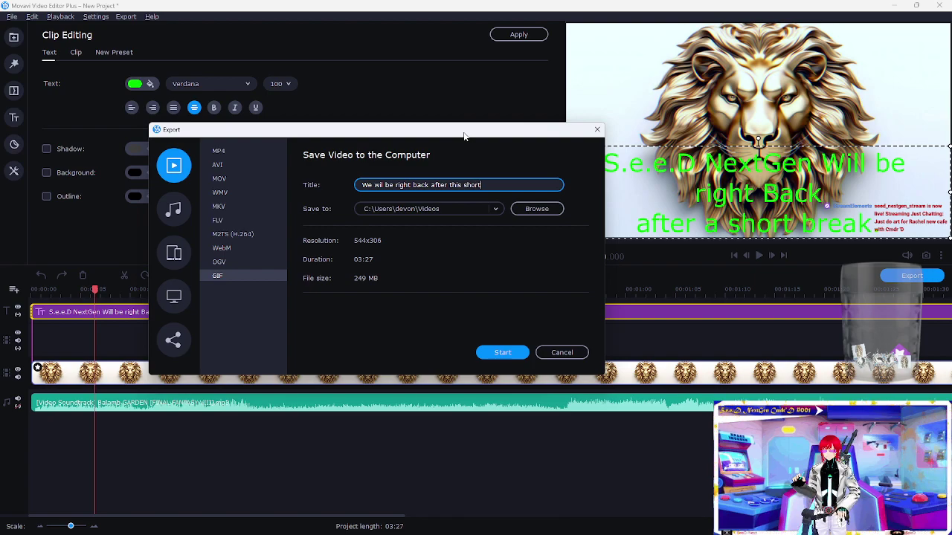
pyautogui.write(' bra')
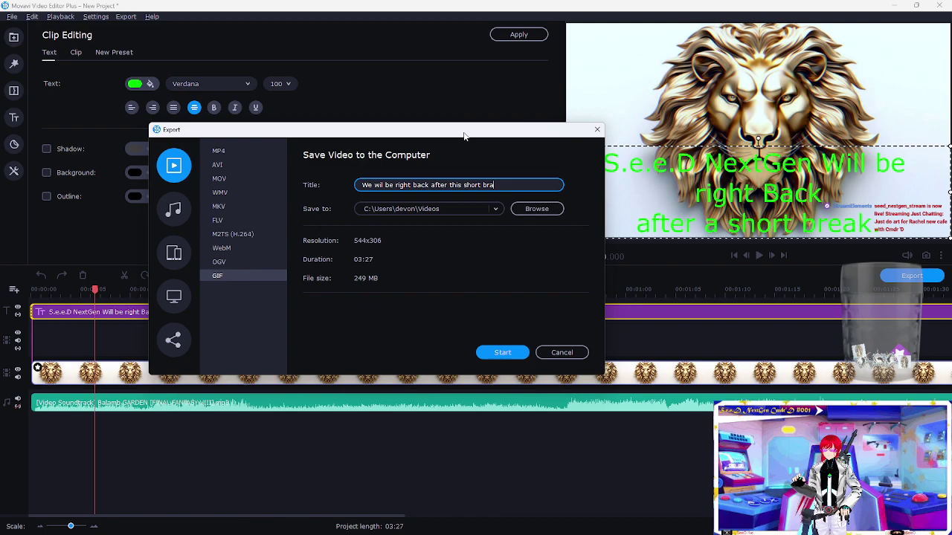
pyautogui.press('BackSpace')
pyautogui.write('eak')
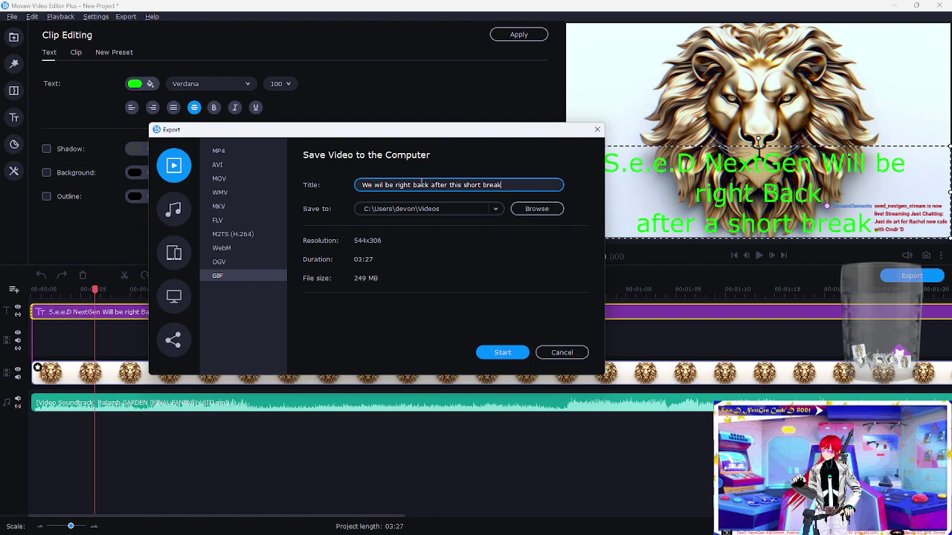
pyautogui.click(501, 356)
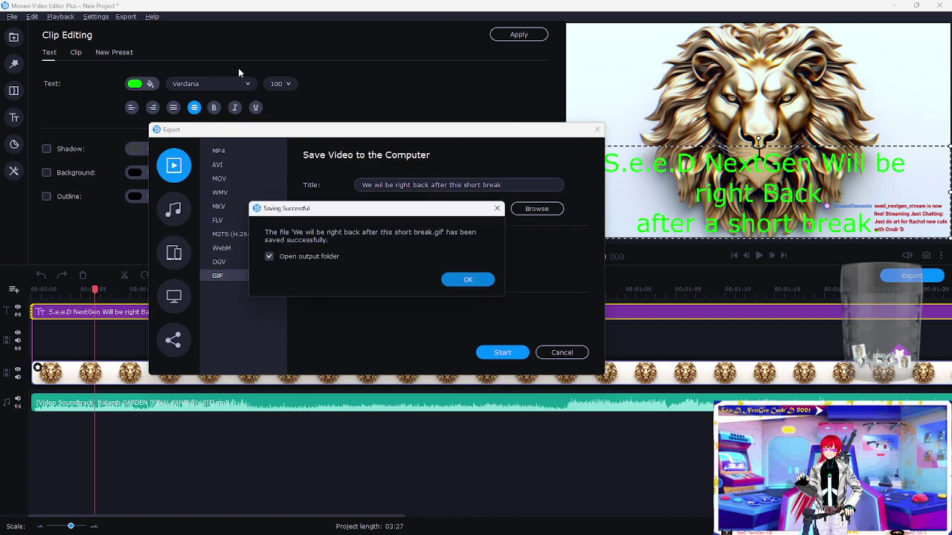
# Dismiss the export message, quit Movavi discarding project changes, and close the upgrade promotion.
pyautogui.click(473, 281)
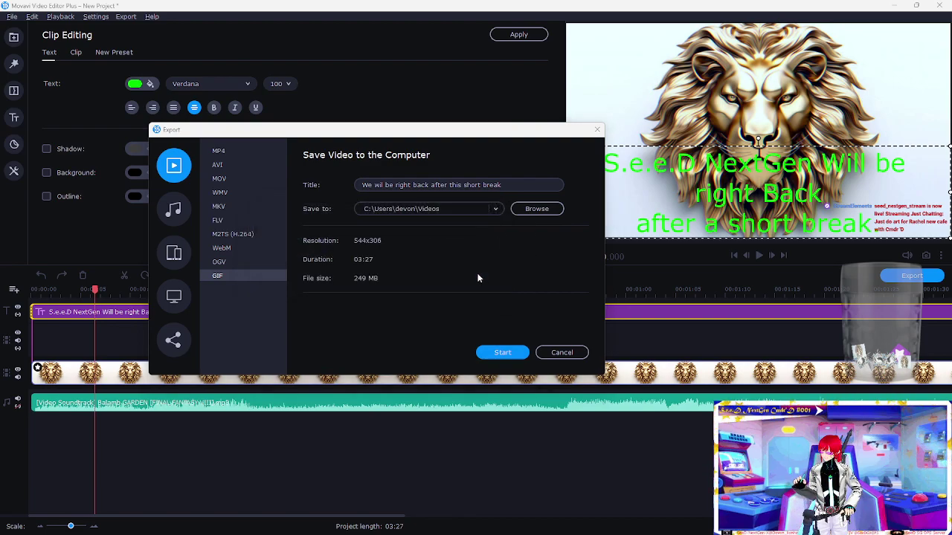
pyautogui.click(939, 5)
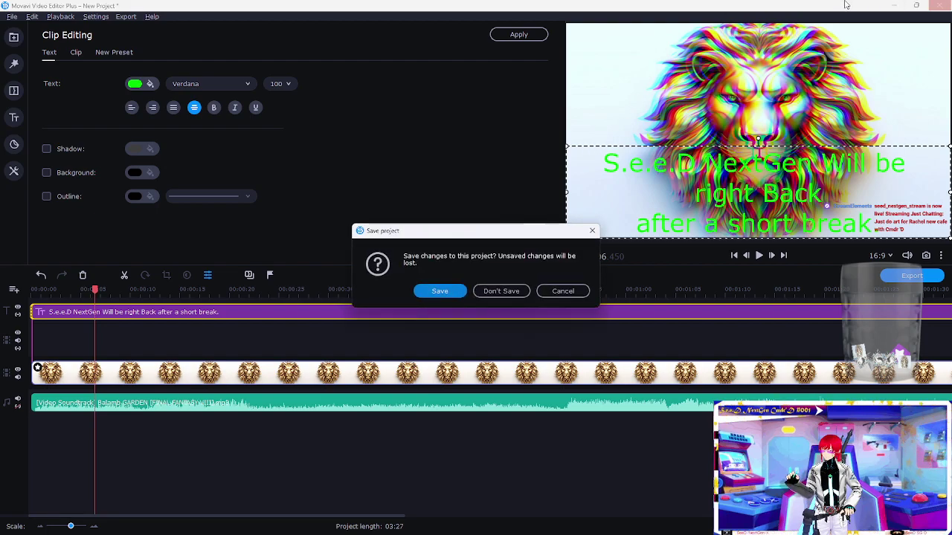
pyautogui.click(504, 293)
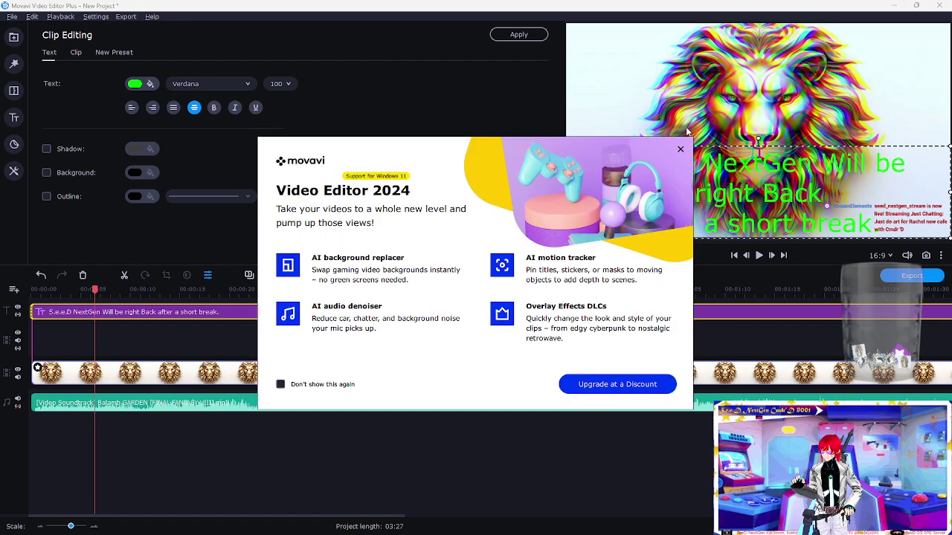
pyautogui.click(681, 150)
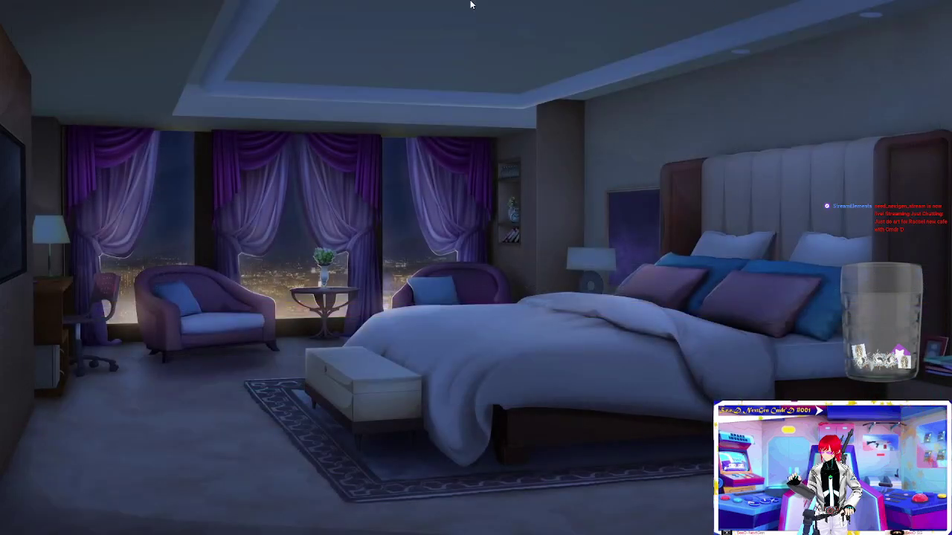
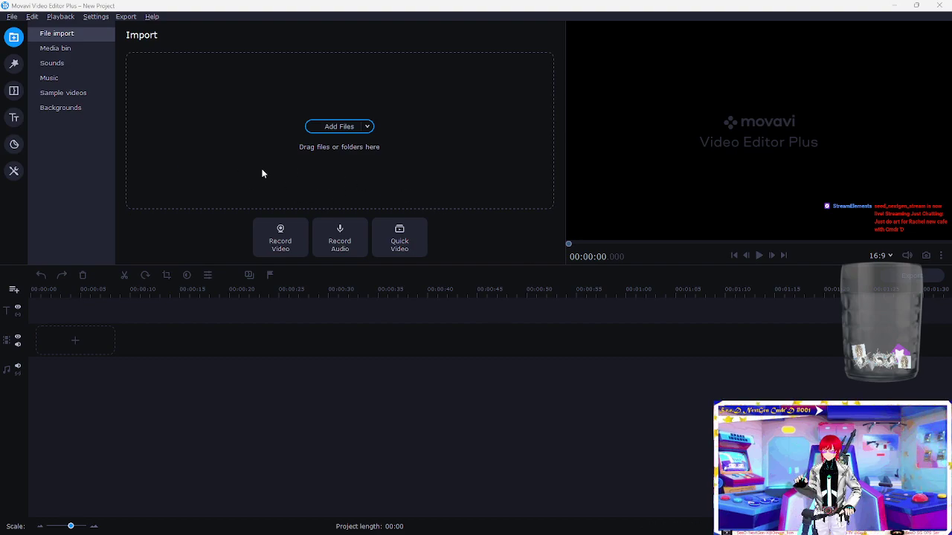
# Import Lion's heart.jpg from the Pictures folder into the media bin.
pyautogui.click(336, 126)
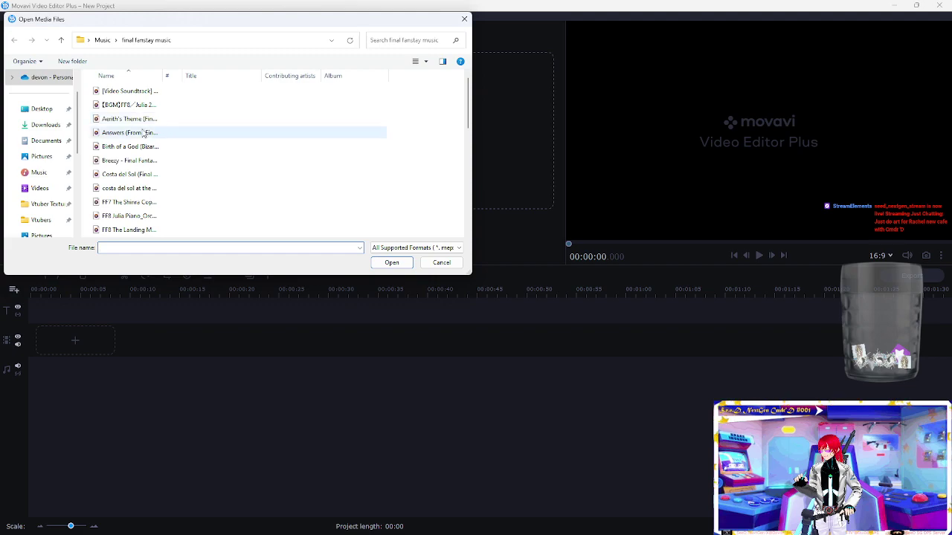
pyautogui.click(39, 172)
pyautogui.scroll(-3, 229, 173)
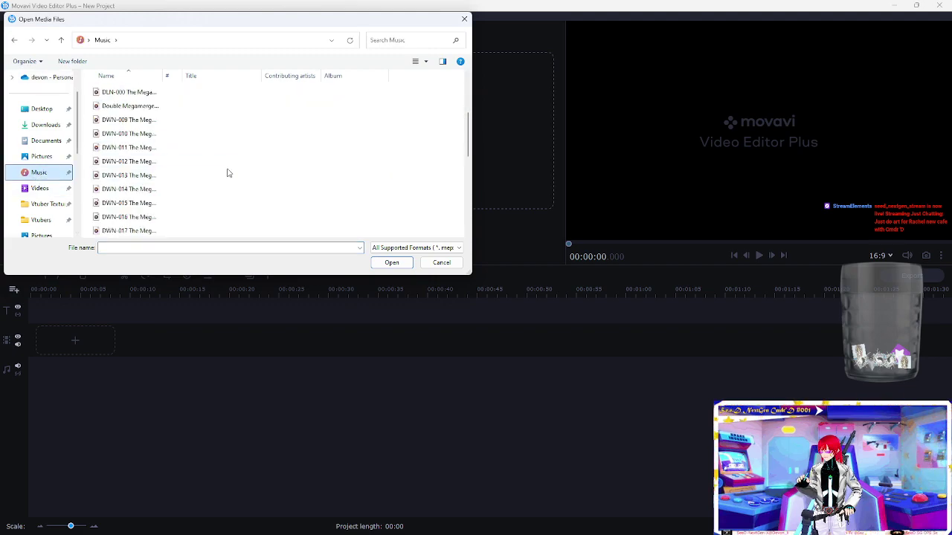
pyautogui.scroll(-3, 228, 173)
pyautogui.click(43, 157)
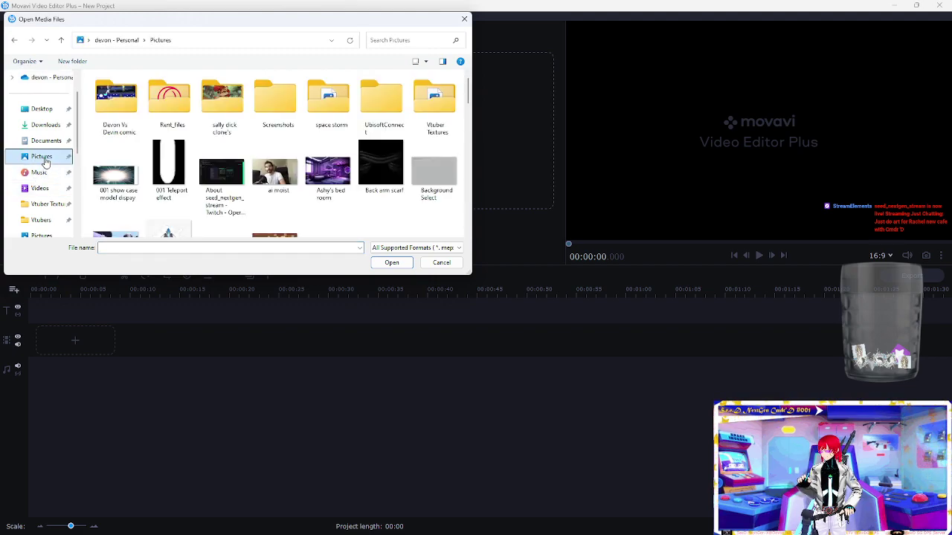
pyautogui.scroll(-10, 310, 210)
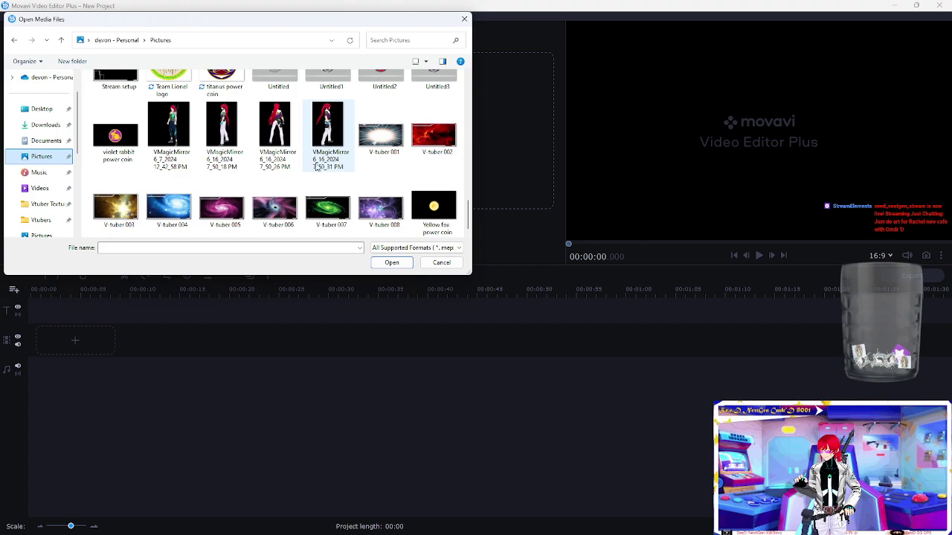
pyautogui.scroll(2, 312, 165)
pyautogui.scroll(1, 308, 165)
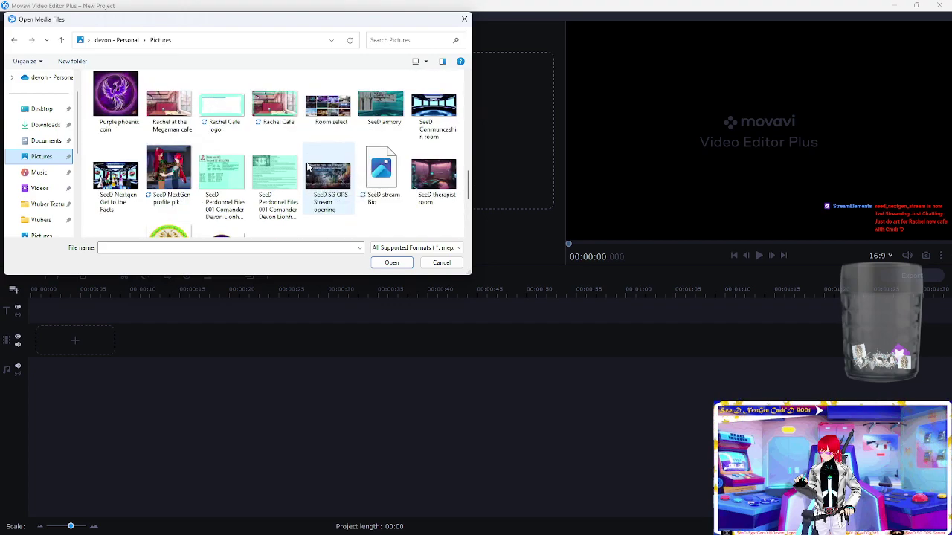
pyautogui.scroll(3, 312, 167)
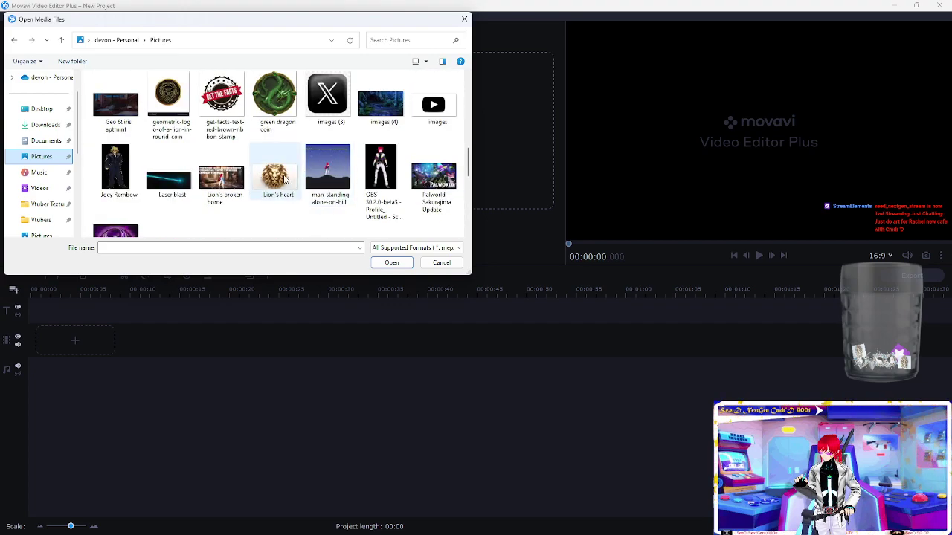
pyautogui.click(285, 179)
pyautogui.click(391, 262)
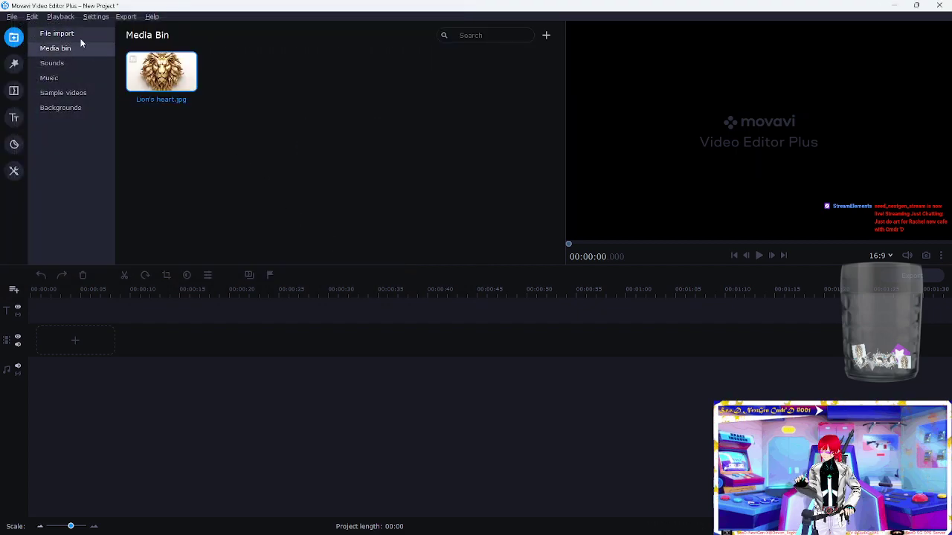
# Import the Final Fantasy VIII Balamb Garden mp3 from Music > final fantasy music.
pyautogui.click(110, 35)
pyautogui.click(326, 131)
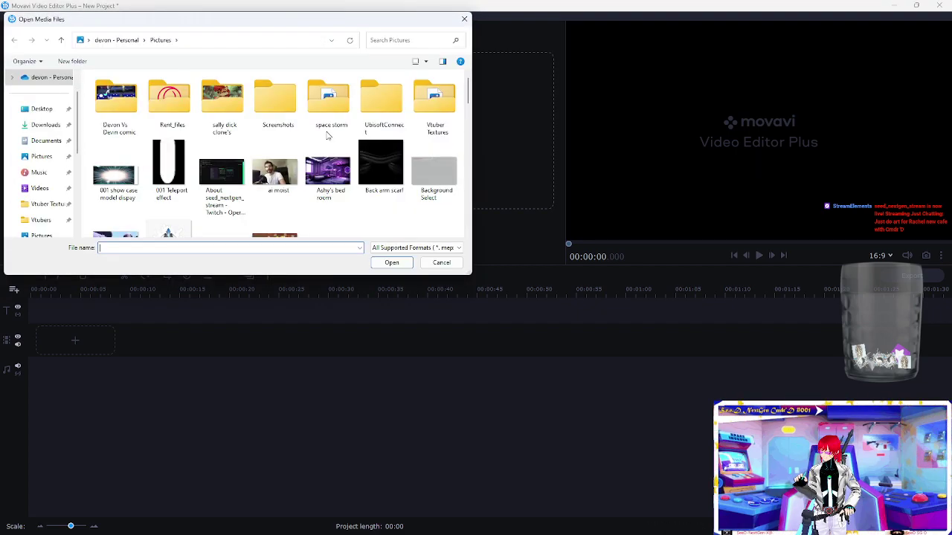
pyautogui.scroll(-5, 318, 216)
pyautogui.scroll(-10, 318, 217)
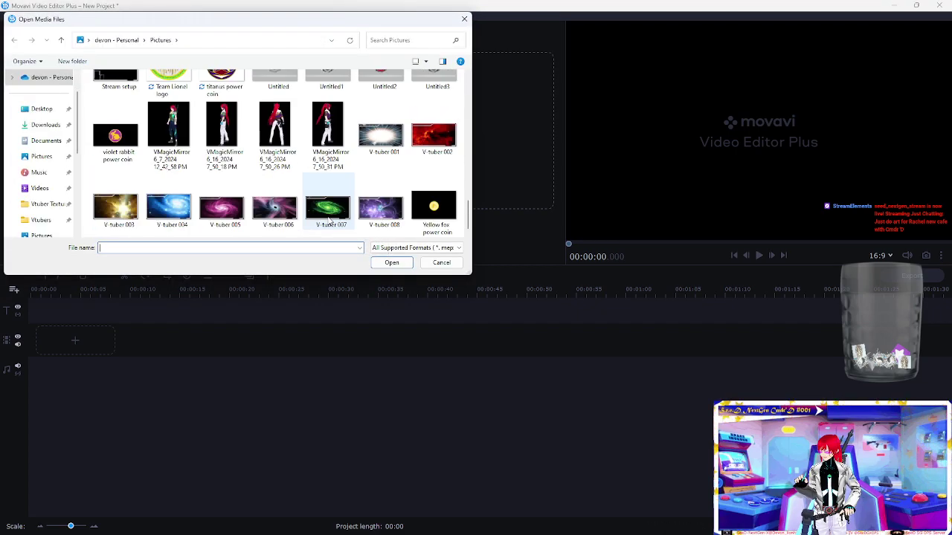
pyautogui.click(64, 173)
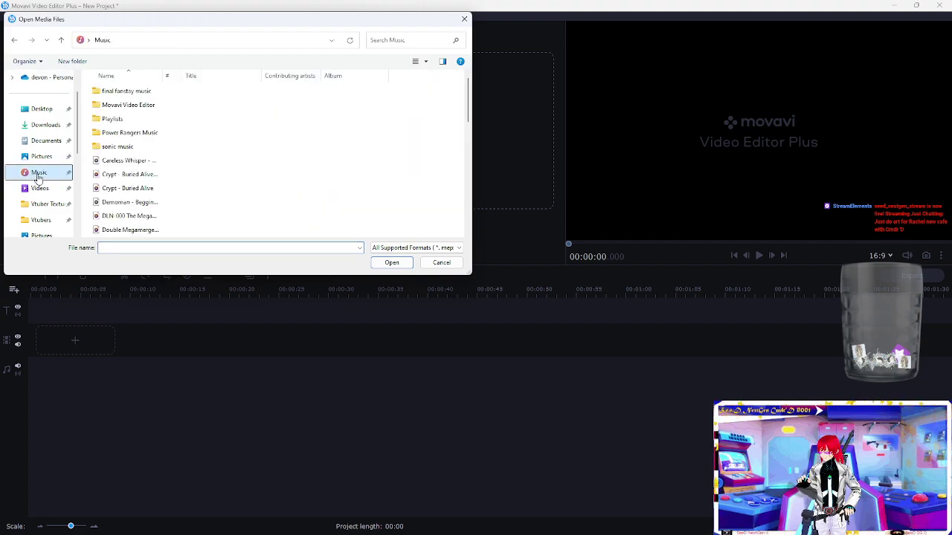
pyautogui.scroll(-5, 239, 180)
pyautogui.scroll(-3, 239, 181)
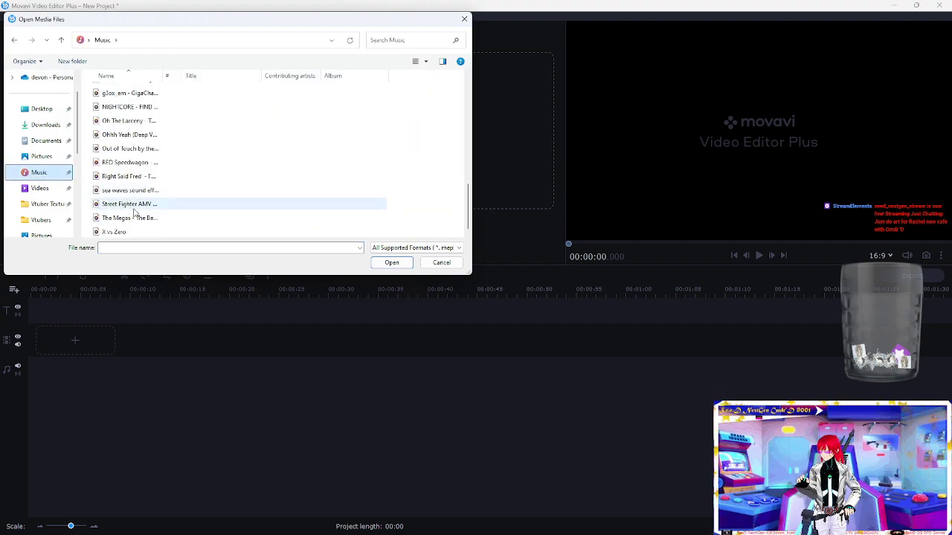
pyautogui.click(47, 125)
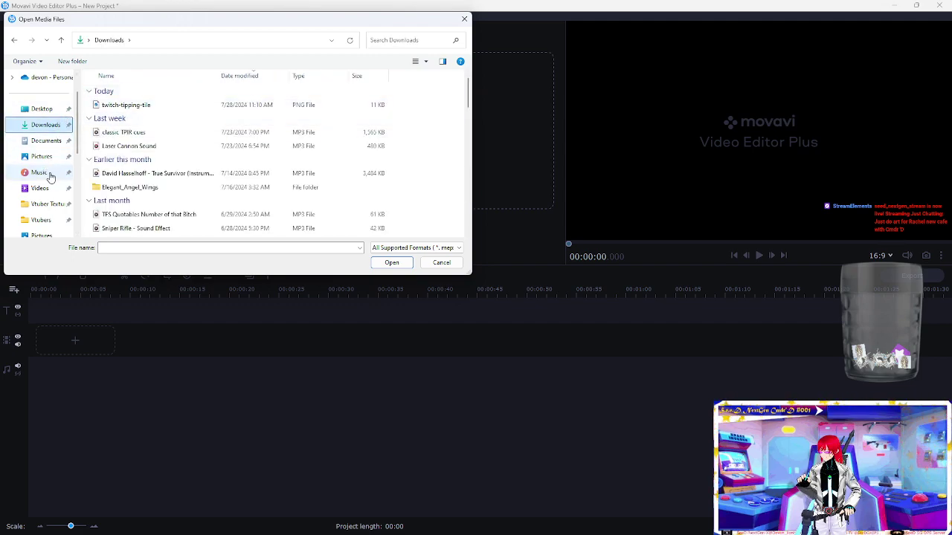
pyautogui.click(51, 173)
pyautogui.doubleClick(122, 92)
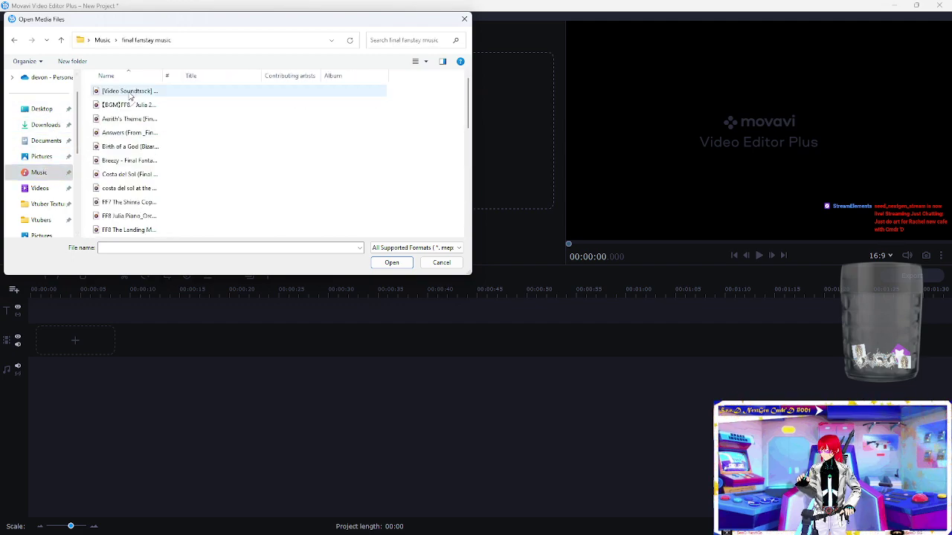
pyautogui.click(143, 93)
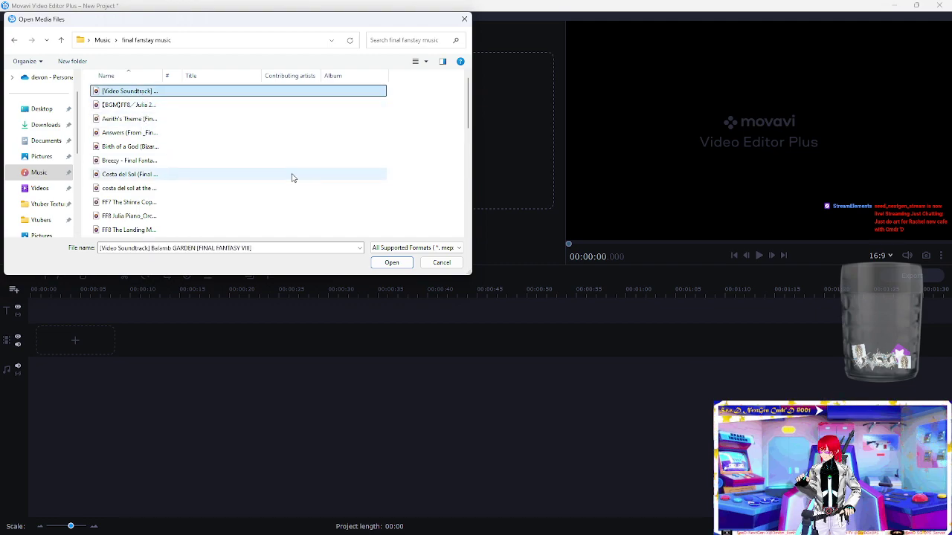
pyautogui.click(392, 261)
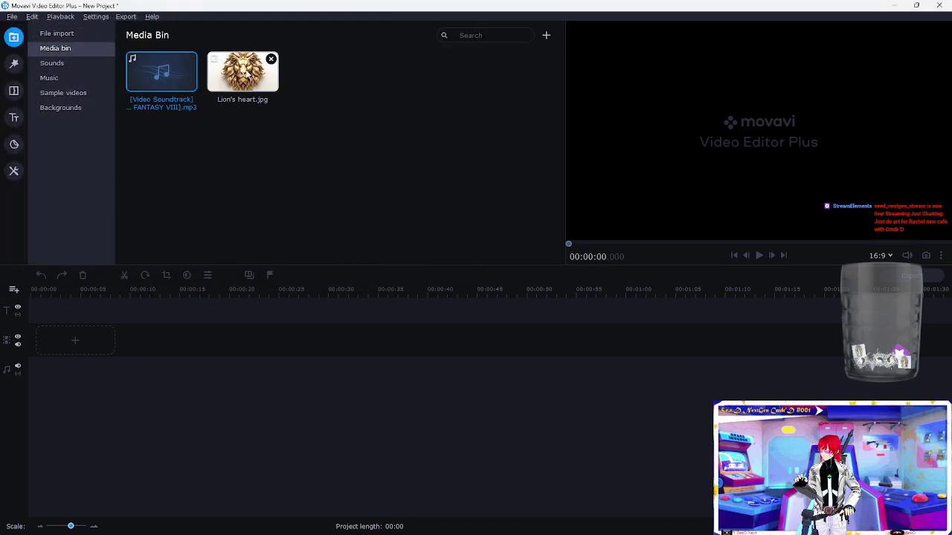
# Put Lion's heart.jpg on the video track and the mp3 on the audio track, stretching the image to 3:28.
pyautogui.moveTo(249, 74); pyautogui.dragTo(47, 340)
pyautogui.moveTo(162, 71); pyautogui.dragTo(20, 377)
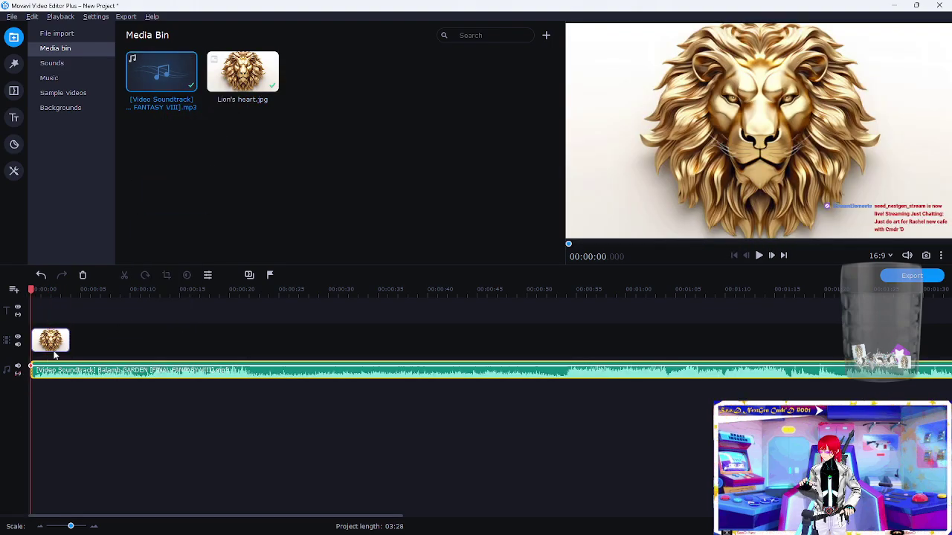
pyautogui.moveTo(70, 342); pyautogui.dragTo(922, 330)
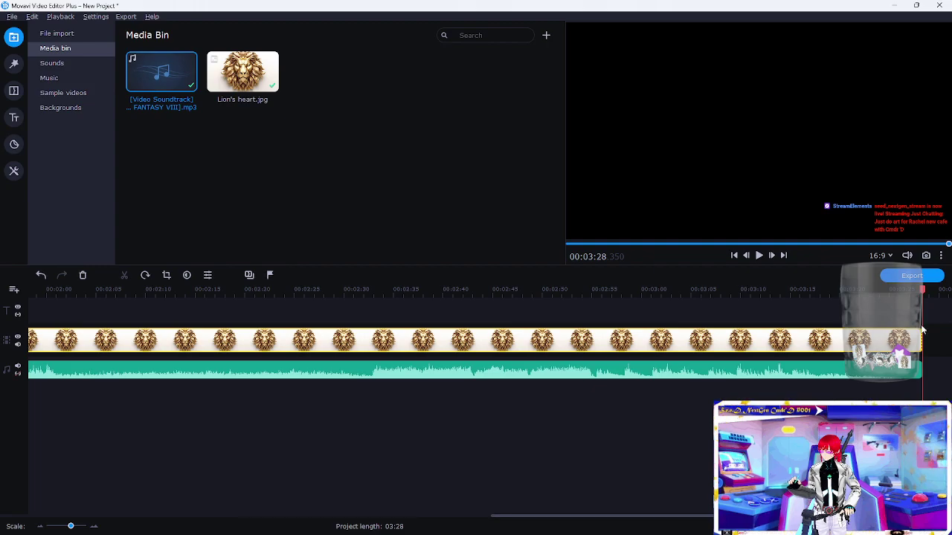
pyautogui.press('Home')
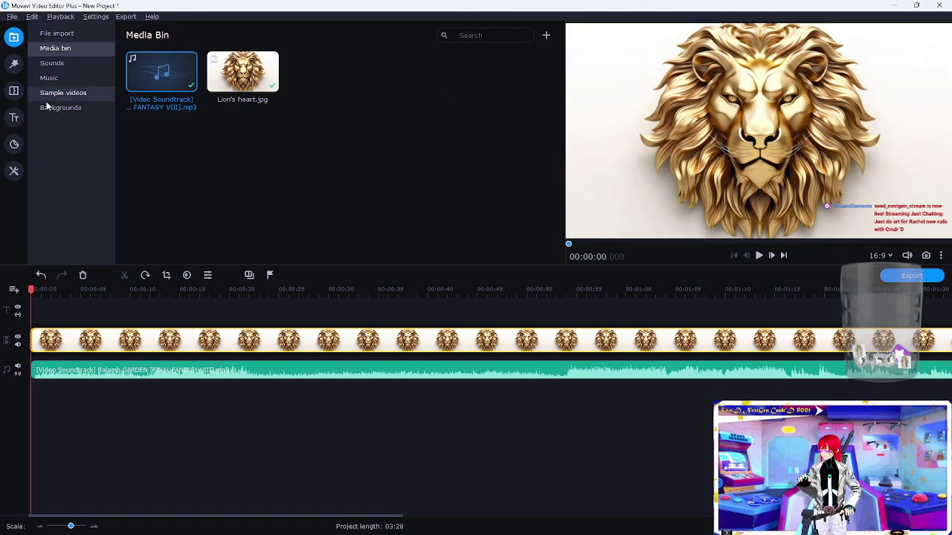
pyautogui.click(14, 118)
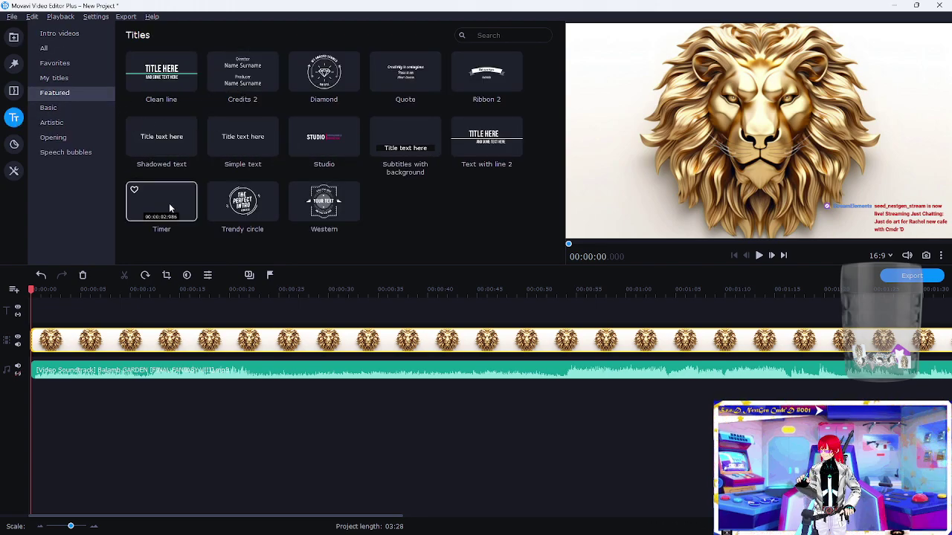
# Add the Timer title from Featured titles and extend its clip to the project end at 3:28.
pyautogui.moveTo(141, 206); pyautogui.dragTo(81, 310)
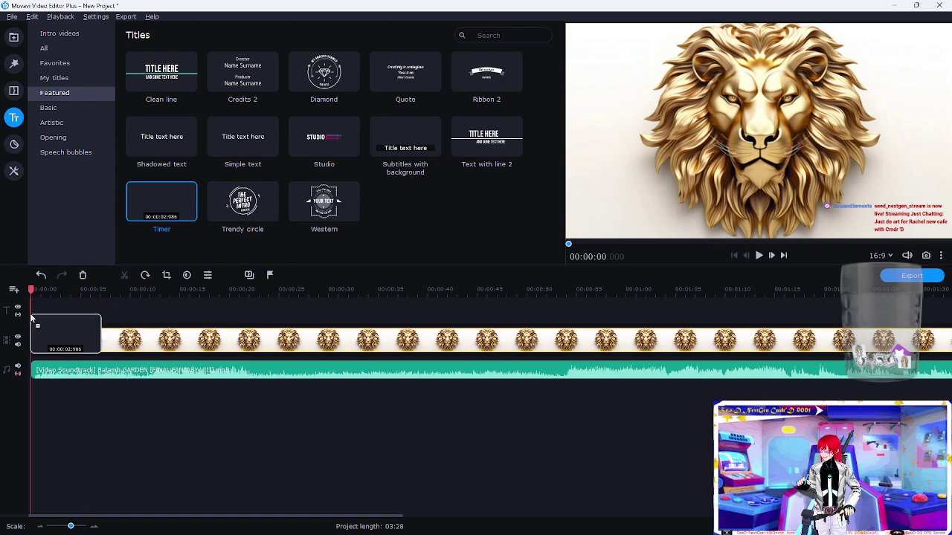
pyautogui.doubleClick(67, 310)
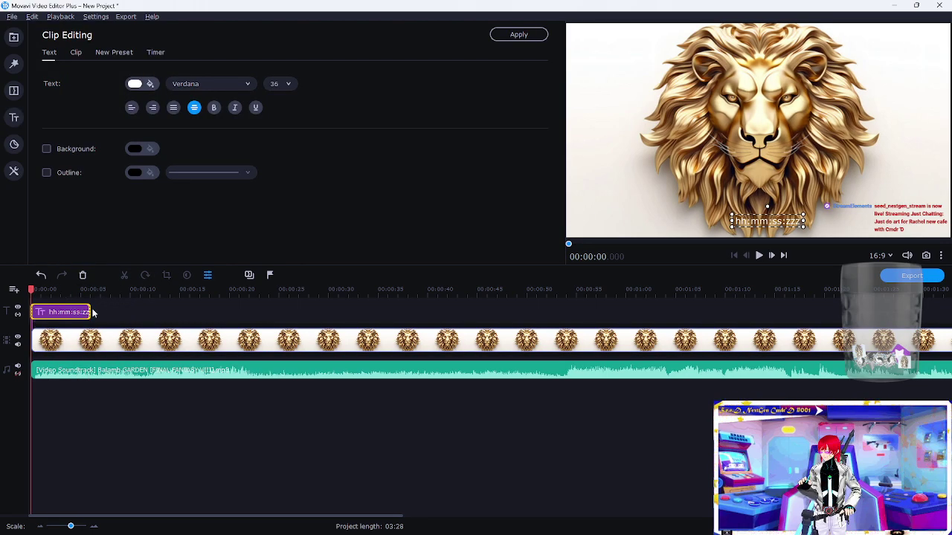
pyautogui.moveTo(93, 312); pyautogui.dragTo(925, 312)
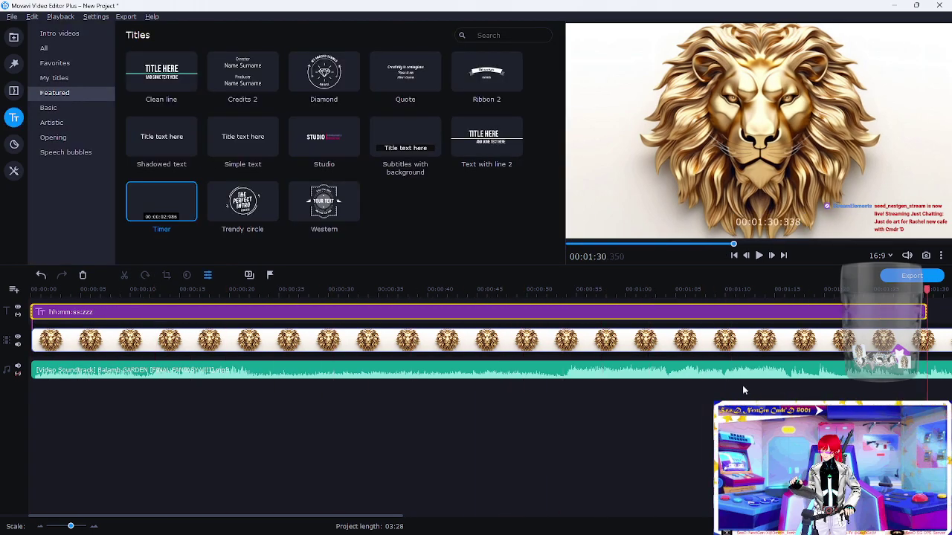
pyautogui.moveTo(361, 517); pyautogui.dragTo(632, 514)
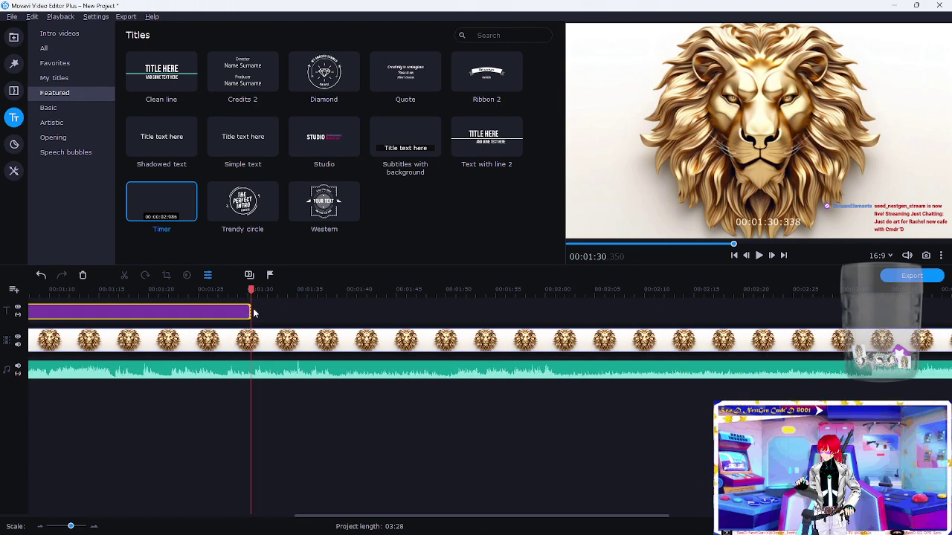
pyautogui.moveTo(249, 311); pyautogui.dragTo(878, 296)
pyautogui.press('Home')
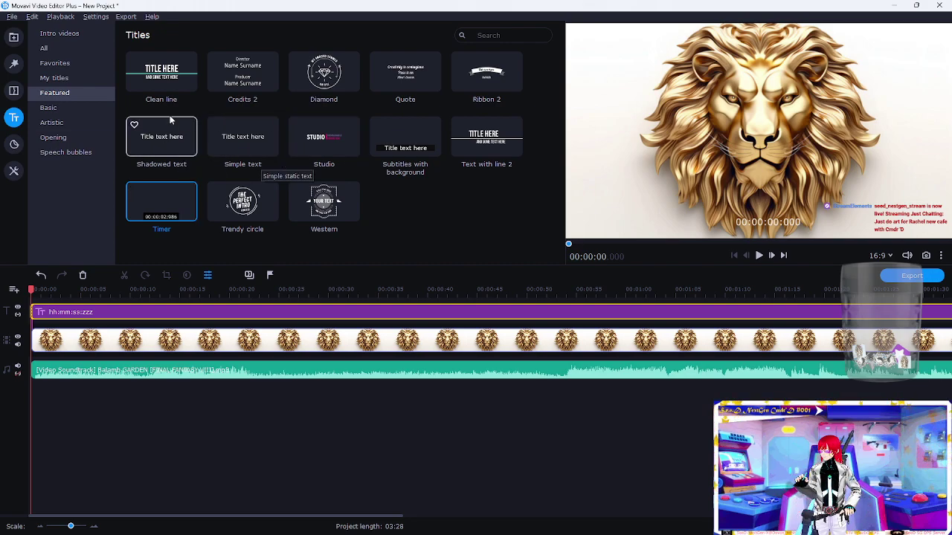
pyautogui.click(48, 108)
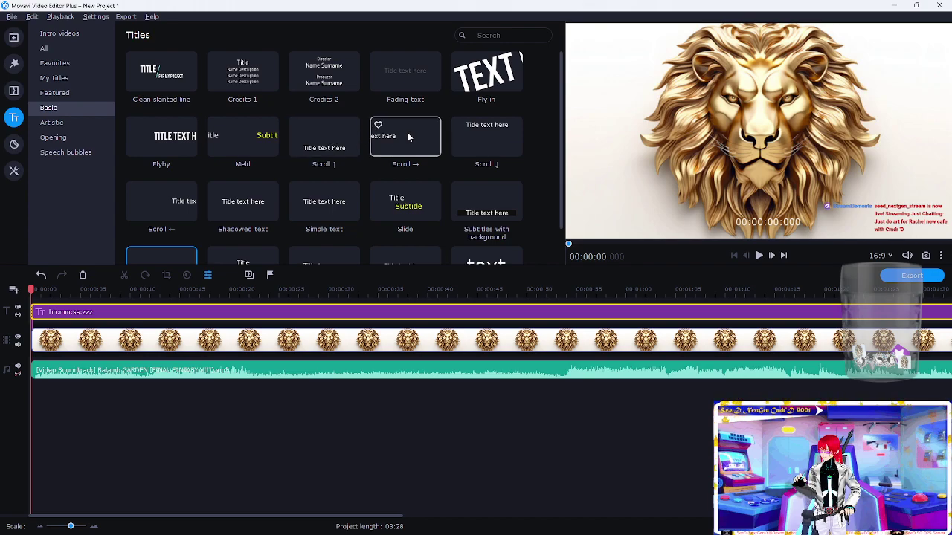
pyautogui.scroll(-1, 401, 190)
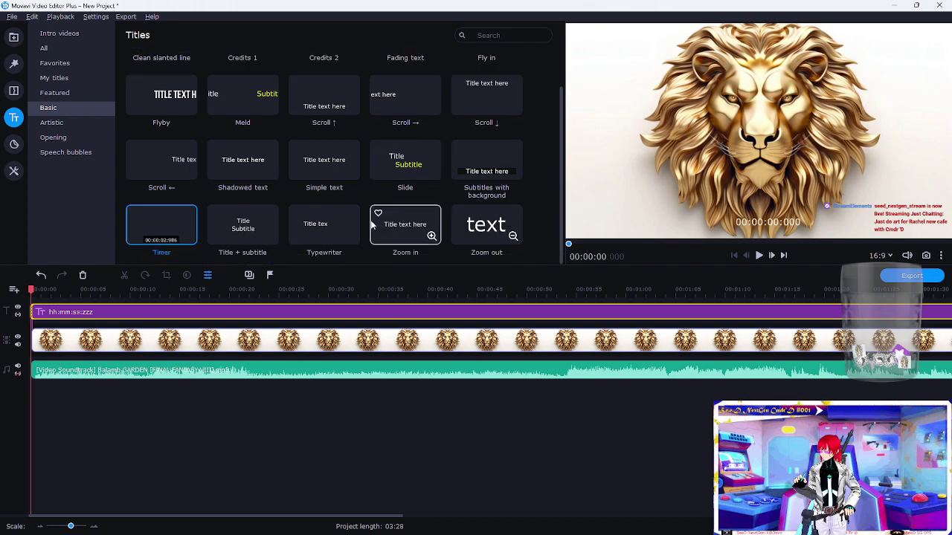
pyautogui.scroll(1, 371, 223)
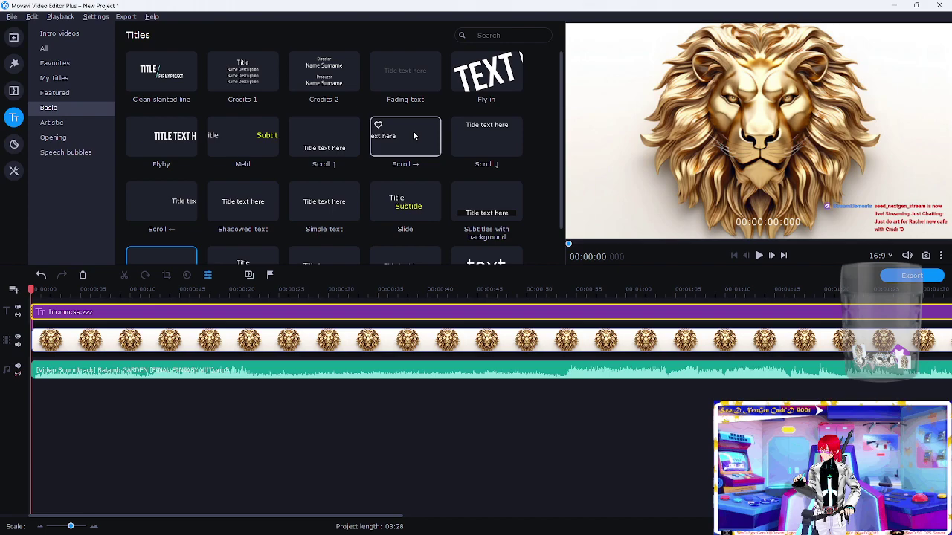
pyautogui.moveTo(414, 136); pyautogui.dragTo(46, 307)
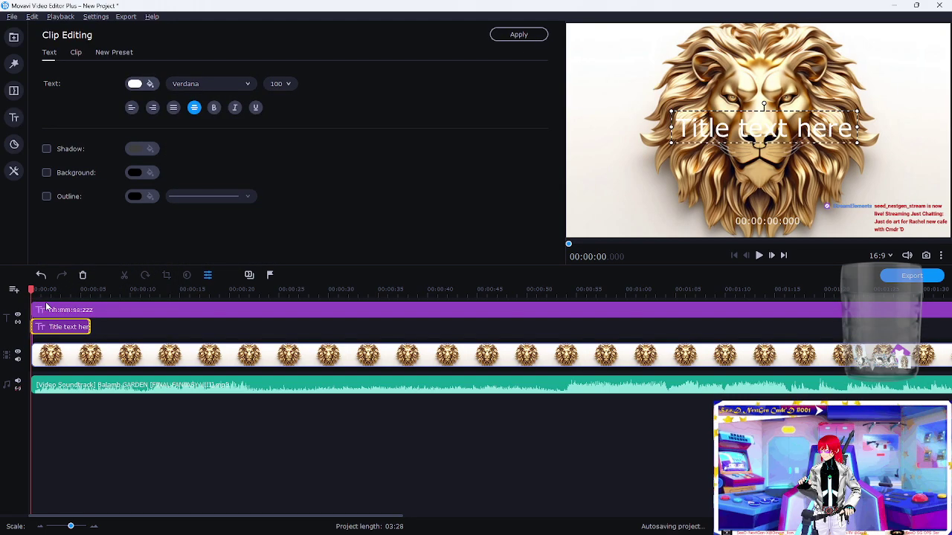
pyautogui.click(89, 327)
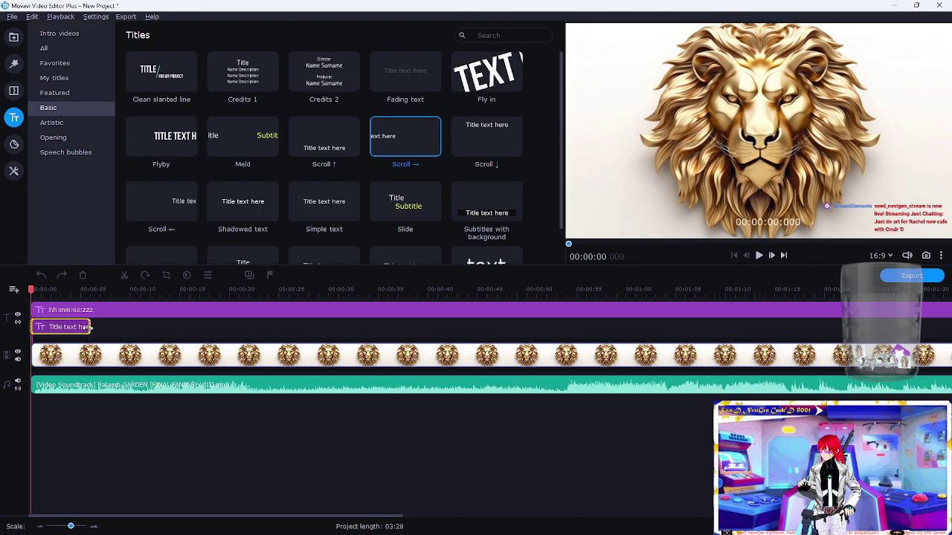
pyautogui.moveTo(88, 328); pyautogui.dragTo(800, 350)
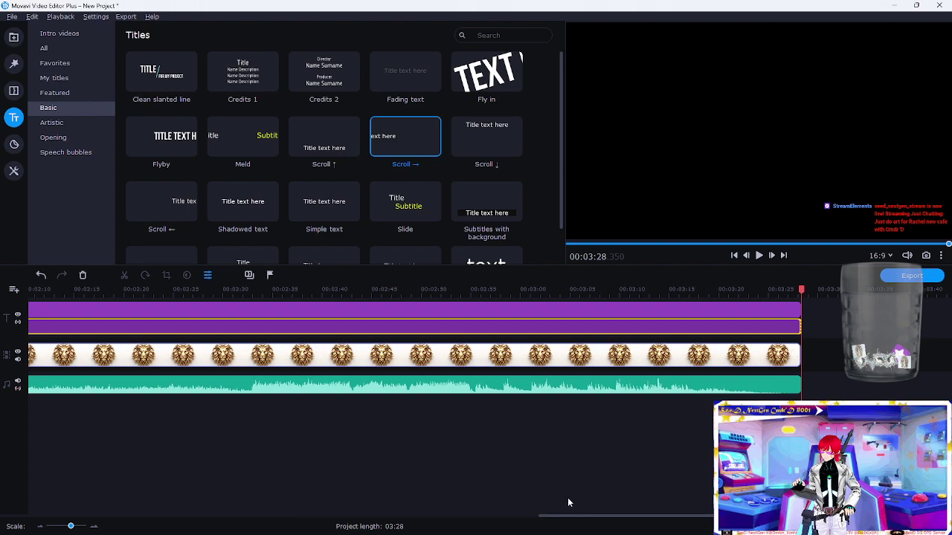
pyautogui.moveTo(582, 516); pyautogui.dragTo(72, 516)
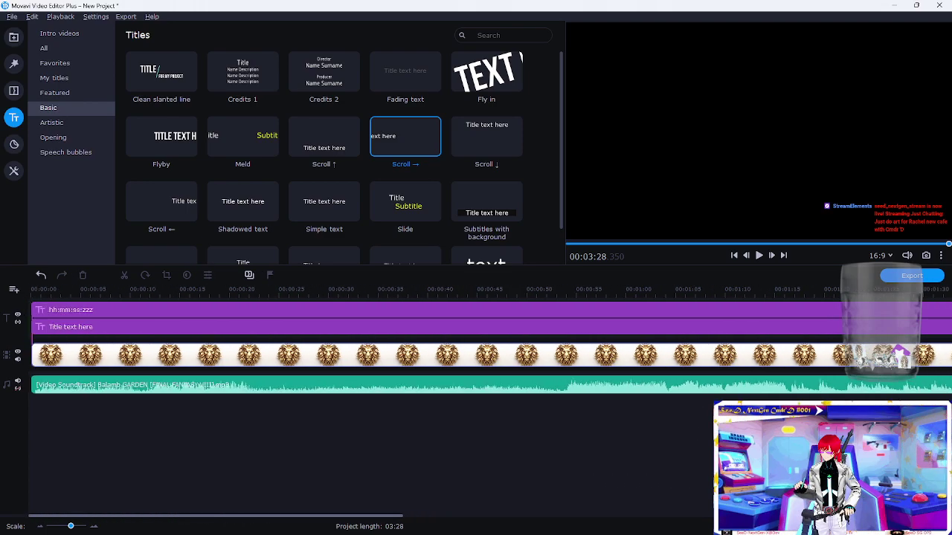
pyautogui.click(82, 329)
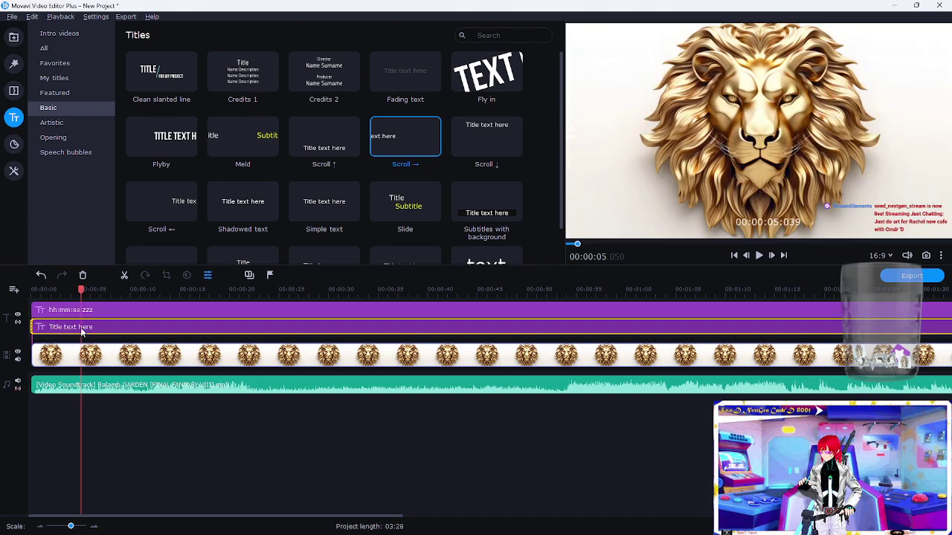
pyautogui.click(125, 276)
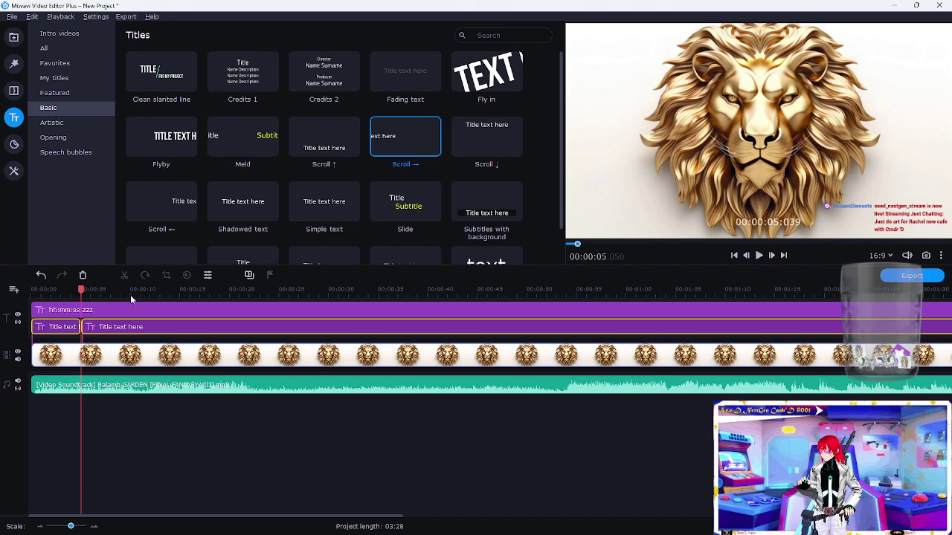
pyautogui.click(130, 294)
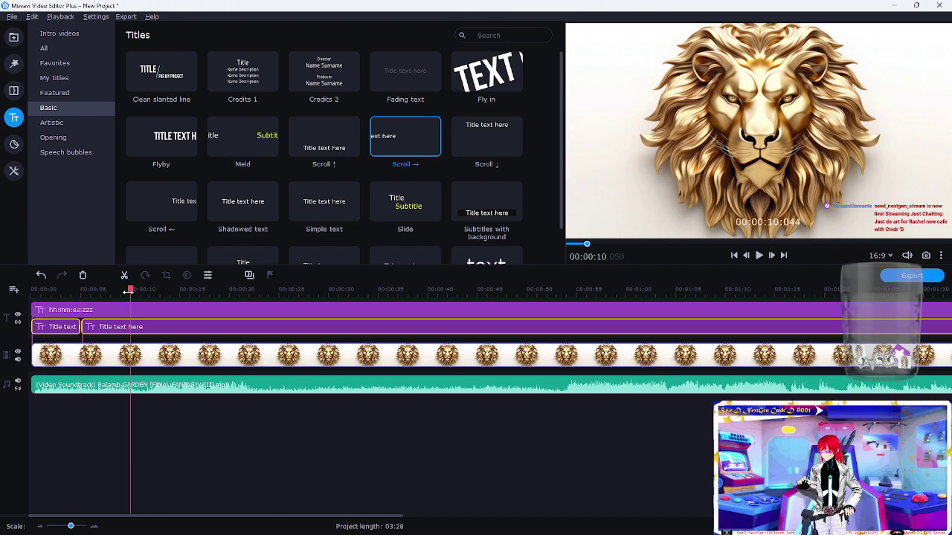
pyautogui.click(41, 275)
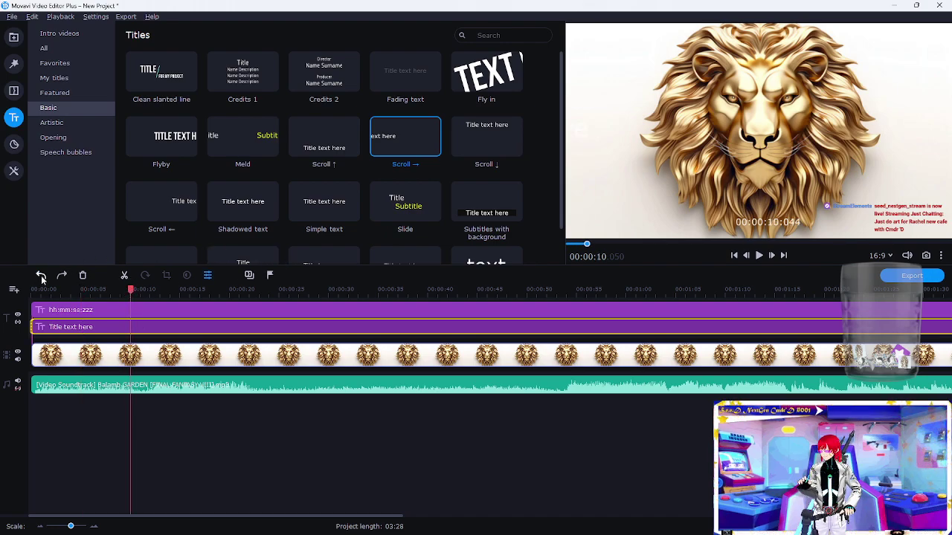
# Recolour the 'Title text here' title text bright green.
pyautogui.click(57, 329)
pyautogui.rightClick(57, 329)
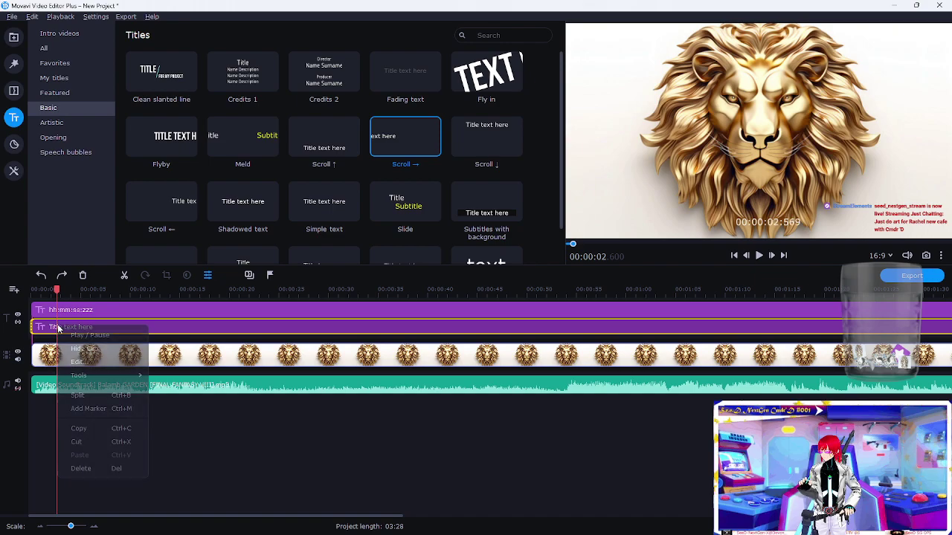
pyautogui.click(93, 362)
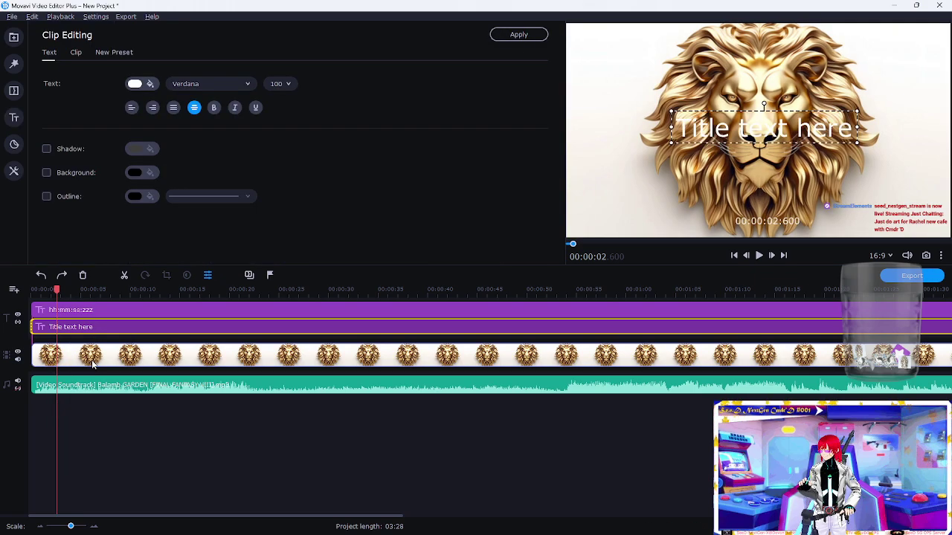
pyautogui.click(144, 90)
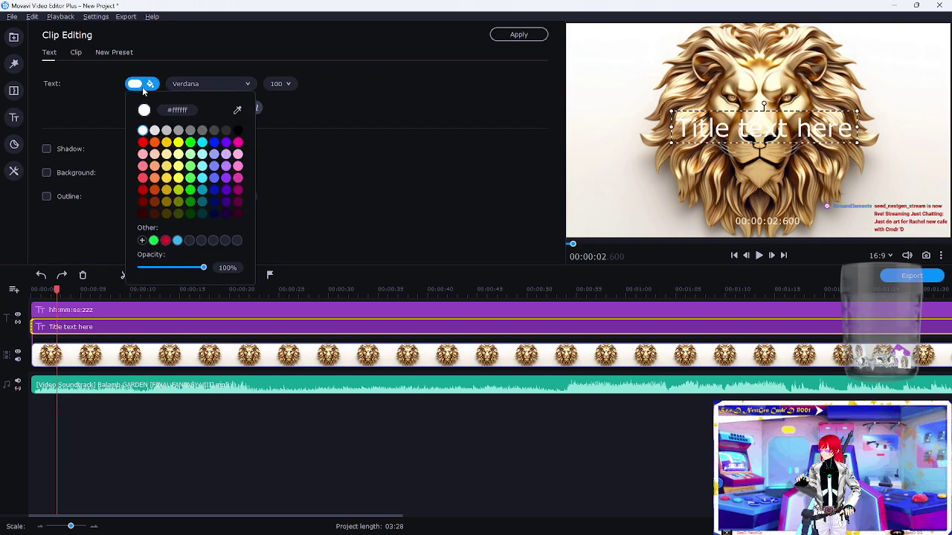
pyautogui.click(191, 142)
pyautogui.click(368, 178)
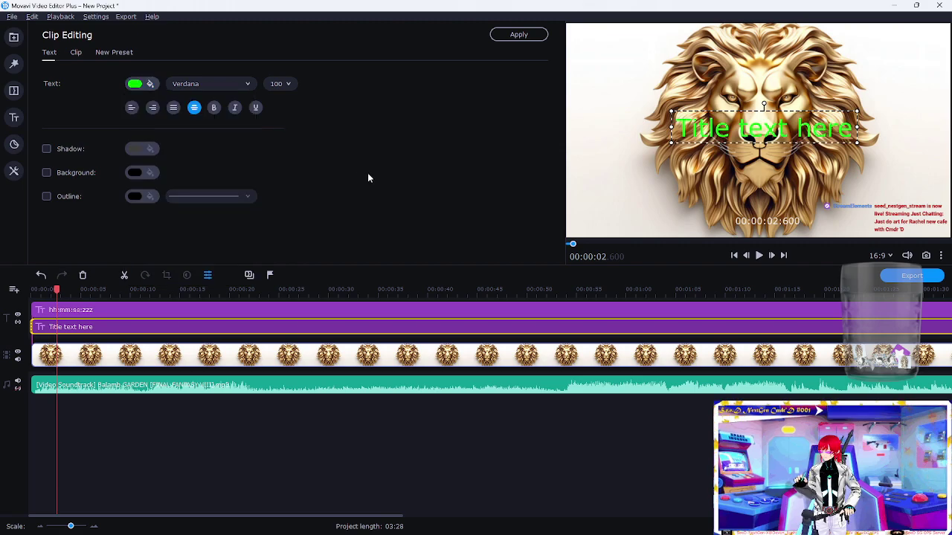
# Set the hh:mm:ss:zzz timer text to purple #9842ff and widen its text box leftward.
pyautogui.click(64, 312)
pyautogui.click(137, 85)
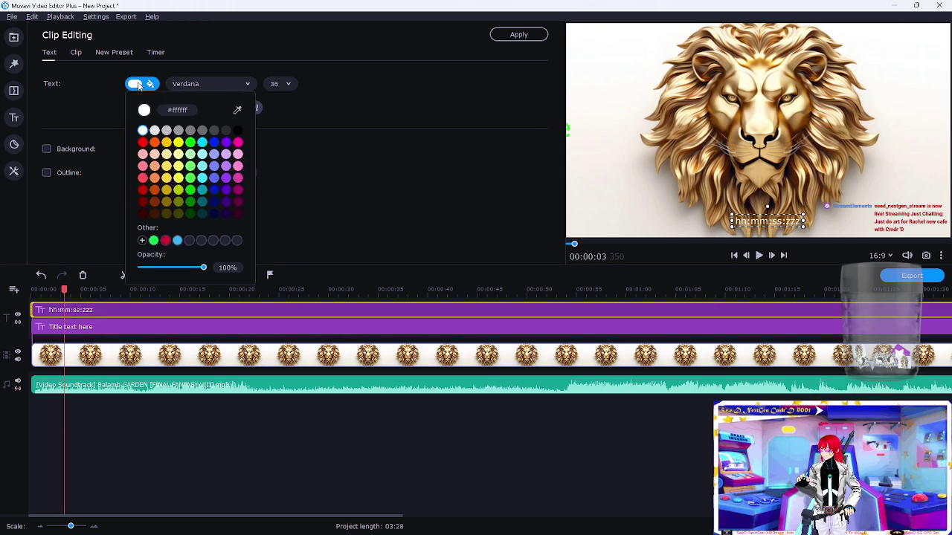
pyautogui.click(214, 142)
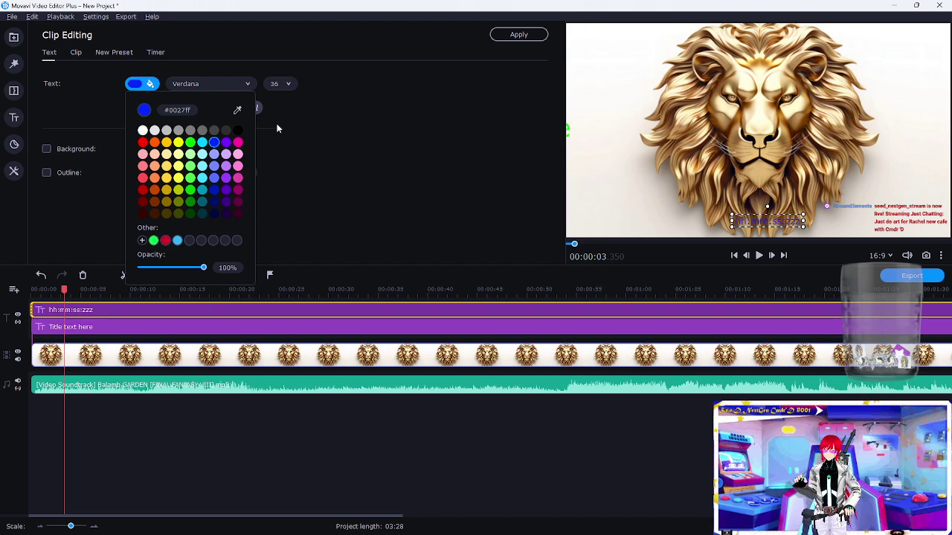
pyautogui.click(202, 143)
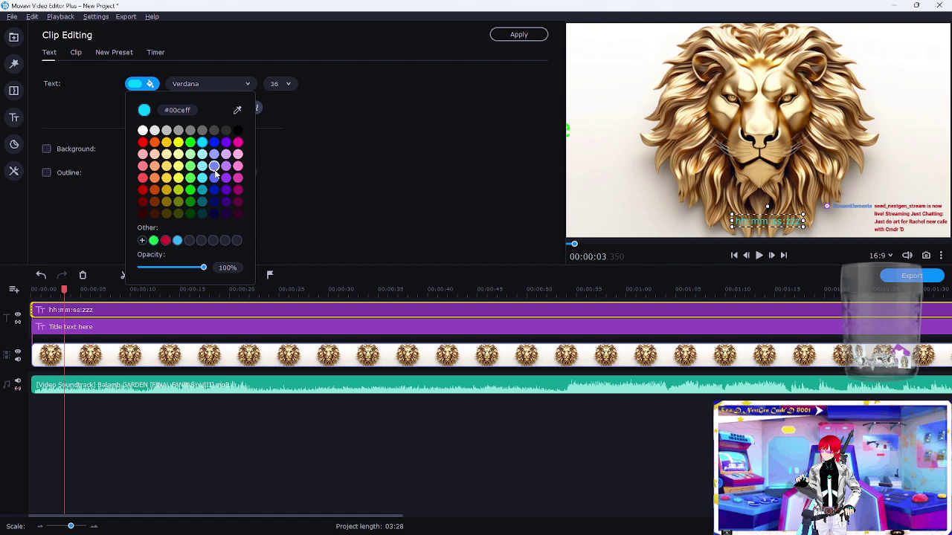
pyautogui.click(226, 143)
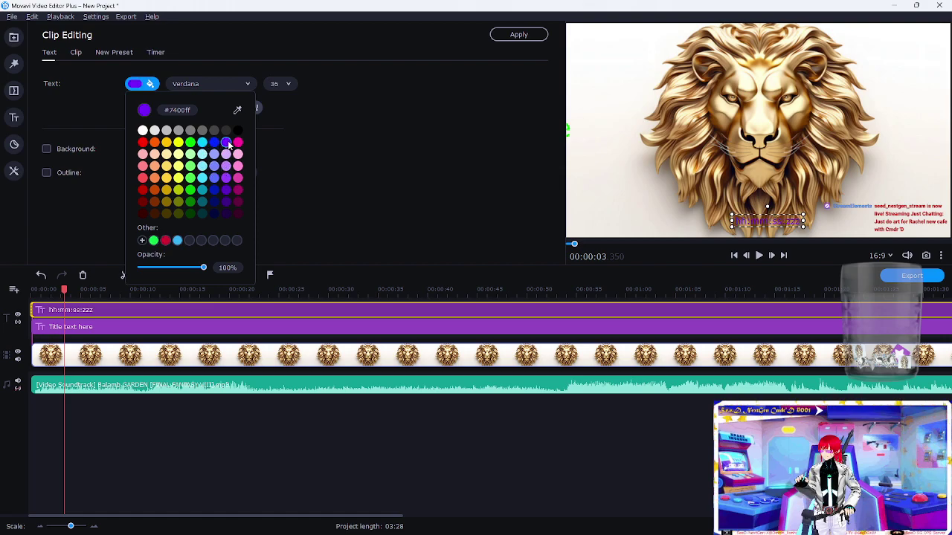
pyautogui.click(226, 166)
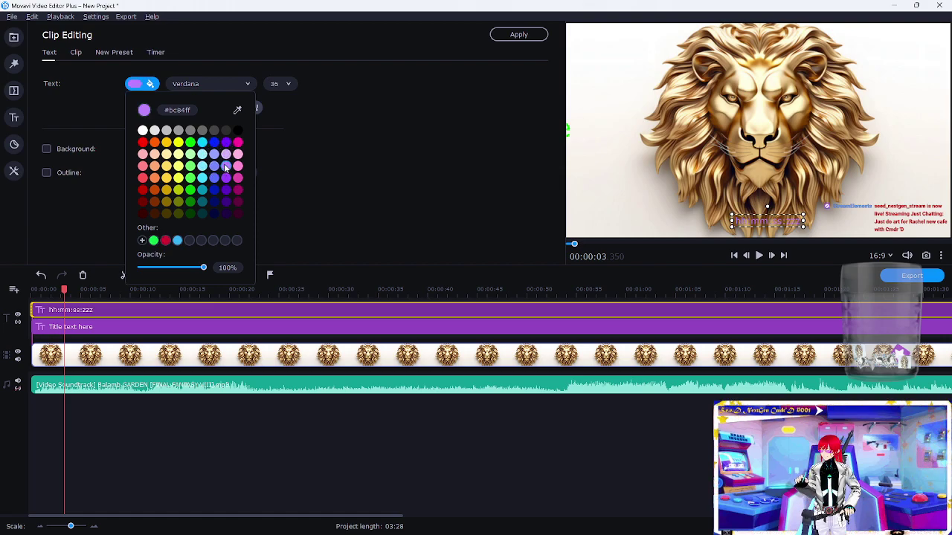
pyautogui.click(226, 179)
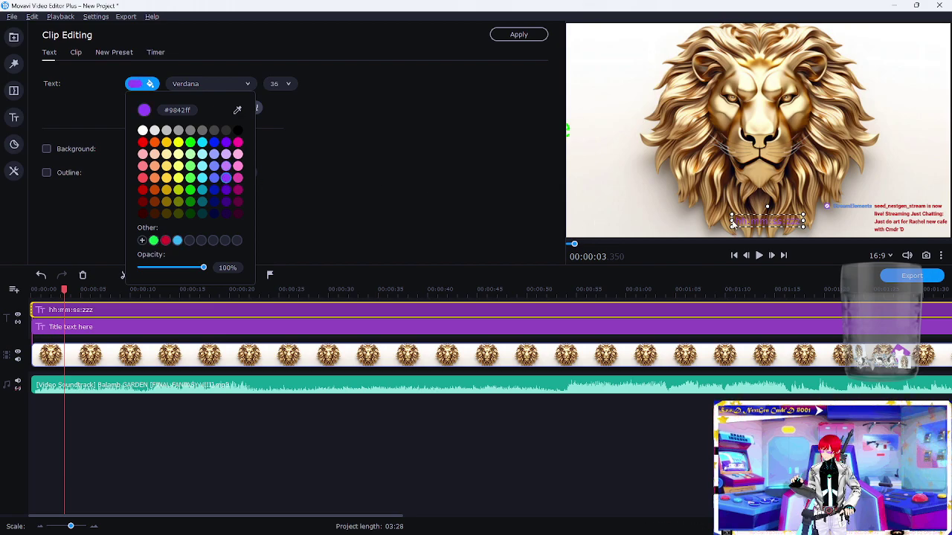
pyautogui.moveTo(732, 221); pyautogui.dragTo(587, 222)
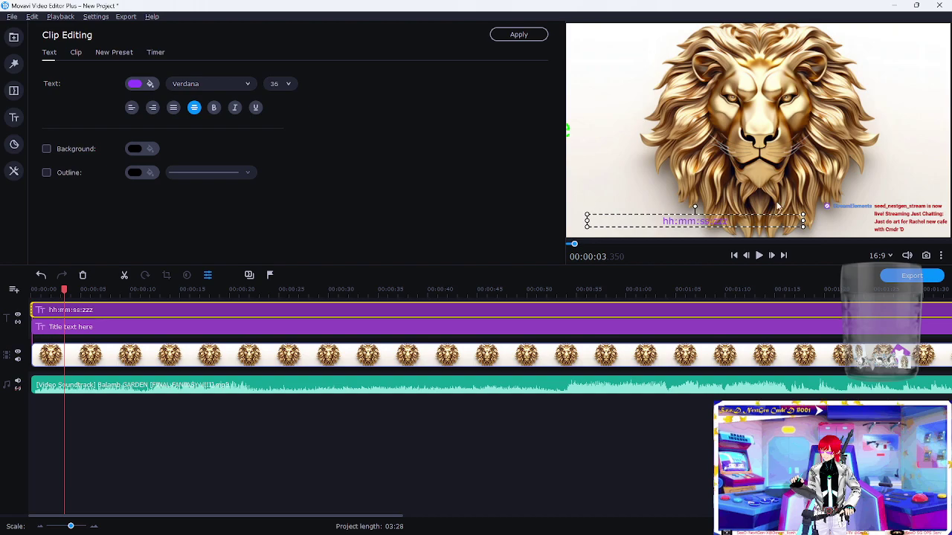
# Drag the timer text box's right and left edges out to the frame edges.
pyautogui.moveTo(805, 218); pyautogui.dragTo(943, 231)
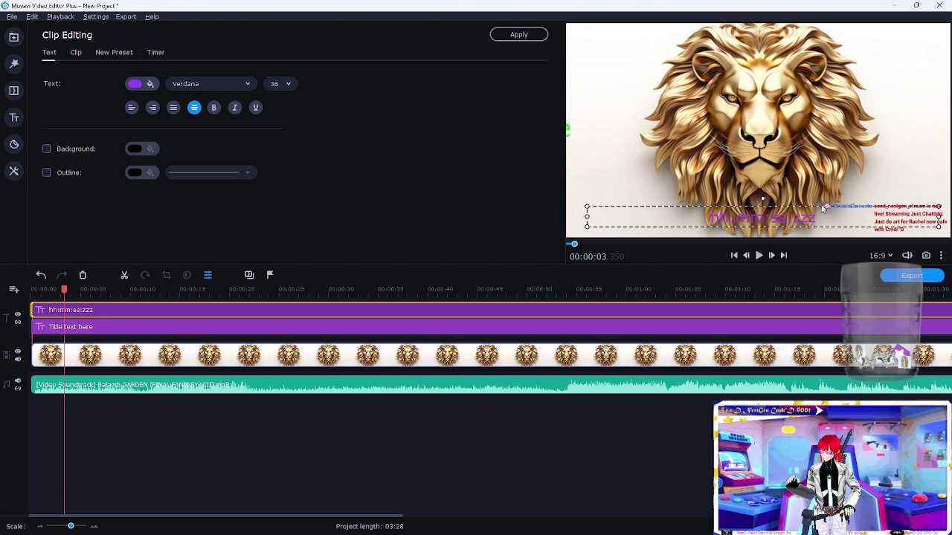
pyautogui.moveTo(586, 217); pyautogui.dragTo(571, 217)
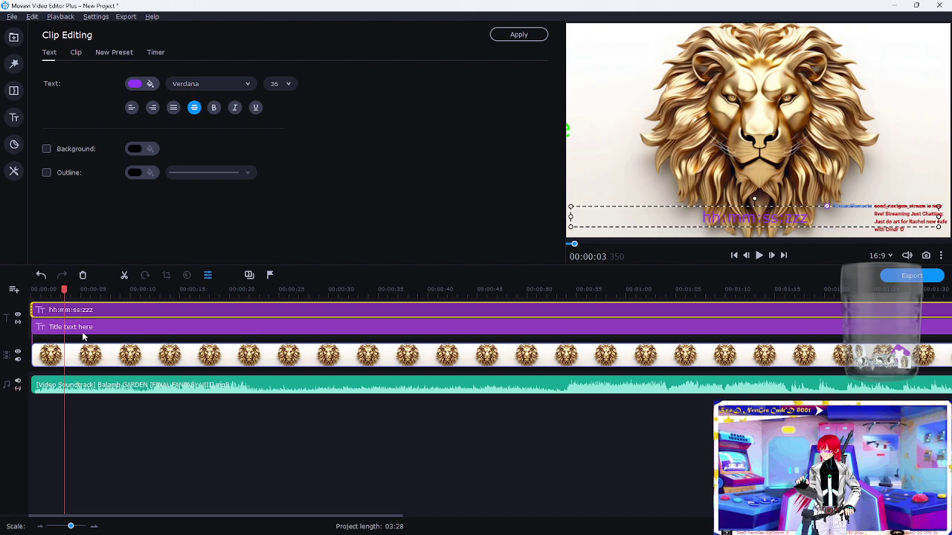
pyautogui.click(83, 334)
pyautogui.click(30, 289)
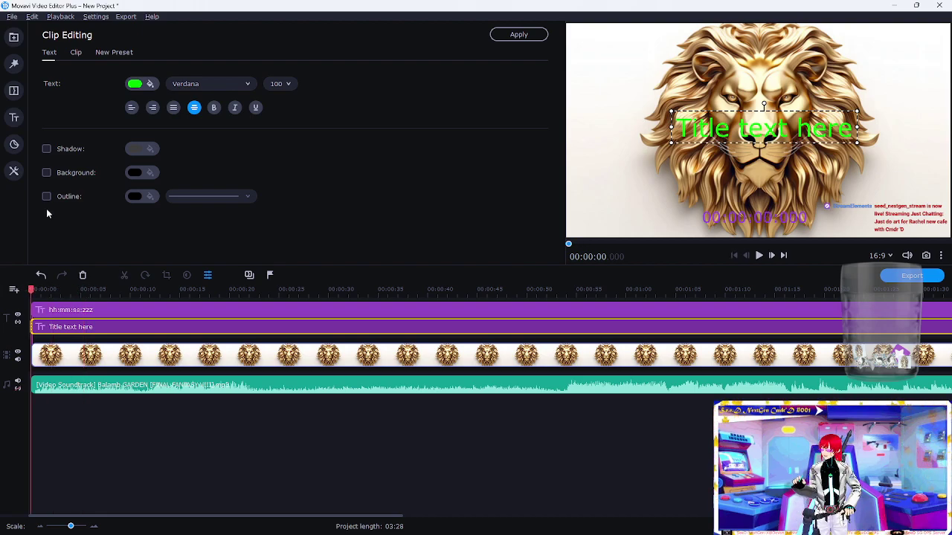
pyautogui.click(60, 312)
pyautogui.click(135, 84)
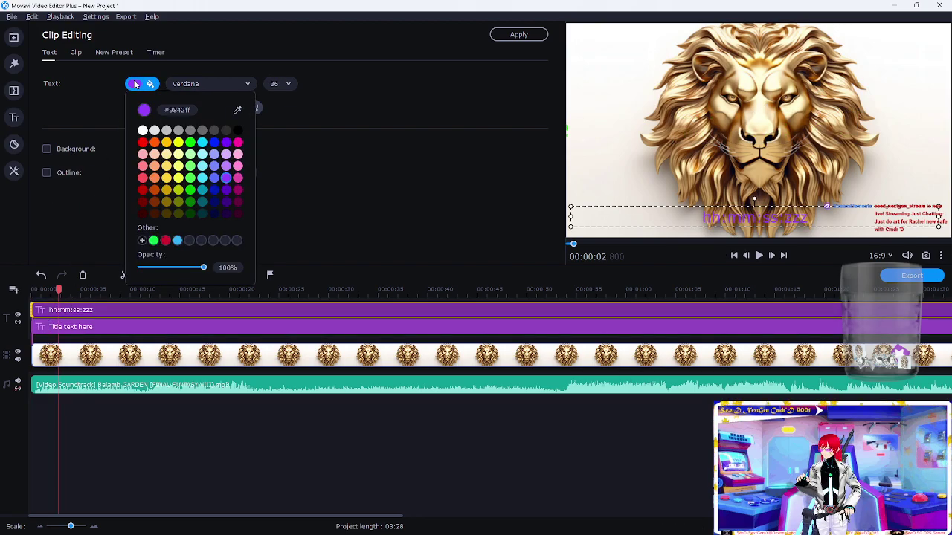
# Try dark purple #5a00c5, a saved custom purple, red and crimson for the timer text.
pyautogui.click(227, 189)
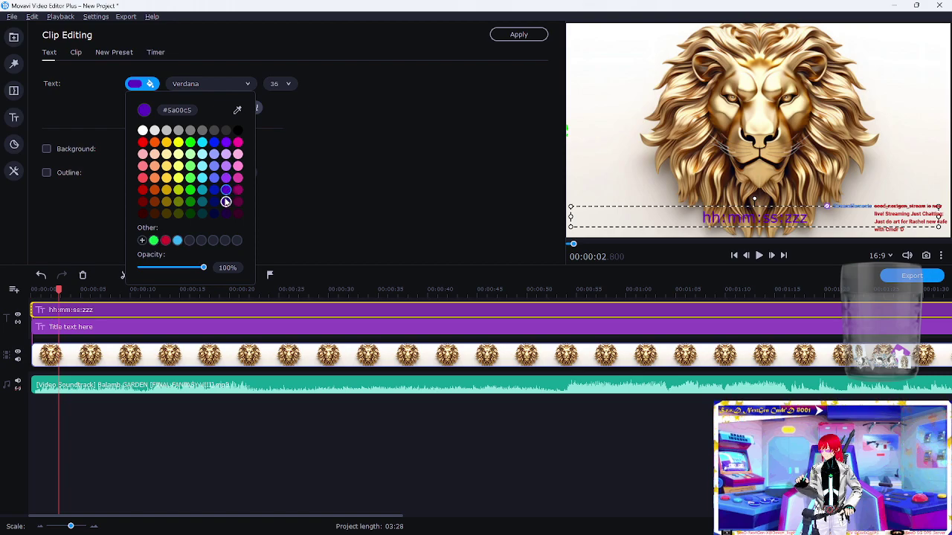
pyautogui.click(225, 200)
pyautogui.click(226, 191)
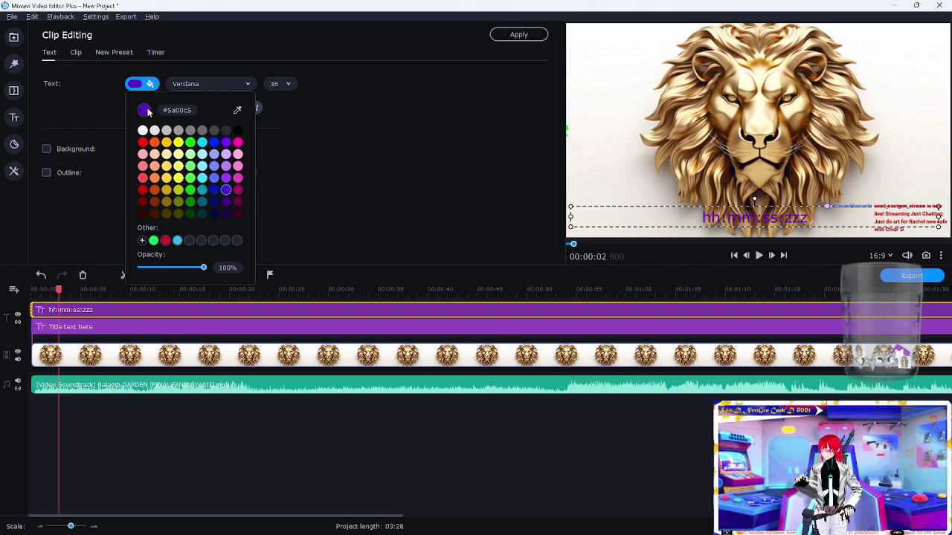
pyautogui.click(142, 241)
pyautogui.moveTo(258, 272); pyautogui.dragTo(254, 264)
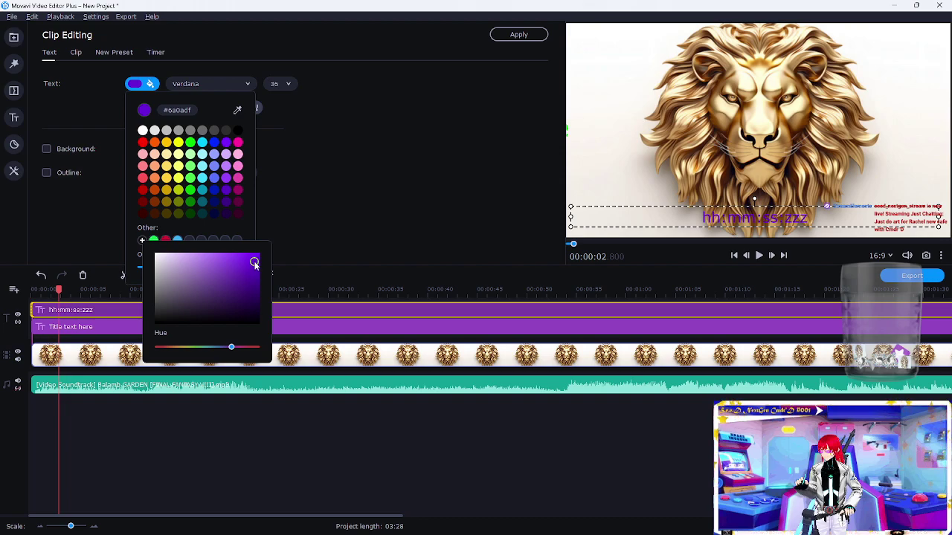
pyautogui.click(298, 233)
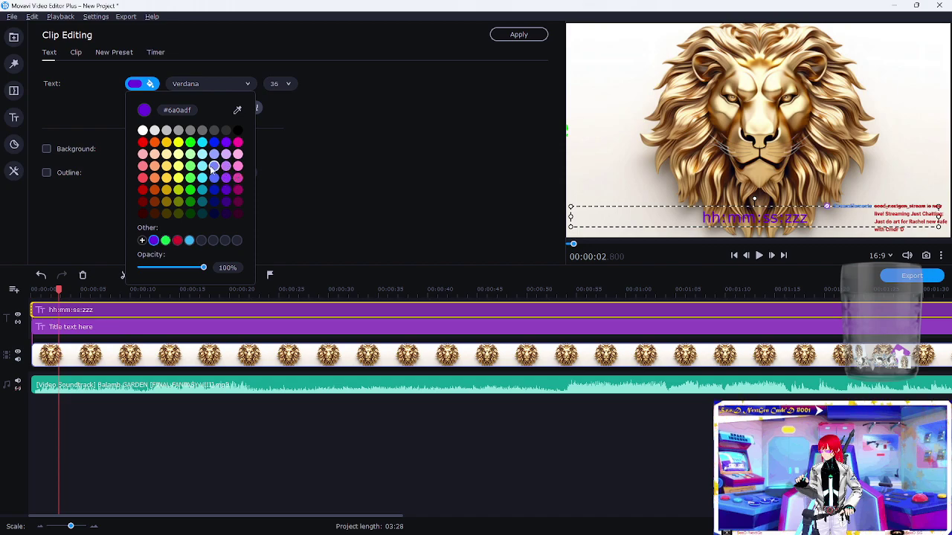
pyautogui.click(142, 142)
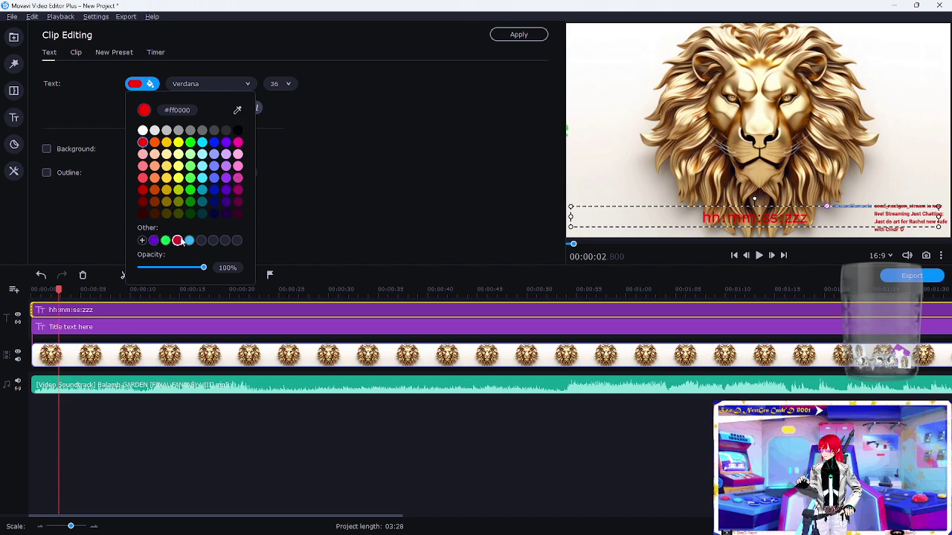
pyautogui.click(180, 241)
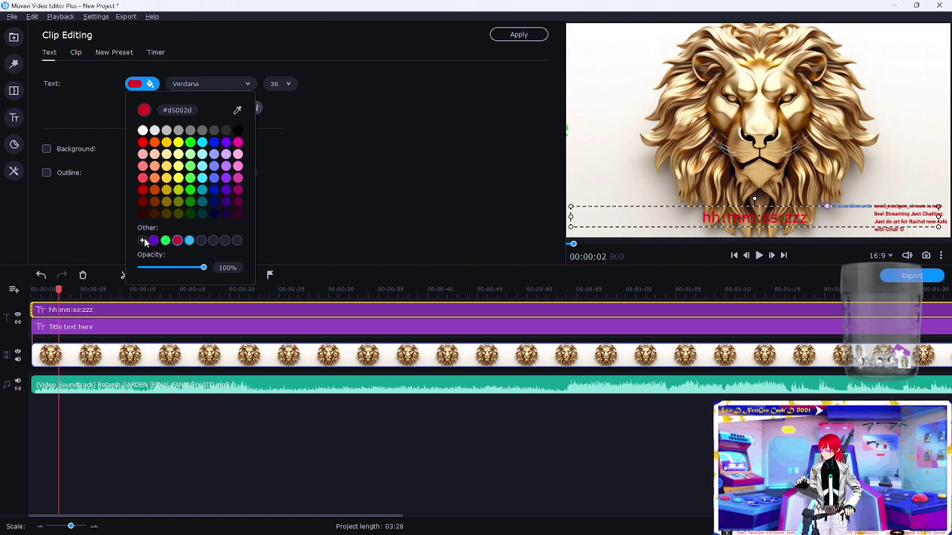
# Mix a custom pink #ff006e, save it as a swatch, and keep it on the timer.
pyautogui.click(142, 241)
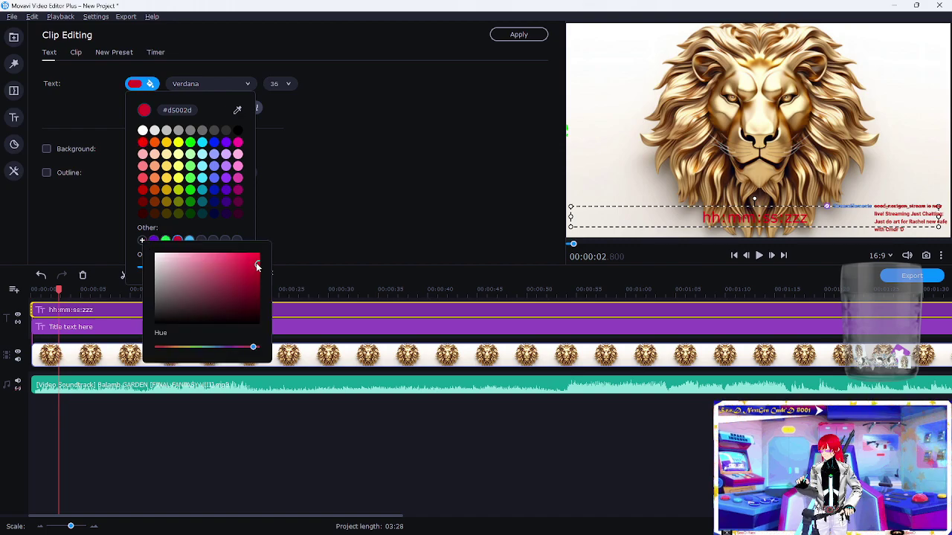
pyautogui.moveTo(258, 266); pyautogui.dragTo(249, 256)
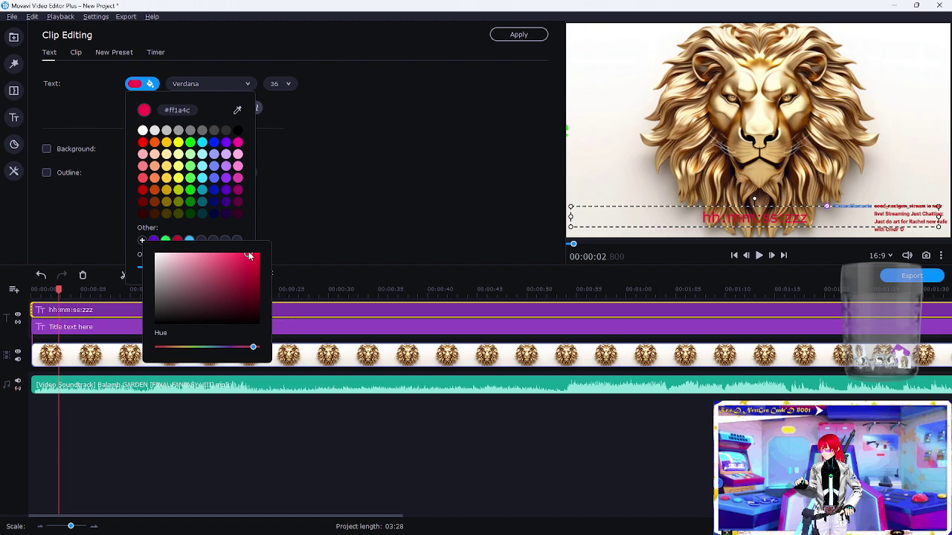
pyautogui.moveTo(253, 347)
pyautogui.mouseDown()
pyautogui.moveTo(148, 335)
pyautogui.moveTo(157, 344)
pyautogui.moveTo(251, 347)
pyautogui.mouseUp()
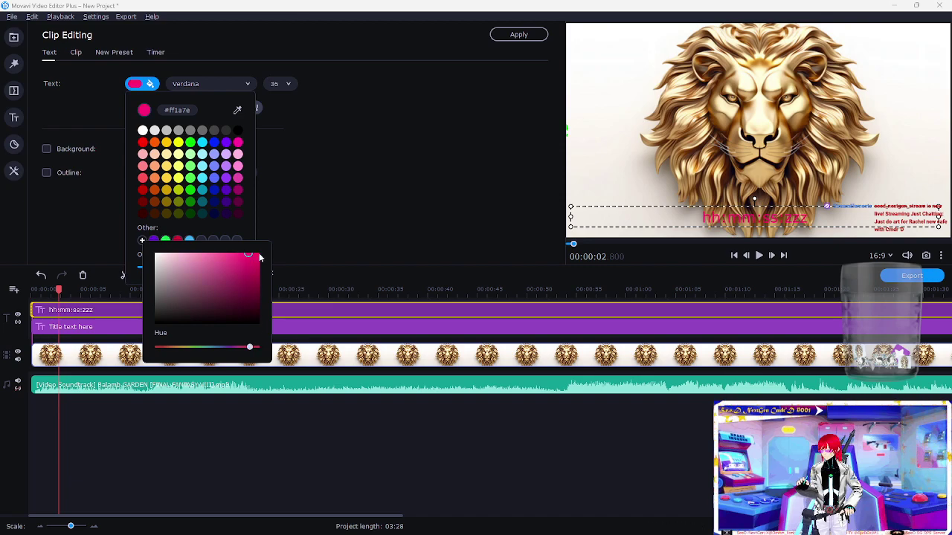
pyautogui.moveTo(250, 254); pyautogui.dragTo(264, 255)
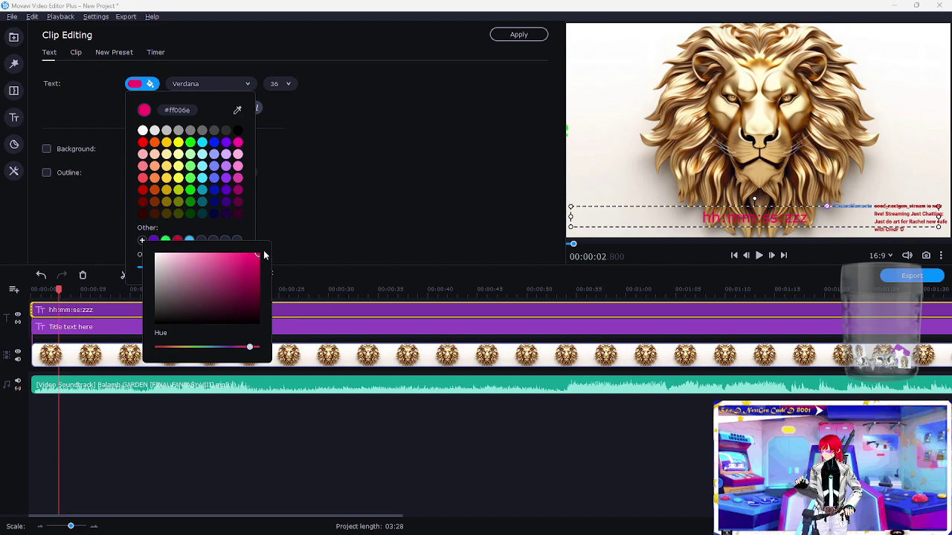
pyautogui.click(342, 164)
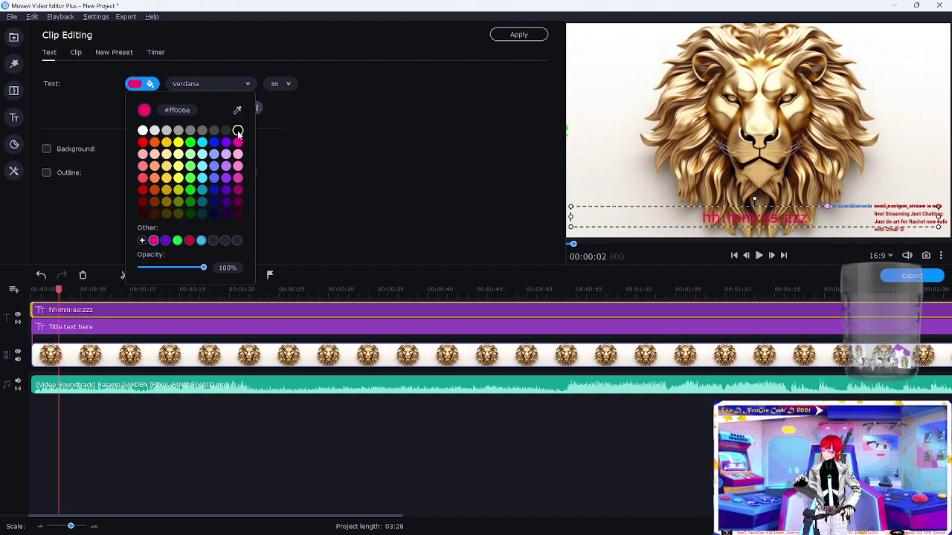
pyautogui.click(322, 151)
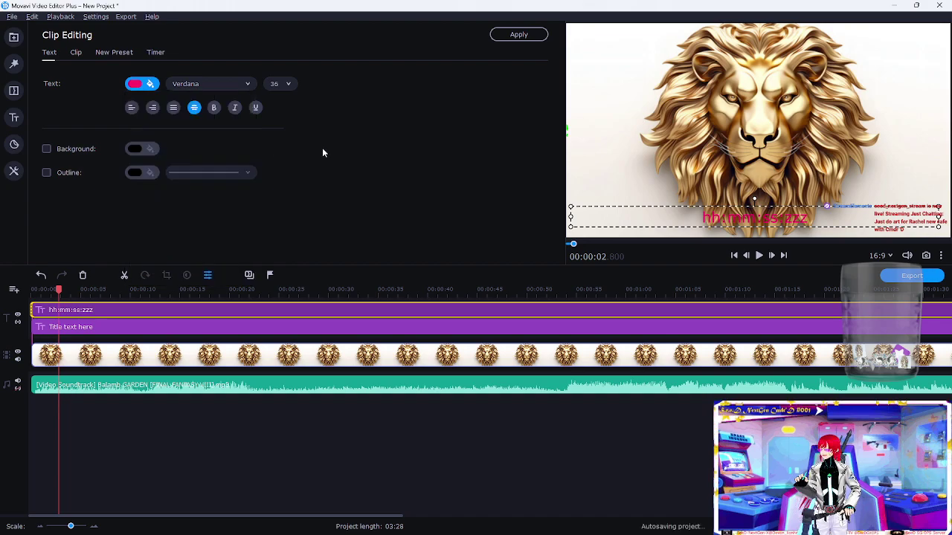
# Replace the placeholder title with 'See.e.D Will be' and widen the title box on both sides.
pyautogui.click(96, 331)
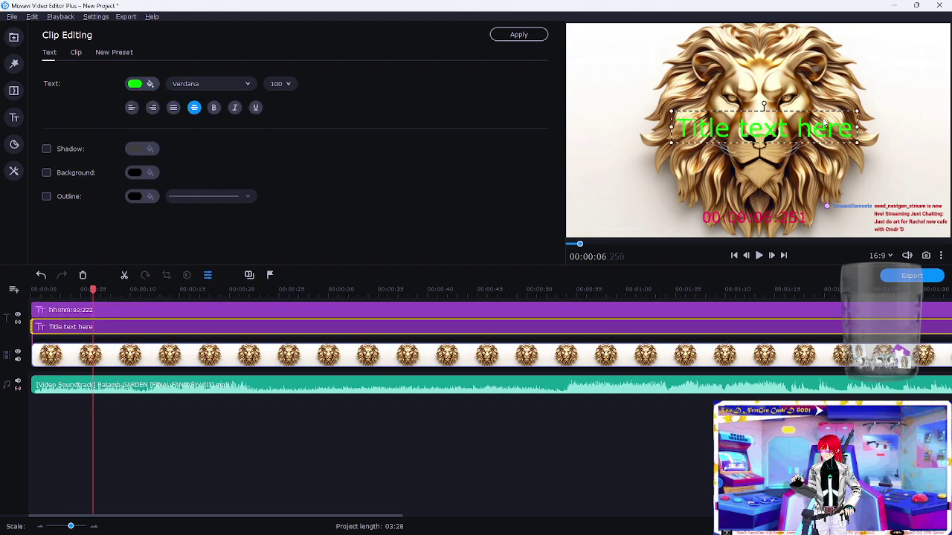
pyautogui.doubleClick(834, 131)
pyautogui.press('BackSpace')
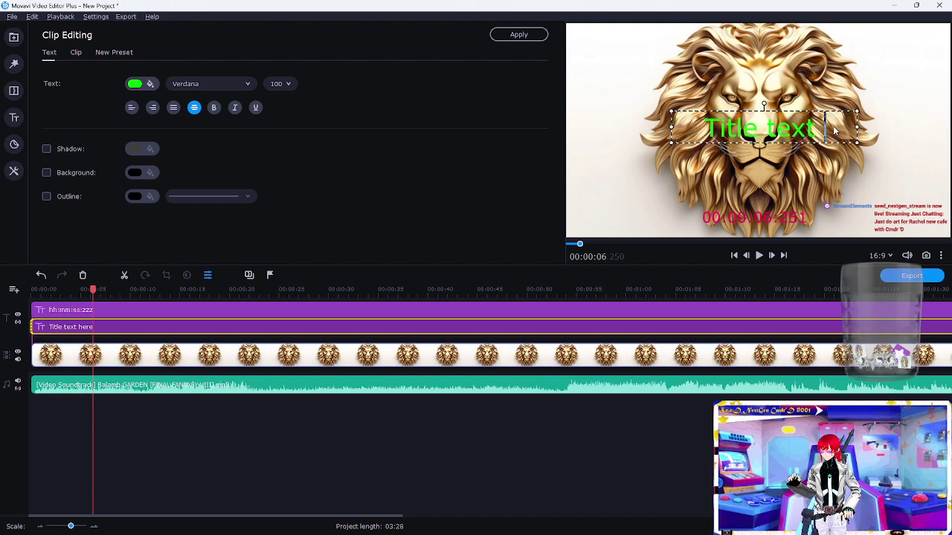
pyautogui.press('BackSpace')
pyautogui.press('BackSpace')
pyautogui.press('BackSpace')
pyautogui.press('BackSpace')
pyautogui.press('BackSpace')
pyautogui.press('BackSpace')
pyautogui.press('BackSpace')
pyautogui.press('BackSpace')
pyautogui.press('BackSpace')
pyautogui.press('BackSpace')
pyautogui.press('BackSpace')
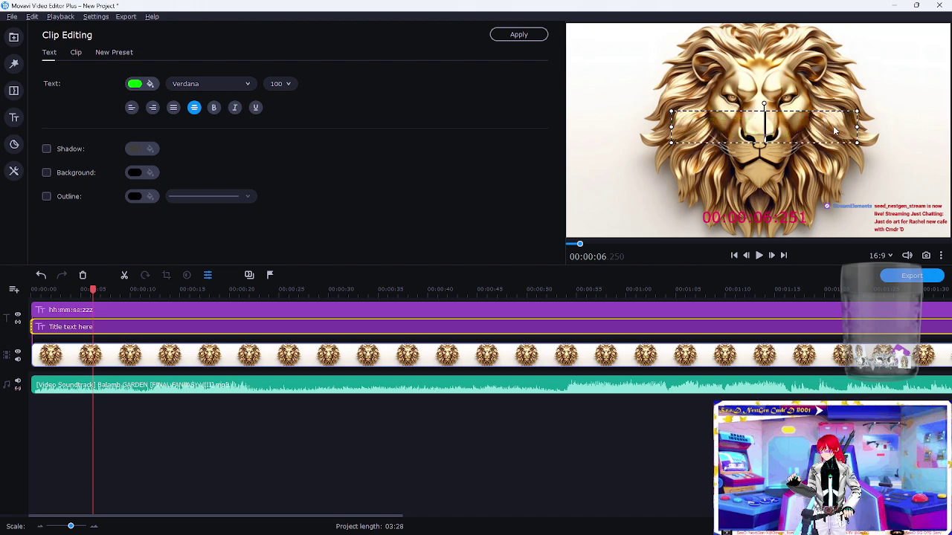
pyautogui.write('S')
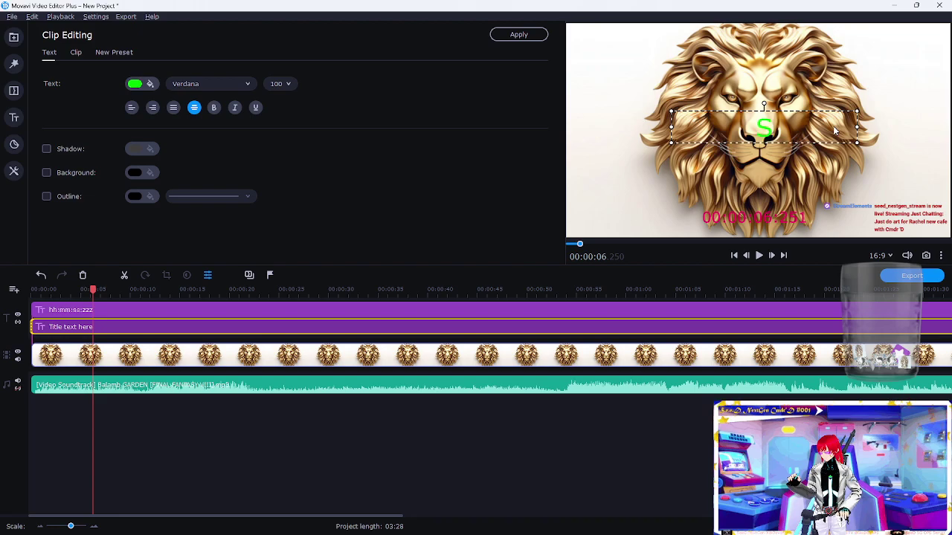
pyautogui.write('e')
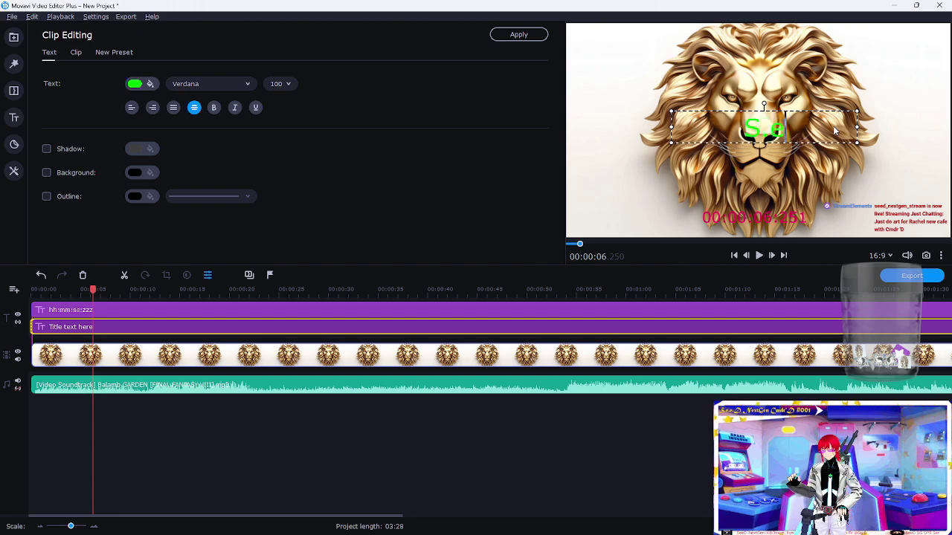
pyautogui.write('e.e.e')
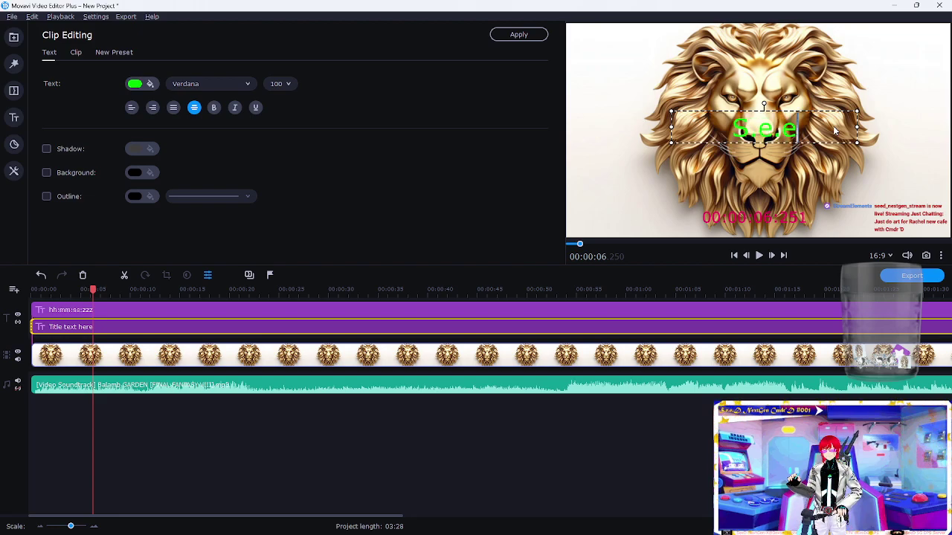
pyautogui.write('D')
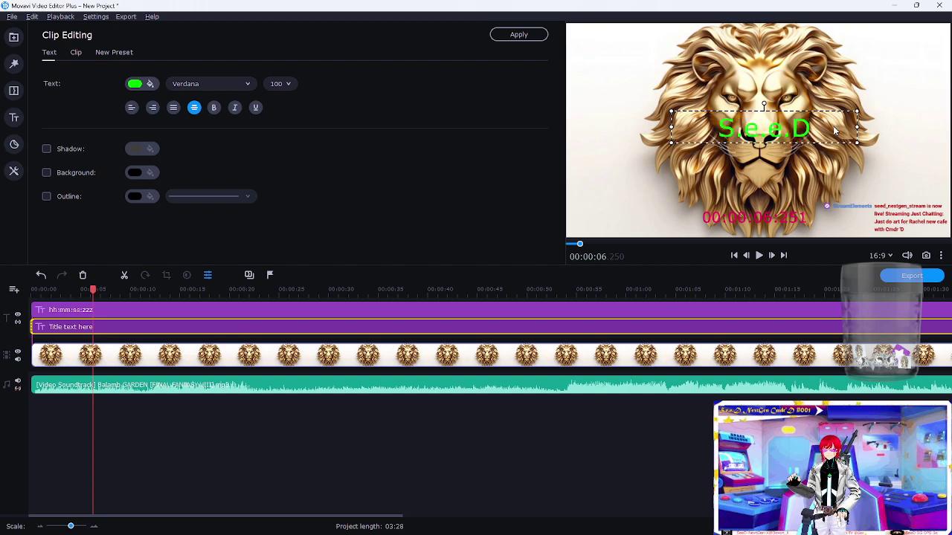
pyautogui.write(' Will')
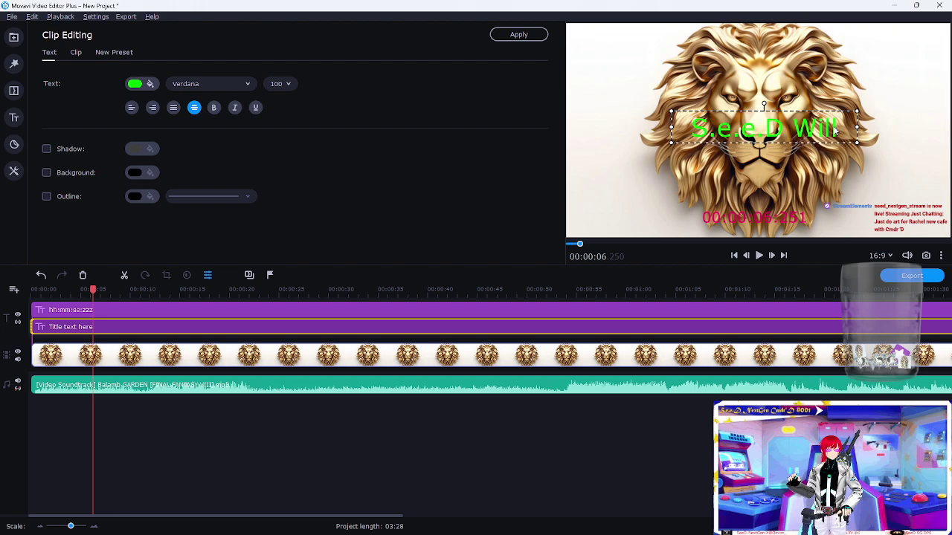
pyautogui.write(' be')
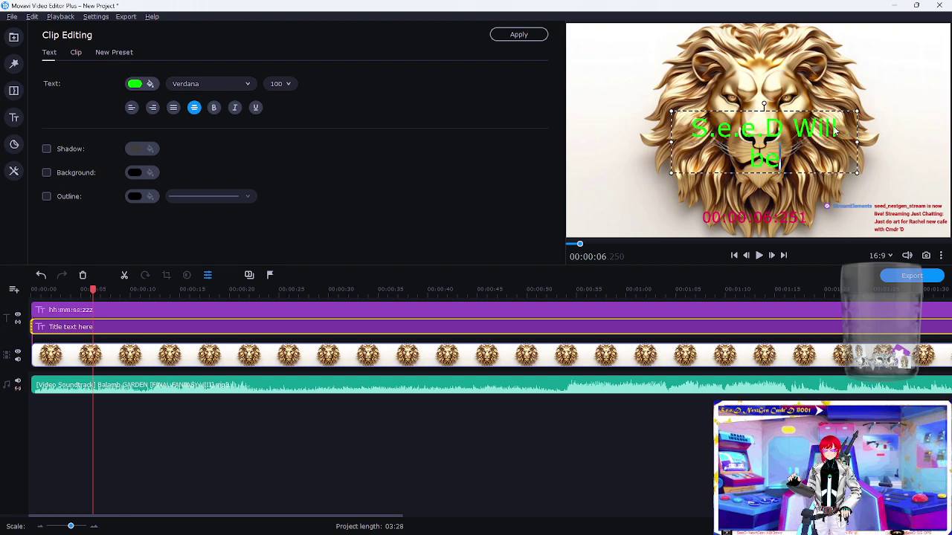
pyautogui.moveTo(857, 141); pyautogui.dragTo(942, 129)
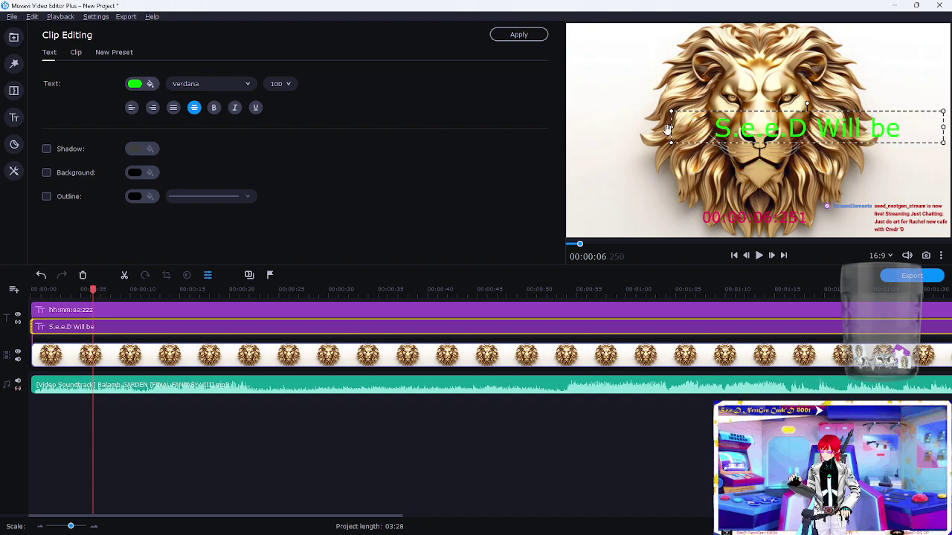
pyautogui.moveTo(670, 126); pyautogui.dragTo(563, 122)
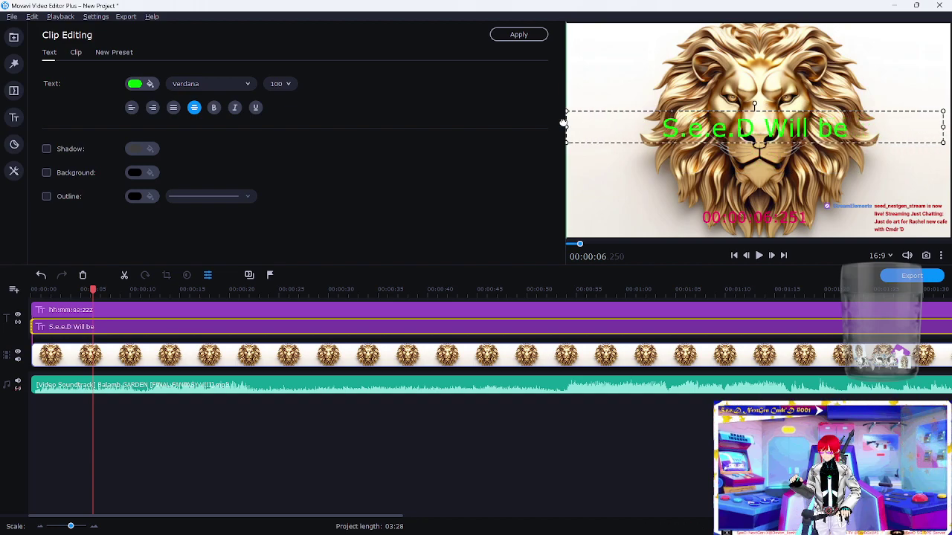
# Complete the title to read 'S.e.e.D NextGen Will be right back after this short break'.
pyautogui.doubleClick(853, 132)
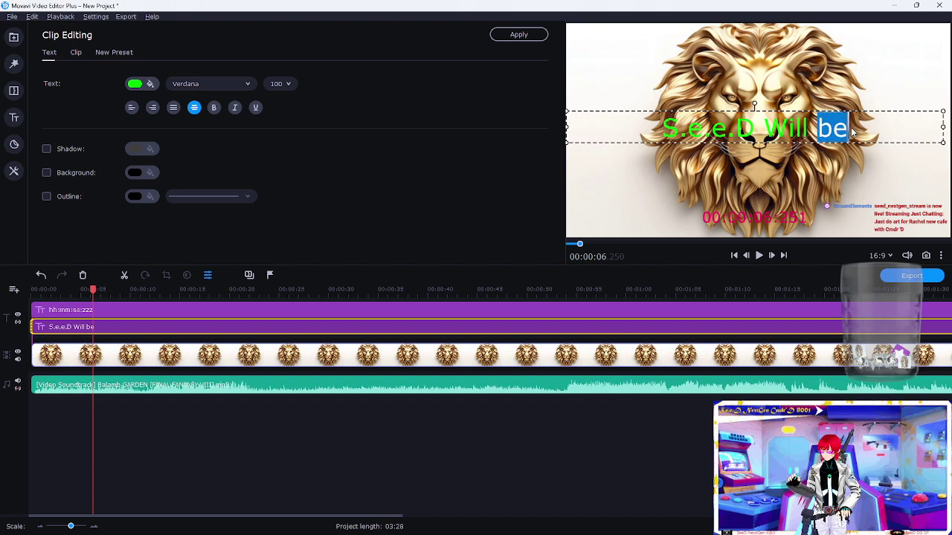
pyautogui.click(853, 131)
pyautogui.write('r')
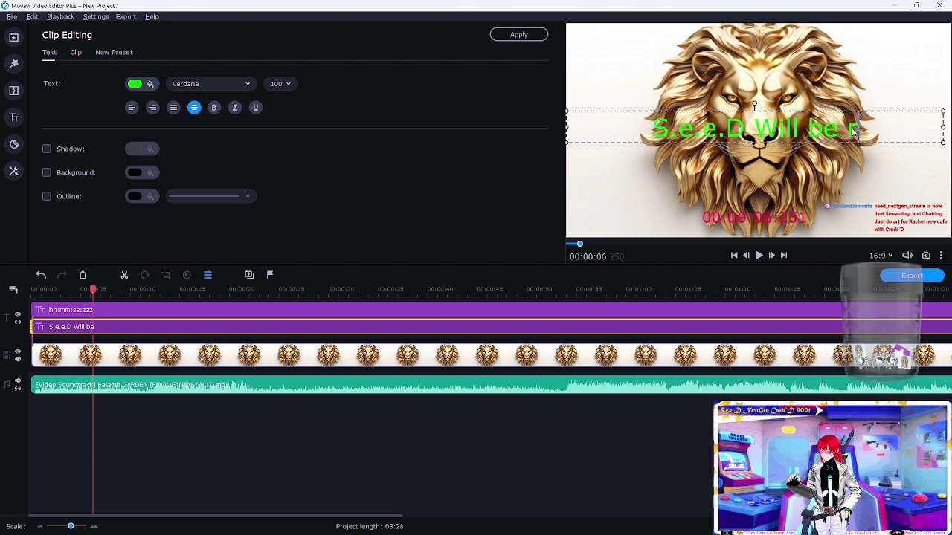
pyautogui.press('Left')
pyautogui.press('Left')
pyautogui.press('Left')
pyautogui.press('Left')
pyautogui.press('Left')
pyautogui.press('Left')
pyautogui.press('Left')
pyautogui.press('Left')
pyautogui.press('Left')
pyautogui.press('Left')
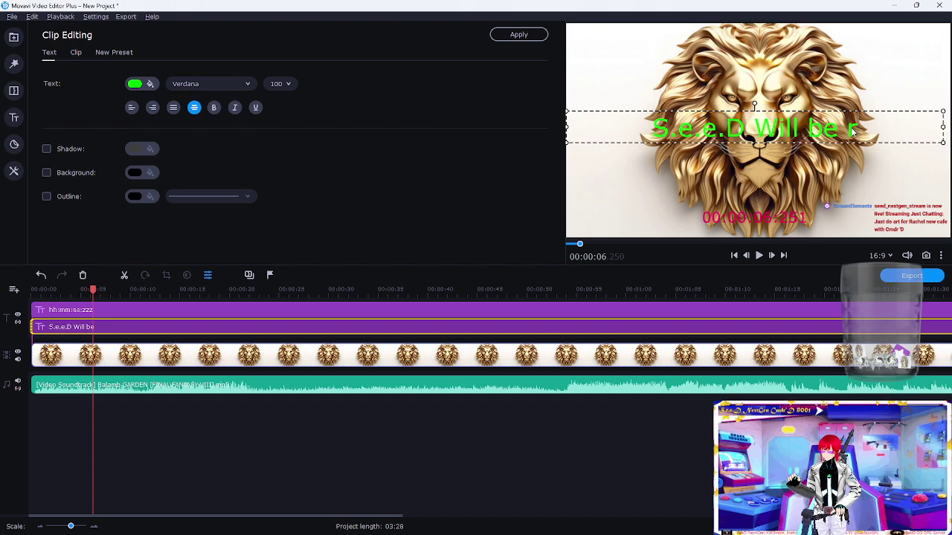
pyautogui.write('Next')
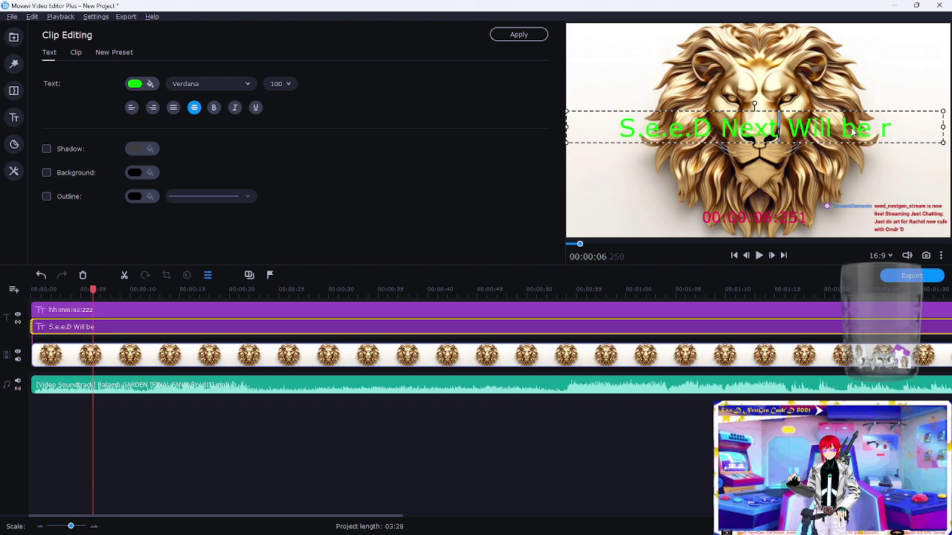
pyautogui.write('Gen W')
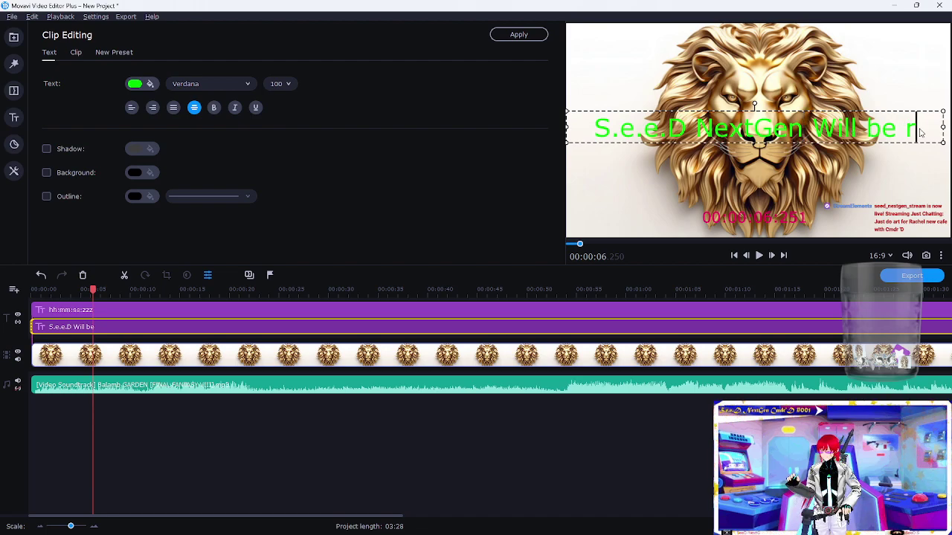
pyautogui.write('ill be right')
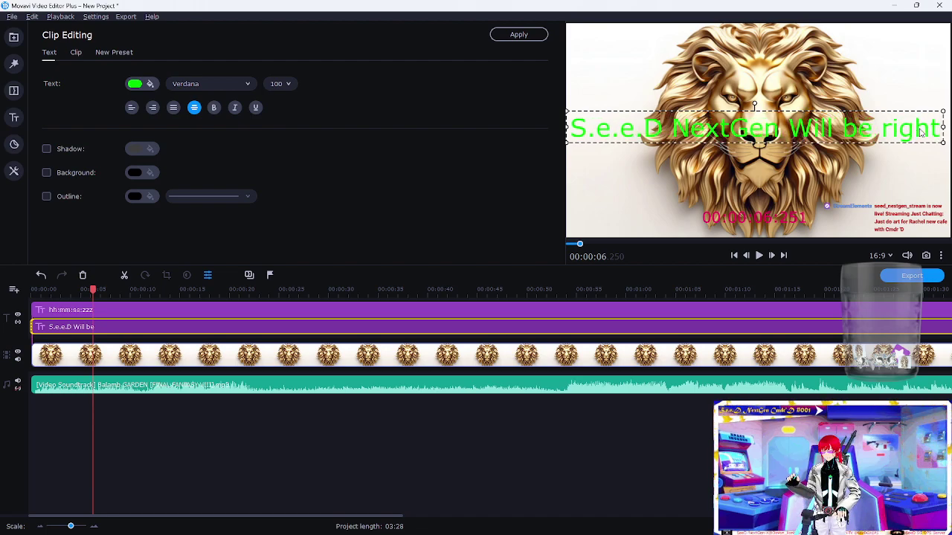
pyautogui.write(' bac')
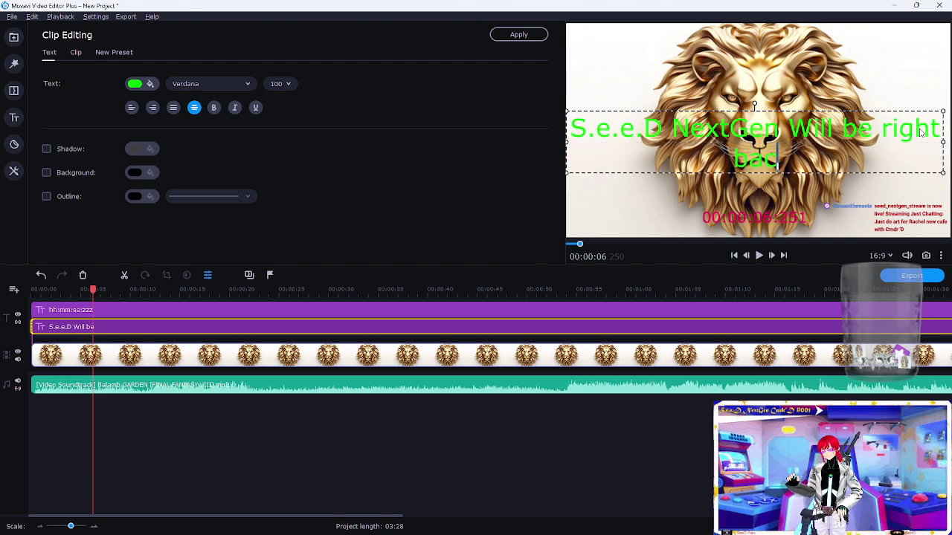
pyautogui.write('k ')
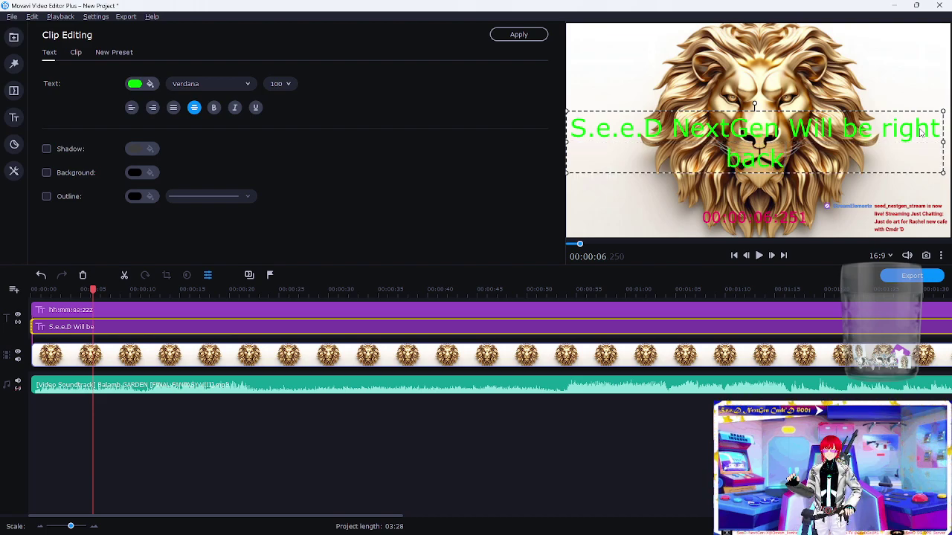
pyautogui.write('a')
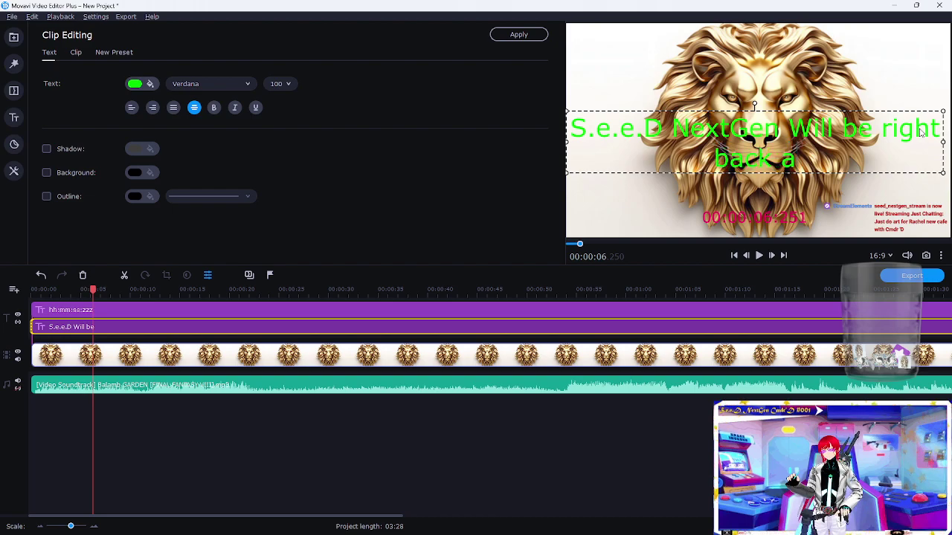
pyautogui.write('fte')
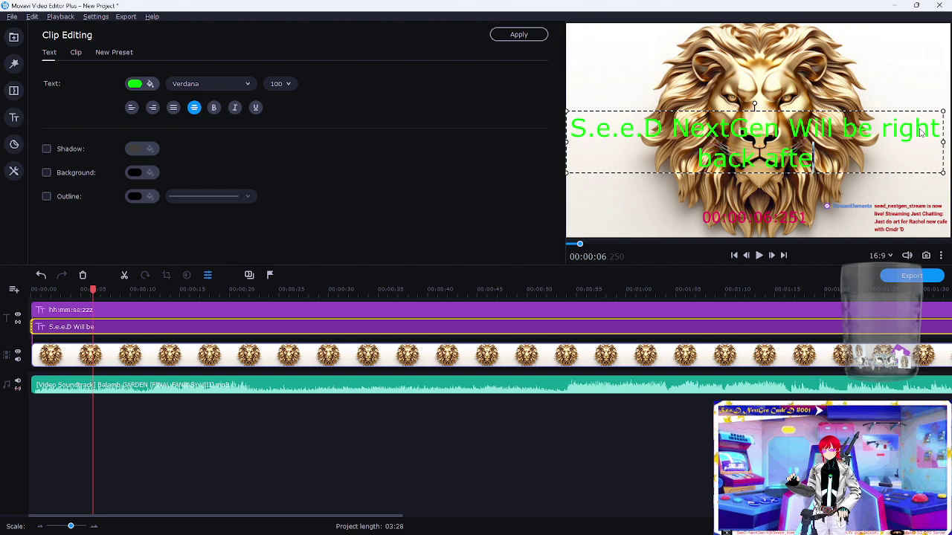
pyautogui.write('r thi')
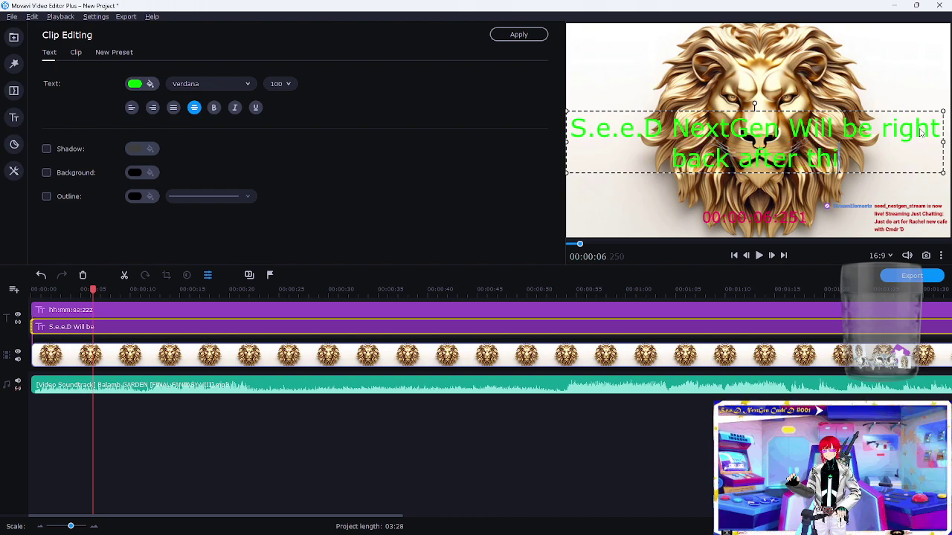
pyautogui.write('s')
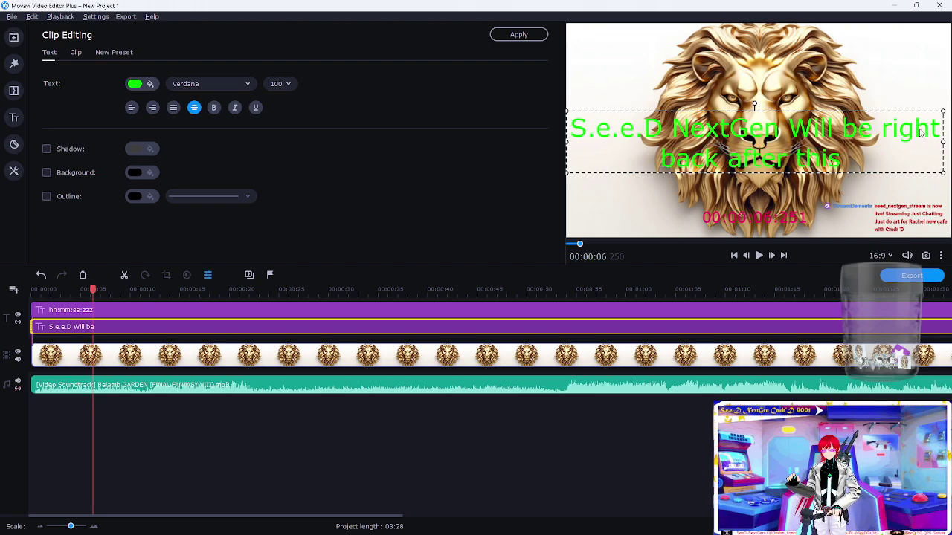
pyautogui.write(' sh')
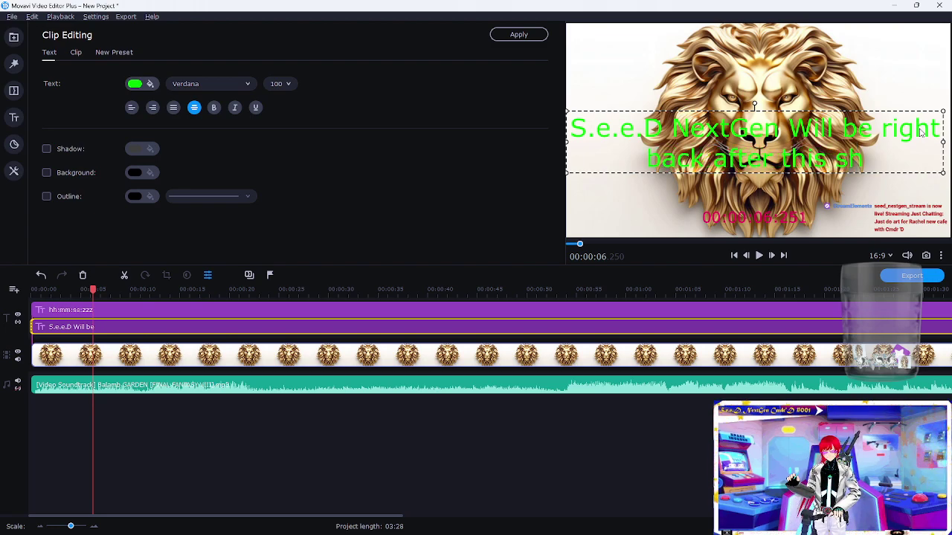
pyautogui.write('o')
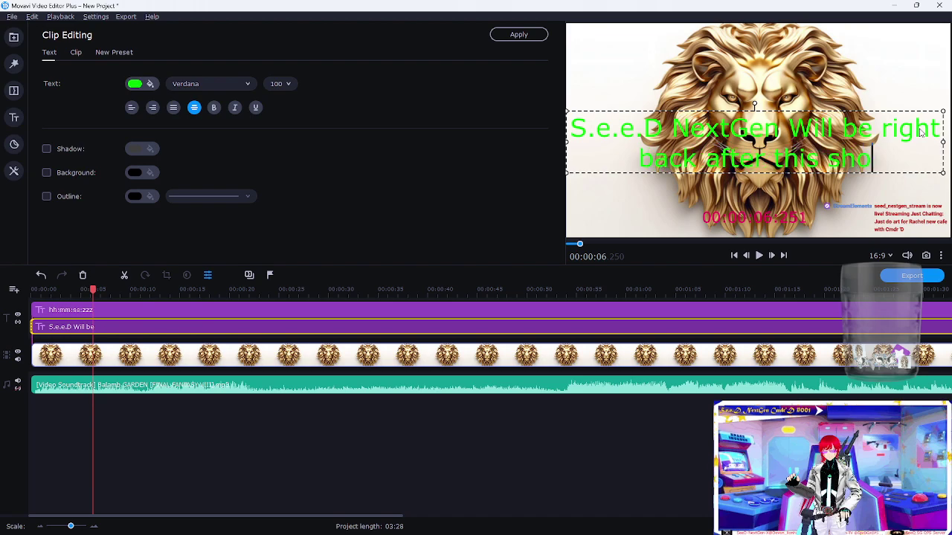
pyautogui.write('rt br')
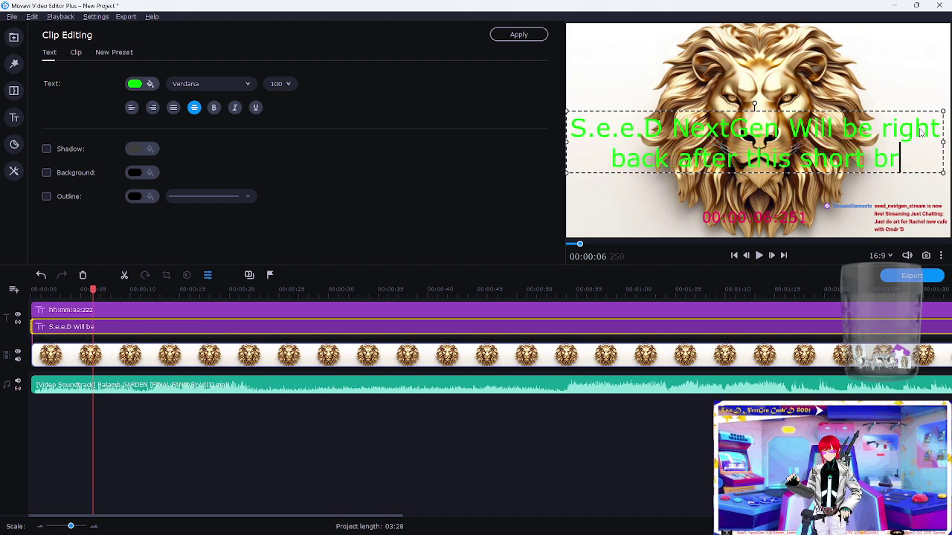
pyautogui.write('ea')
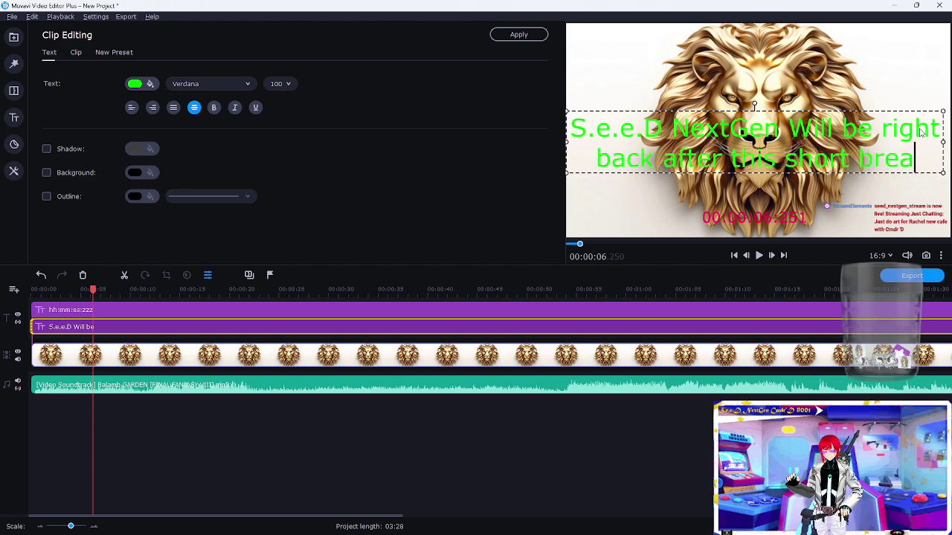
pyautogui.write('k')
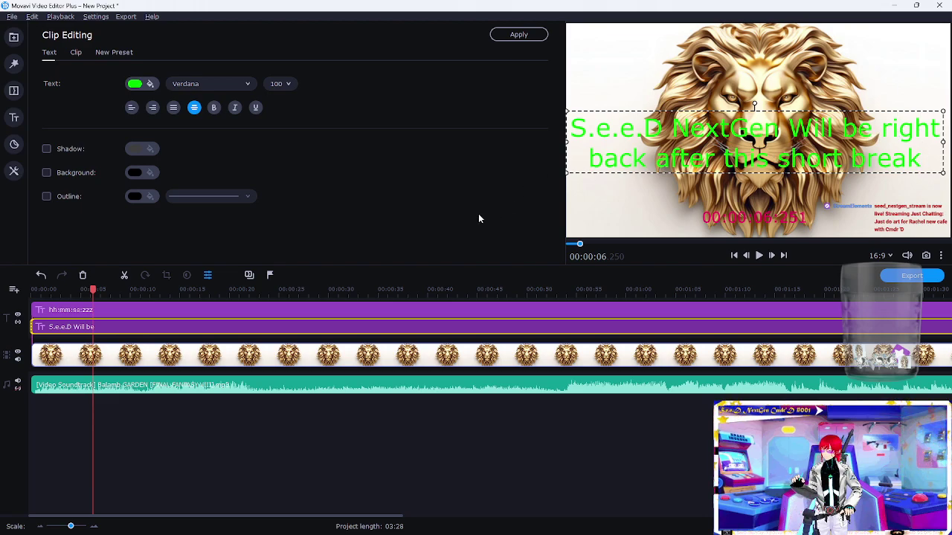
pyautogui.moveTo(92, 290); pyautogui.dragTo(31, 290)
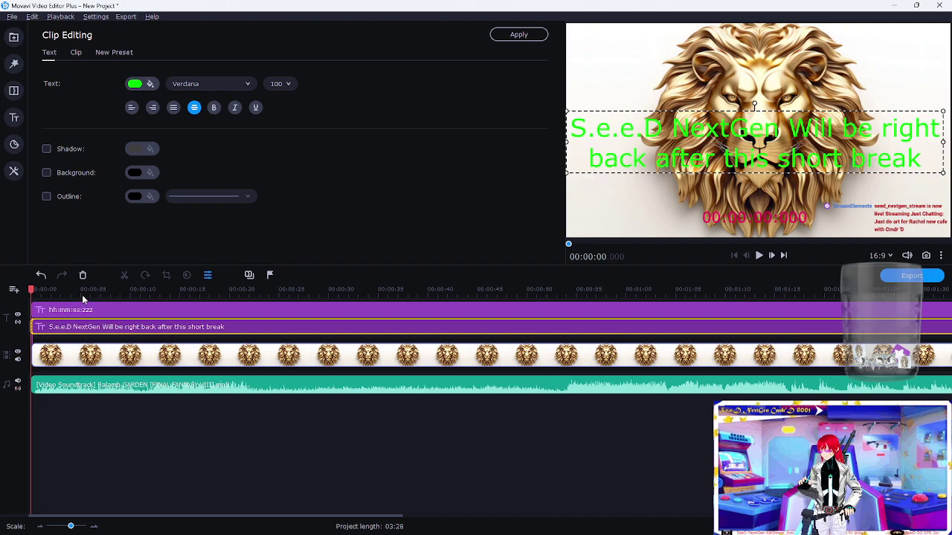
# Split the green title clip at 5, 10, 15 and 20 seconds.
pyautogui.click(81, 294)
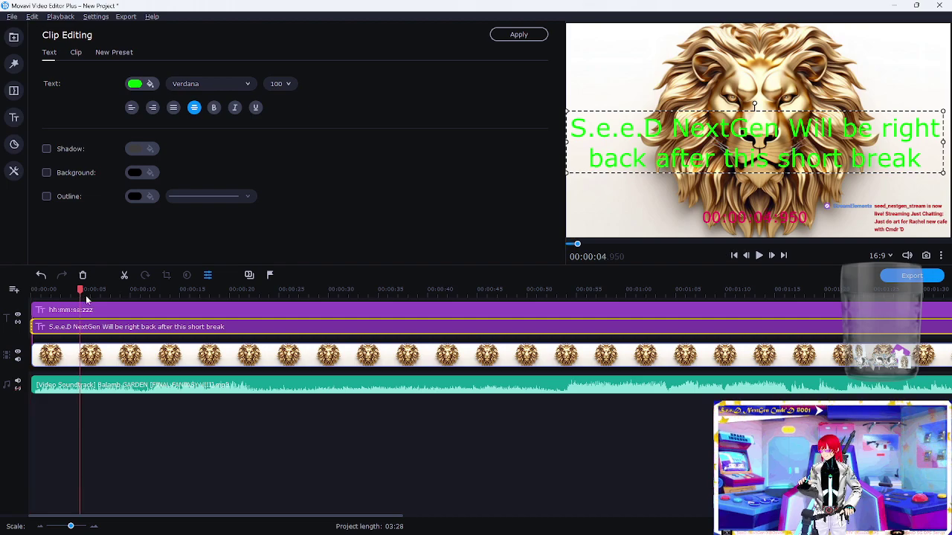
pyautogui.click(125, 277)
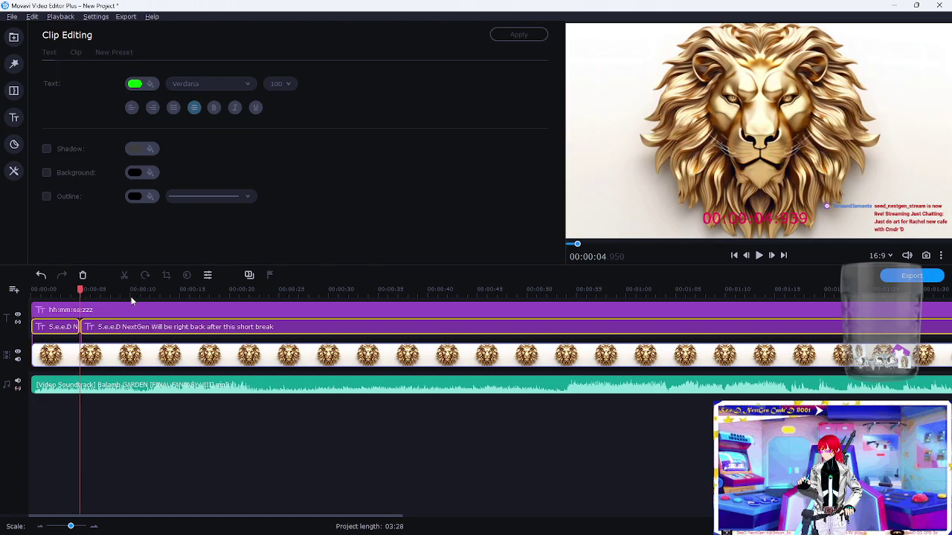
pyautogui.click(129, 294)
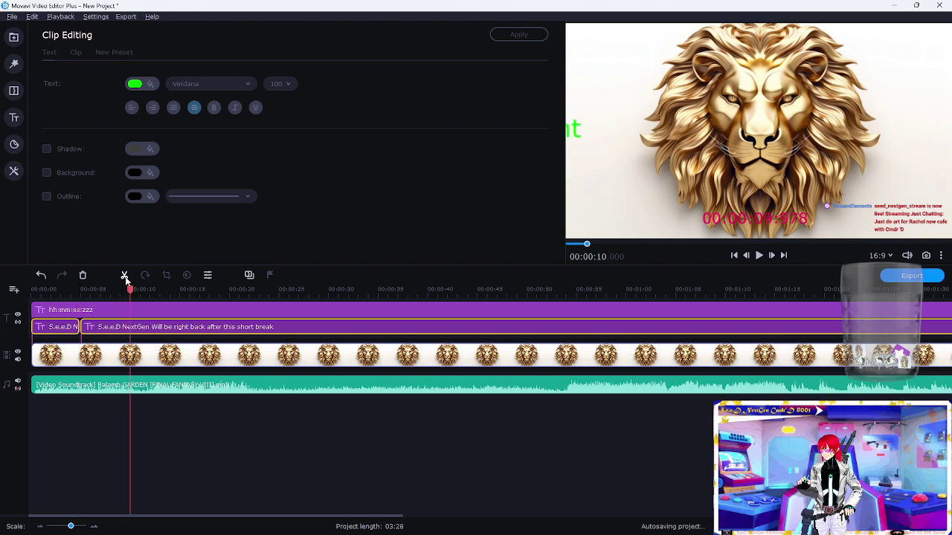
pyautogui.click(124, 275)
pyautogui.click(180, 298)
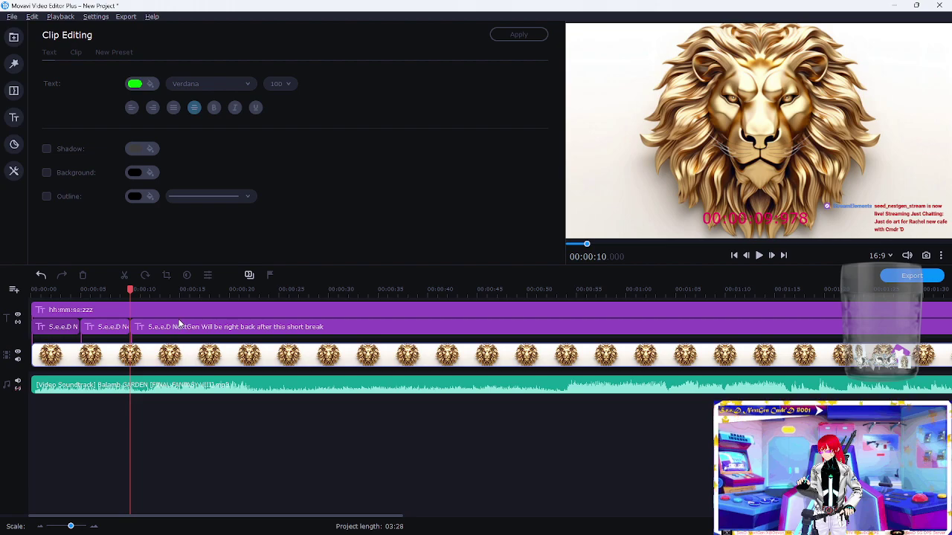
pyautogui.click(179, 325)
pyautogui.click(179, 290)
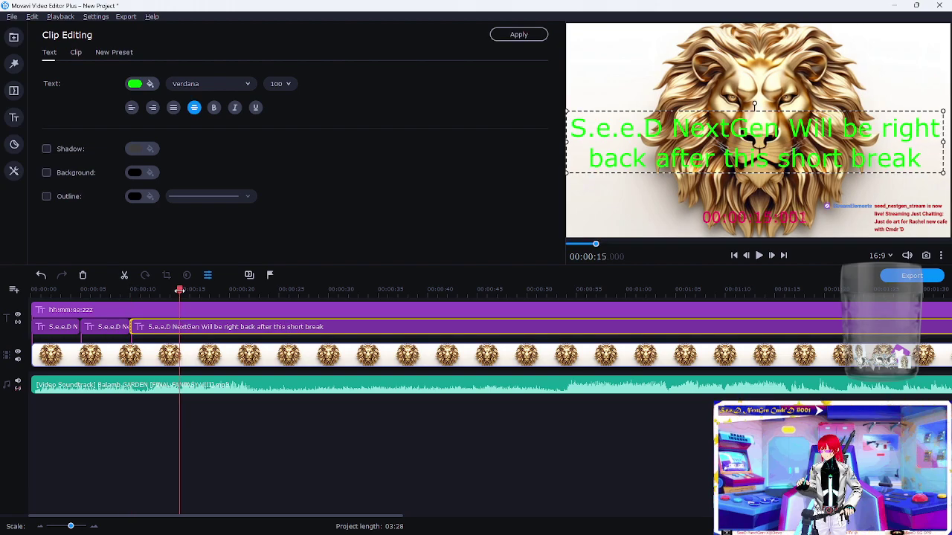
pyautogui.click(126, 276)
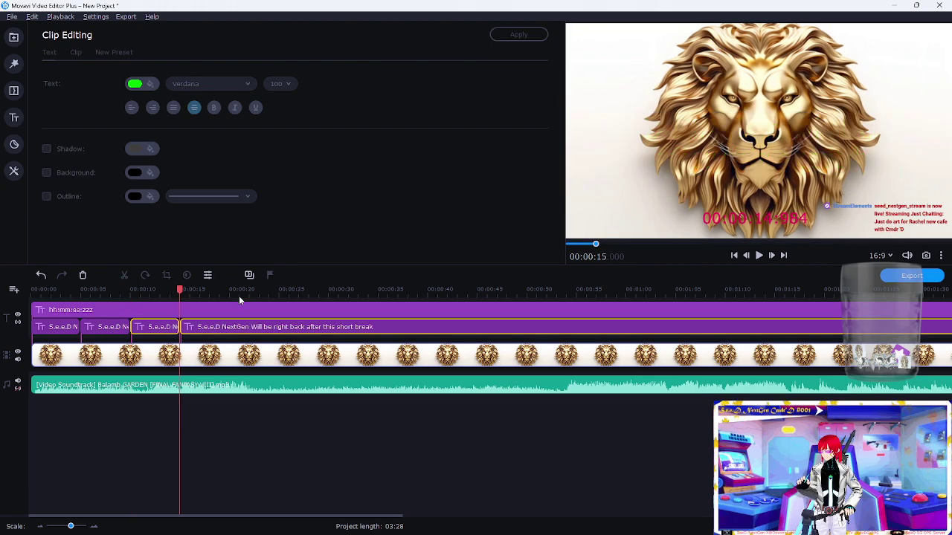
pyautogui.click(232, 328)
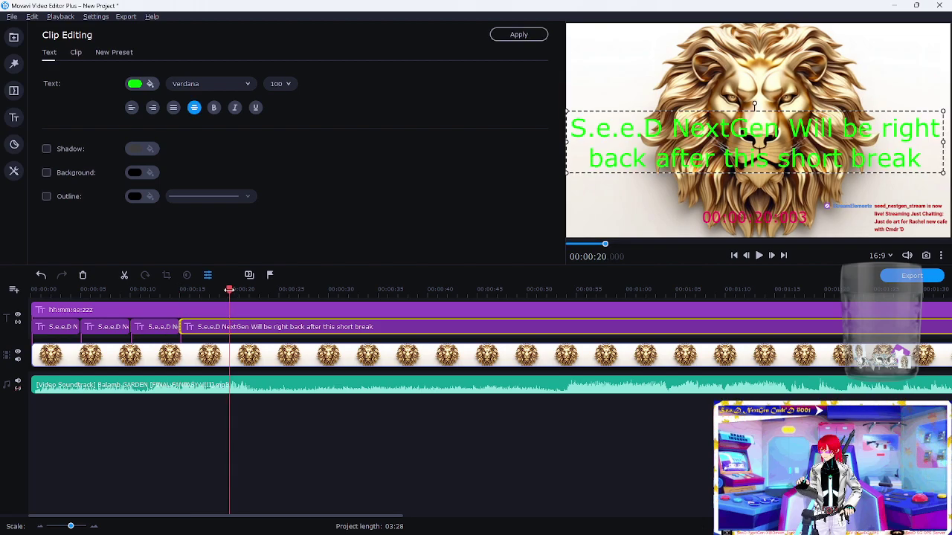
pyautogui.click(125, 277)
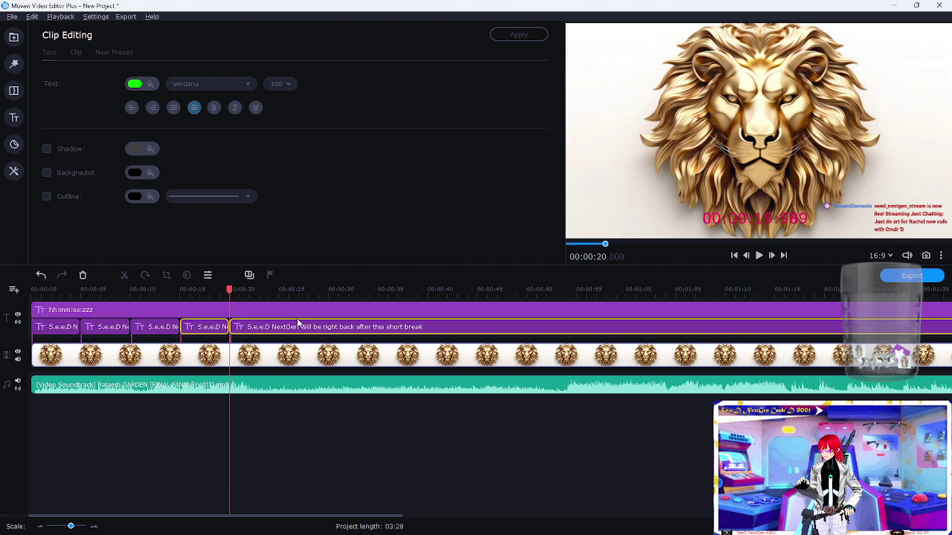
pyautogui.click(277, 330)
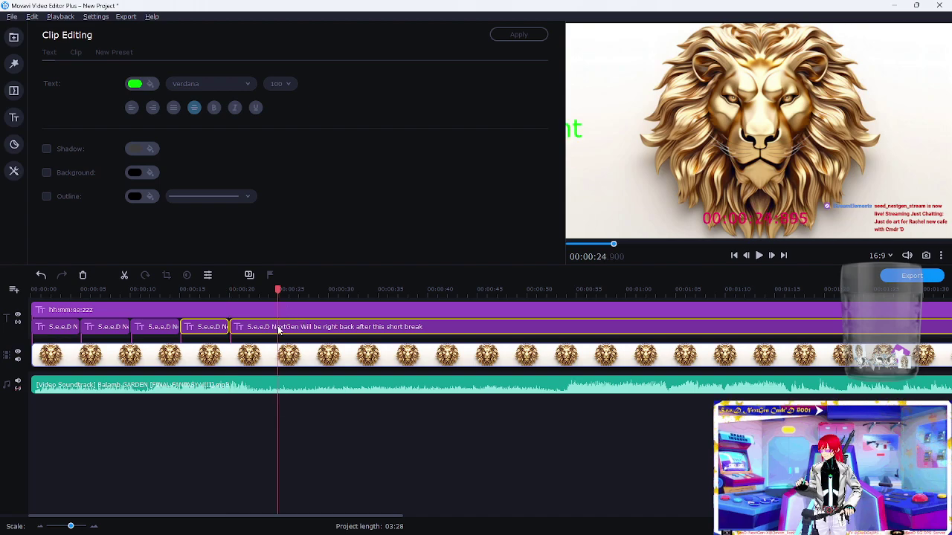
# Continue splitting the title clip at 25, 30, 35, 40, 45 and 50 seconds.
pyautogui.moveTo(276, 292); pyautogui.dragTo(279, 299)
pyautogui.click(125, 275)
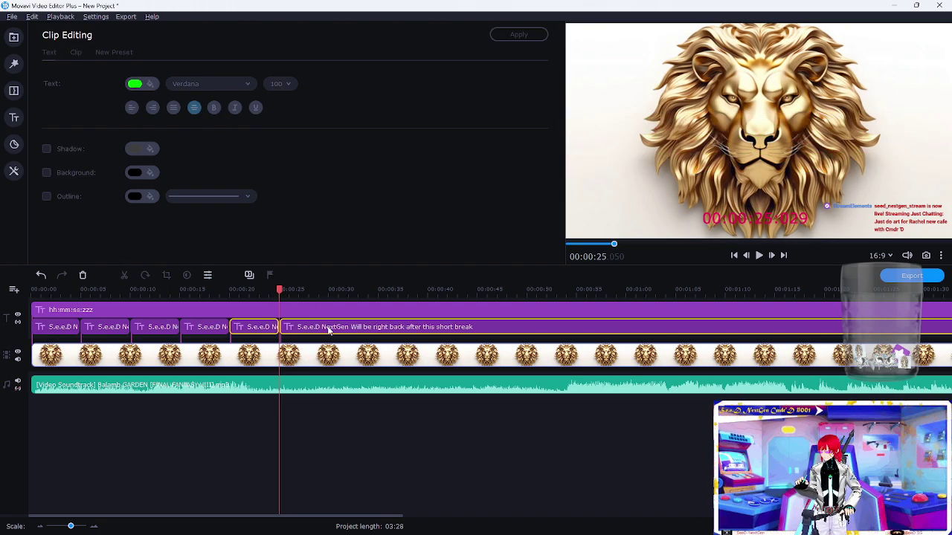
pyautogui.click(328, 331)
pyautogui.moveTo(327, 291); pyautogui.dragTo(329, 290)
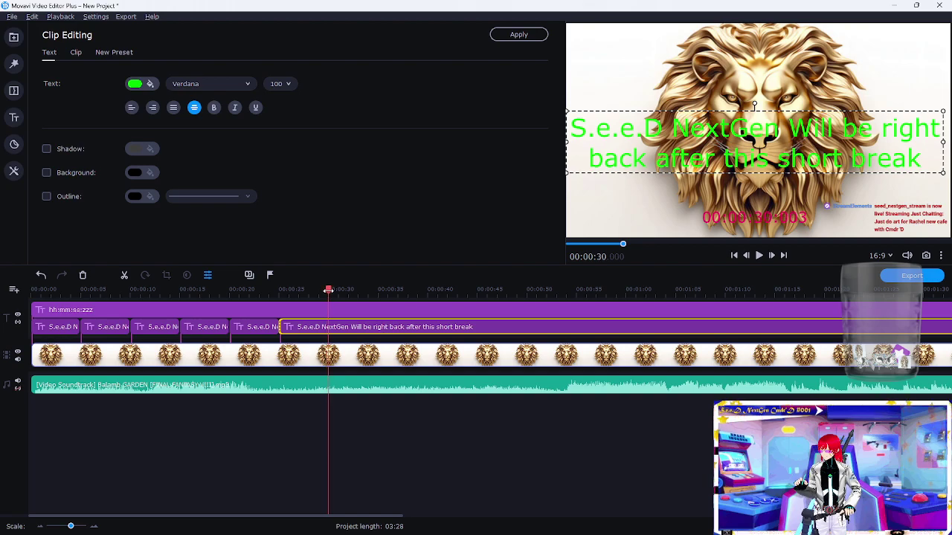
pyautogui.click(124, 275)
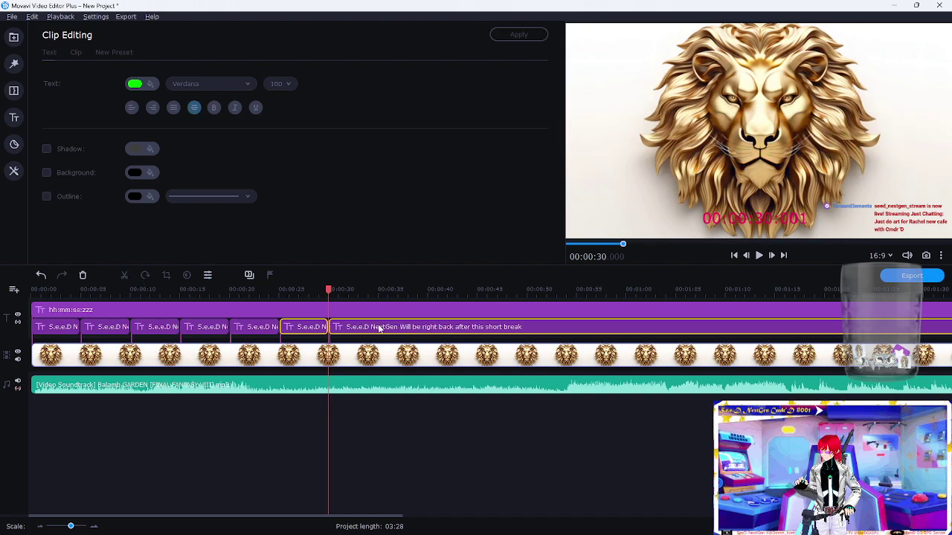
pyautogui.click(379, 329)
pyautogui.click(124, 279)
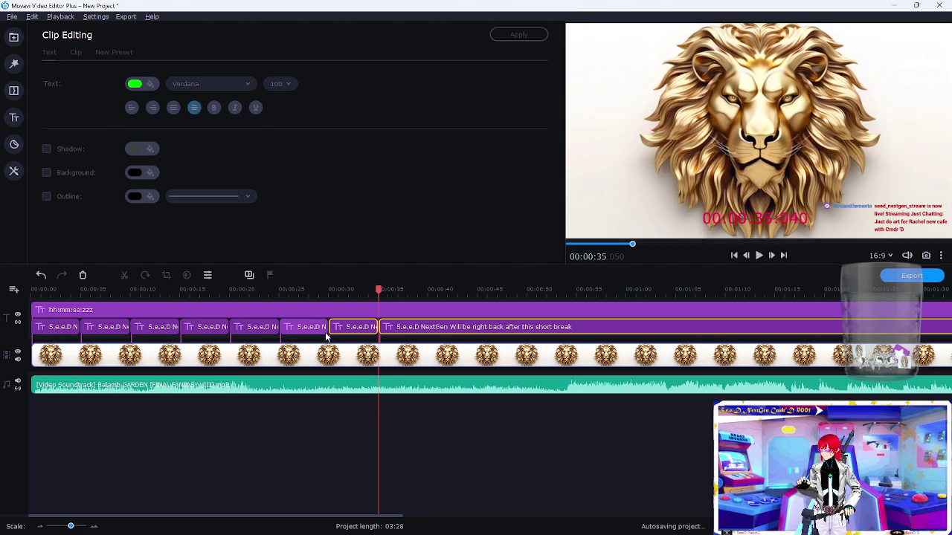
pyautogui.click(427, 331)
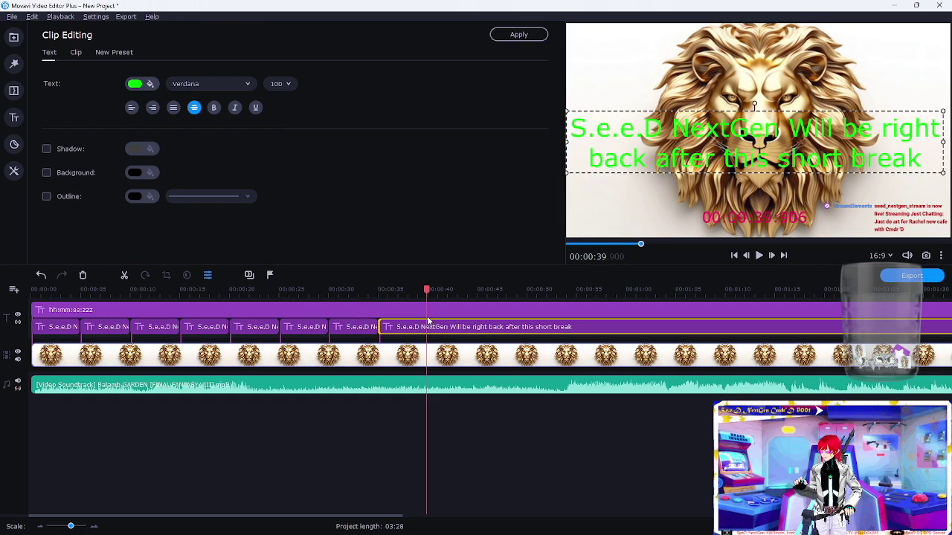
pyautogui.moveTo(424, 289); pyautogui.dragTo(427, 290)
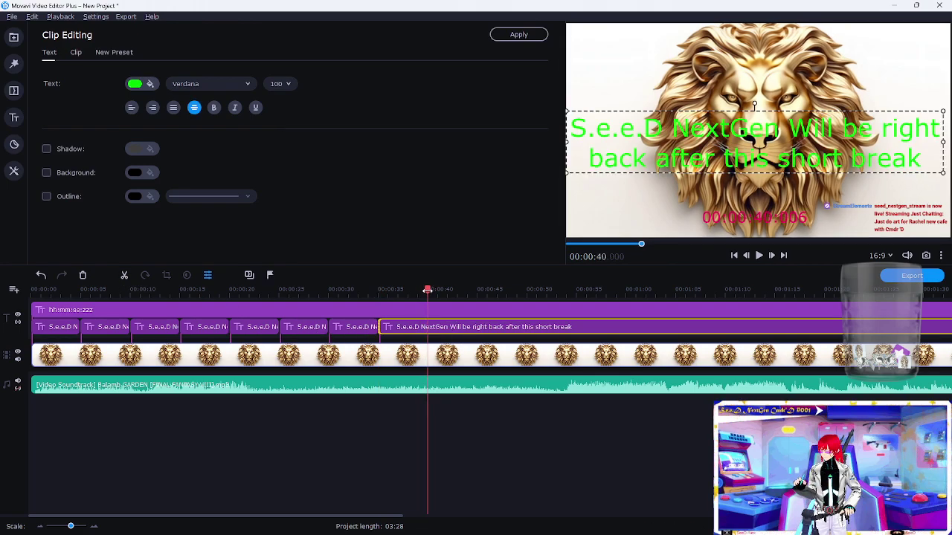
pyautogui.click(126, 276)
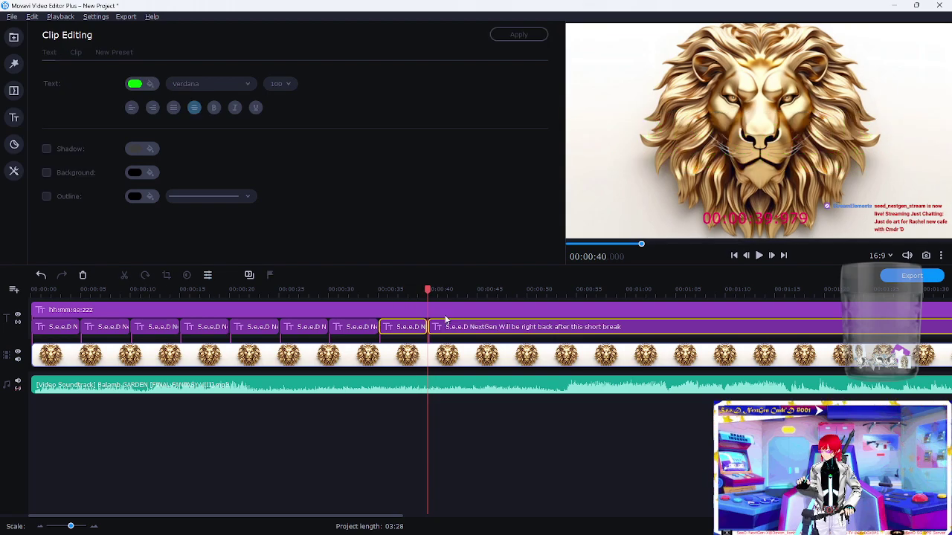
pyautogui.click(478, 329)
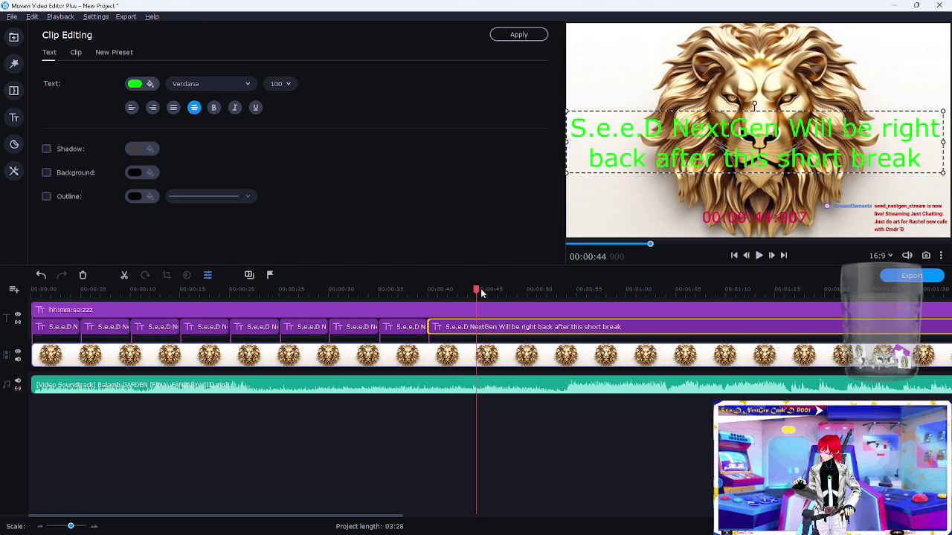
pyautogui.click(478, 289)
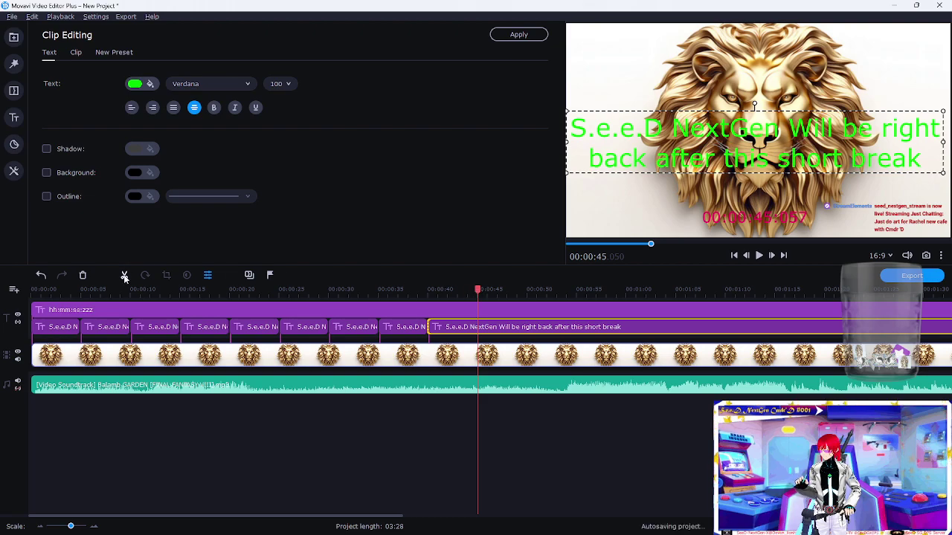
pyautogui.click(124, 275)
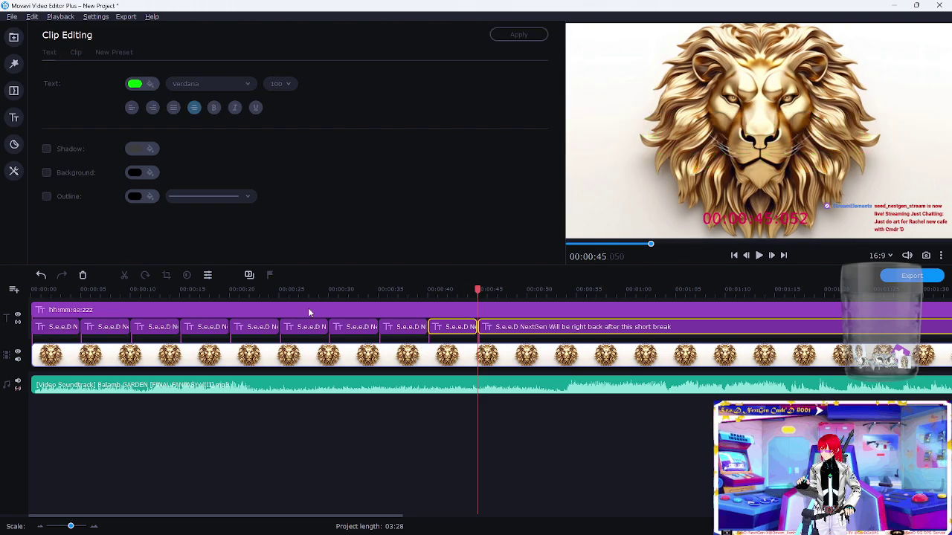
pyautogui.click(528, 330)
pyautogui.click(527, 290)
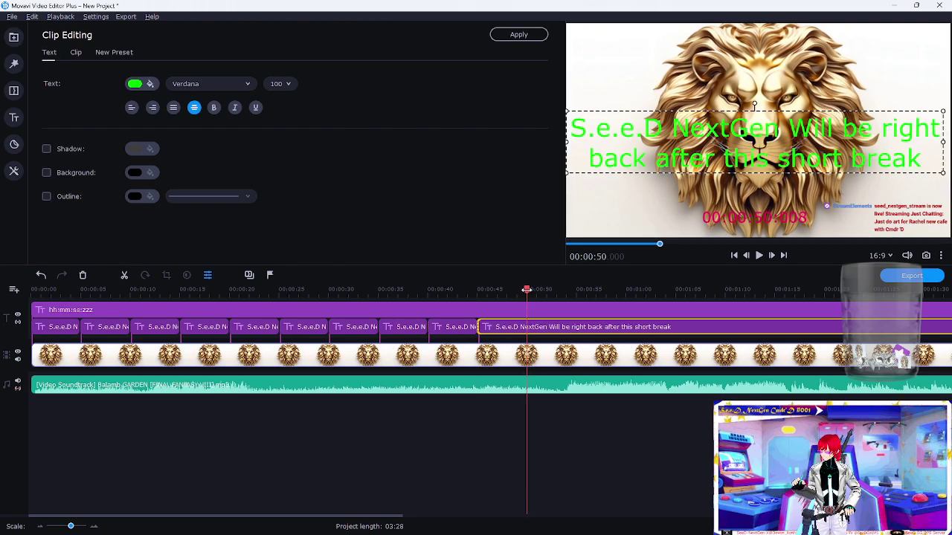
pyautogui.click(122, 275)
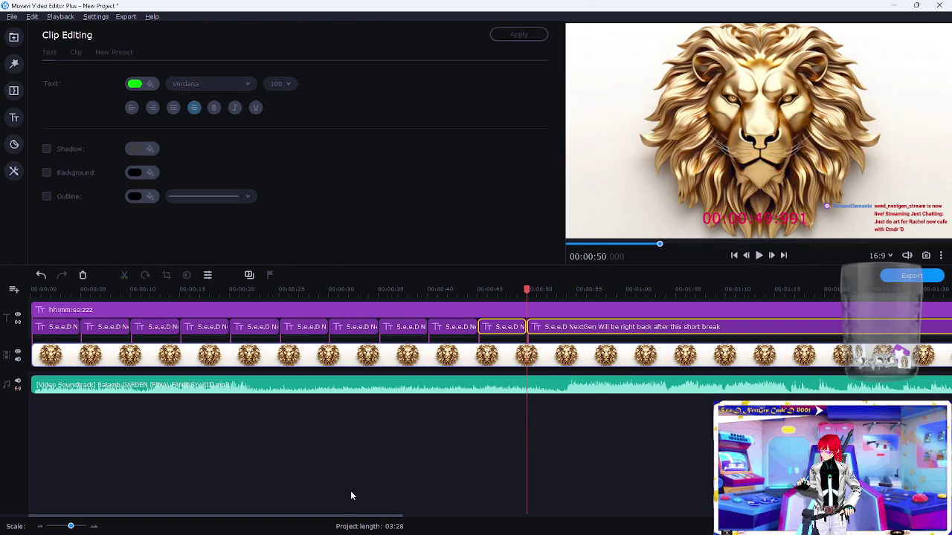
pyautogui.moveTo(365, 515); pyautogui.dragTo(409, 516)
# Split the long title clip at 0:55, 1:00, 1:05, 1:10, 1:15, 1:20 and 1:25.
pyautogui.click(469, 328)
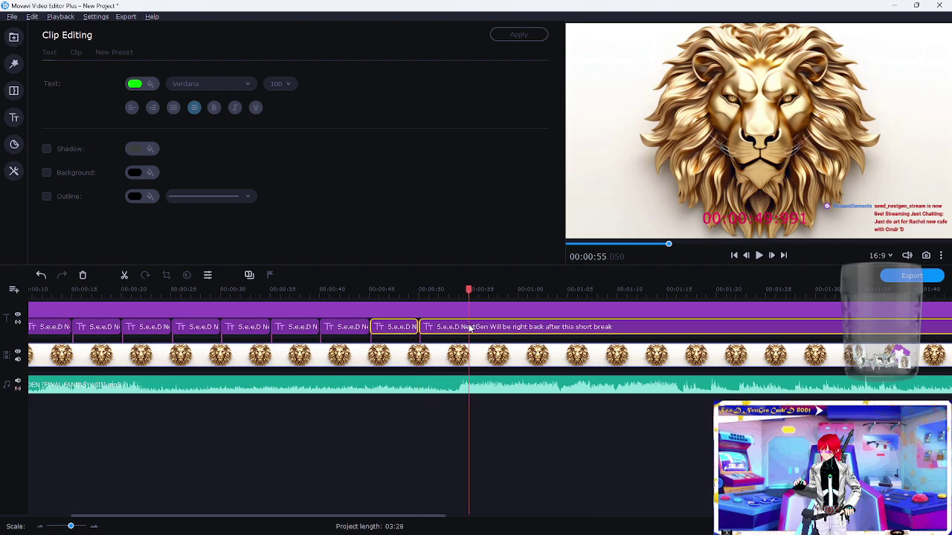
pyautogui.click(126, 279)
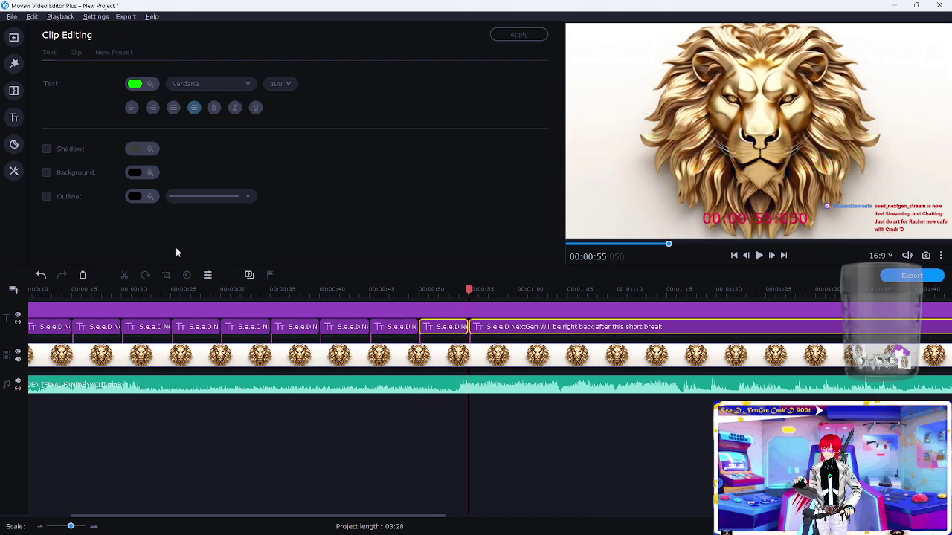
pyautogui.click(519, 328)
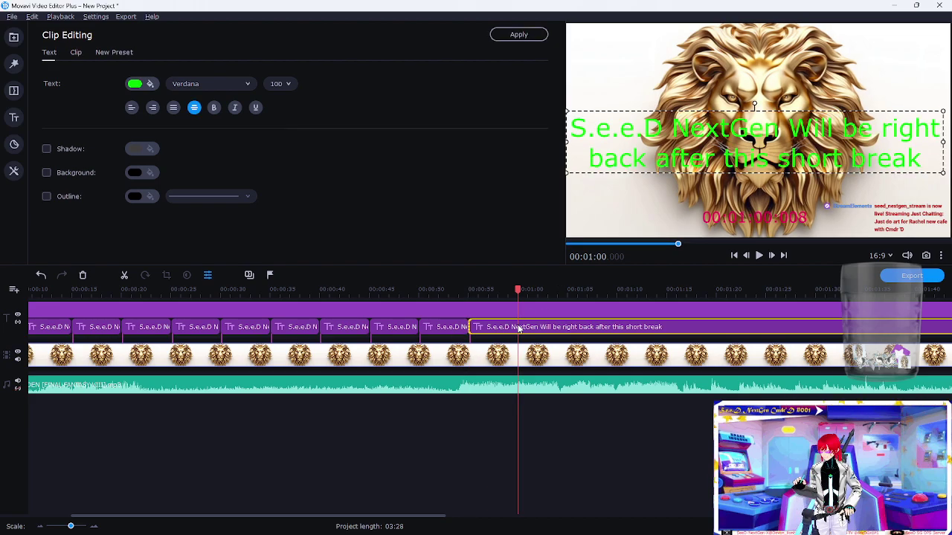
pyautogui.click(124, 275)
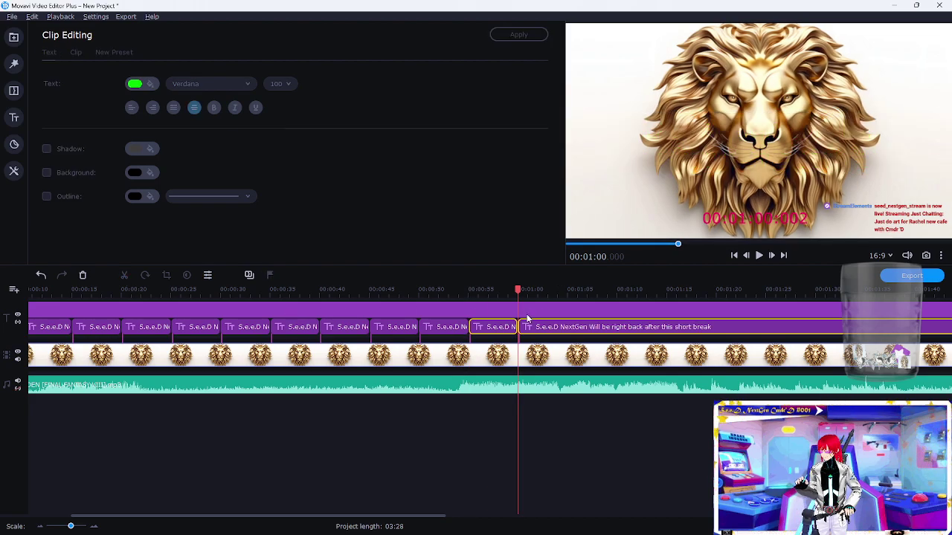
pyautogui.click(567, 328)
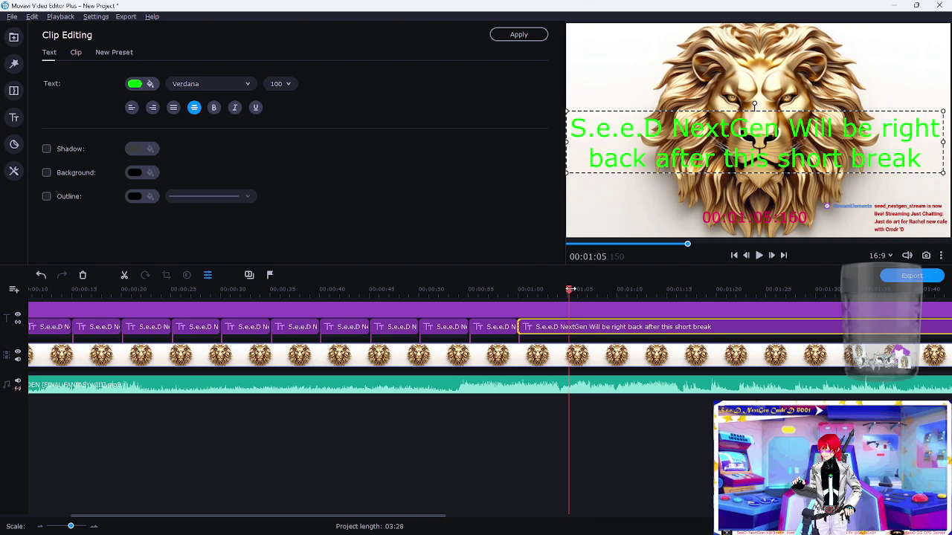
pyautogui.moveTo(568, 288); pyautogui.dragTo(566, 289)
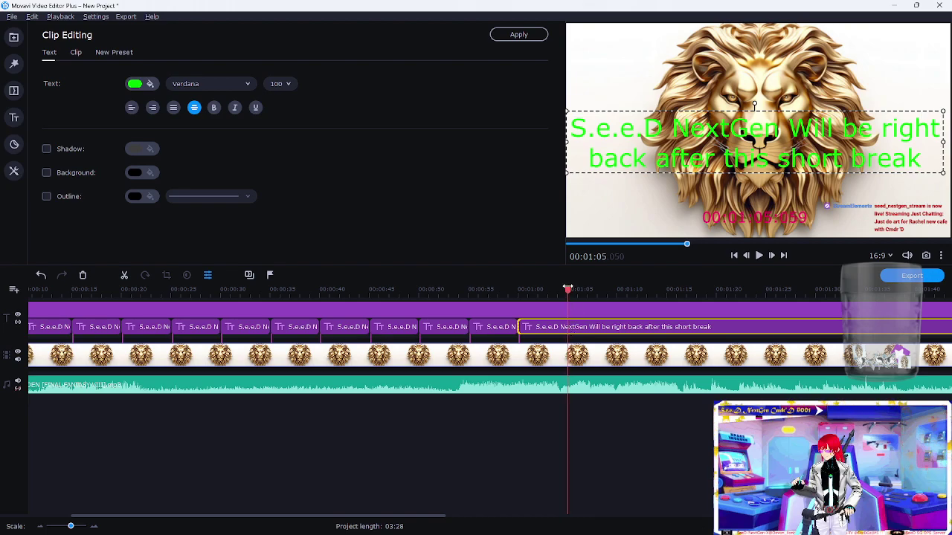
pyautogui.click(124, 275)
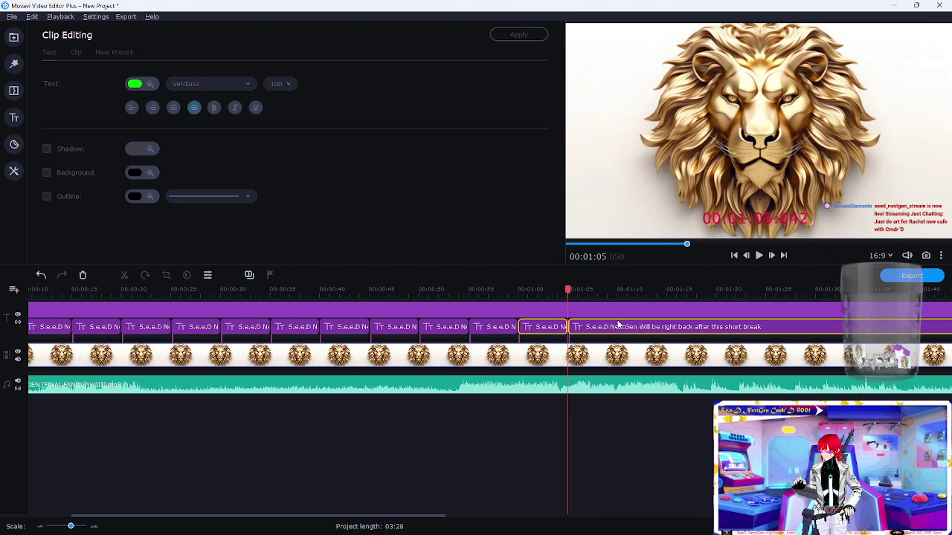
pyautogui.click(617, 327)
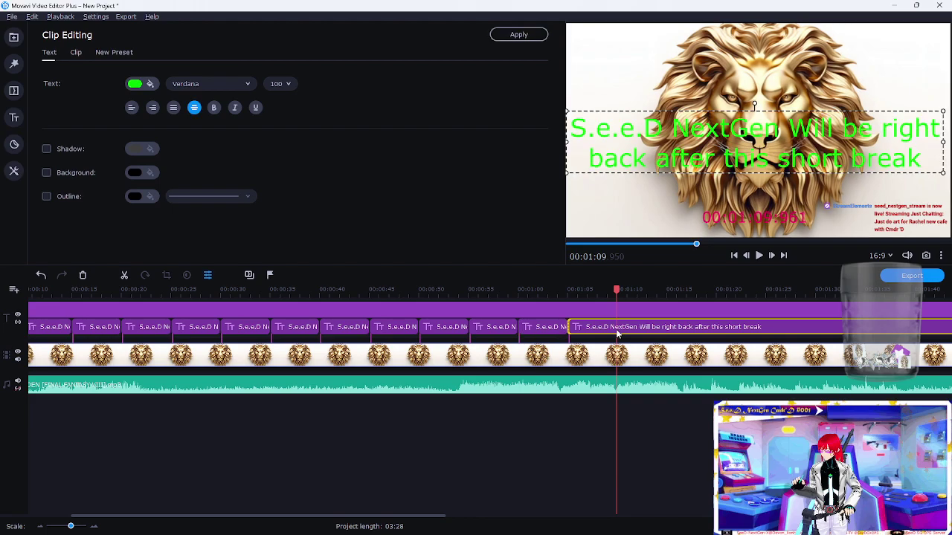
pyautogui.click(125, 276)
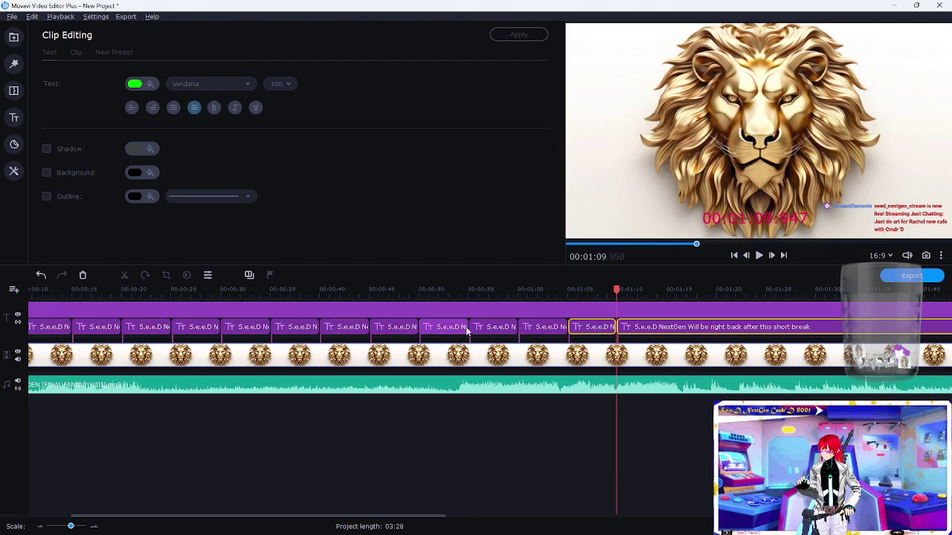
pyautogui.click(666, 329)
pyautogui.click(124, 275)
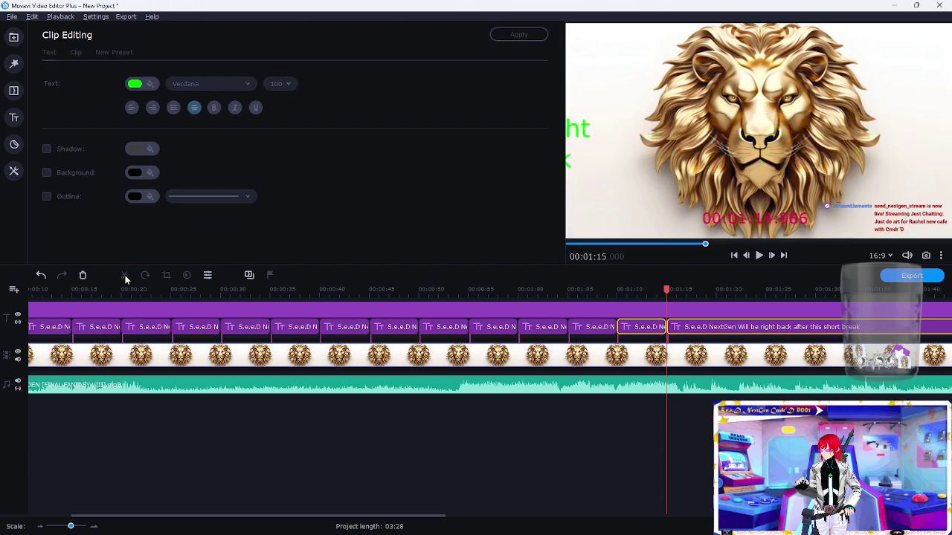
pyautogui.click(716, 329)
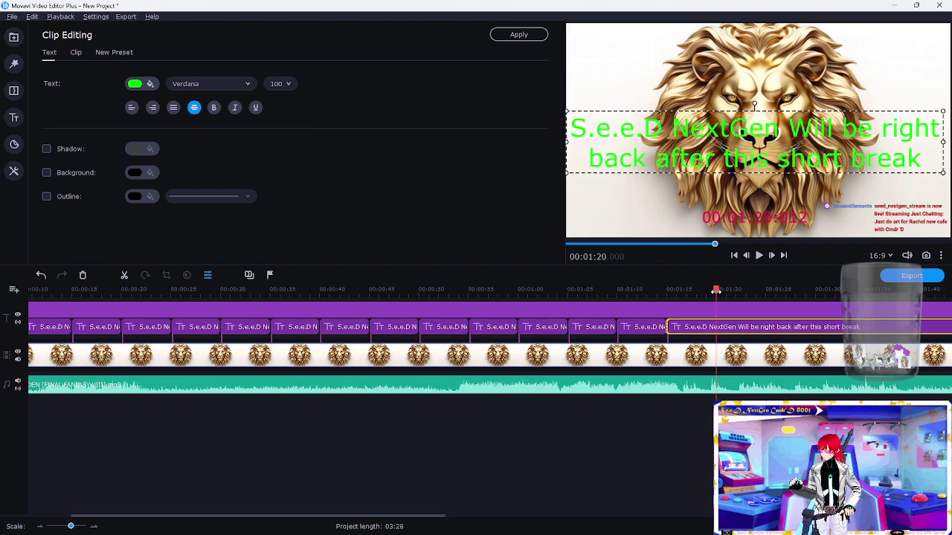
pyautogui.click(124, 275)
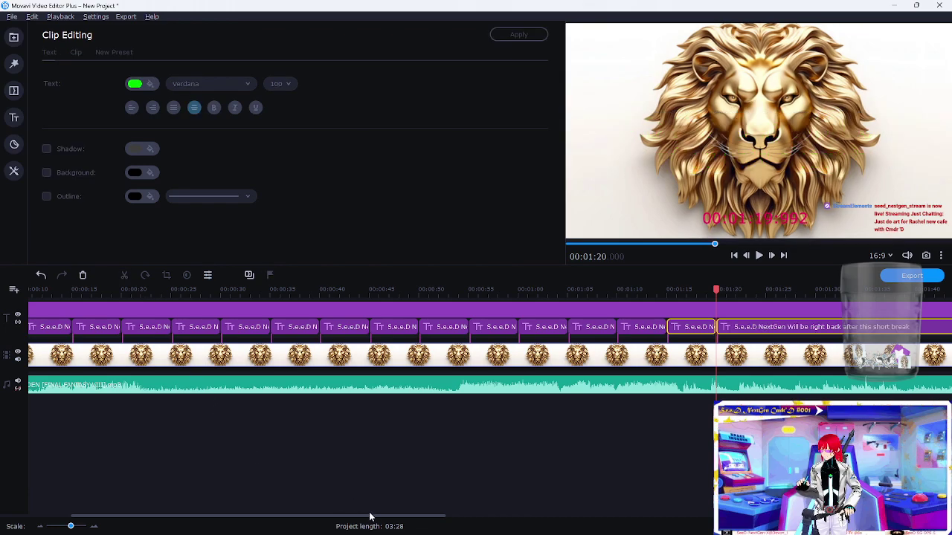
pyautogui.moveTo(374, 518); pyautogui.dragTo(469, 519)
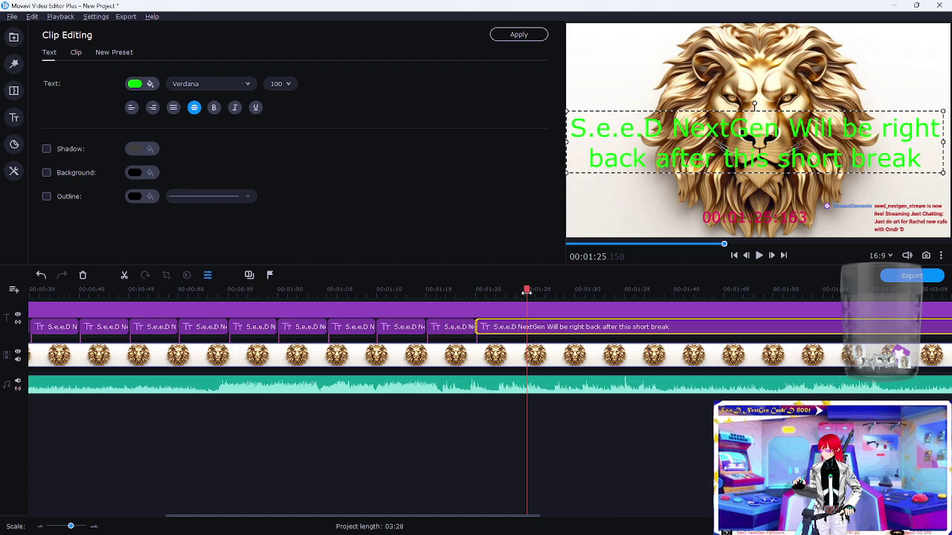
pyautogui.moveTo(526, 292); pyautogui.dragTo(525, 292)
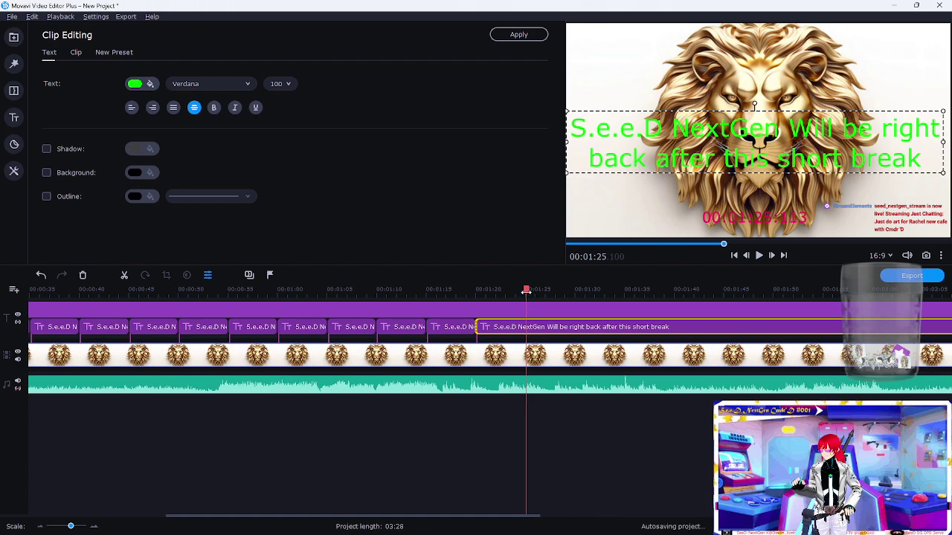
pyautogui.click(125, 275)
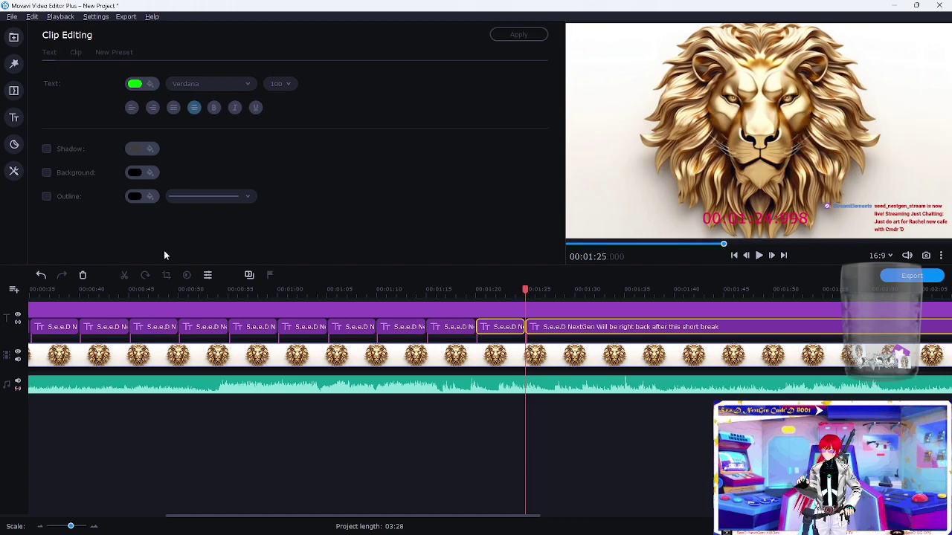
# Split the remaining title clip at 1:30, 1:35, 1:40, 1:45 and 1:50.
pyautogui.click(577, 329)
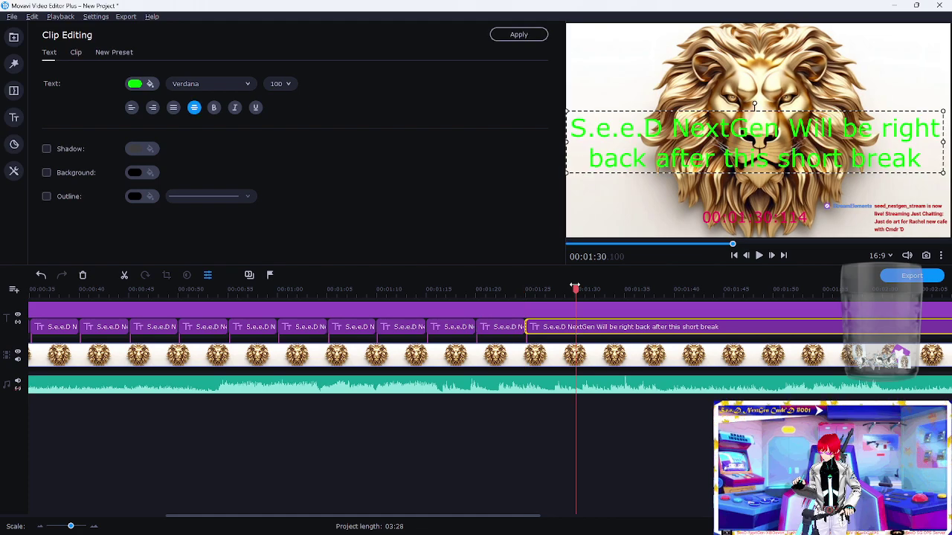
pyautogui.moveTo(573, 289); pyautogui.dragTo(575, 296)
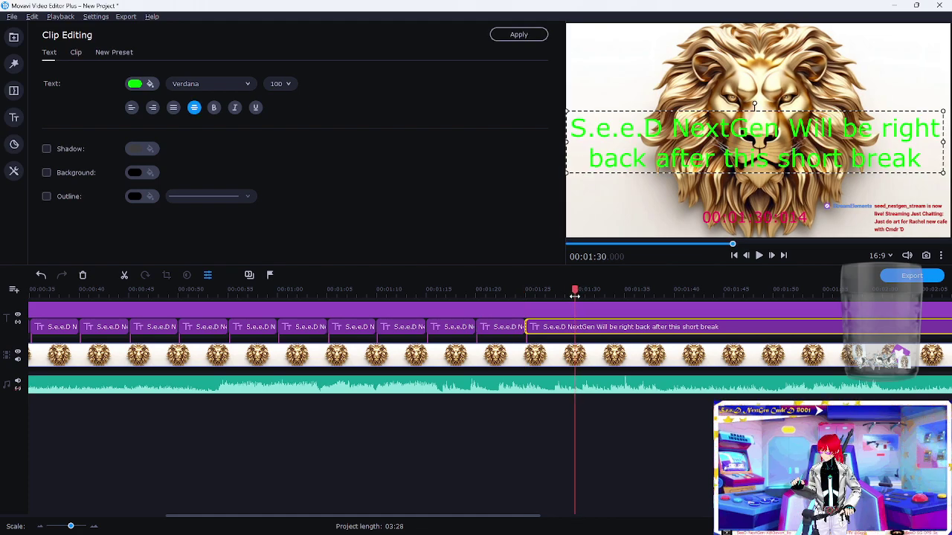
pyautogui.click(125, 275)
pyautogui.click(625, 328)
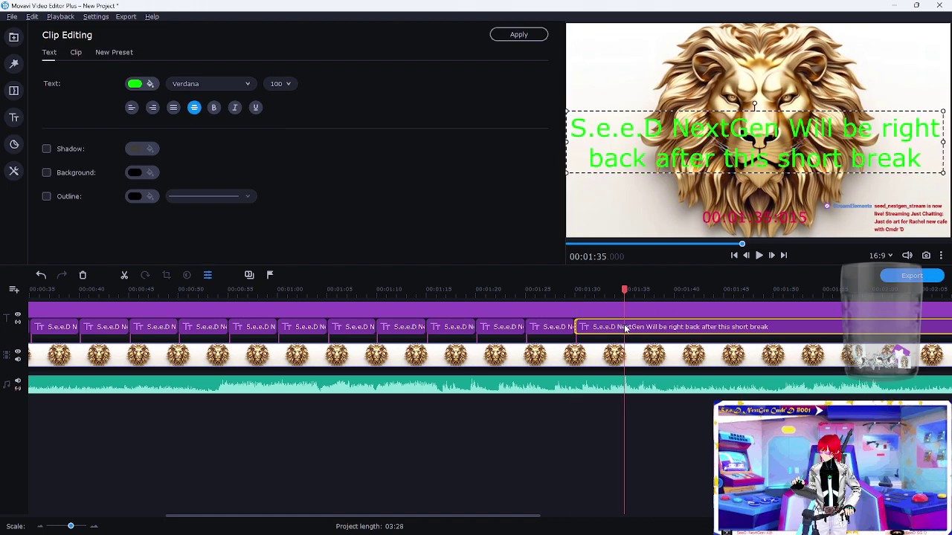
pyautogui.click(125, 276)
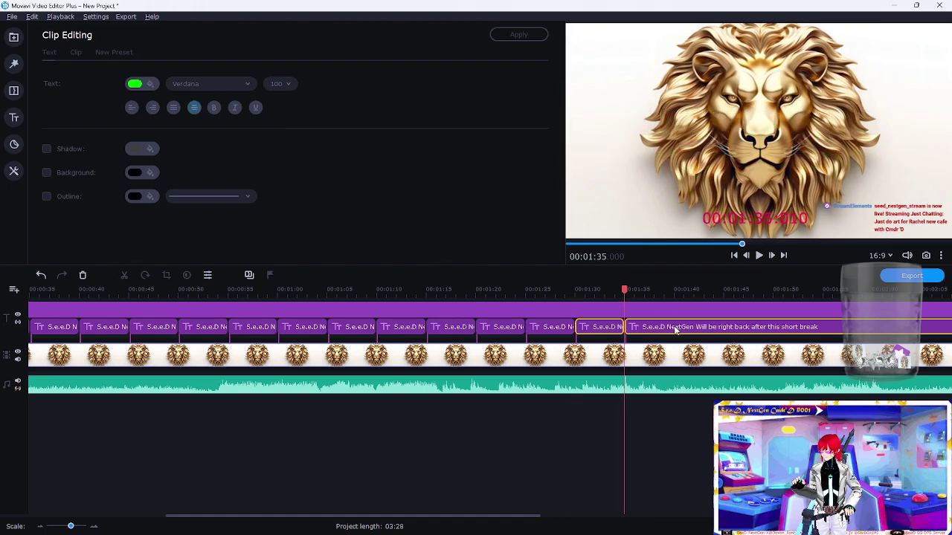
pyautogui.click(675, 328)
pyautogui.click(128, 276)
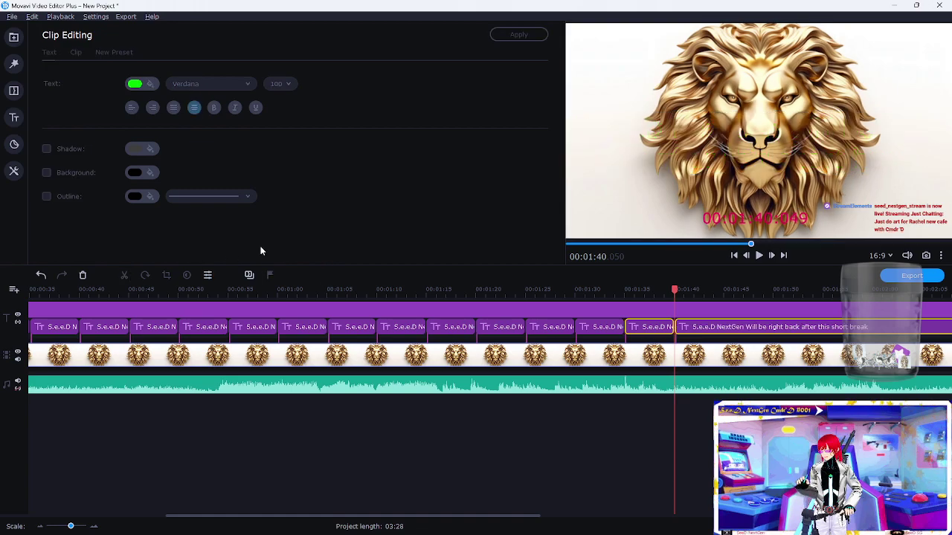
pyautogui.click(724, 328)
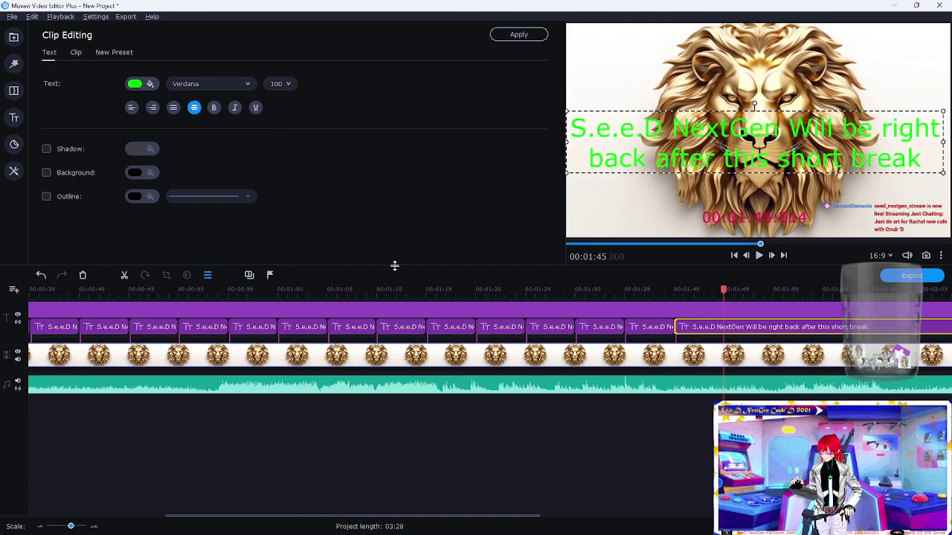
pyautogui.click(127, 280)
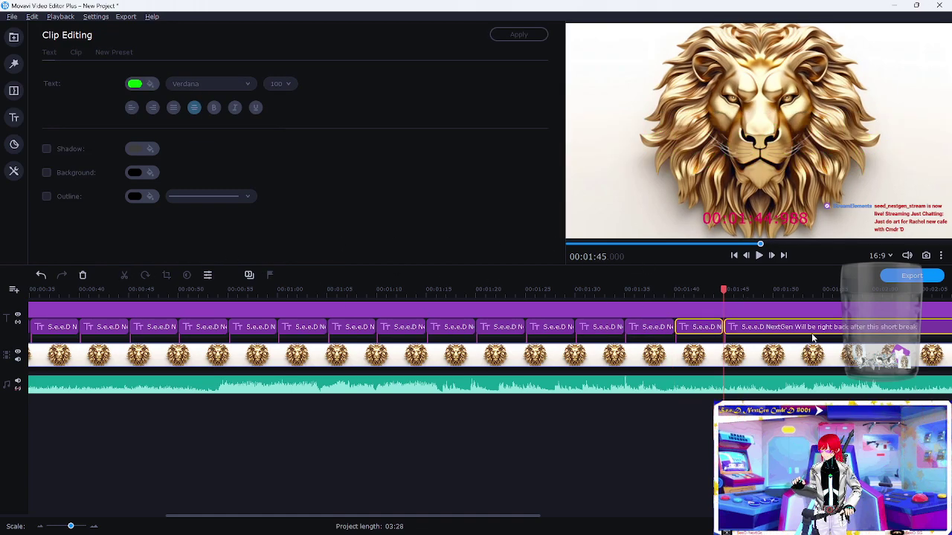
pyautogui.click(772, 330)
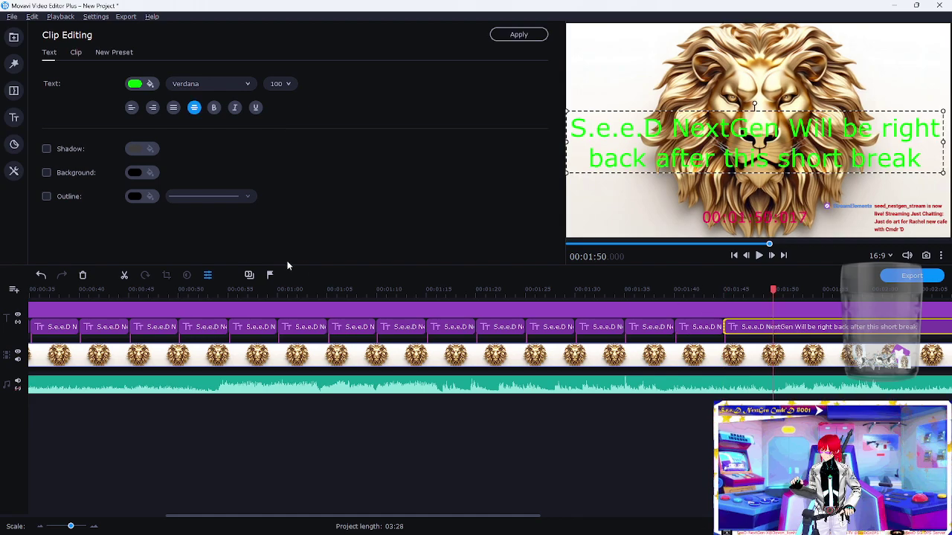
pyautogui.click(124, 278)
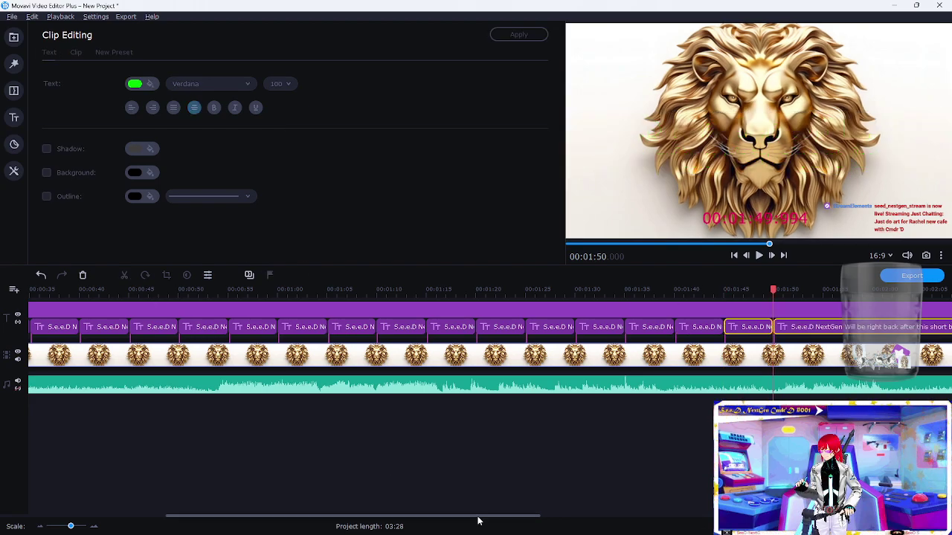
# Split the remaining title clip at 1:55, 2:00, 2:04, 2:10 and 2:15.
pyautogui.moveTo(476, 520); pyautogui.dragTo(617, 516)
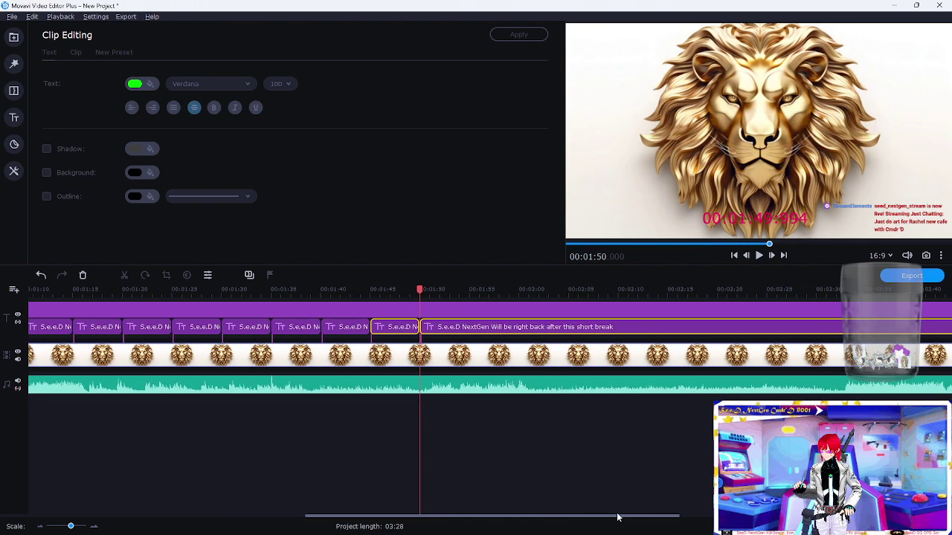
pyautogui.click(471, 328)
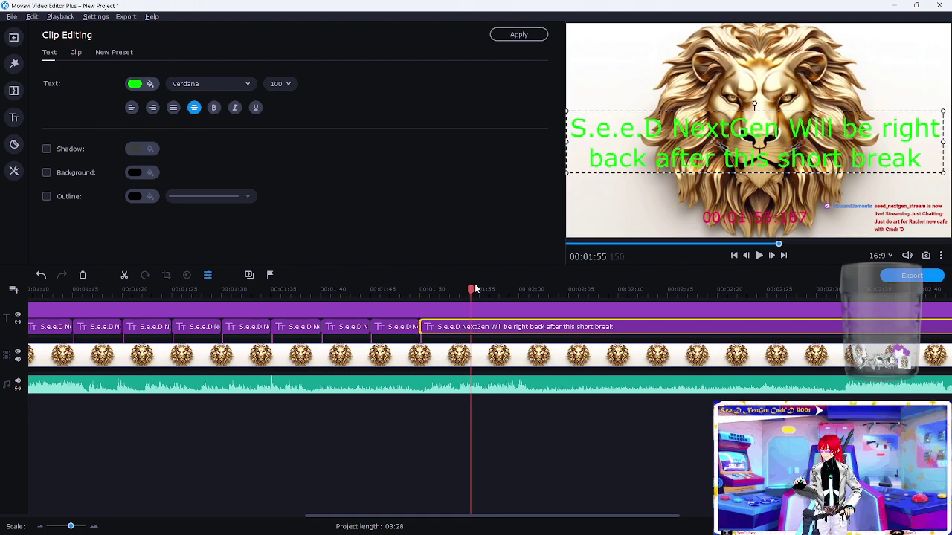
pyautogui.click(470, 290)
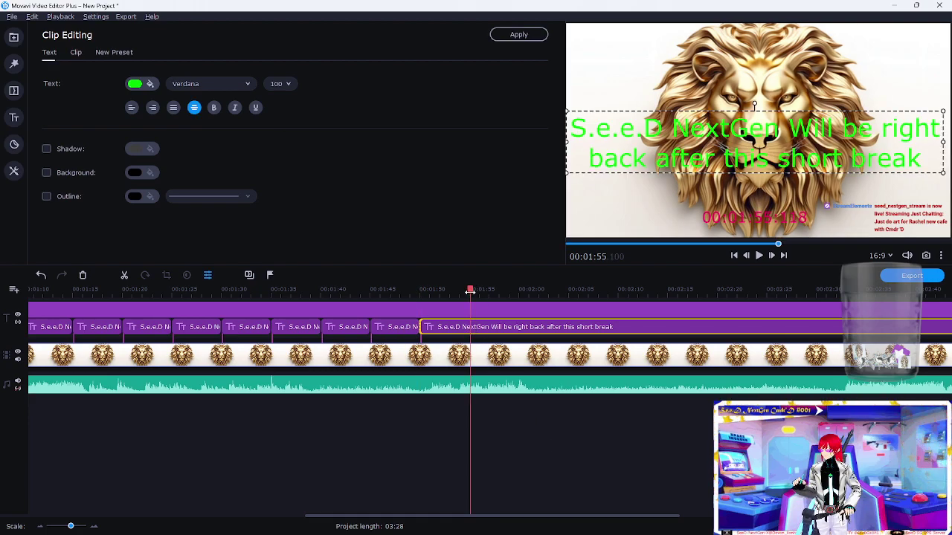
pyautogui.moveTo(470, 293); pyautogui.dragTo(468, 294)
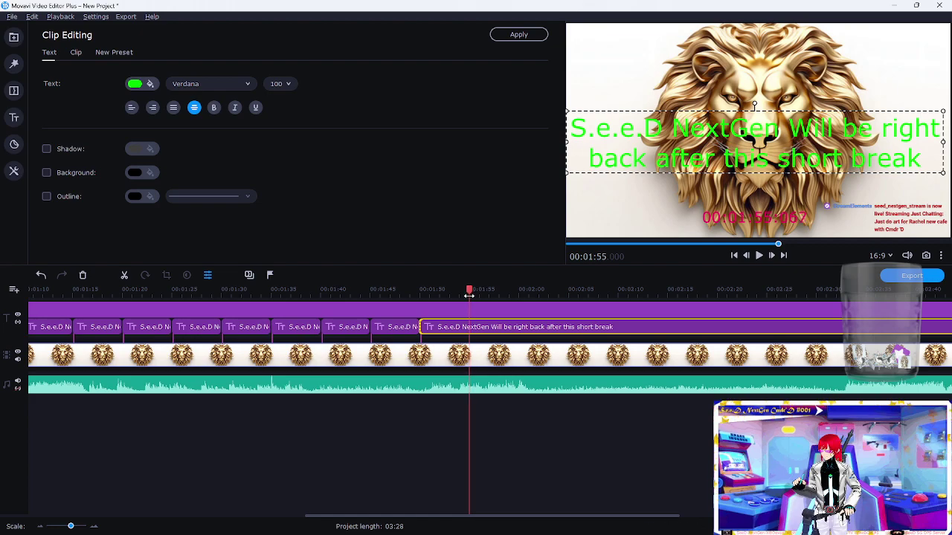
pyautogui.click(123, 276)
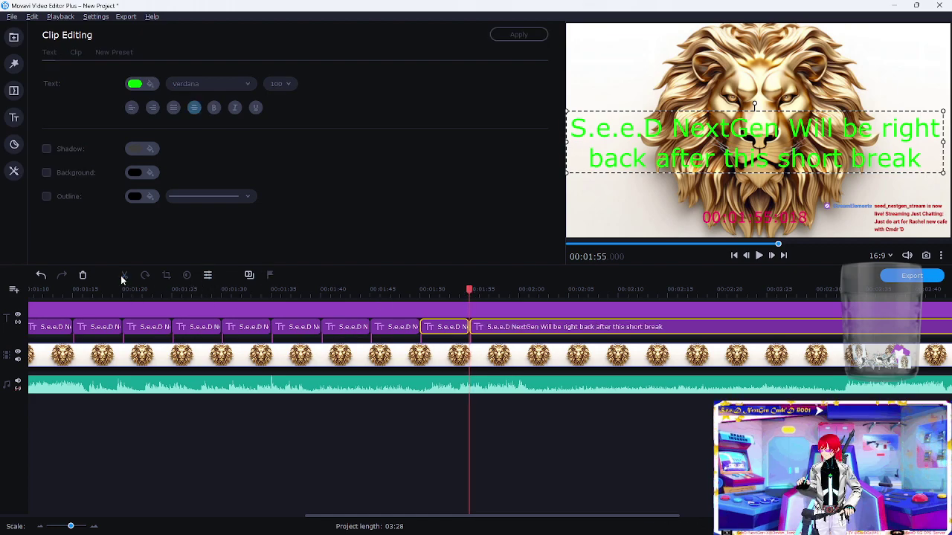
pyautogui.click(520, 329)
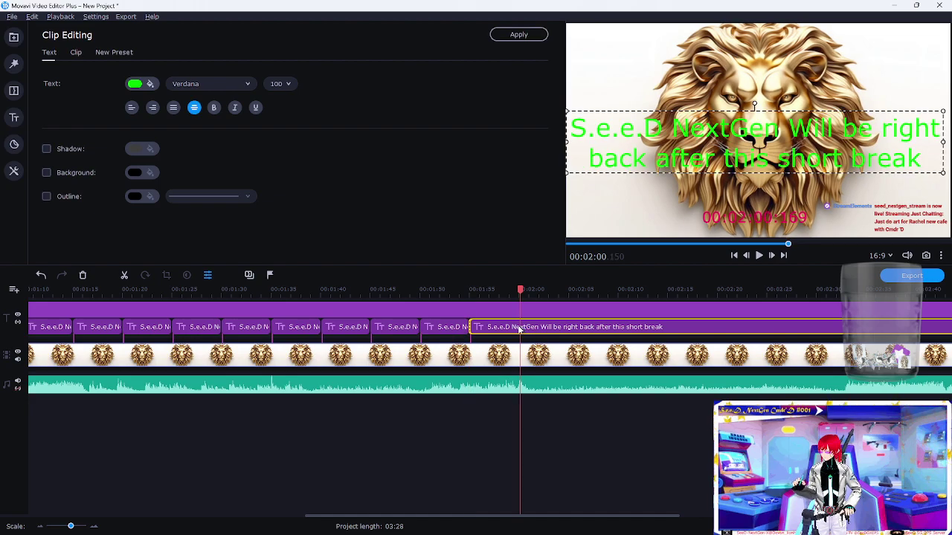
pyautogui.click(519, 326)
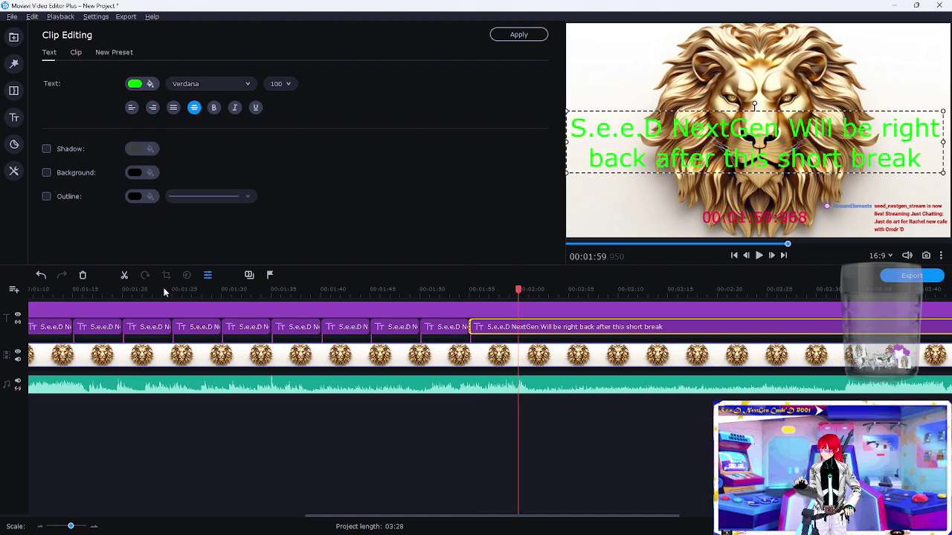
pyautogui.click(125, 276)
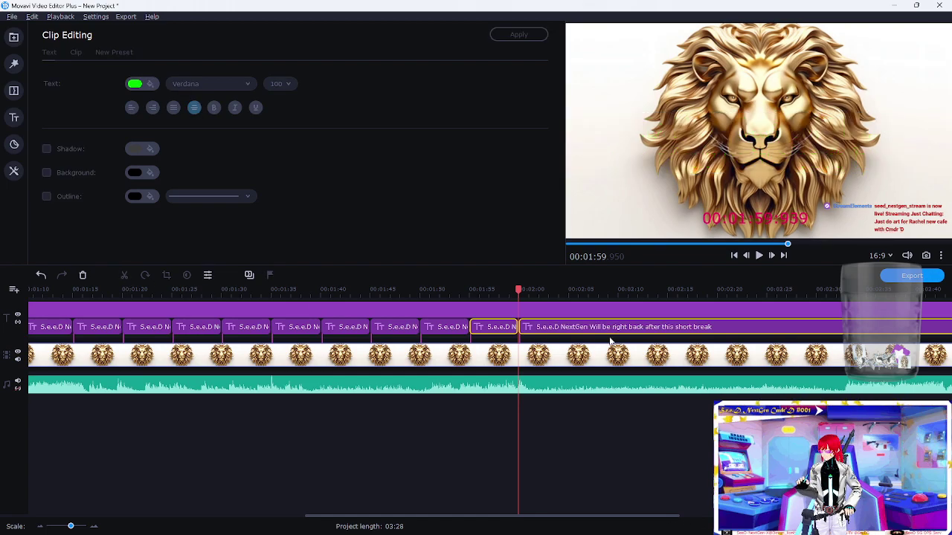
pyautogui.click(569, 329)
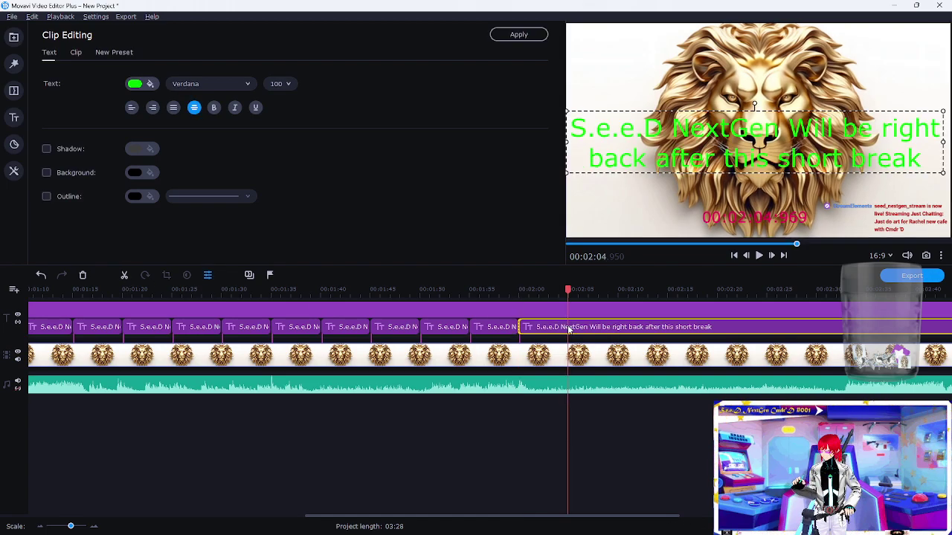
pyautogui.click(127, 276)
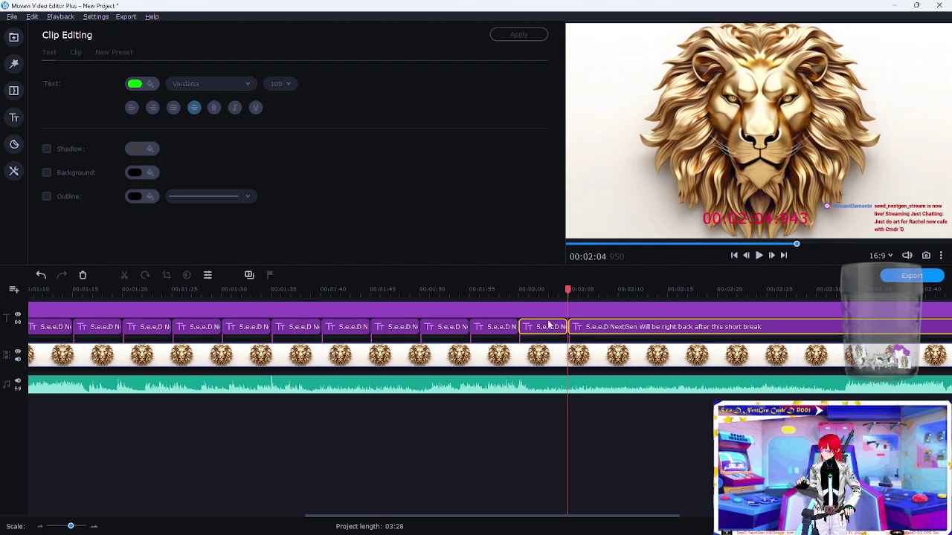
pyautogui.click(617, 325)
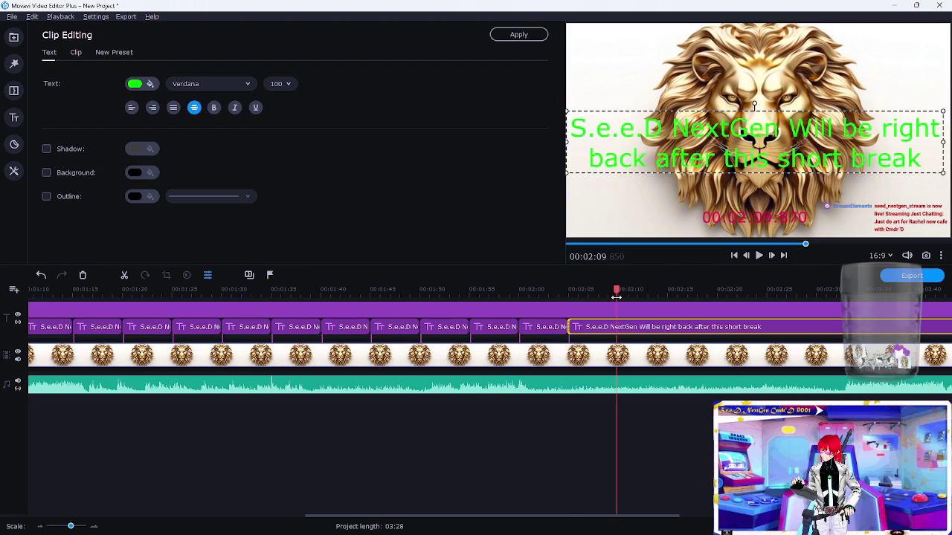
pyautogui.moveTo(616, 298); pyautogui.dragTo(617, 291)
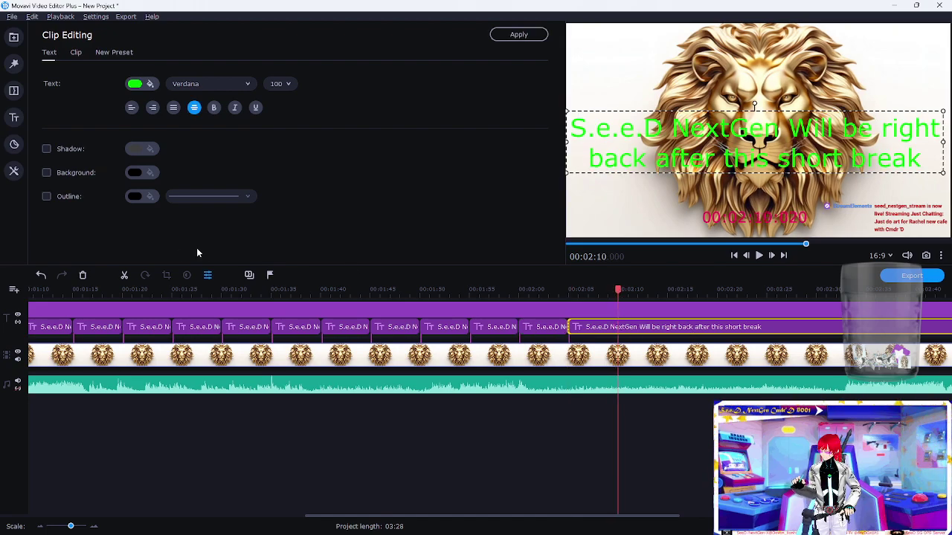
pyautogui.click(125, 275)
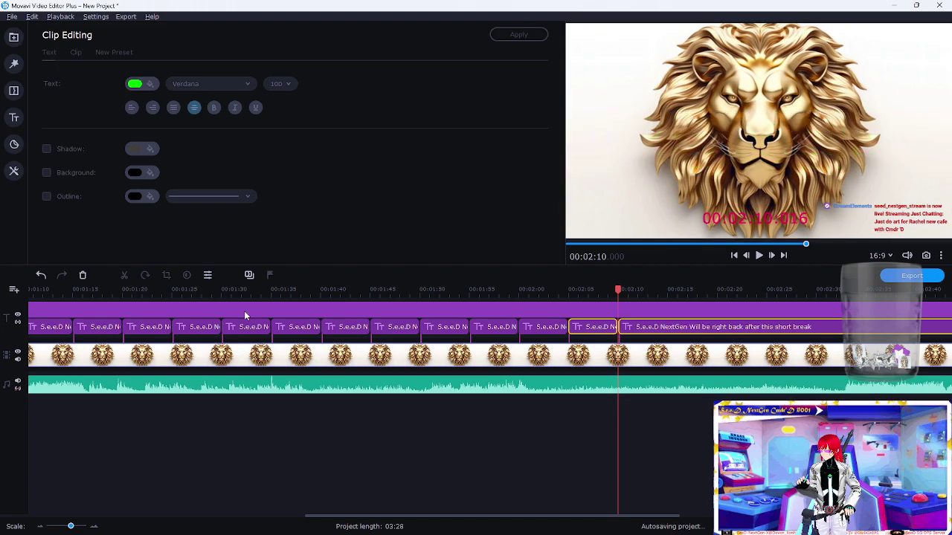
pyautogui.click(668, 330)
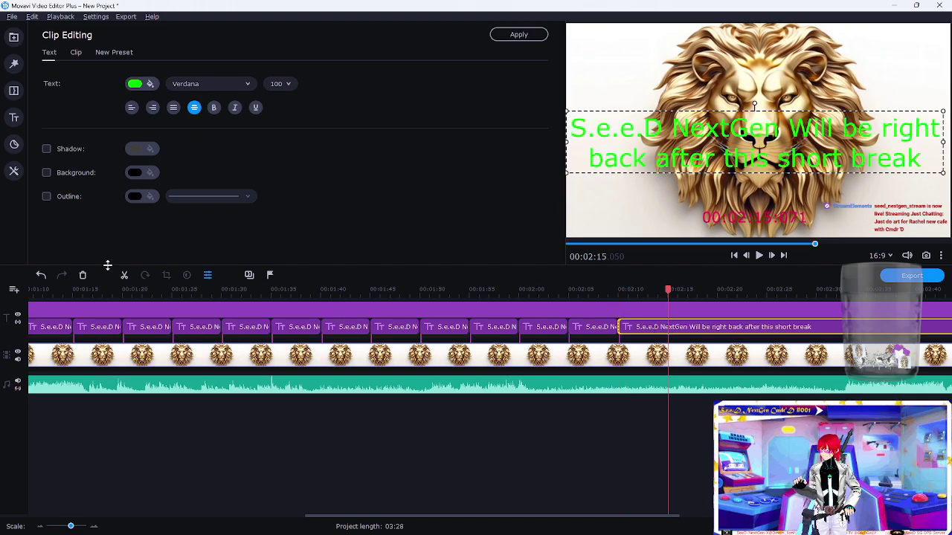
pyautogui.click(124, 276)
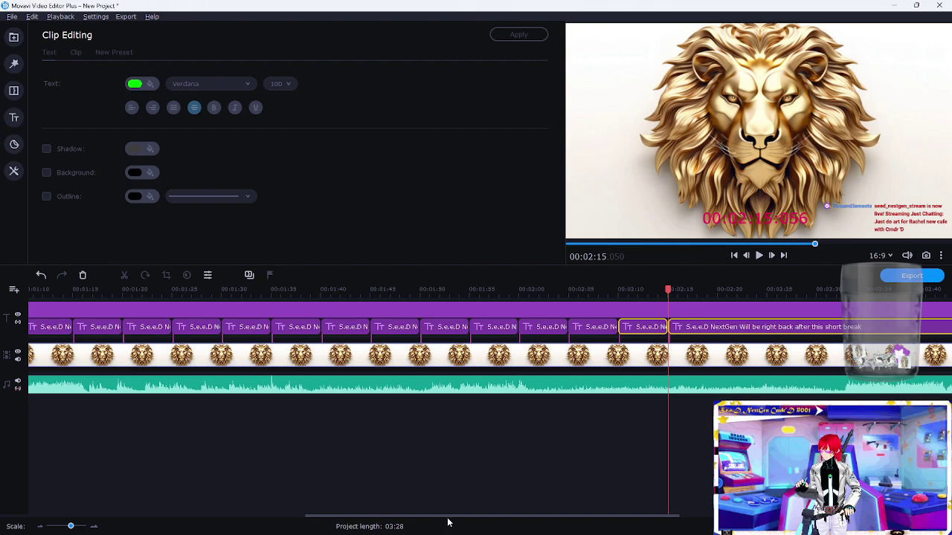
# Split the remaining title clip at 2:19, 2:24, 2:30, 2:35, 2:40, 2:45 and 2:50.
pyautogui.moveTo(448, 520); pyautogui.dragTo(542, 520)
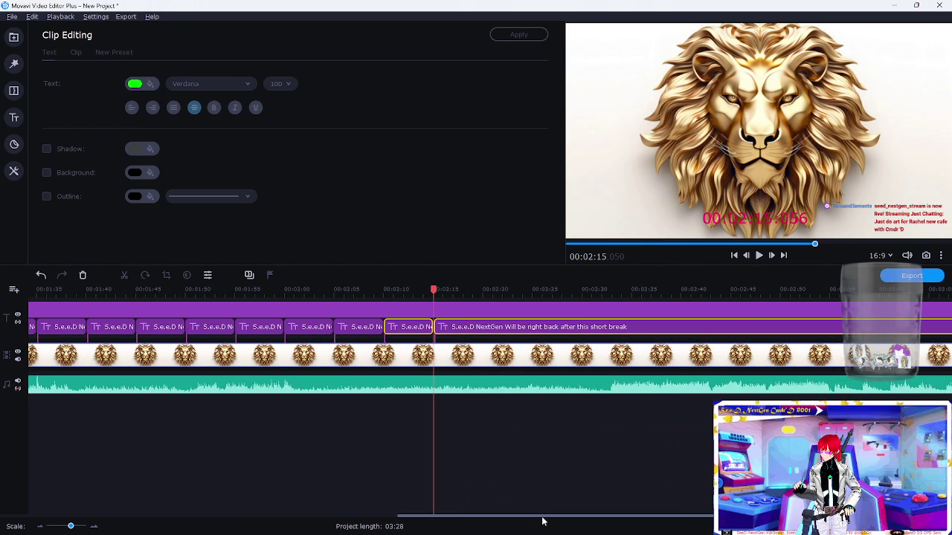
pyautogui.click(481, 327)
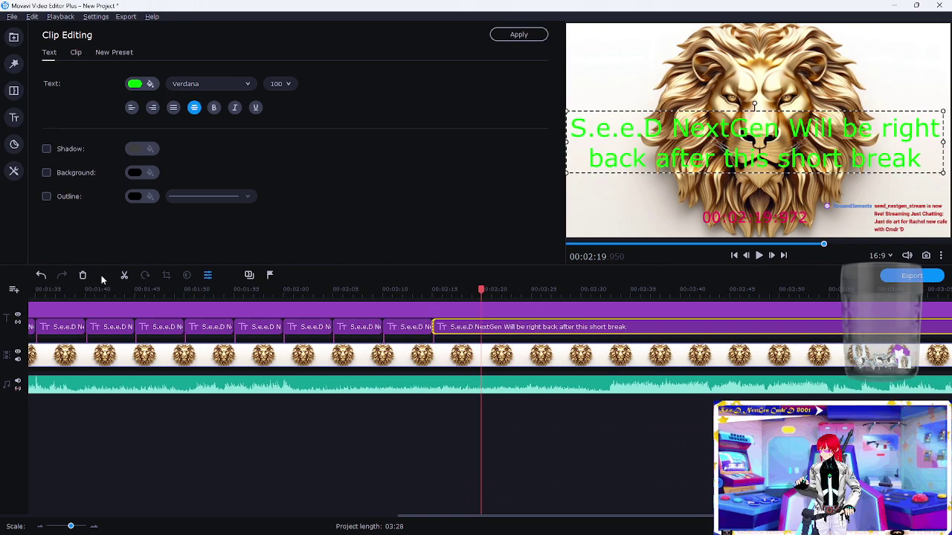
pyautogui.click(125, 276)
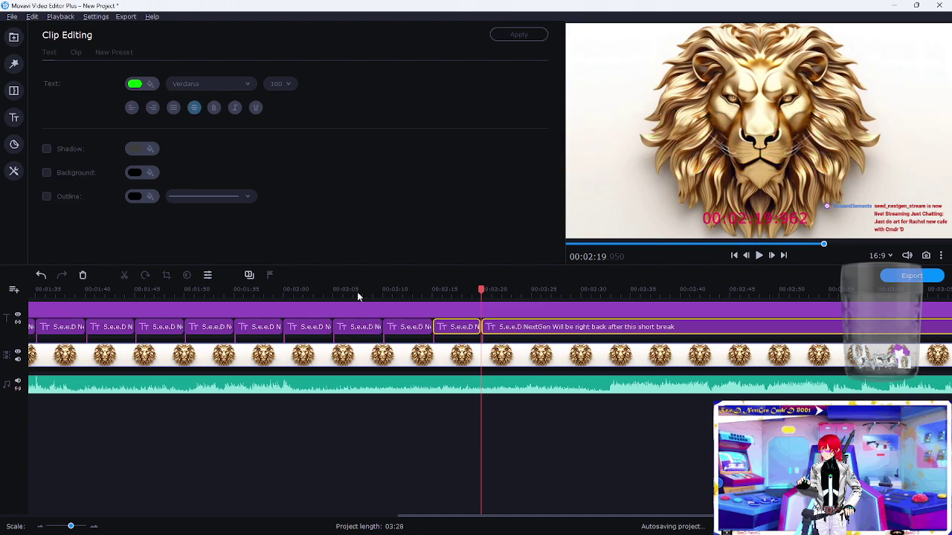
pyautogui.click(531, 329)
pyautogui.click(125, 276)
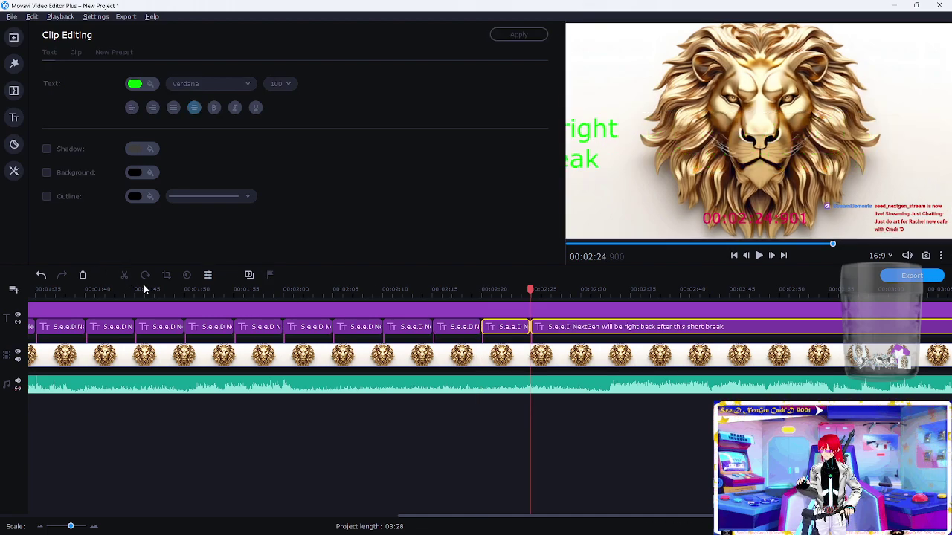
pyautogui.click(582, 327)
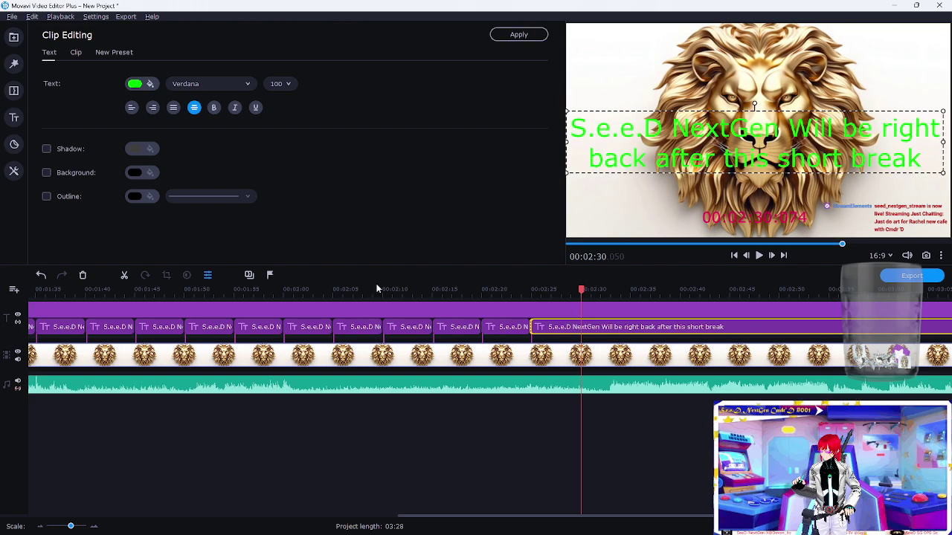
pyautogui.click(124, 275)
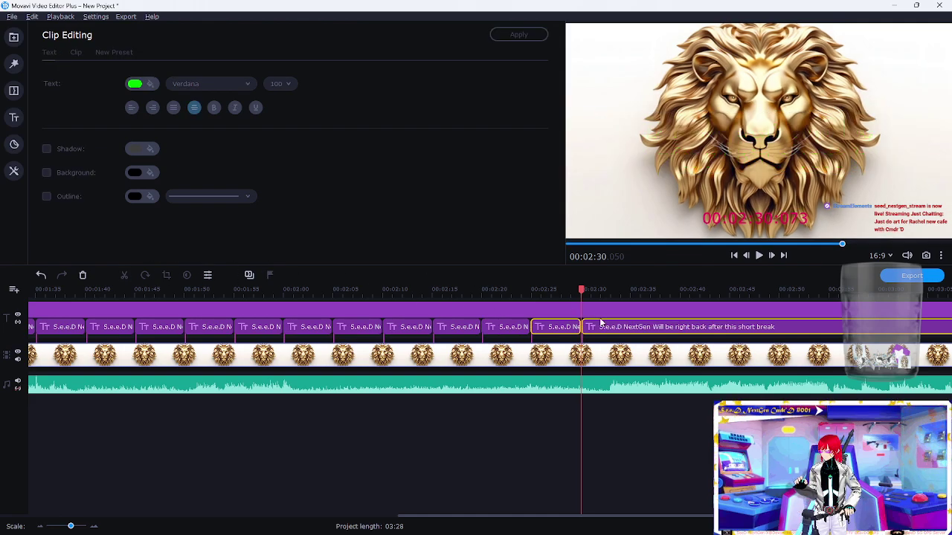
pyautogui.click(631, 329)
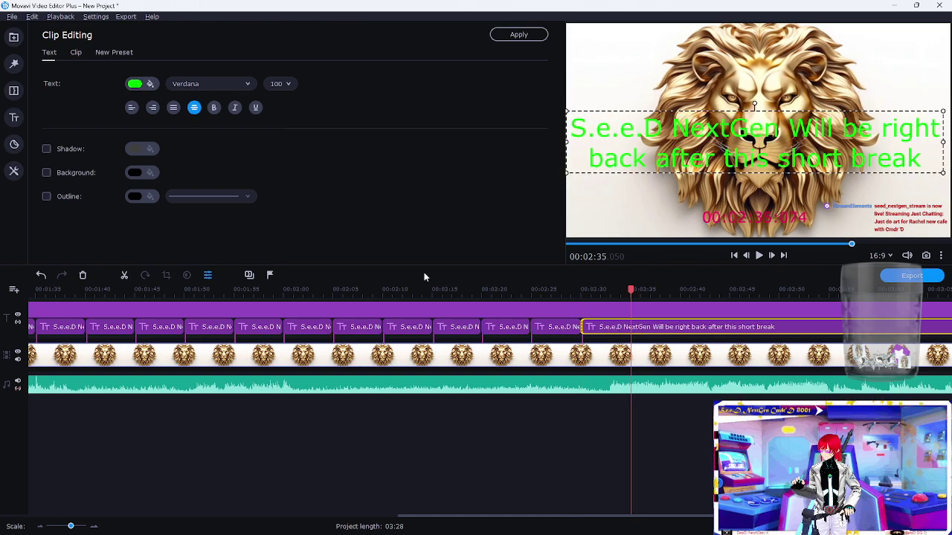
pyautogui.click(124, 276)
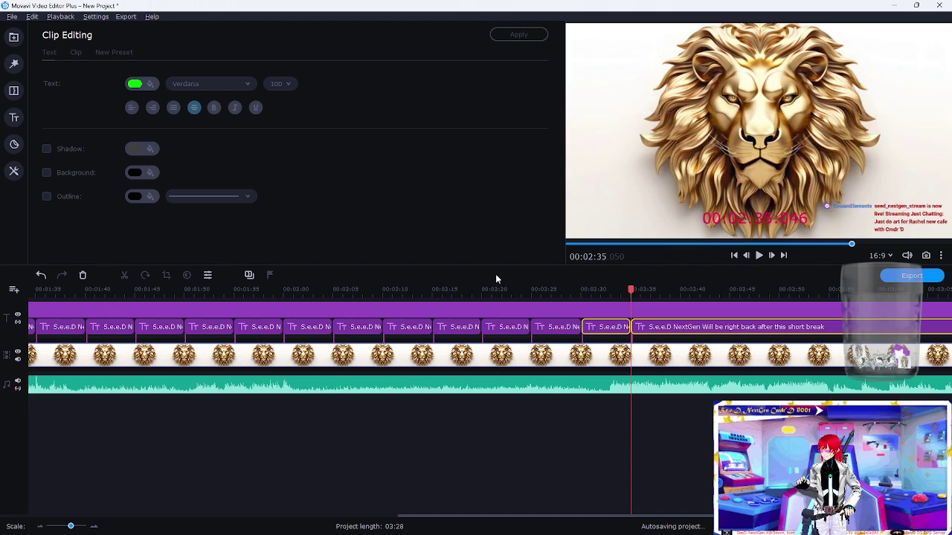
pyautogui.click(680, 325)
pyautogui.click(125, 277)
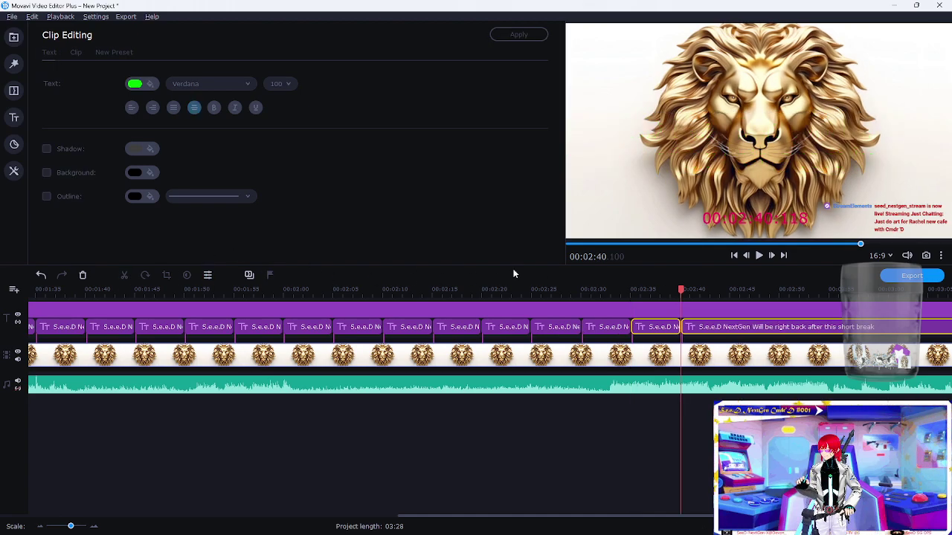
pyautogui.click(731, 331)
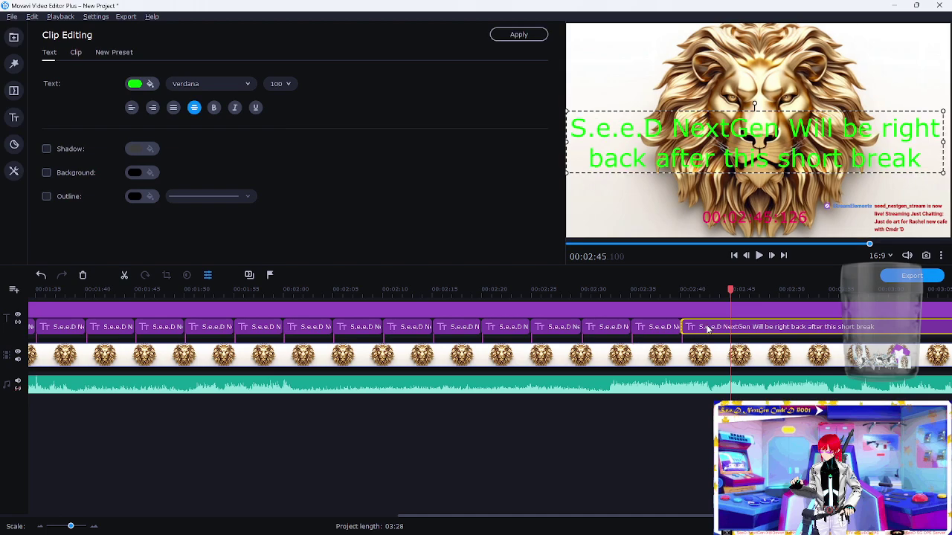
pyautogui.click(124, 277)
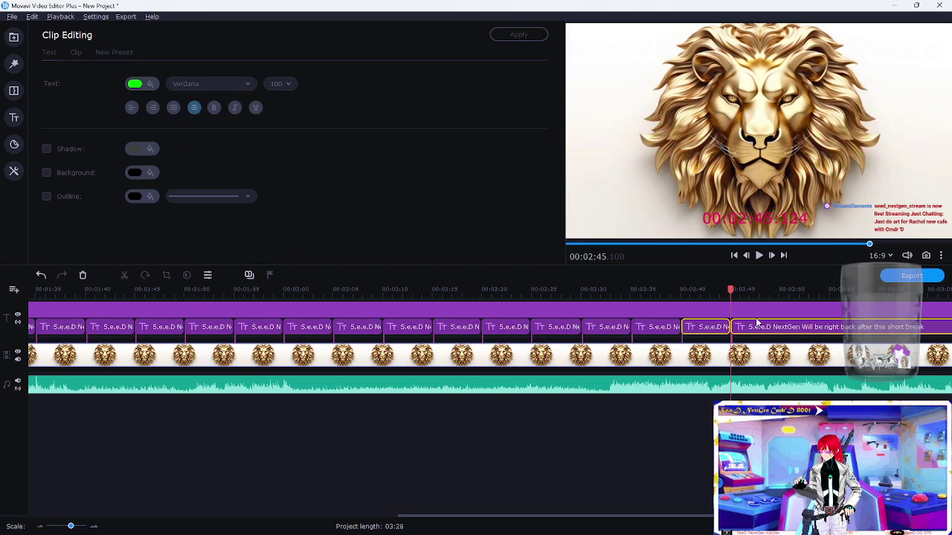
pyautogui.click(780, 331)
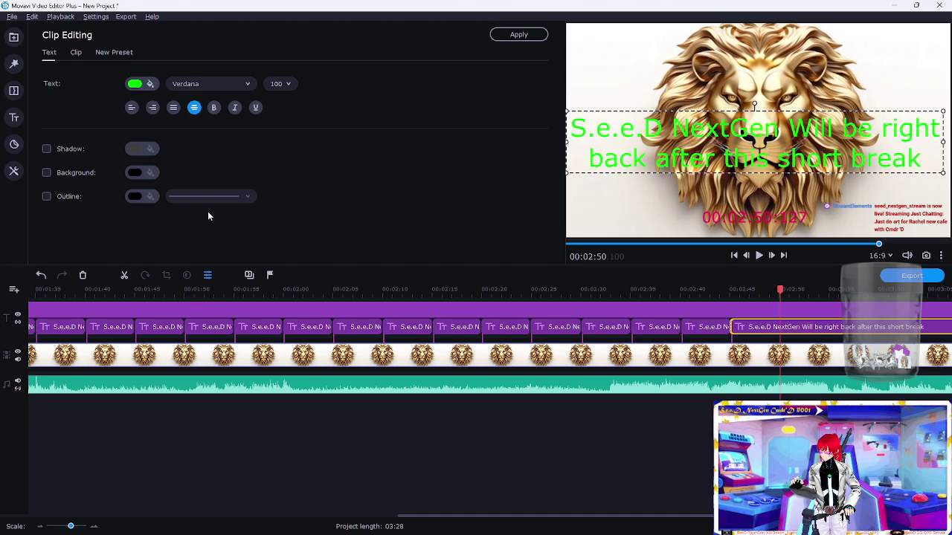
pyautogui.click(125, 275)
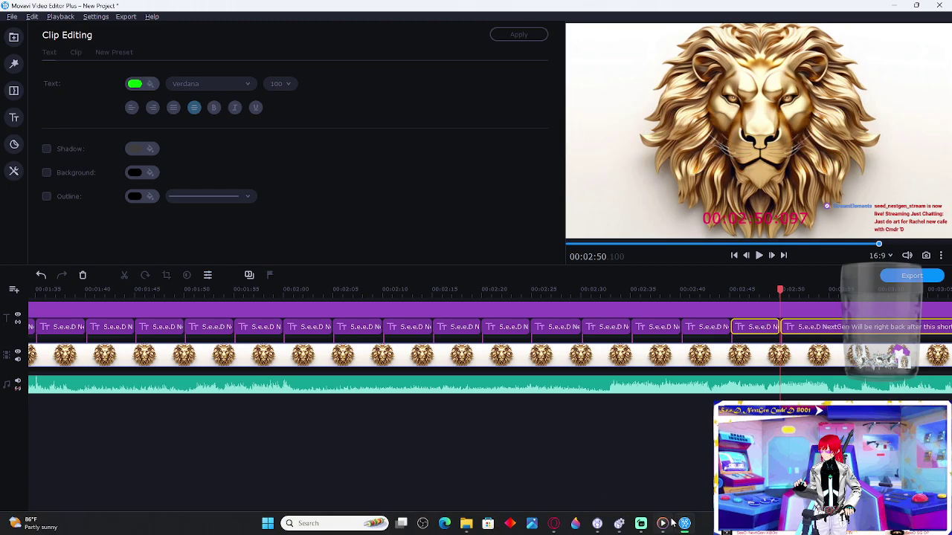
# Split the title at 2:55, 3:00, 3:04, 3:10, 3:15, 3:20 and 3:24, then return to 0:00.
pyautogui.moveTo(679, 514); pyautogui.dragTo(757, 515)
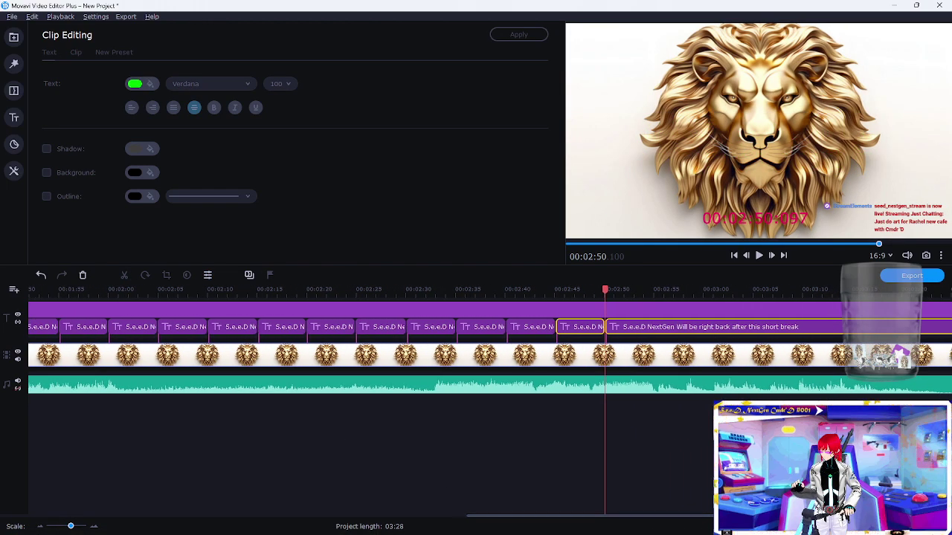
pyautogui.click(655, 328)
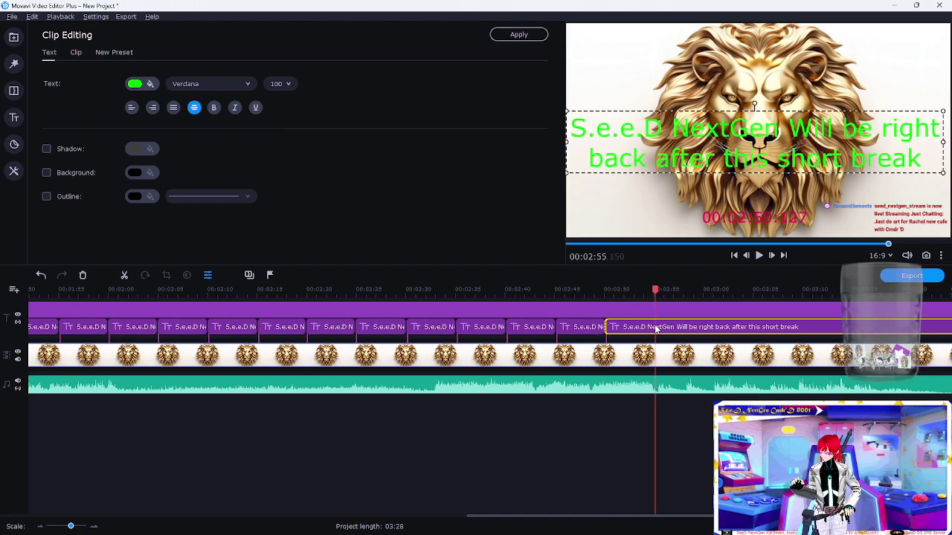
pyautogui.click(125, 276)
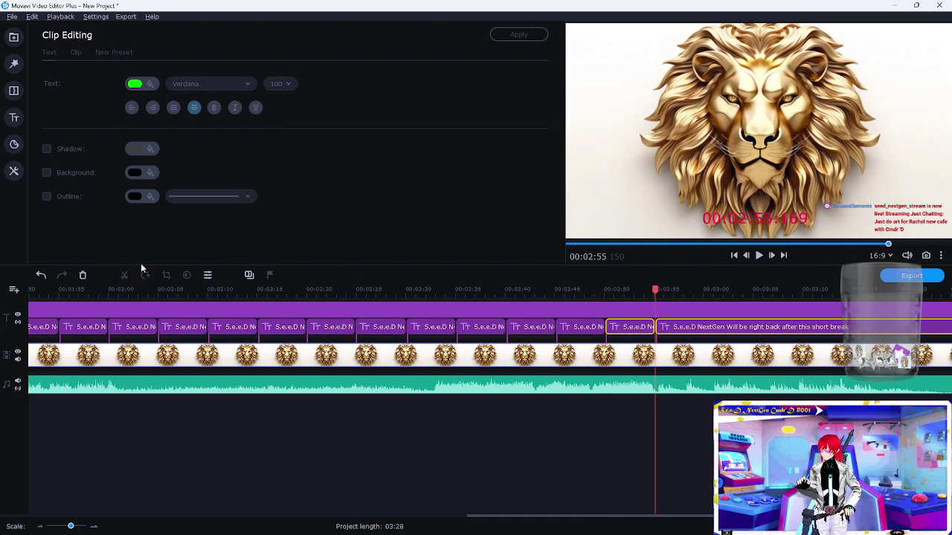
pyautogui.click(704, 329)
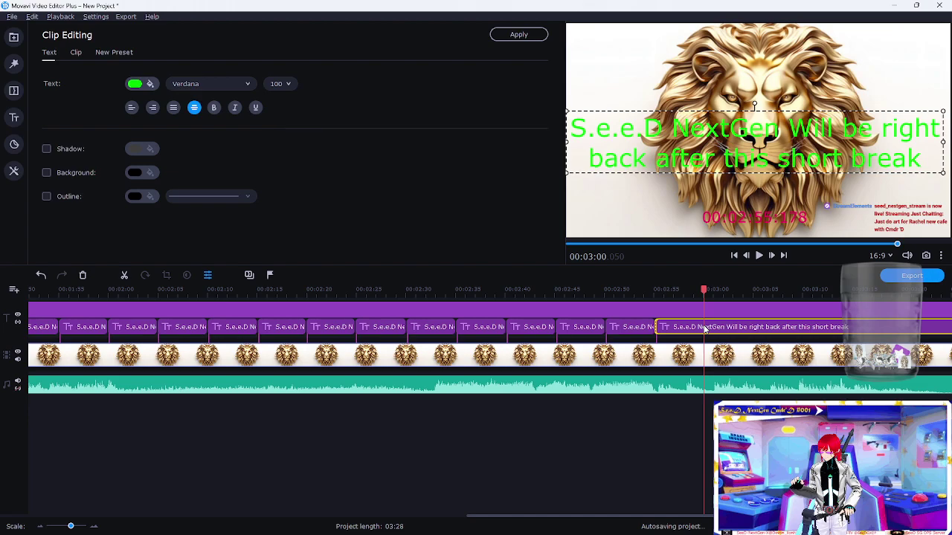
pyautogui.click(126, 276)
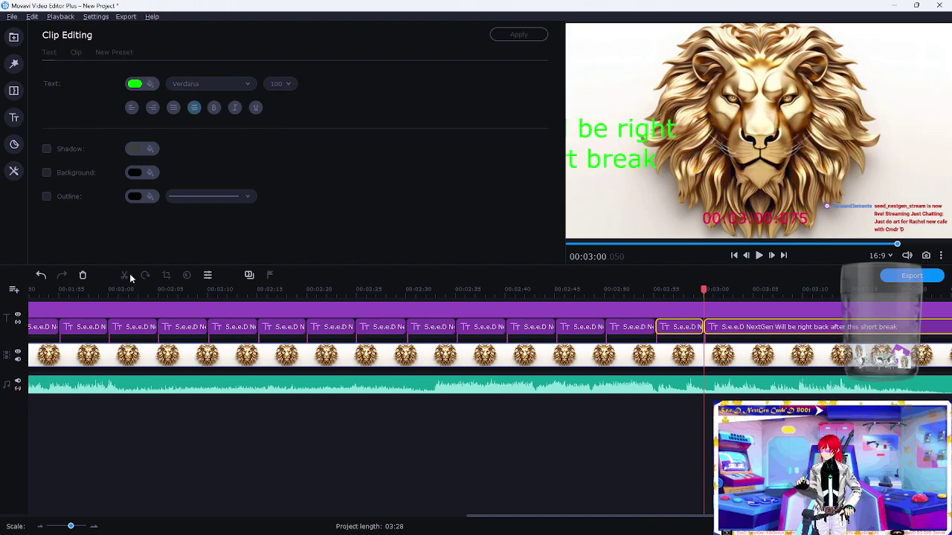
pyautogui.click(753, 330)
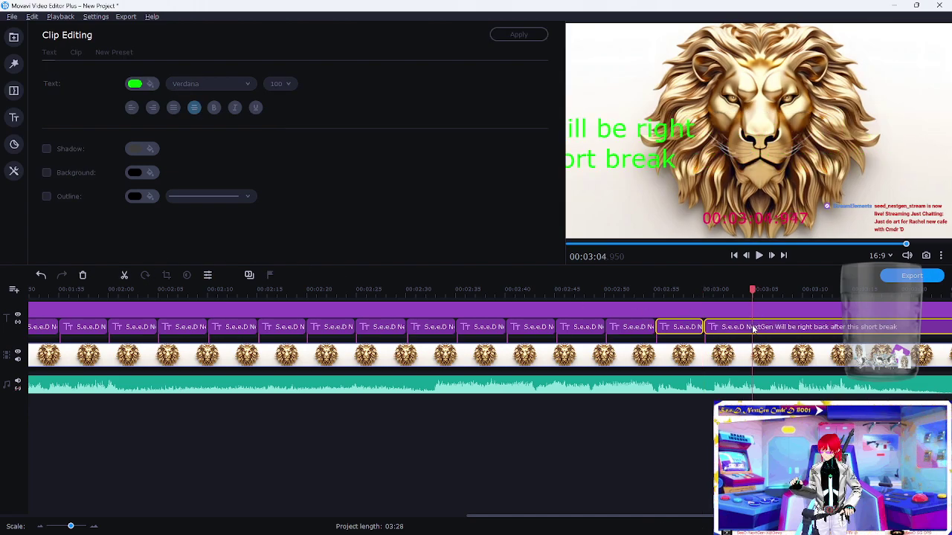
pyautogui.click(127, 276)
pyautogui.scroll(-3, 671, 521)
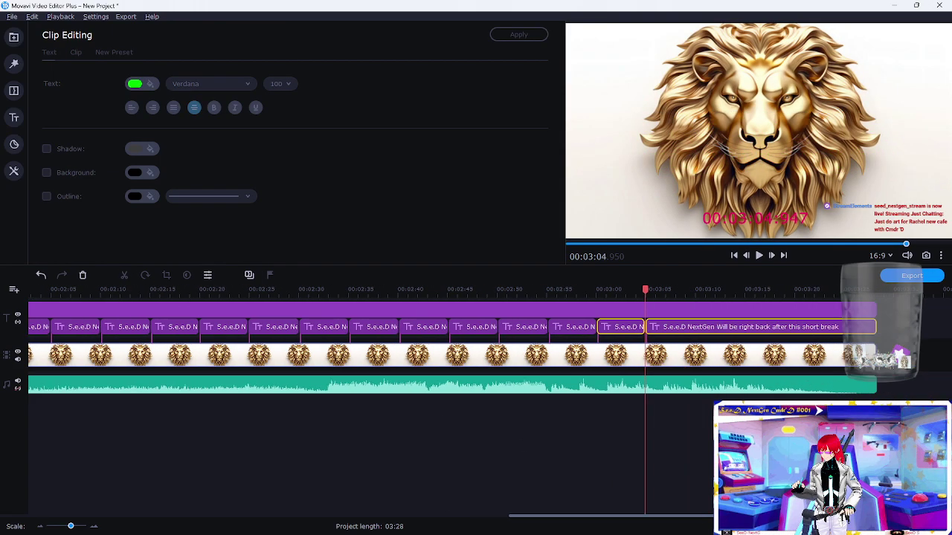
pyautogui.click(522, 329)
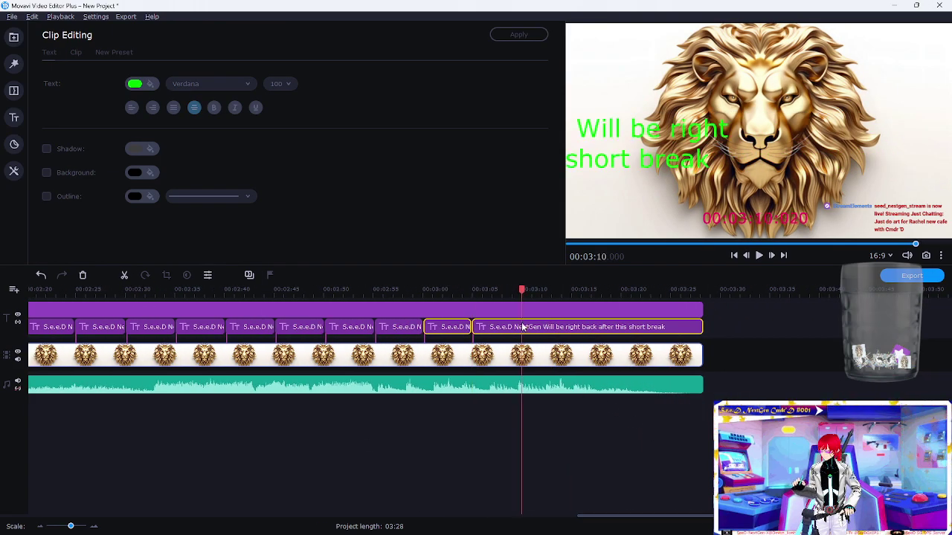
pyautogui.click(125, 276)
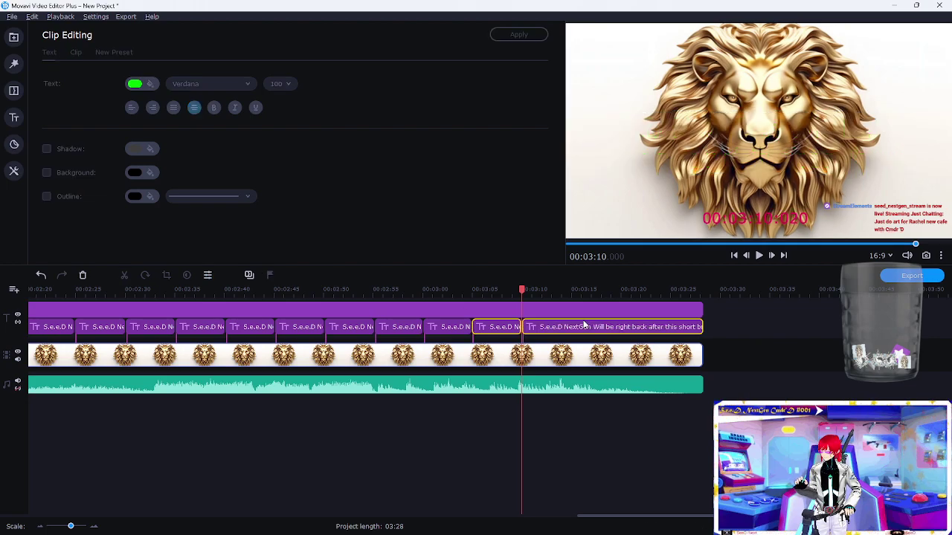
pyautogui.click(573, 328)
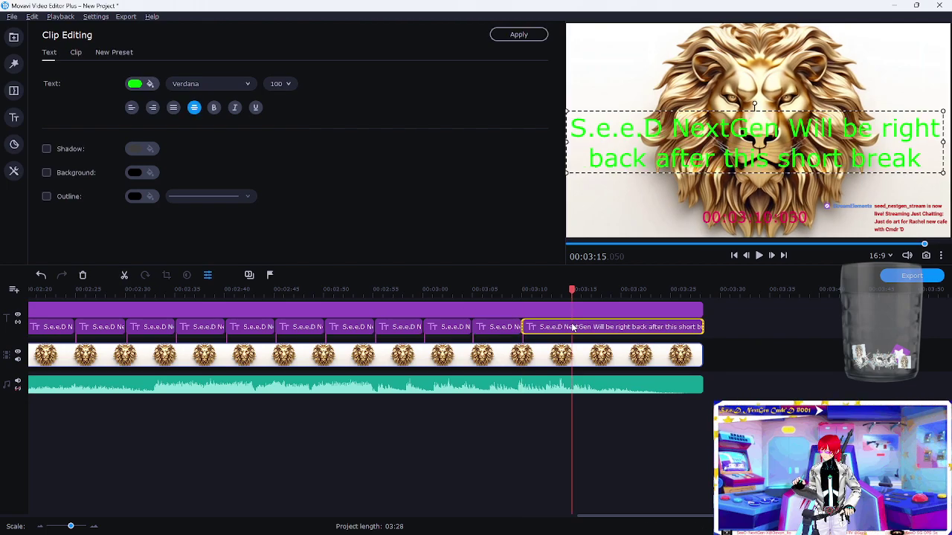
pyautogui.click(126, 278)
pyautogui.click(622, 325)
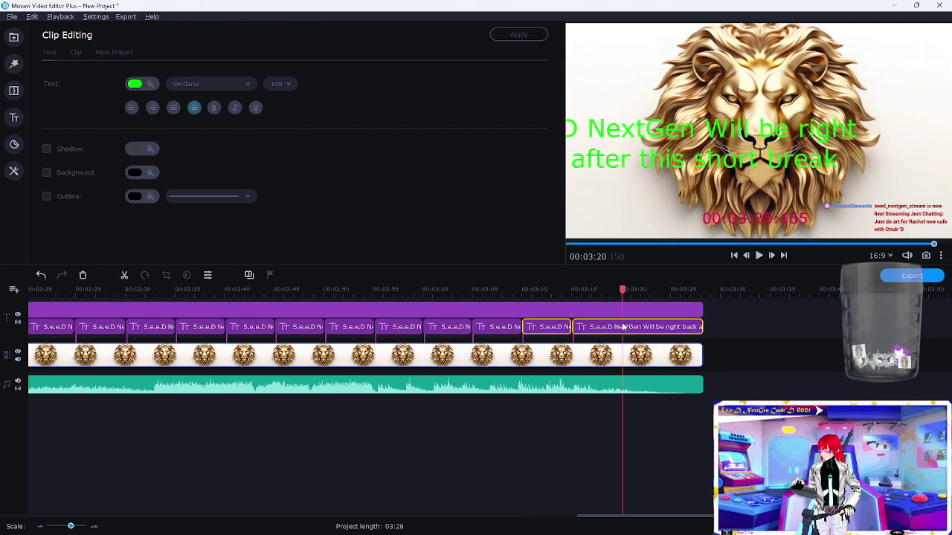
pyautogui.click(620, 290)
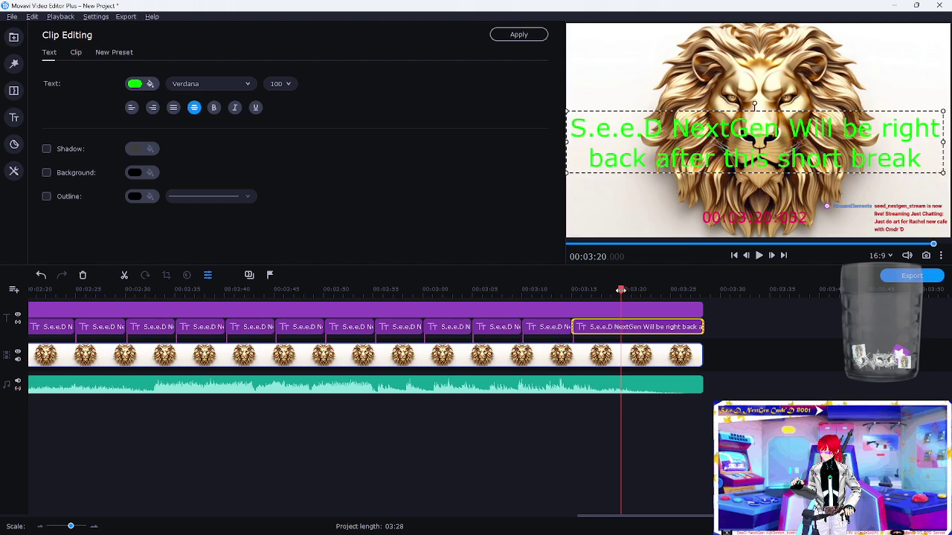
pyautogui.click(126, 277)
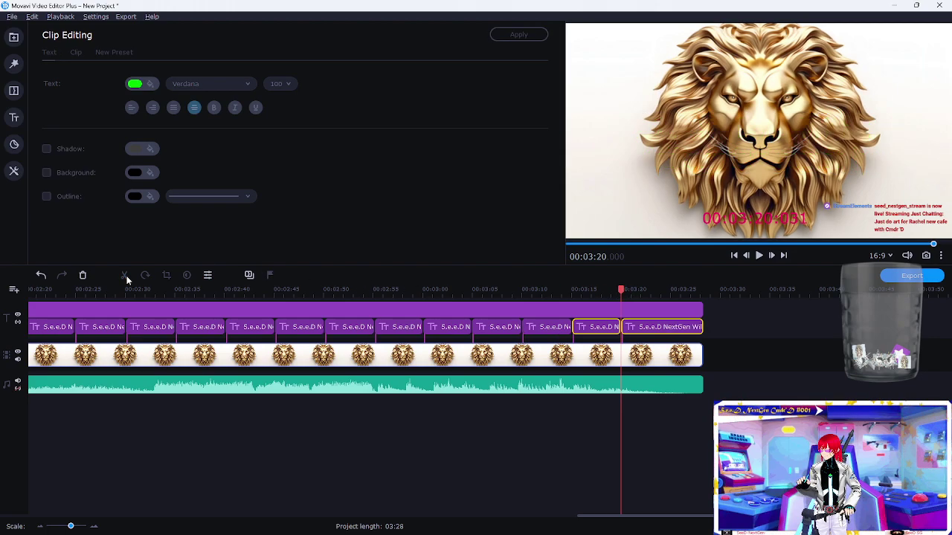
pyautogui.click(661, 329)
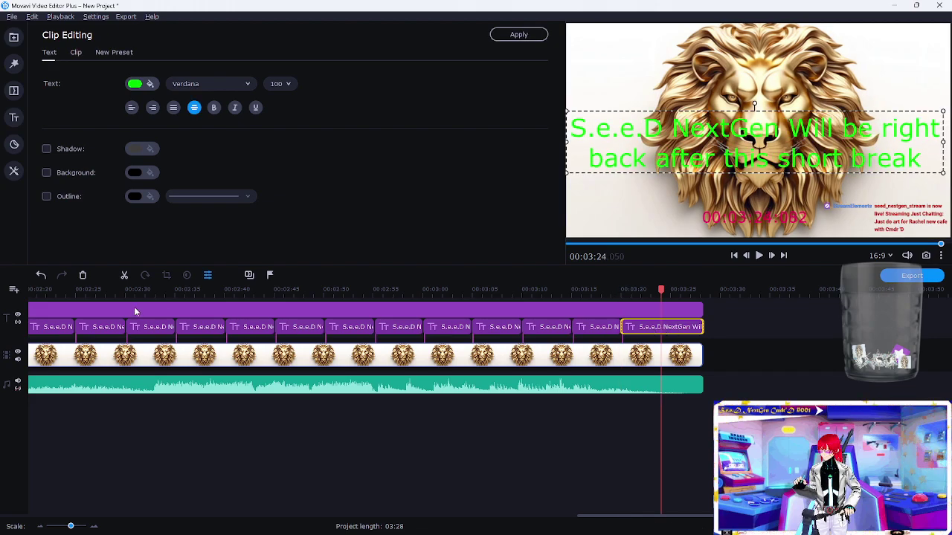
pyautogui.click(125, 277)
pyautogui.moveTo(665, 283); pyautogui.dragTo(31, 288)
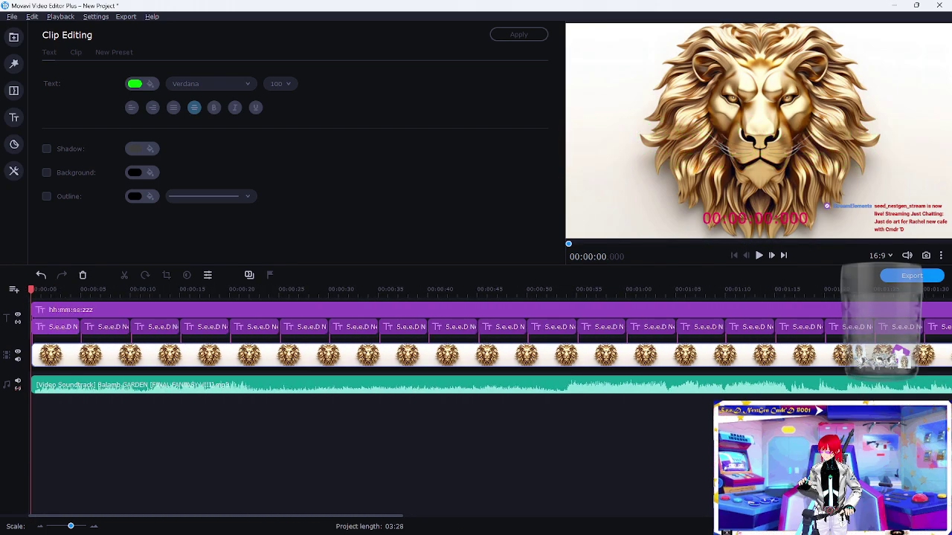
# Play the project's first 20 seconds to check the green title pieces over the lion.
pyautogui.click(757, 256)
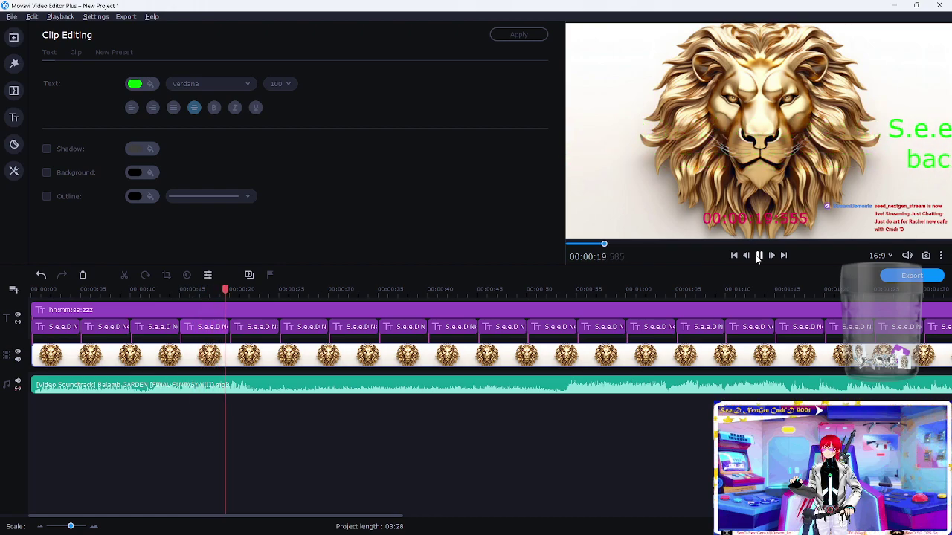
pyautogui.click(758, 255)
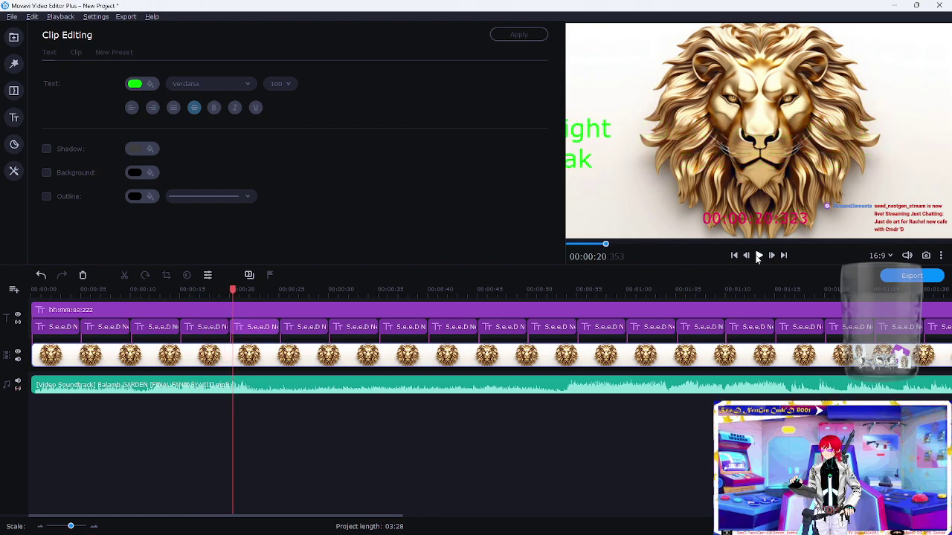
pyautogui.click(11, 146)
# Apply the Broken lens filter to the lion clip.
pyautogui.click(14, 171)
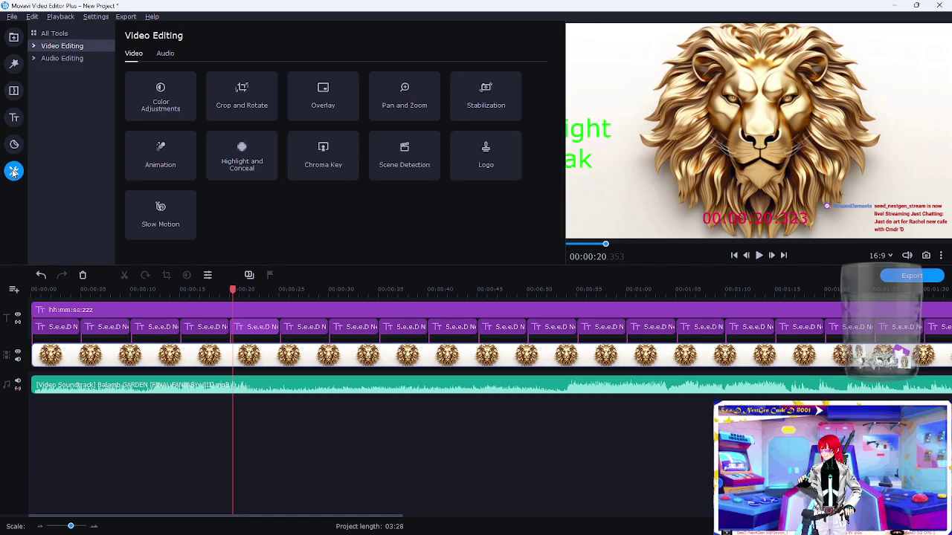
pyautogui.click(14, 118)
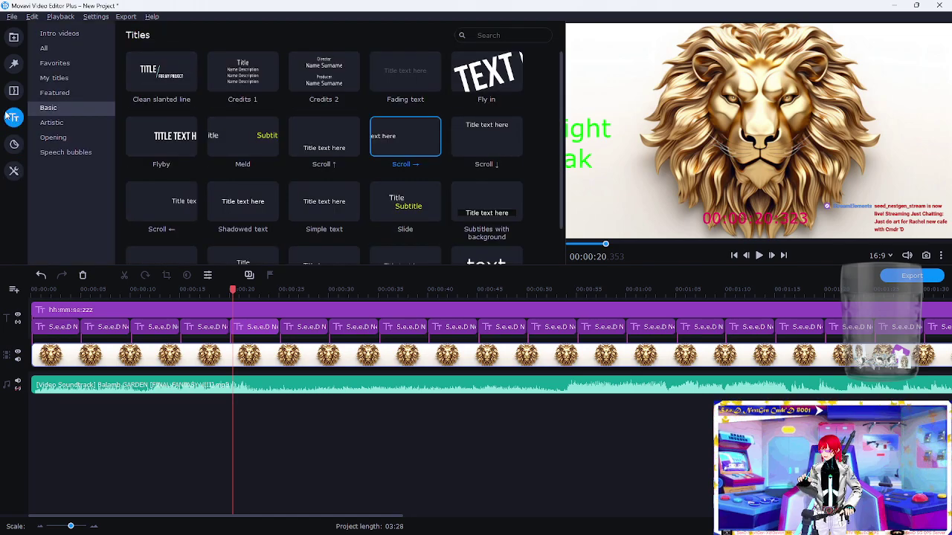
pyautogui.click(14, 91)
pyautogui.click(14, 65)
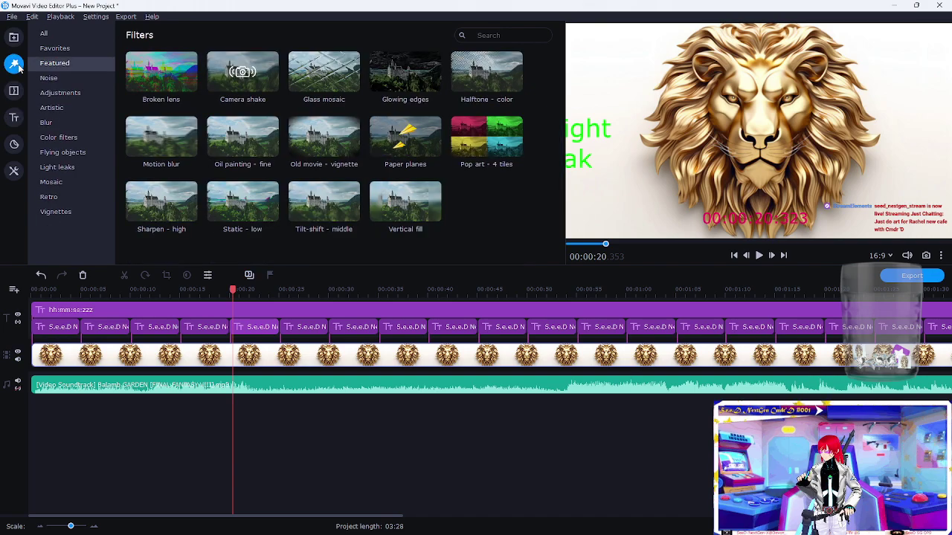
pyautogui.moveTo(149, 73); pyautogui.dragTo(38, 359)
# Browse the Retro, Mosaic, Light leaks, Color and Blur filters, then bring up Color Adjustments.
pyautogui.click(48, 200)
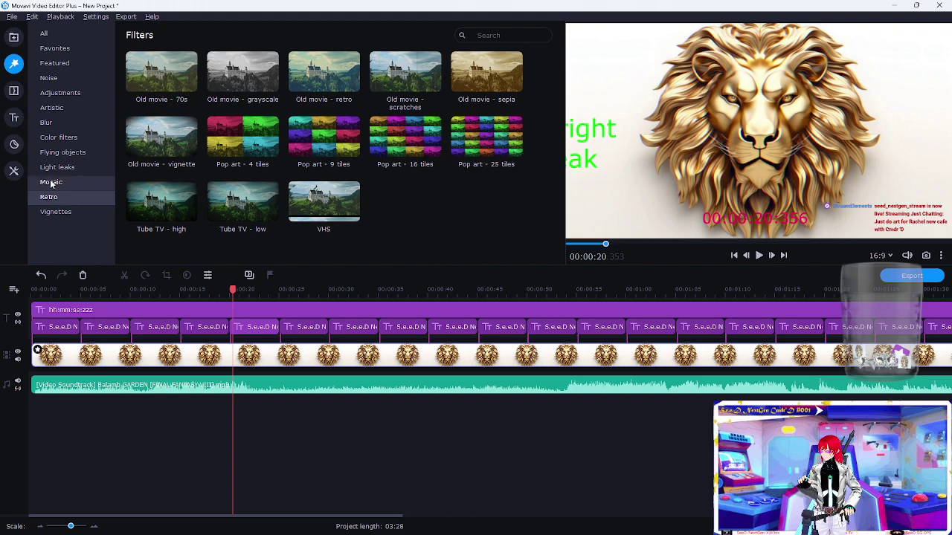
pyautogui.click(51, 183)
pyautogui.click(54, 168)
pyautogui.click(56, 153)
pyautogui.click(58, 138)
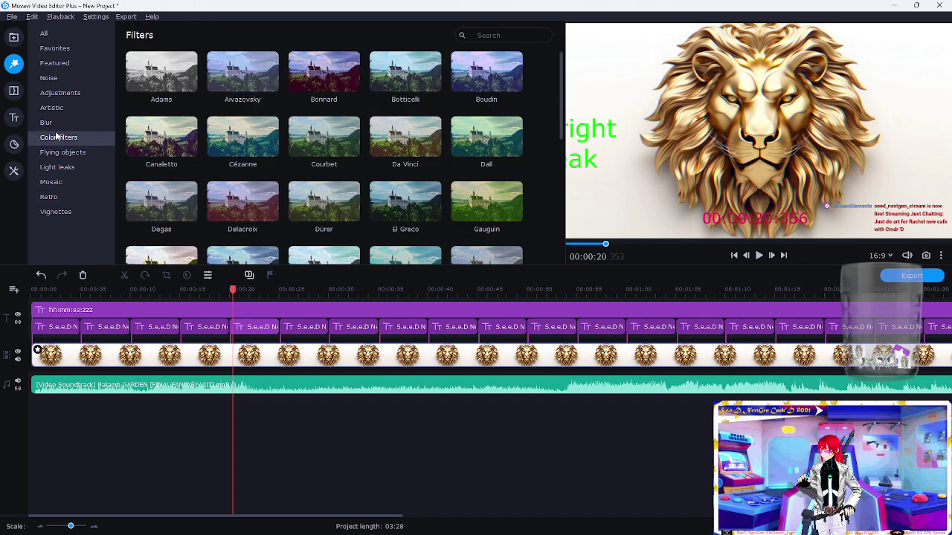
pyautogui.click(46, 122)
pyautogui.click(14, 170)
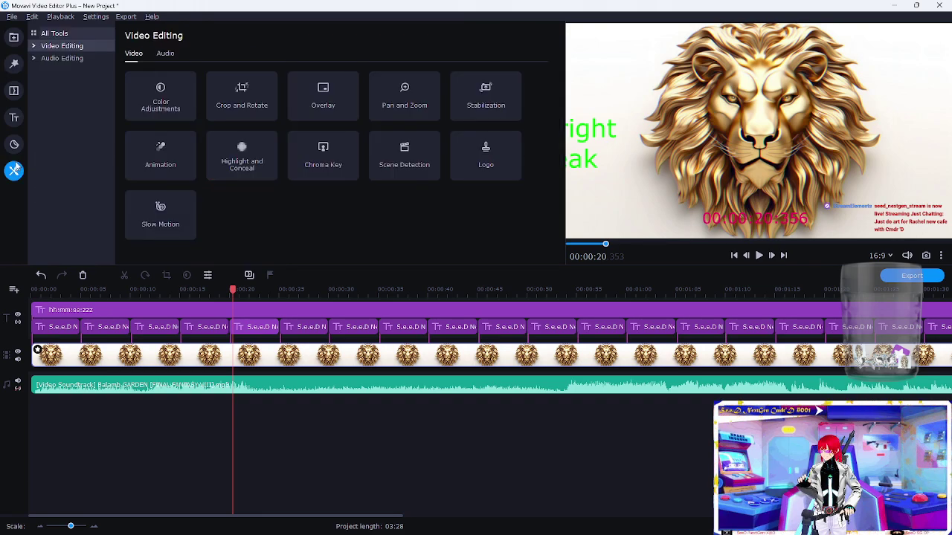
pyautogui.click(169, 111)
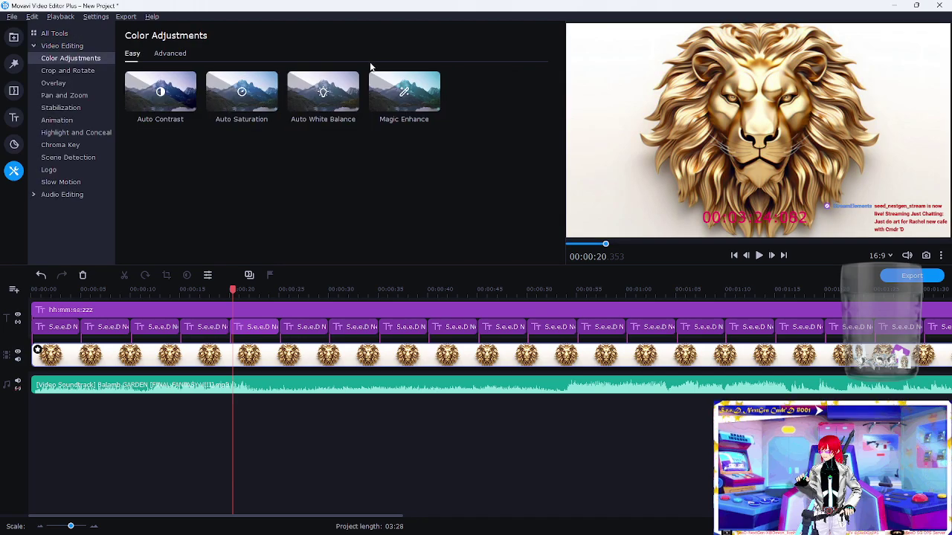
# Apply Auto White Balance and Magic Enhance to the lion clip and play it from the start.
pyautogui.moveTo(403, 91); pyautogui.dragTo(78, 368)
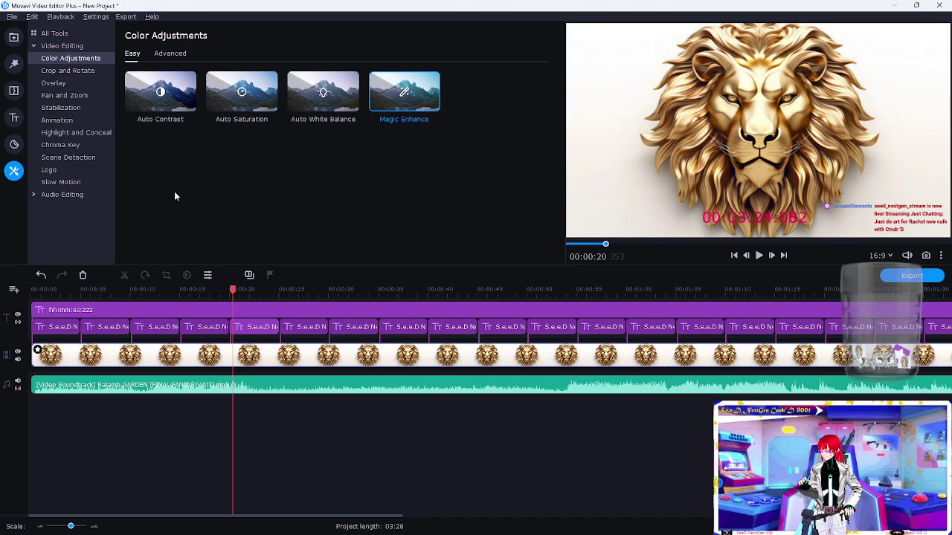
pyautogui.moveTo(323, 91); pyautogui.dragTo(64, 357)
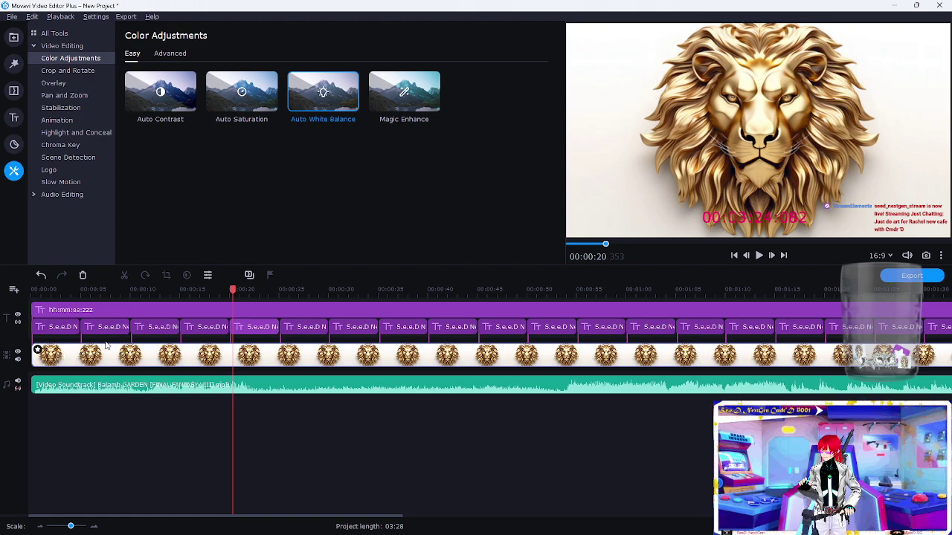
pyautogui.moveTo(320, 87); pyautogui.dragTo(180, 372)
pyautogui.moveTo(387, 84); pyautogui.dragTo(290, 368)
pyautogui.moveTo(233, 292); pyautogui.dragTo(32, 292)
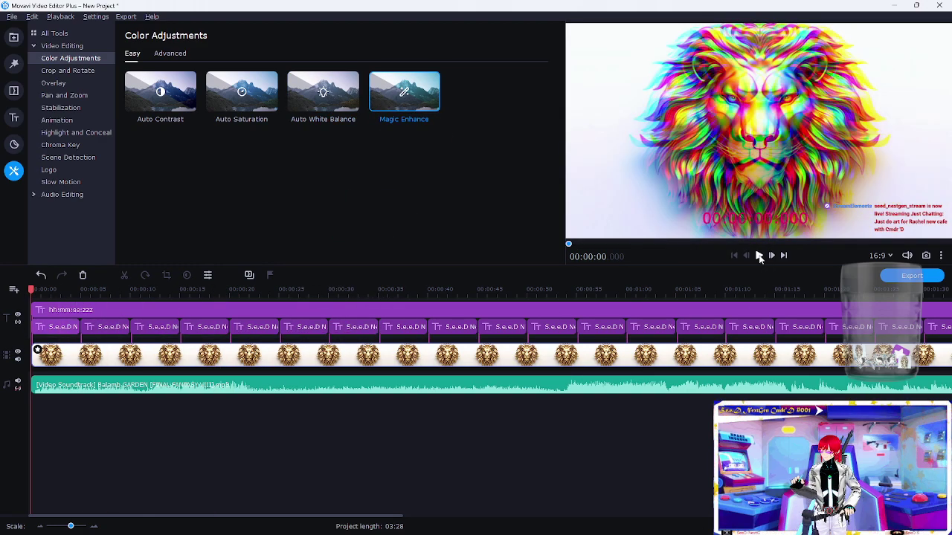
pyautogui.click(759, 258)
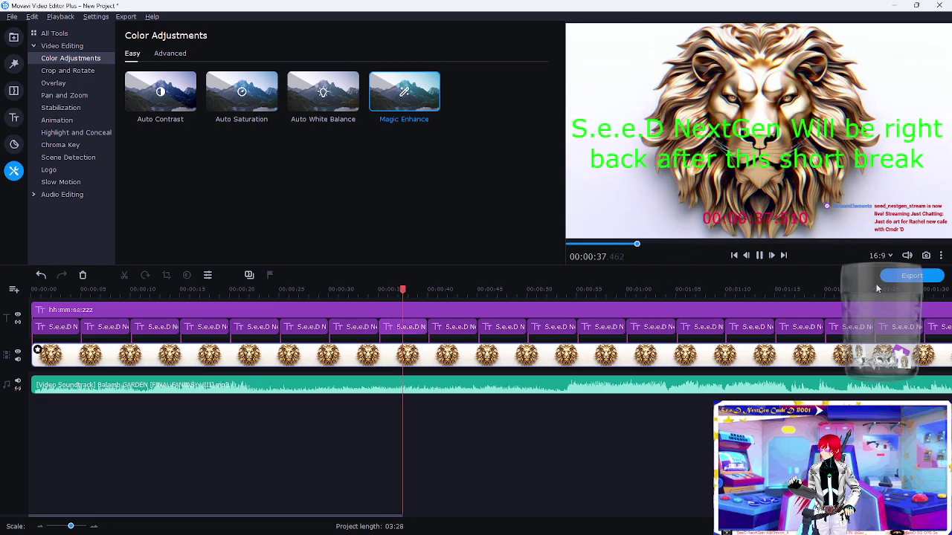
# Lower the Final Fantasy VIII soundtrack to 62% volume and replay the video from 0:00.
pyautogui.click(759, 255)
pyautogui.click(661, 383)
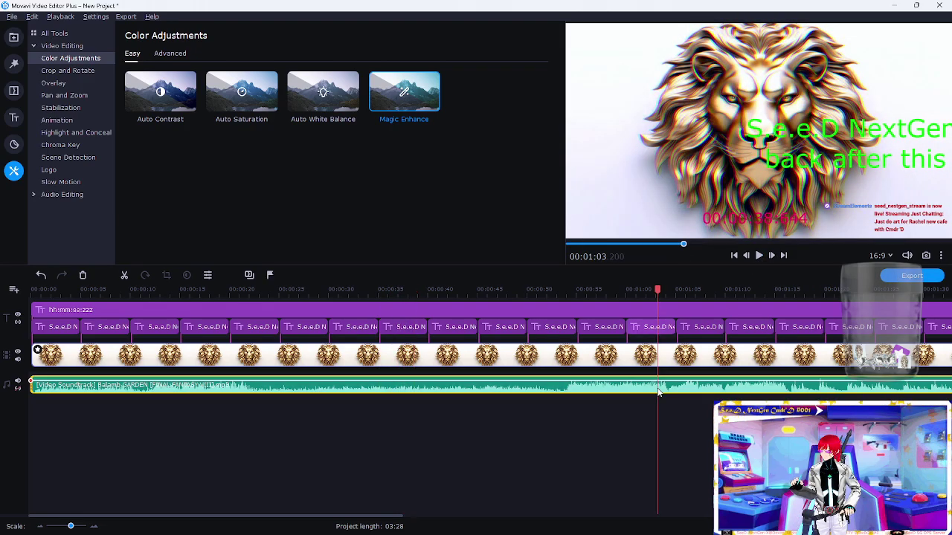
pyautogui.moveTo(663, 383); pyautogui.dragTo(663, 382)
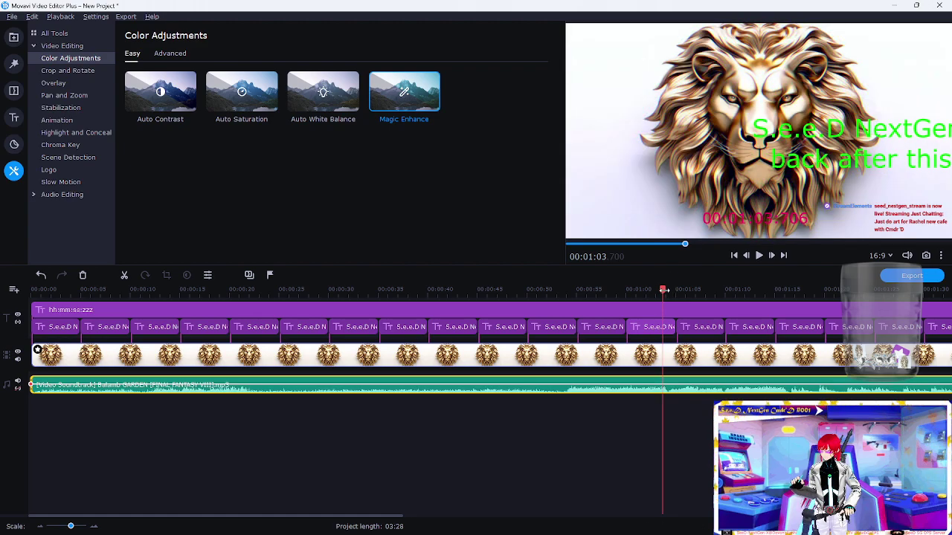
pyautogui.moveTo(662, 290); pyautogui.dragTo(31, 290)
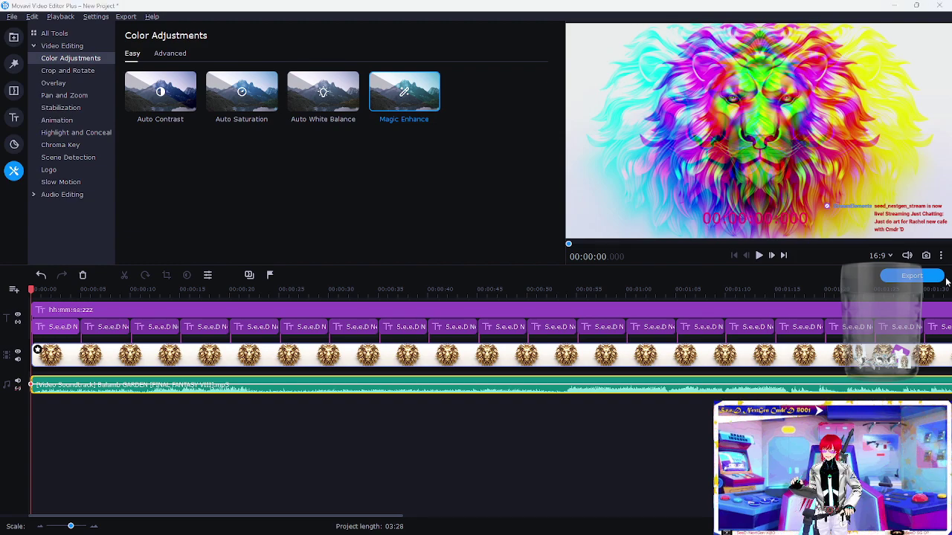
pyautogui.click(757, 255)
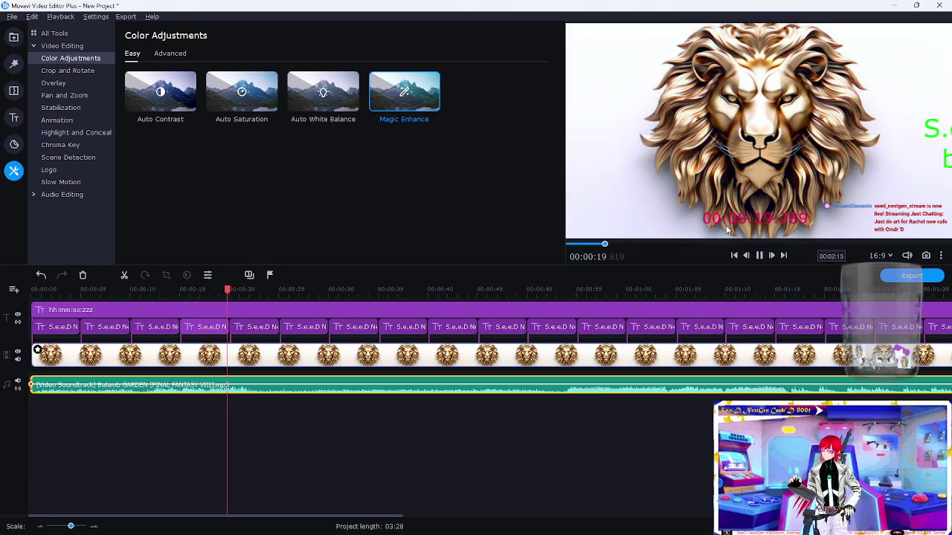
pyautogui.click(758, 255)
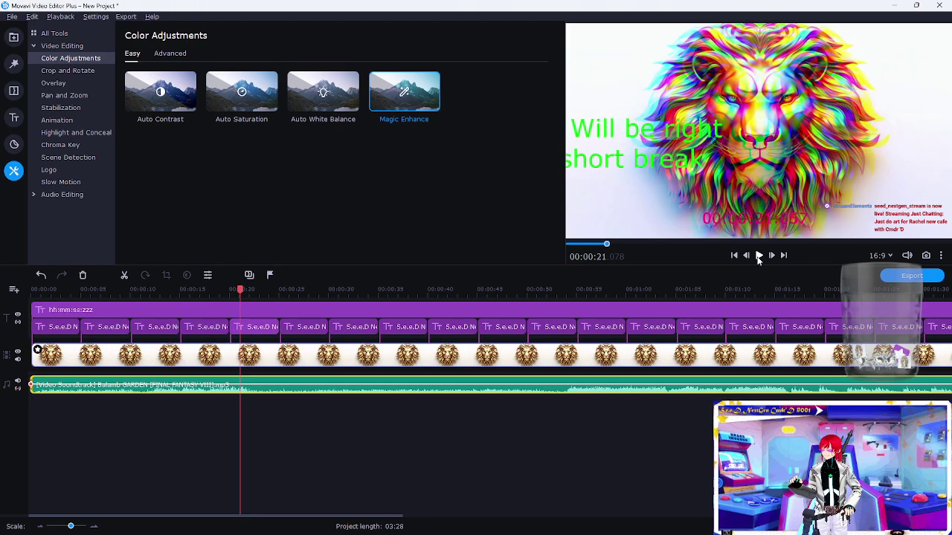
# Export the project as a 1920x1080 MOV video at Good quality.
pyautogui.click(907, 276)
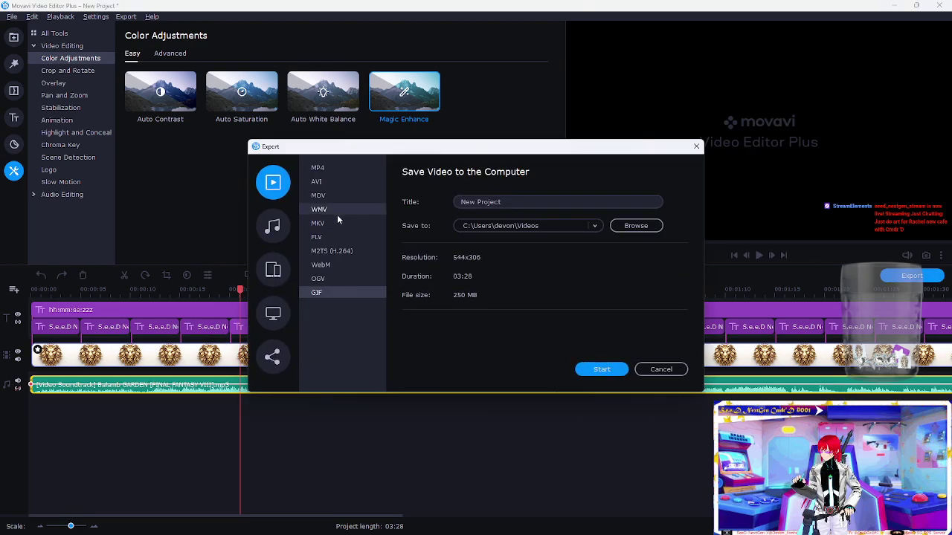
pyautogui.click(327, 171)
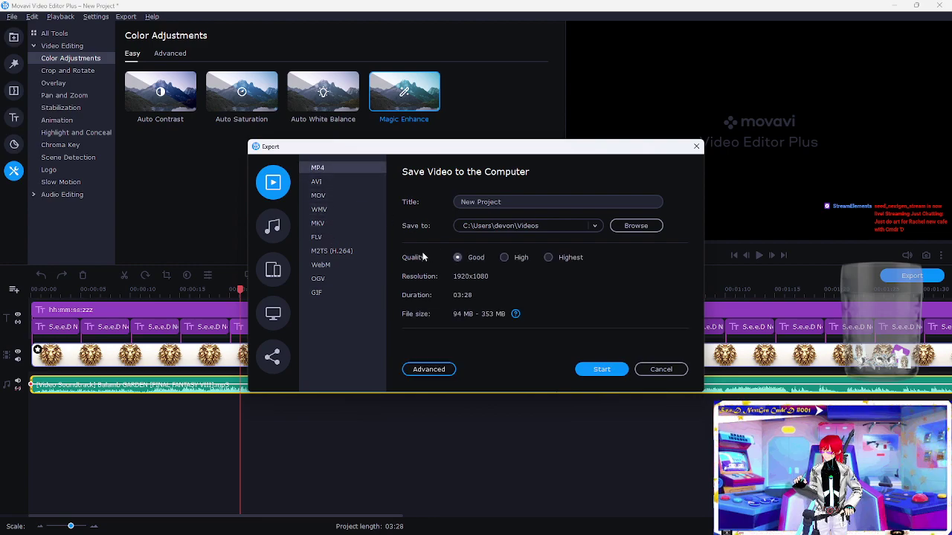
pyautogui.click(328, 197)
pyautogui.click(323, 225)
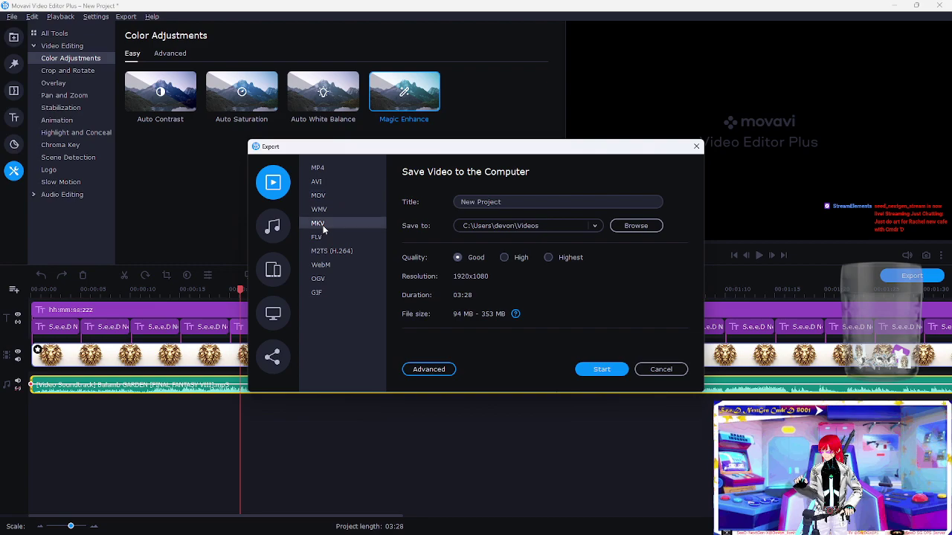
pyautogui.click(322, 237)
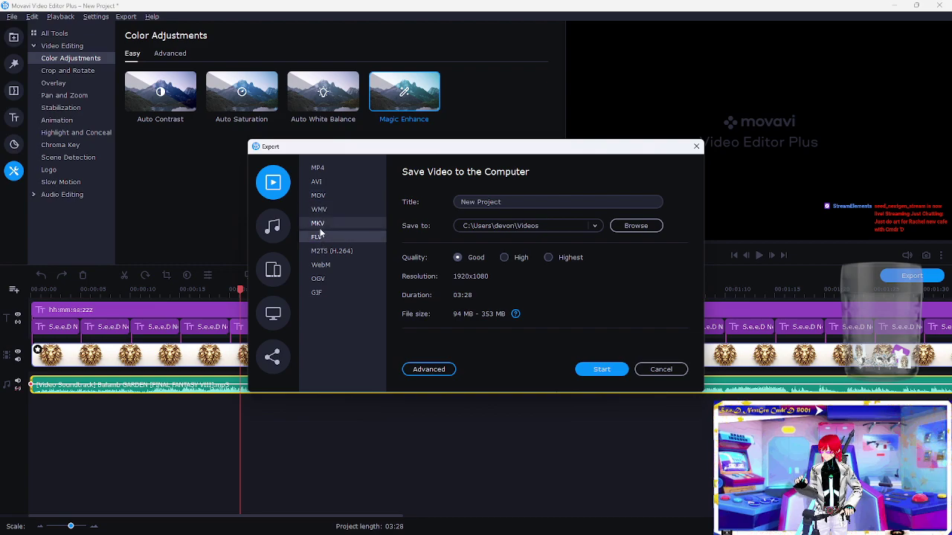
pyautogui.click(326, 195)
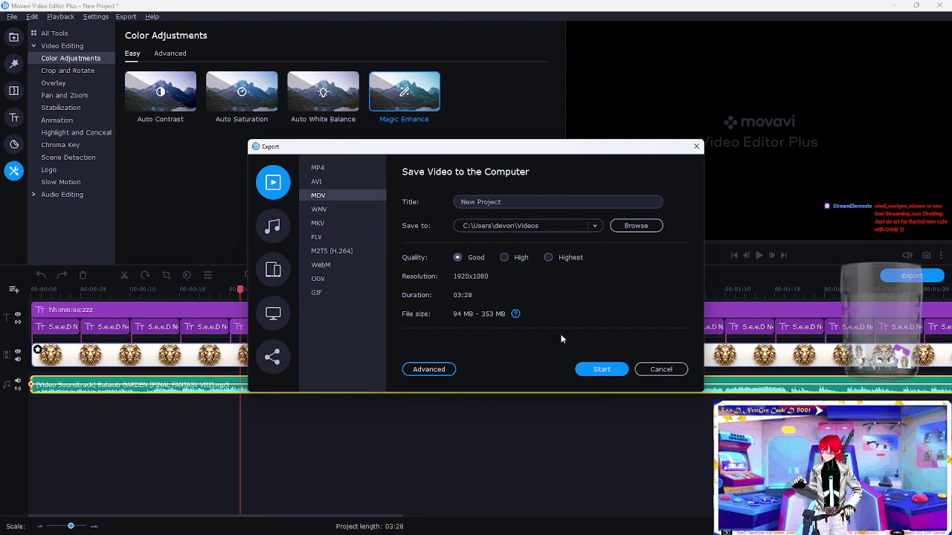
pyautogui.click(592, 369)
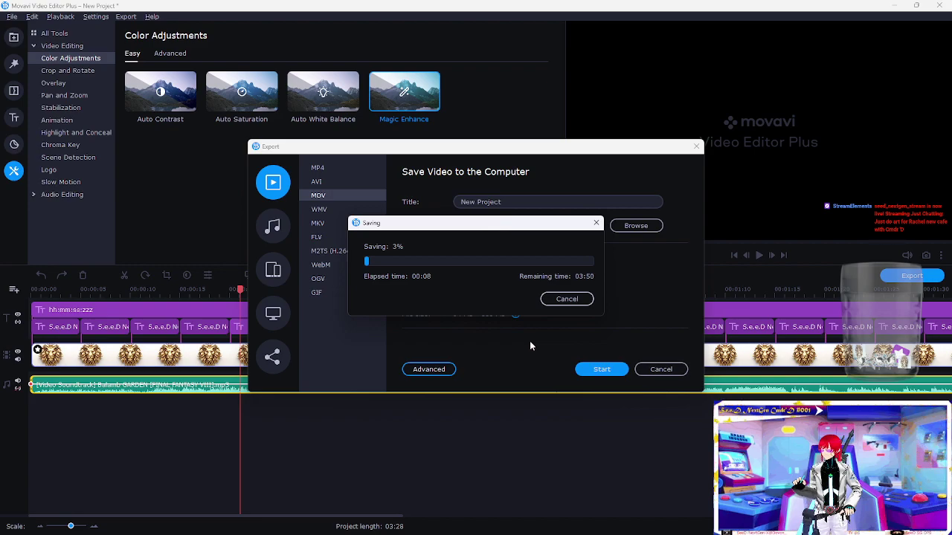
# Cancel the MOV export and restart it as an MP4 titled 'We will be right back'.
pyautogui.click(573, 300)
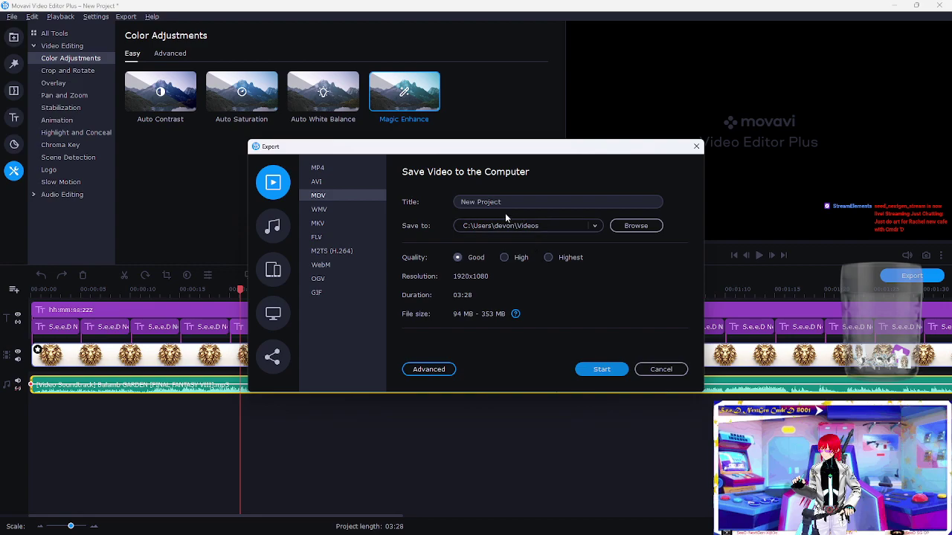
pyautogui.moveTo(504, 202); pyautogui.dragTo(435, 203)
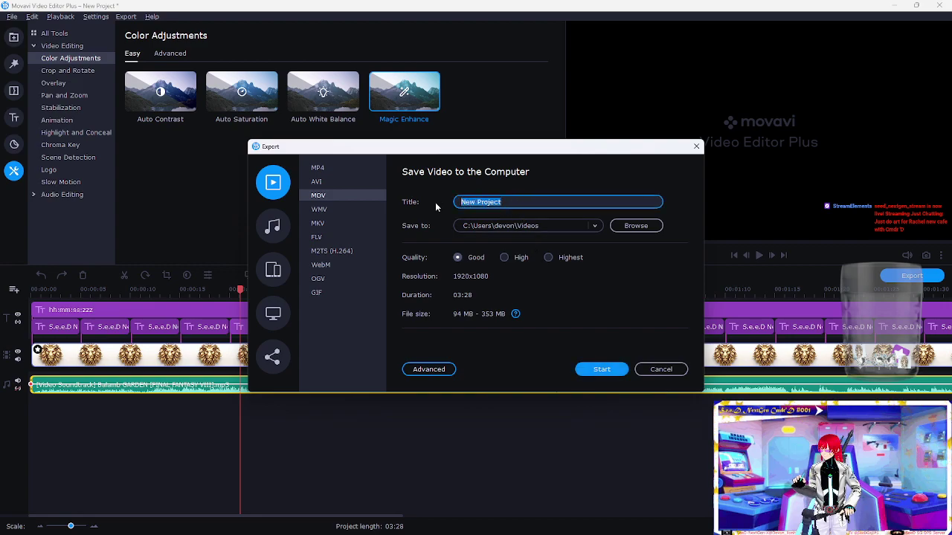
pyautogui.press('BackSpace')
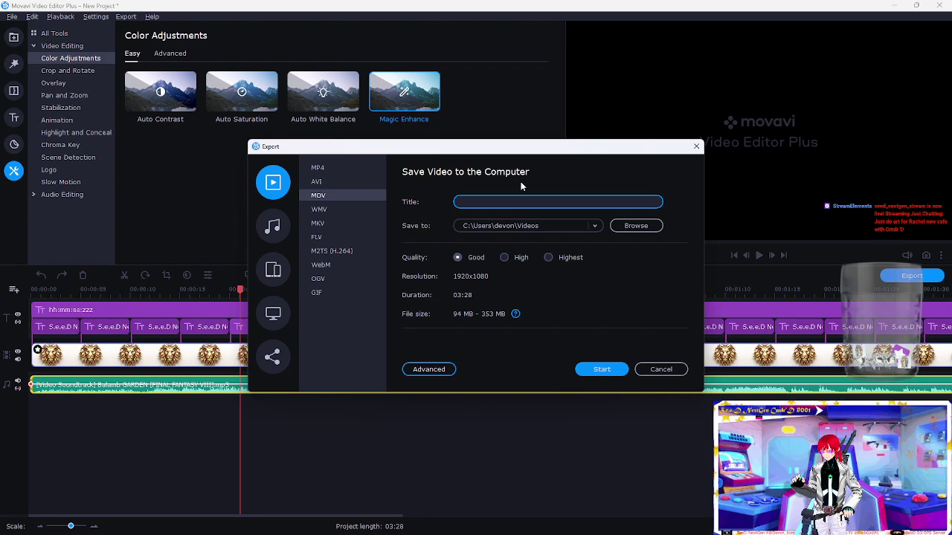
pyautogui.write('W')
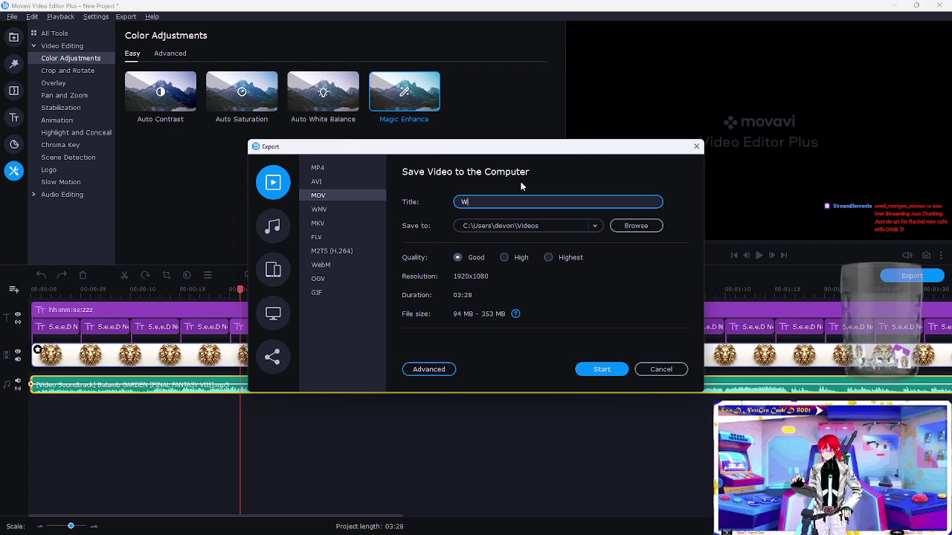
pyautogui.write('e wi')
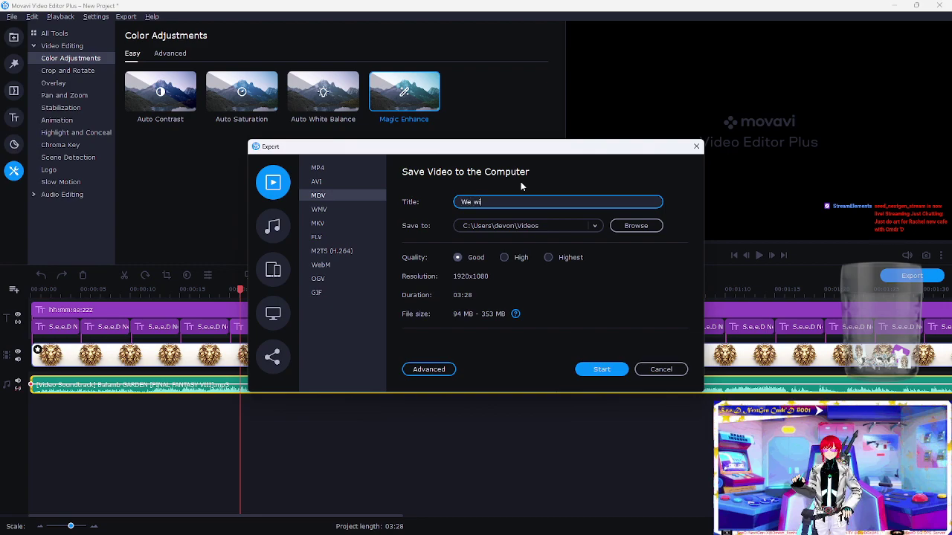
pyautogui.write('ll be right back')
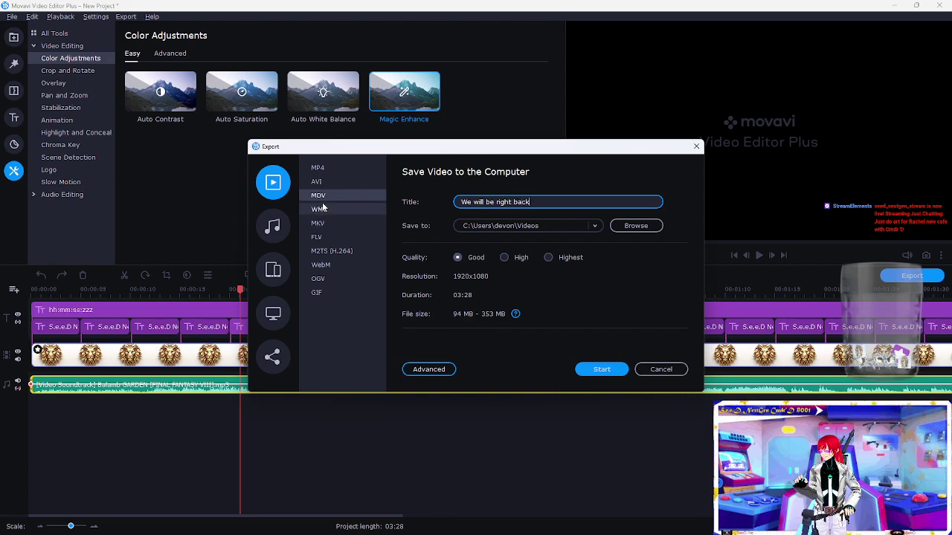
pyautogui.click(319, 170)
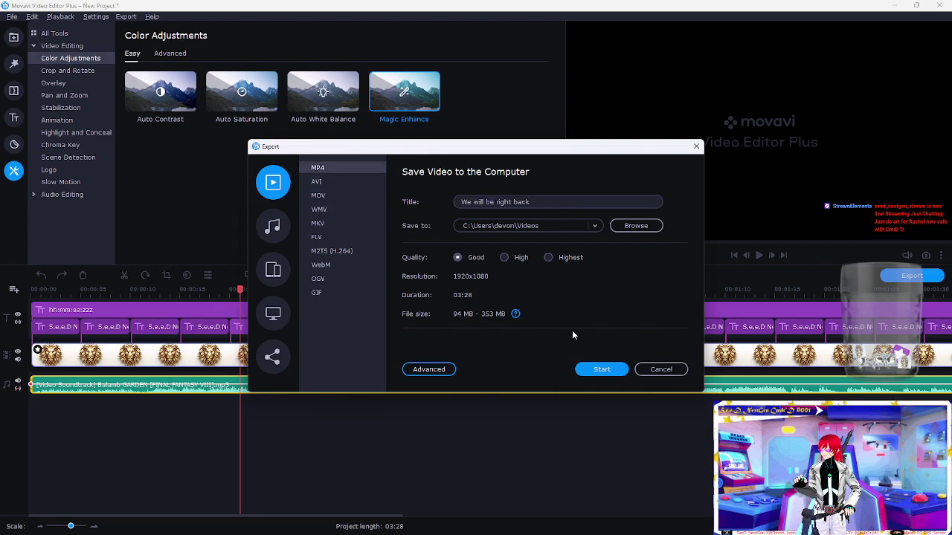
pyautogui.click(594, 371)
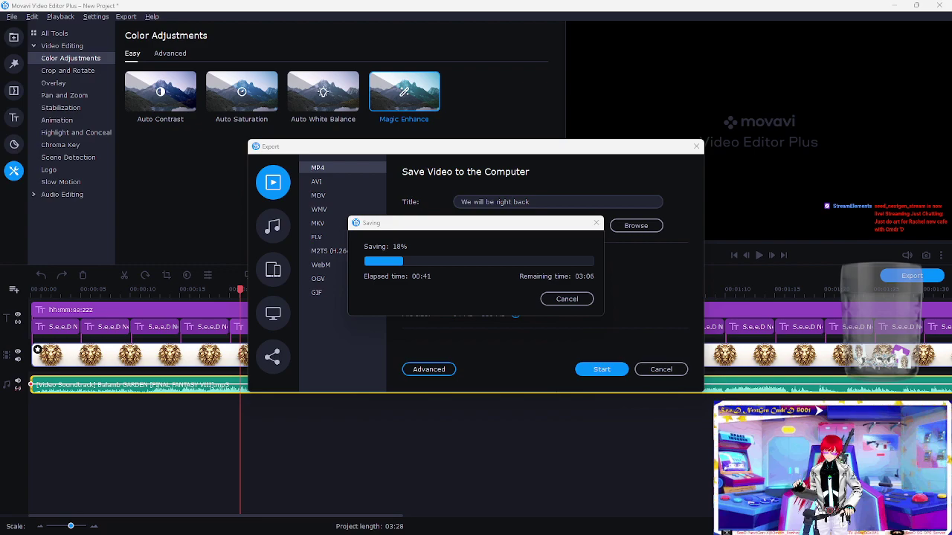
pyautogui.hotkey('alt', 'Tab')
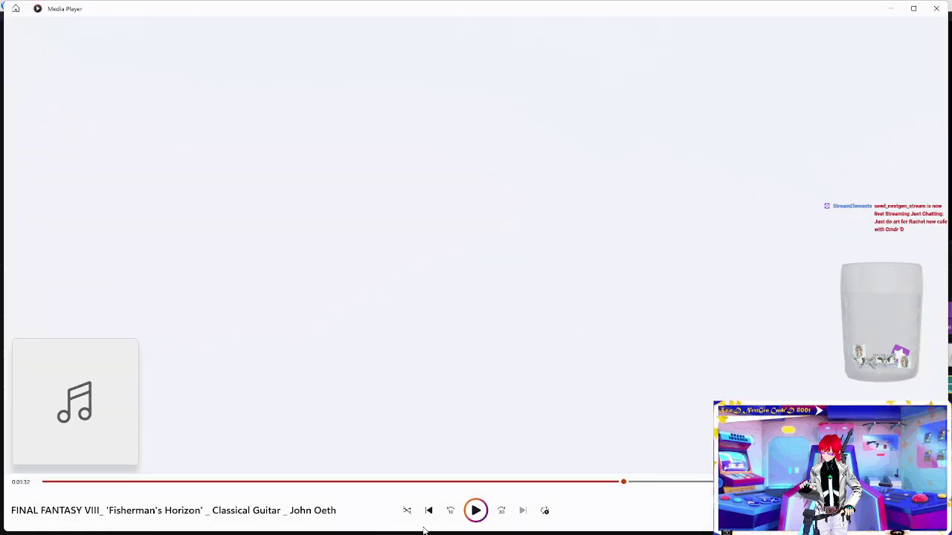
# Play the Fisherman's Horizon guitar track in Media Player, then minimize the player.
pyautogui.click(476, 511)
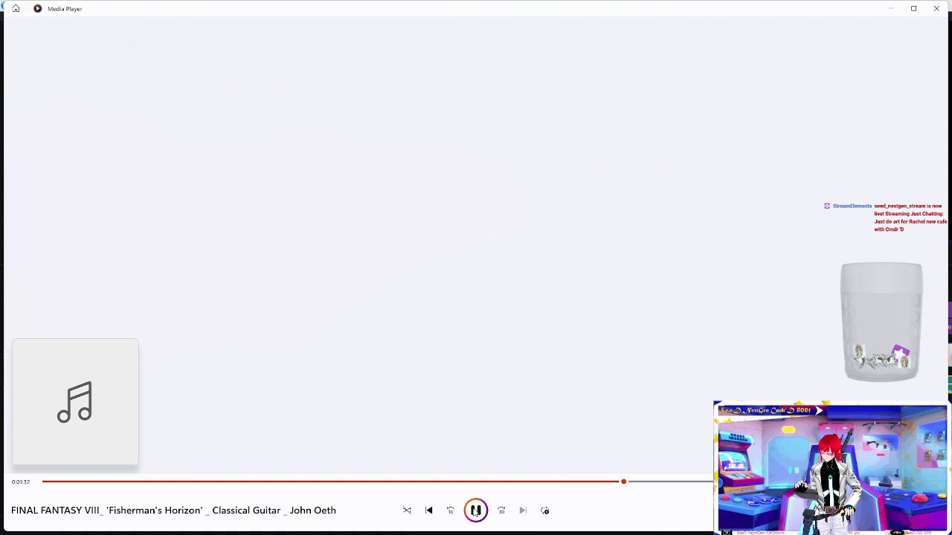
pyautogui.click(904, 11)
pyautogui.click(884, 19)
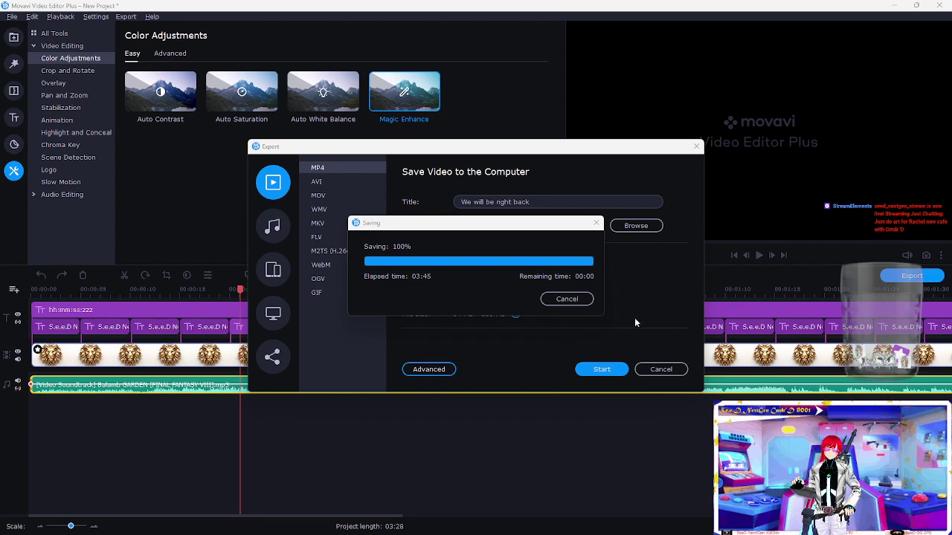
# Dismiss the export success notice, quit the editor without saving, and close the upgrade promo.
pyautogui.click(596, 229)
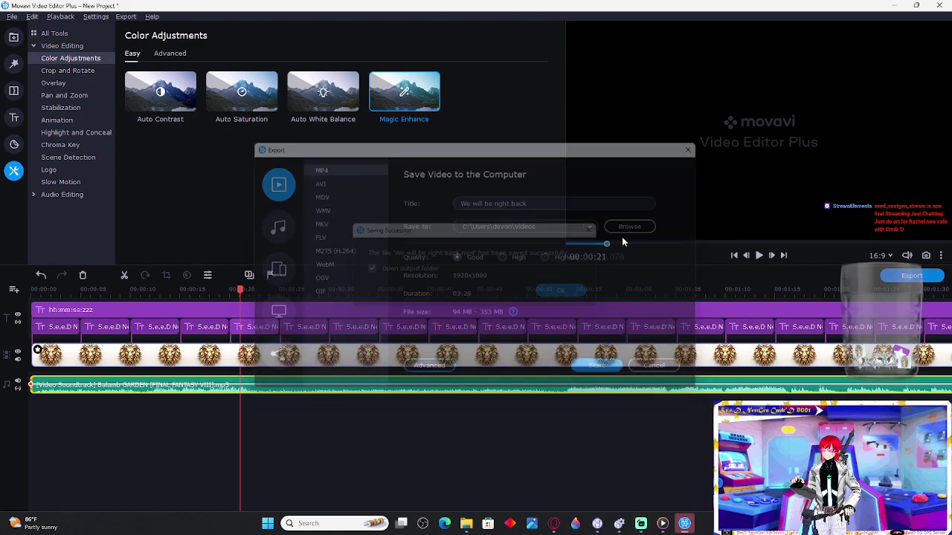
pyautogui.click(939, 5)
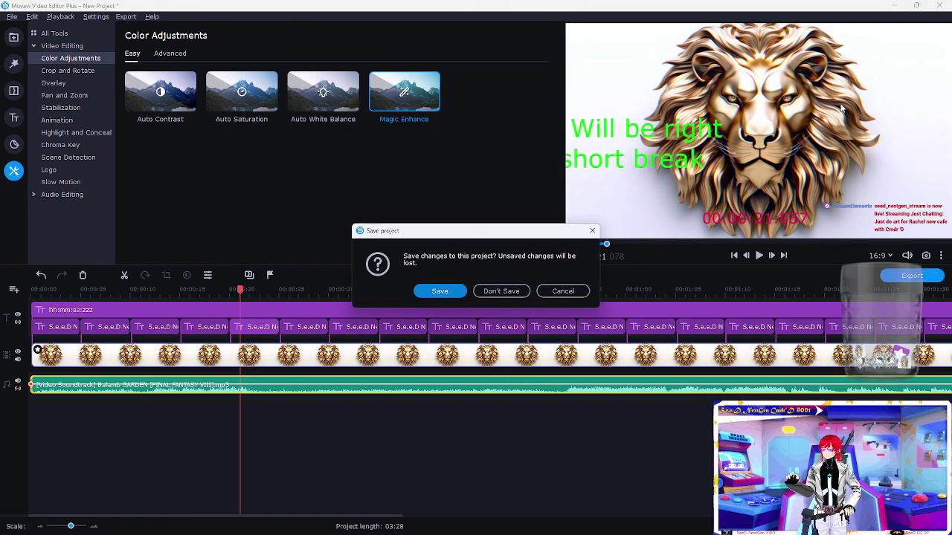
pyautogui.click(517, 291)
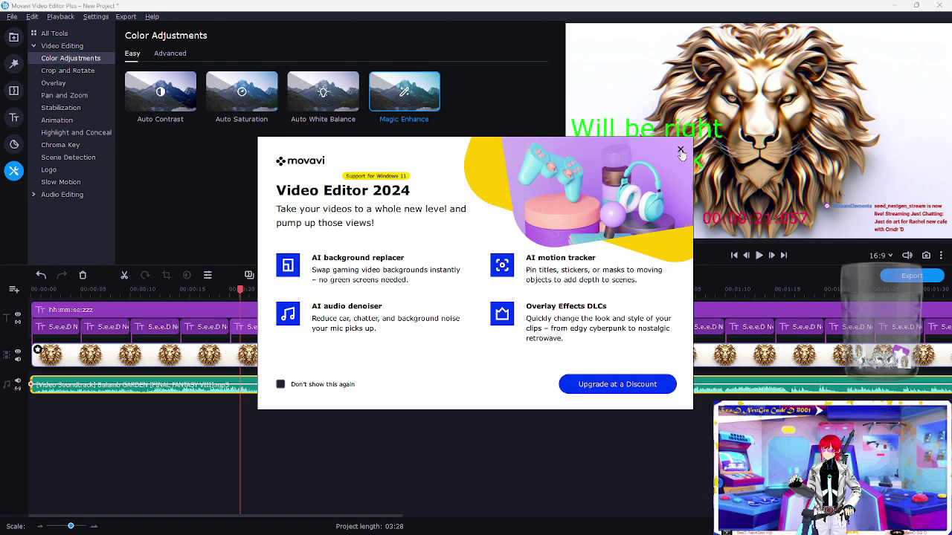
pyautogui.click(679, 149)
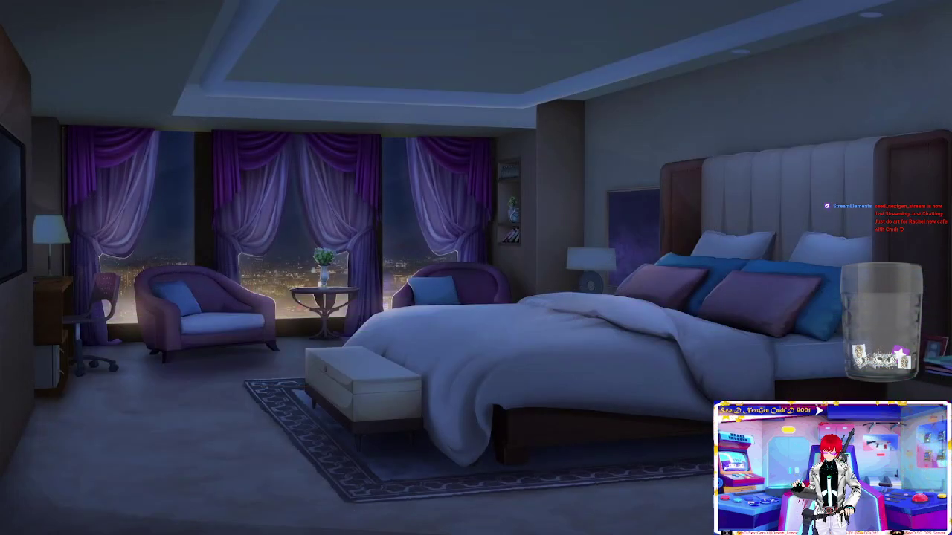